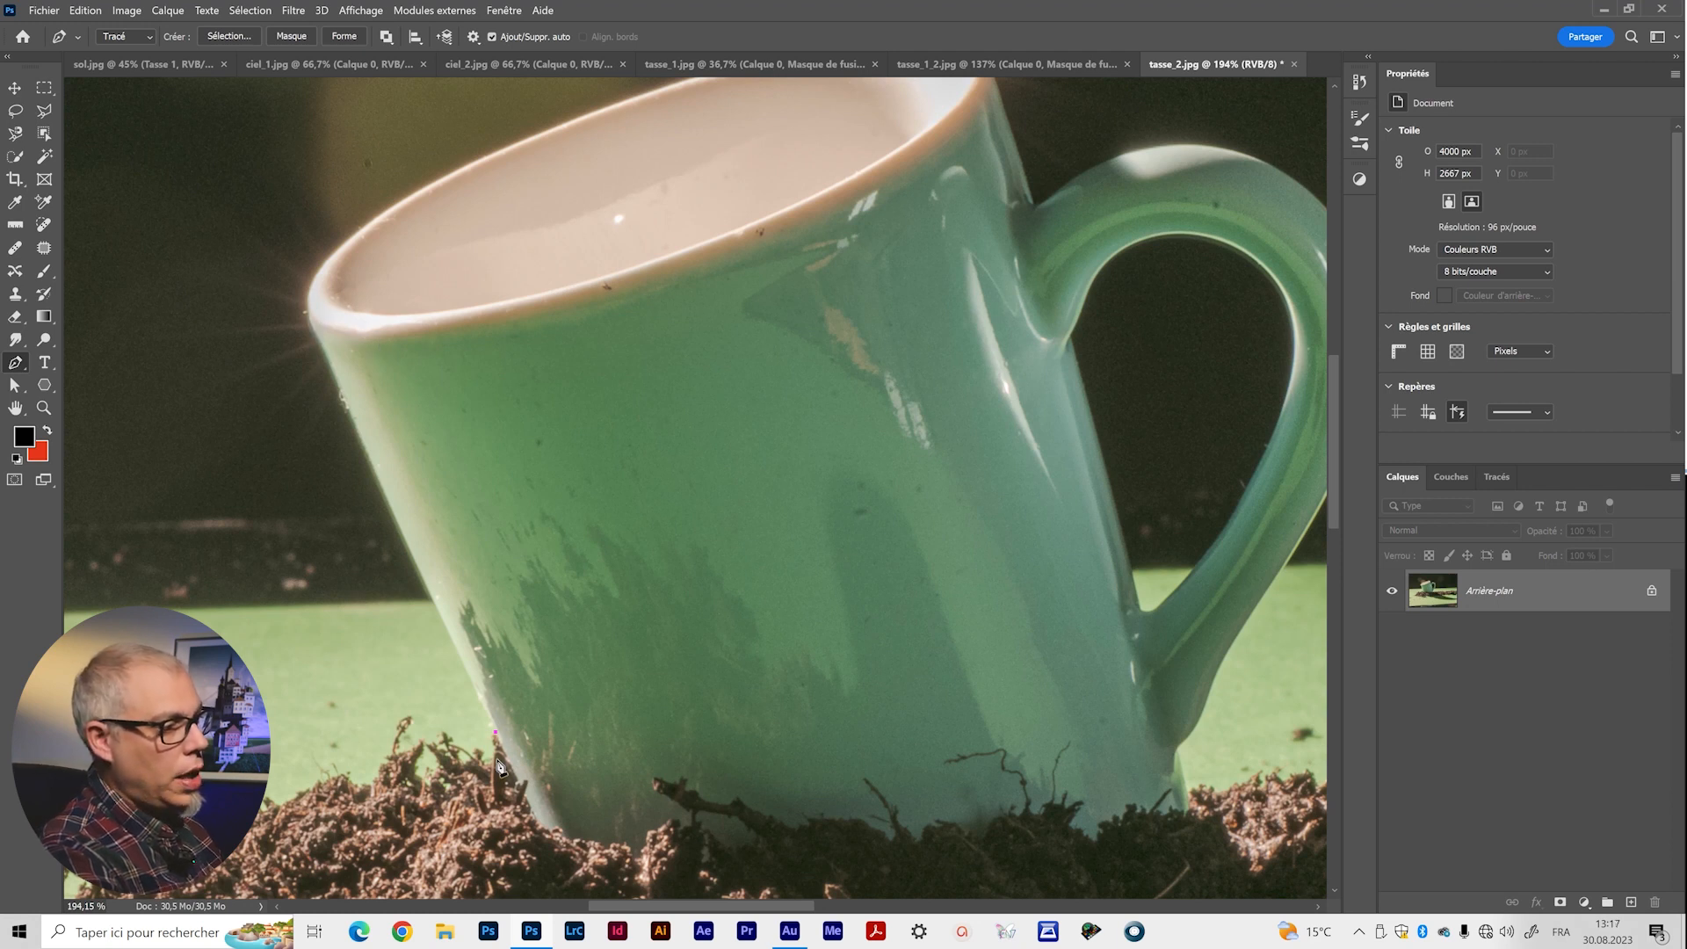
Continue the Pen path up the mug's left side, around the rim's left corner and along its far edge.
left_click(320, 343)
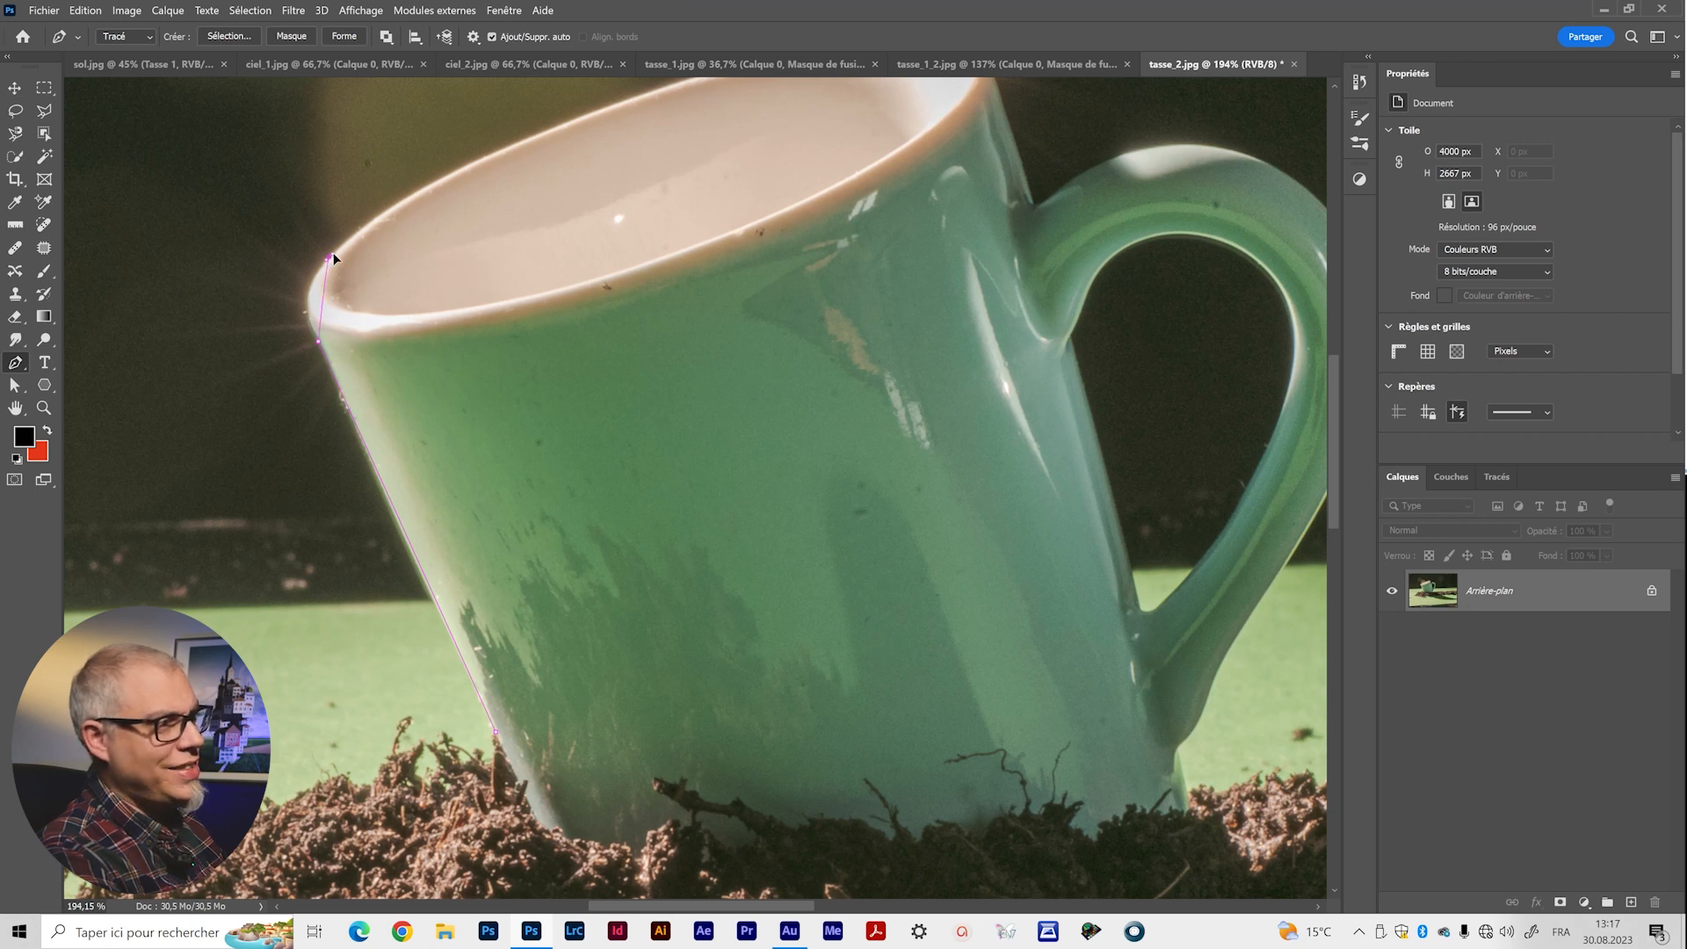
left_click_drag(363, 219, 371, 221)
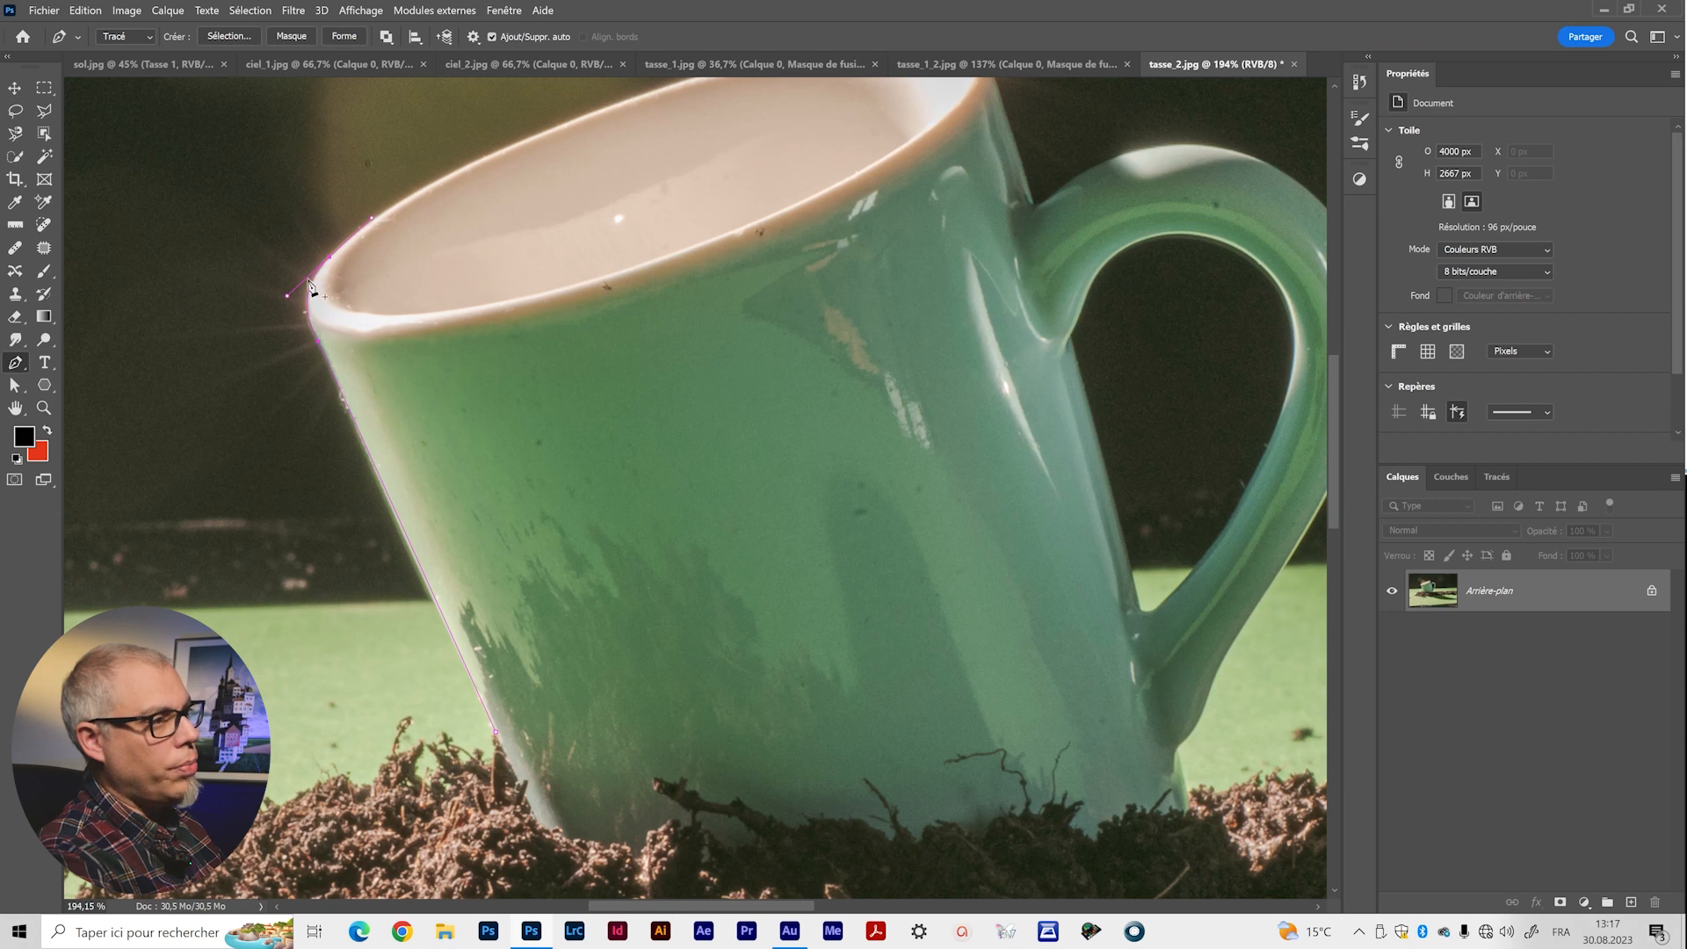
left_click_drag(330, 248, 220, 516)
left_click(703, 321)
left_click_drag(720, 324, 1023, 246)
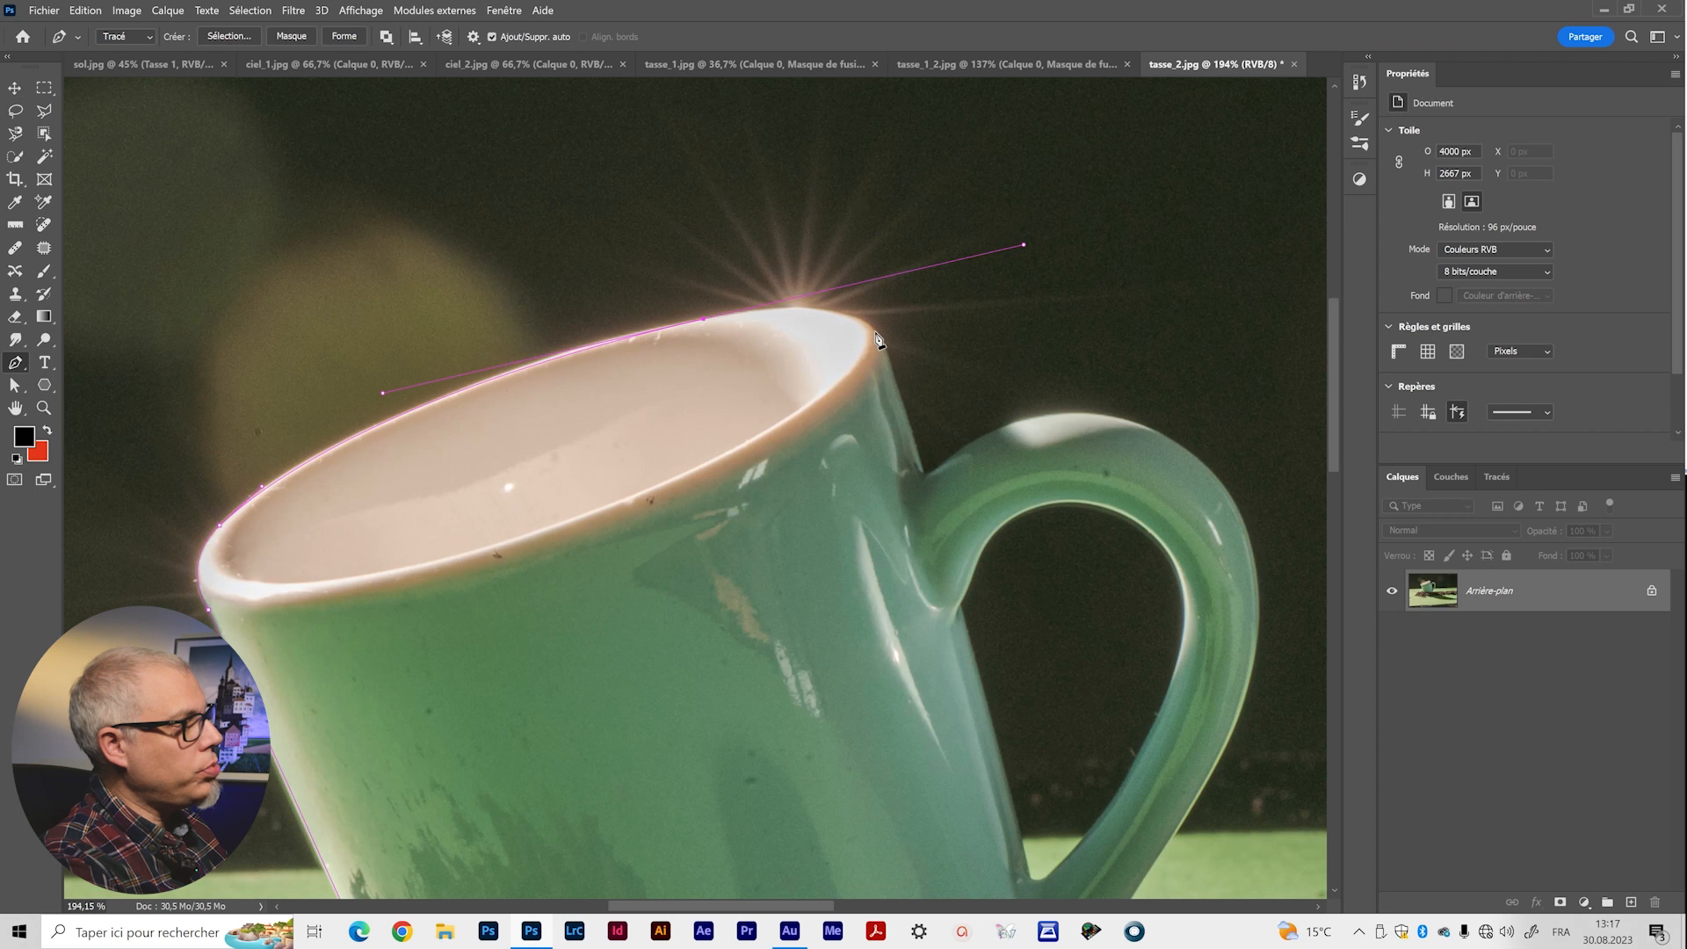
Curve the path around the rim's right end, then trace the outer edge of the handle down to the soil.
left_click_drag(877, 338, 892, 354)
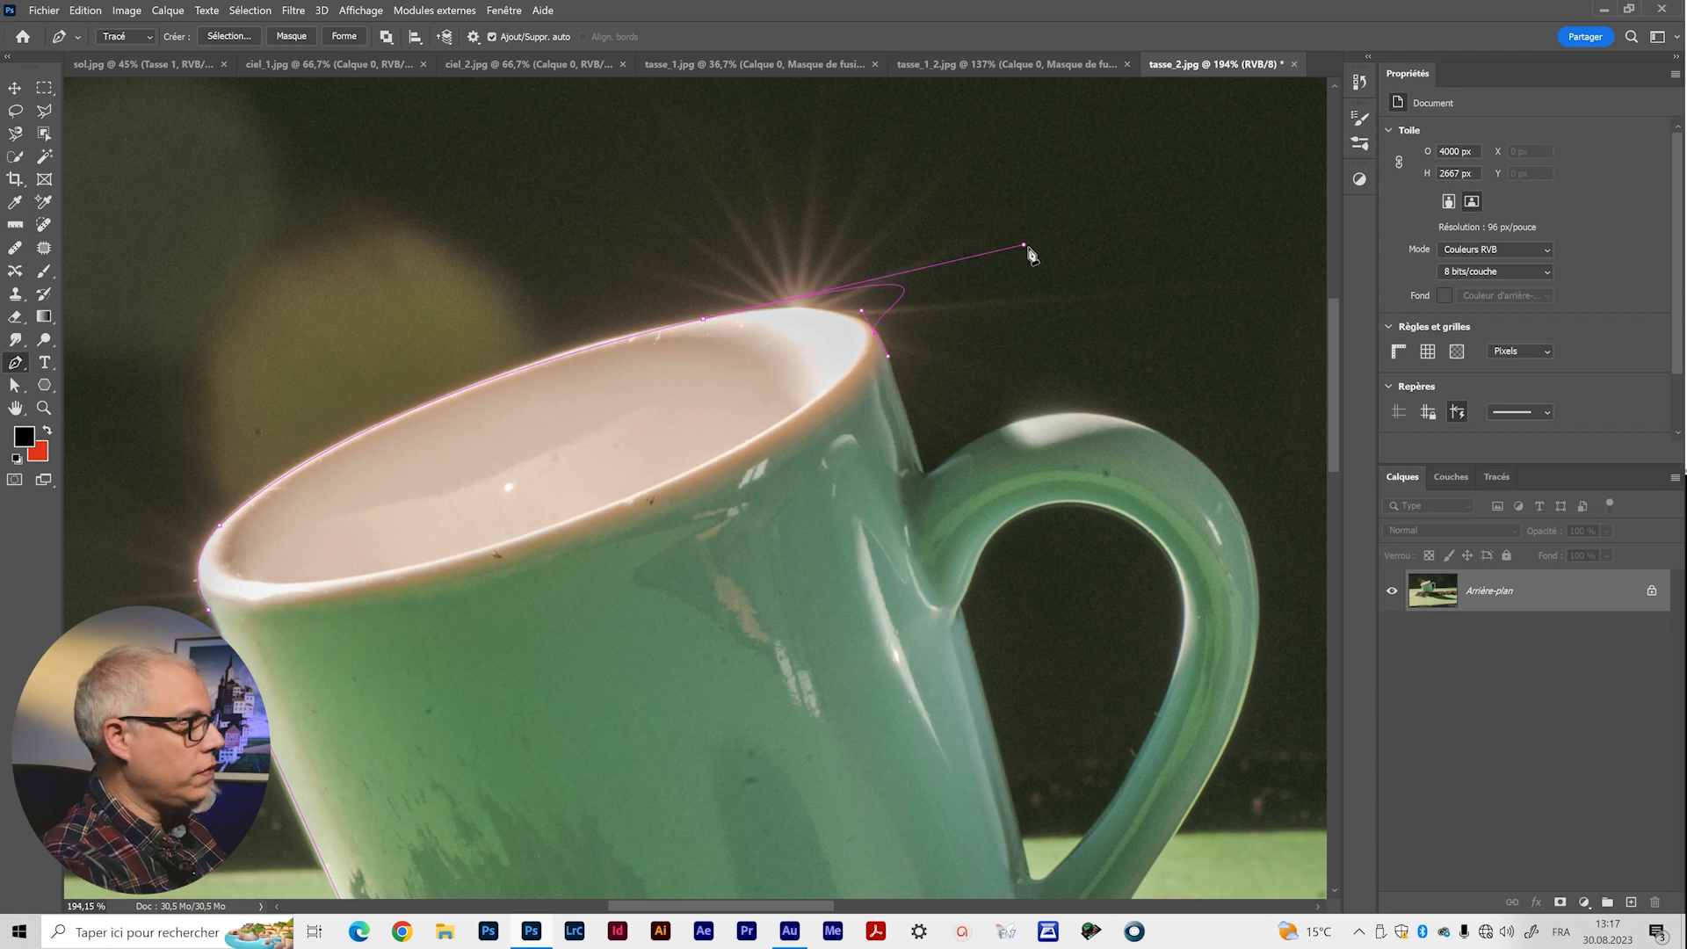
left_click_drag(1023, 248, 793, 304)
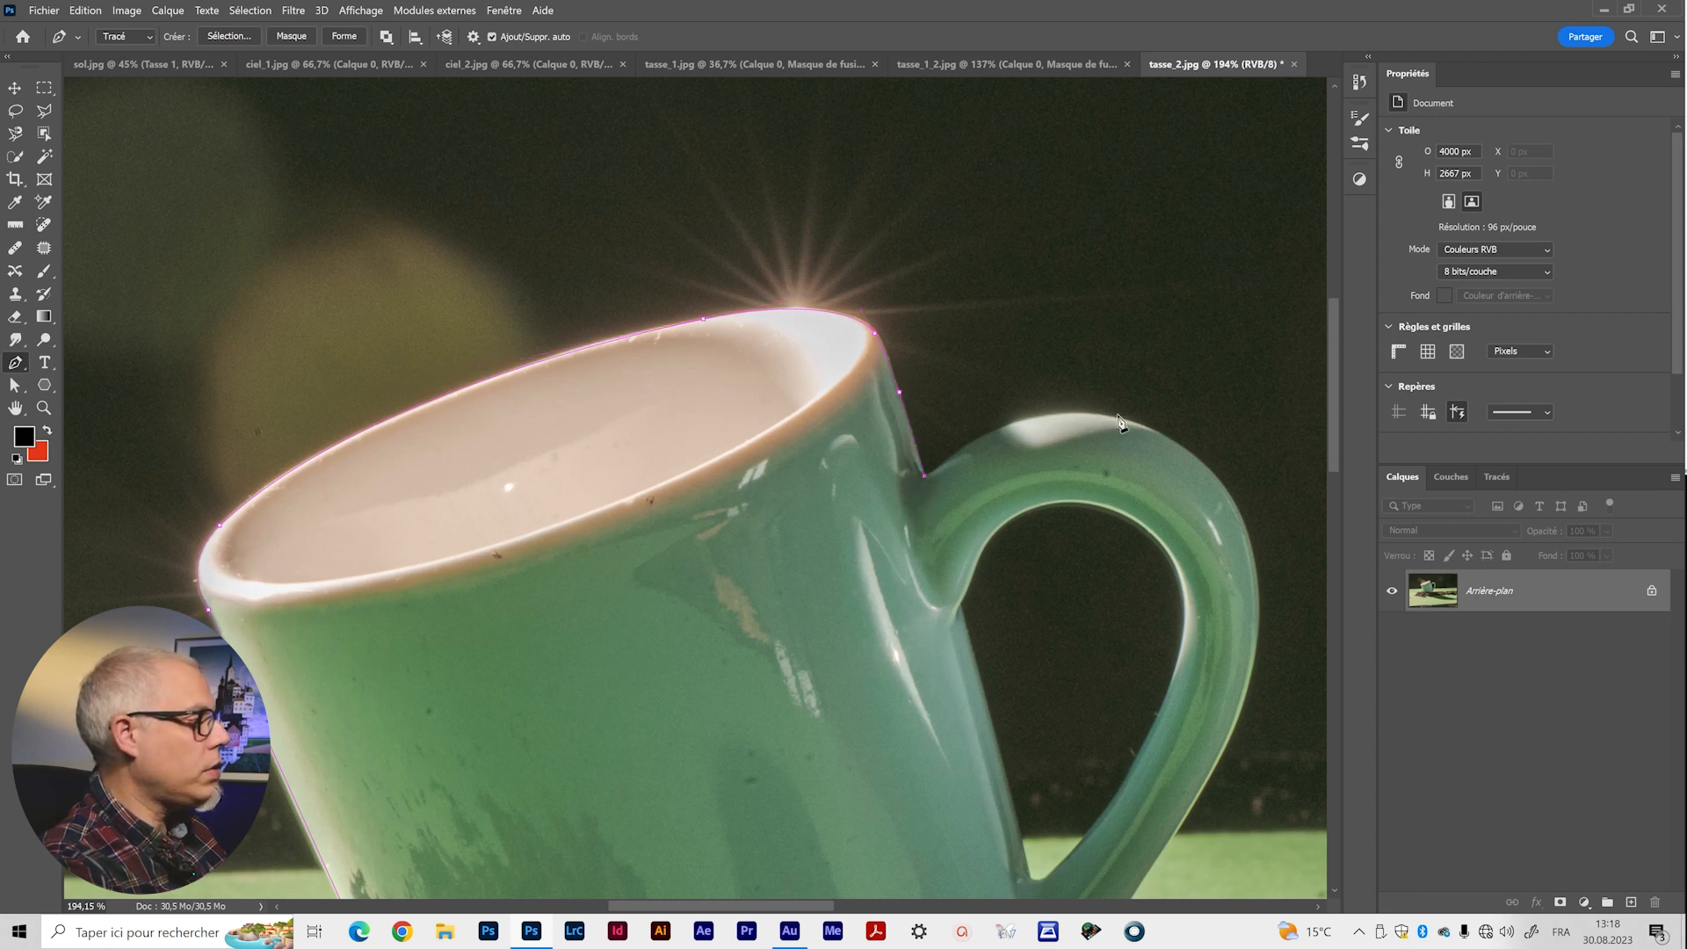
left_click_drag(1118, 422, 1235, 439)
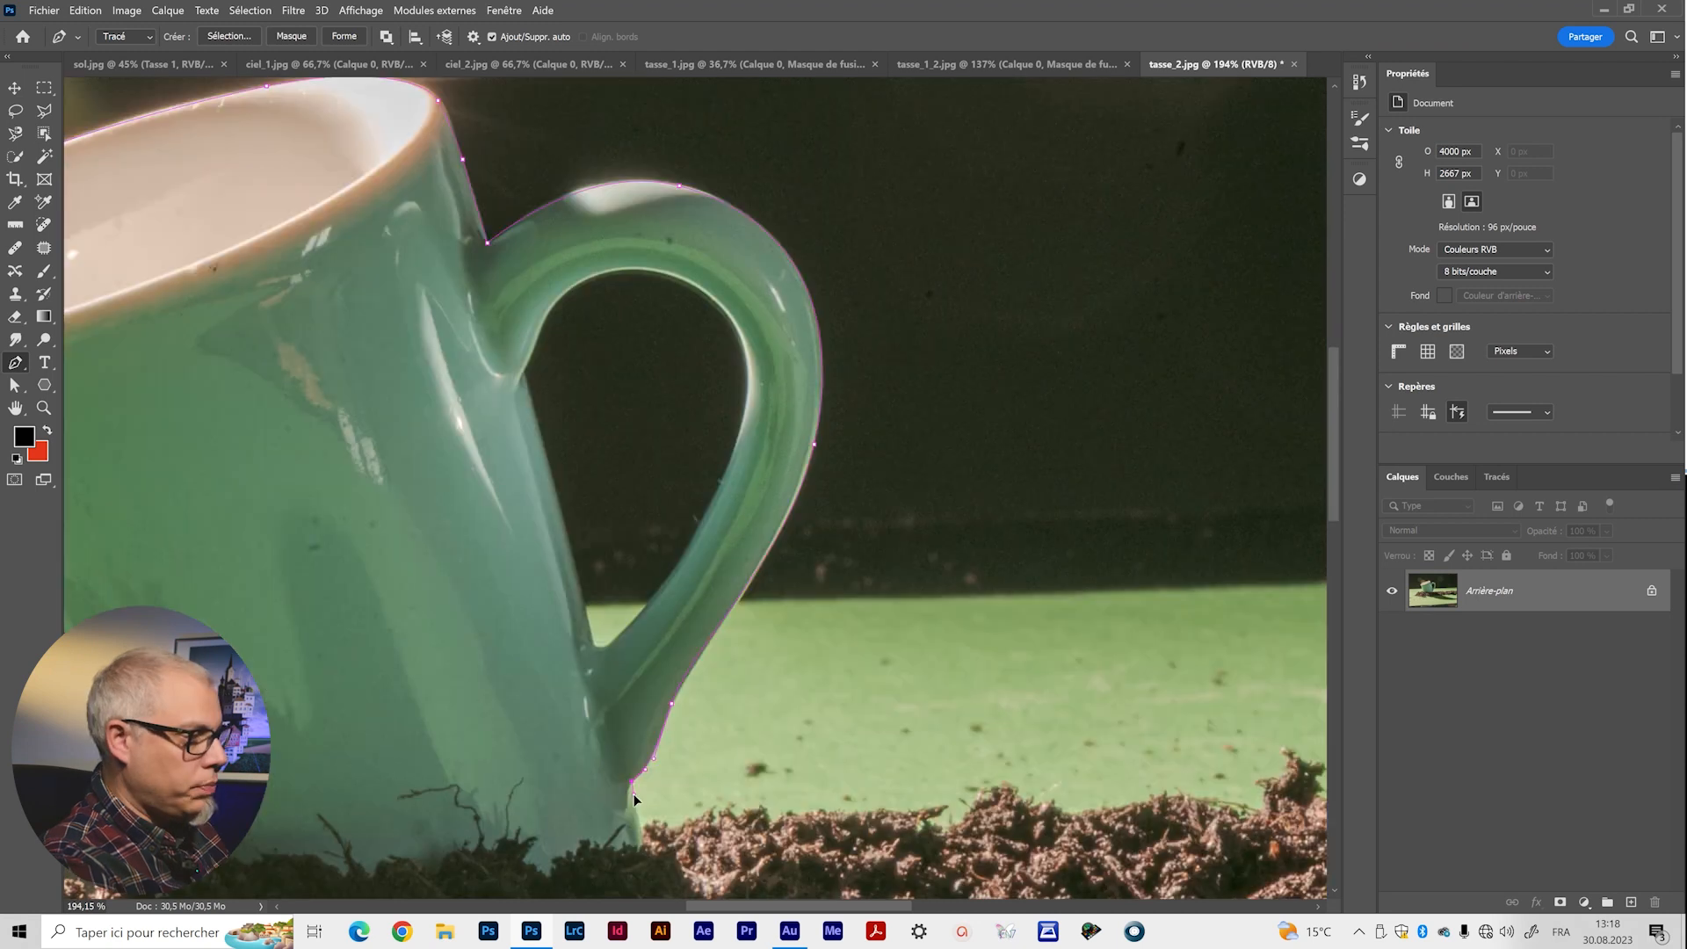
left_click(634, 794)
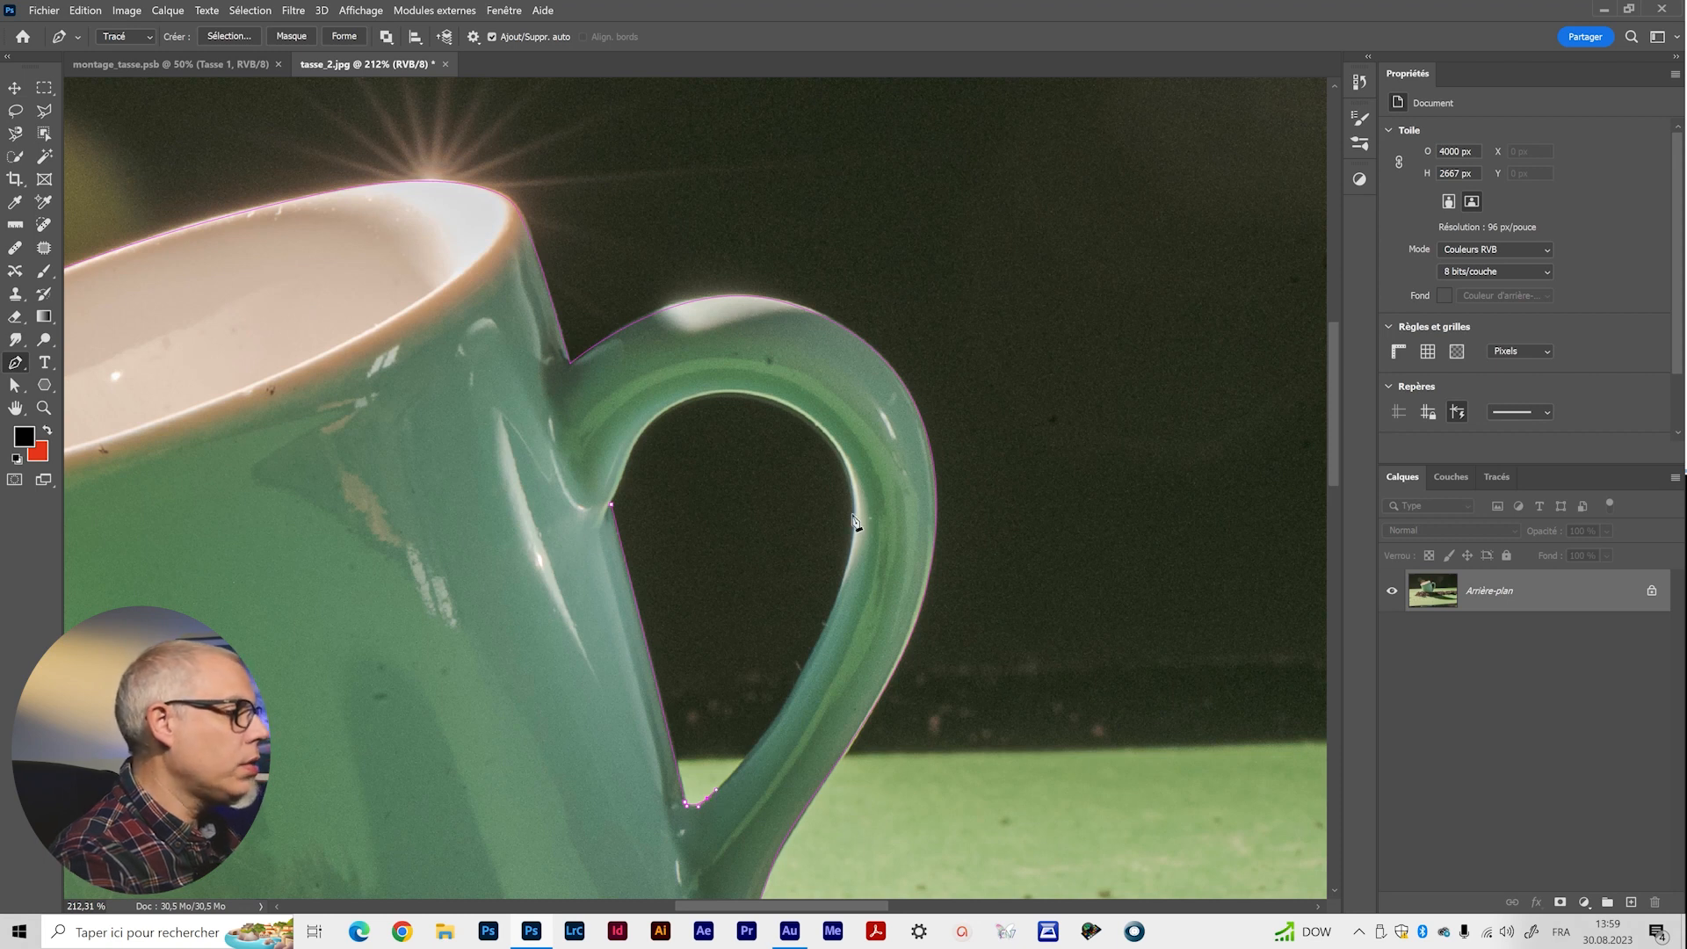
Trace the inner opening of the mug's handle with curved Pen anchor points.
left_click_drag(855, 516, 861, 362)
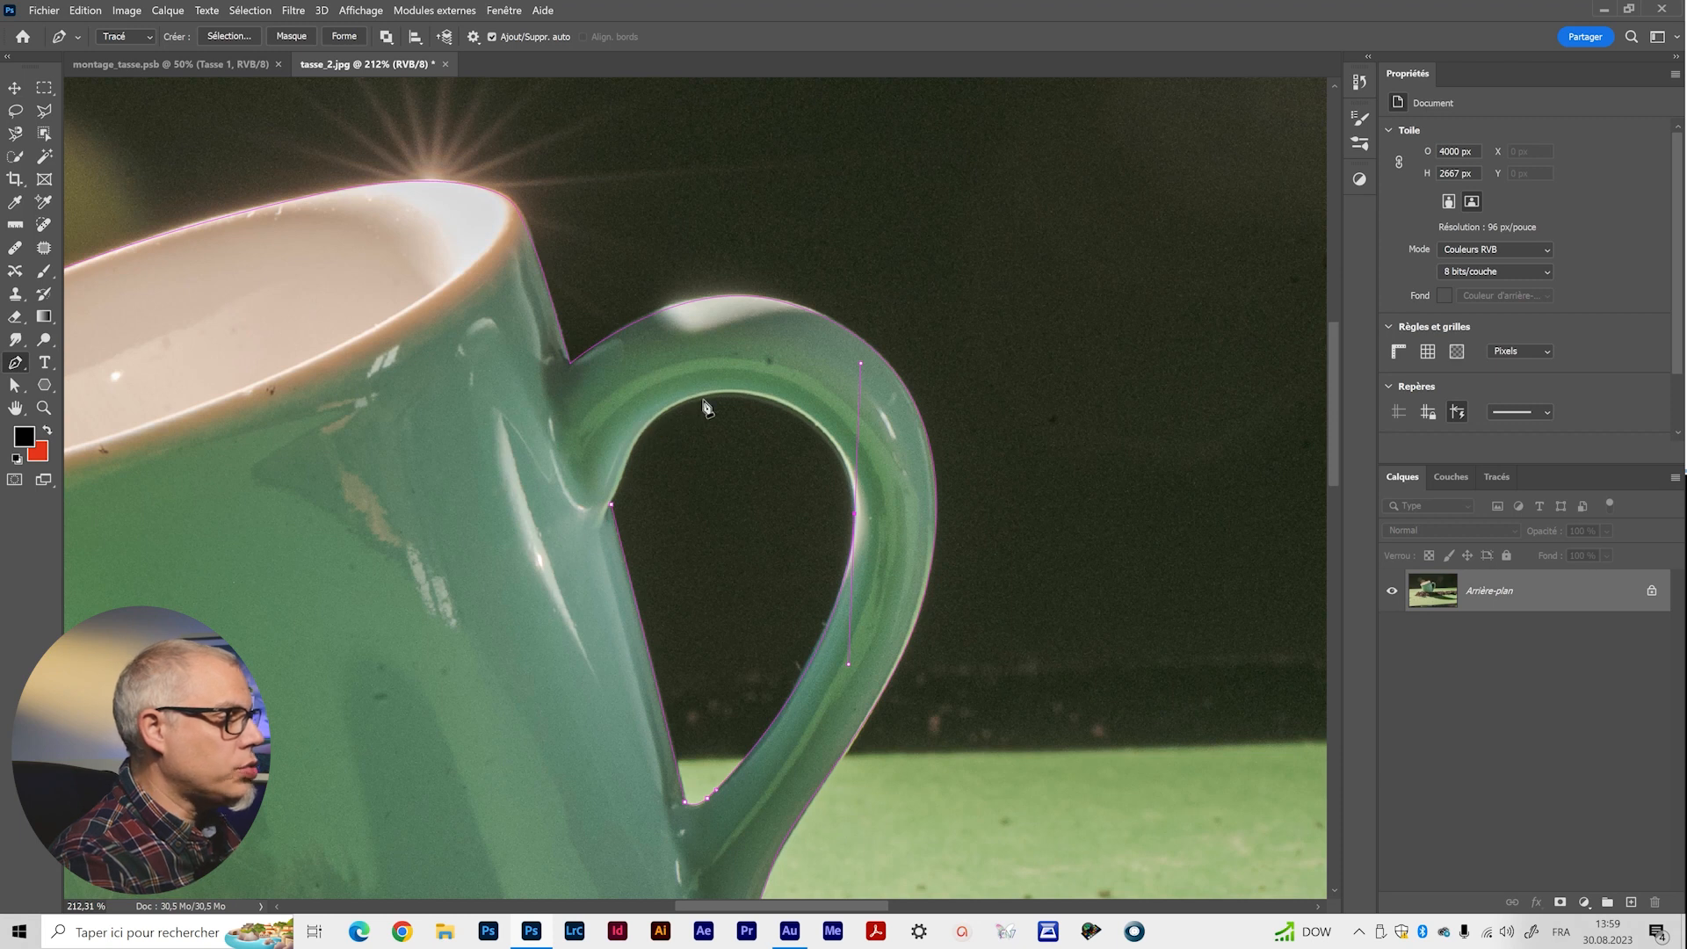
left_click_drag(733, 392, 706, 393)
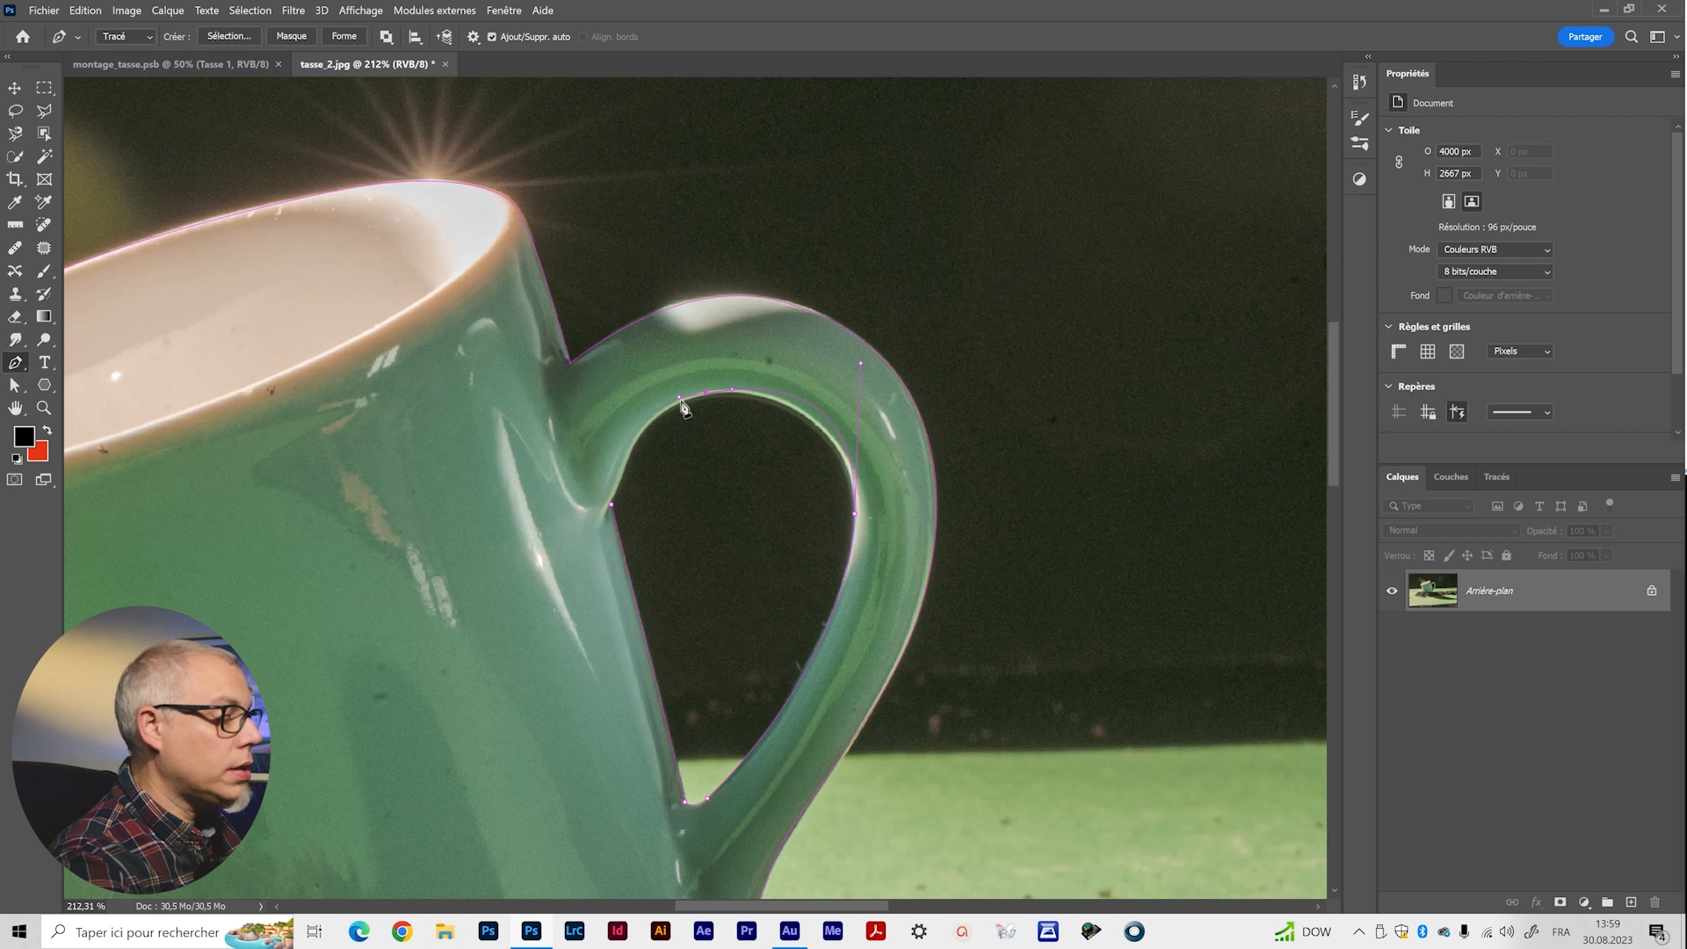
scroll(866, 373, "down", 5)
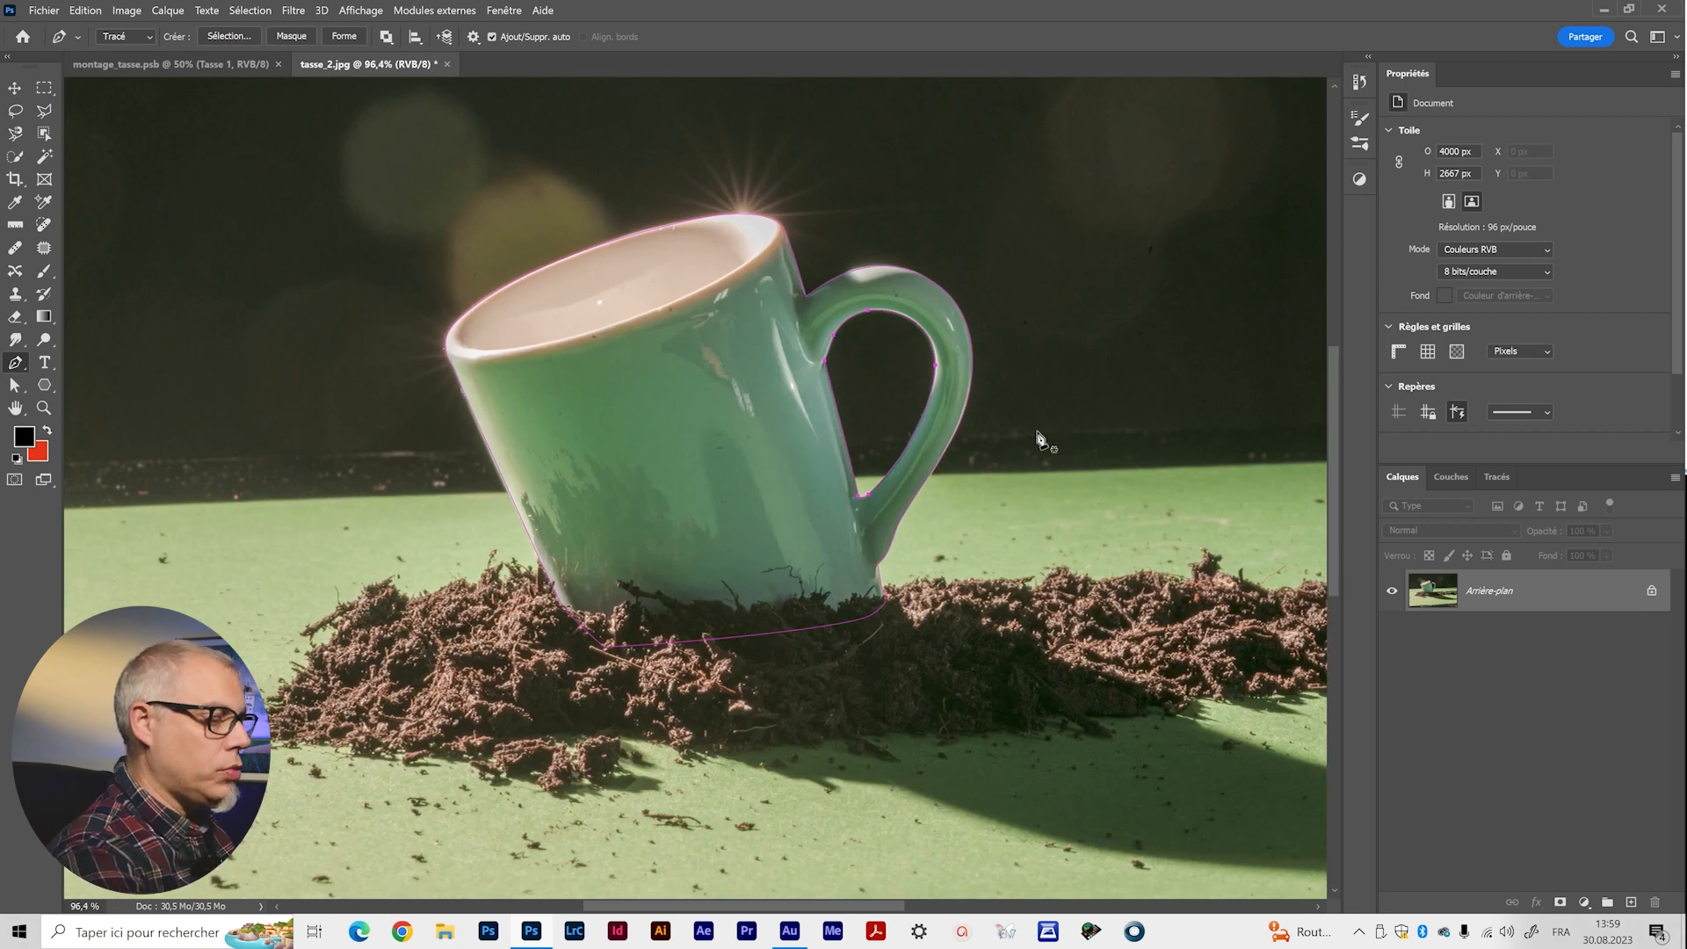
Select the whole mug outline and save the work path under the name "tasse".
key("a")
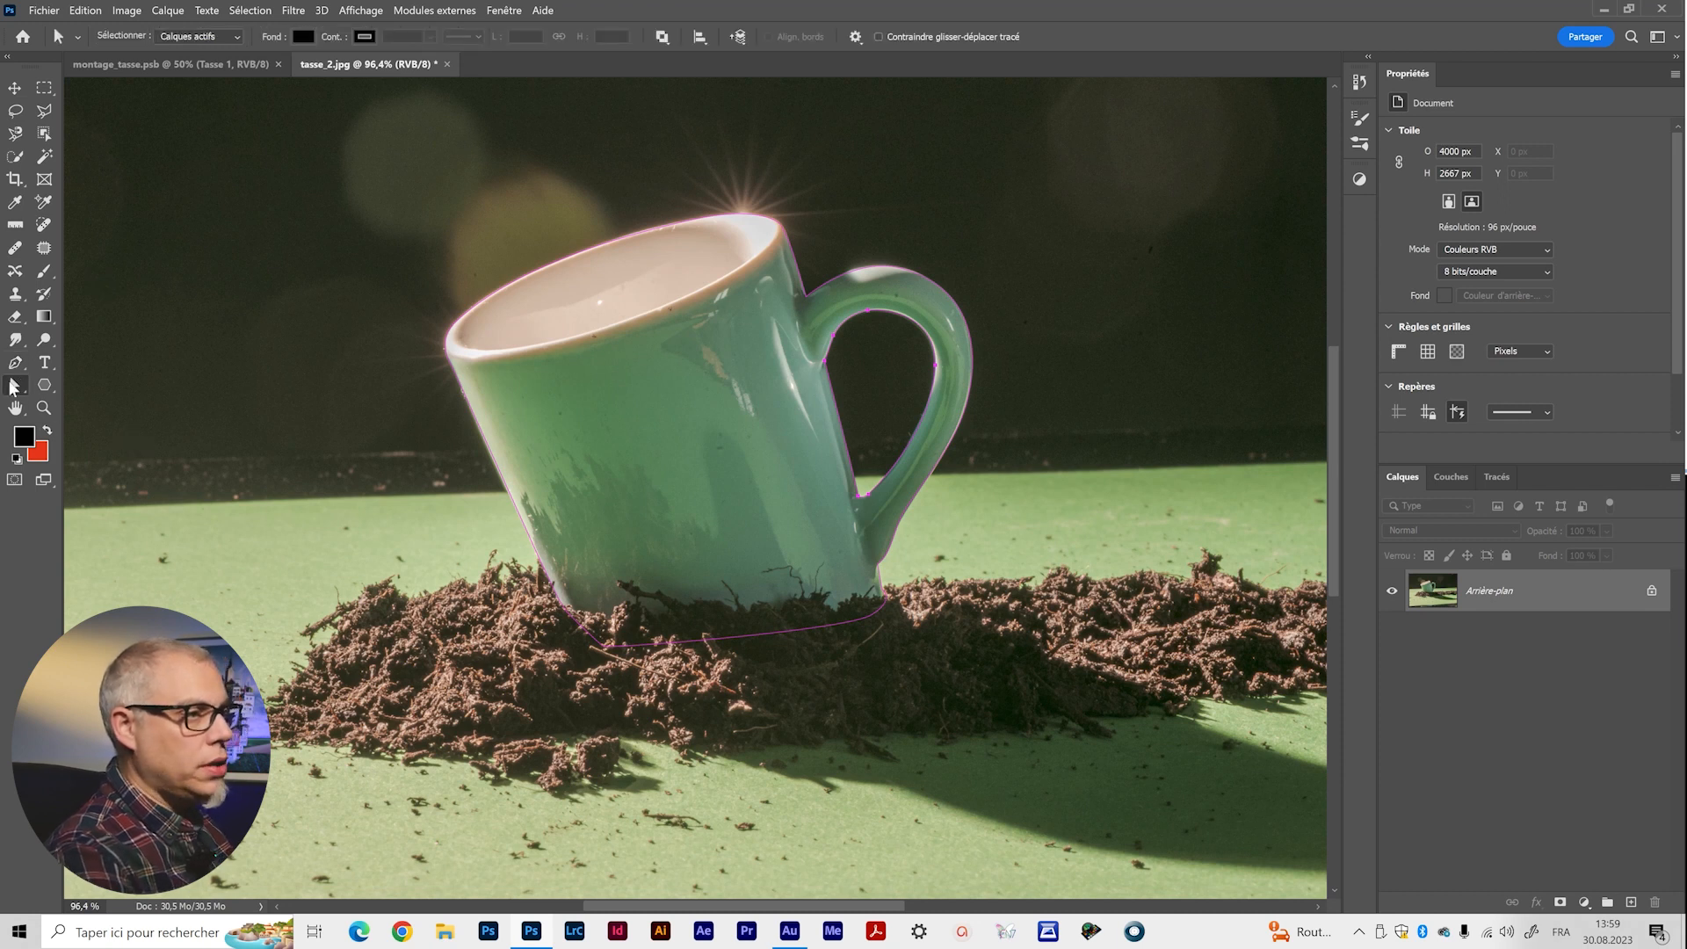
left_click_drag(350, 174, 1136, 818)
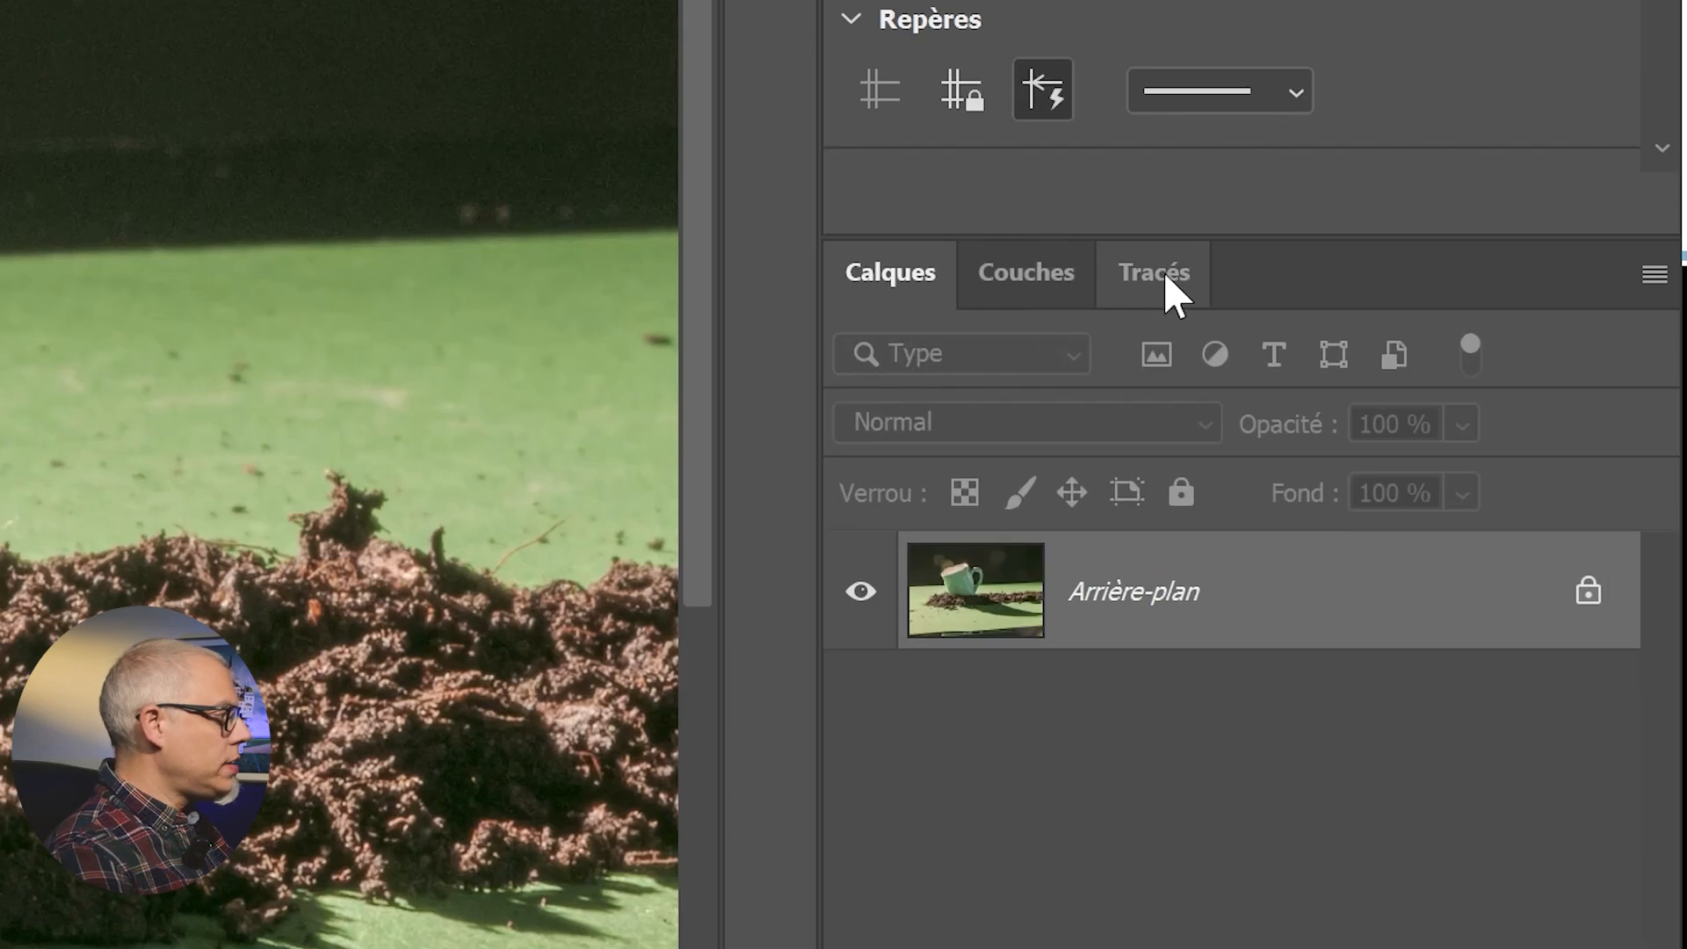
left_click(1167, 278)
left_click(503, 14)
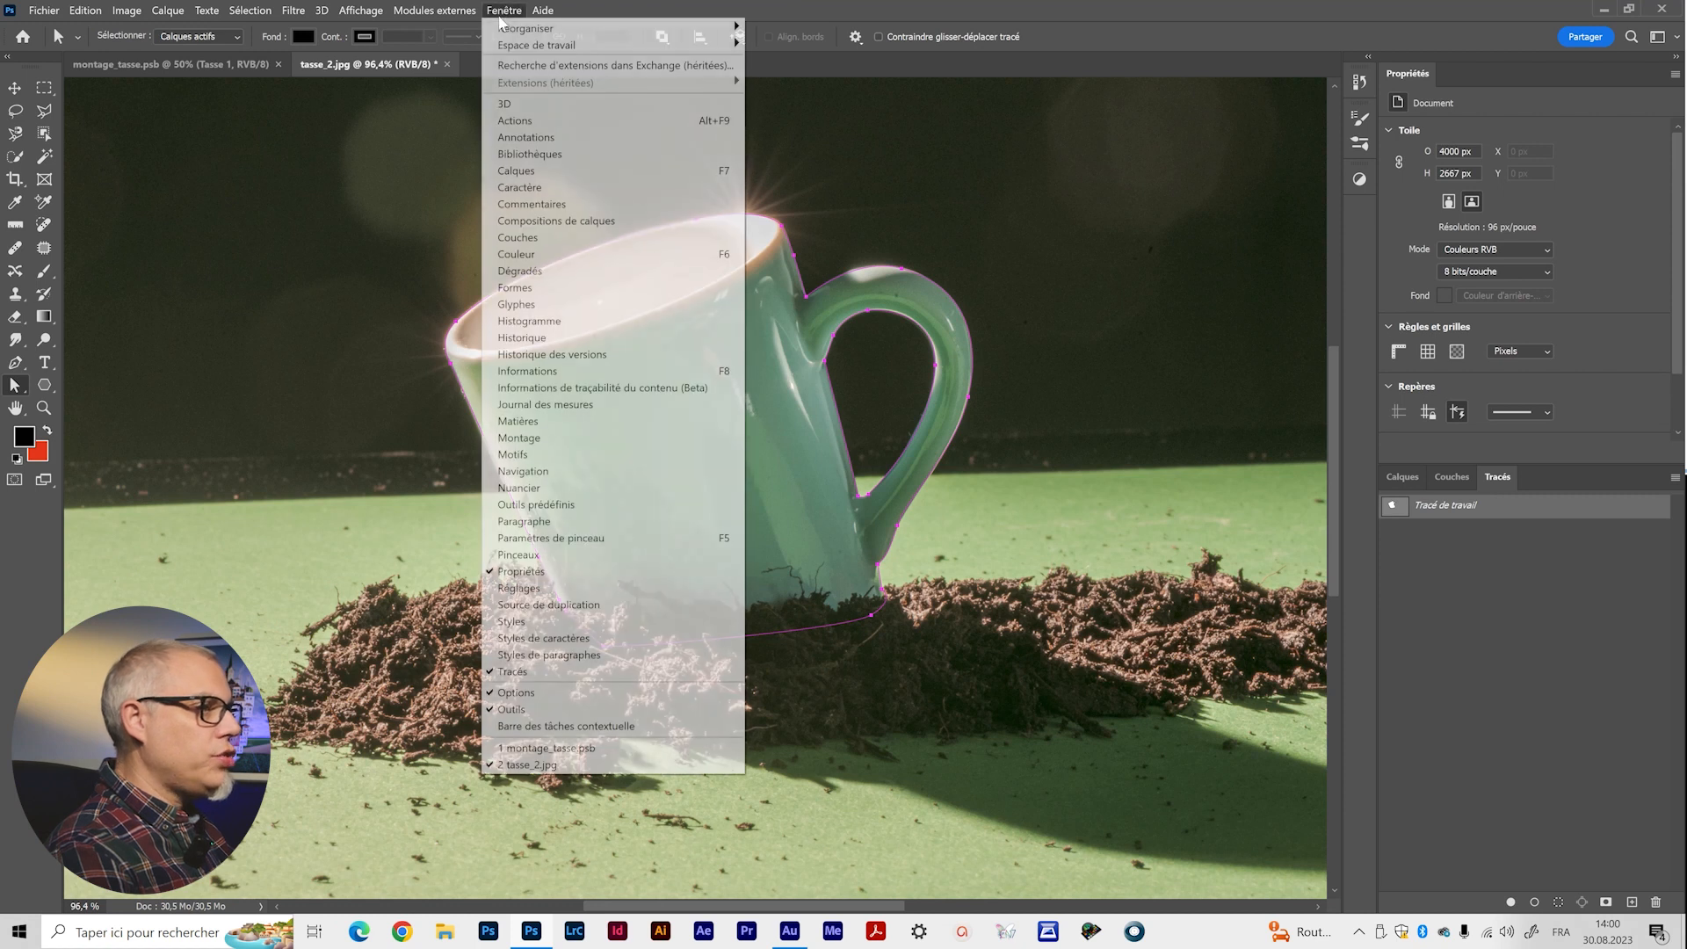
left_click(1401, 509)
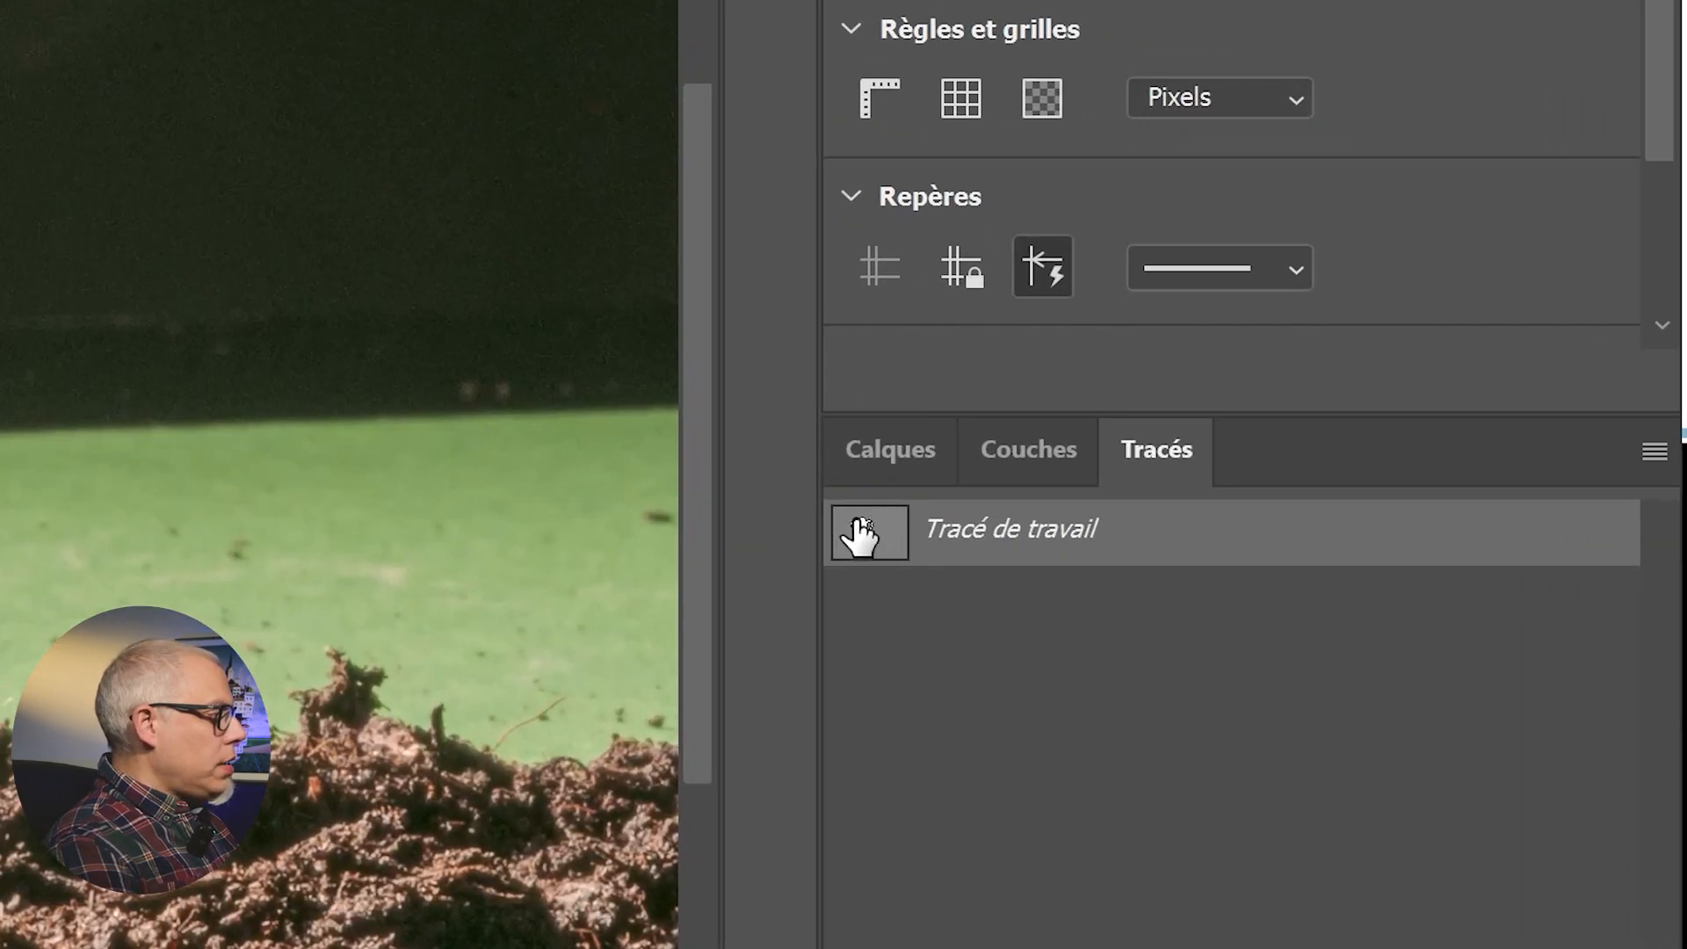
left_click(1260, 527)
left_click_drag(966, 536, 970, 531)
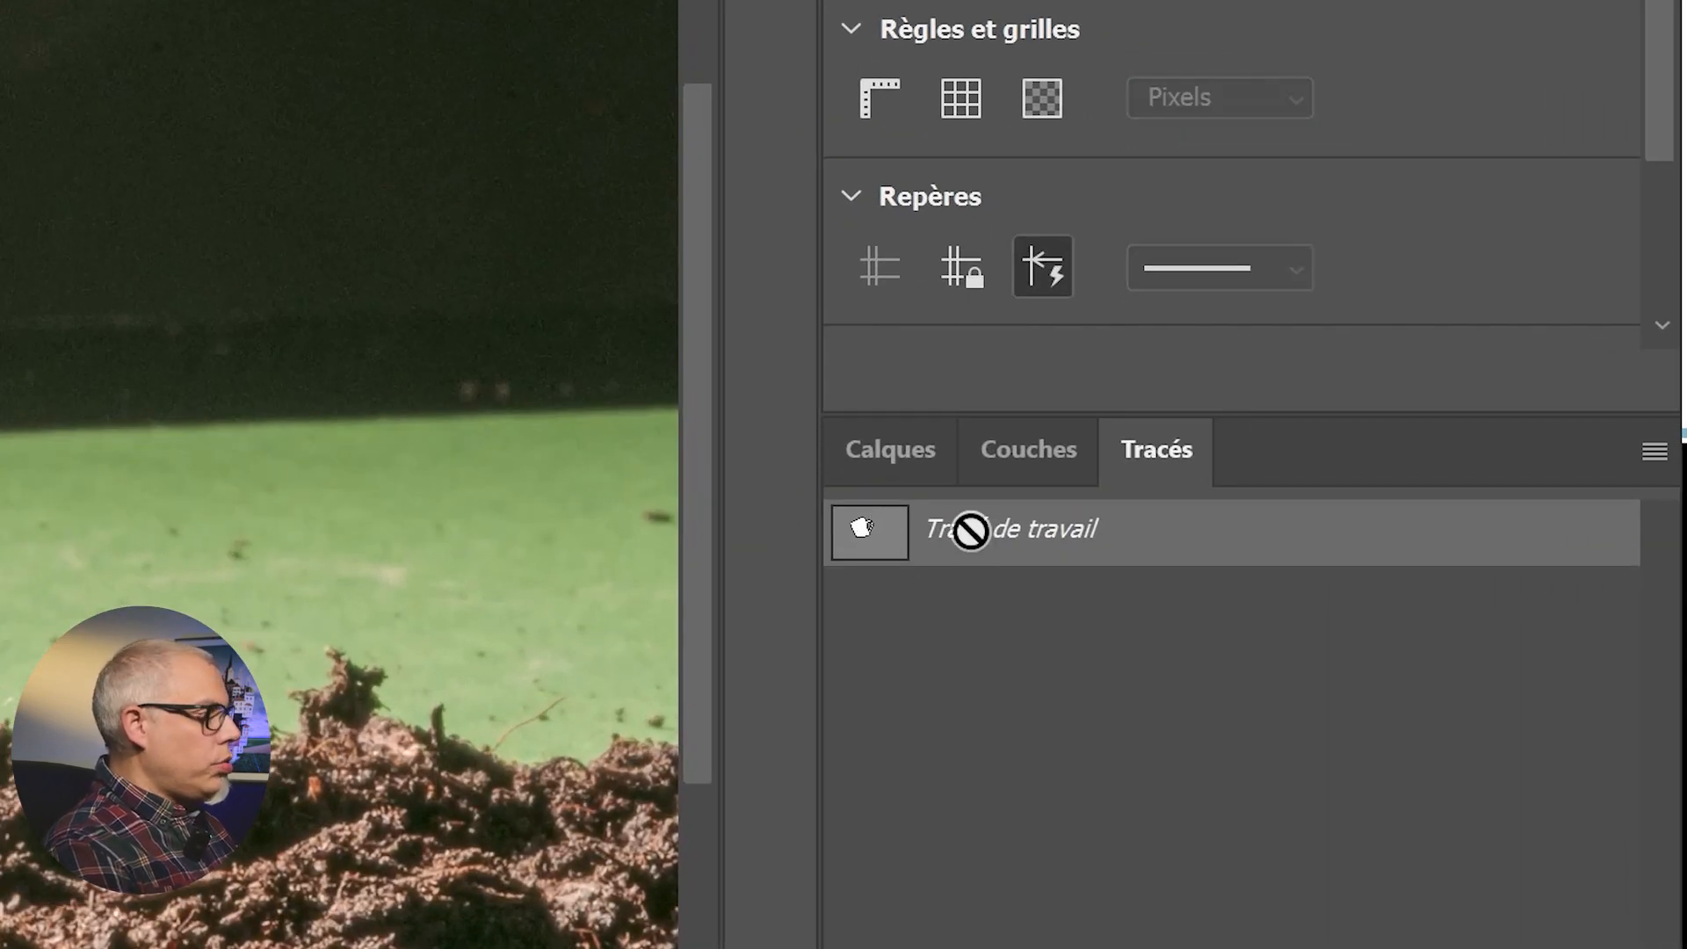
double_click(971, 531)
type("tasse")
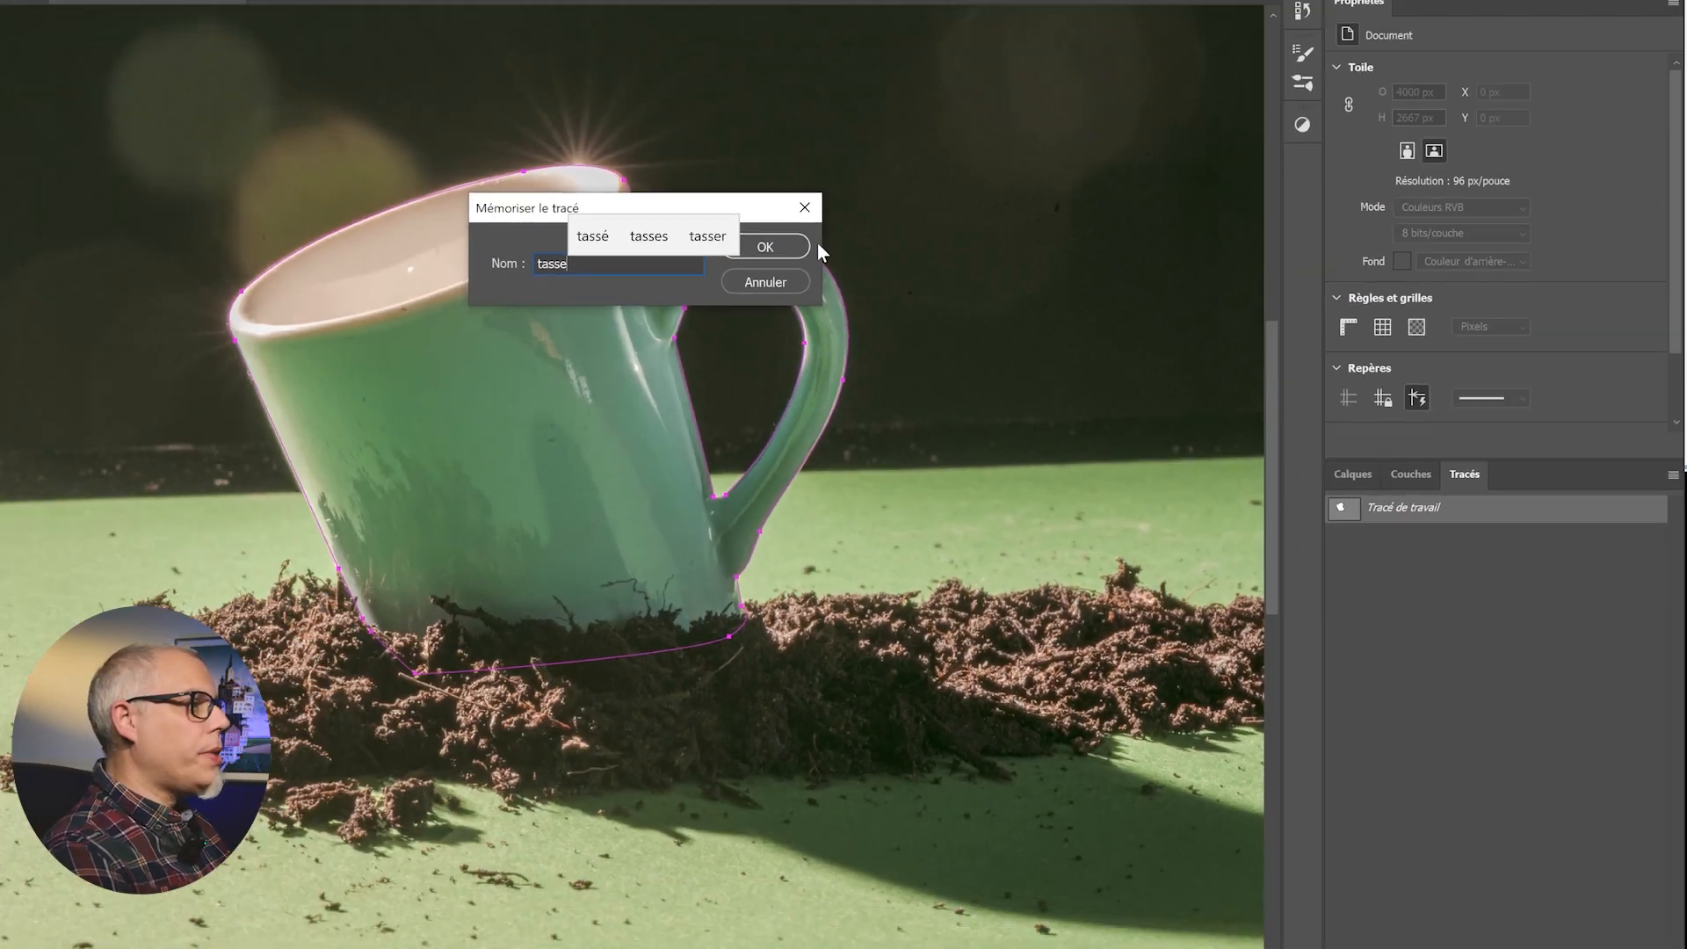
left_click(790, 245)
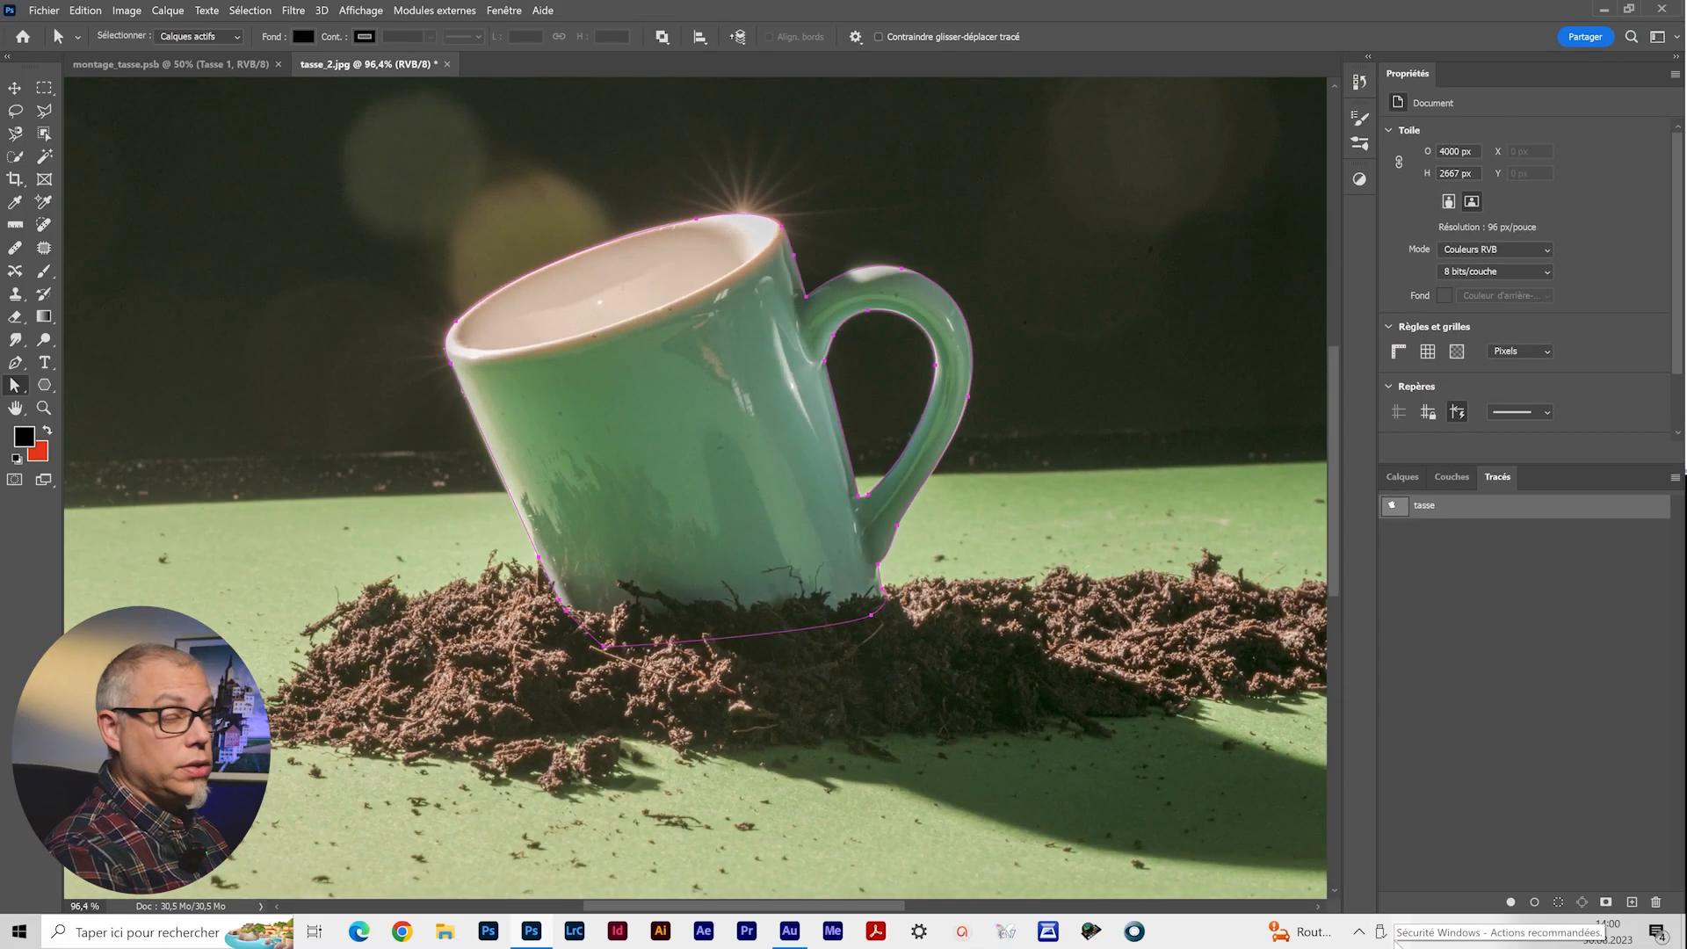
Reselect the saved "tasse" path and load it as a selection.
left_click(1538, 672)
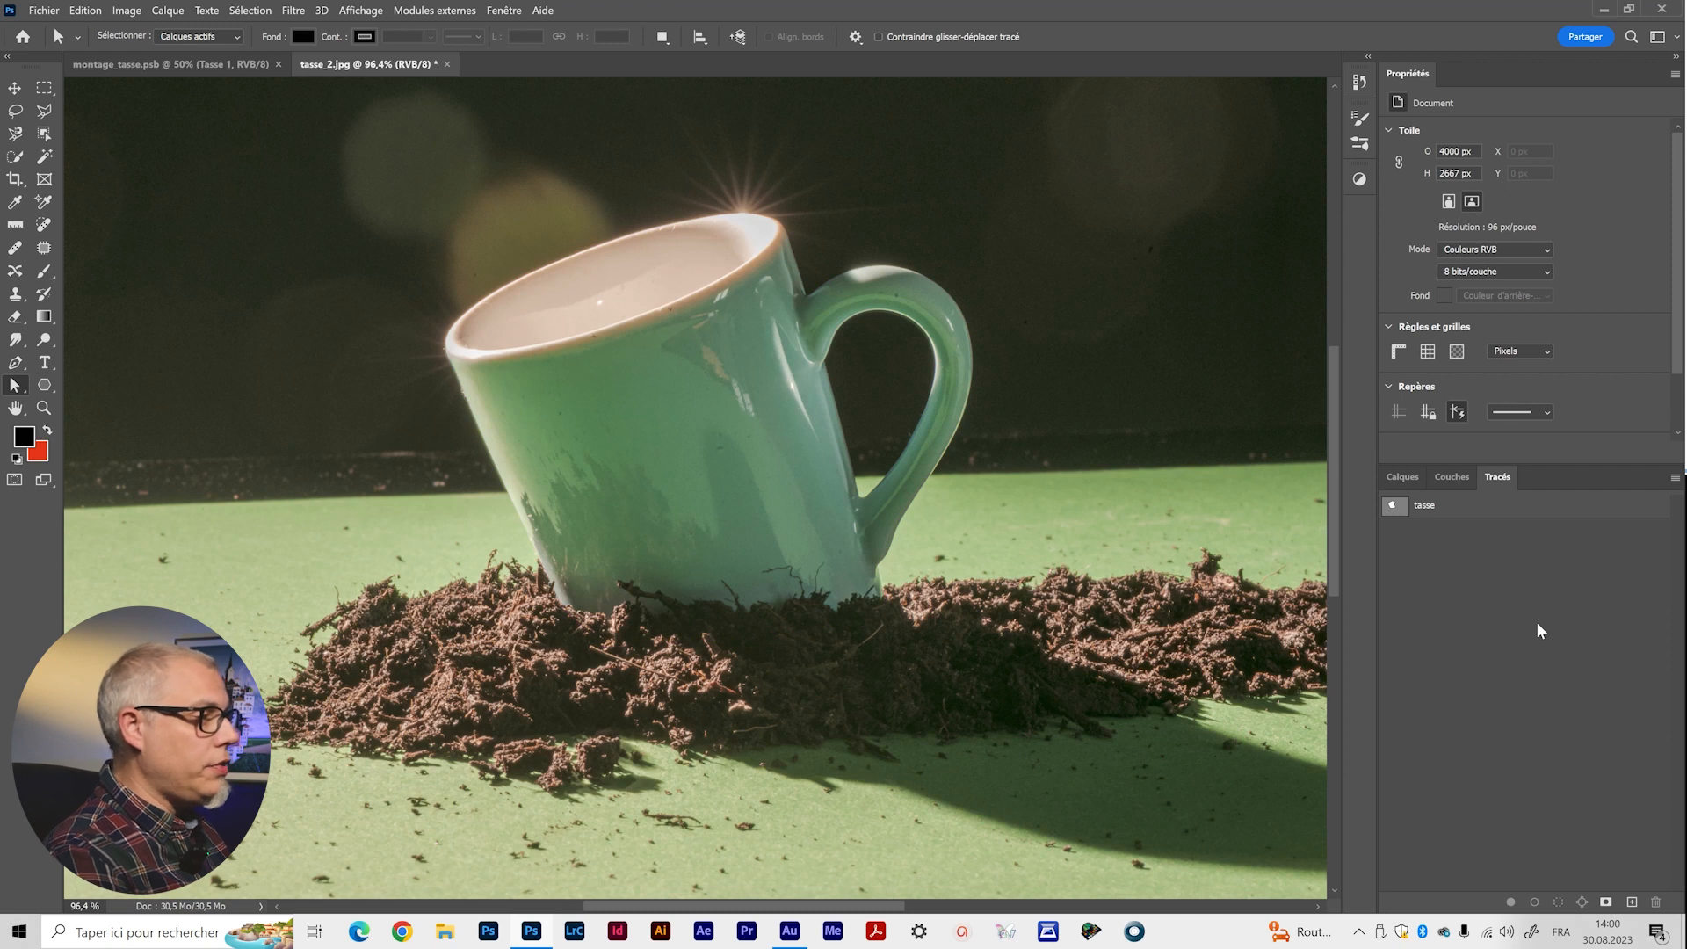
left_click(1466, 508)
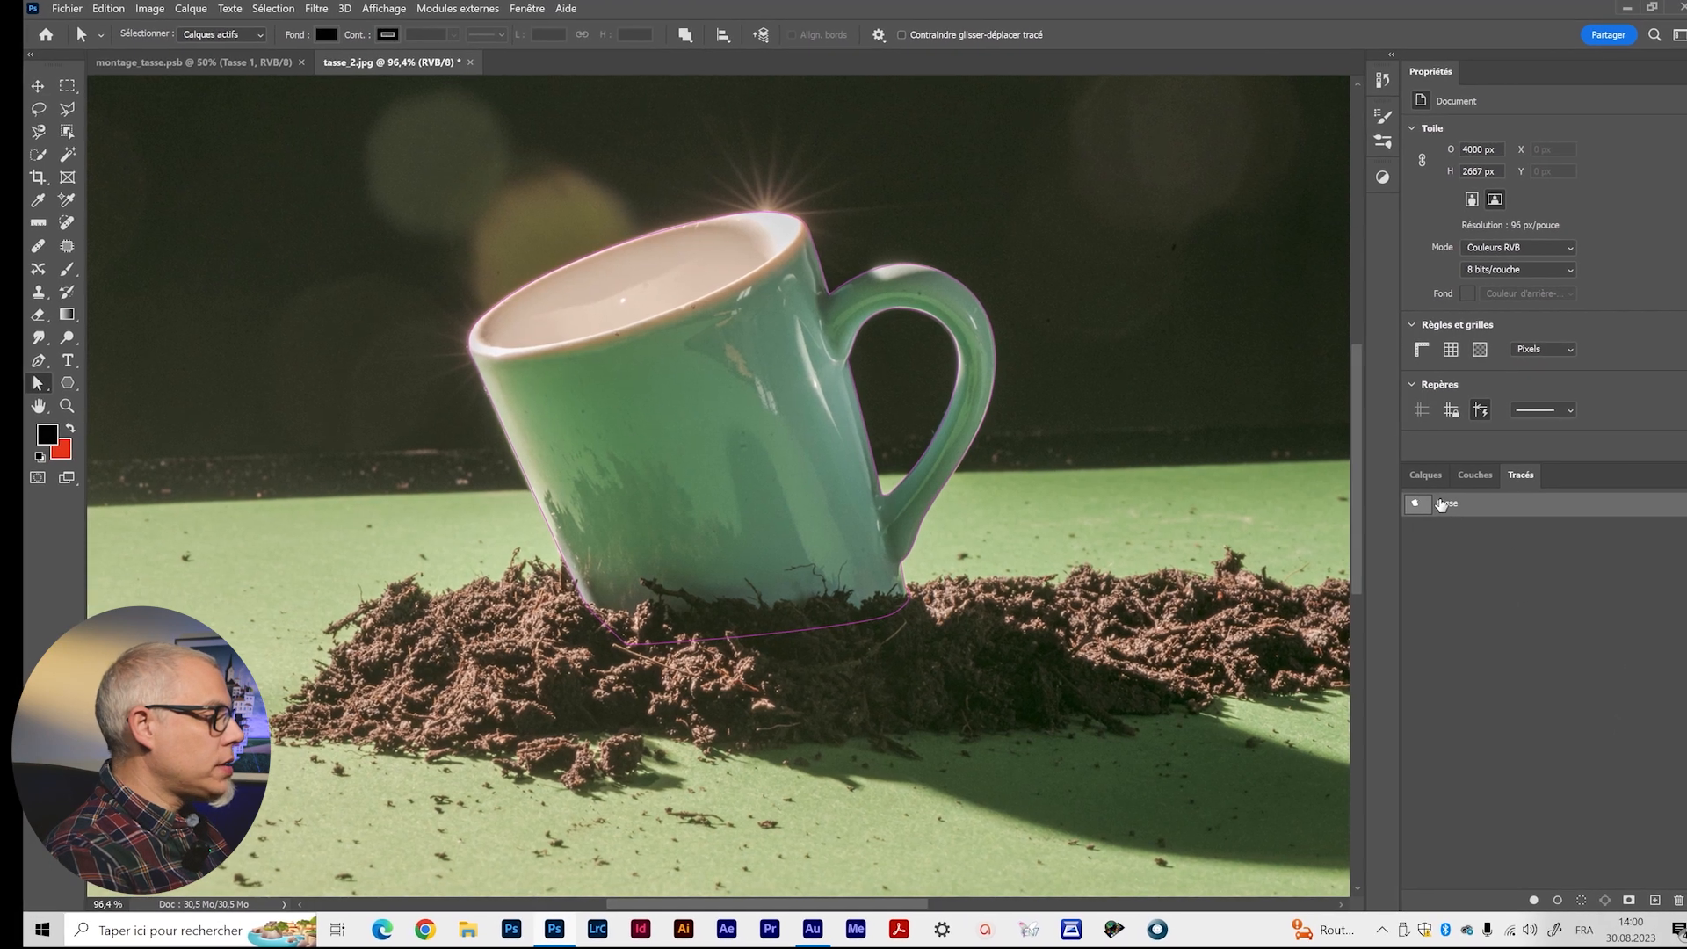
left_click_drag(310, 168, 1221, 856)
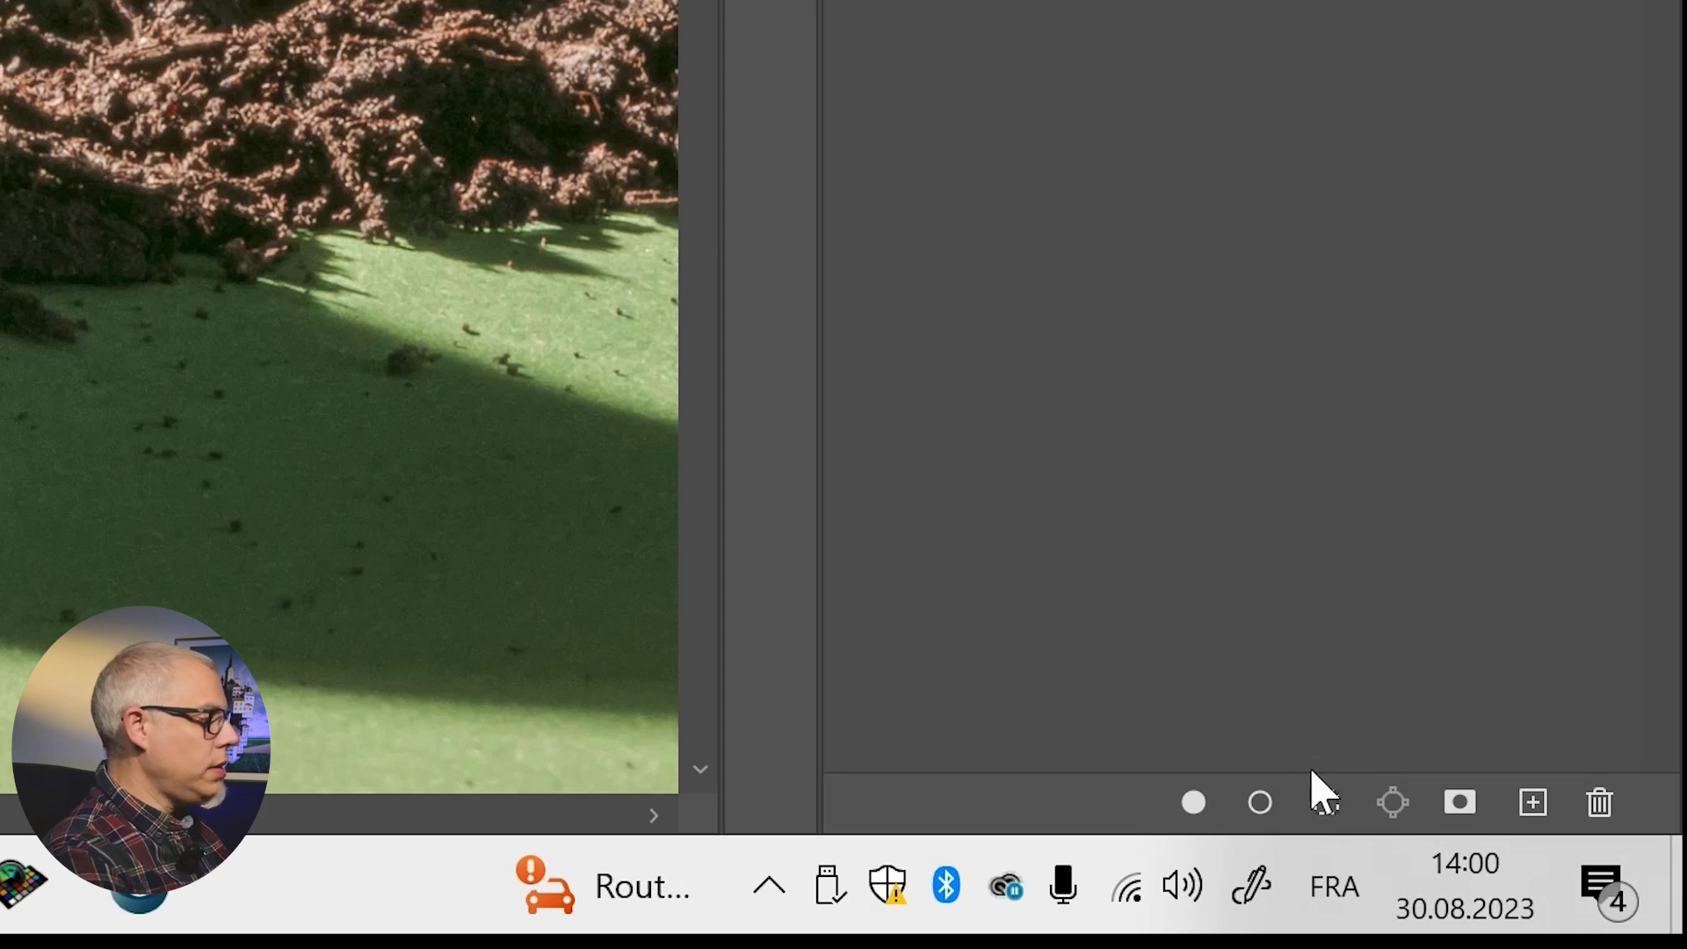
left_click(1324, 799)
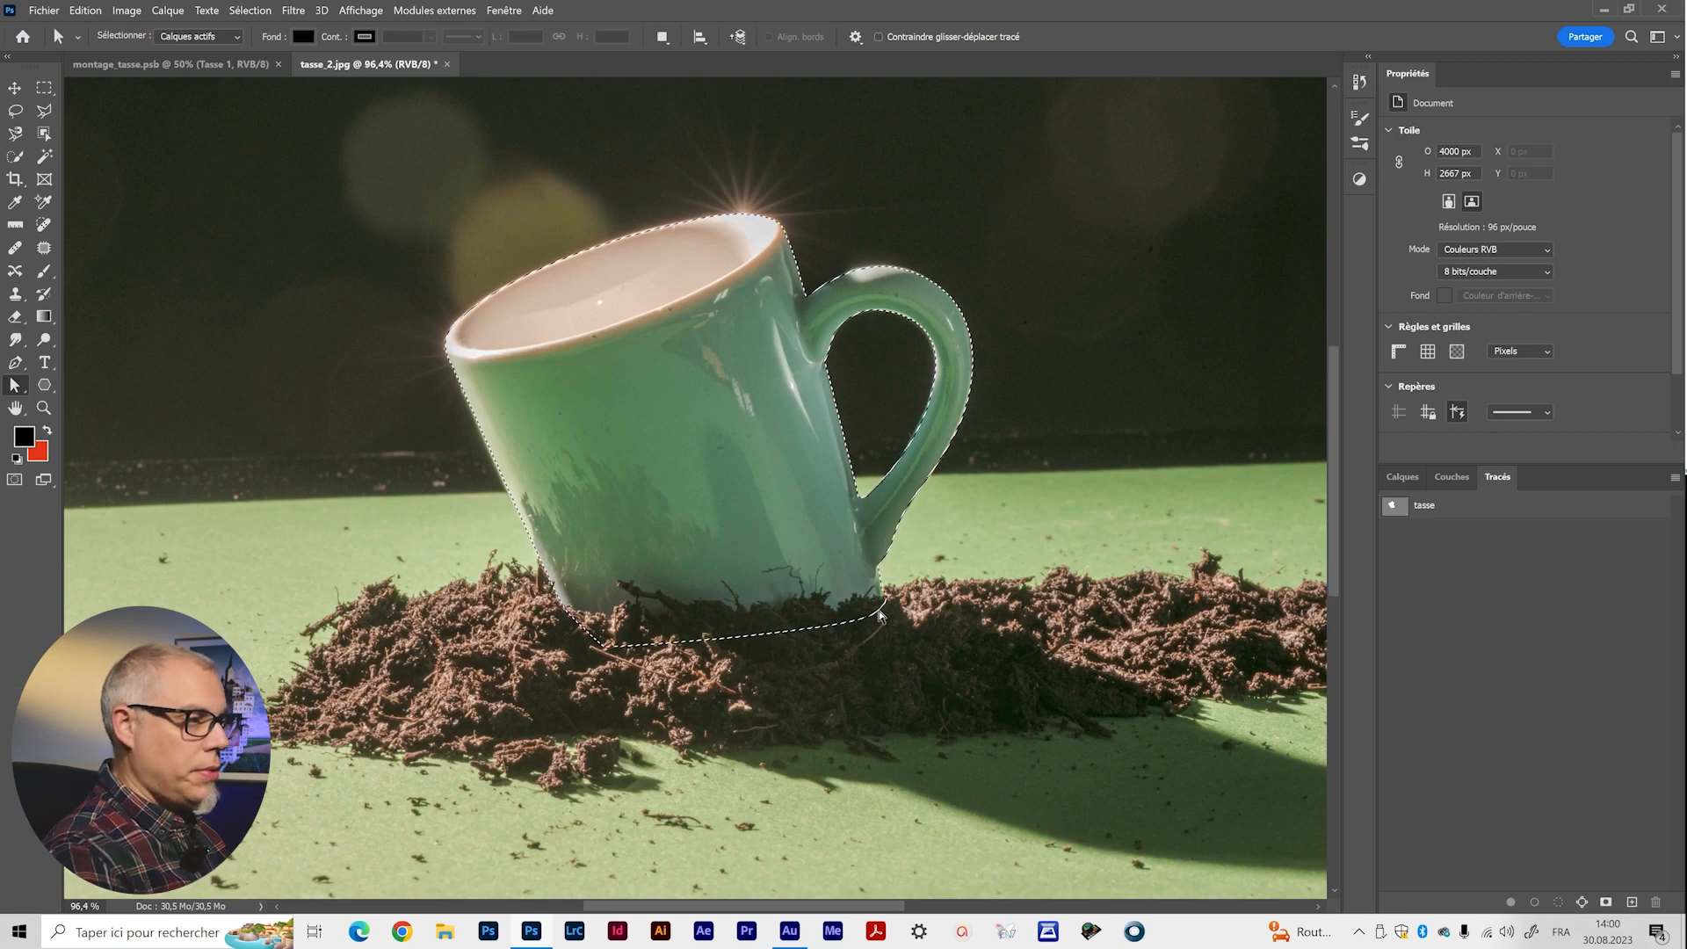
Add the soil around the mug's base to the selection with the Object Selection tool.
scroll(87, 378, "down", 2)
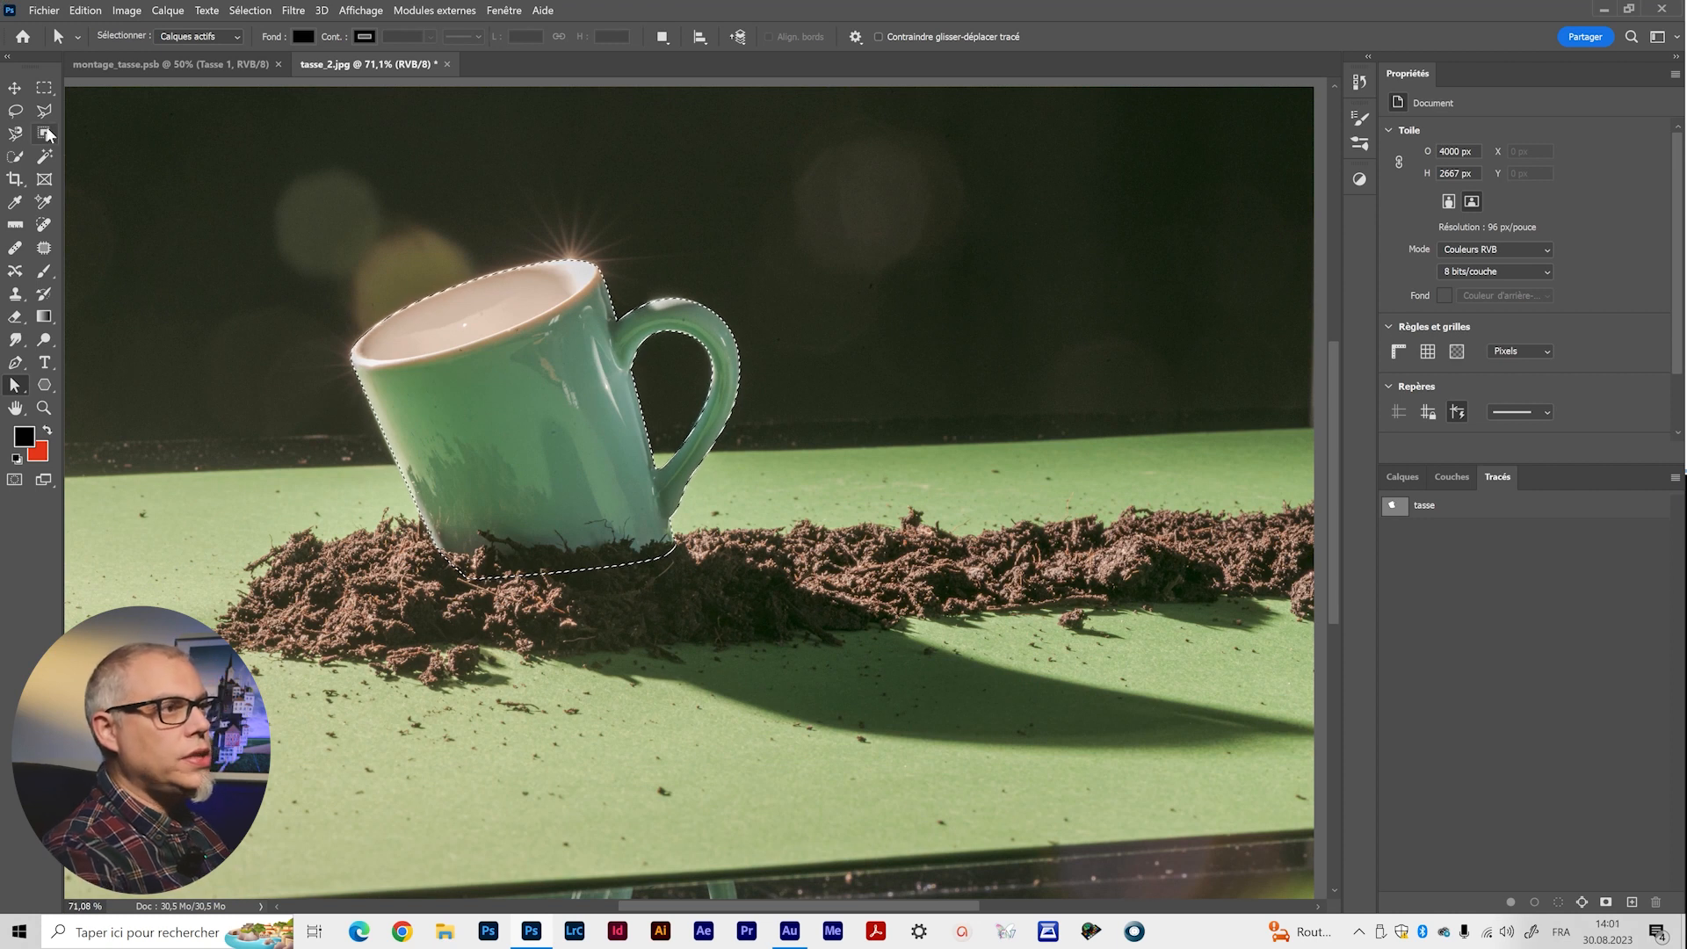
left_click(46, 134)
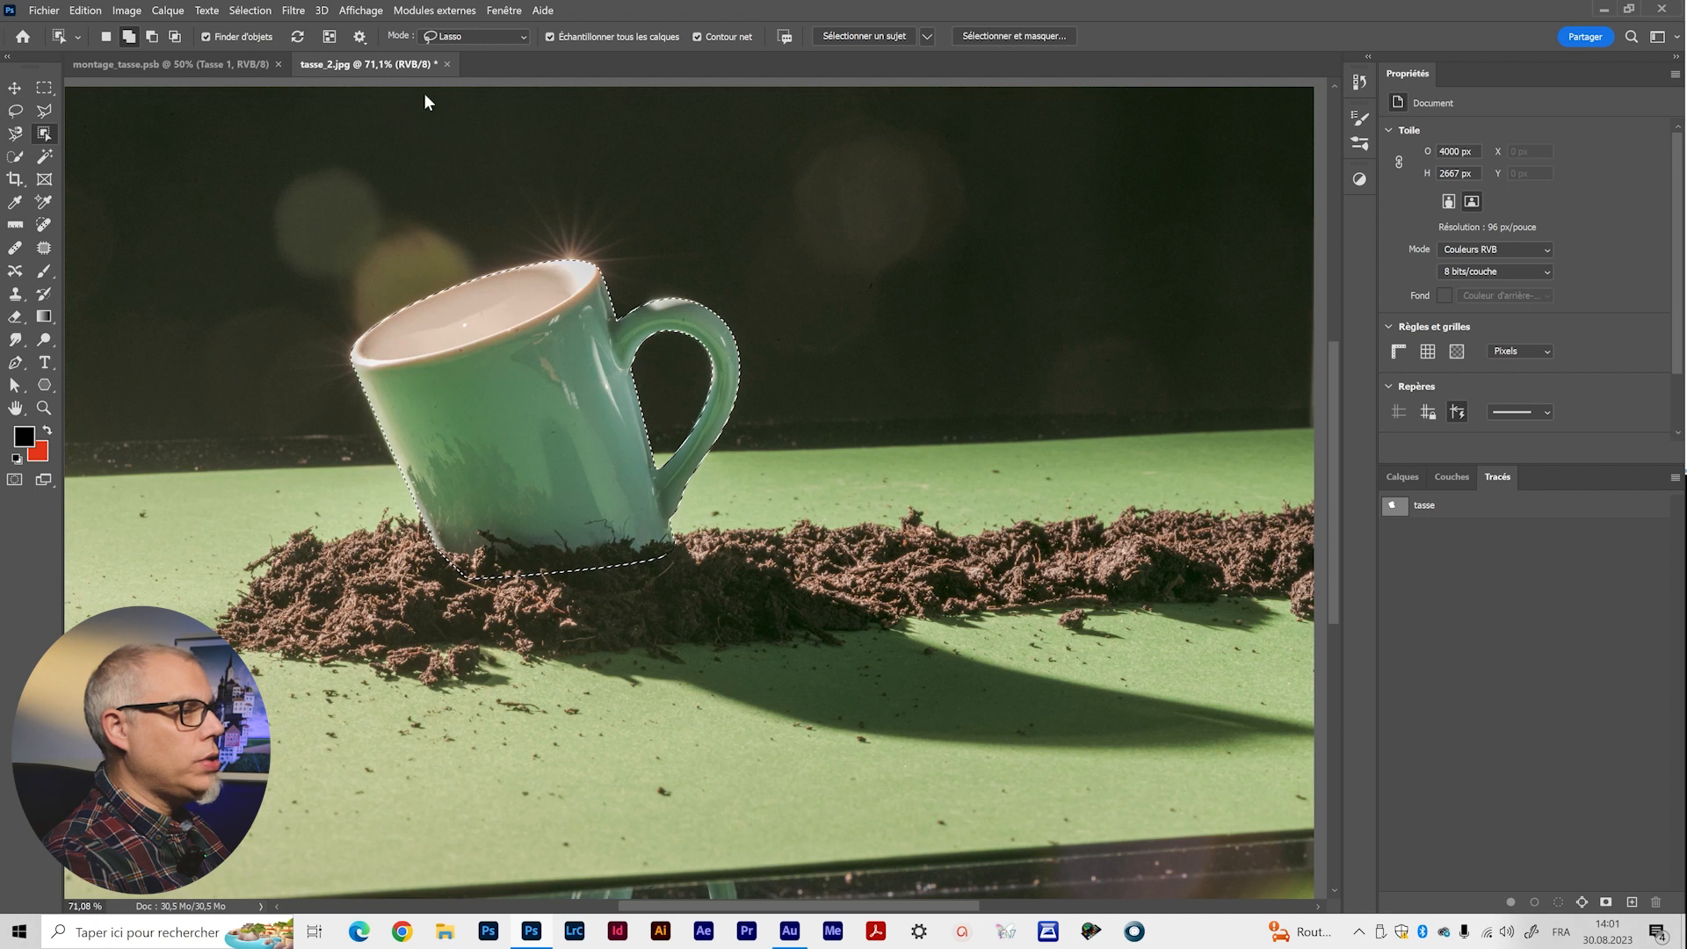
mouse_move(417, 510)
left_mouse_down()
mouse_move(938, 670)
mouse_move(681, 492)
mouse_move(426, 514)
left_mouse_up()
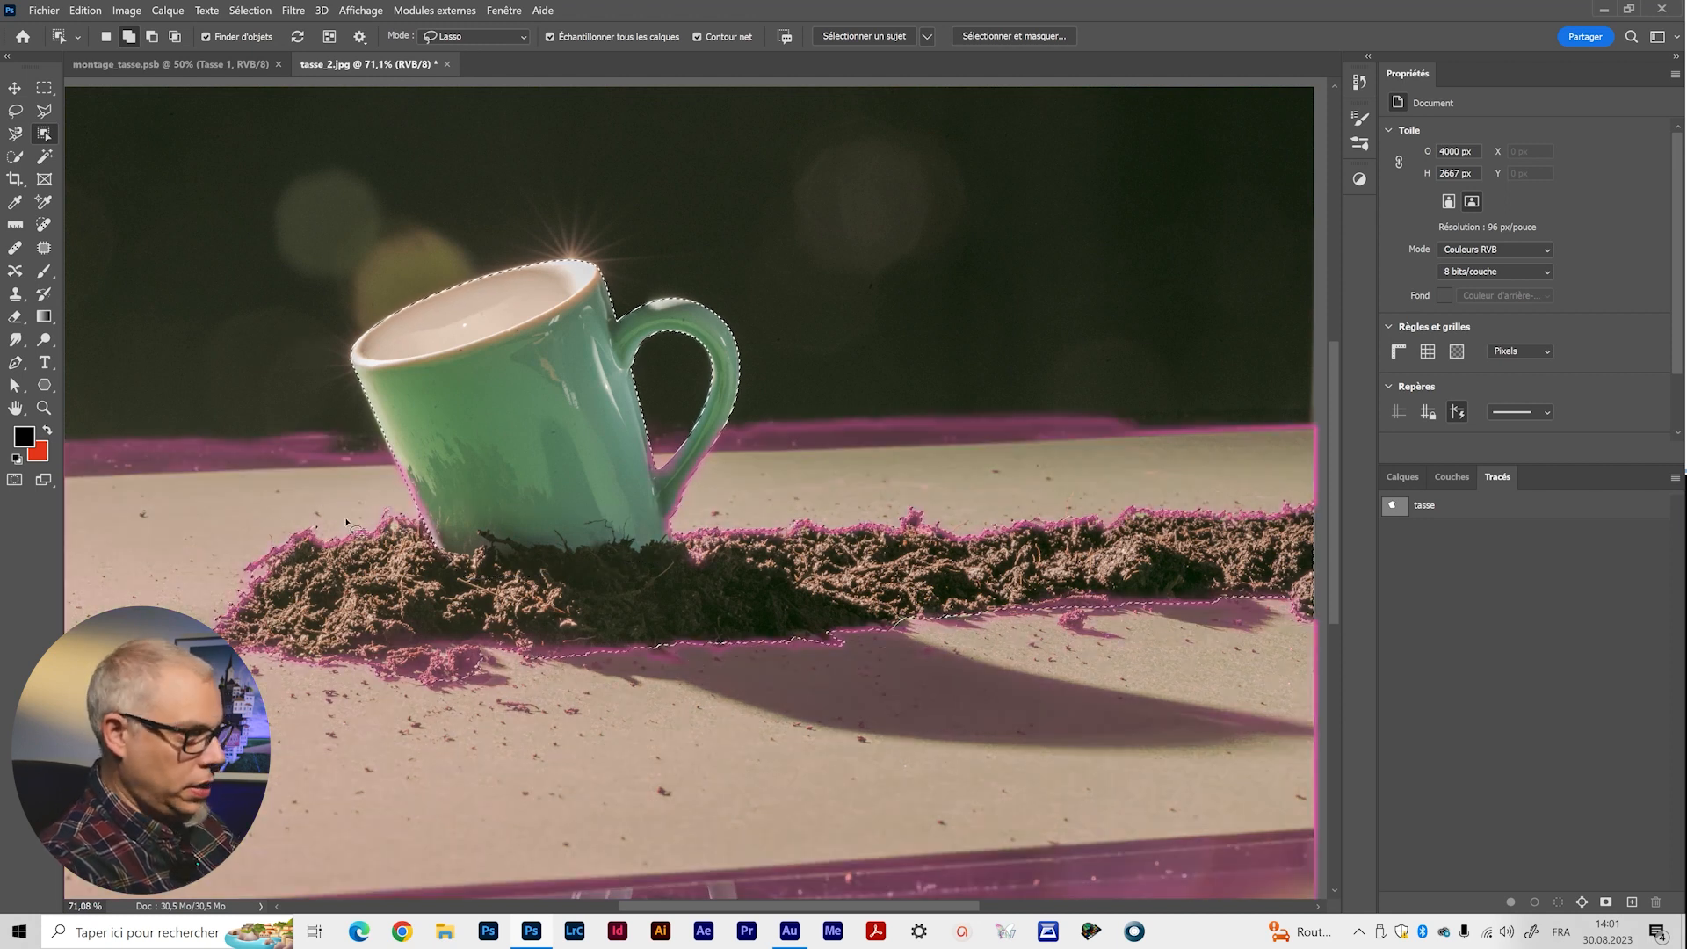
scroll(430, 540, "up", 3)
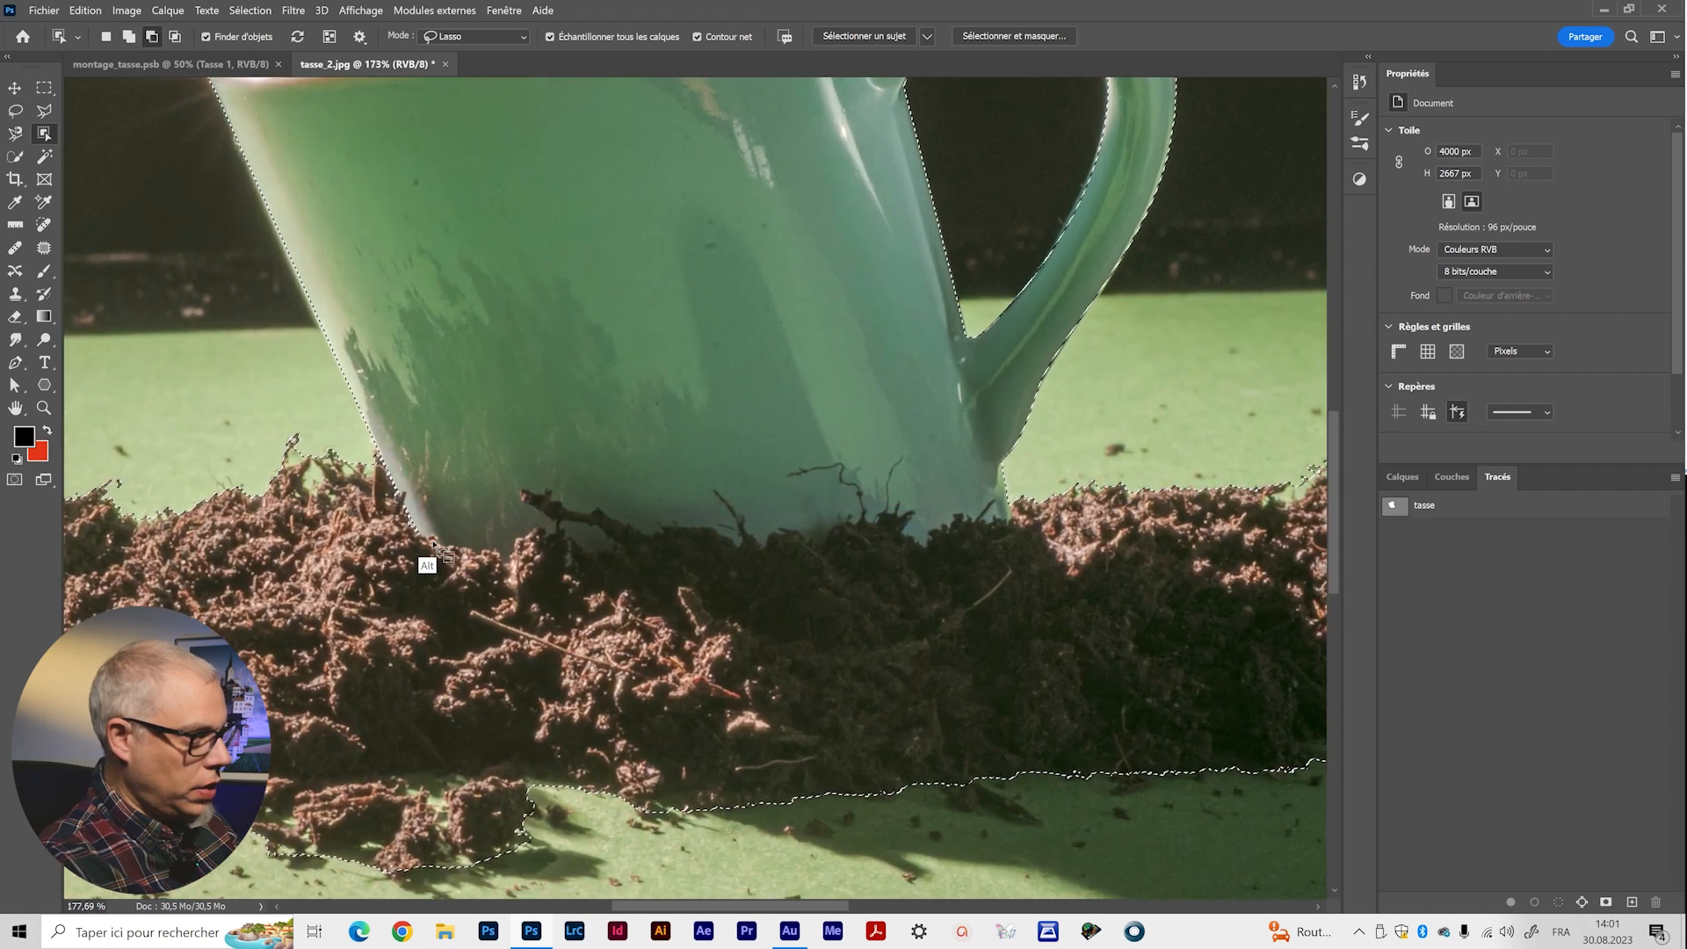
scroll(432, 547, "up", 1)
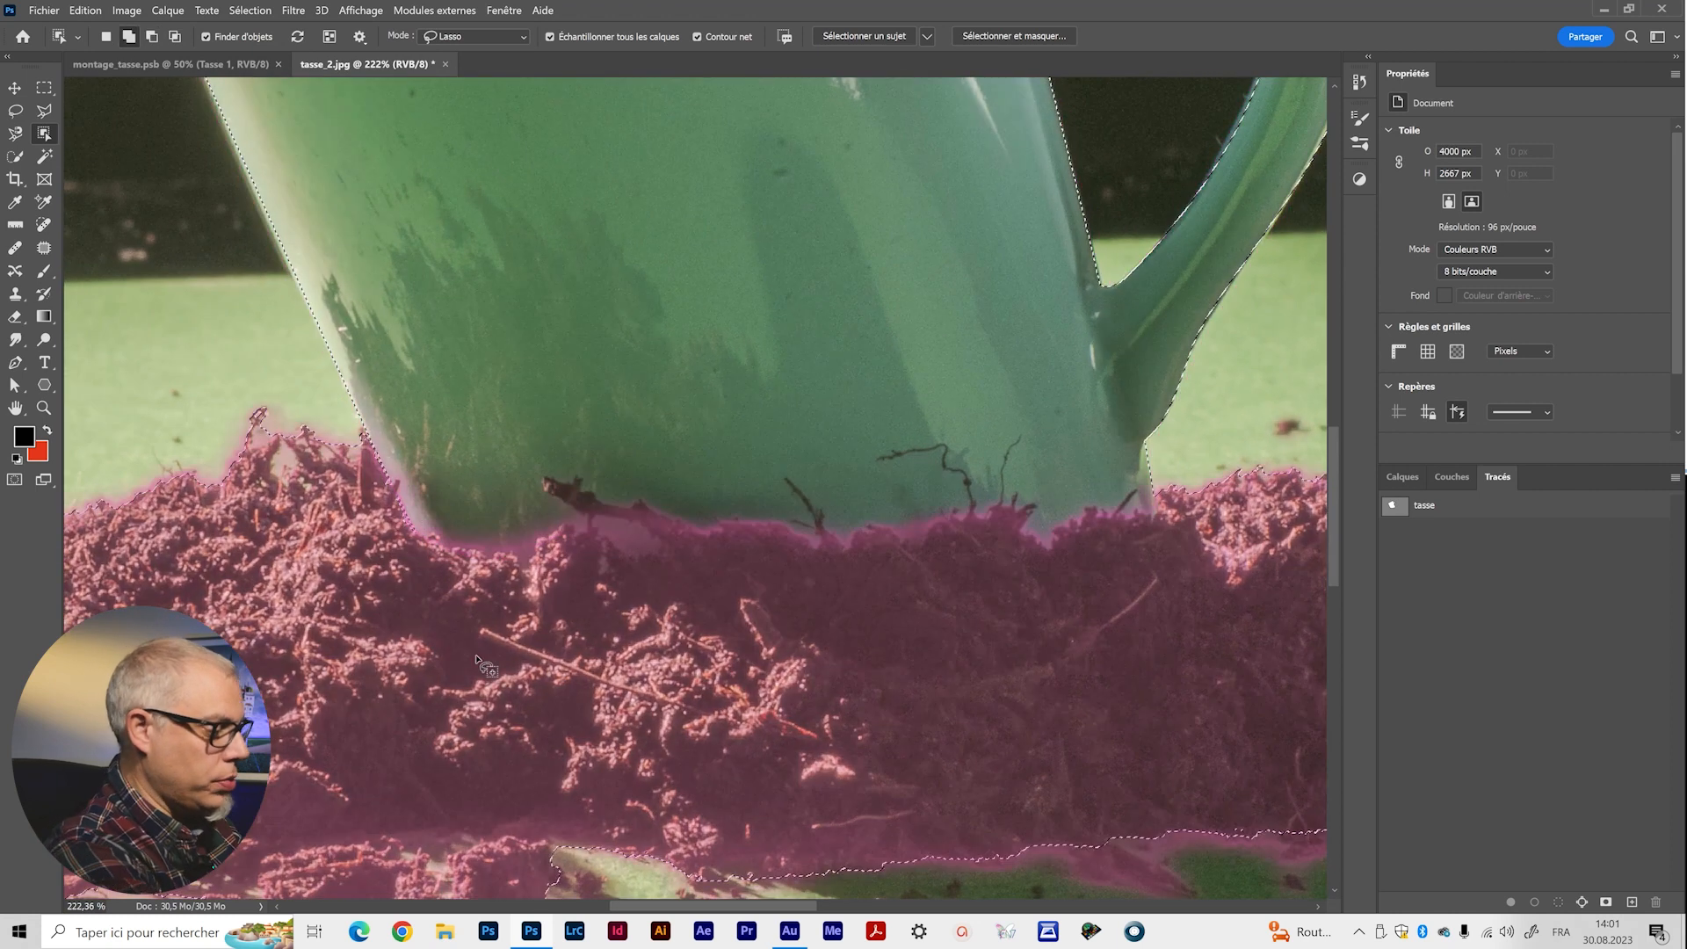
Add the missed area where the mug's lower left edge meets the soil to the selection with the Lasso.
key("l")
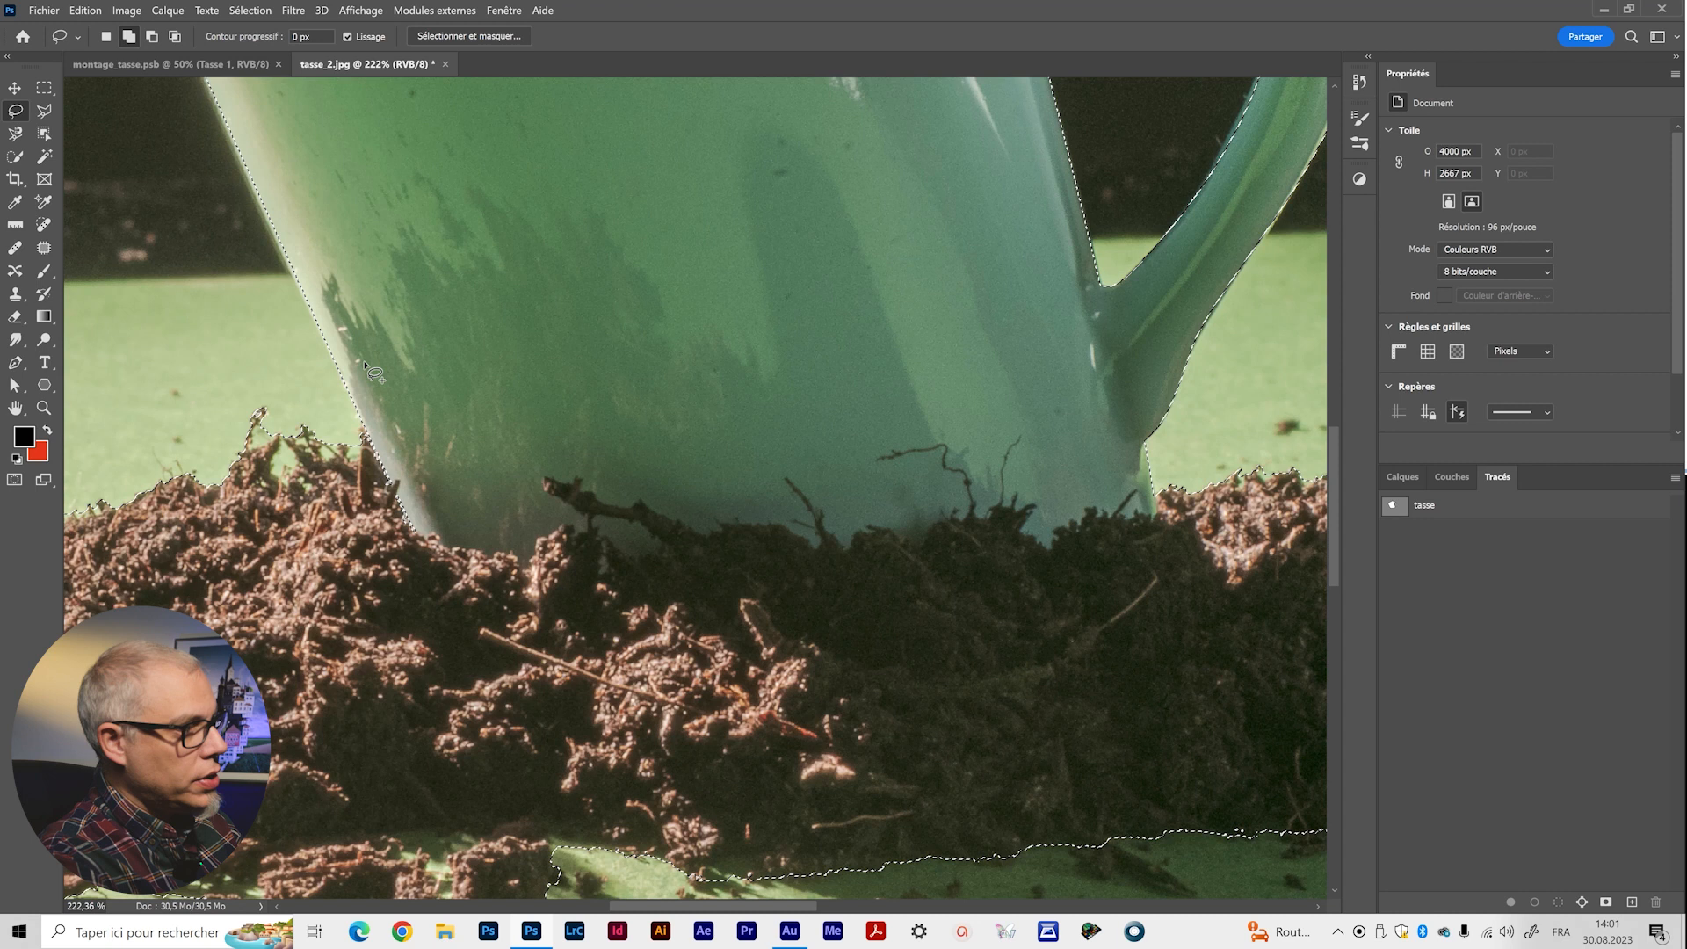
left_click_drag(452, 526, 374, 525)
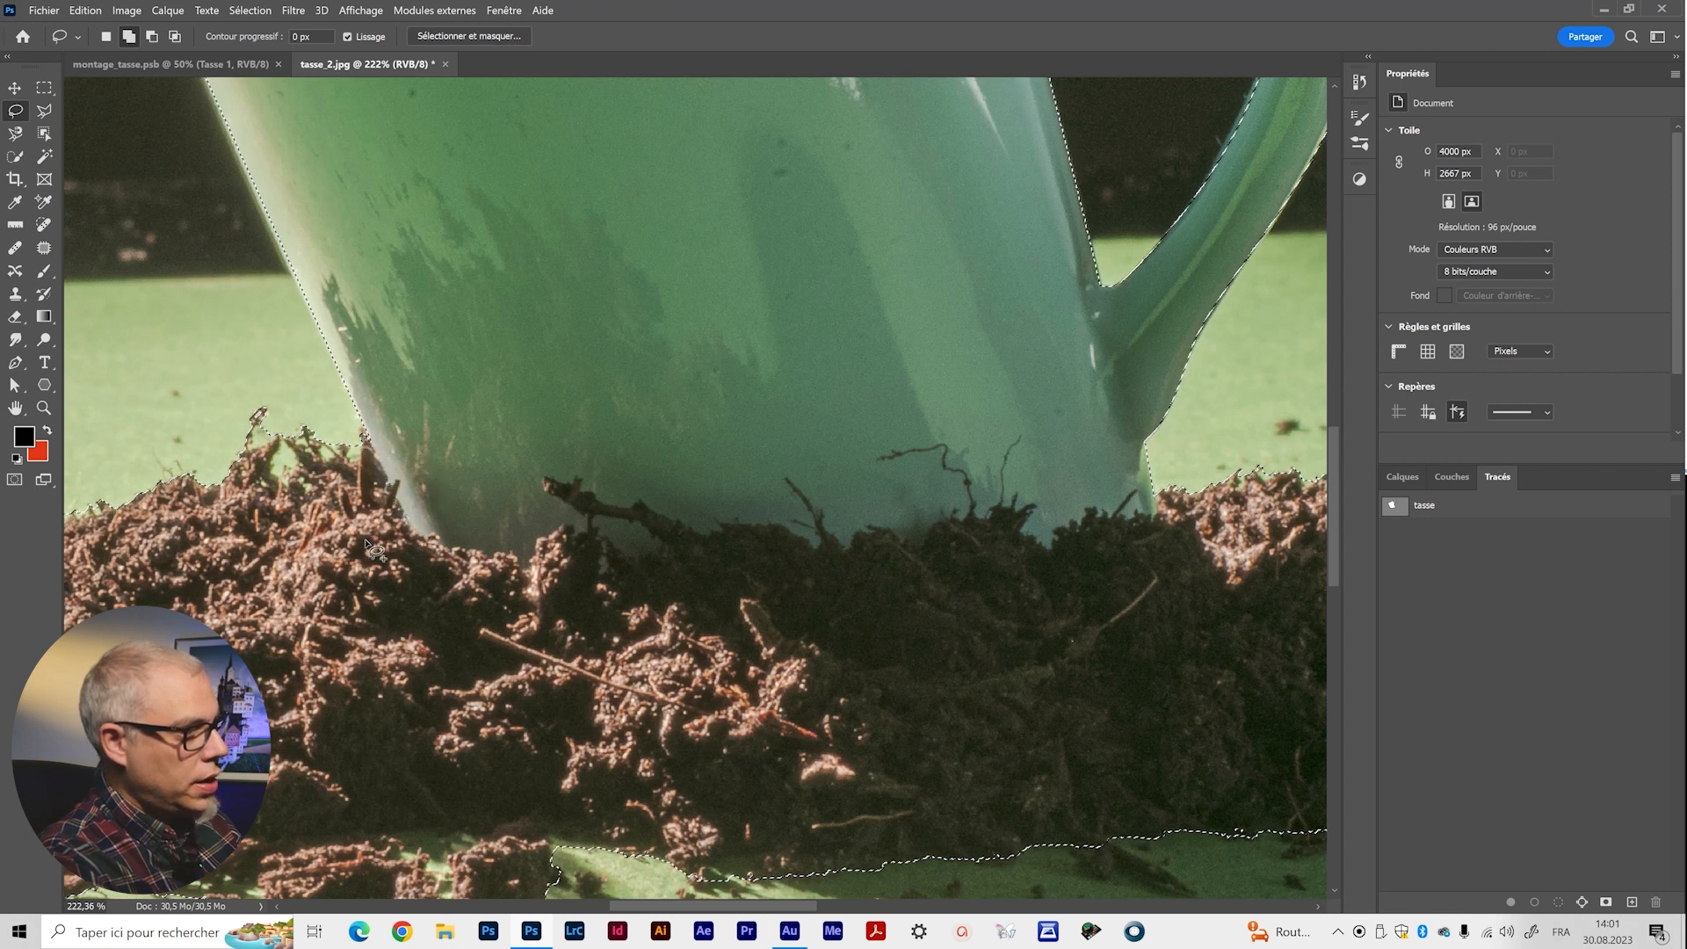
scroll(373, 524, "down", 3)
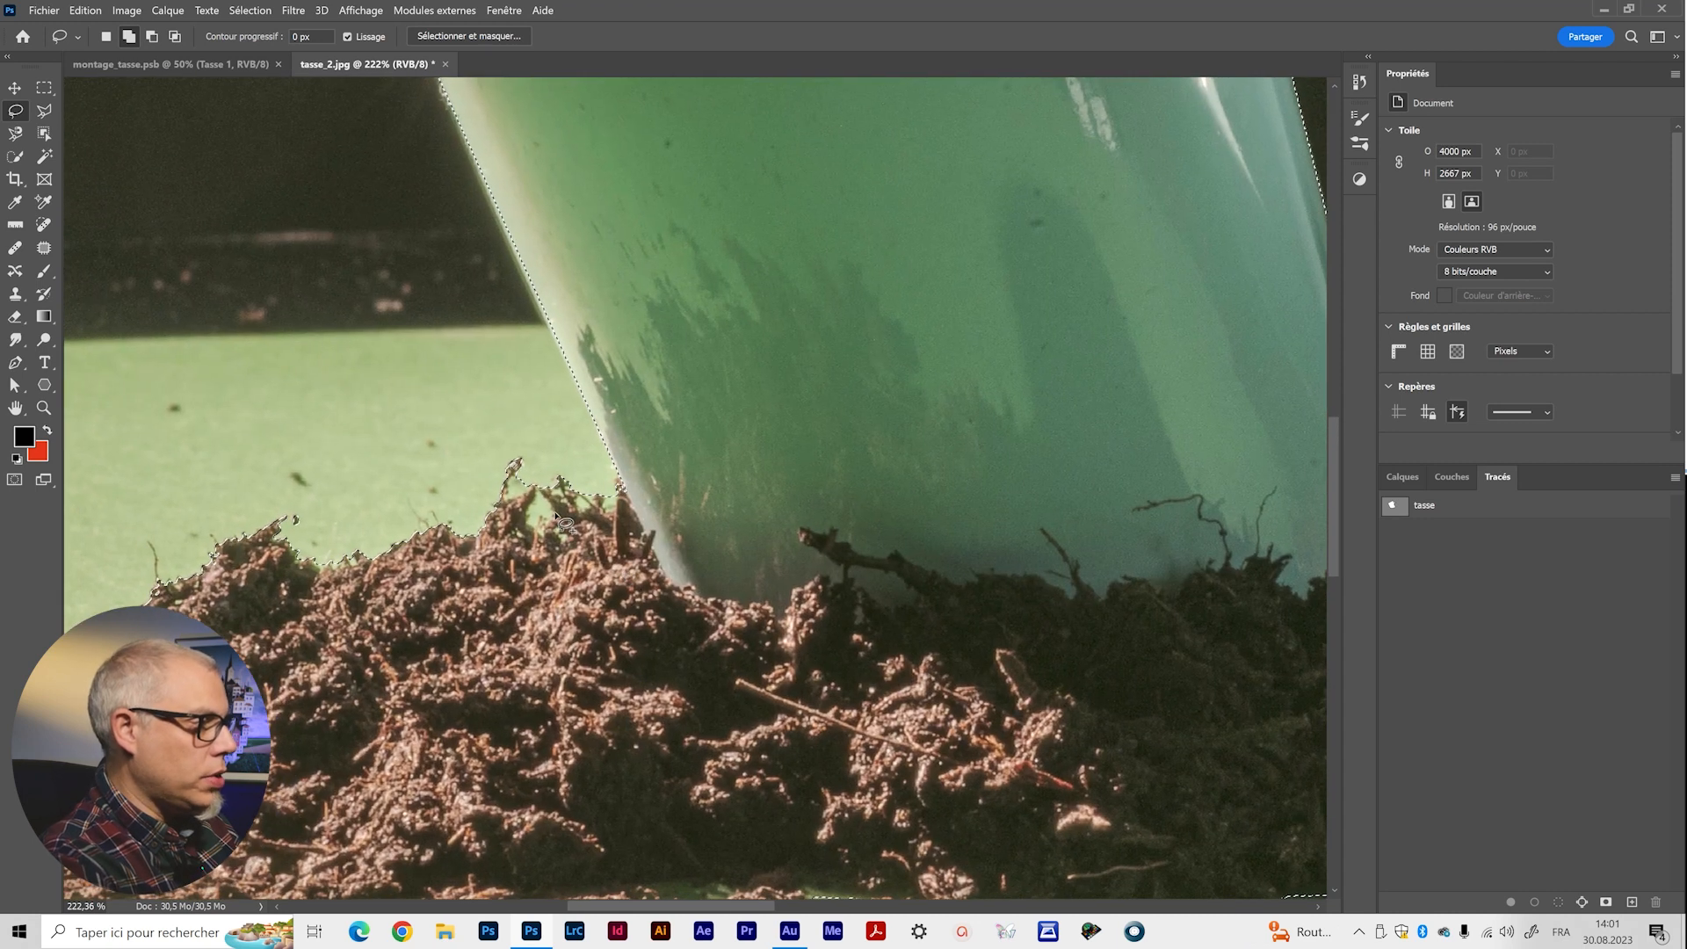
key("z")
scroll(563, 581, "down", 3)
left_click_drag(591, 592, 656, 550)
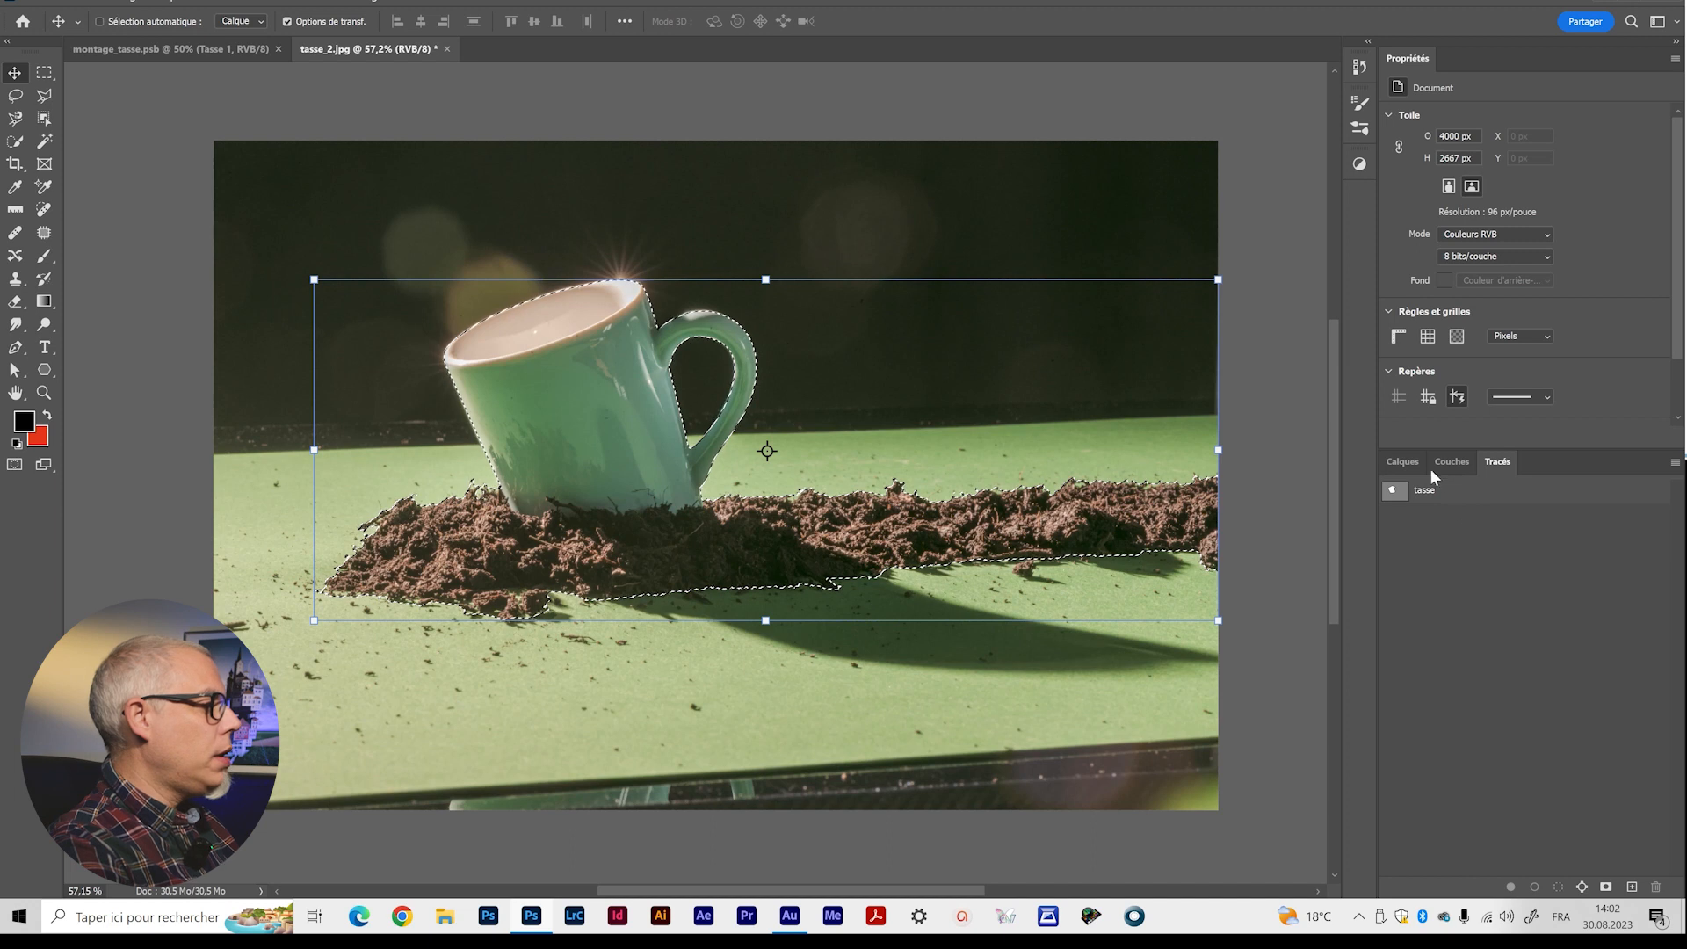
Add the mug's cast shadow on the green table to the selection with a loose Lasso outline.
left_click(1406, 462)
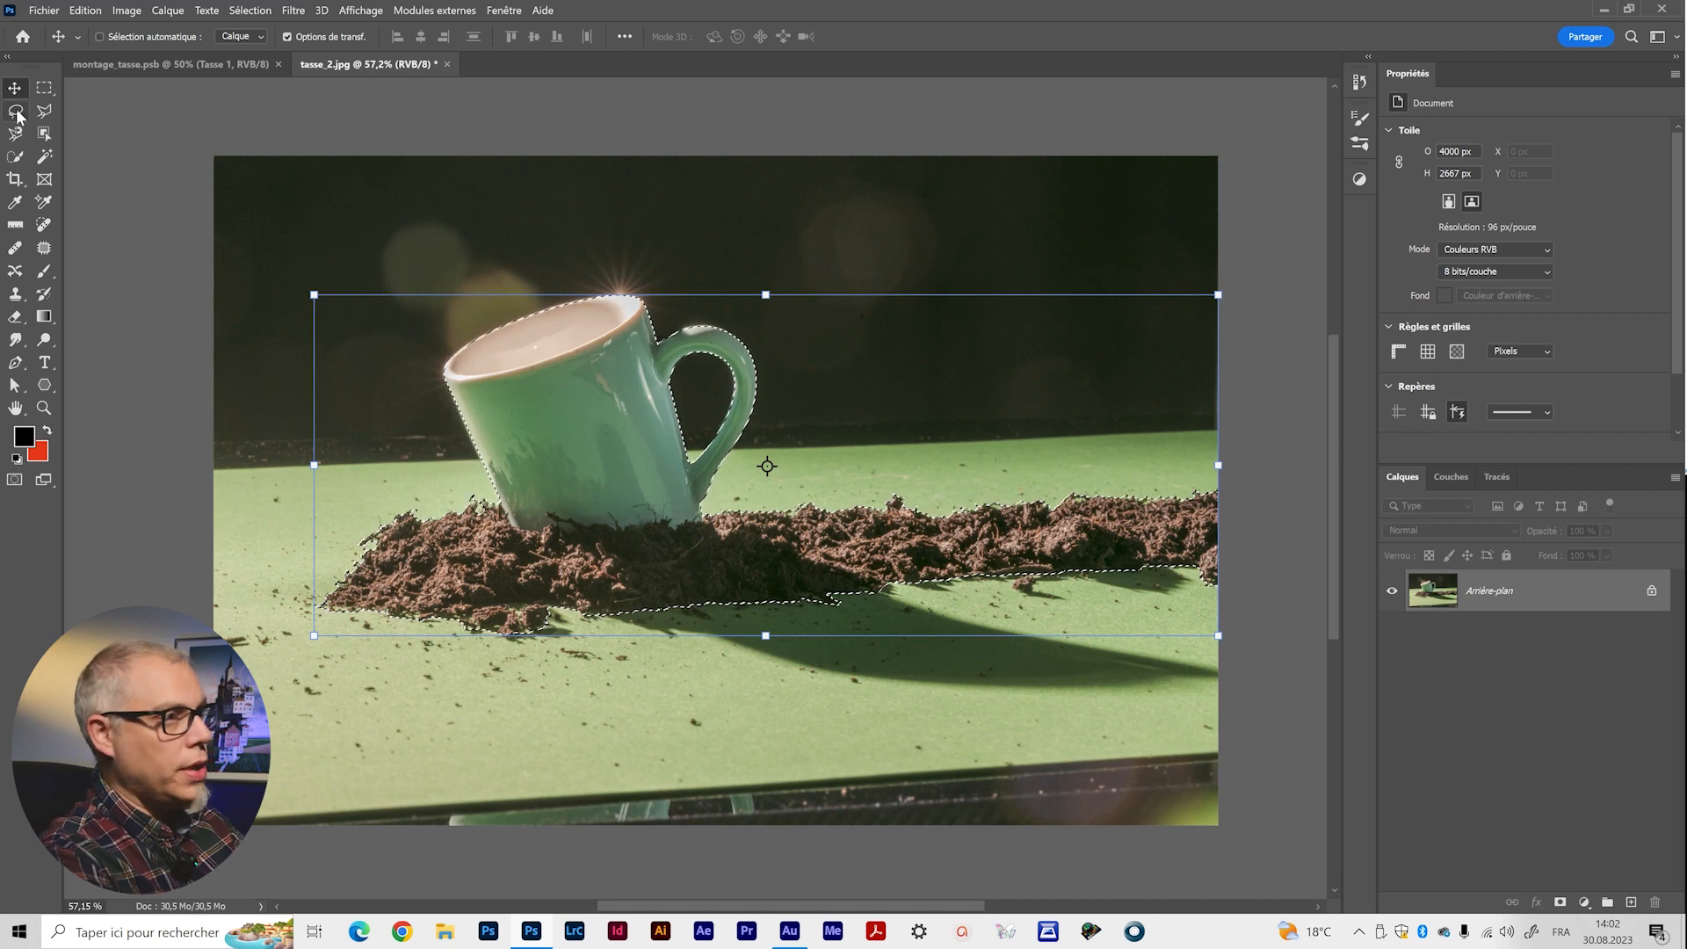
left_click(14, 111)
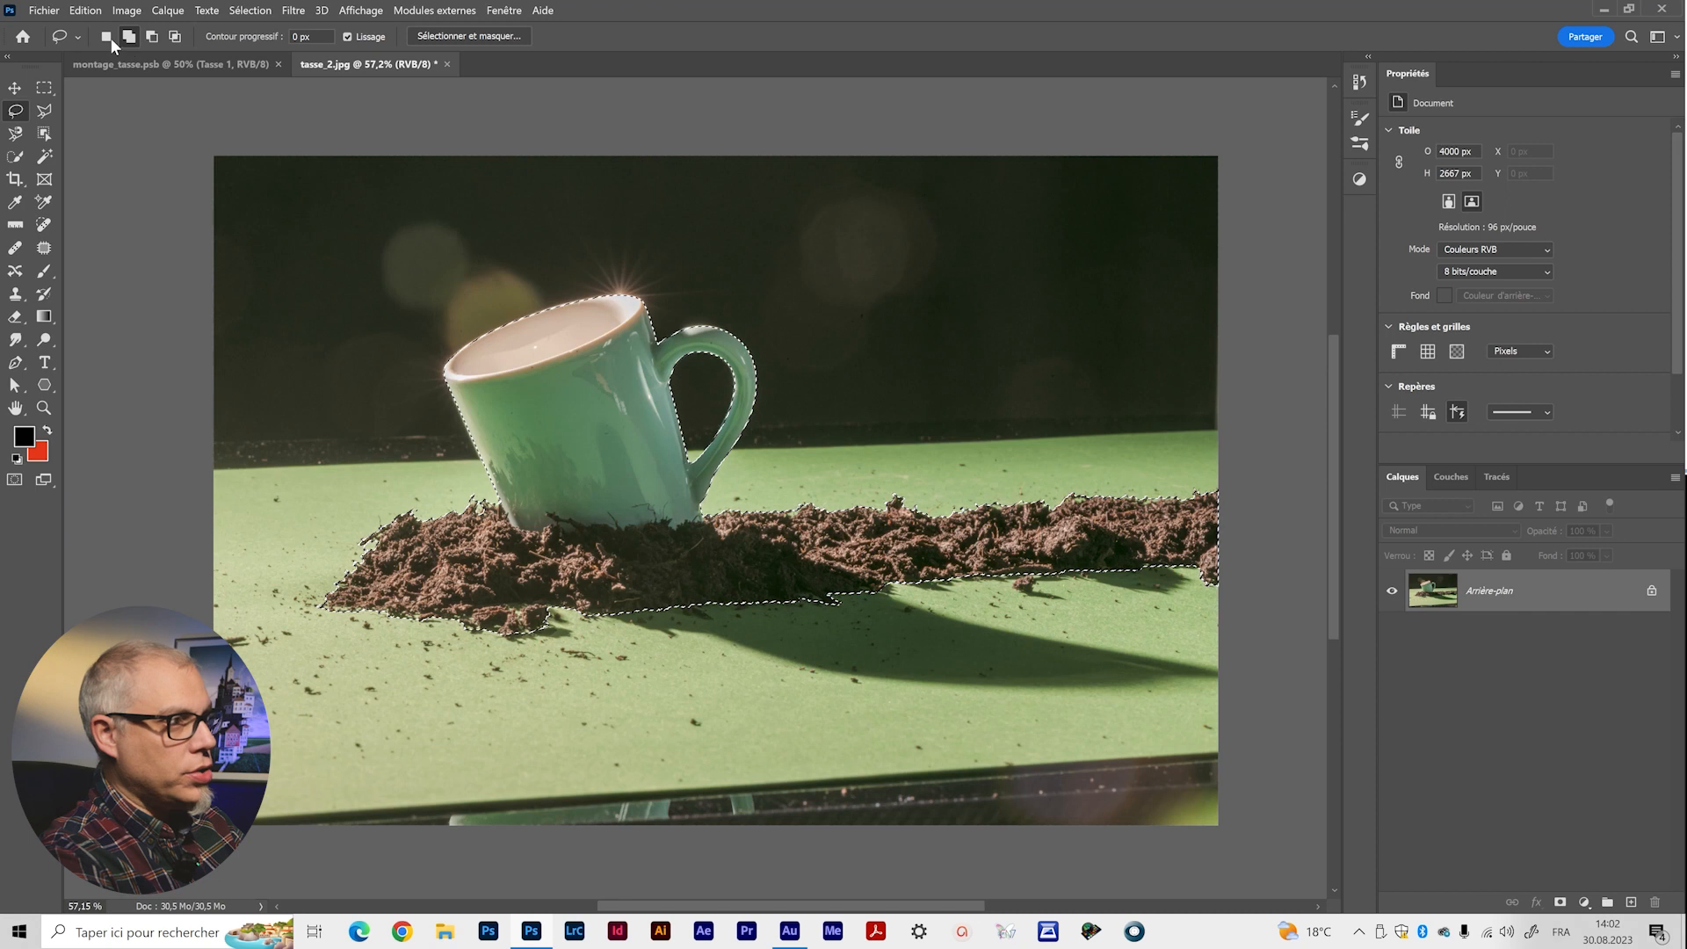
mouse_move(594, 614)
left_mouse_down()
mouse_move(813, 684)
mouse_move(980, 707)
left_mouse_up()
mouse_move(1121, 703)
left_mouse_down()
mouse_move(1217, 694)
mouse_move(1199, 668)
mouse_move(921, 583)
left_mouse_up()
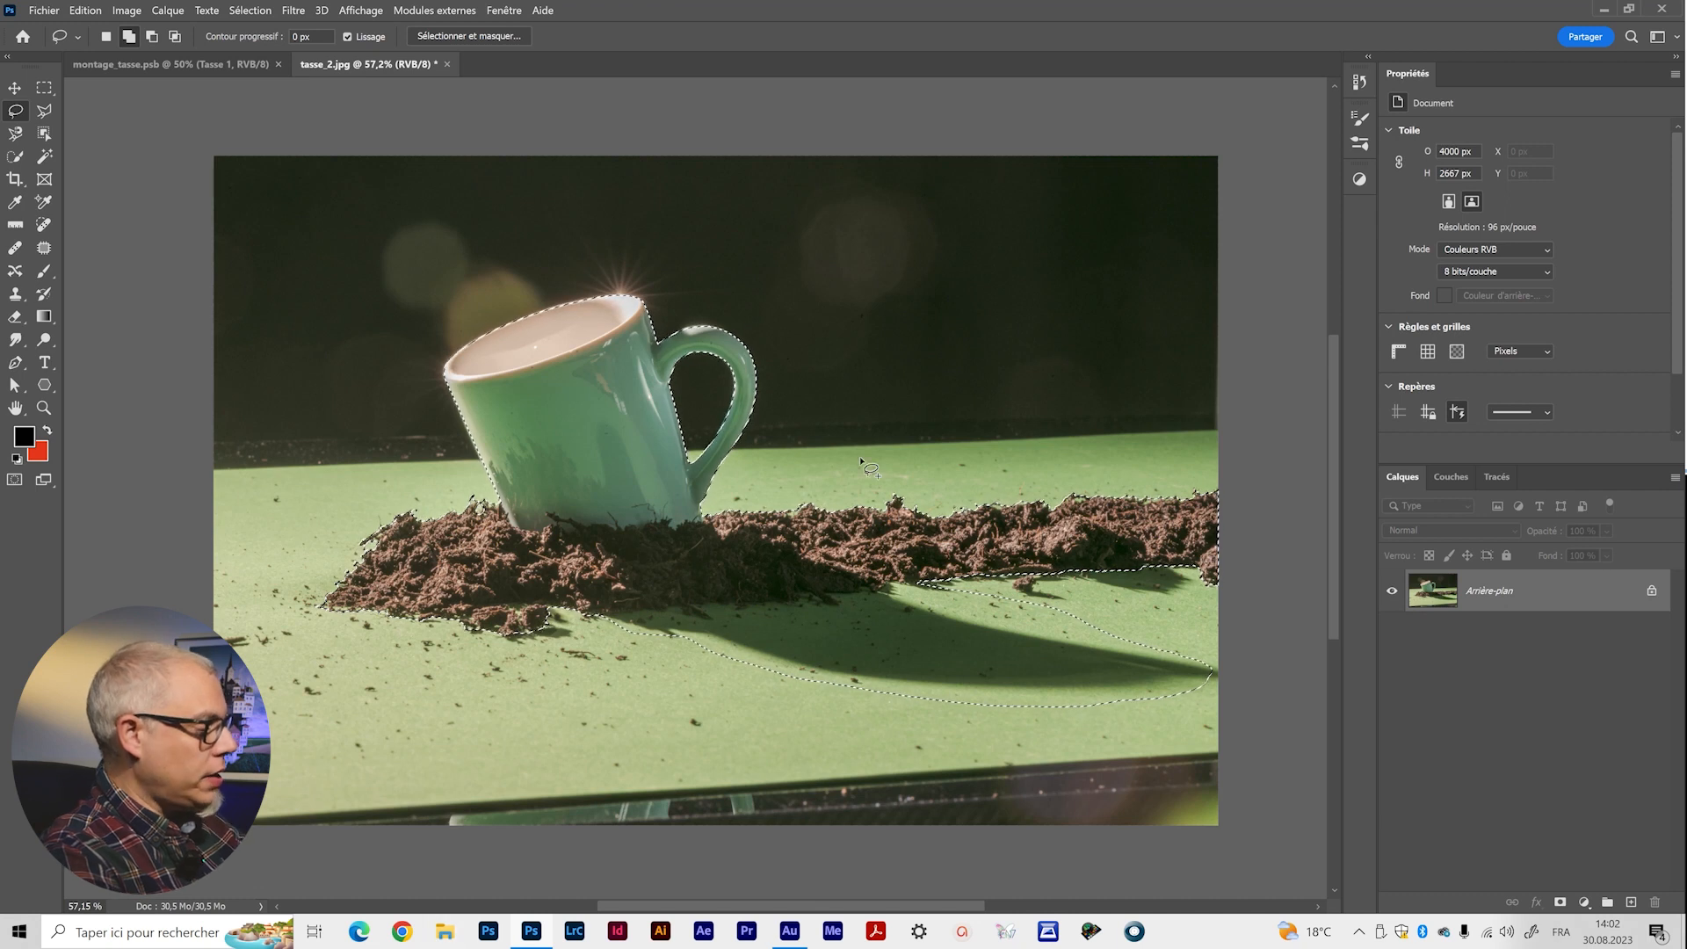
Unlock the background layer and add a layer mask from the selection of mug, soil and shadow.
left_click(1648, 581)
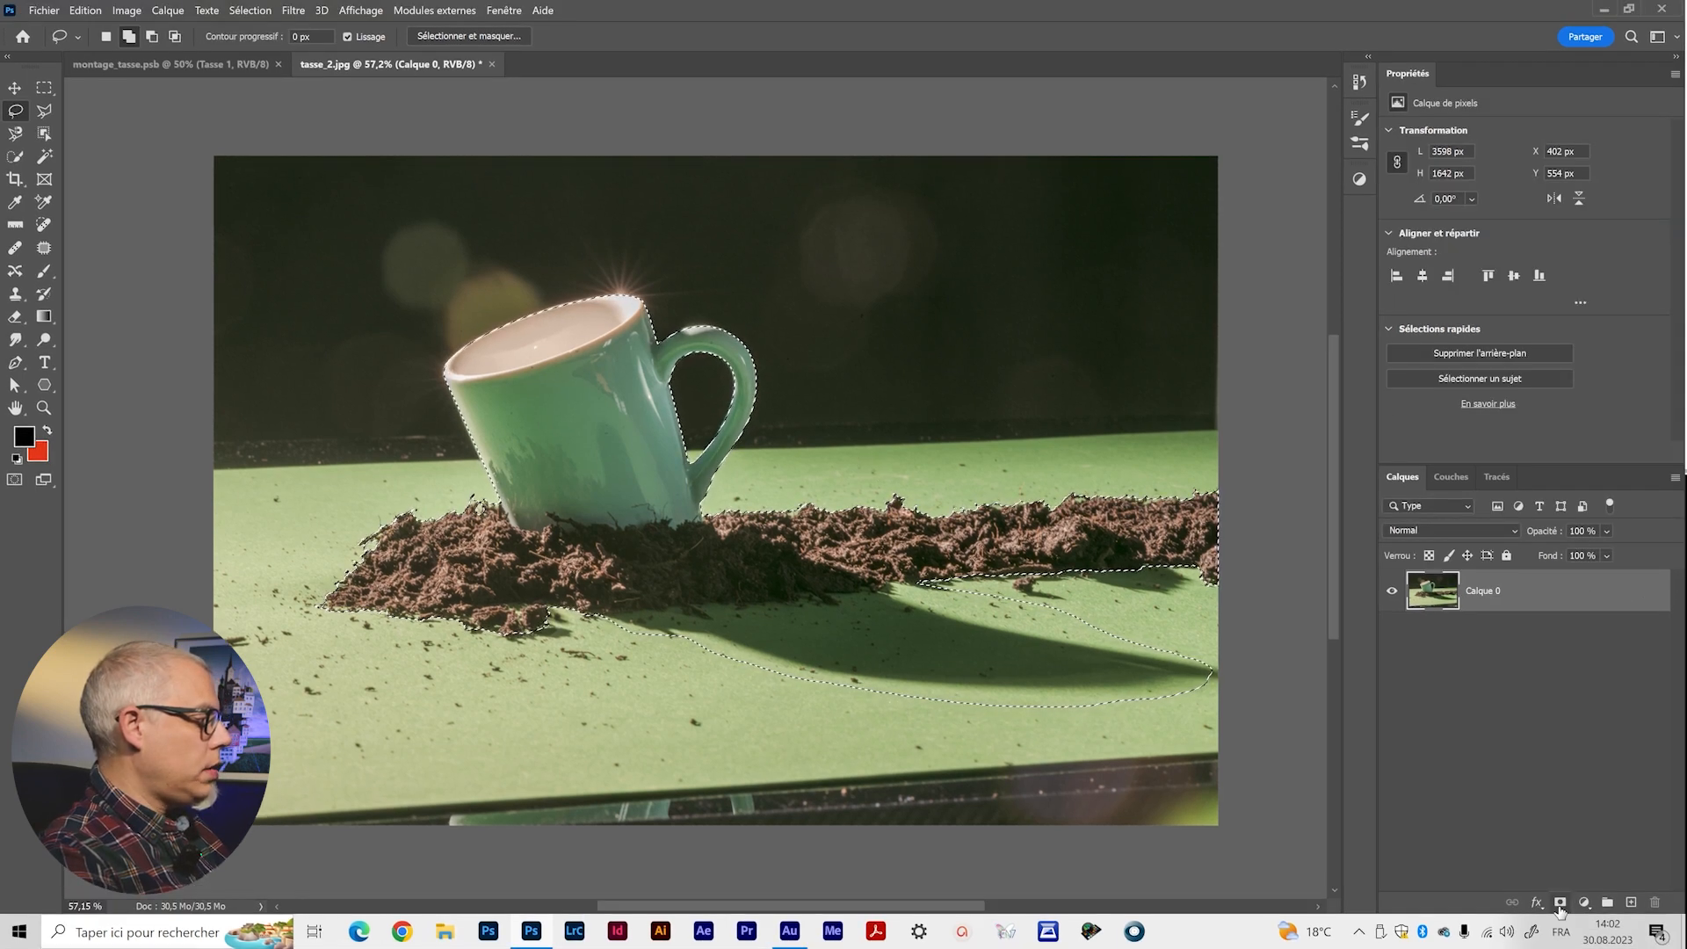
left_click(1561, 905)
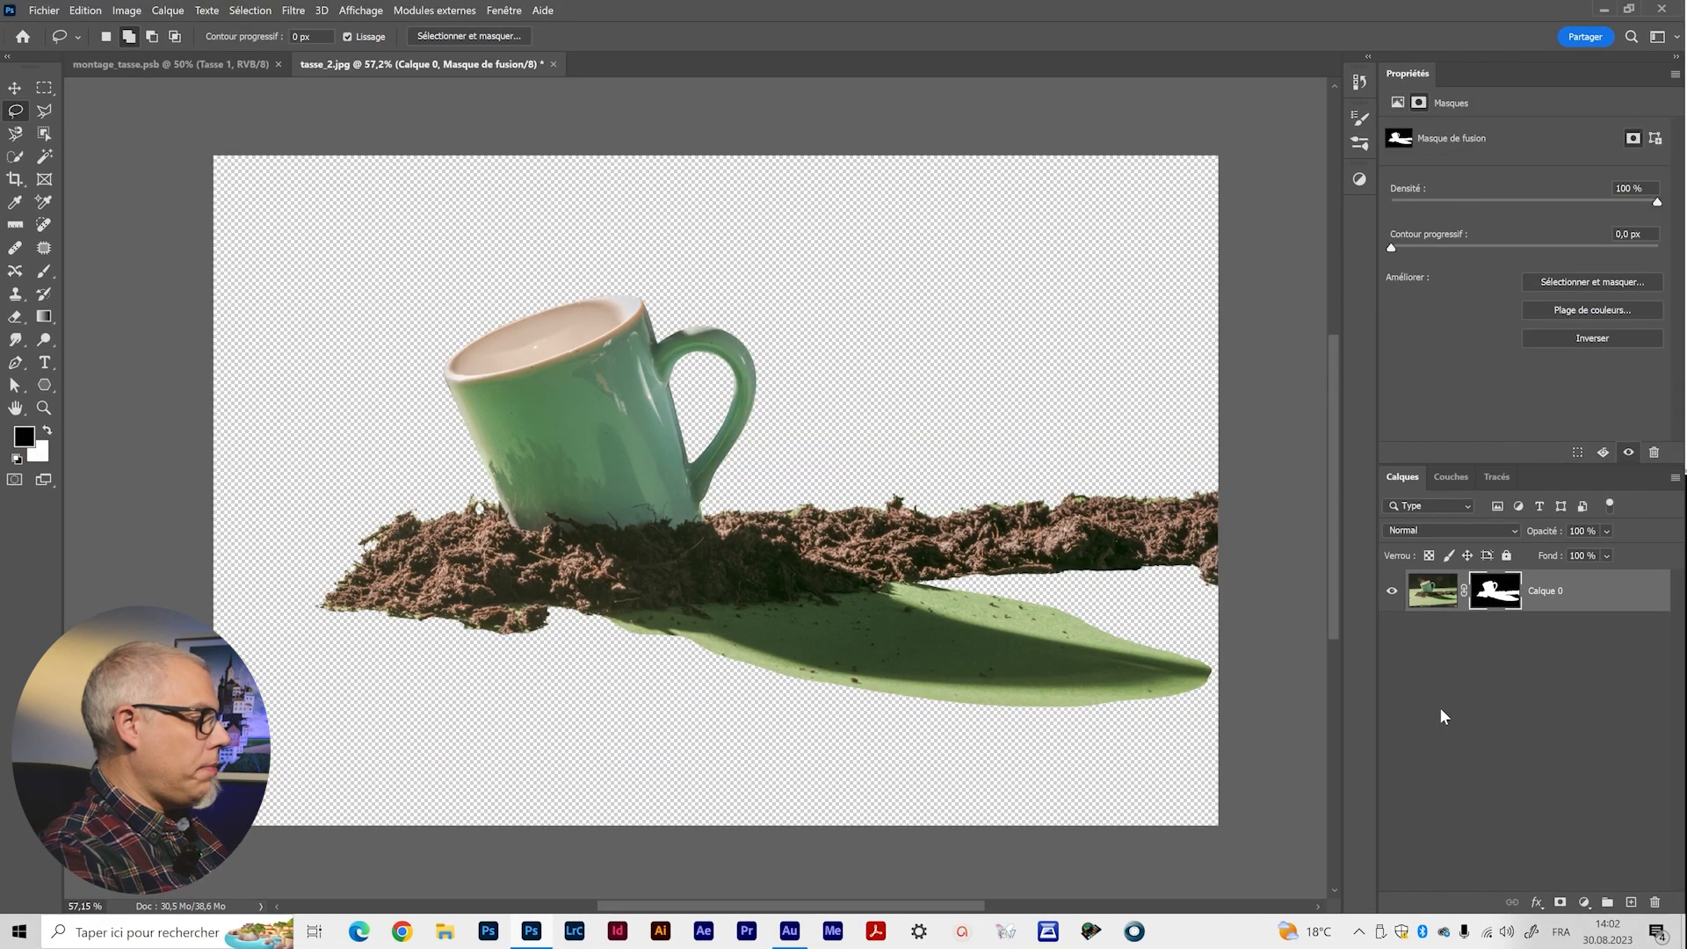
Feather the layer mask by 1.4 px and rename the layer Tasse 2.
left_click(1661, 232)
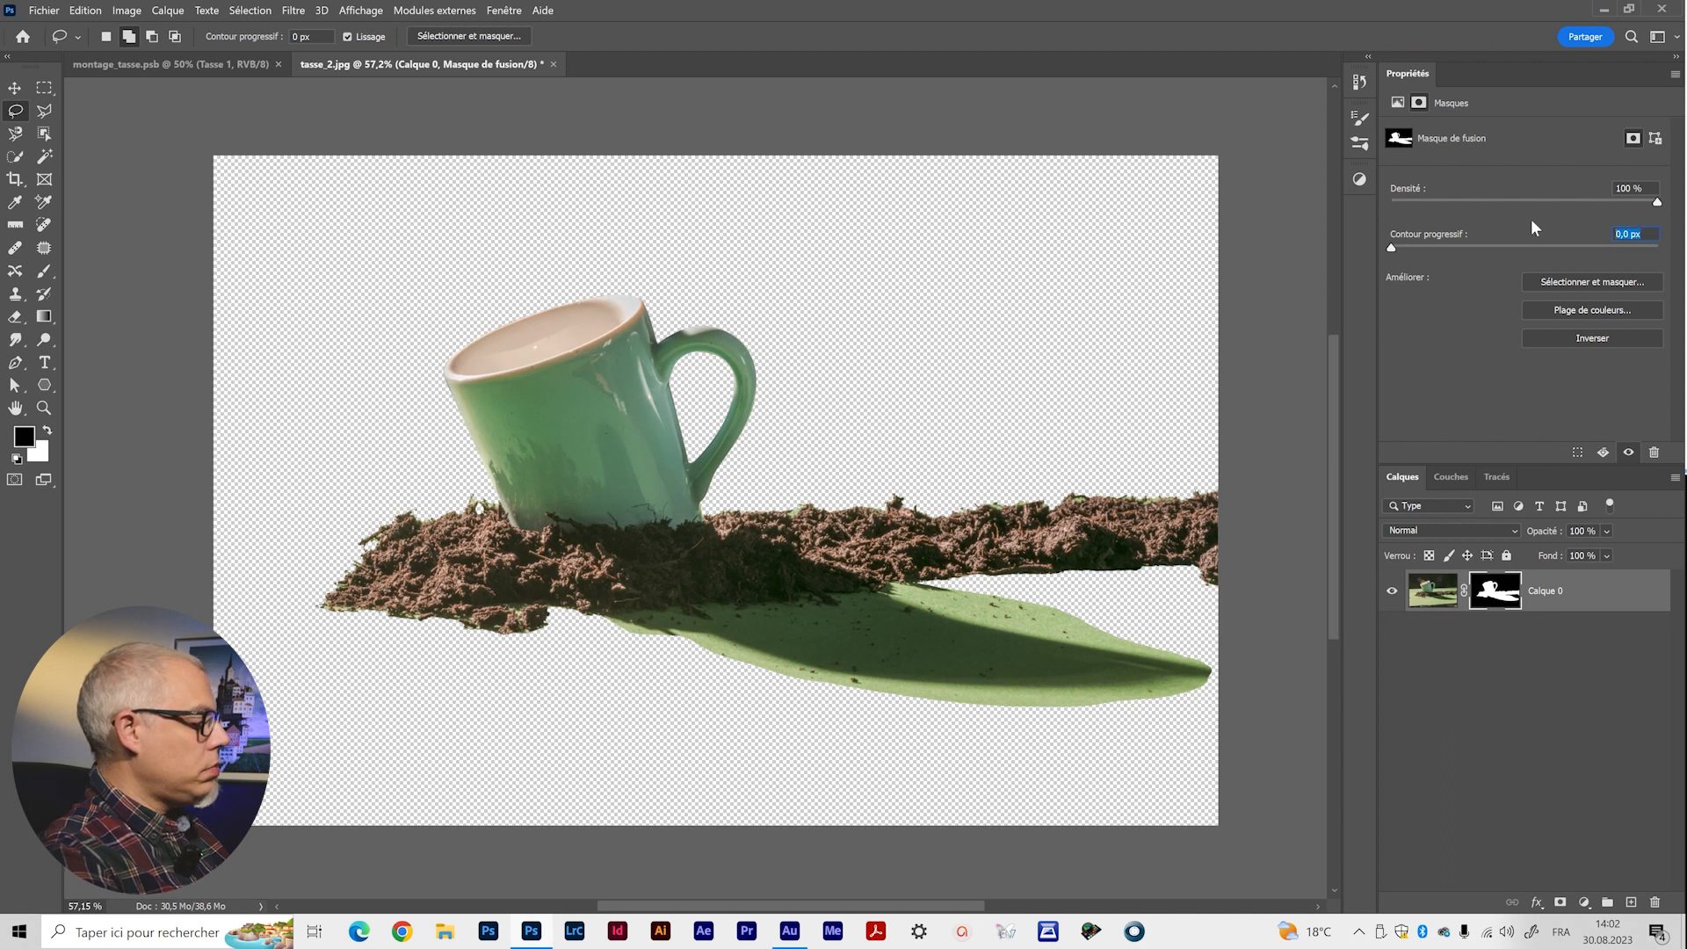
type("1,4")
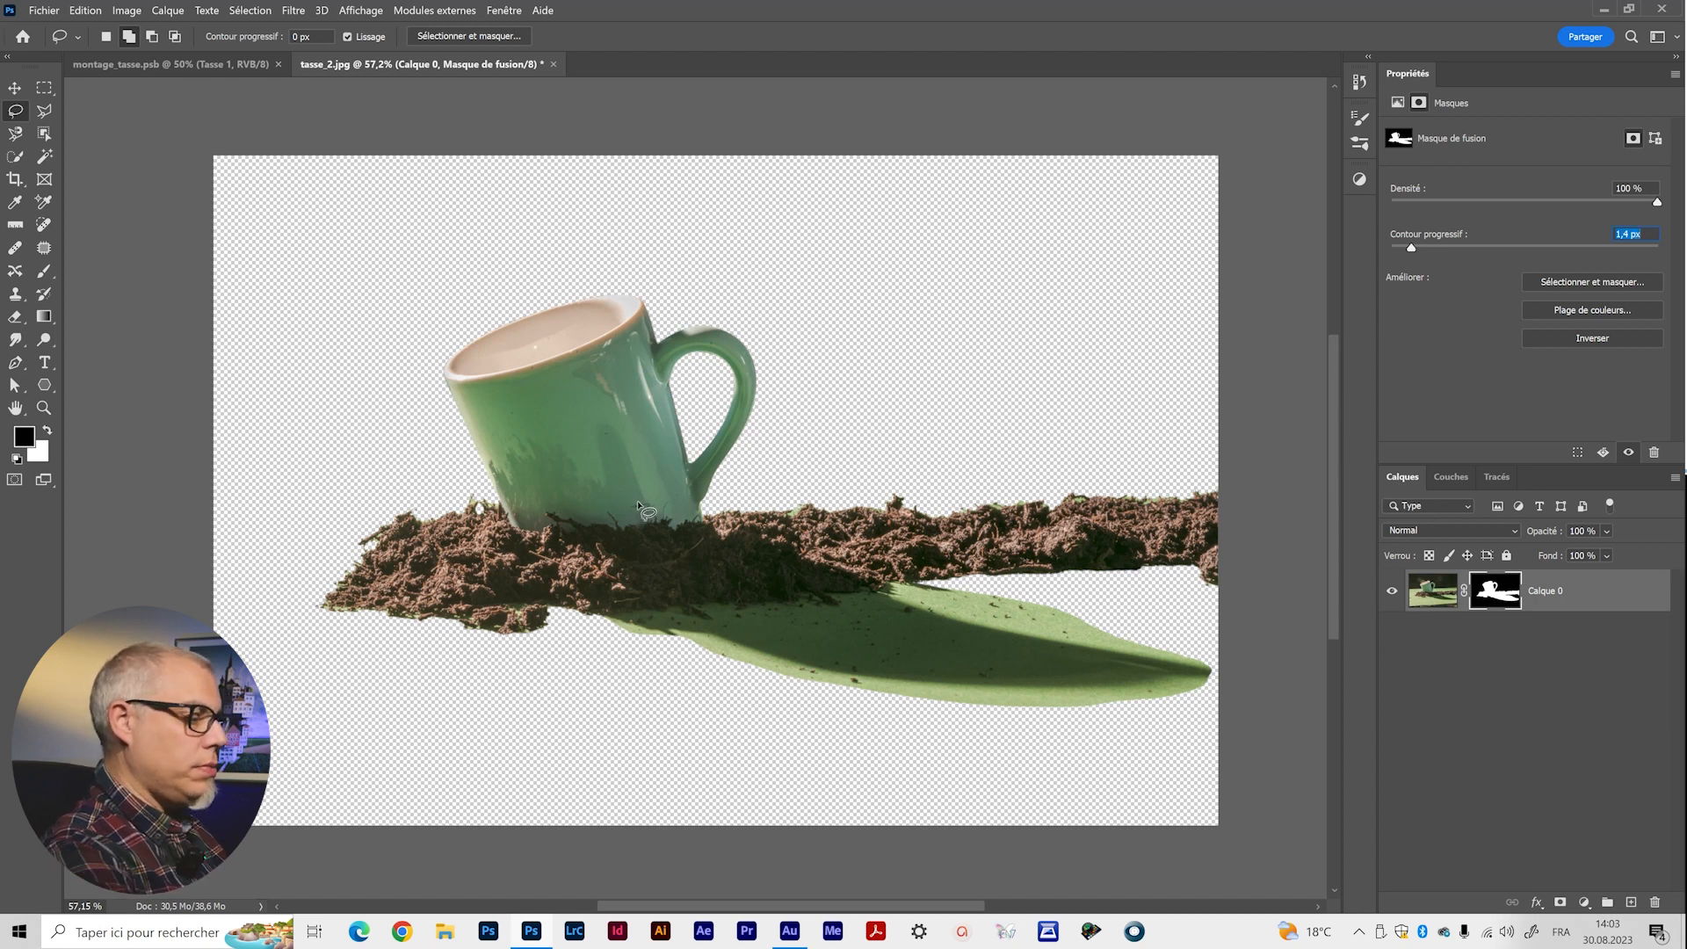
left_click(1548, 593)
double_click(1548, 592)
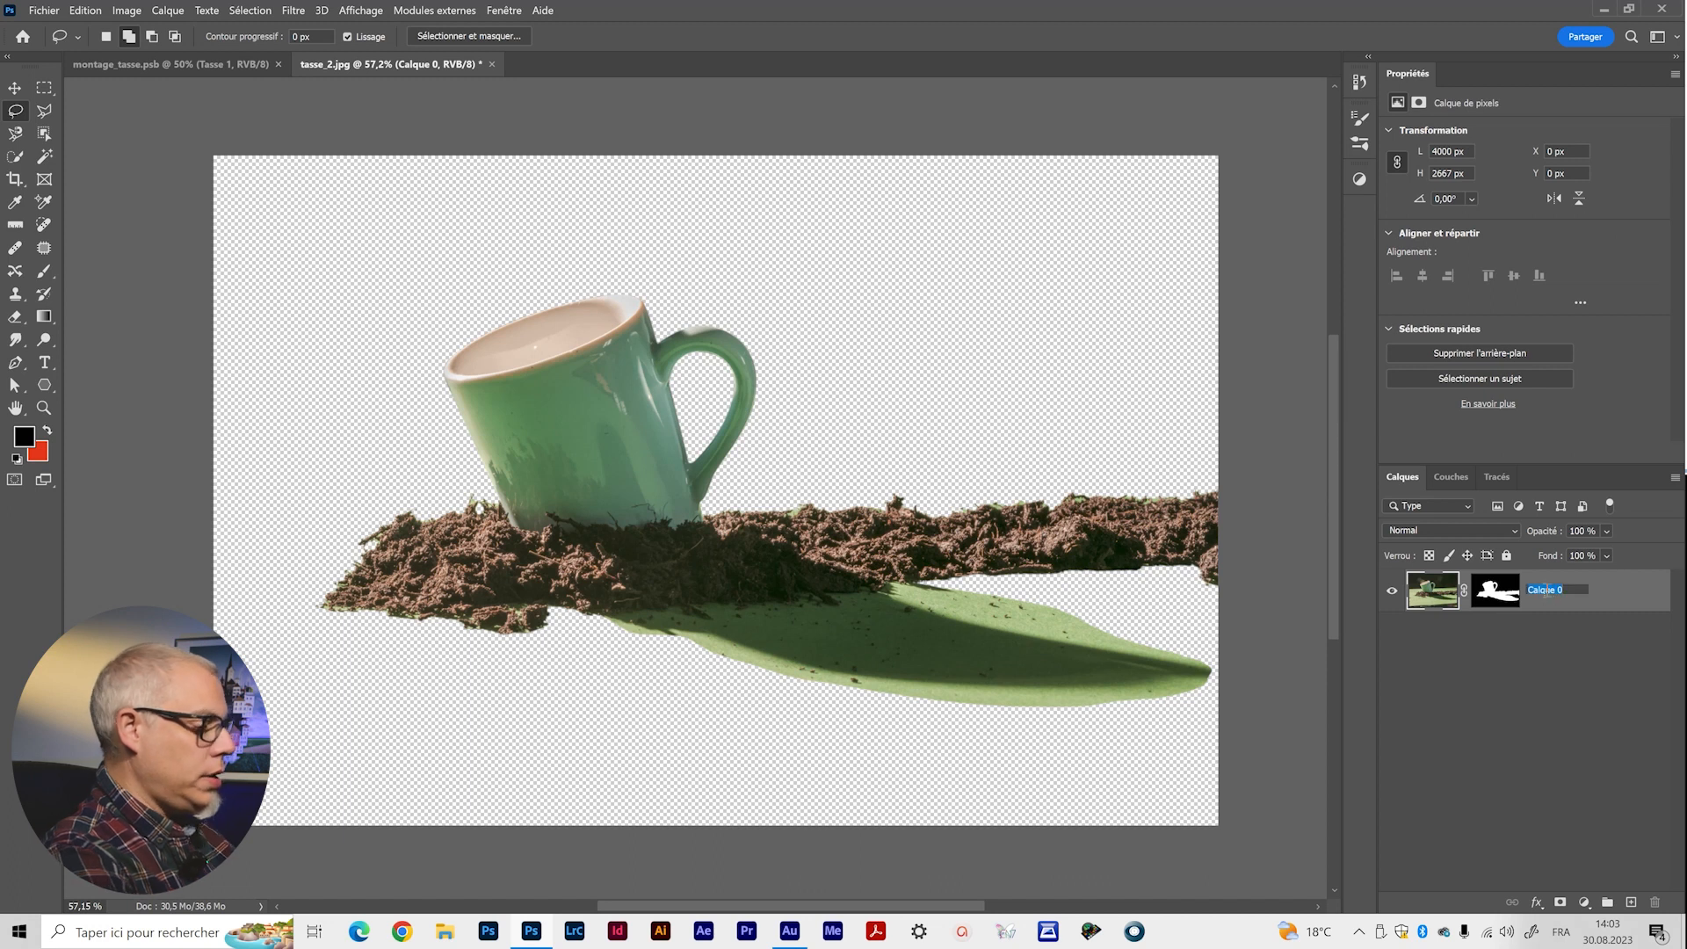
type("Tasse 2")
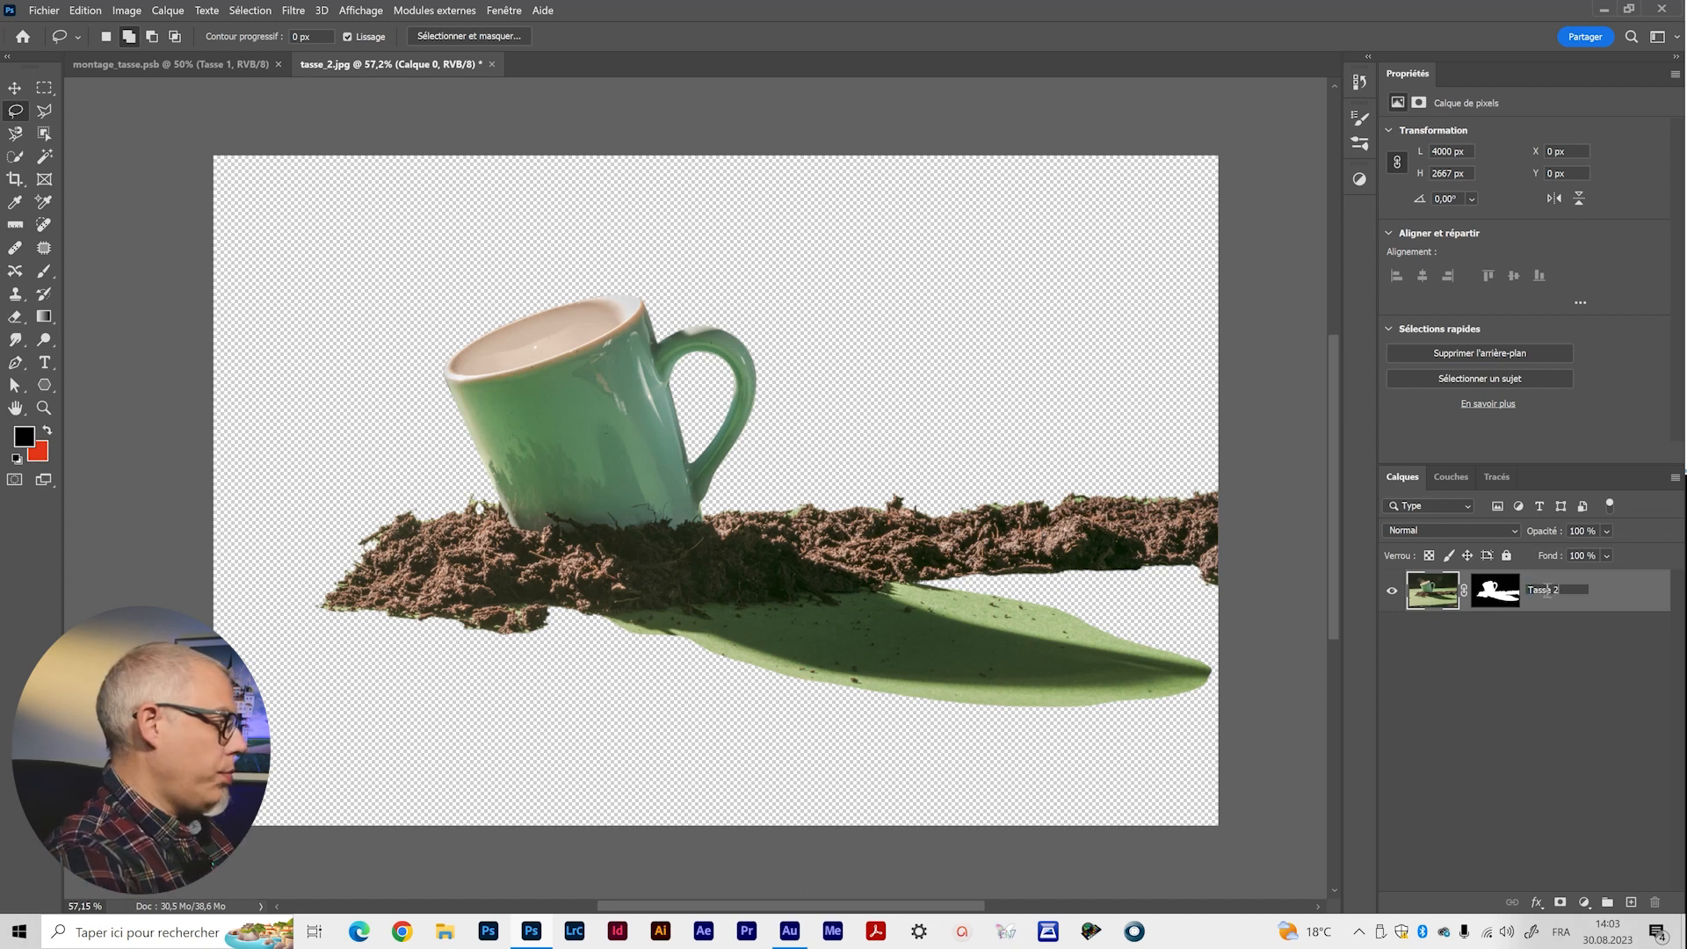
key("Return")
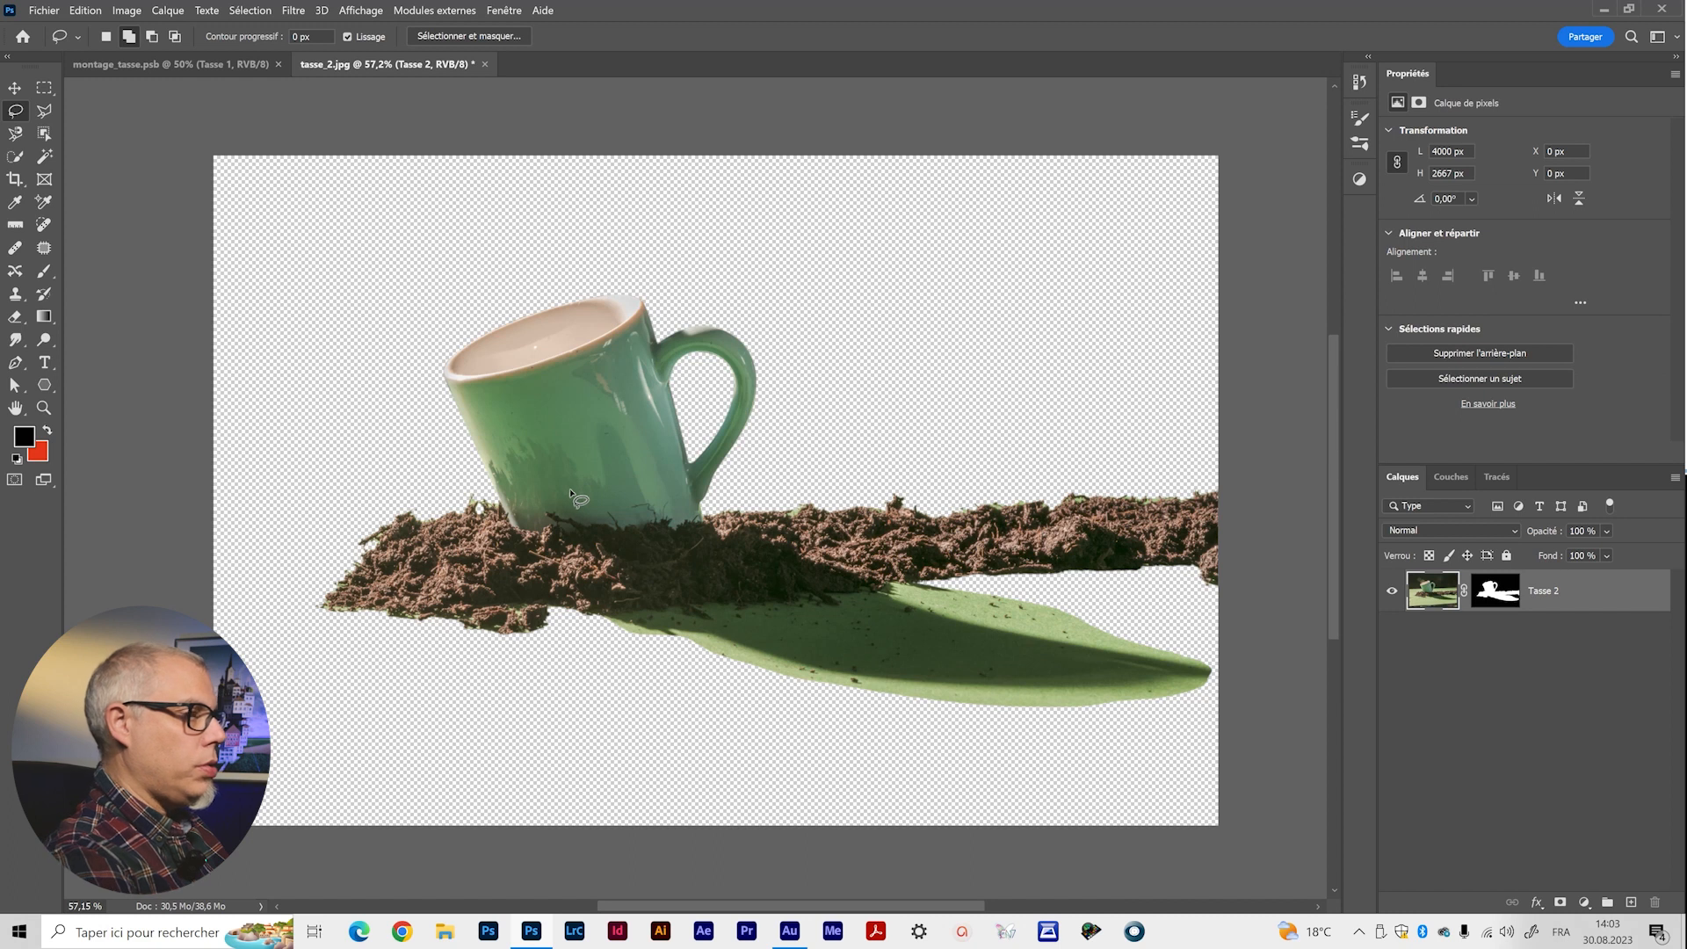
Bring the masked green mug into montage_tasse.psb, scale it to about 65% and place it beside the large mug.
key("v")
left_click_drag(609, 424, 528, 406)
left_click_drag(967, 402, 655, 400)
left_click_drag(295, 356, 654, 311)
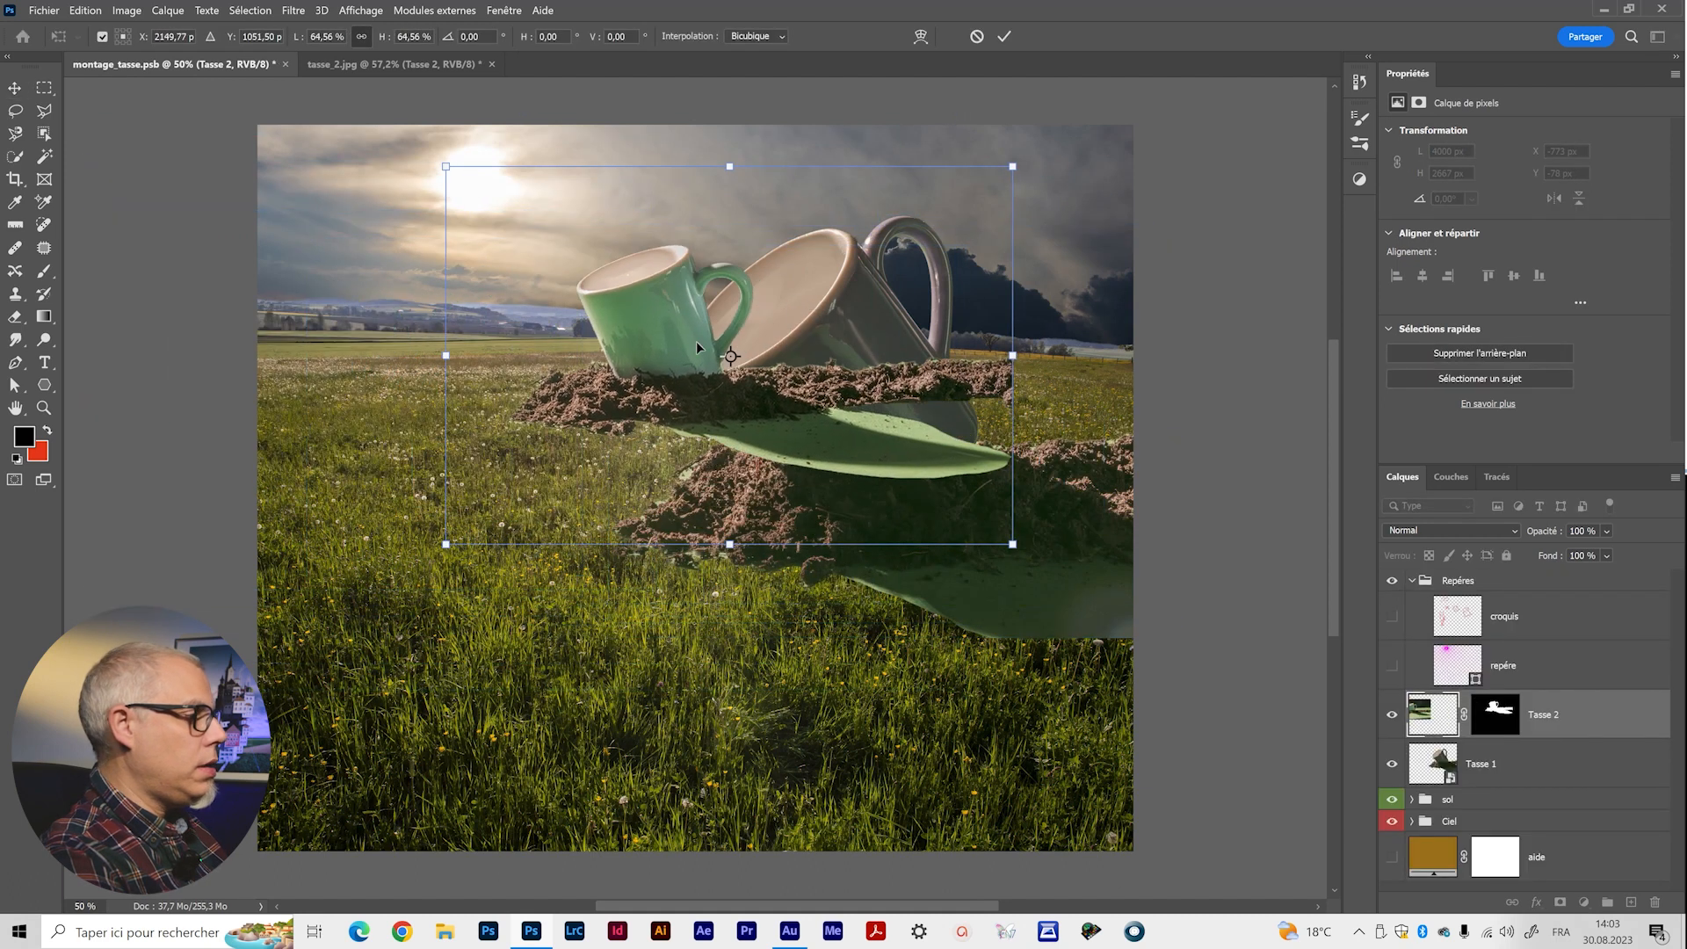
Check the green mug's placement against the repère sun-ray guide and the croquis sketch, and hide both guide layers again.
left_click(1575, 658)
left_click(1392, 665)
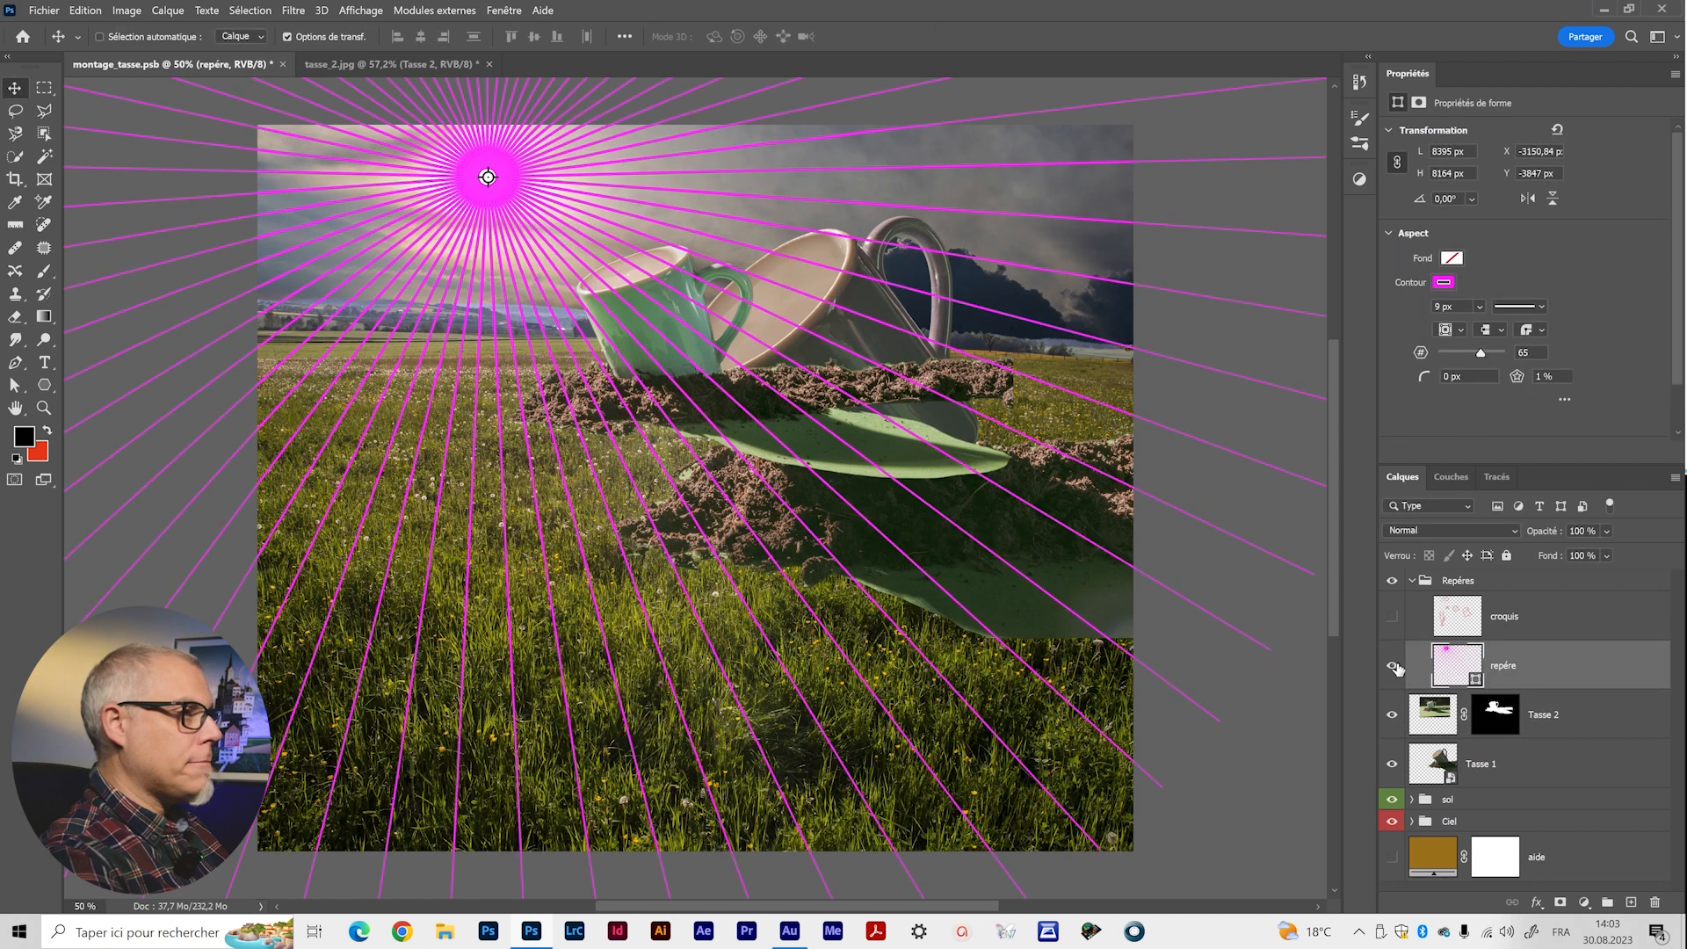
left_click(1390, 618)
left_click(1389, 620)
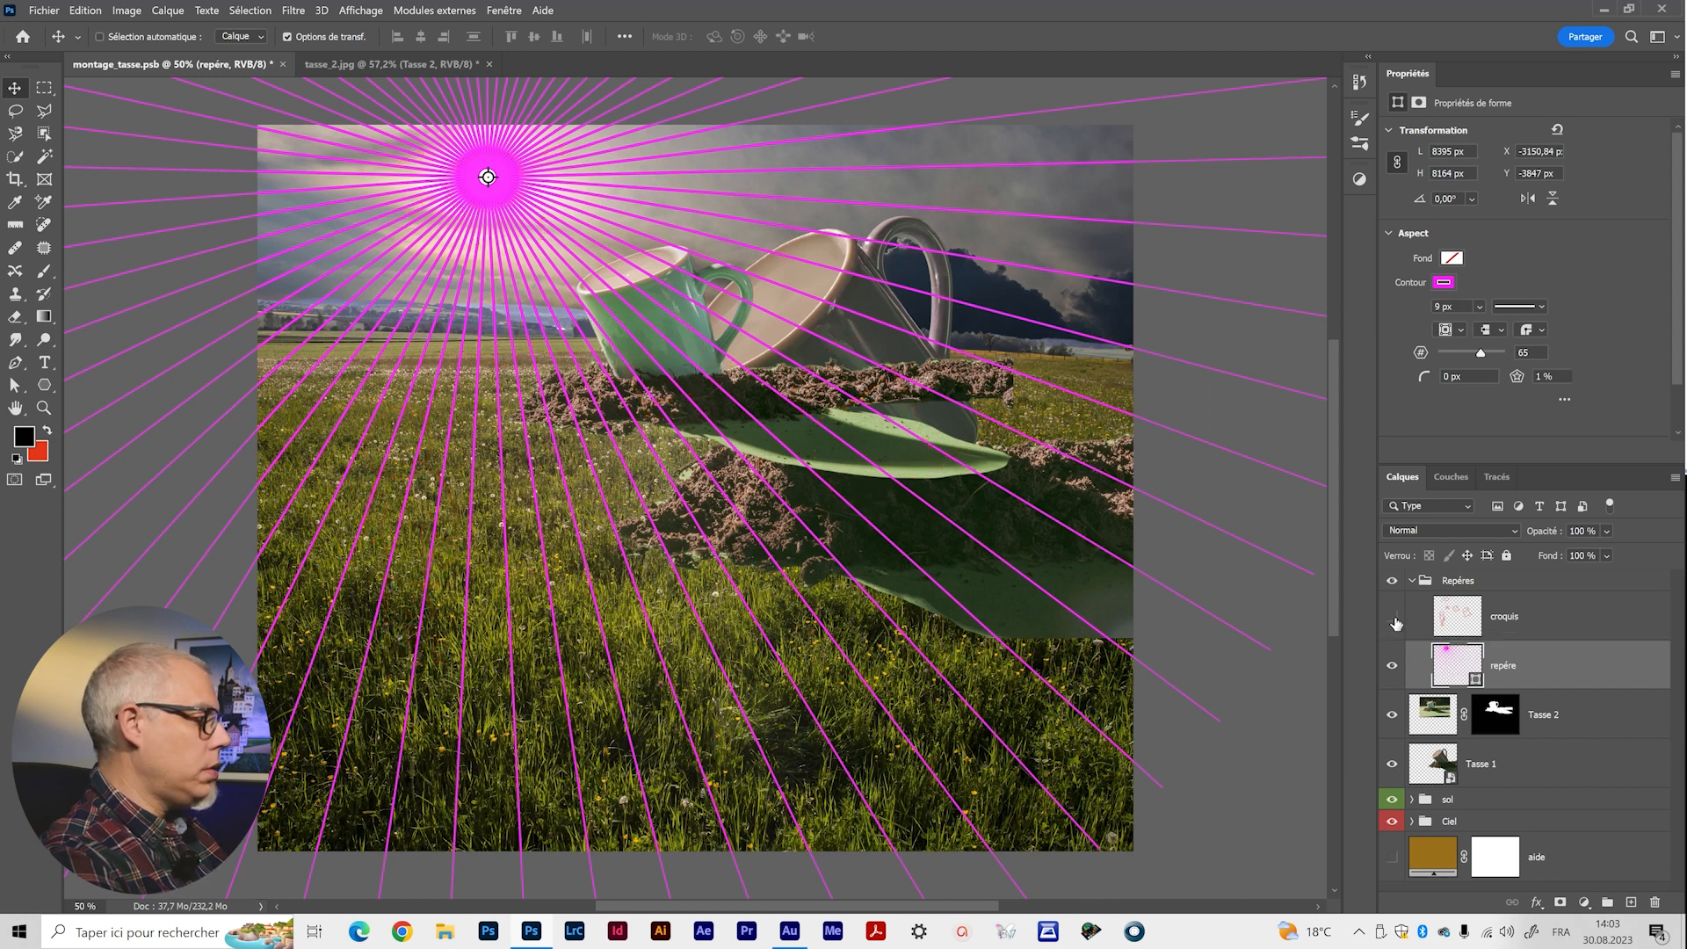
left_click(1393, 619)
left_click(1392, 619)
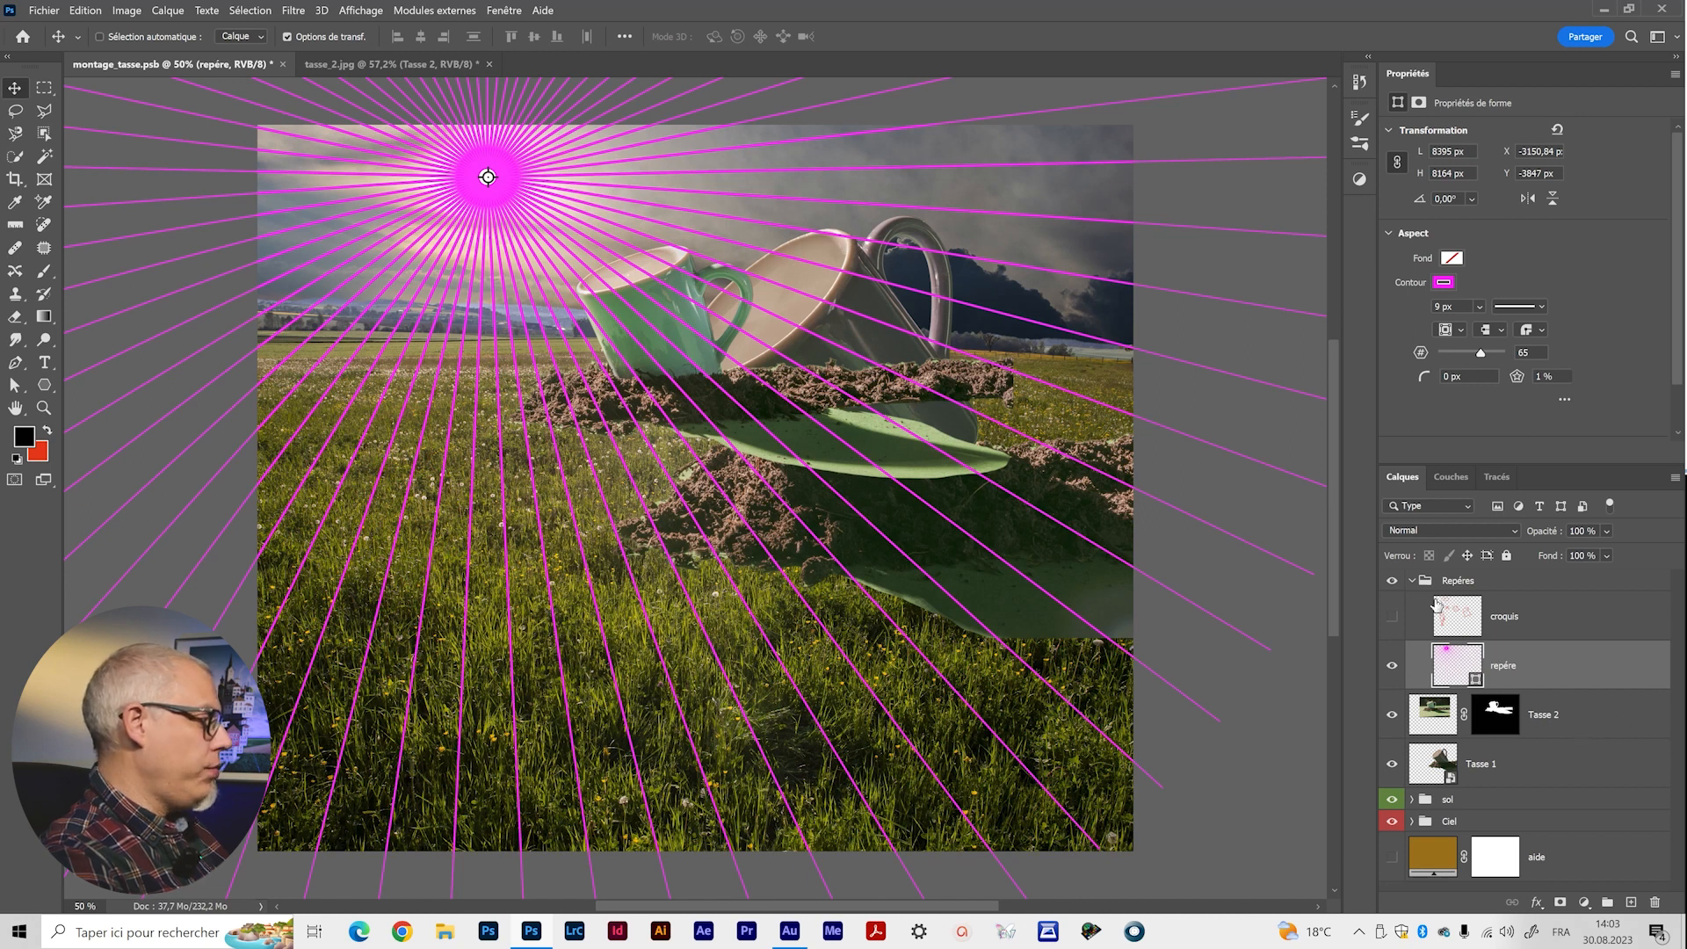
left_click(1392, 668)
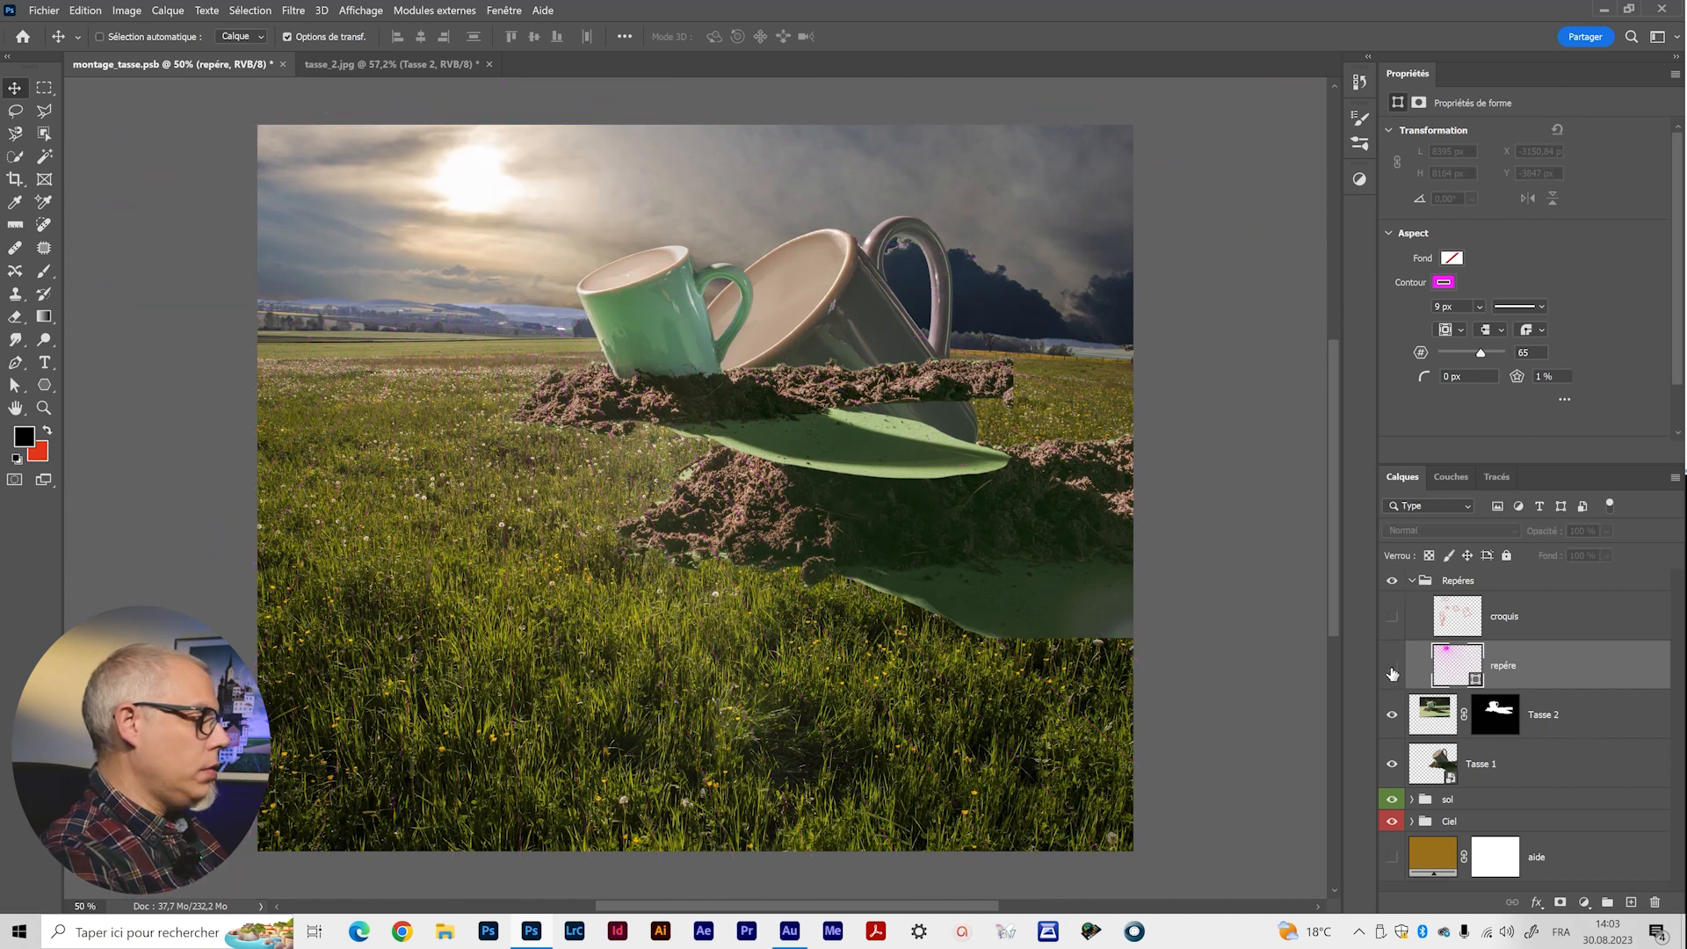
Move the Tasse 2 layer directly below Tasse 1, outside the sol group.
left_click(1582, 720)
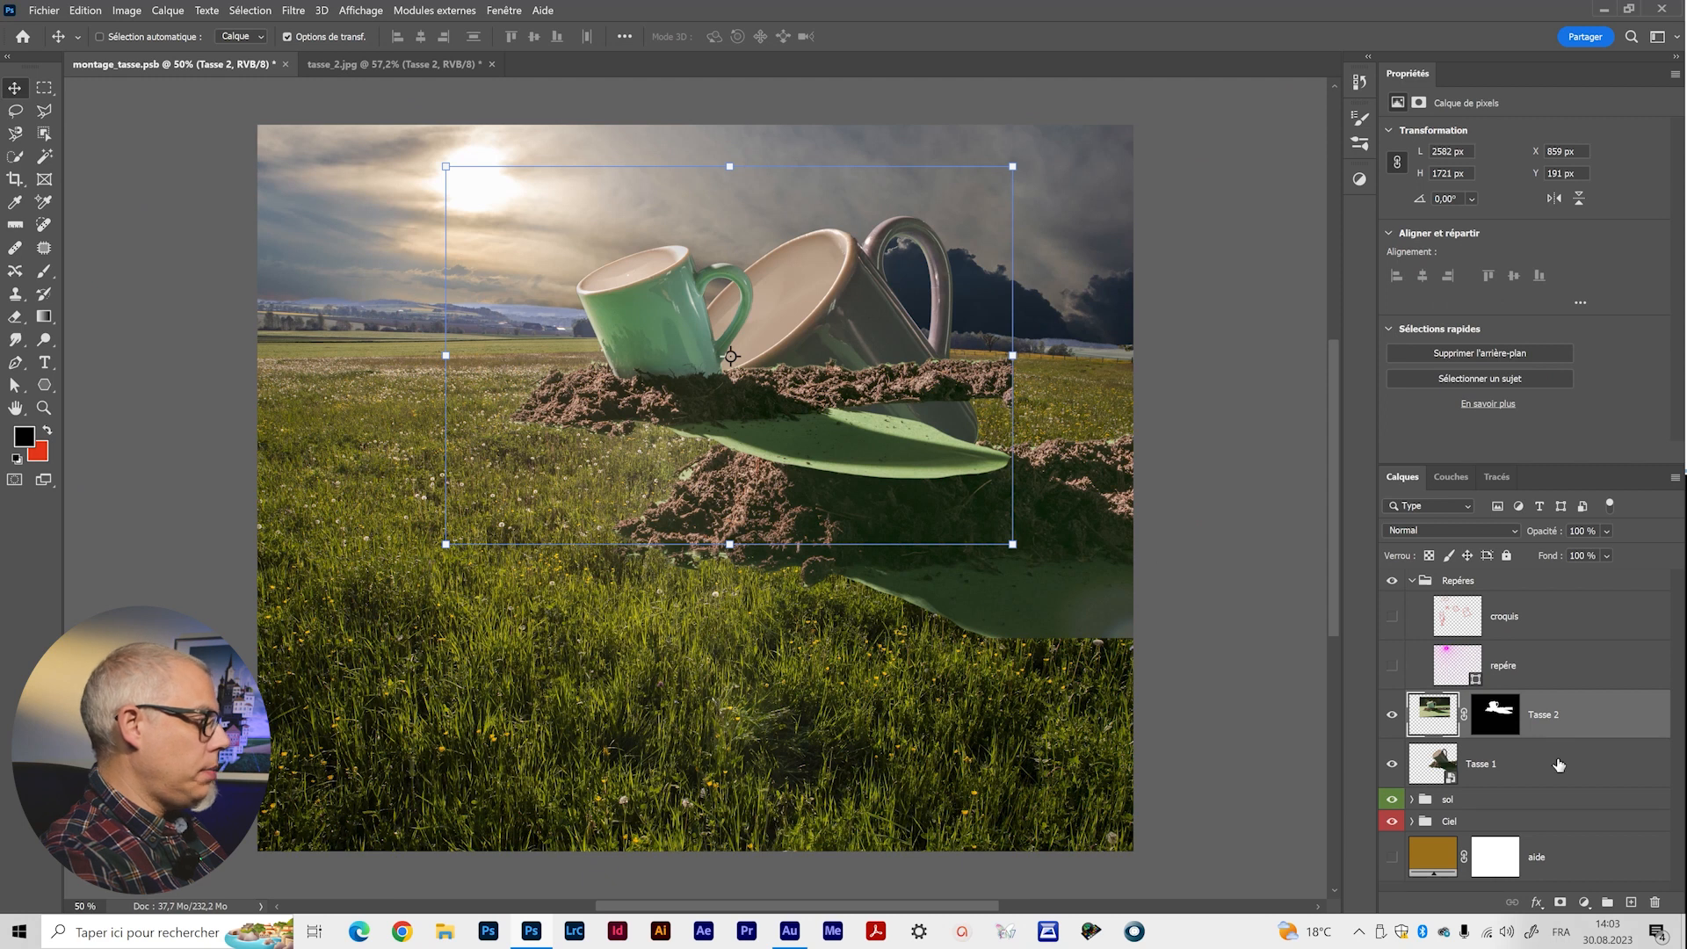
left_click_drag(1592, 727, 1579, 792)
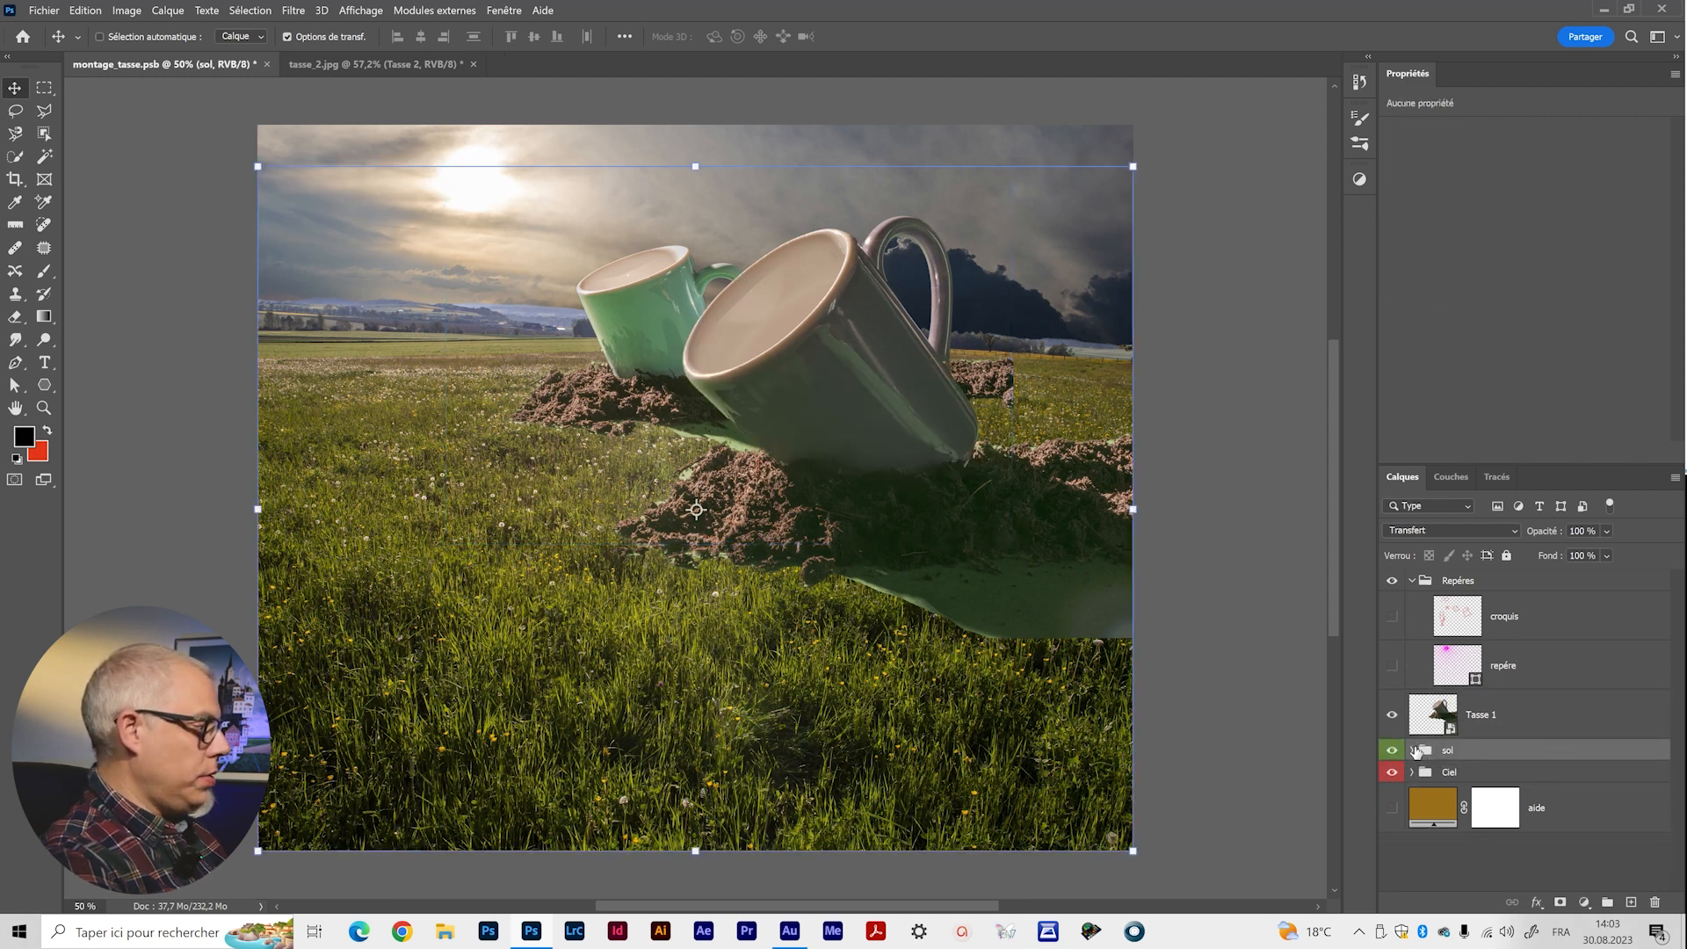
left_click(1413, 750)
left_click_drag(1603, 782, 1561, 744)
left_click(1413, 799)
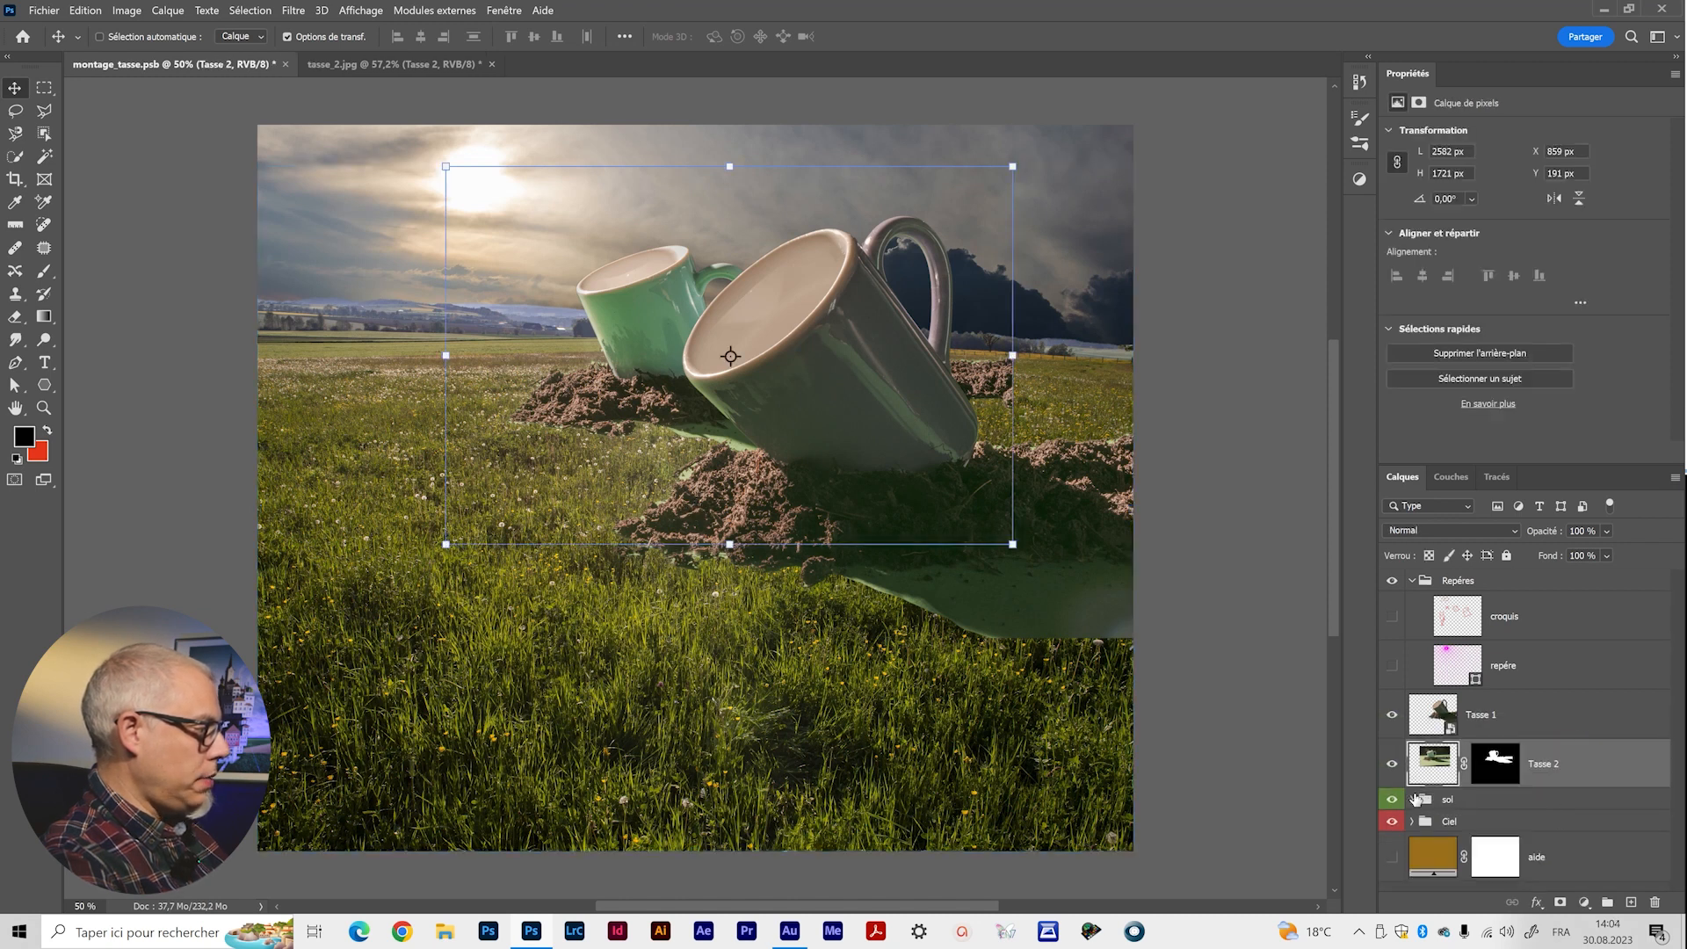
Shift the green mug slightly left, and move the large mug slightly right and down while enlarging it to about 104%.
mouse_move(646, 334)
left_mouse_down()
mouse_move(587, 335)
mouse_move(627, 330)
left_mouse_up()
left_click(1533, 732)
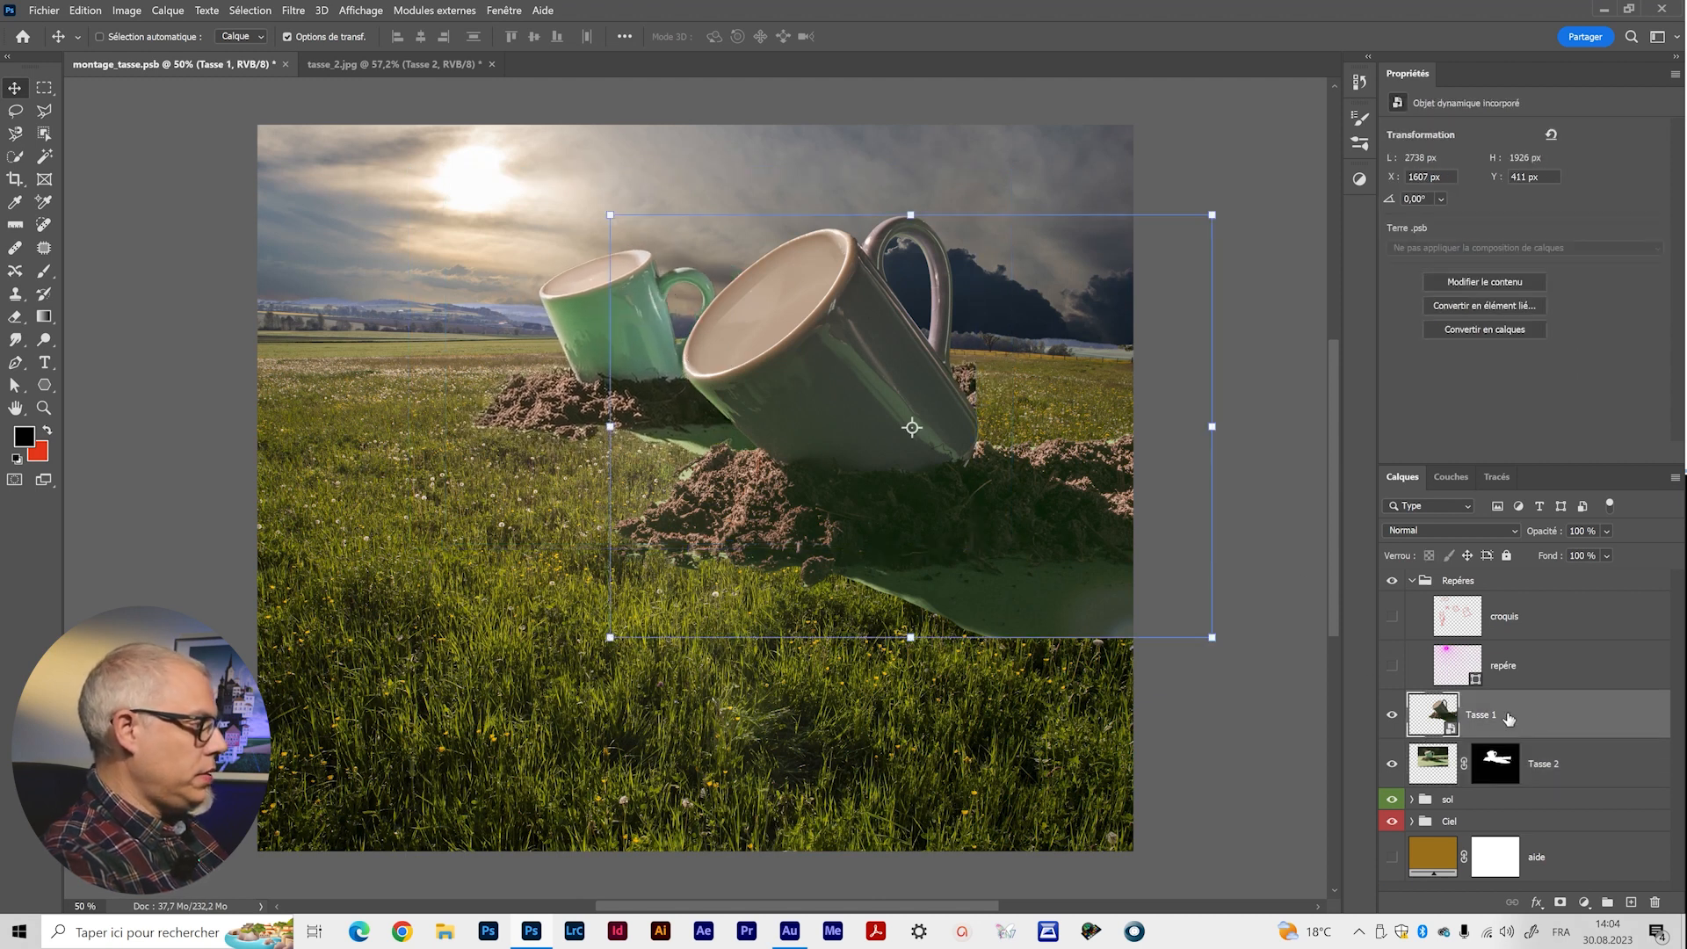
left_click_drag(941, 456, 964, 463)
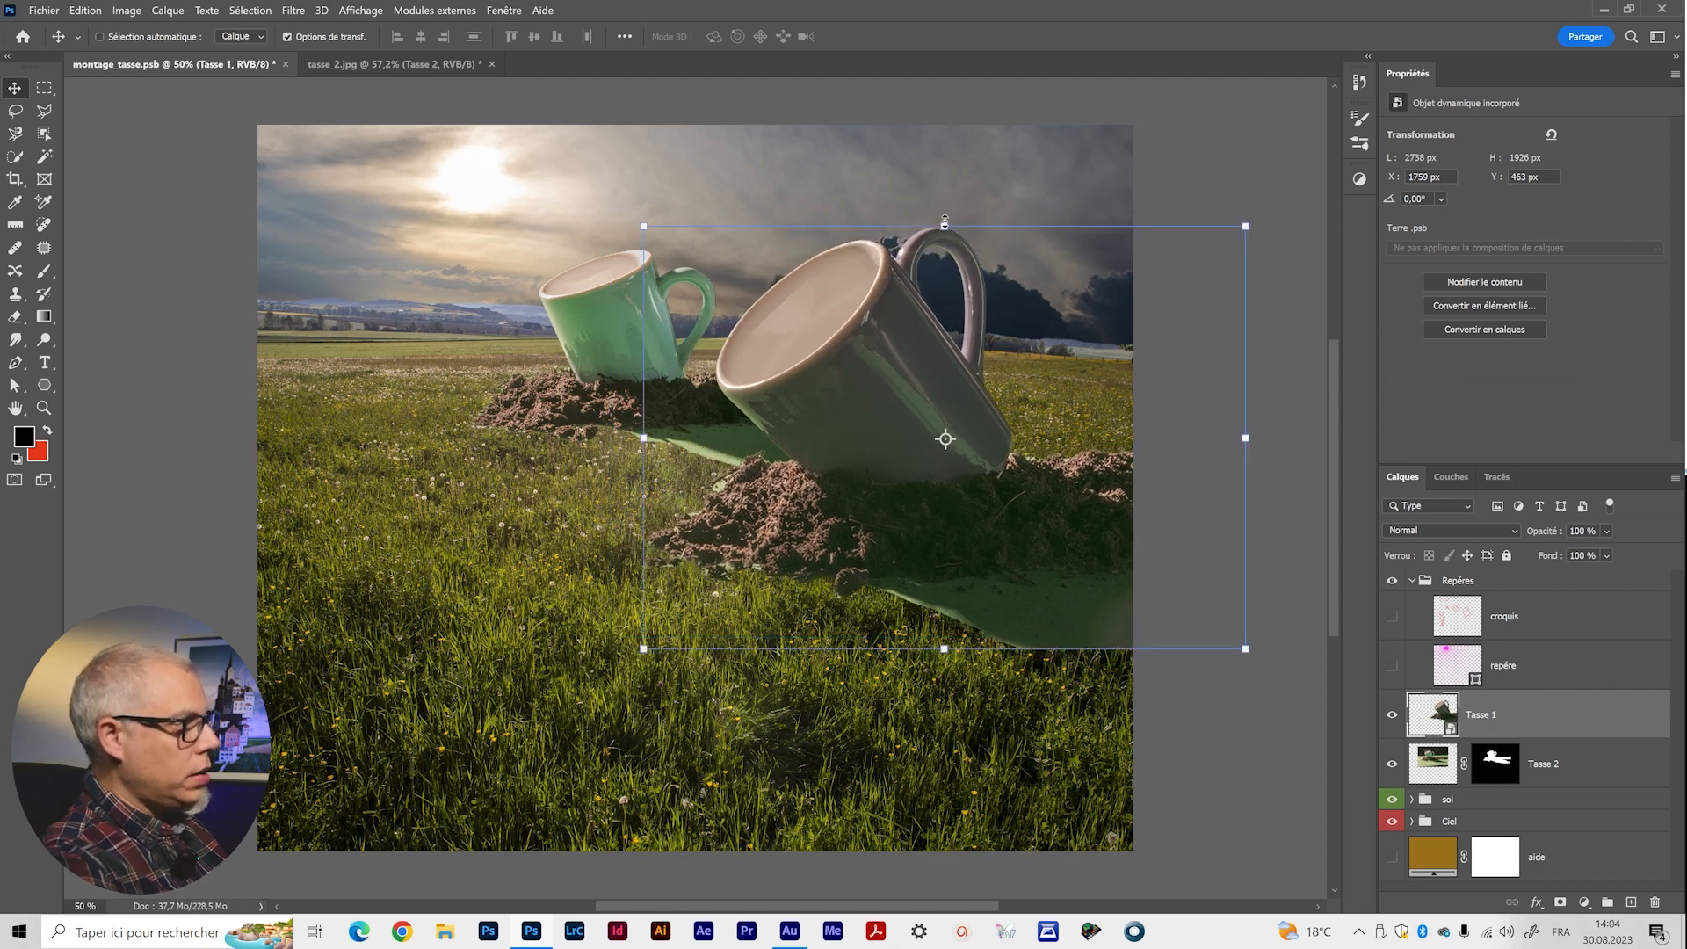
left_click_drag(942, 225, 941, 208)
left_click_drag(910, 304, 921, 313)
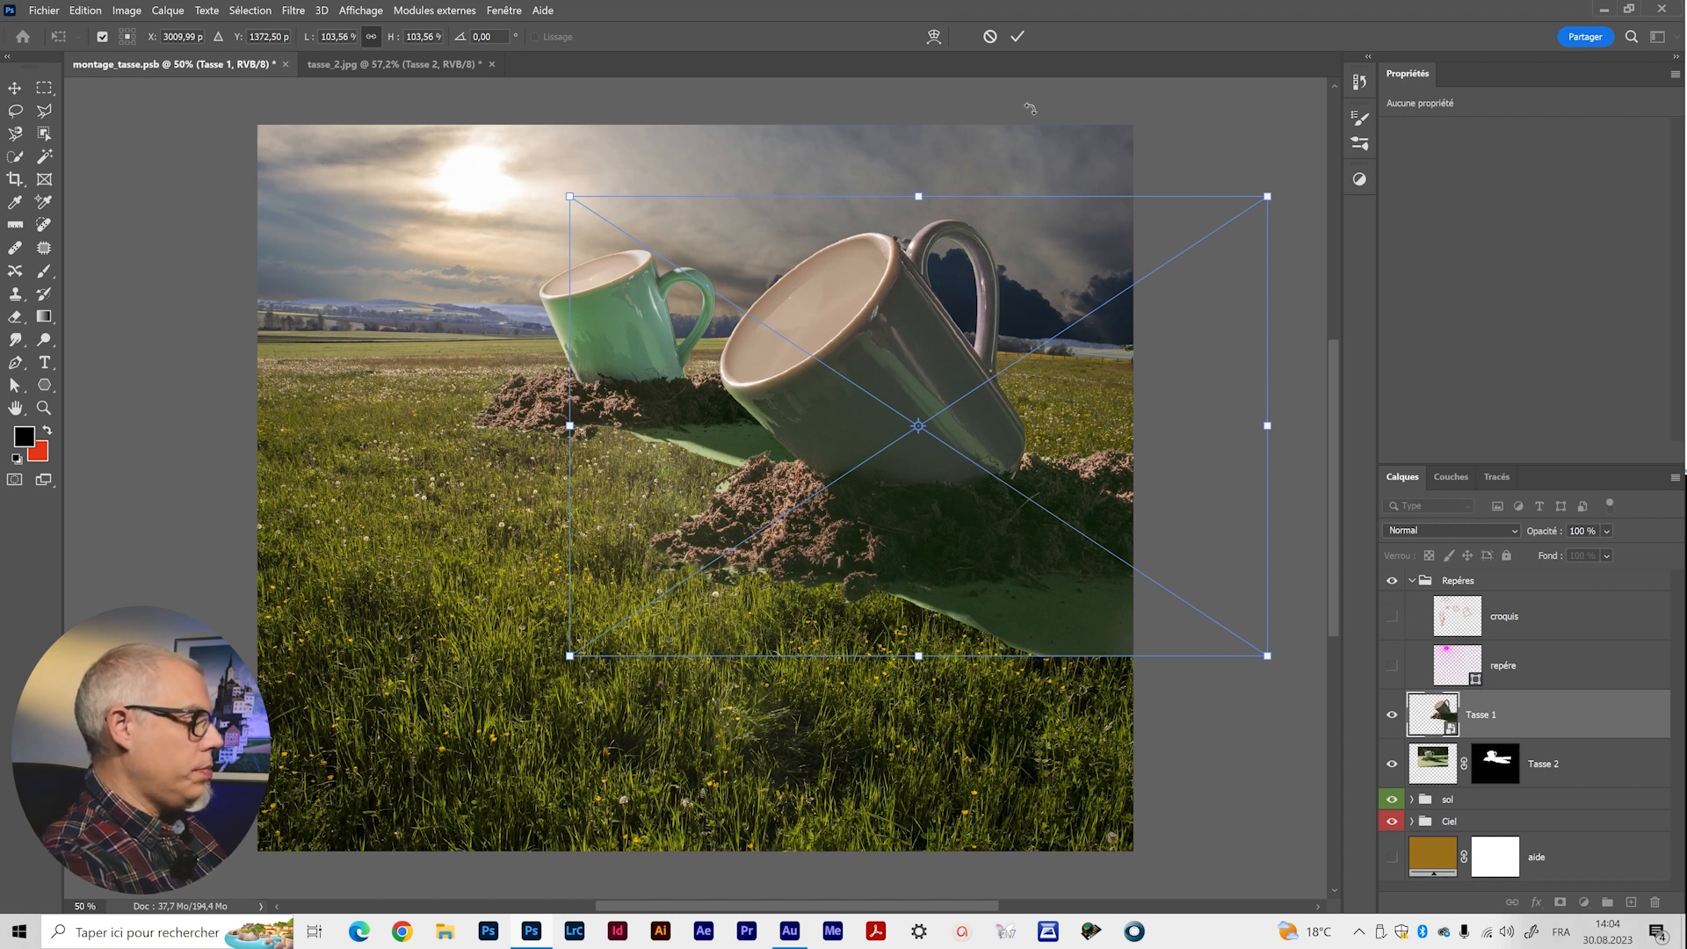
left_click(1015, 37)
Compare the new mug positions with the sketch and the direction of the sun-ray guide, leaving both layers hidden.
left_click(1392, 619)
left_click(1392, 618)
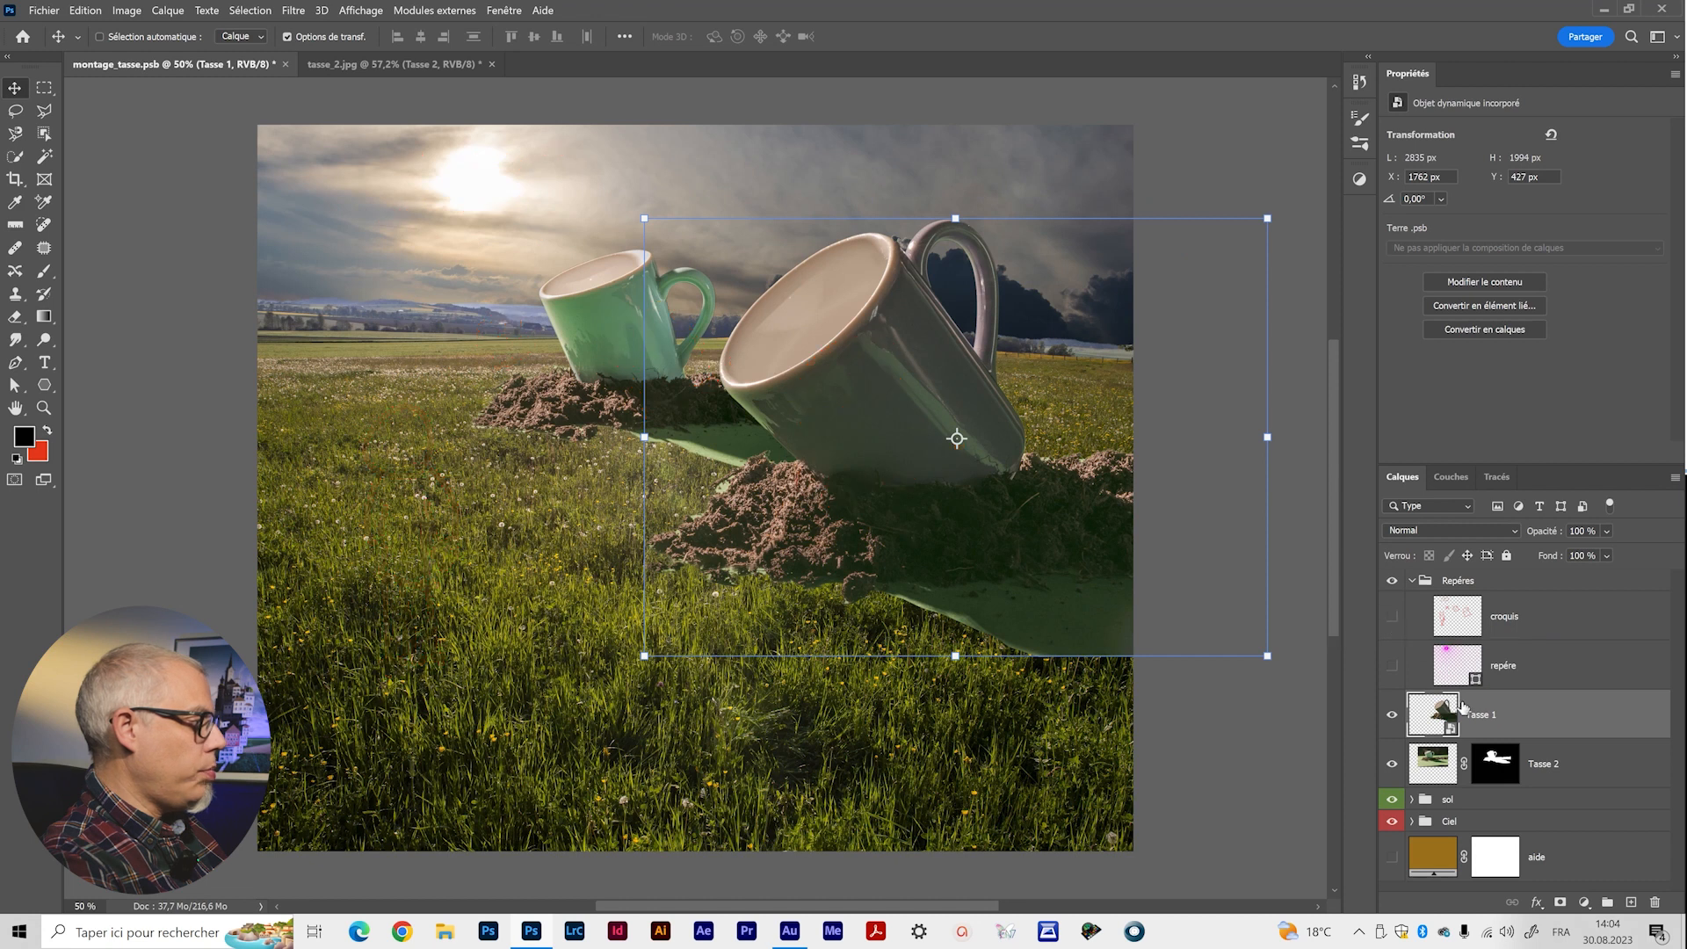
left_click(1393, 665)
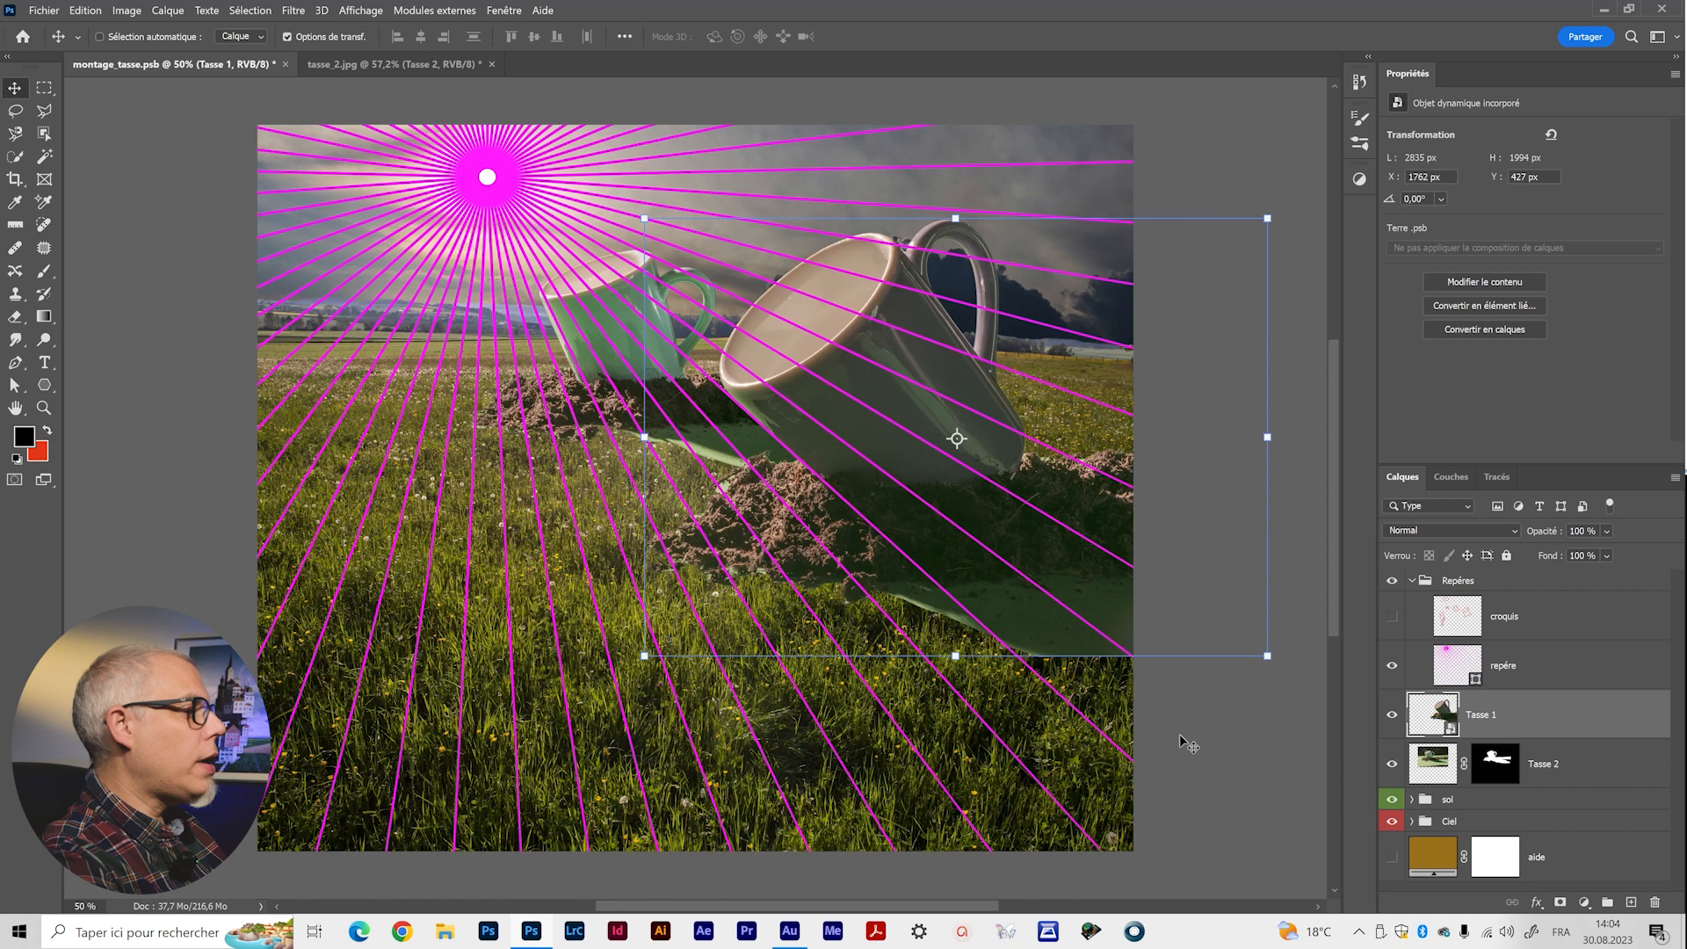
left_click(1396, 670)
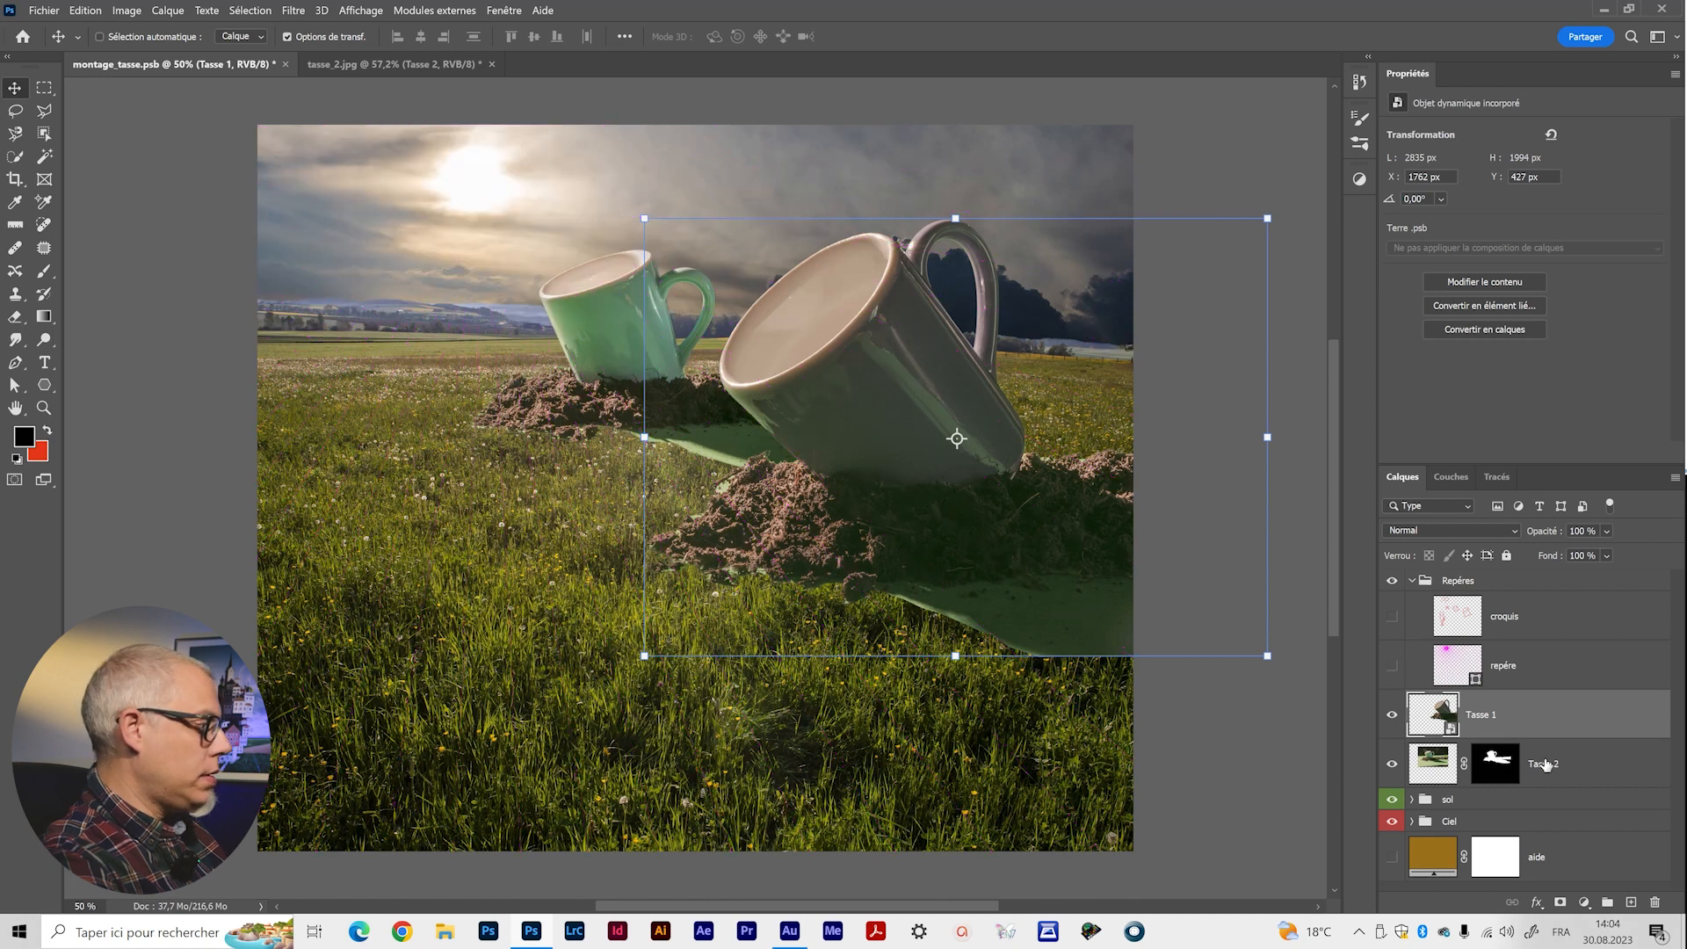
Scale the Tasse 2 mug down to about 72% and reposition it on the field behind the large mug.
left_click(1547, 764)
left_click_drag(700, 168, 681, 227)
left_click_drag(628, 384, 636, 391)
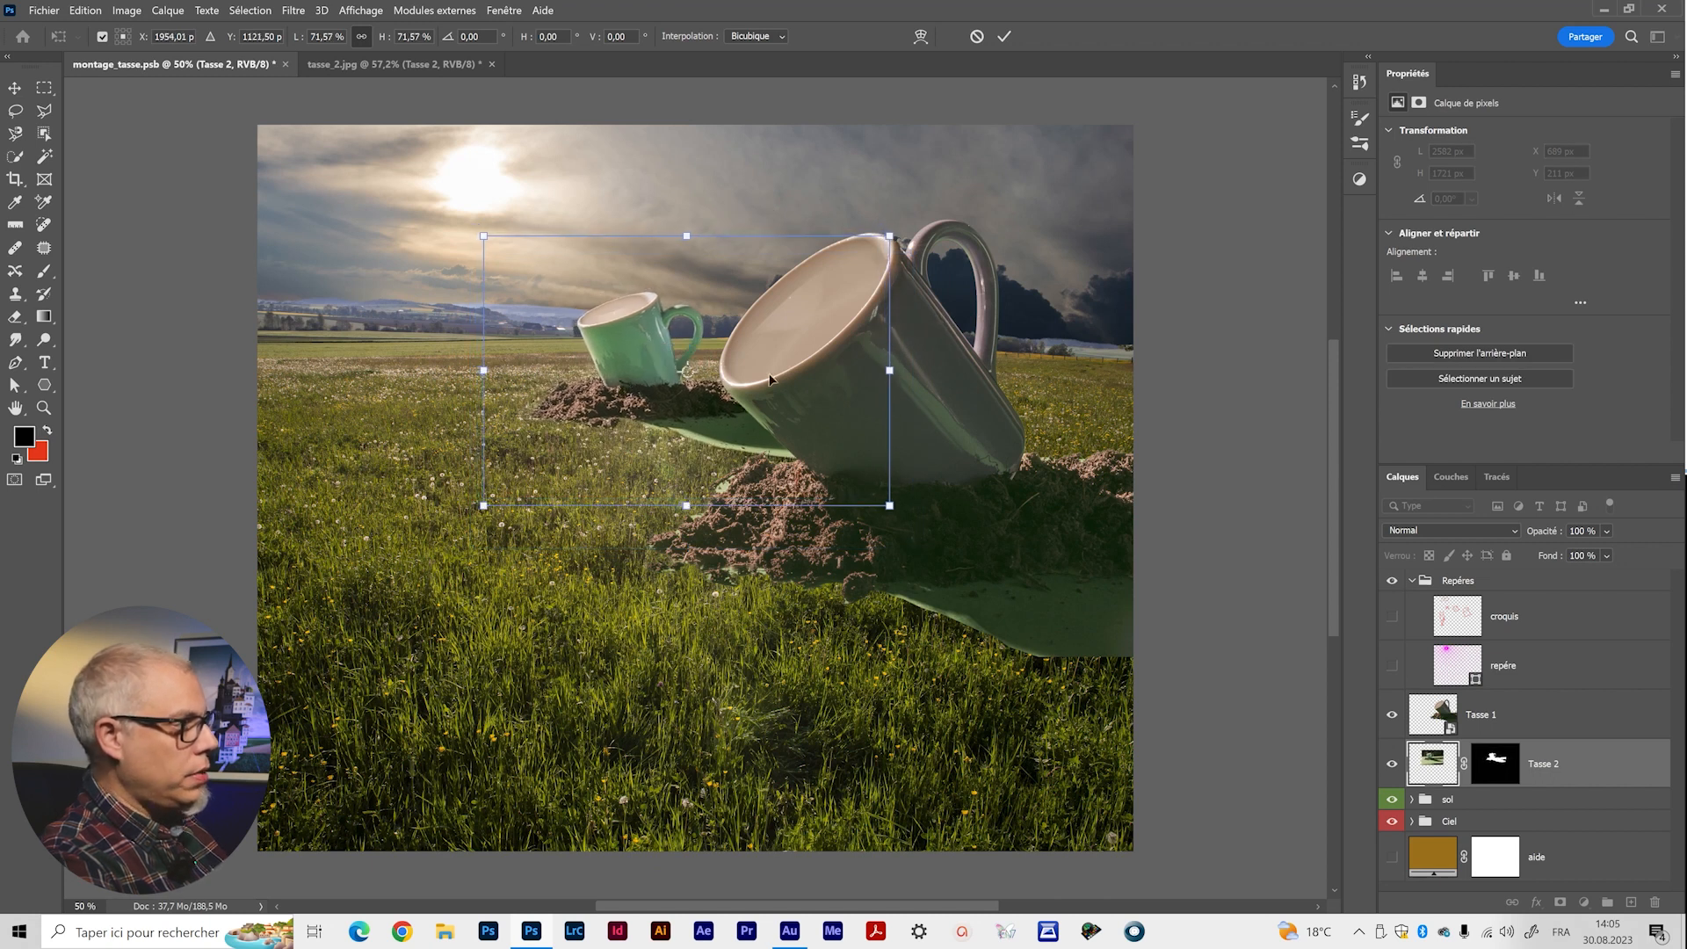
left_click(1005, 36)
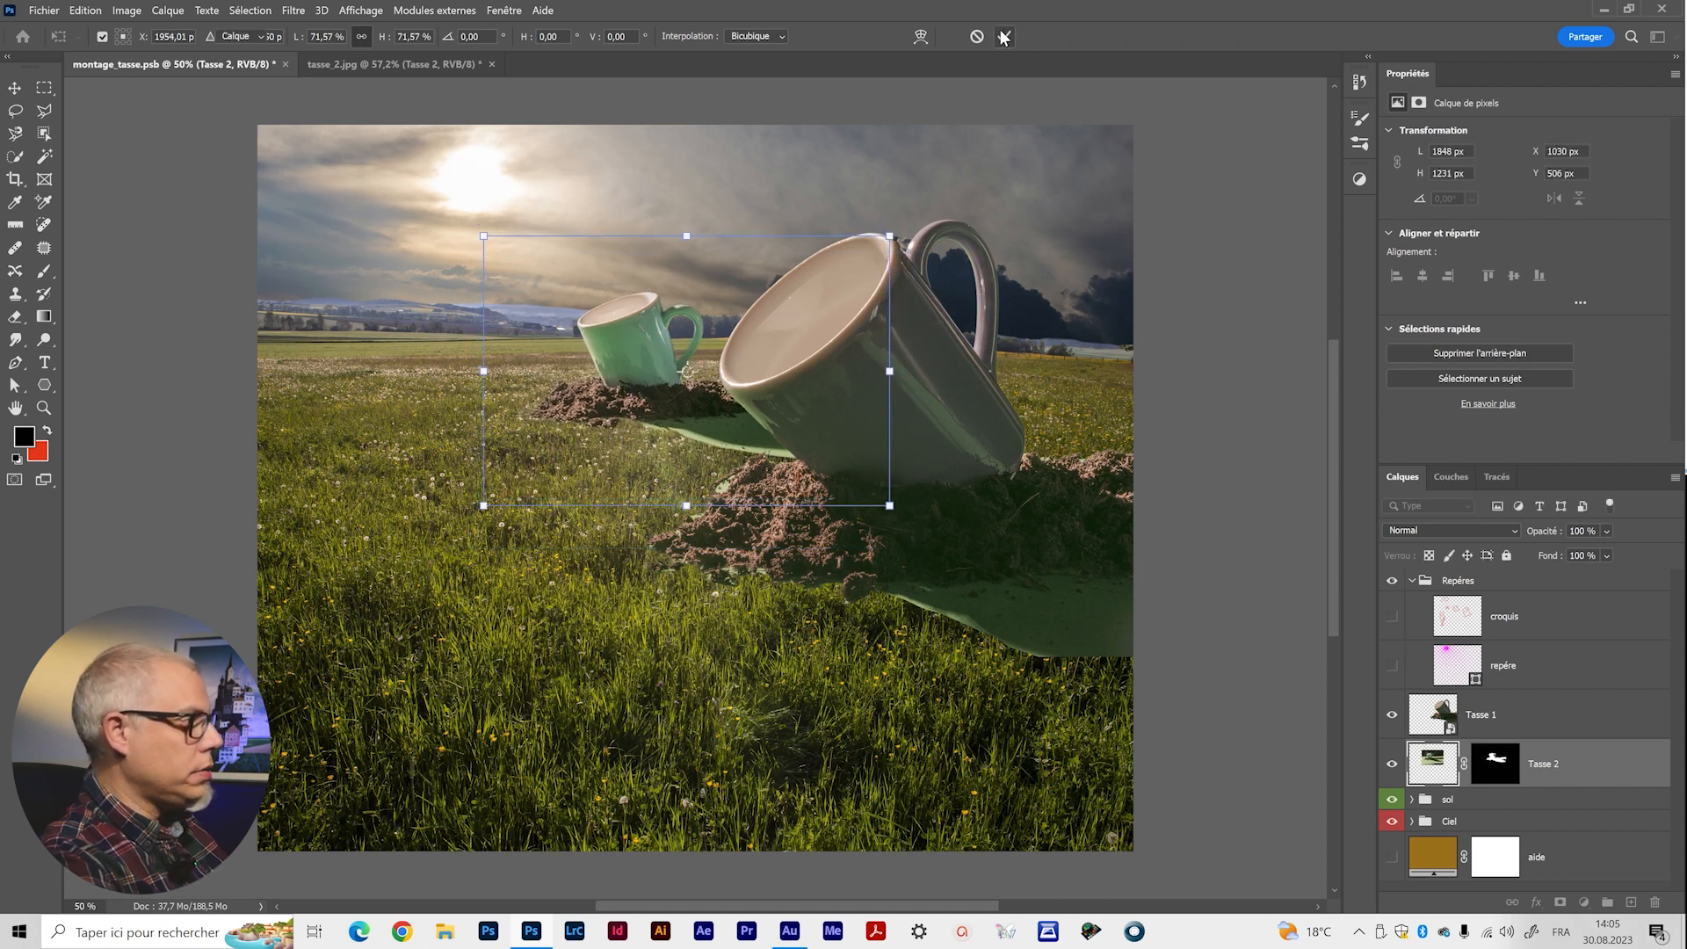
Examine the composition against the sketch layer and the Crop tool's overlays, including the golden spiral, without cropping, and hide the sketch.
left_click(1392, 667)
left_click(1392, 667)
left_click(1391, 616)
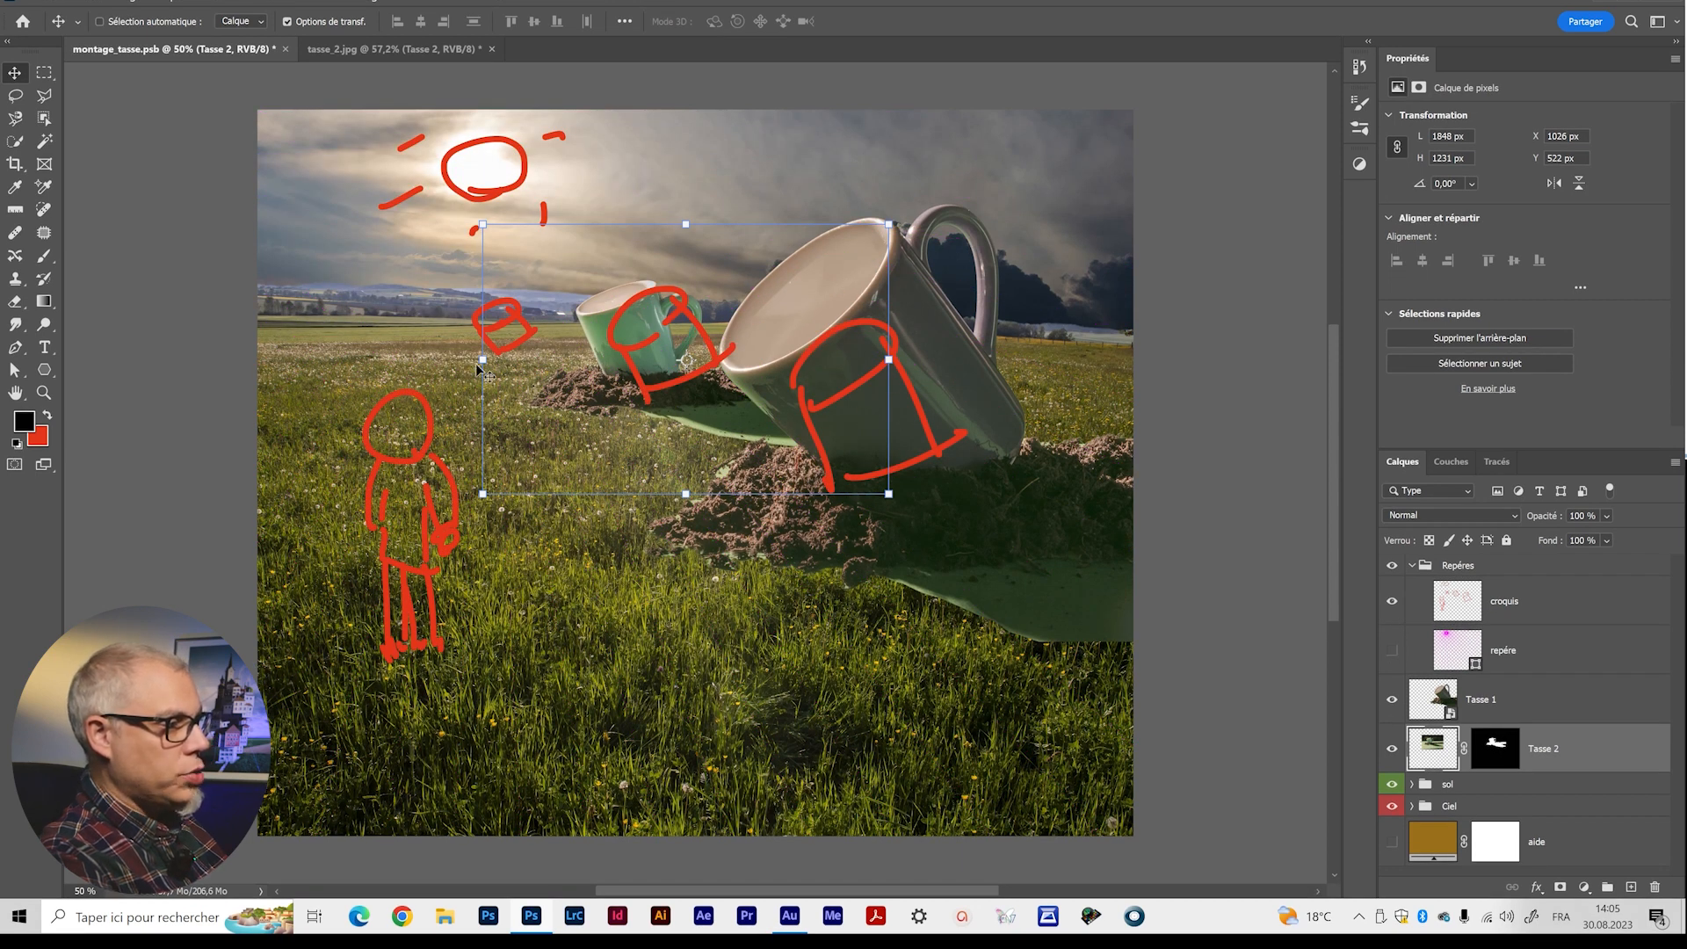
key("c")
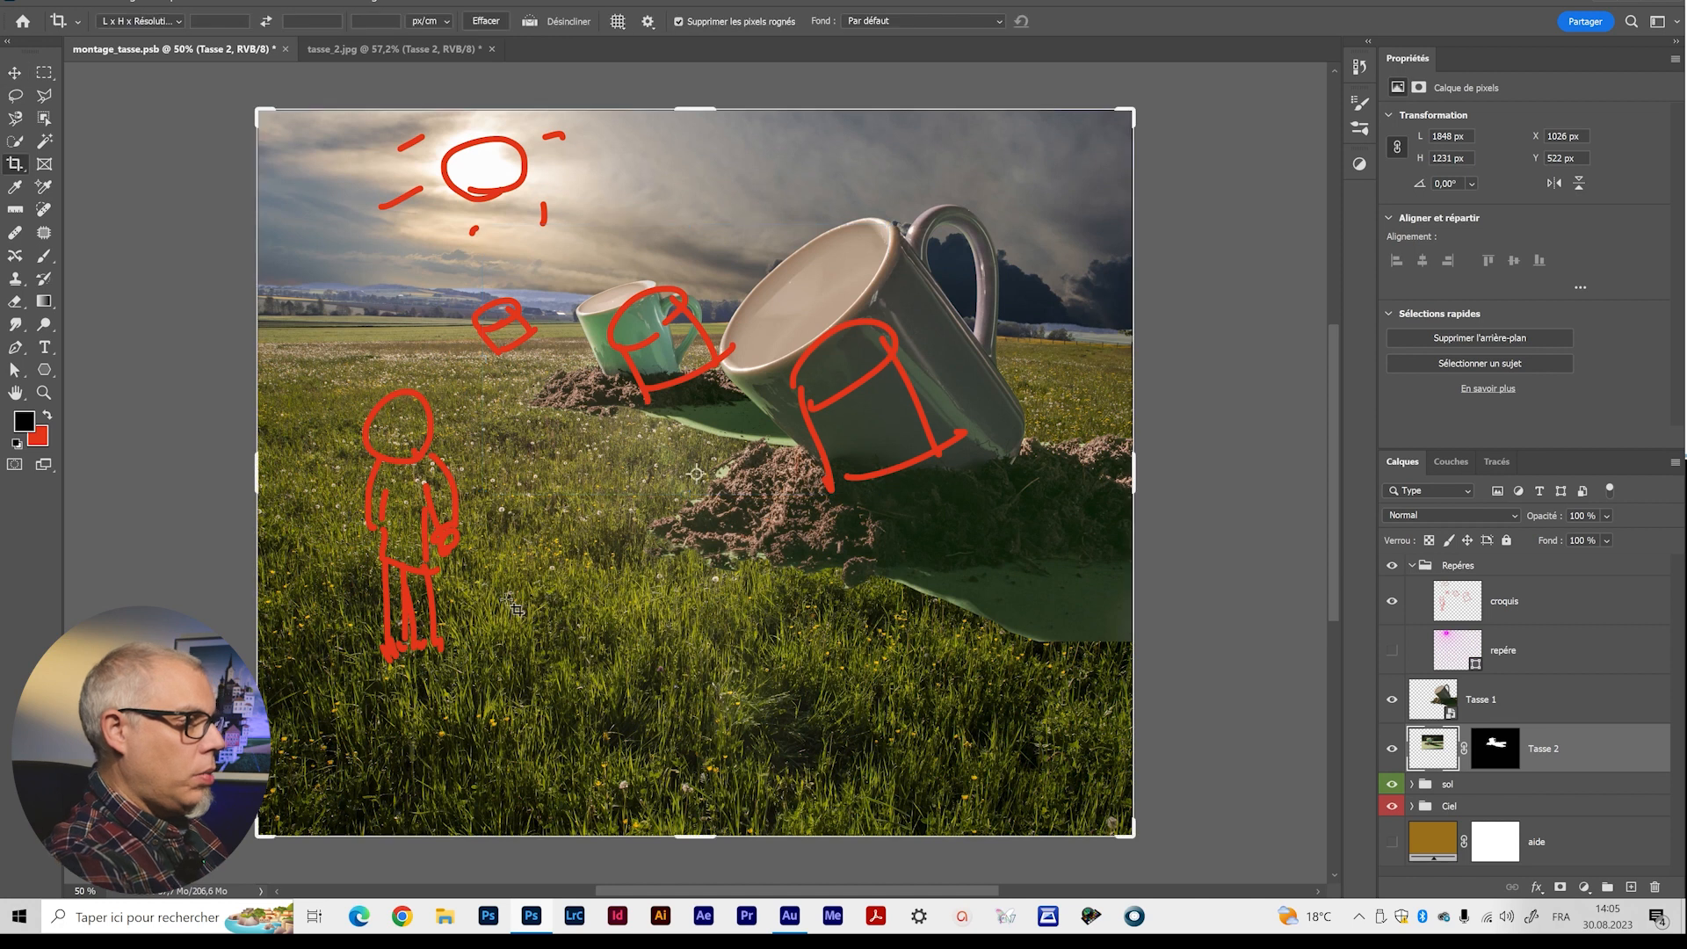
key("o")
key("o")
key("o")
key("o")
key("o")
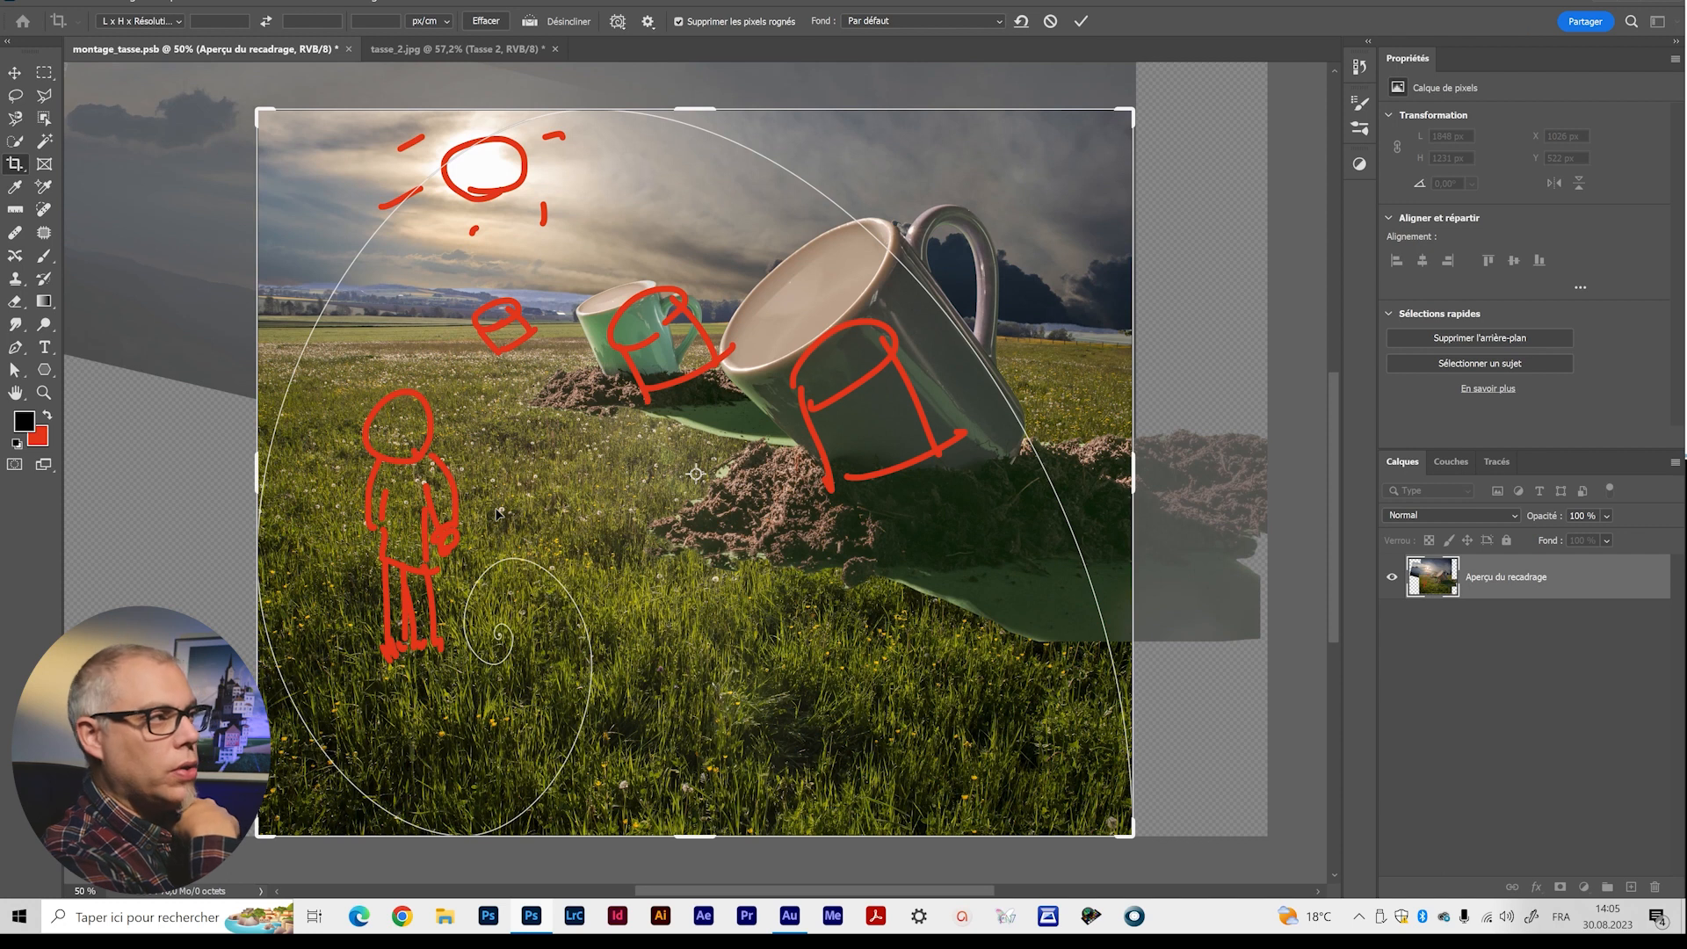
key("Return")
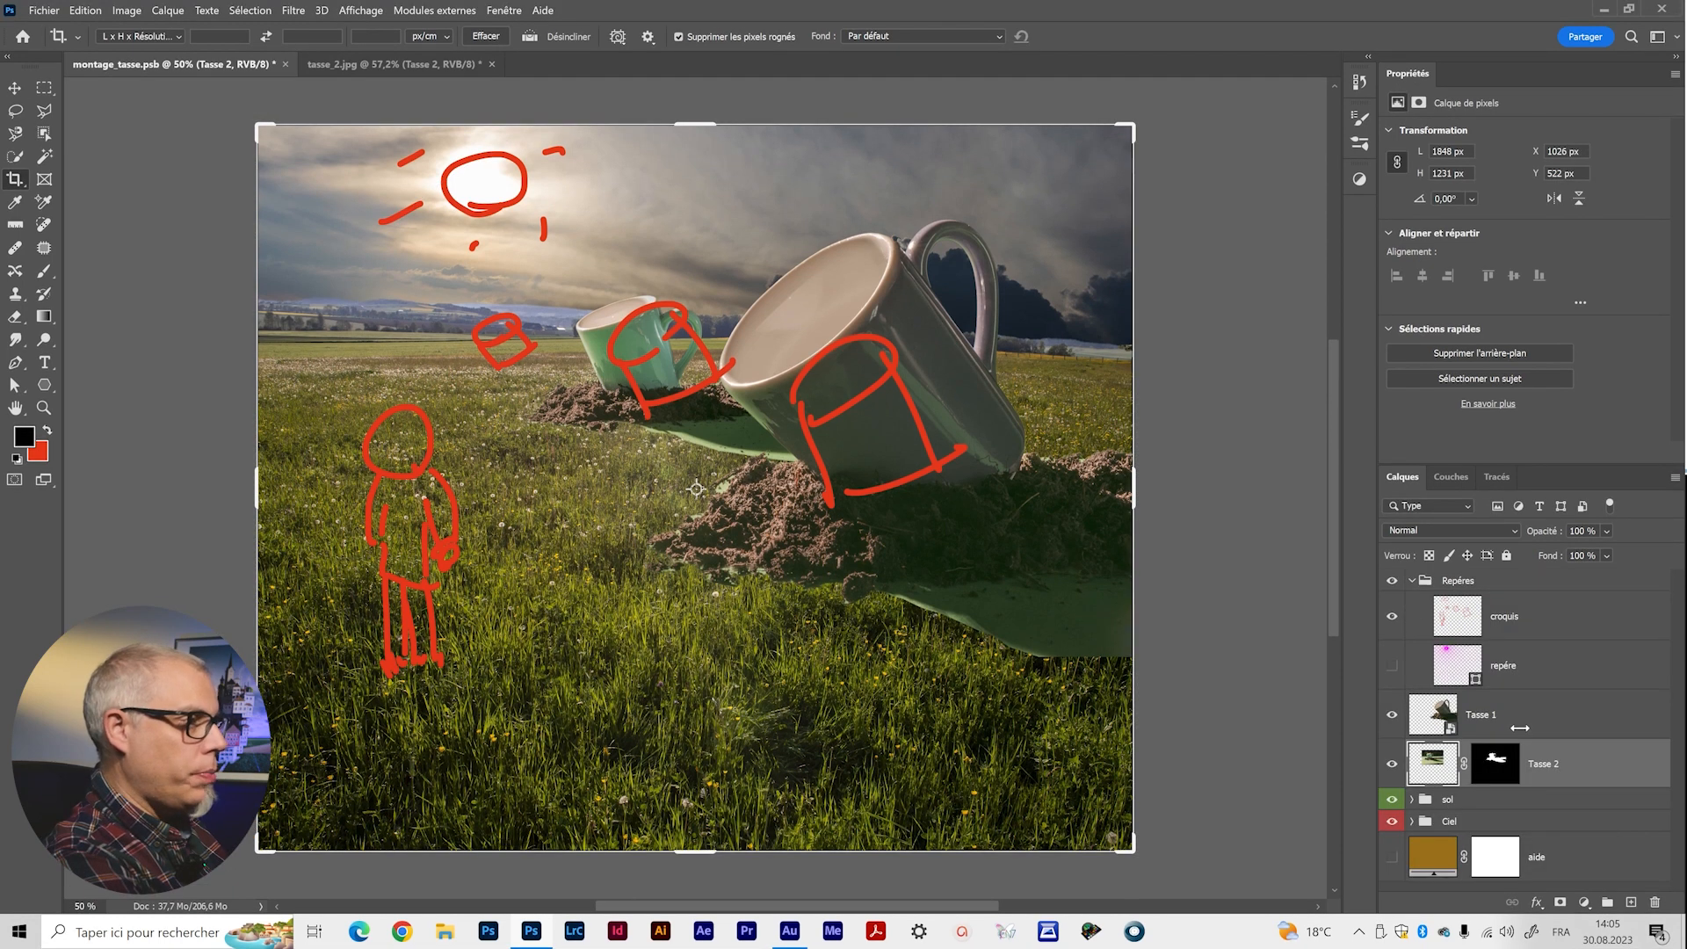
key("v")
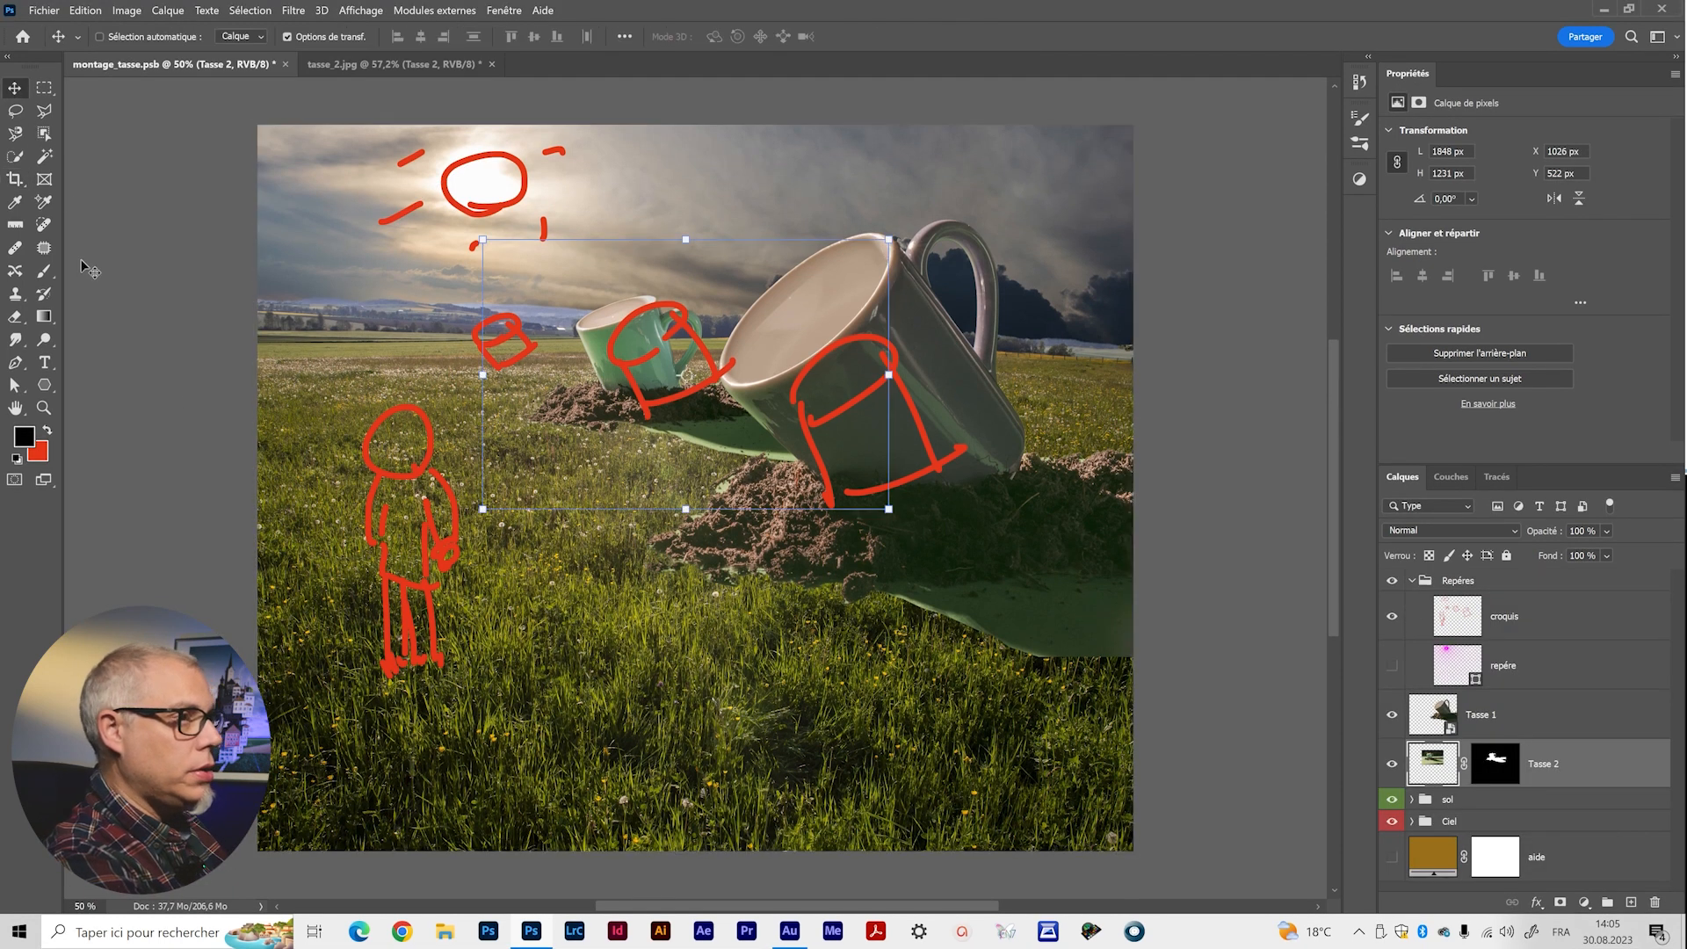
left_click(1394, 618)
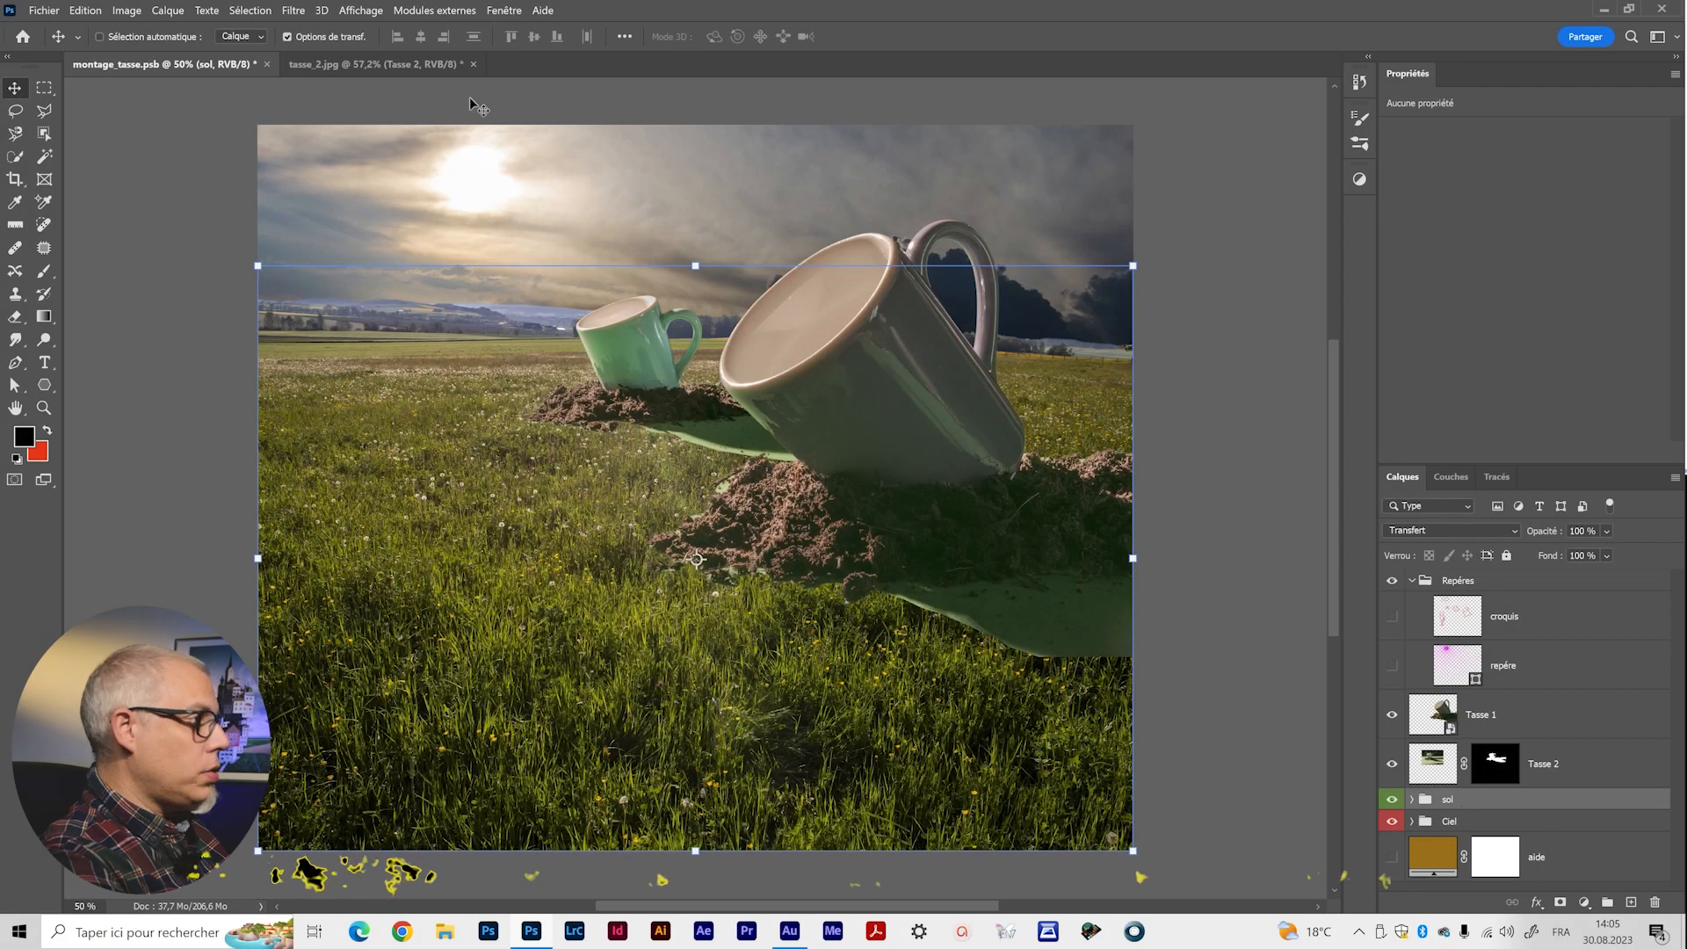
Open the image tasse_3.jpg.
left_click(44, 10)
left_click(61, 44)
double_click(1276, 158)
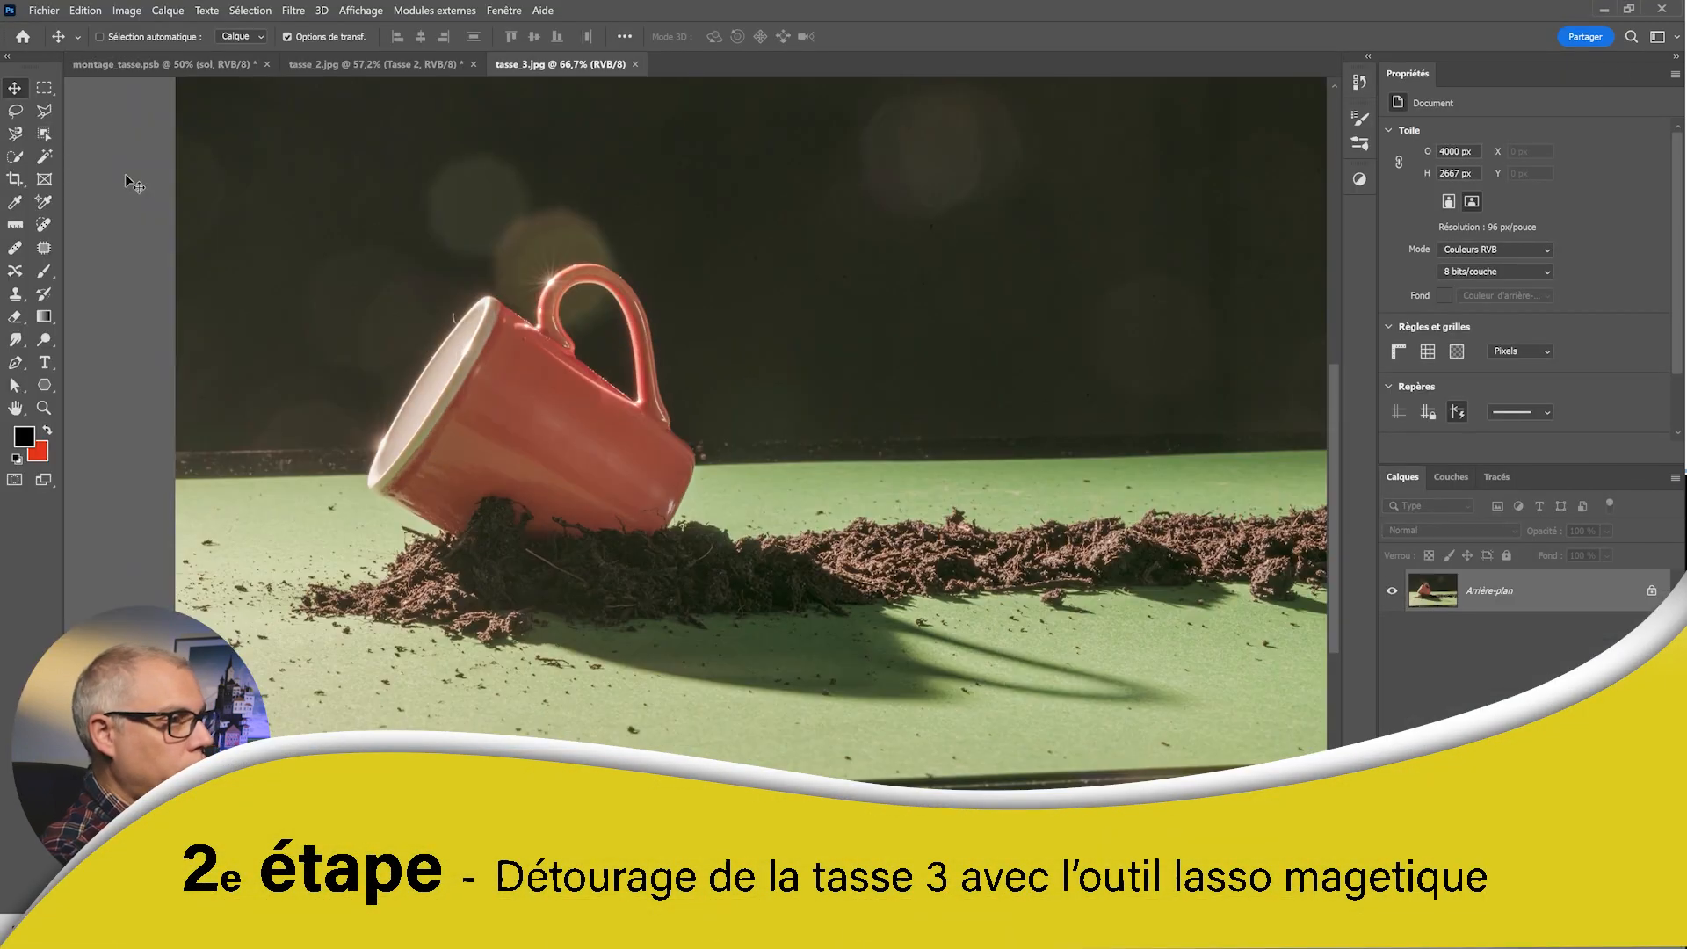
Select the red mug and its soil with the Object Selection tool, including the missed soil at the heap's left end.
left_click(44, 135)
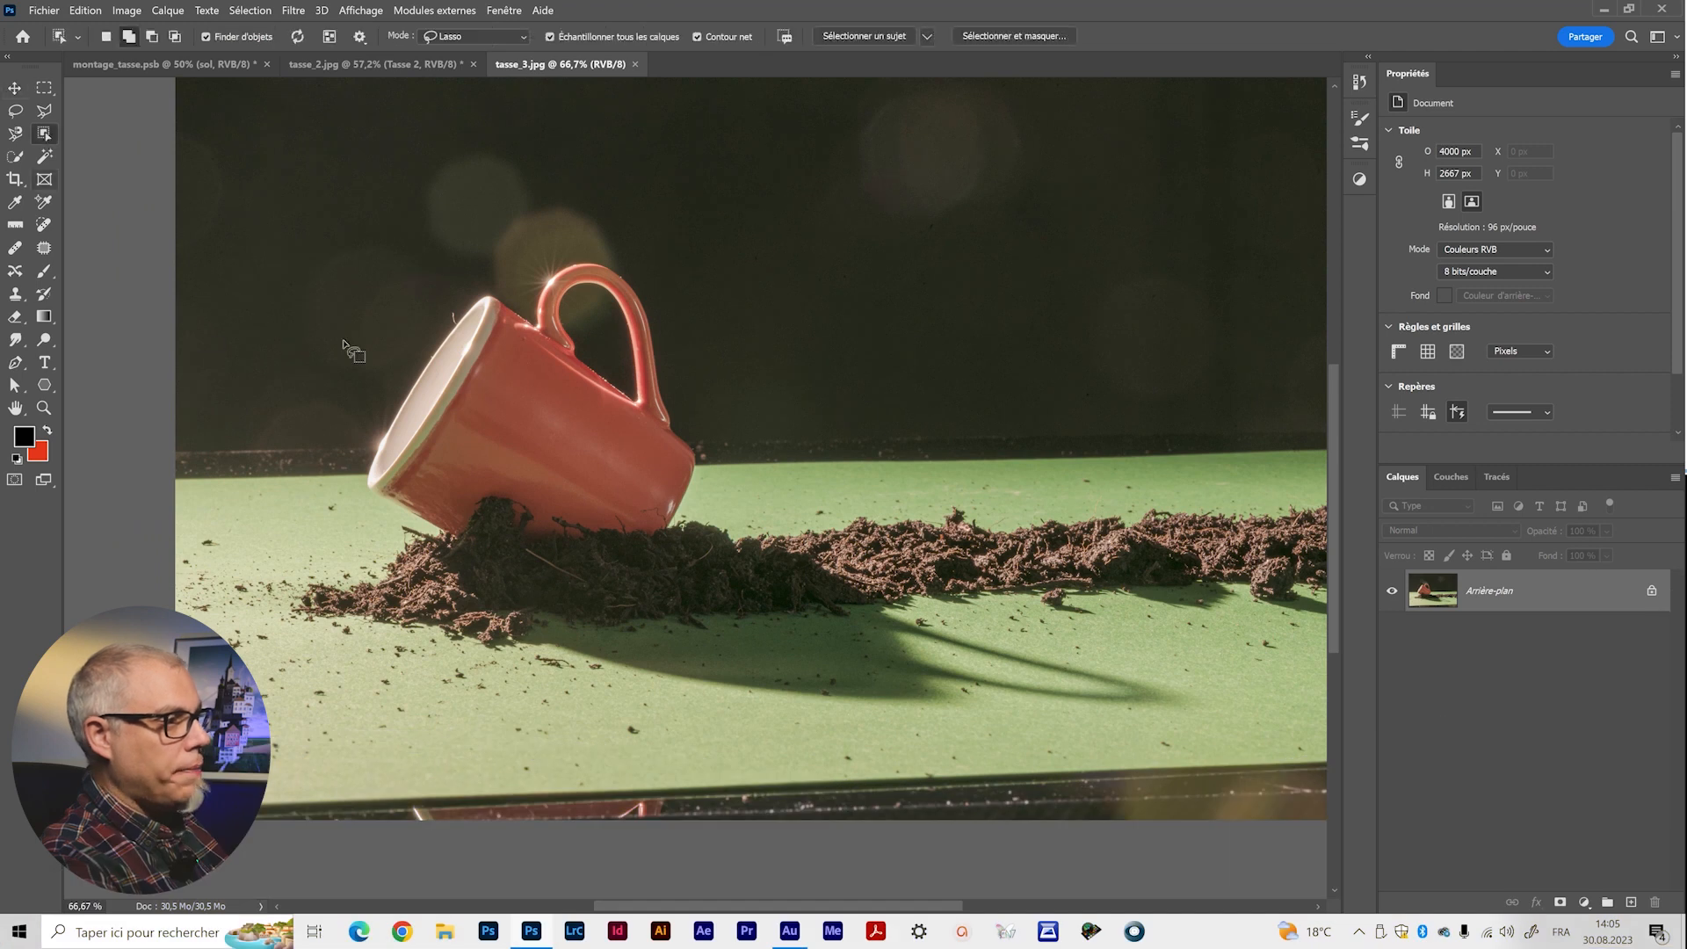
mouse_move(359, 460)
left_mouse_down()
mouse_move(458, 293)
mouse_move(523, 305)
mouse_move(556, 241)
mouse_move(592, 244)
mouse_move(649, 289)
mouse_move(710, 444)
left_mouse_up()
mouse_move(850, 500)
left_mouse_down()
mouse_move(1292, 493)
mouse_move(1355, 517)
mouse_move(1351, 559)
mouse_move(1340, 613)
mouse_move(1242, 656)
mouse_move(1020, 686)
mouse_move(564, 688)
mouse_move(357, 639)
mouse_move(299, 577)
mouse_move(373, 501)
left_mouse_up()
scroll(985, 654, "down", 3)
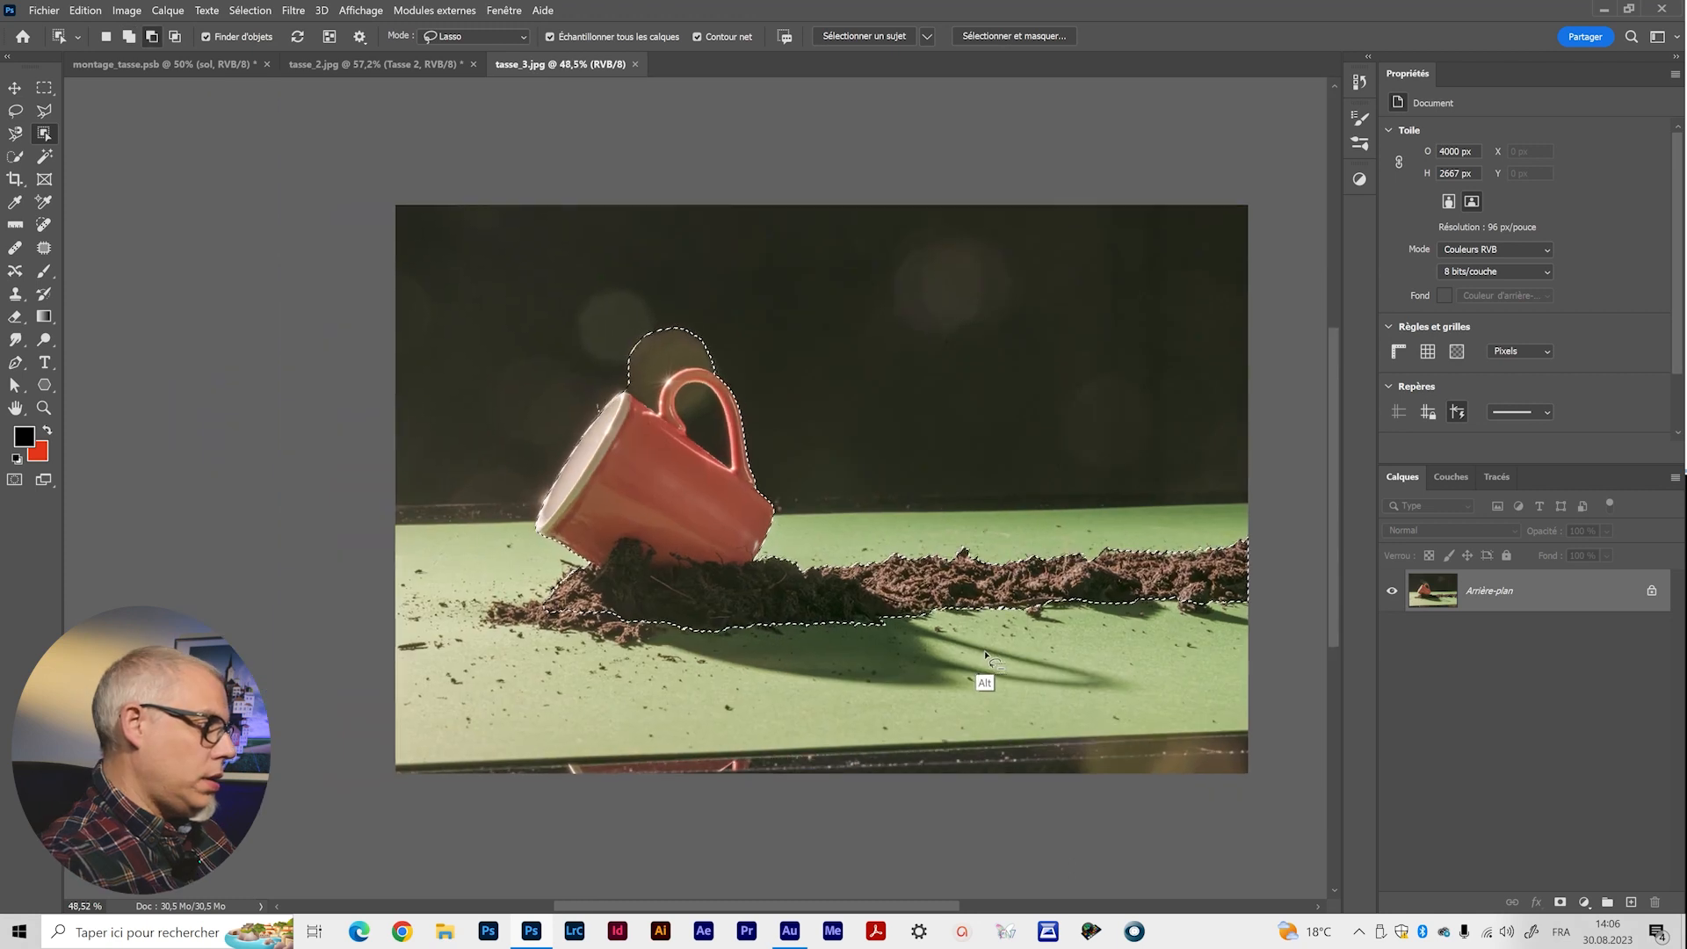
scroll(985, 653, "up", 1)
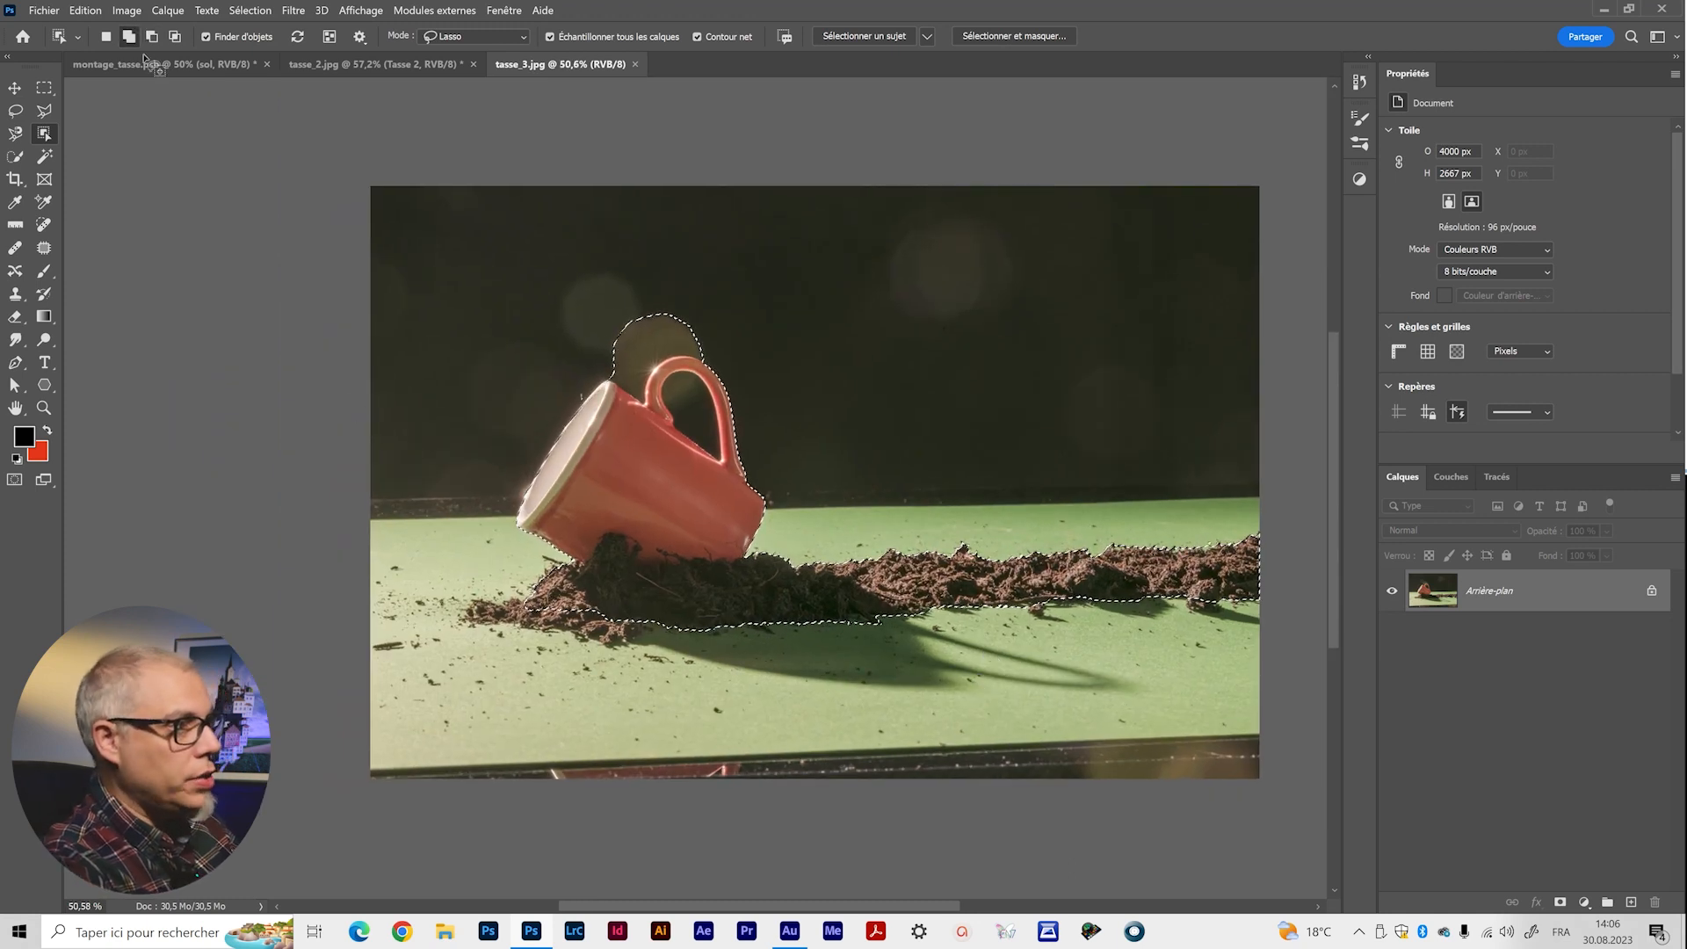
mouse_move(459, 569)
left_mouse_down()
mouse_move(462, 637)
mouse_move(430, 596)
mouse_move(459, 572)
left_mouse_up()
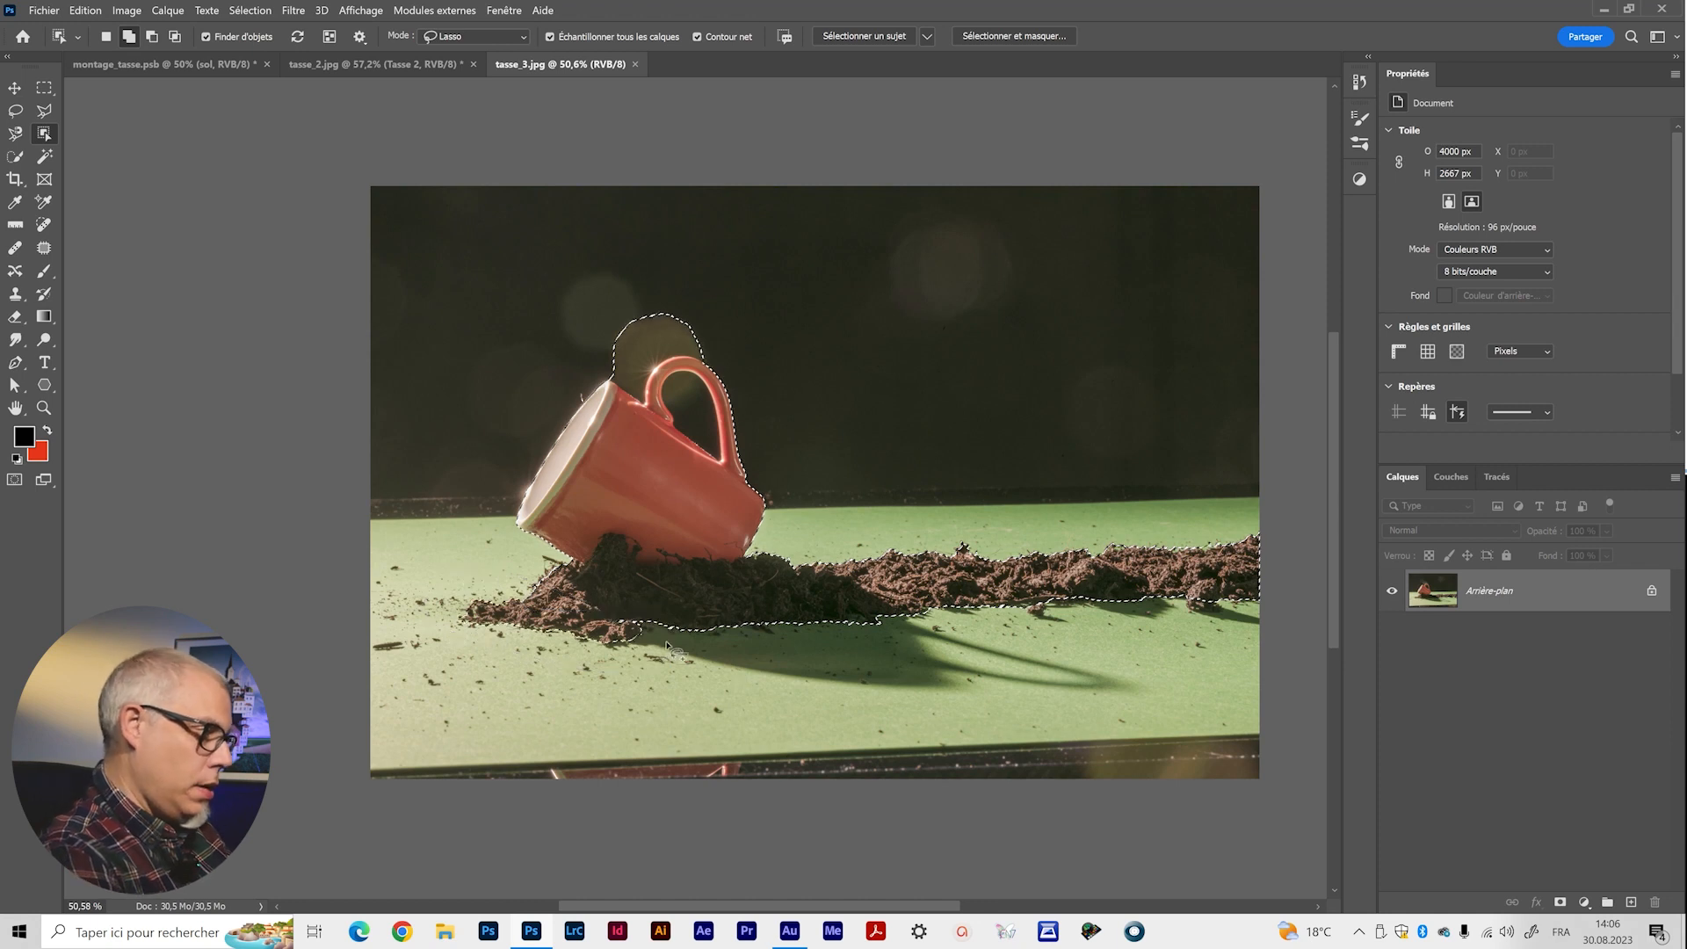
Add the red mug's cast shadow to the selection and fill the gap between soil and shadow with the Lasso.
mouse_move(680, 659)
left_mouse_down()
mouse_move(767, 683)
mouse_move(1077, 700)
left_mouse_up()
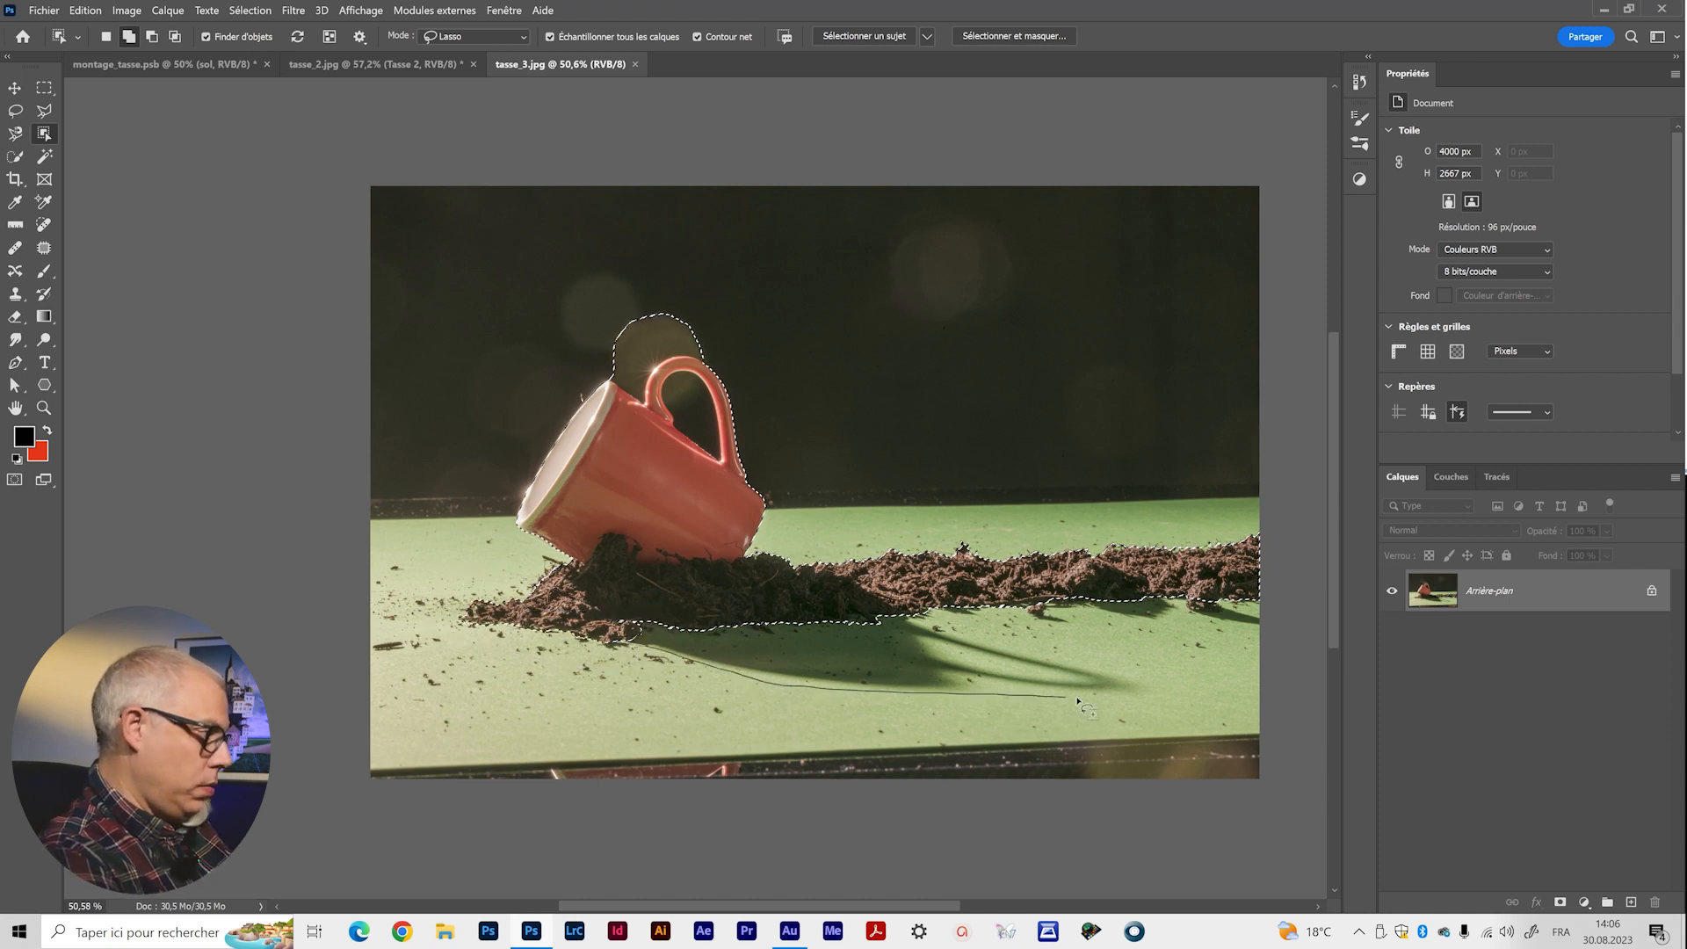
left_click_drag(996, 631, 935, 617)
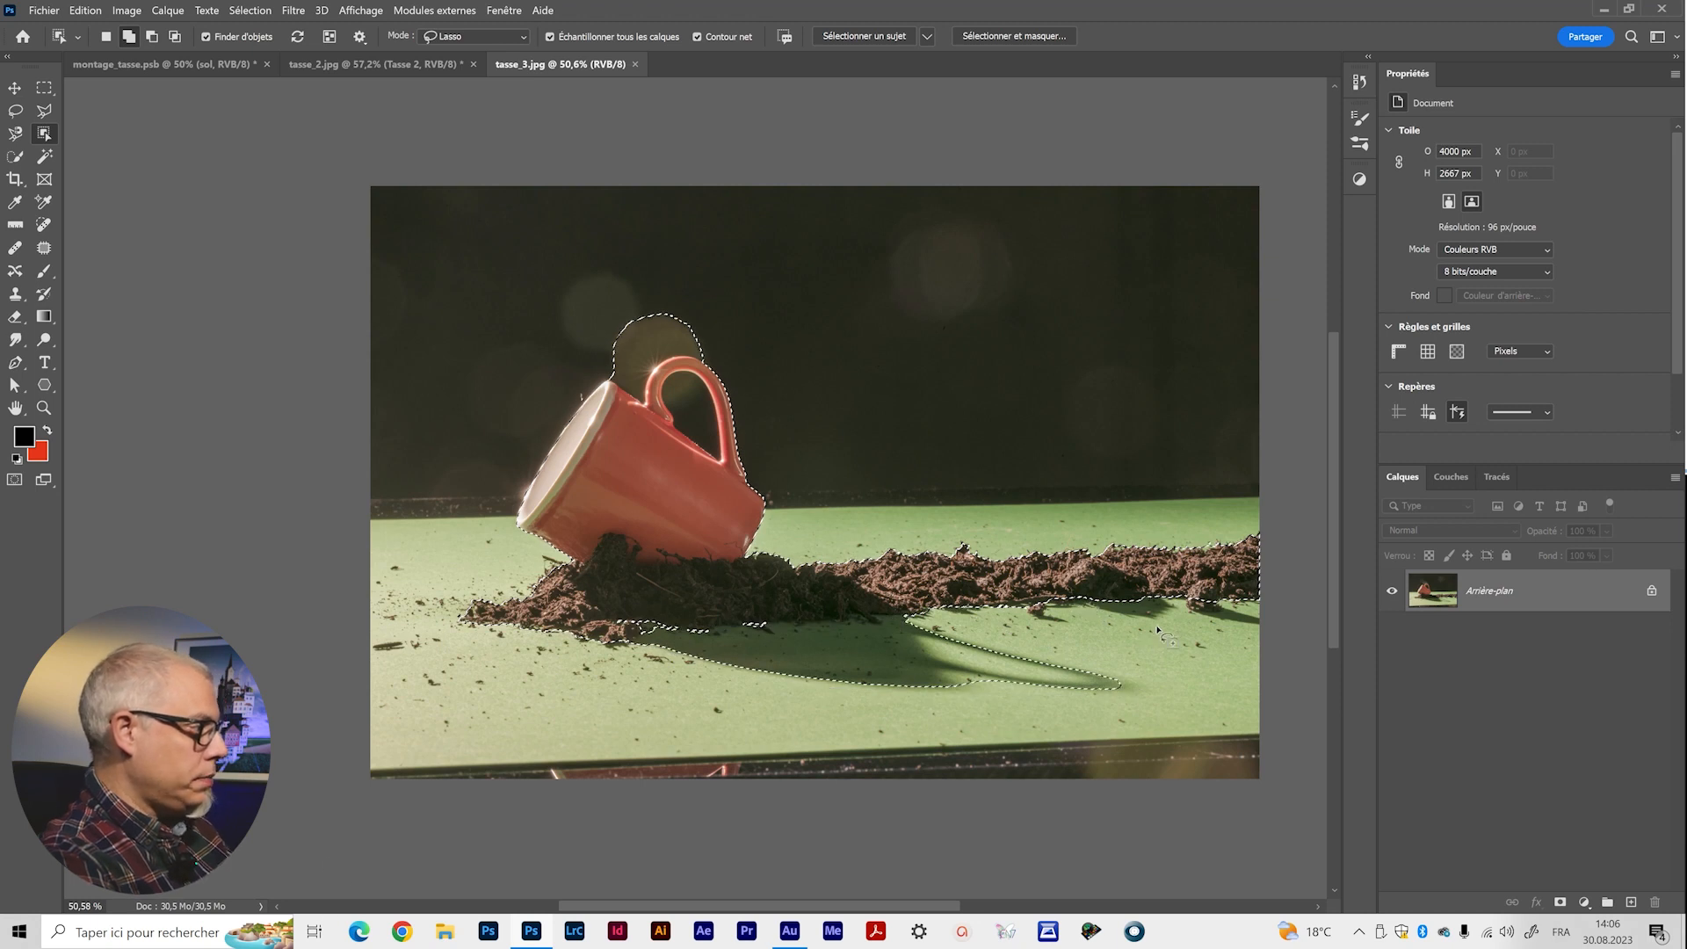
key("l")
mouse_move(621, 630)
left_mouse_down()
mouse_move(644, 598)
mouse_move(632, 615)
mouse_move(646, 657)
left_mouse_up()
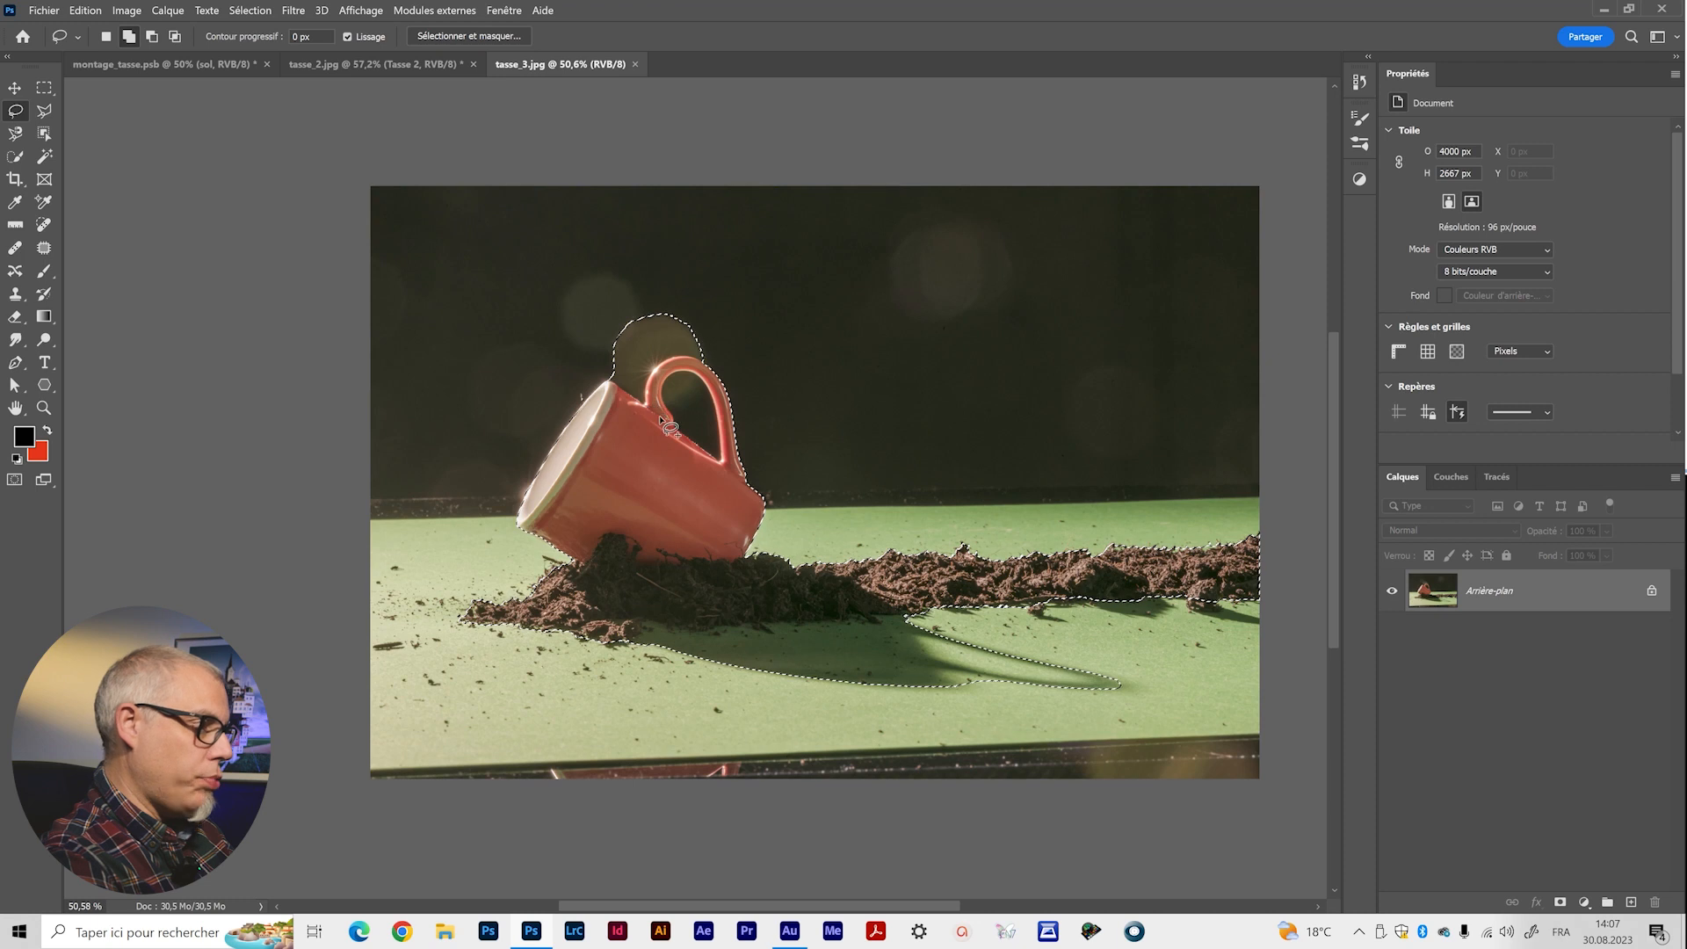
Remove the background area between the red mug's rim and the top of its handle from the selection with the Magnetic Lasso.
key("z")
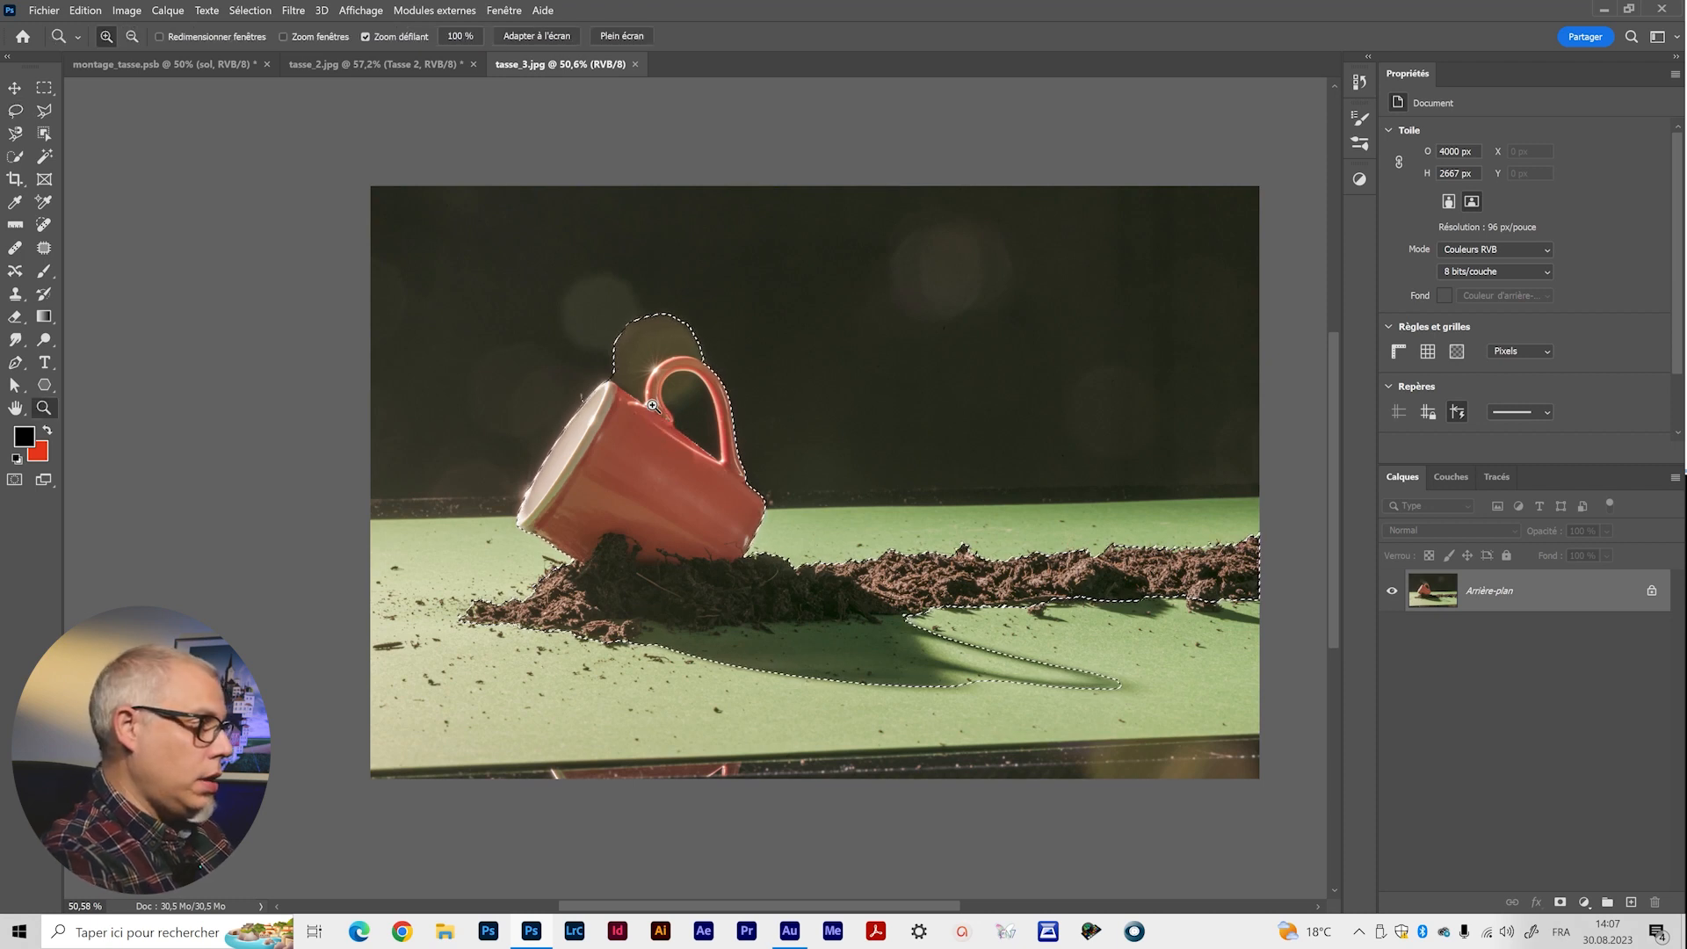
left_click(652, 405)
left_click(650, 413)
left_click(647, 426)
left_click_drag(647, 425, 683, 588)
key("l")
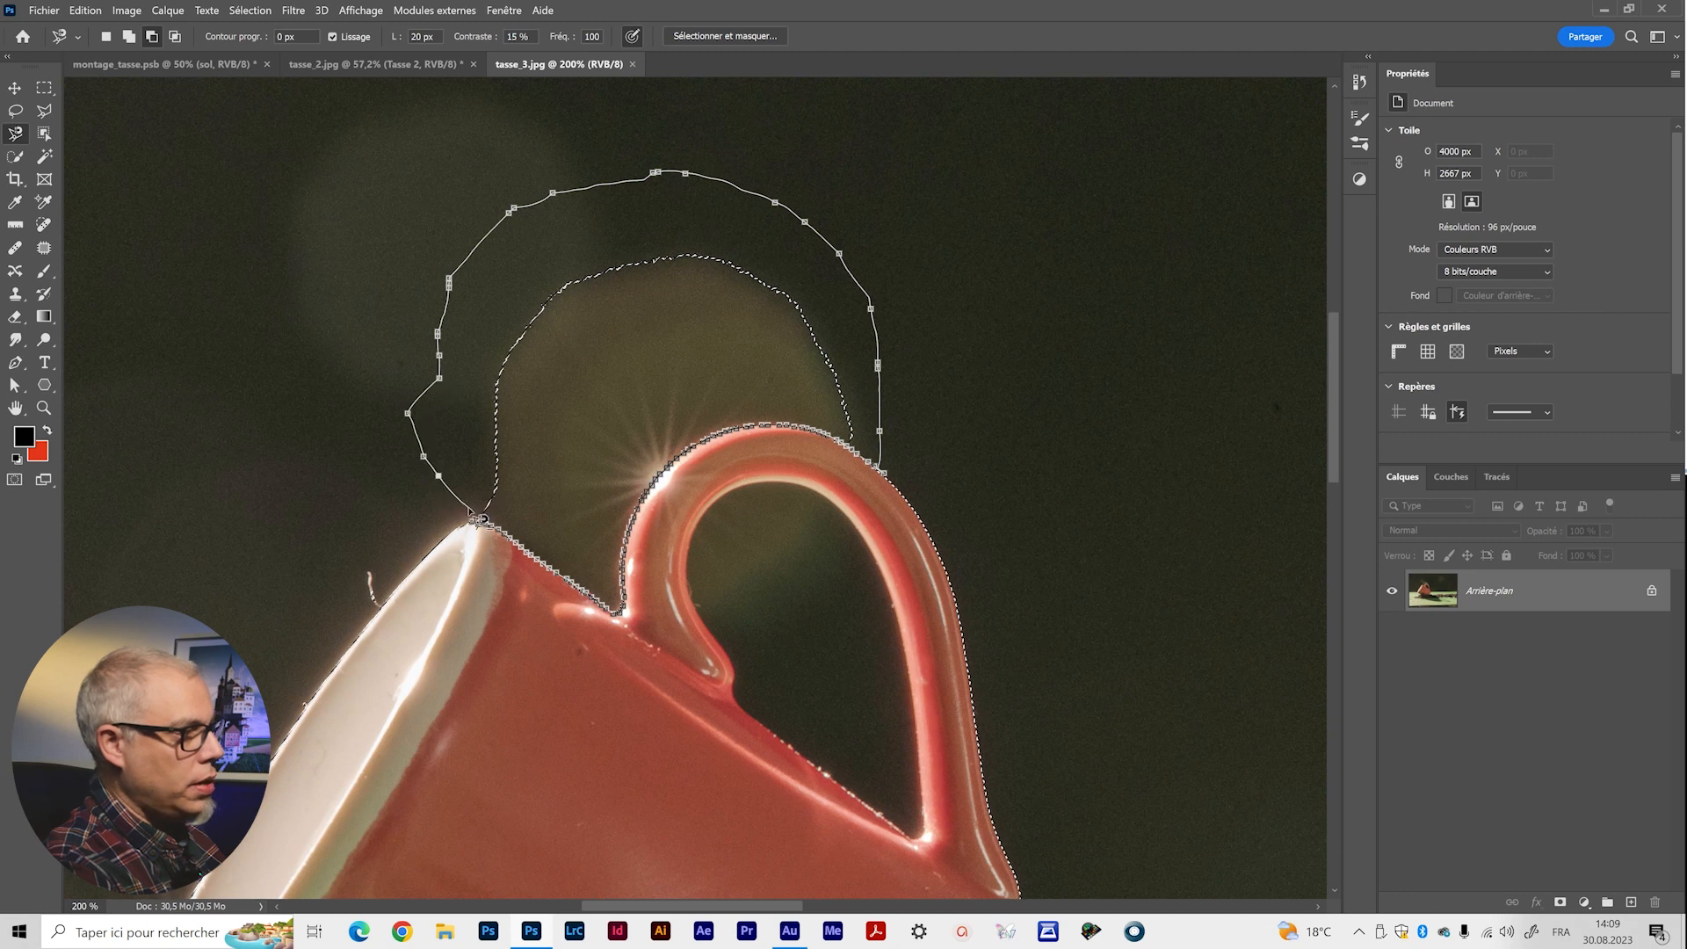
left_click(473, 524)
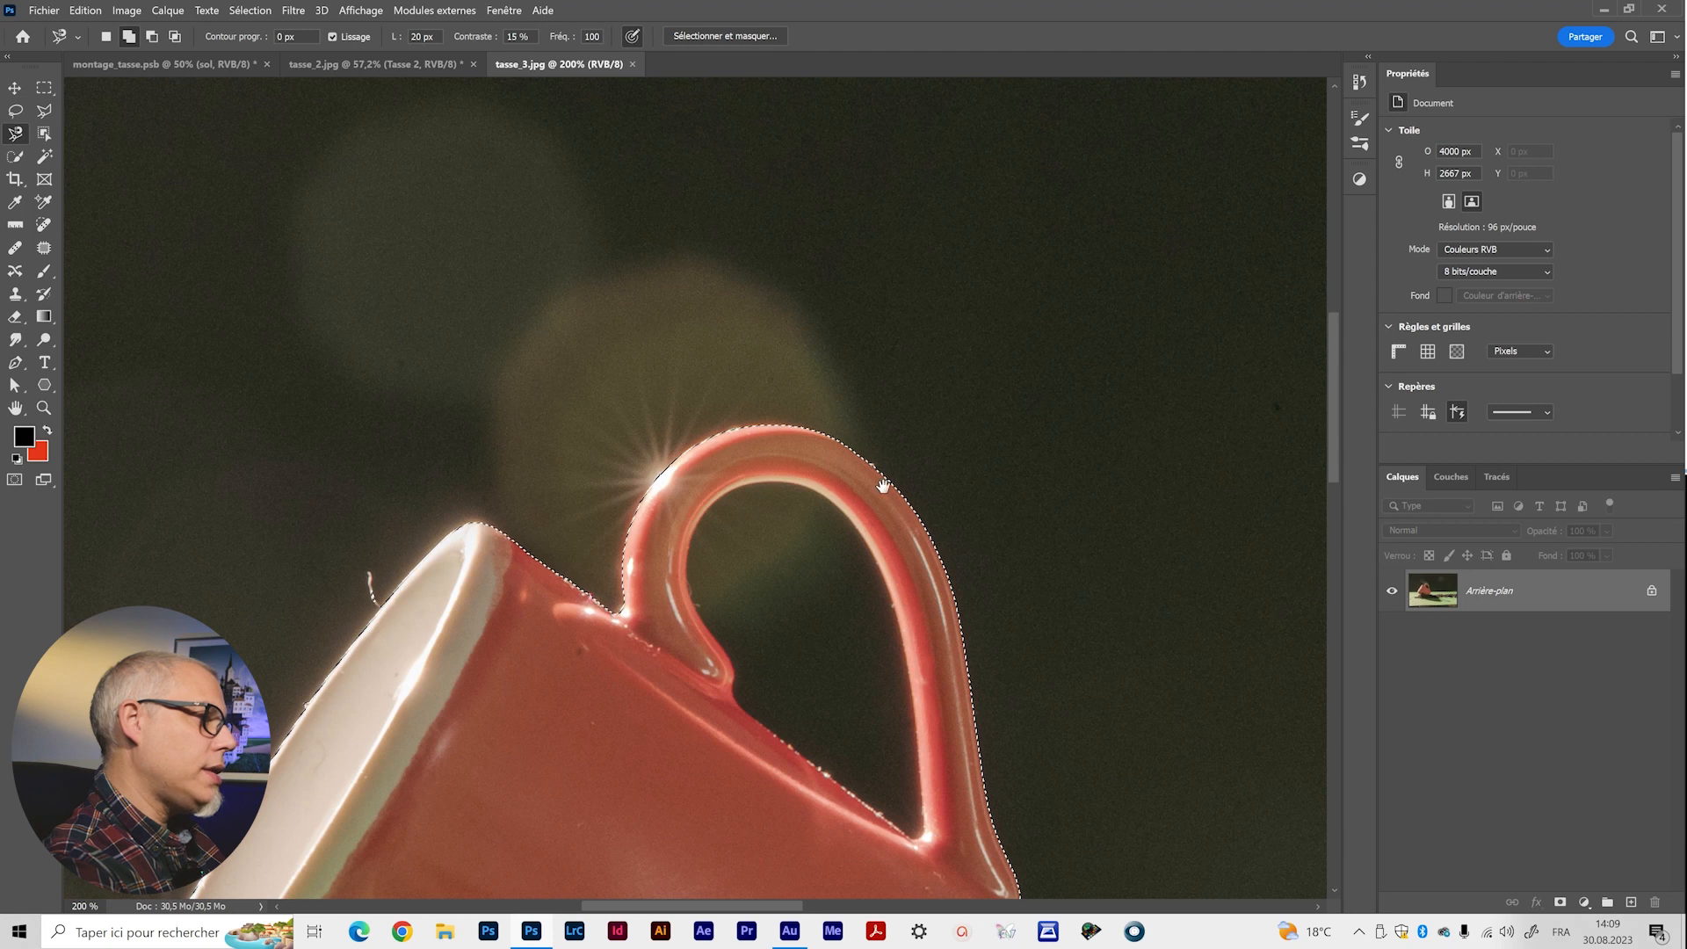
Subtract the opening inside the red mug's handle from the selection with the Magnetic Lasso.
left_click_drag(916, 574, 710, 306)
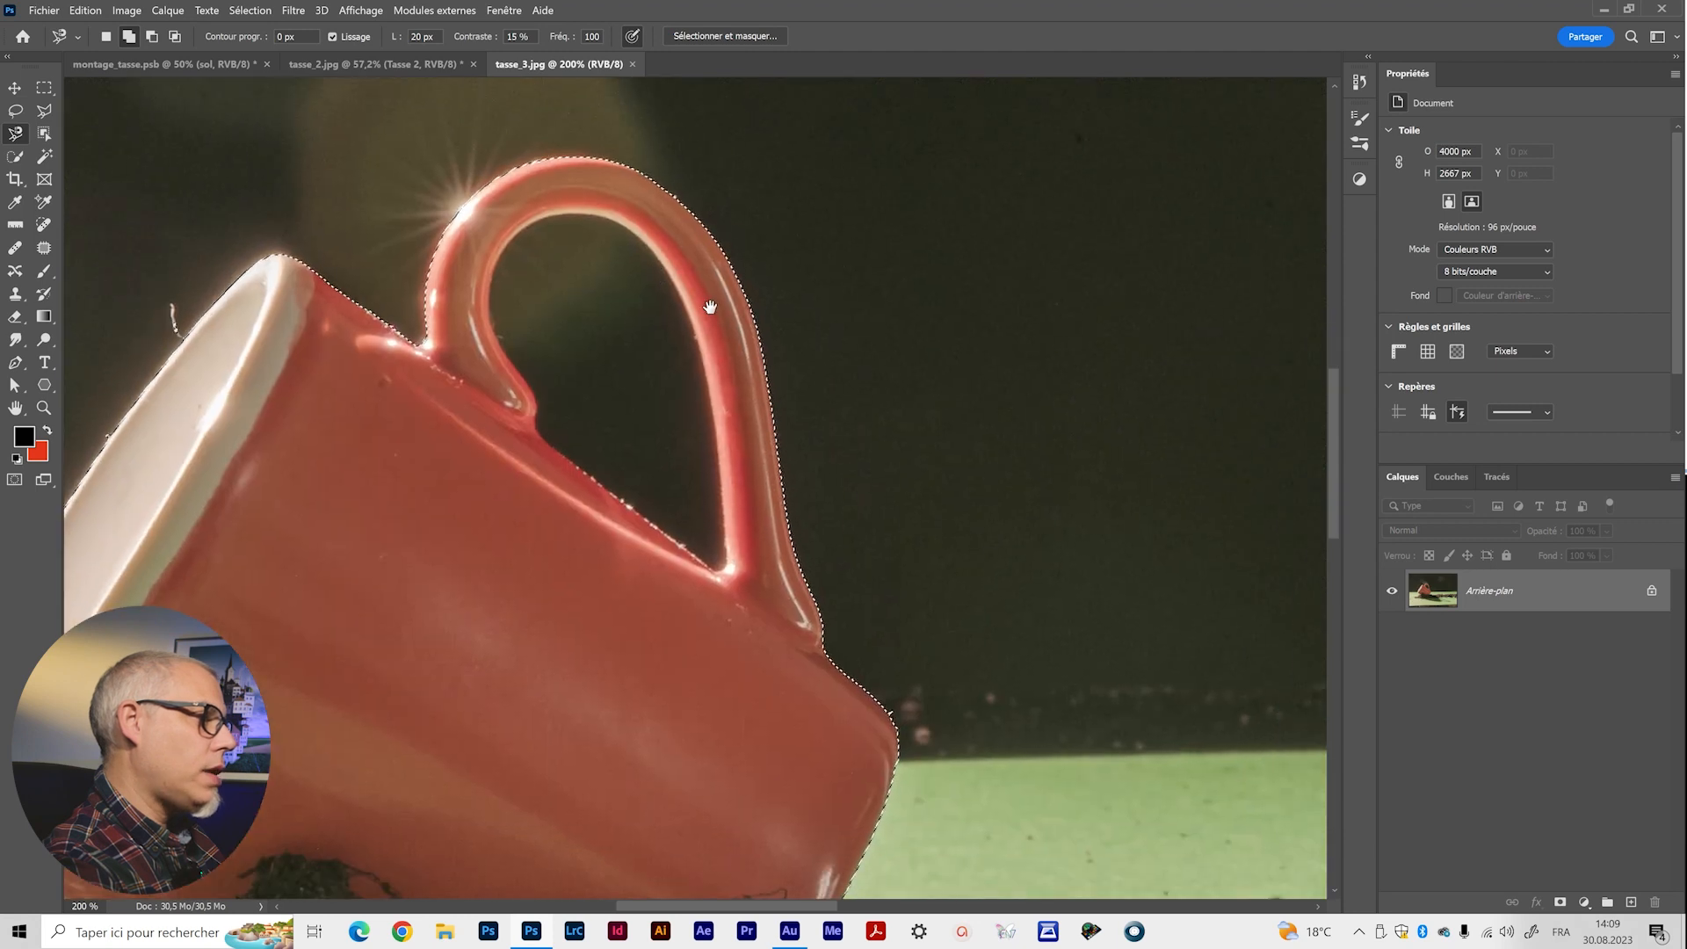
left_click(535, 428)
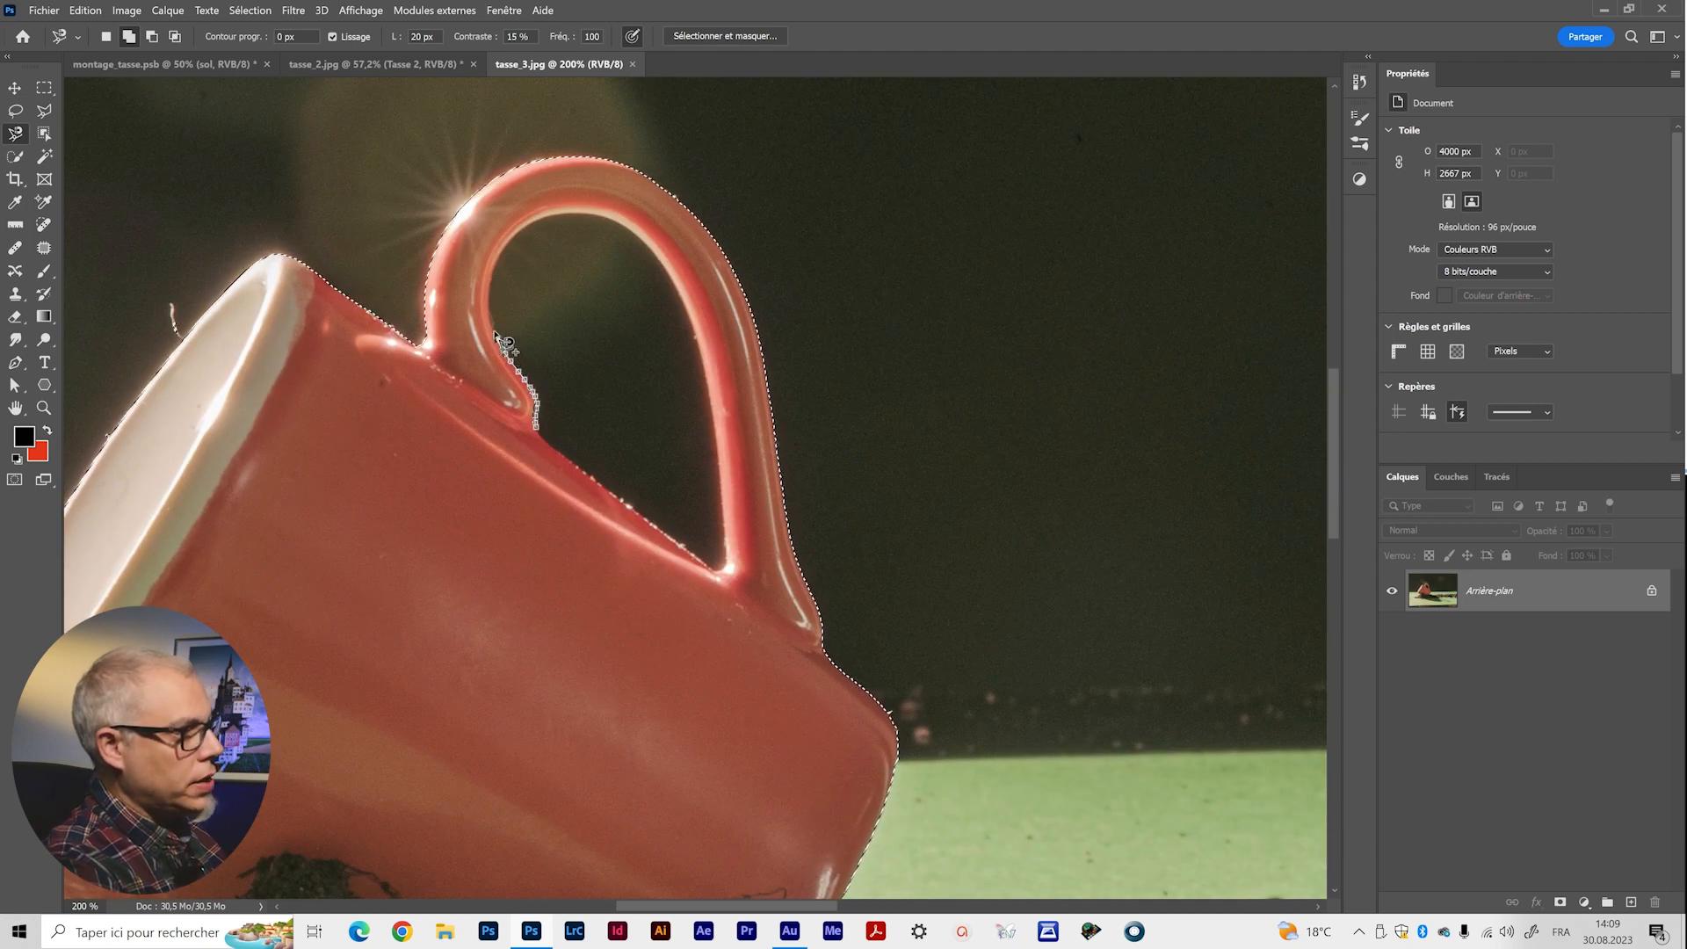
mouse_move(494, 274)
left_mouse_down()
mouse_move(519, 228)
mouse_move(566, 208)
mouse_move(646, 227)
mouse_move(710, 388)
mouse_move(724, 565)
mouse_move(536, 428)
left_mouse_up()
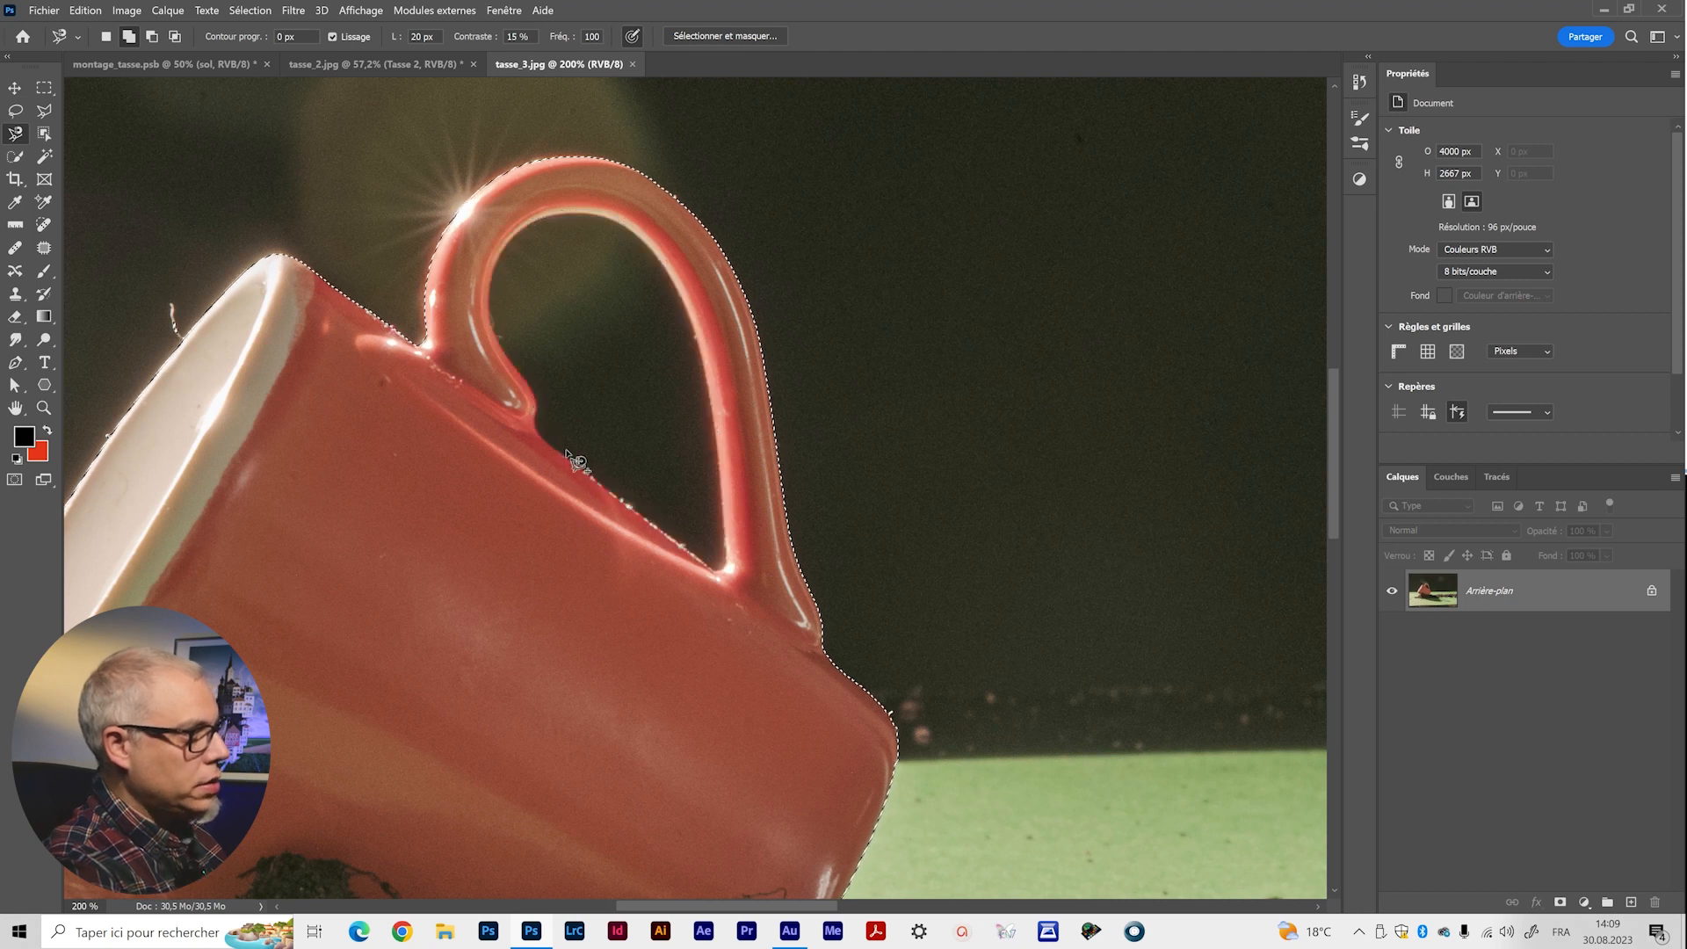
left_click(533, 420)
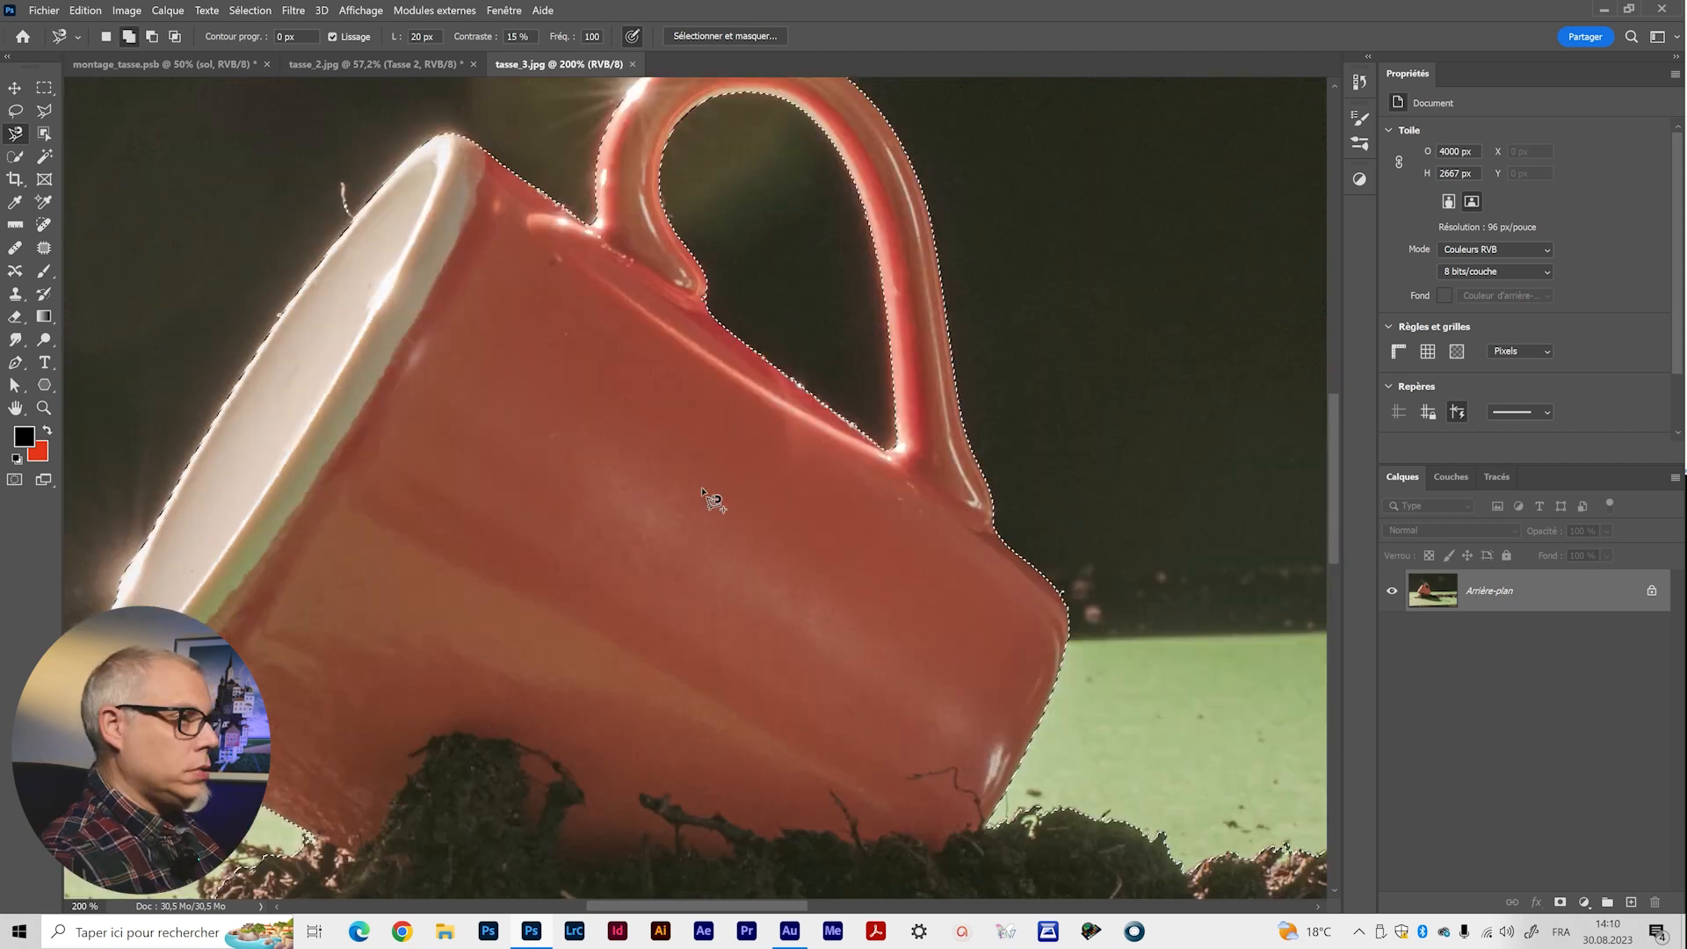
Unlock the background layer of tasse_3.jpg and mask it with the mug, soil and shadow selection.
scroll(712, 499, "down", 5)
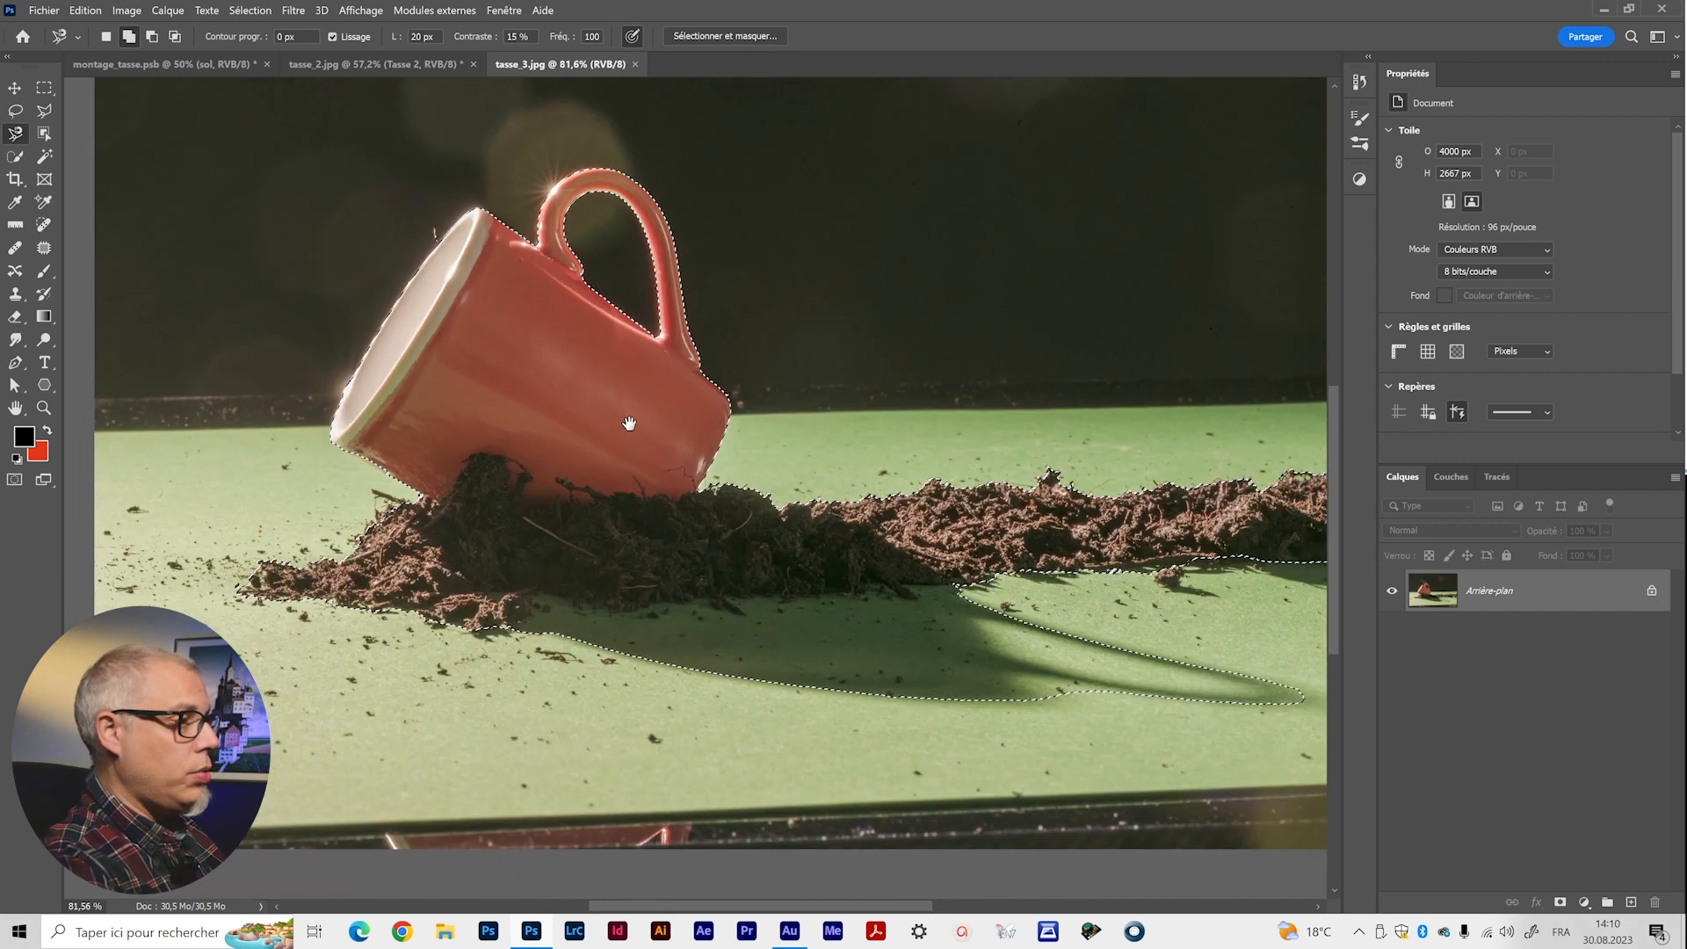
left_click_drag(629, 423, 615, 404)
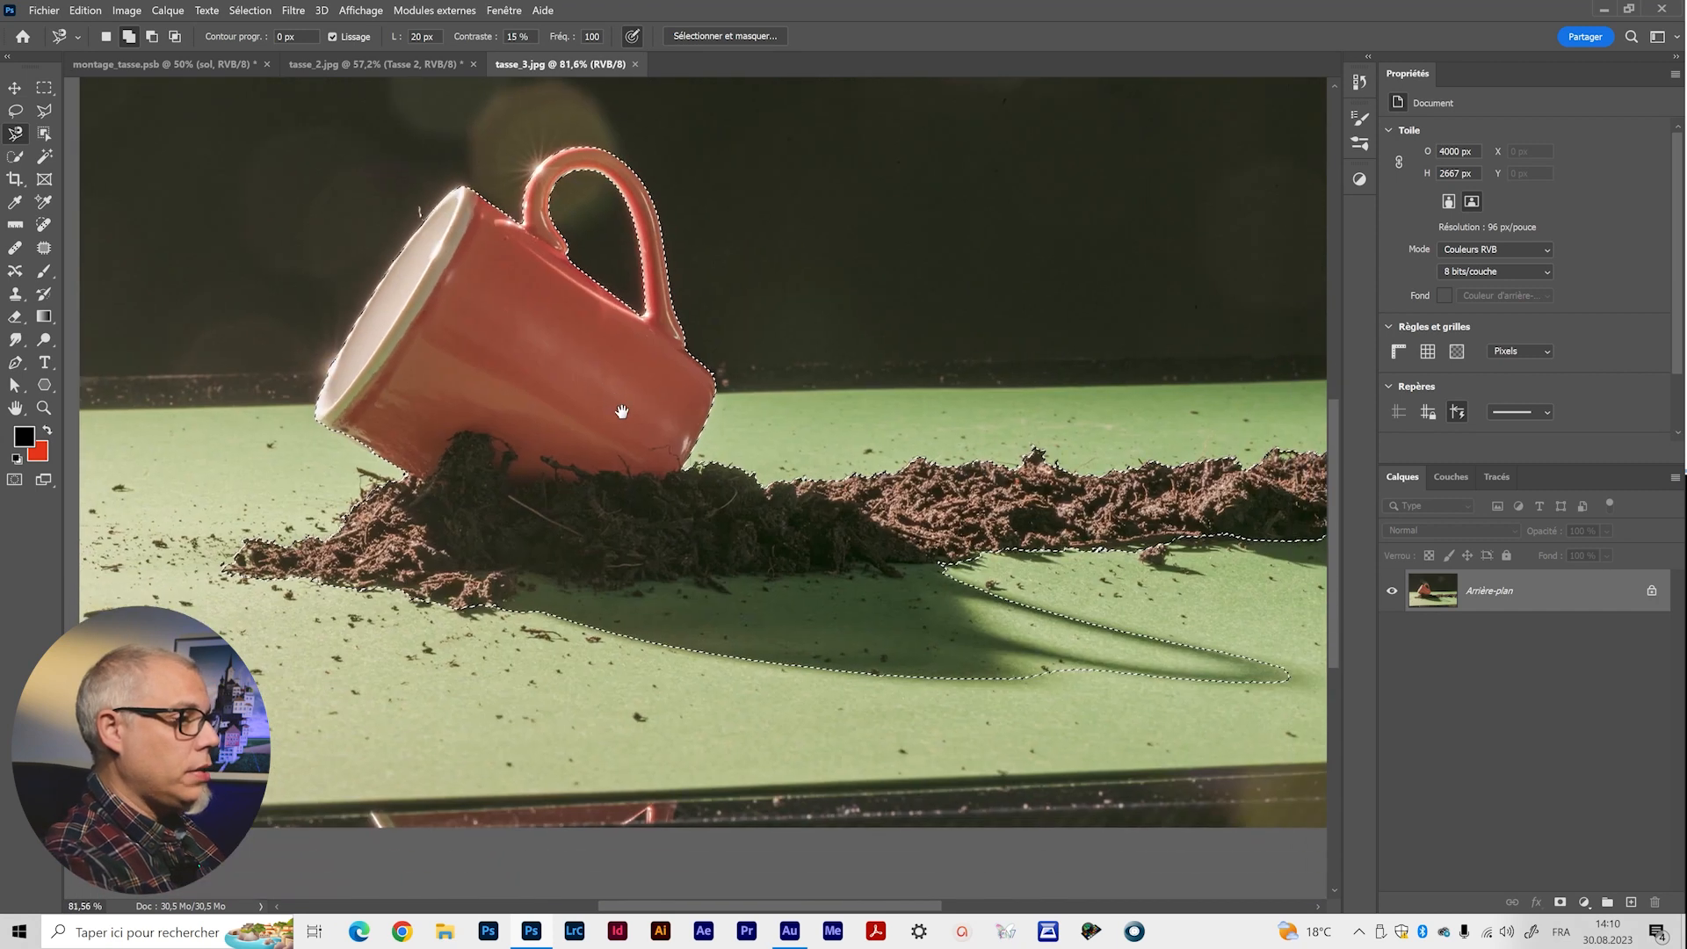
left_click_drag(835, 527, 745, 577)
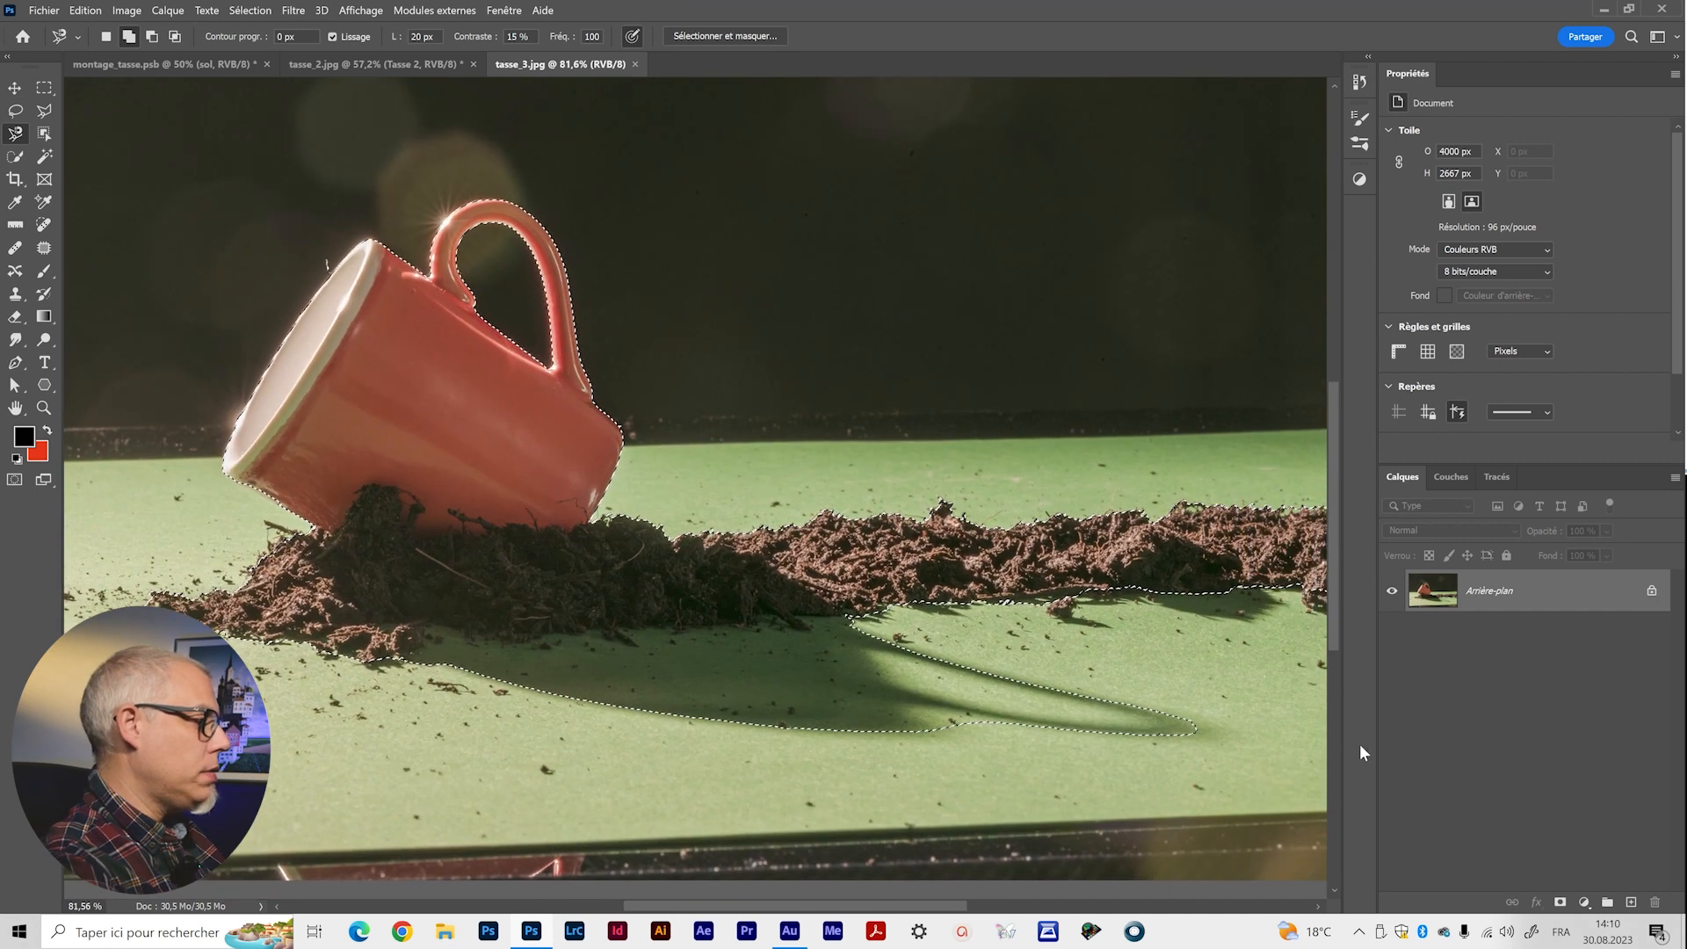
left_click(1657, 593)
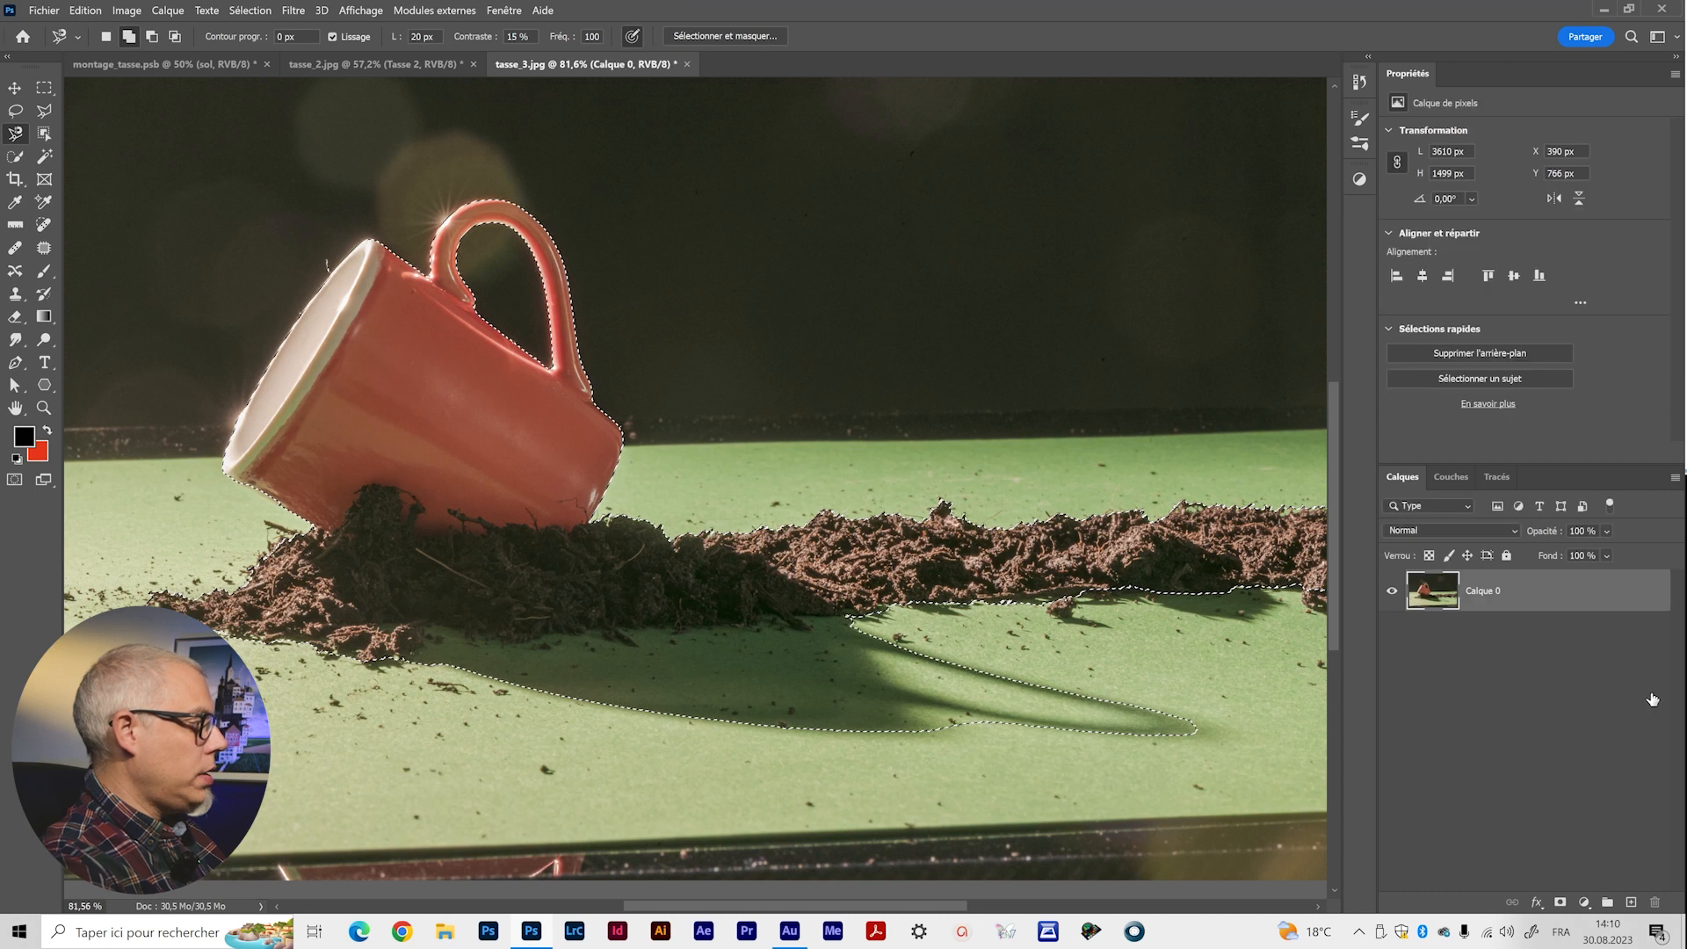
left_click(1560, 902)
Set the feather of the red mug's layer mask to 1 px.
left_click_drag(669, 710, 711, 646)
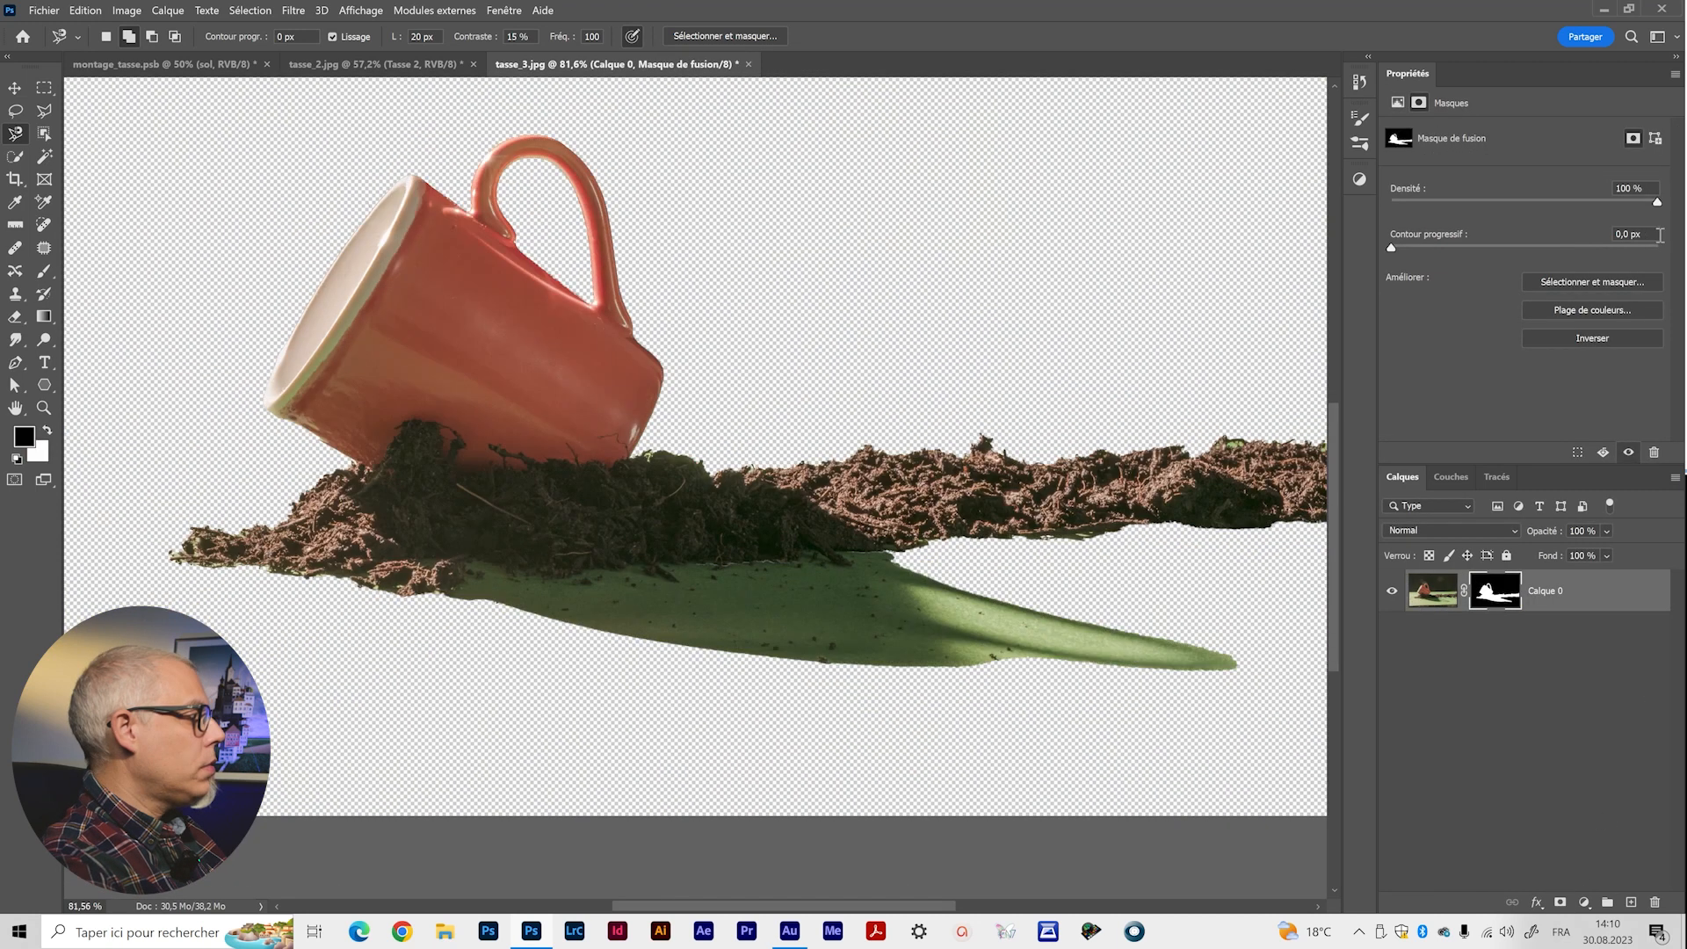
type("1")
key("Return")
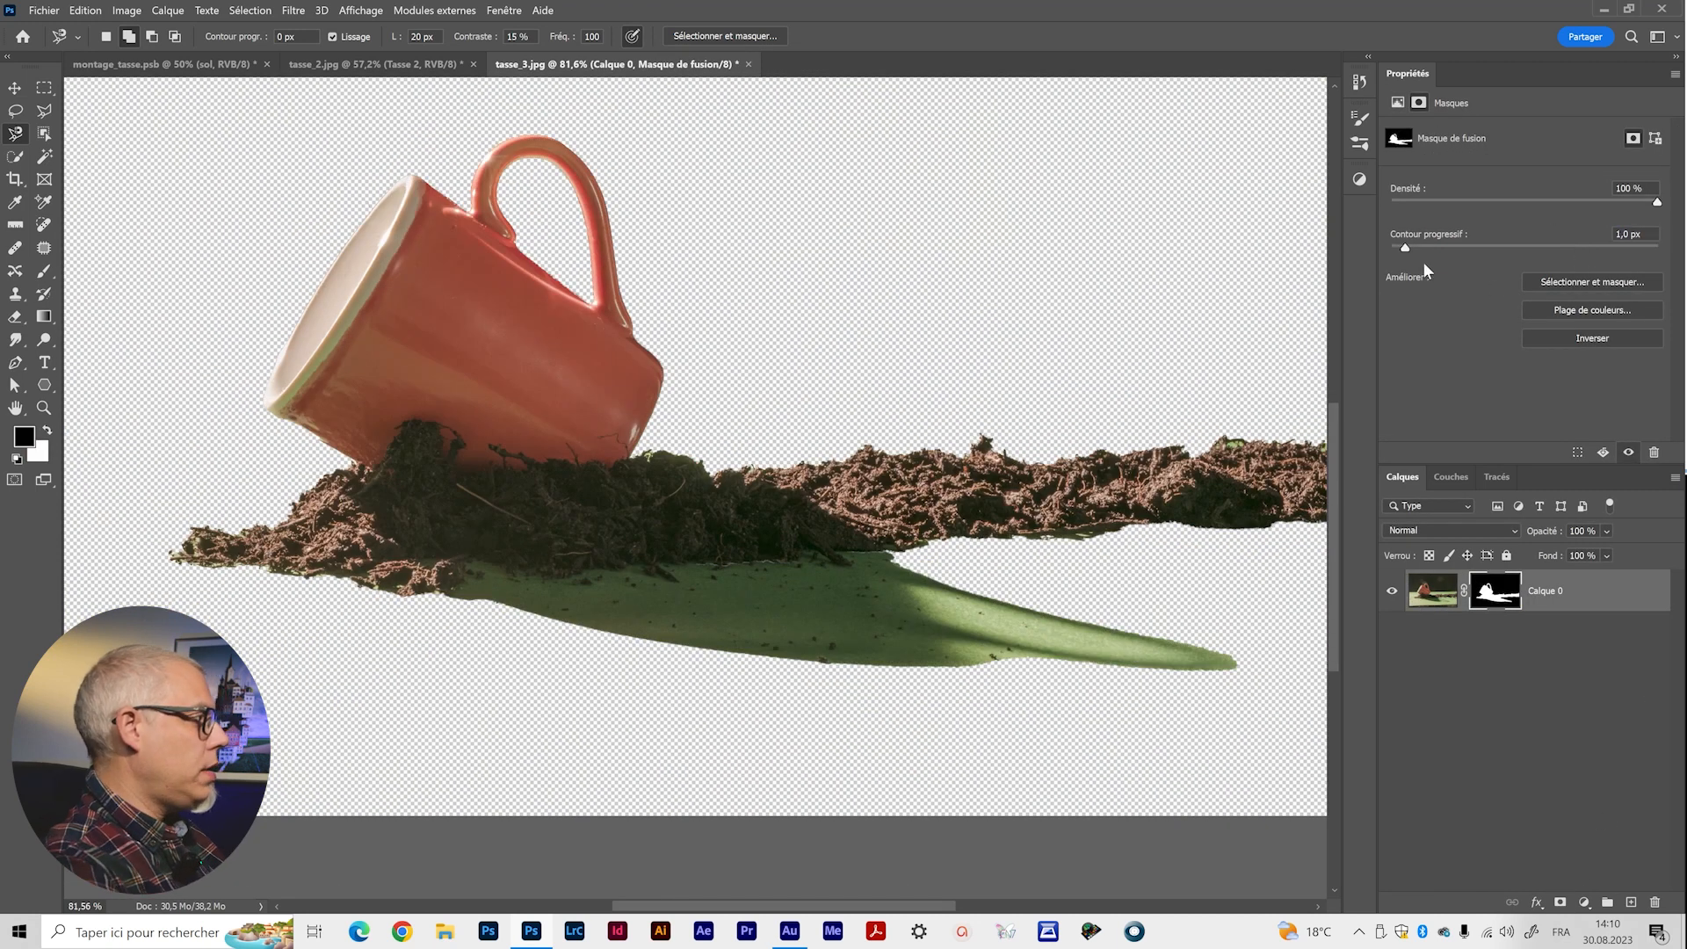
Rename the masked red mug layer as Tasse 3 and select it for transfer.
scroll(800, 472, "down", 3)
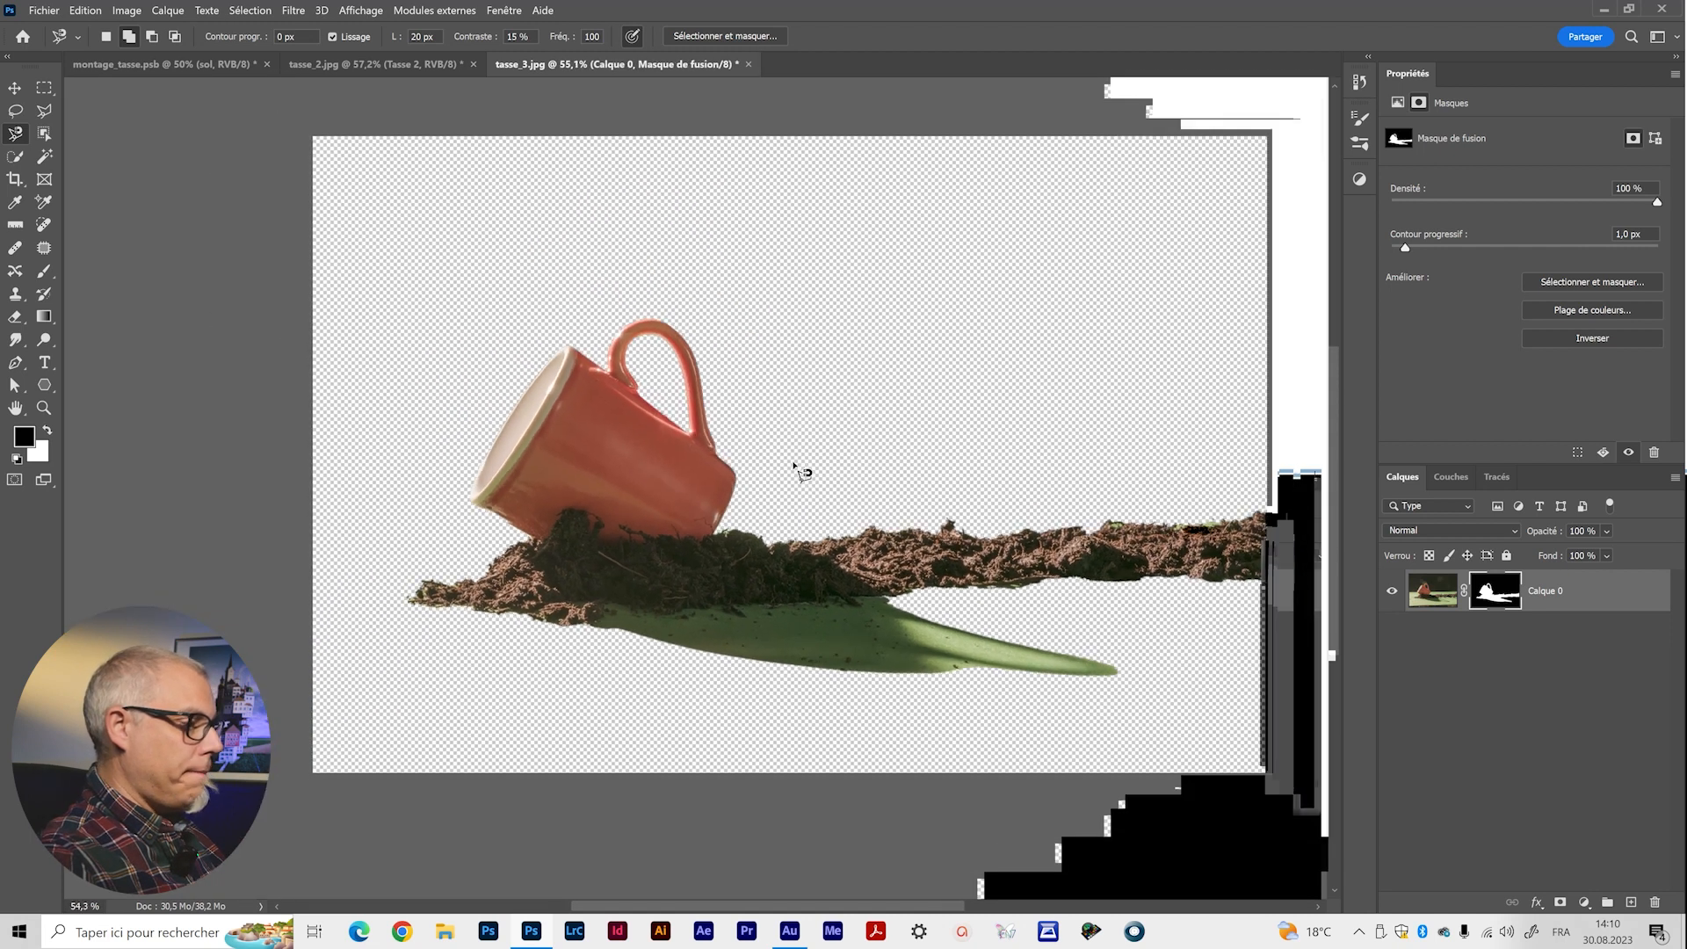
key("v")
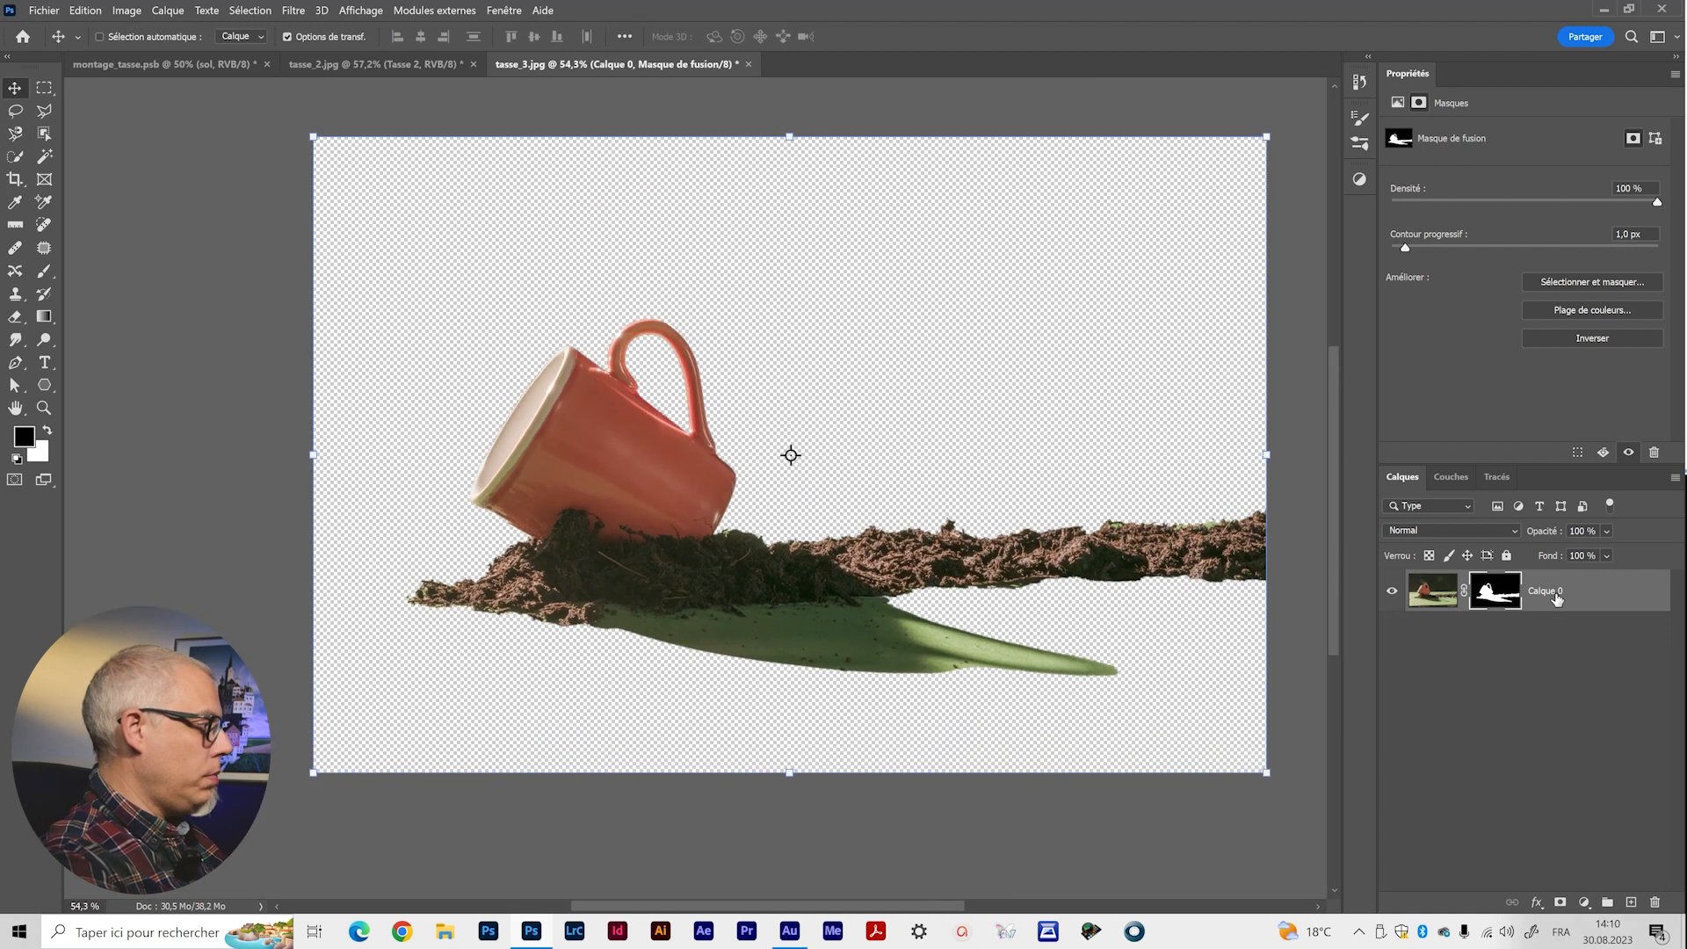
left_click(1557, 599)
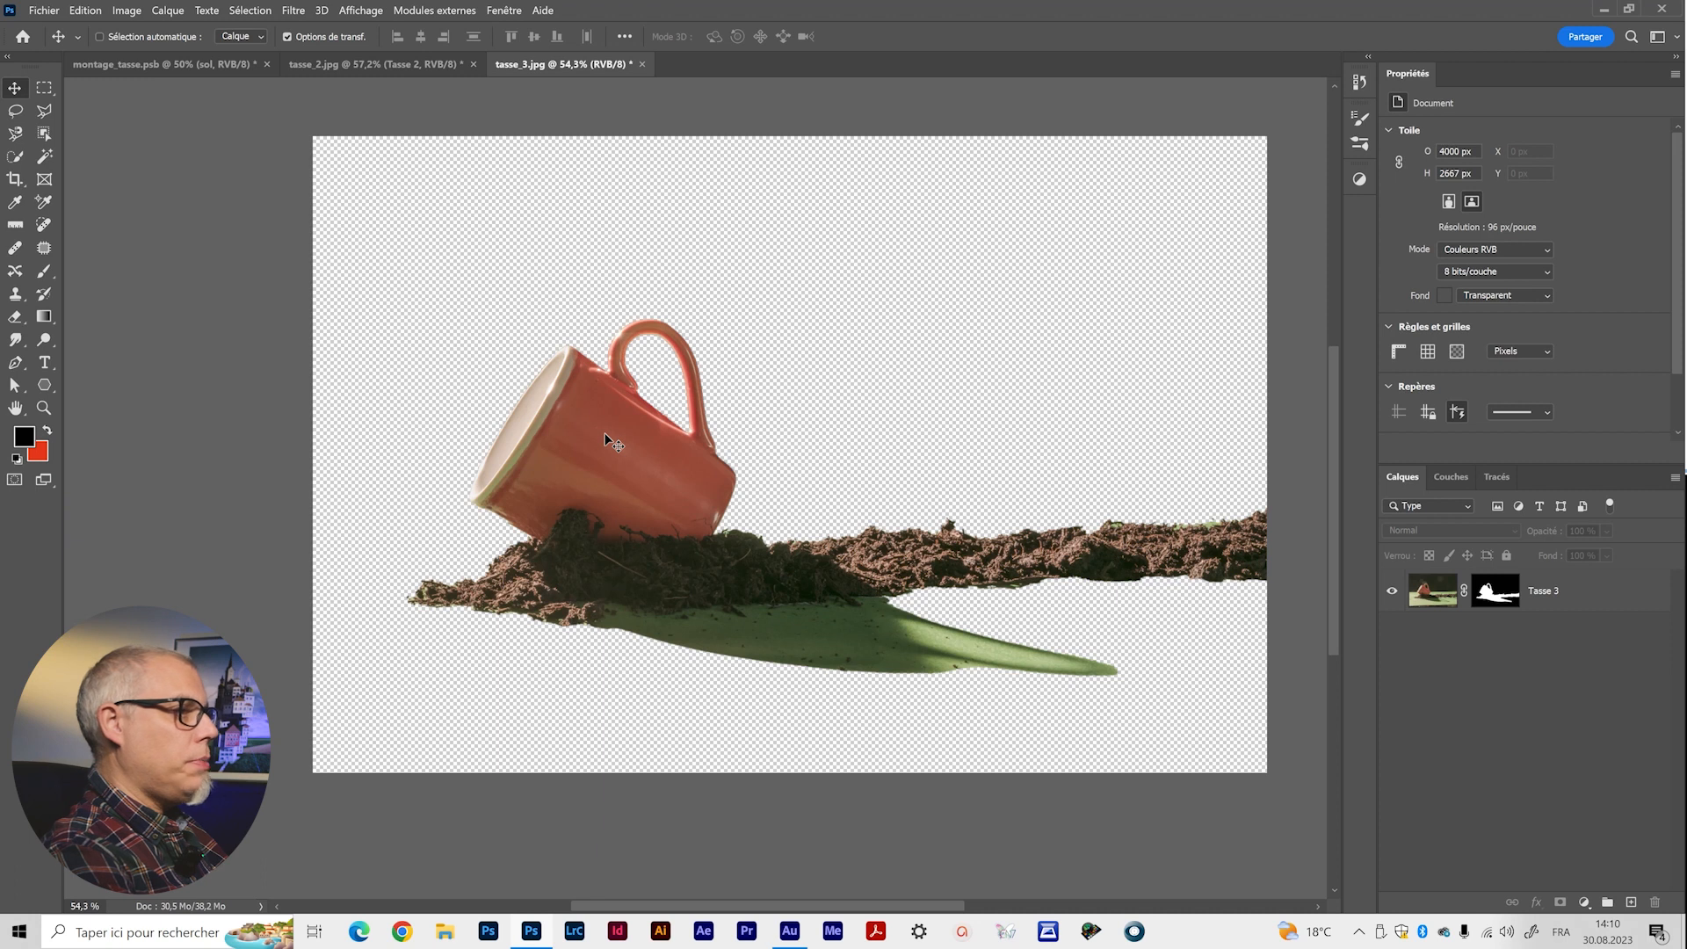
left_click(1622, 593)
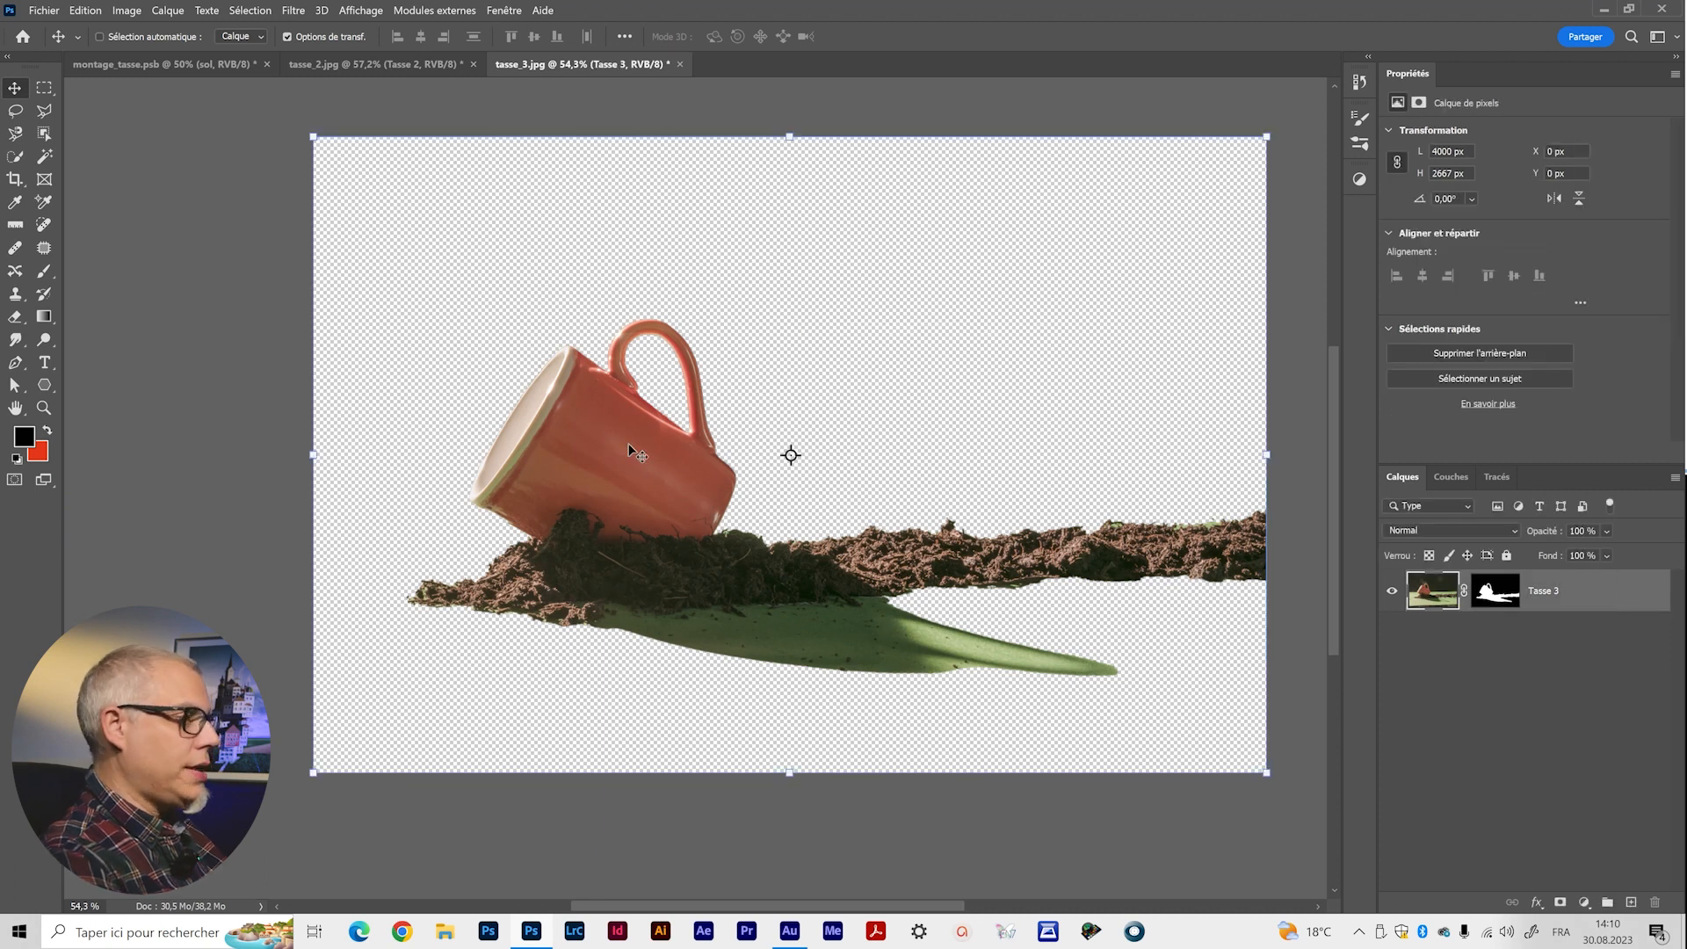
Copy the Tasse 3 layer into montage_tasse.psb below Tasse 2, scaled to 32.67% and placed behind the green mug near the horizon.
left_click_drag(607, 466, 154, 64)
left_click_drag(403, 278, 425, 327)
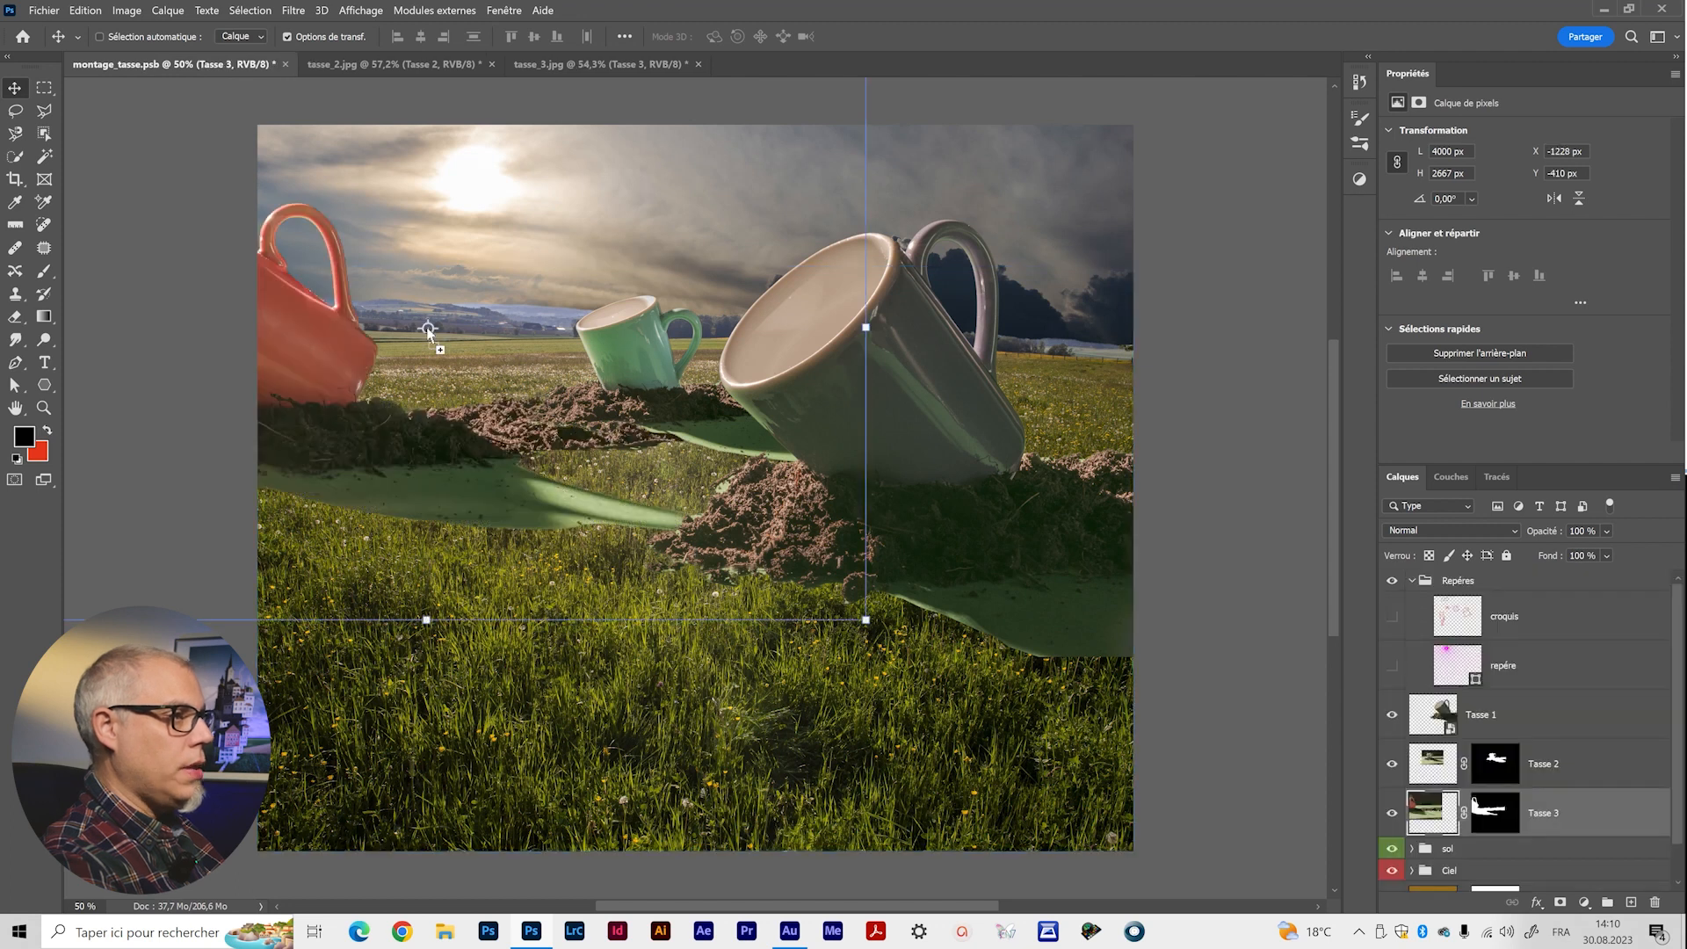
left_click_drag(866, 334, 313, 264)
left_click_drag(313, 327, 653, 333)
mouse_move(528, 359)
left_mouse_down()
mouse_move(517, 372)
mouse_move(531, 364)
left_mouse_up()
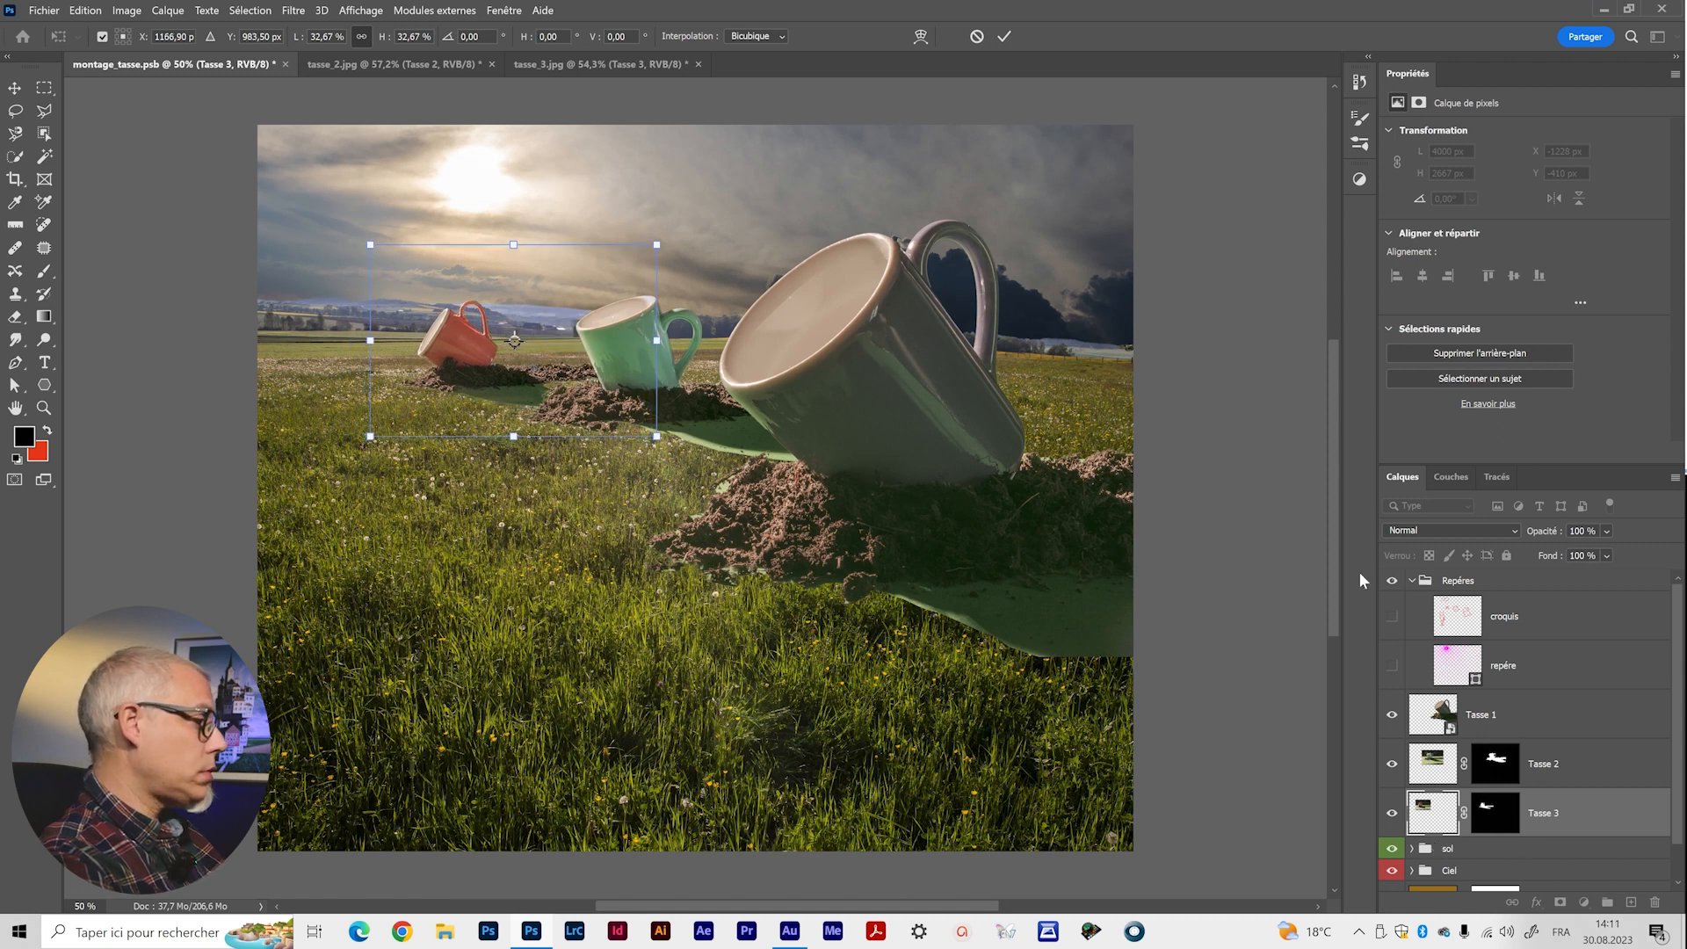
Check the red mug against the repère light-ray guide, hide the guide, and shift the red and green mugs slightly toward the big mug.
left_click(1395, 667)
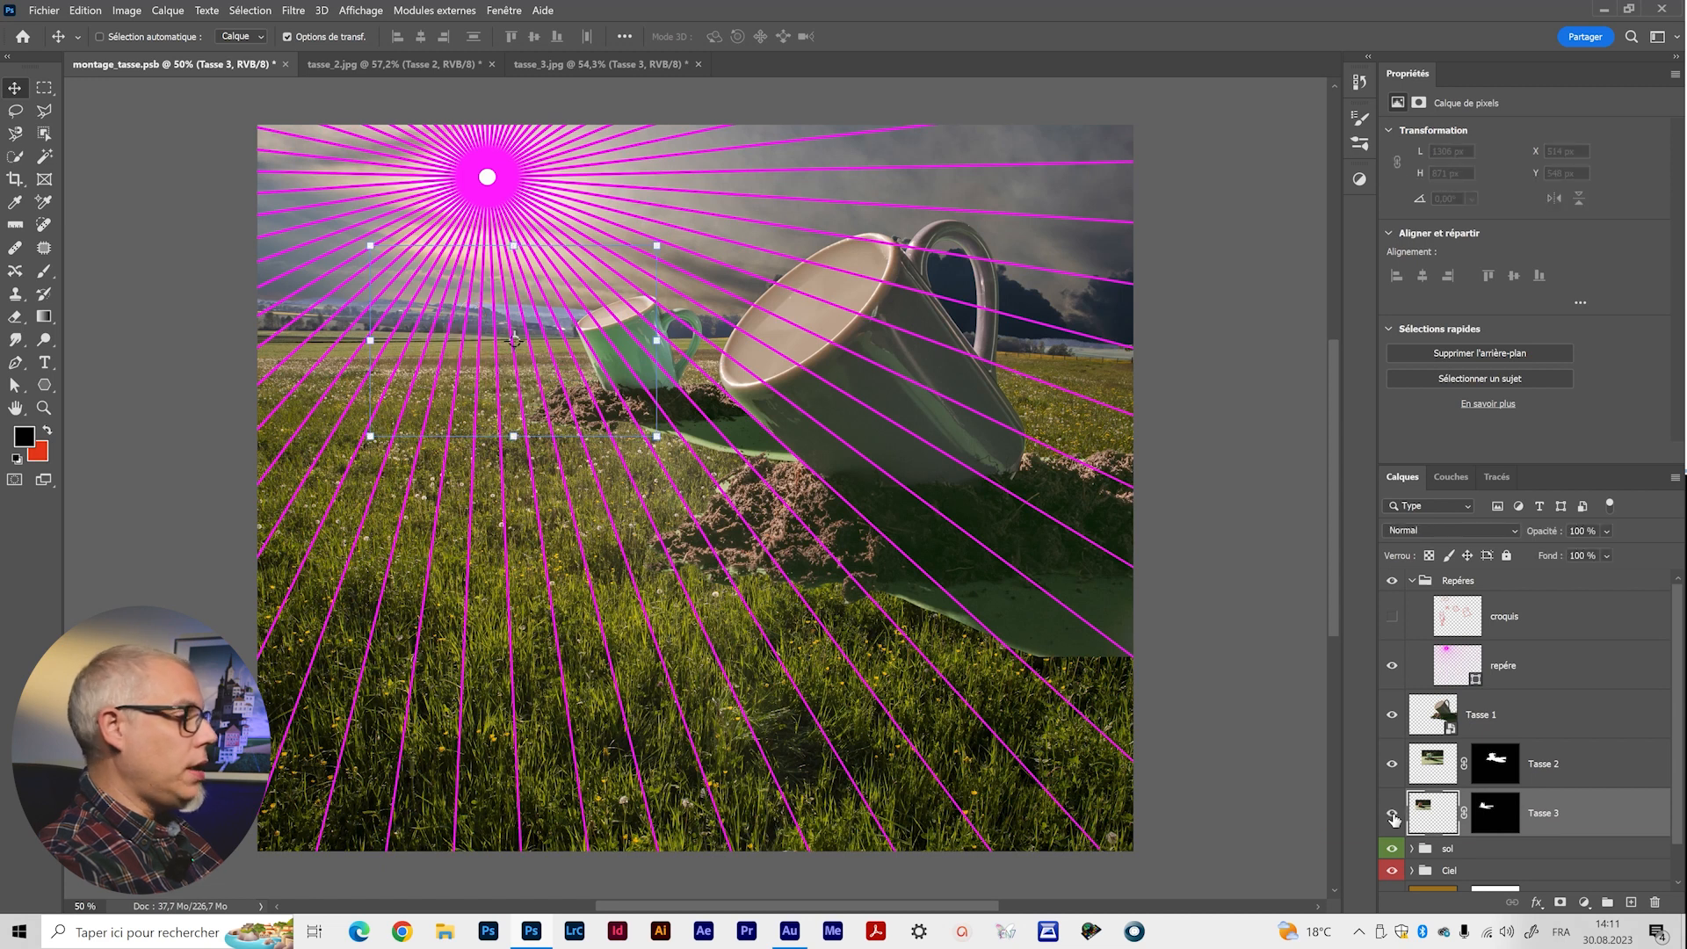
left_click(1392, 665)
left_click_drag(465, 337, 629, 350)
left_click(1579, 763)
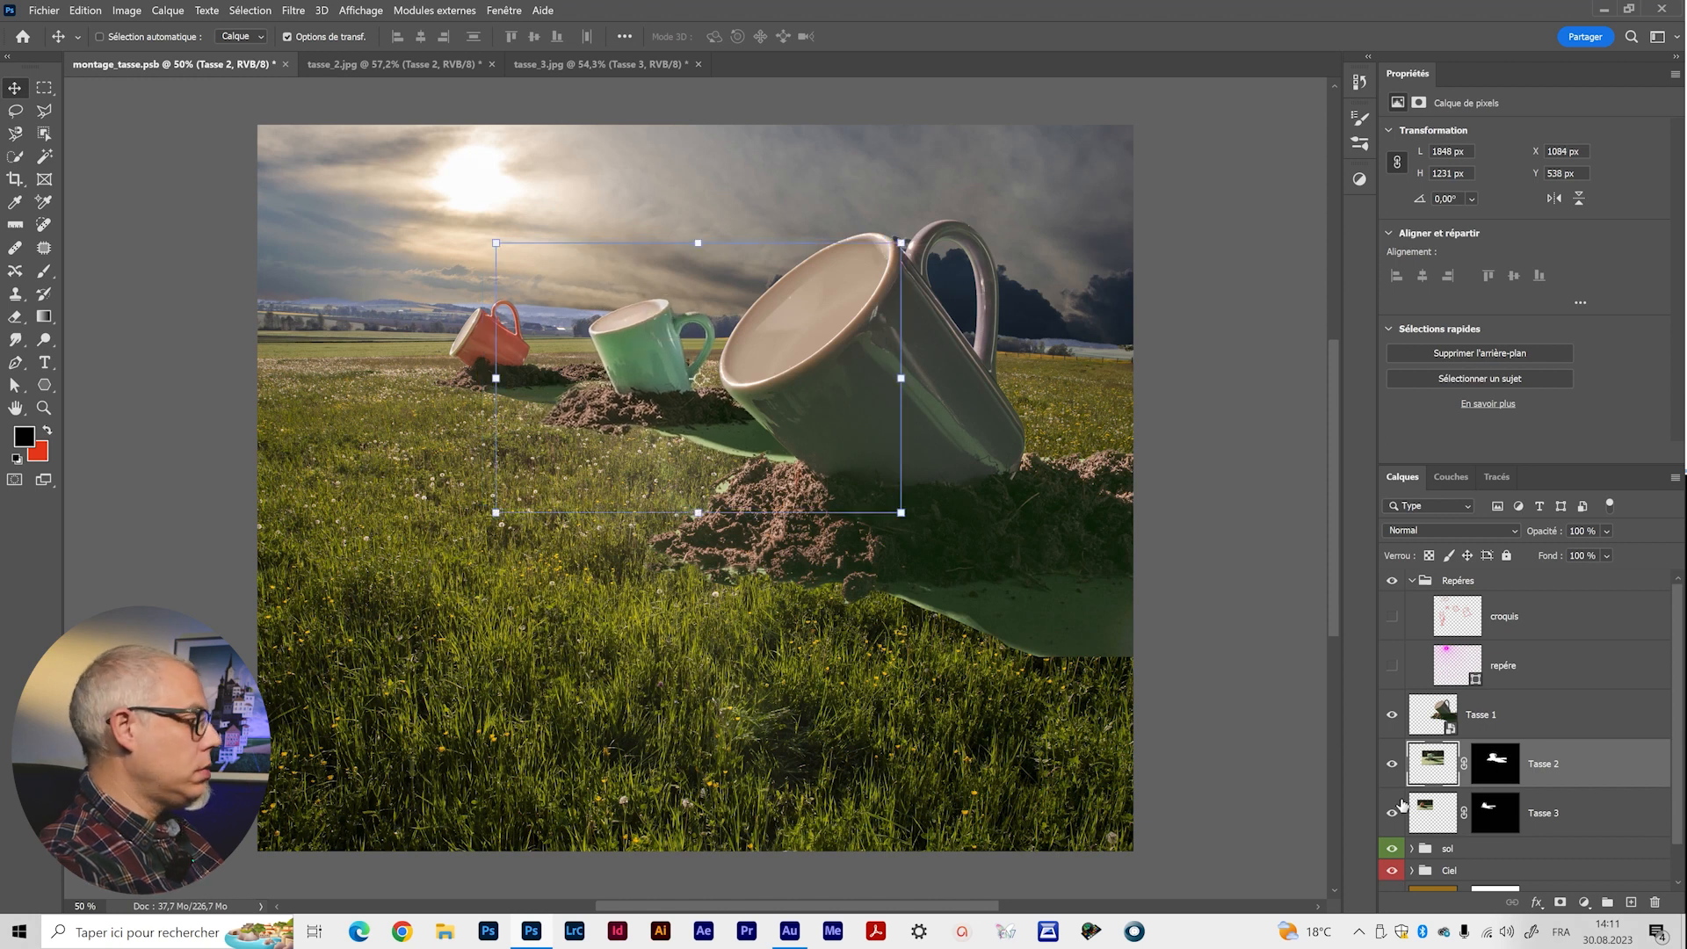
Group the Tasse 1, Tasse 2 and Tasse 3 layers, name the group Tasses and give it the violet colour label.
left_click(1485, 717)
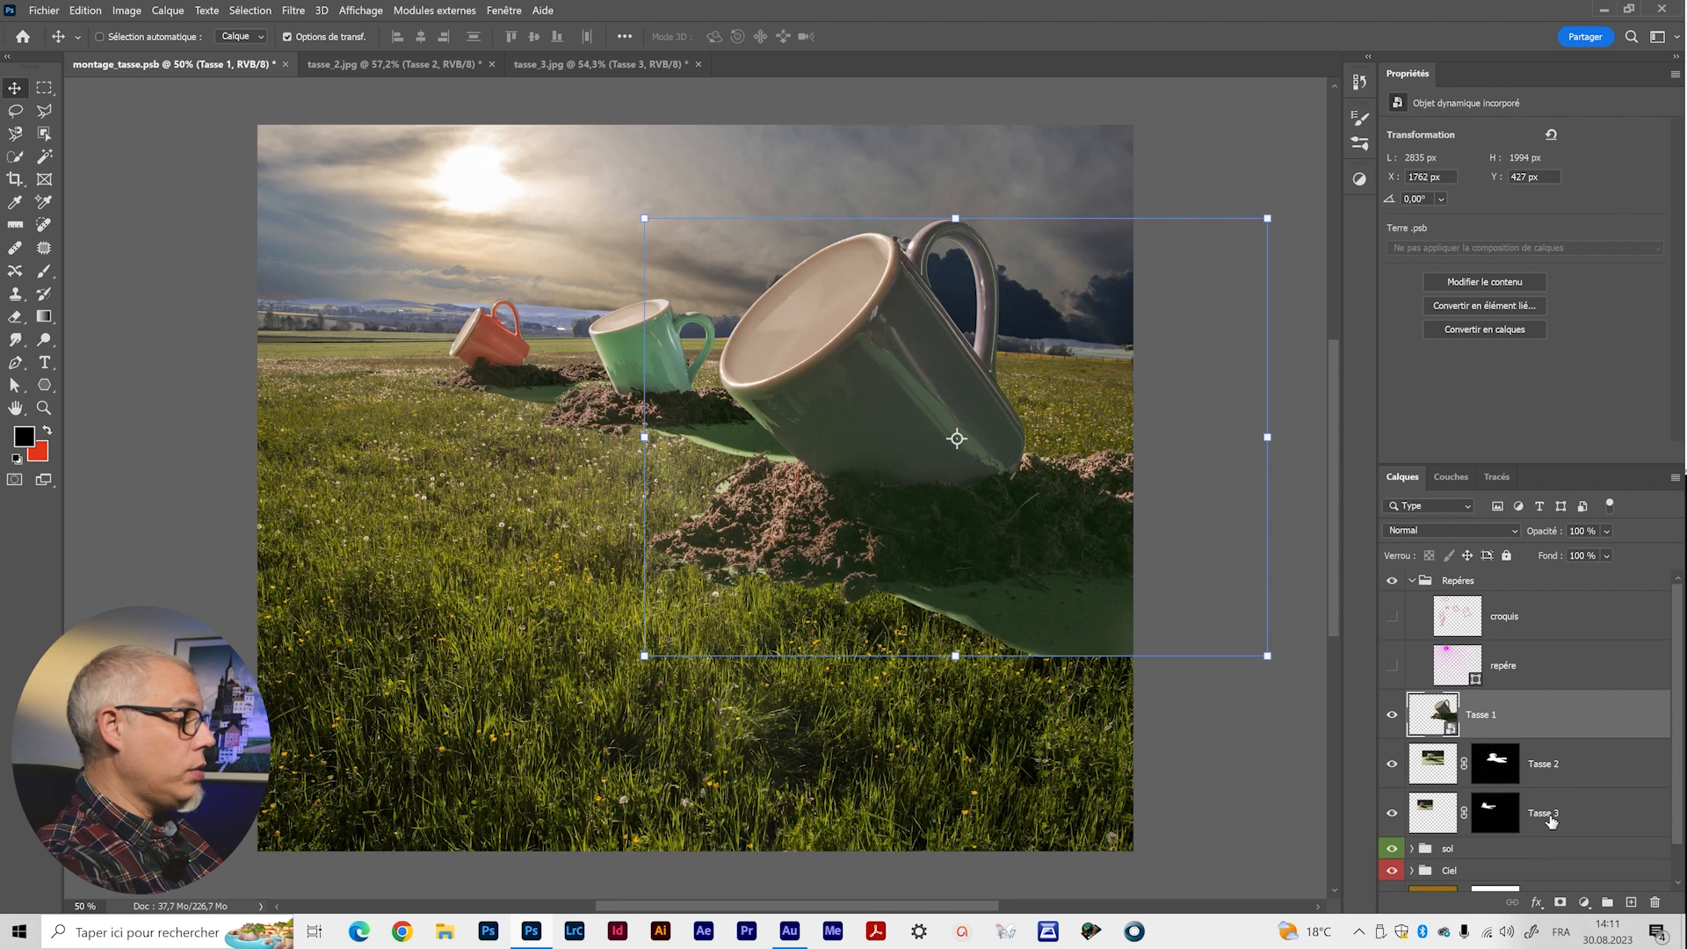
left_click(1588, 768, "shift")
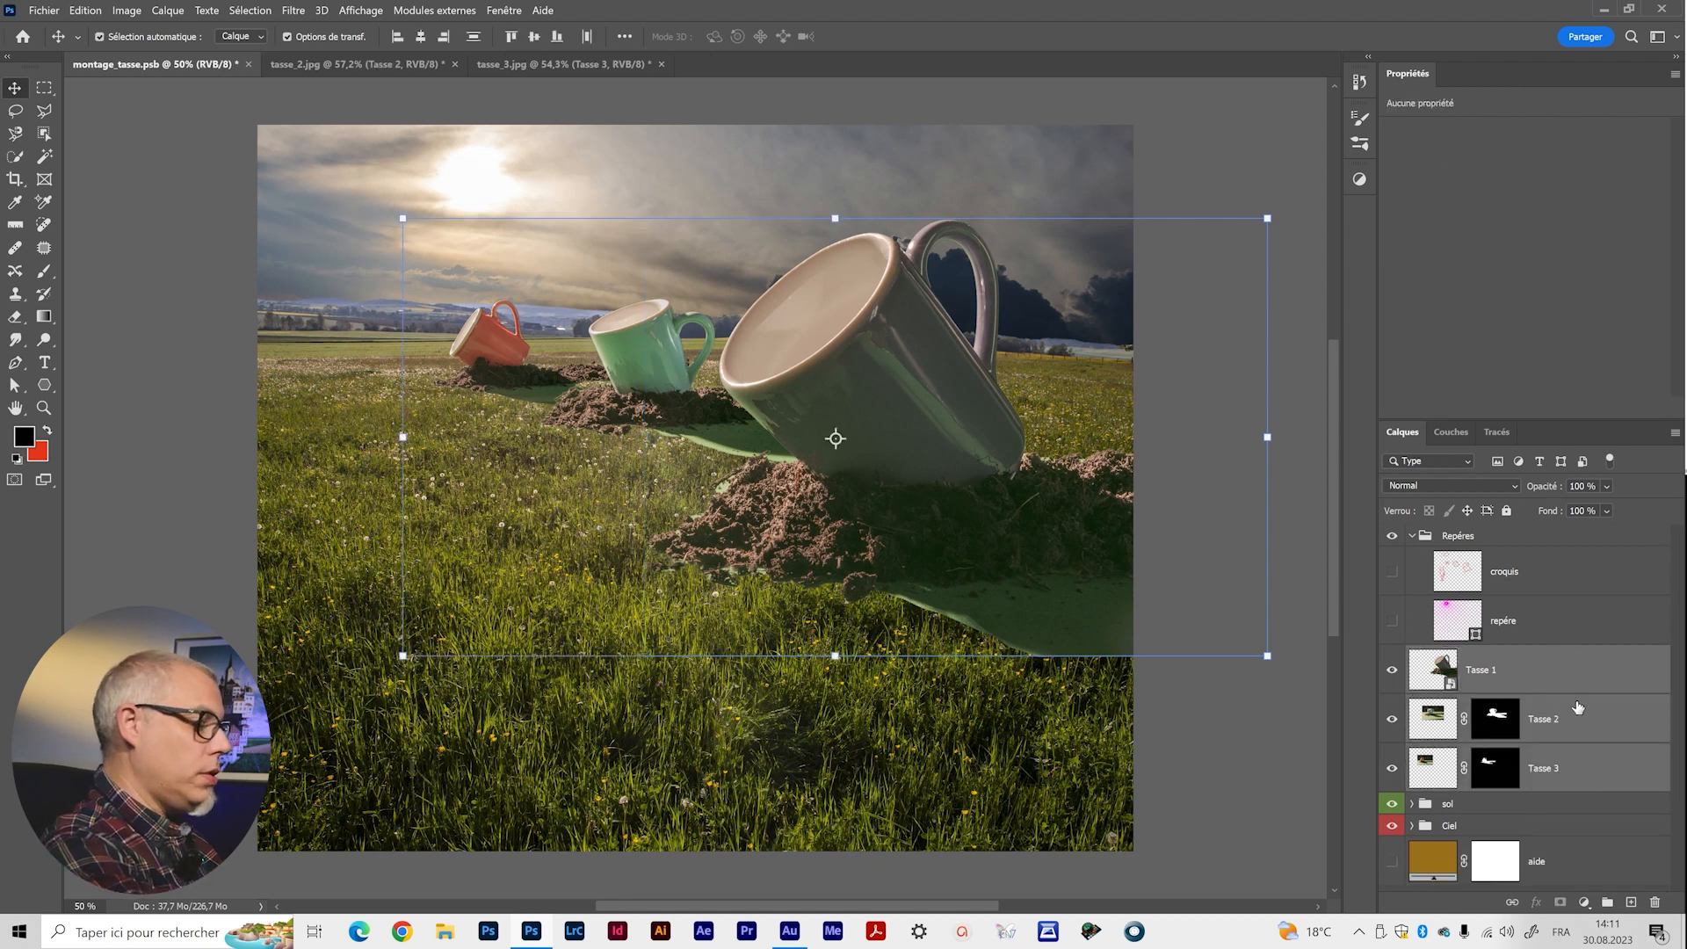
key("ctrl+g")
double_click(1470, 656)
type("Tasses")
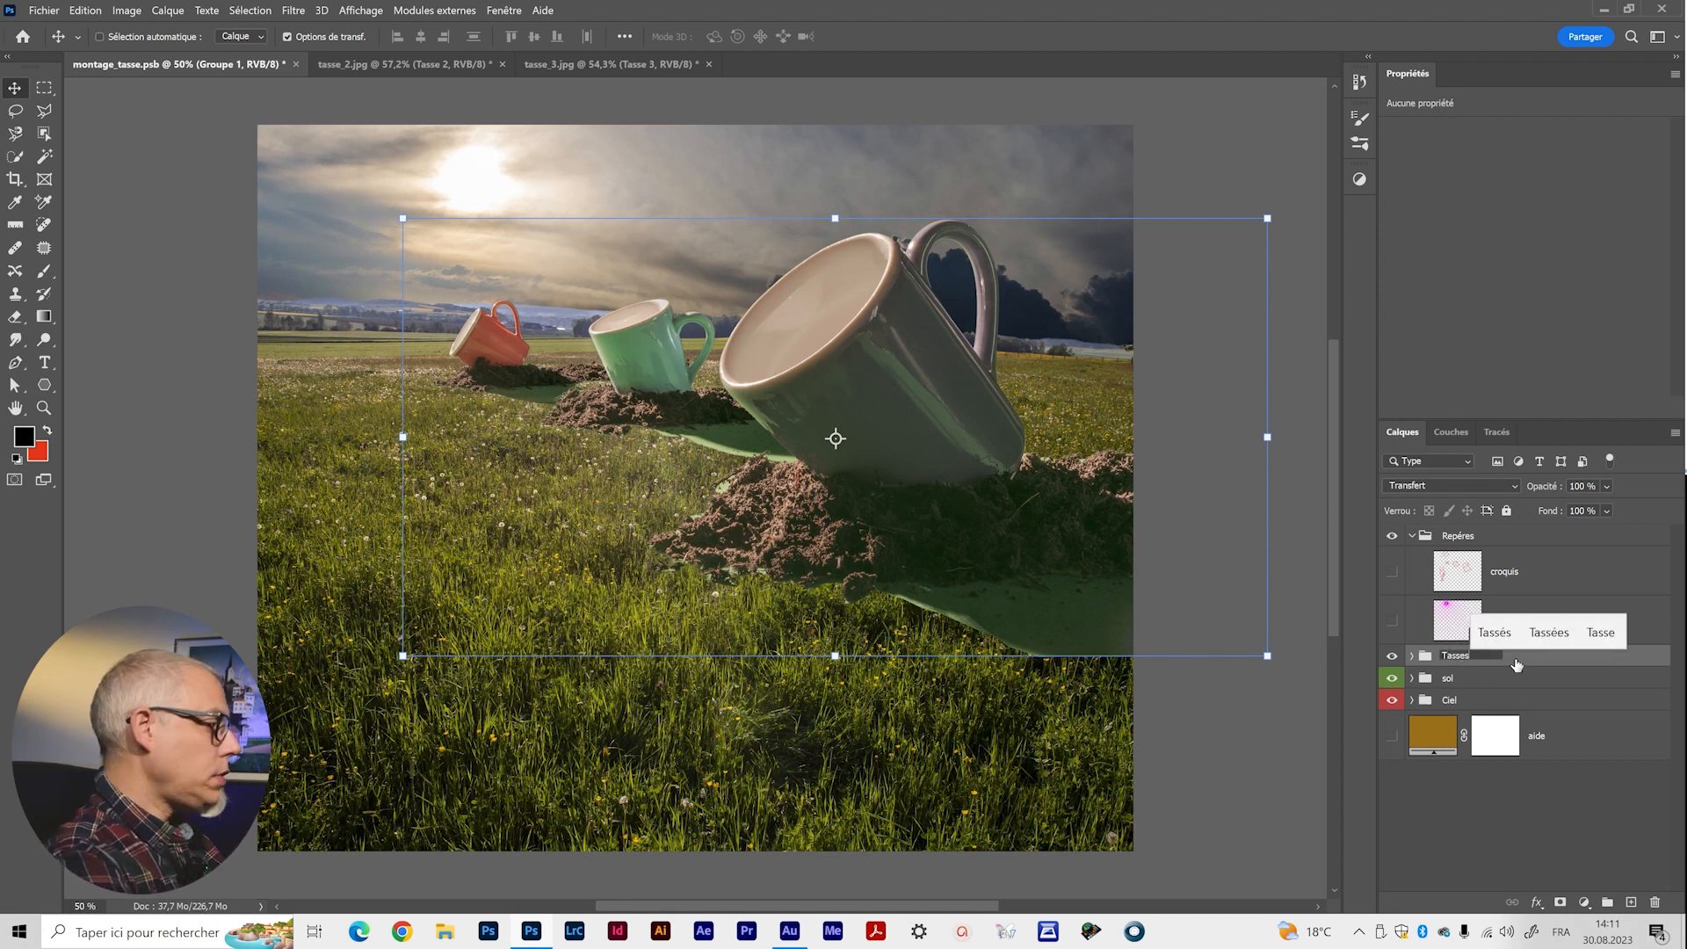
key("Return")
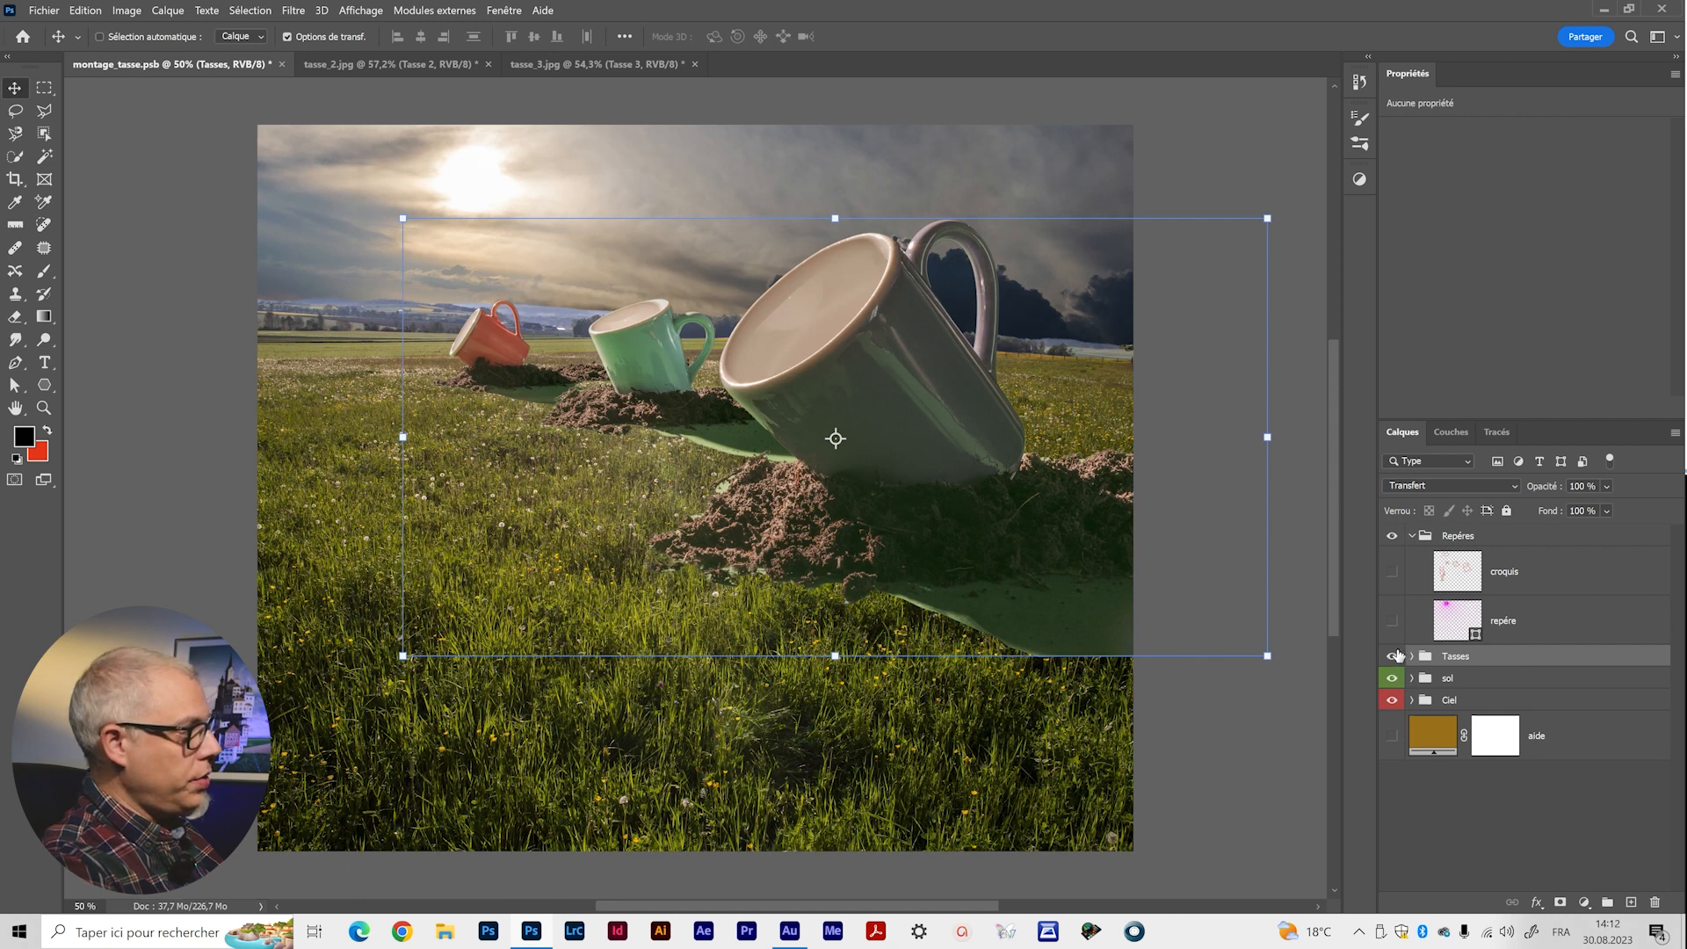
right_click(1397, 654)
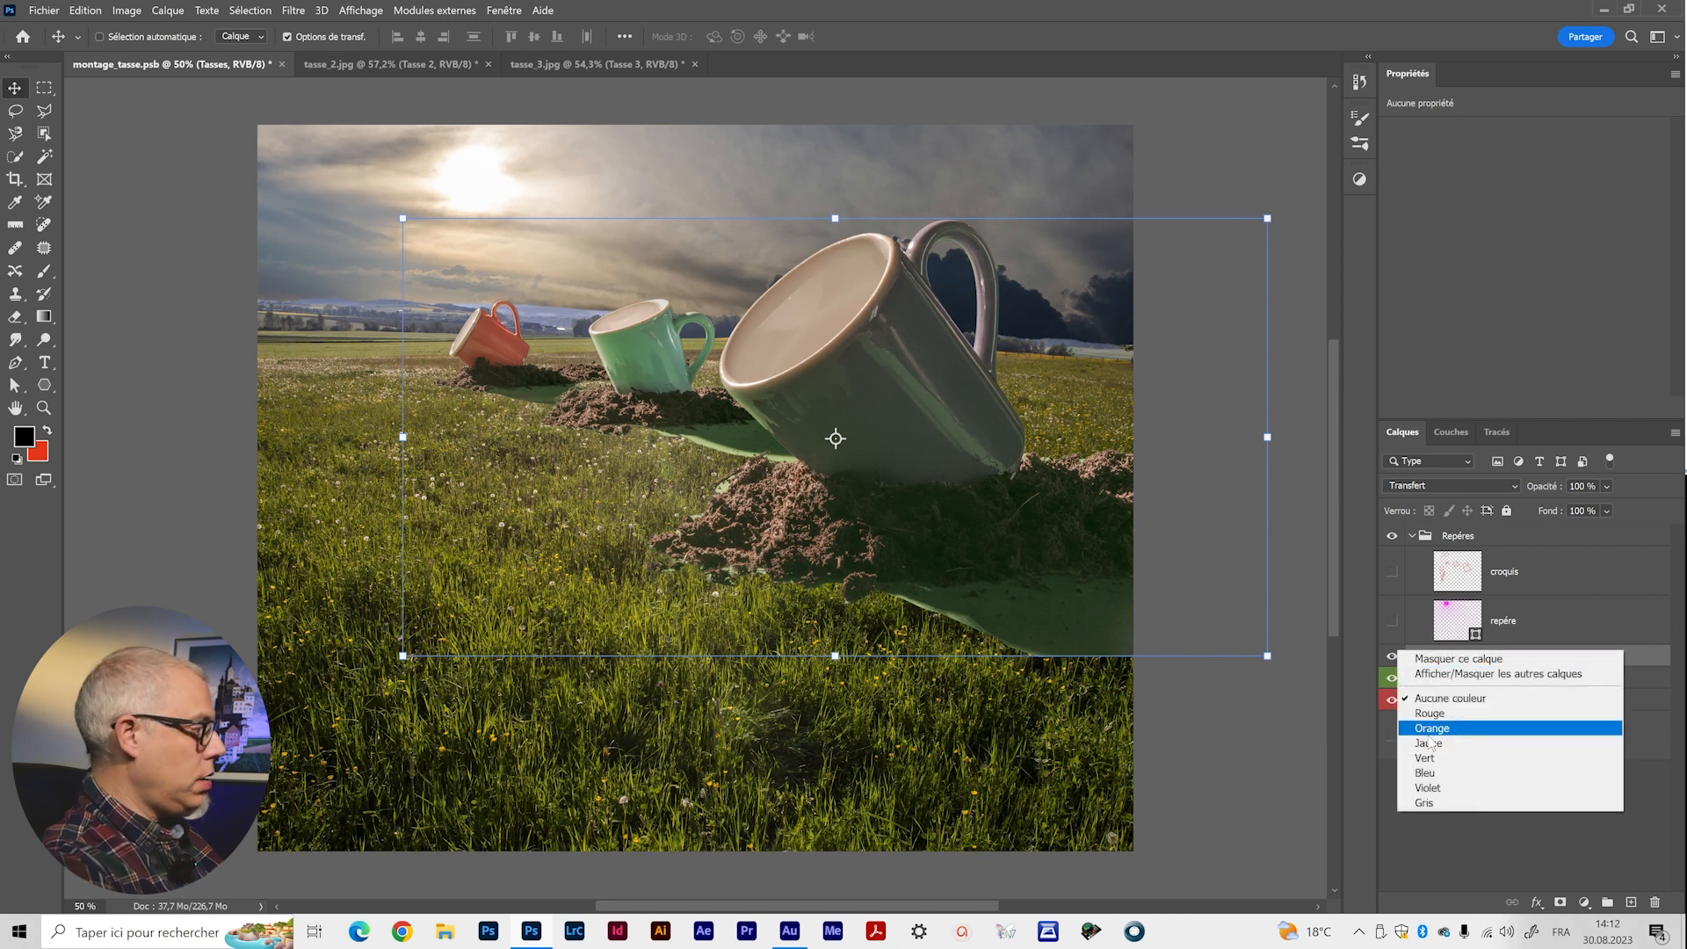
left_click(1428, 787)
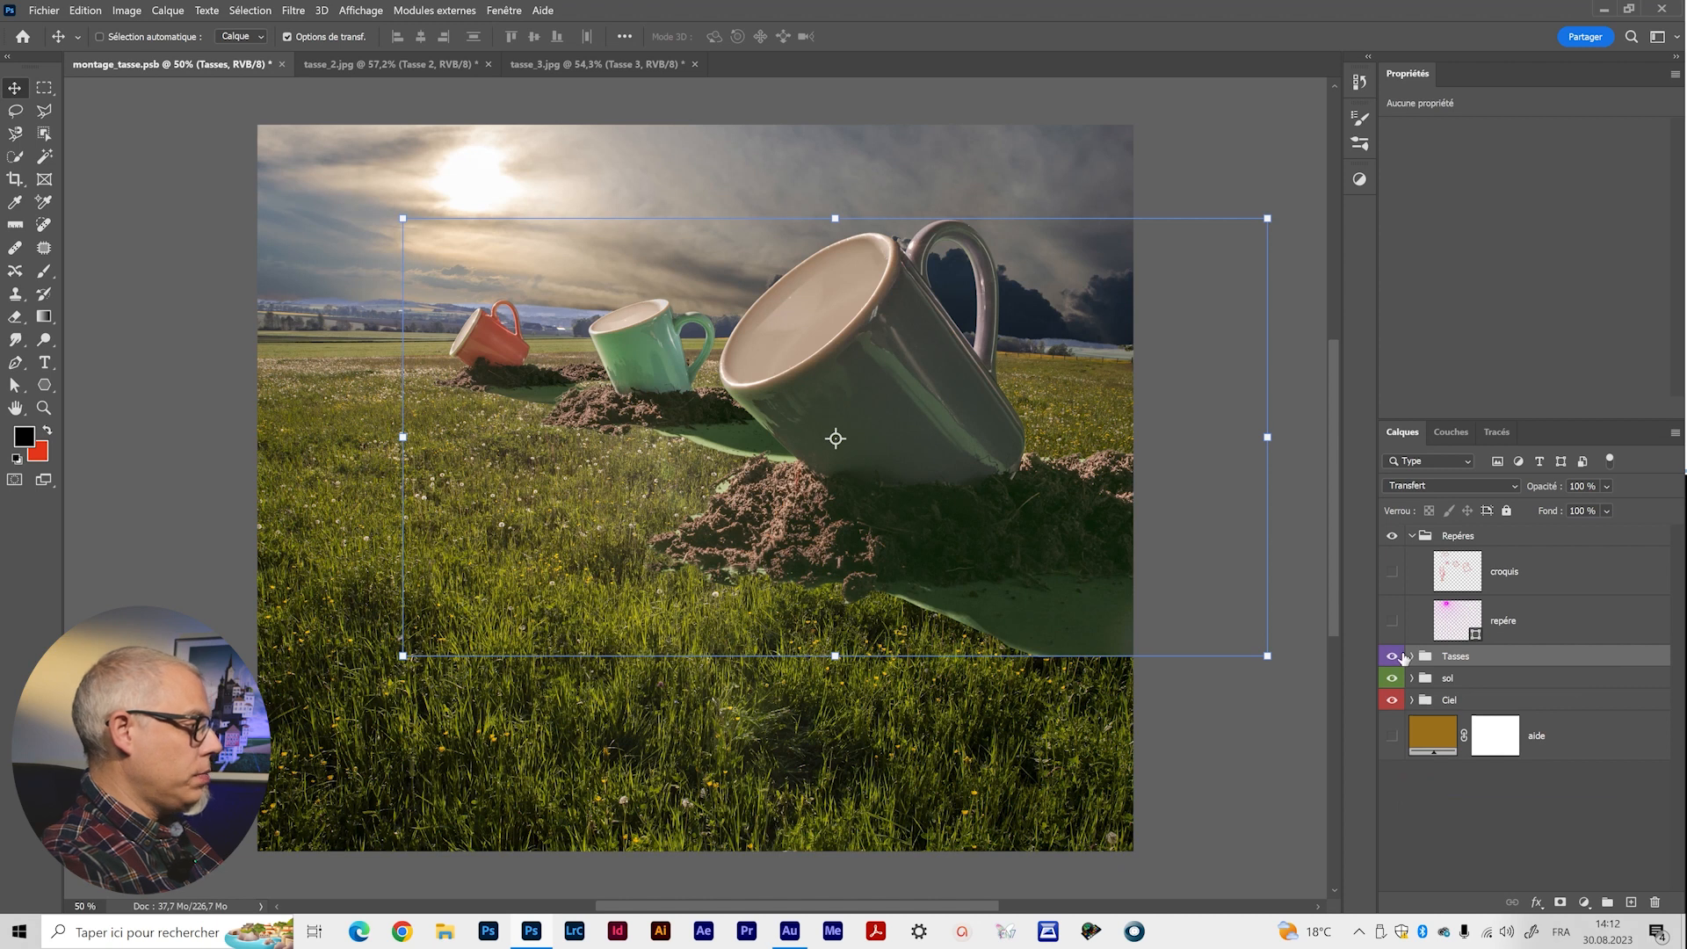
Expand the Ciel, sol and Tasses groups to reveal all the layers of the montage.
left_click(1411, 701)
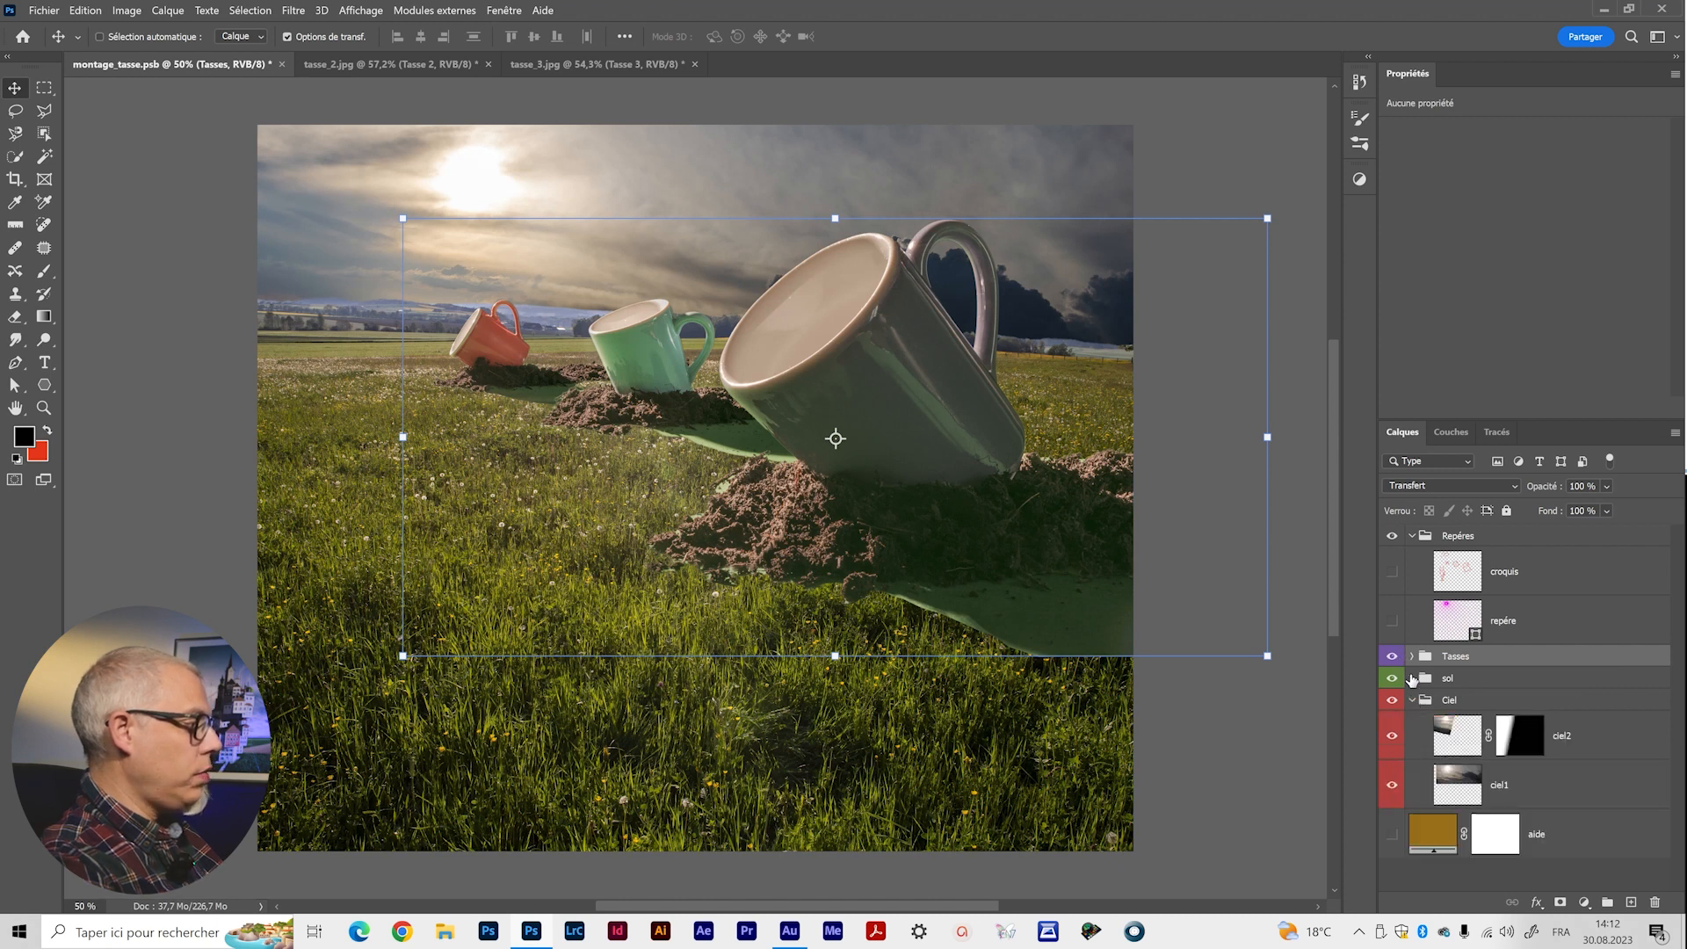
left_click(1412, 678)
left_click(1412, 657)
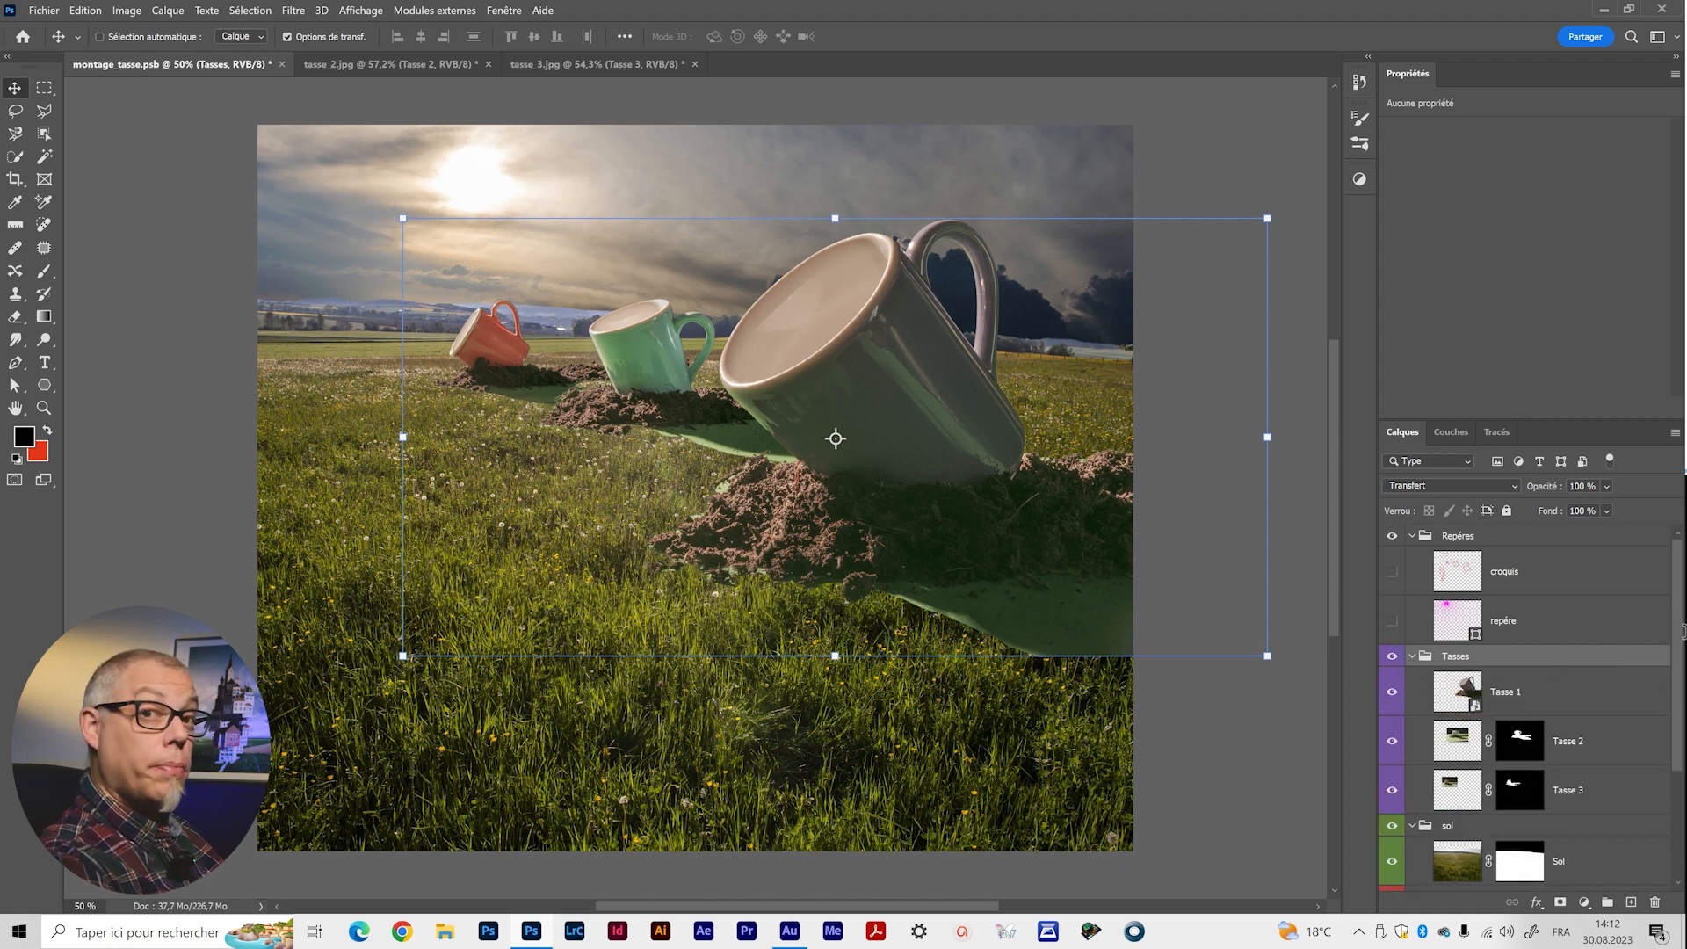
scroll(1393, 736, "down", 3)
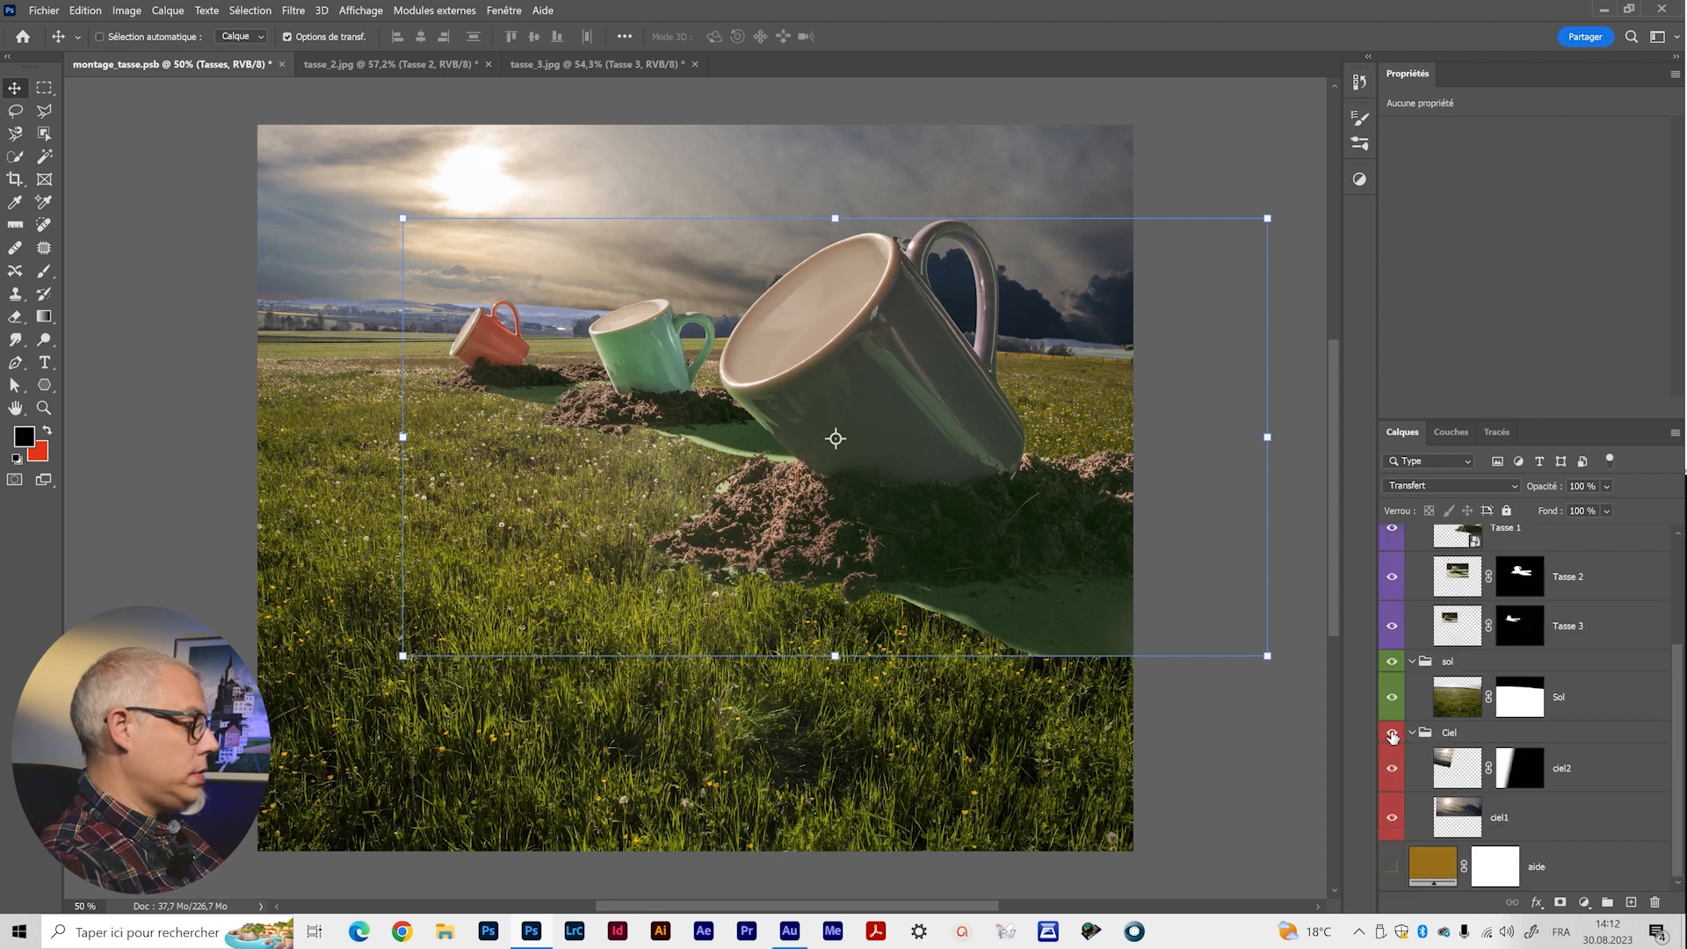
Isolate the ciel1 layer, then redisplay the ciel2 and Sol layers one at a time to review how the background is built.
left_click(1393, 817, "alt")
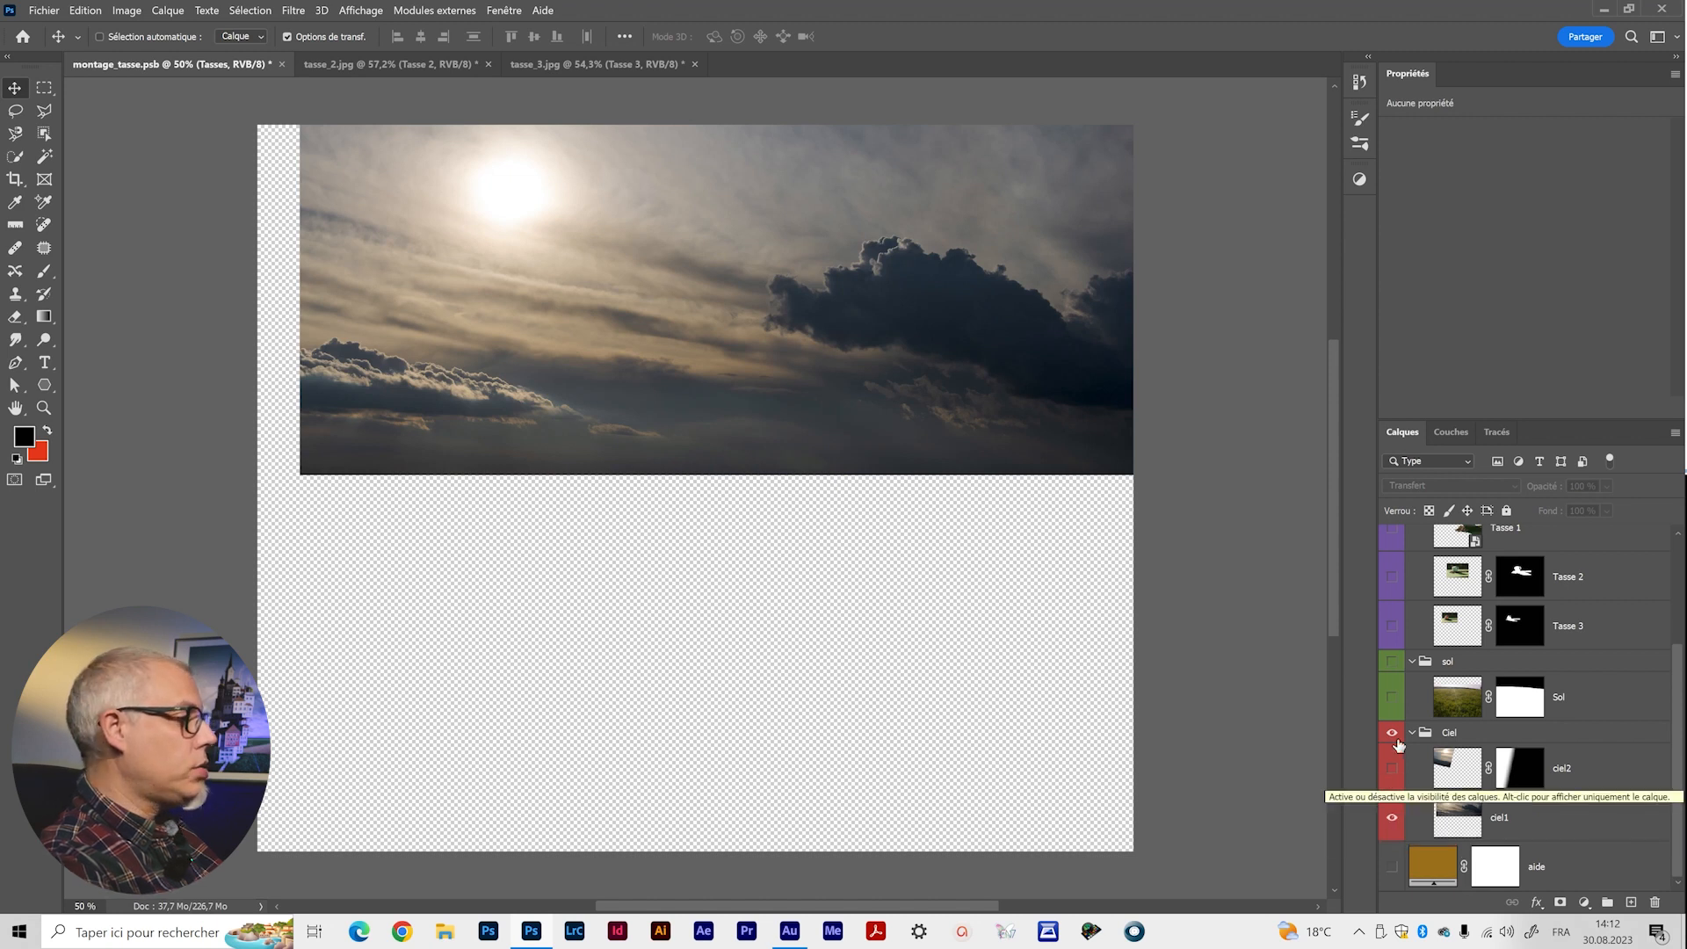
left_click(1406, 614)
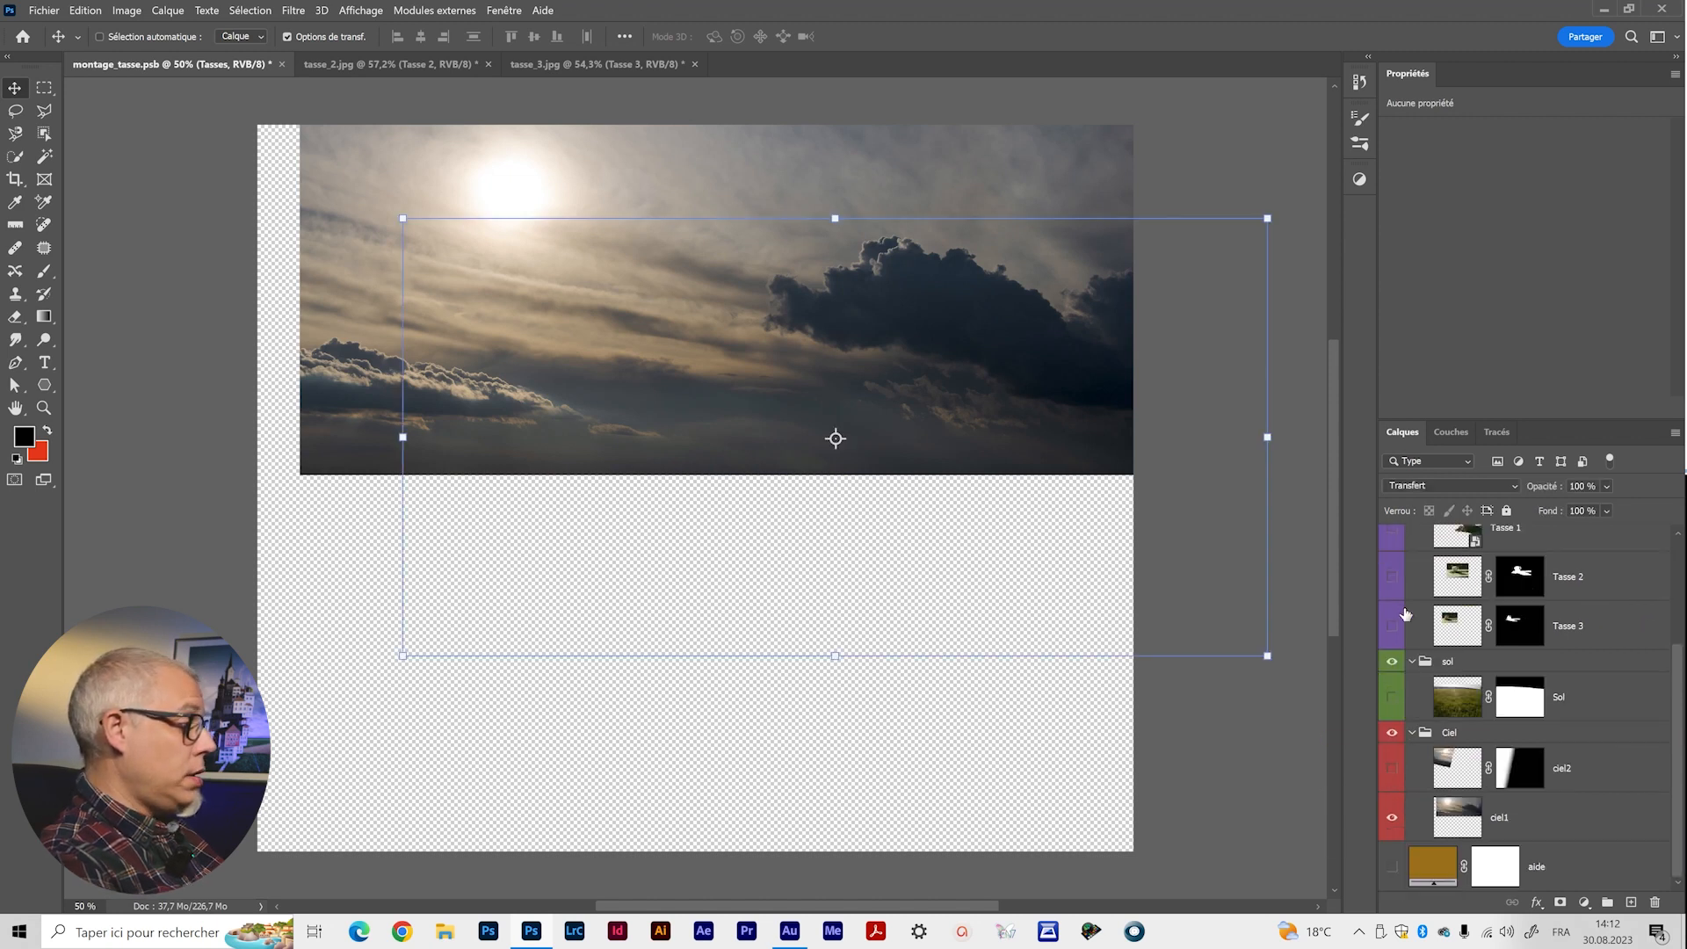
left_click(1586, 825)
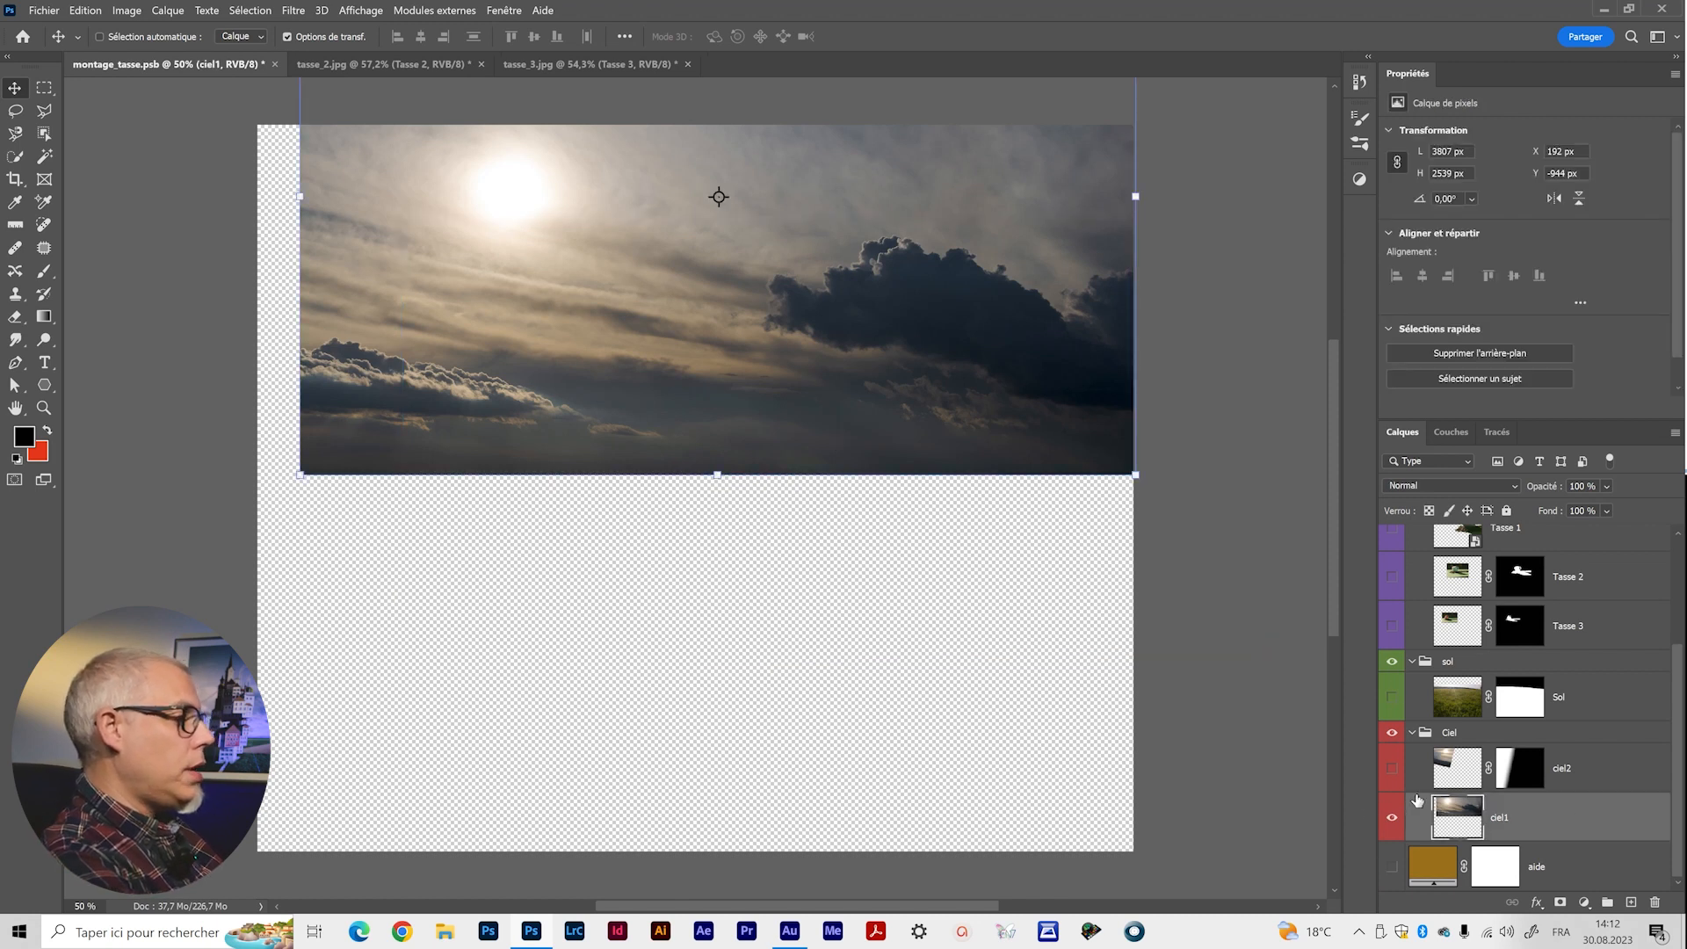
left_click(1393, 767)
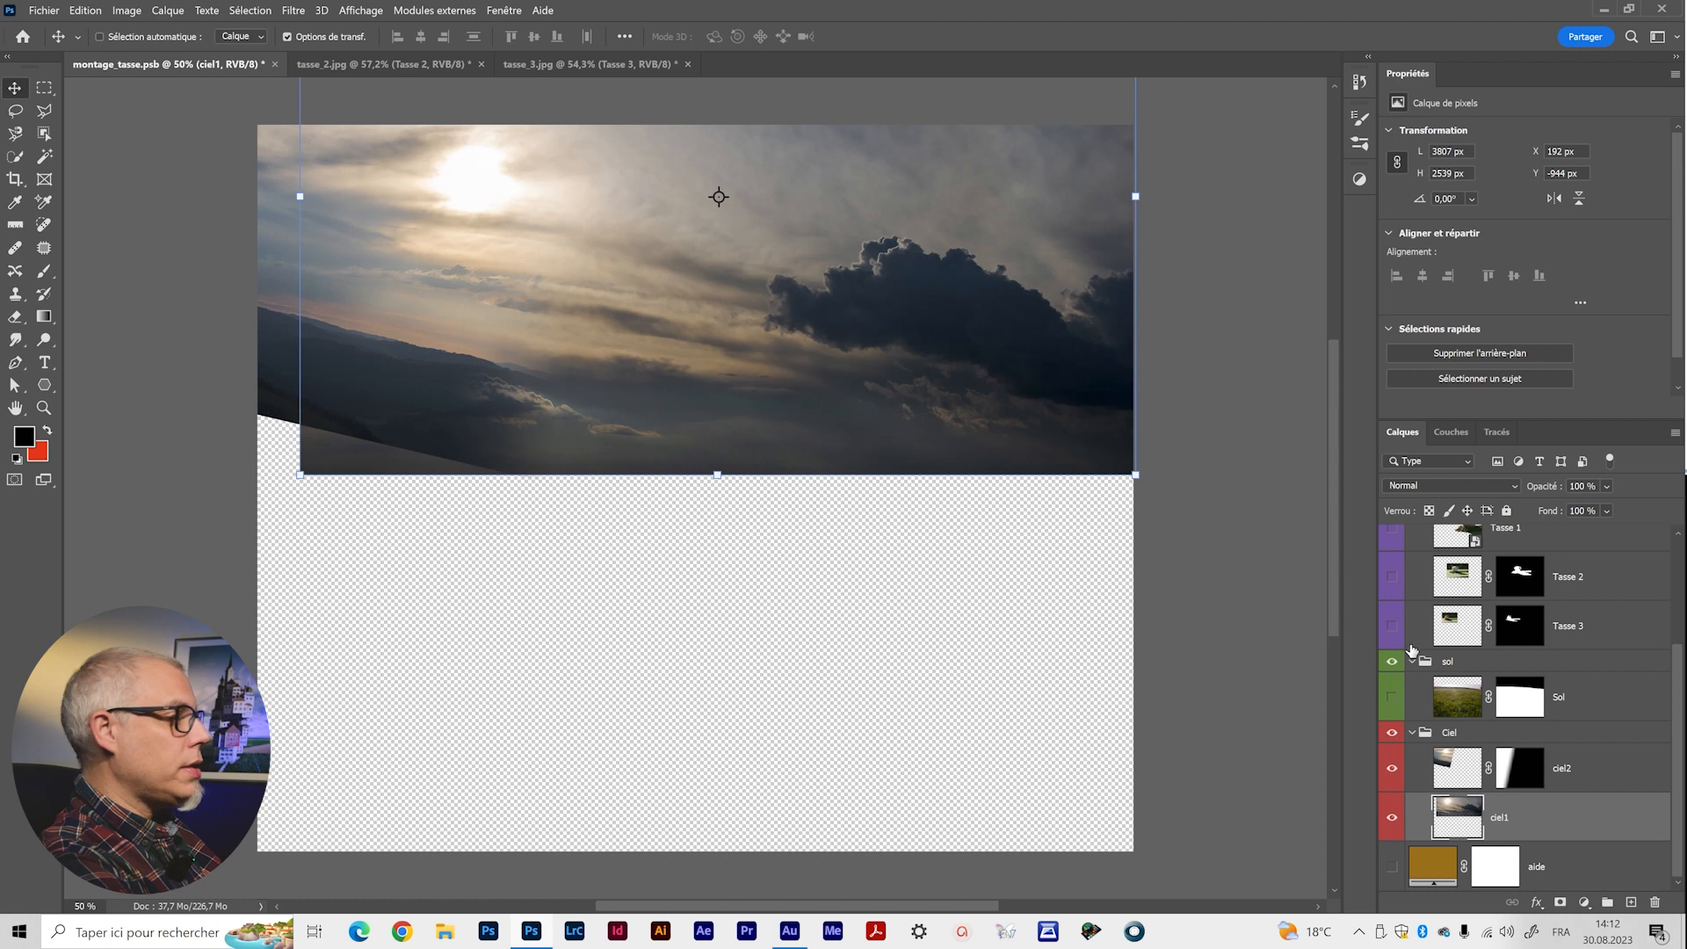
left_click(1391, 698)
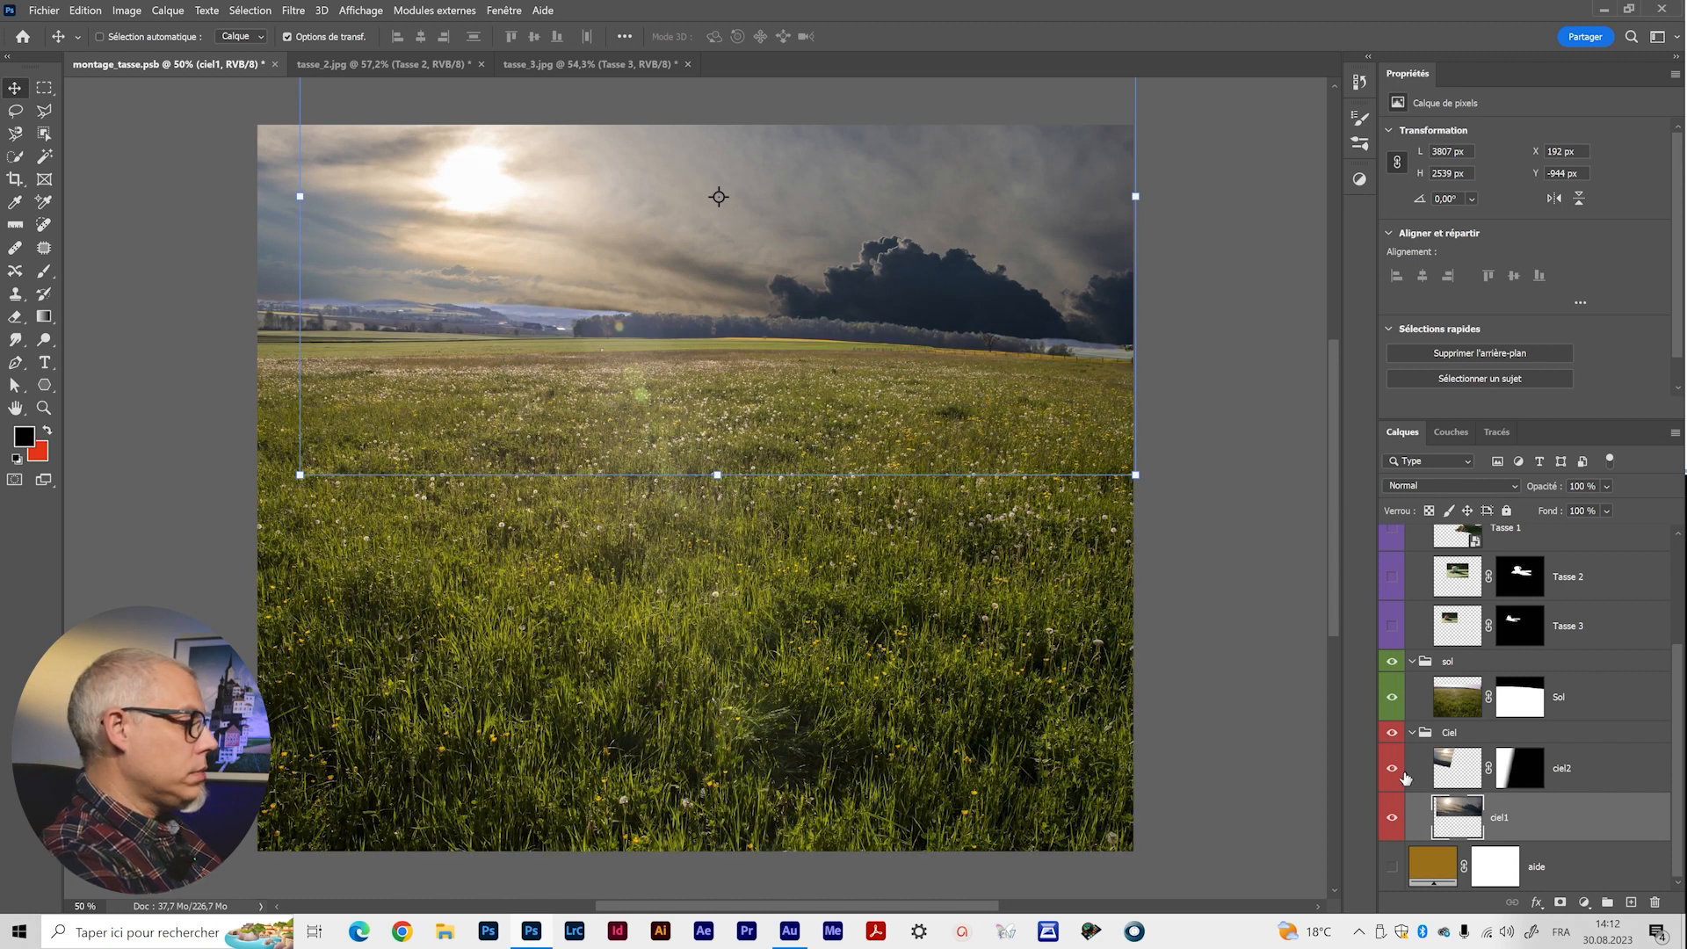
Redisplay the three mug layers, collapse the Ciel, sol and Tasses groups, and deselect all layers.
left_click(1413, 732)
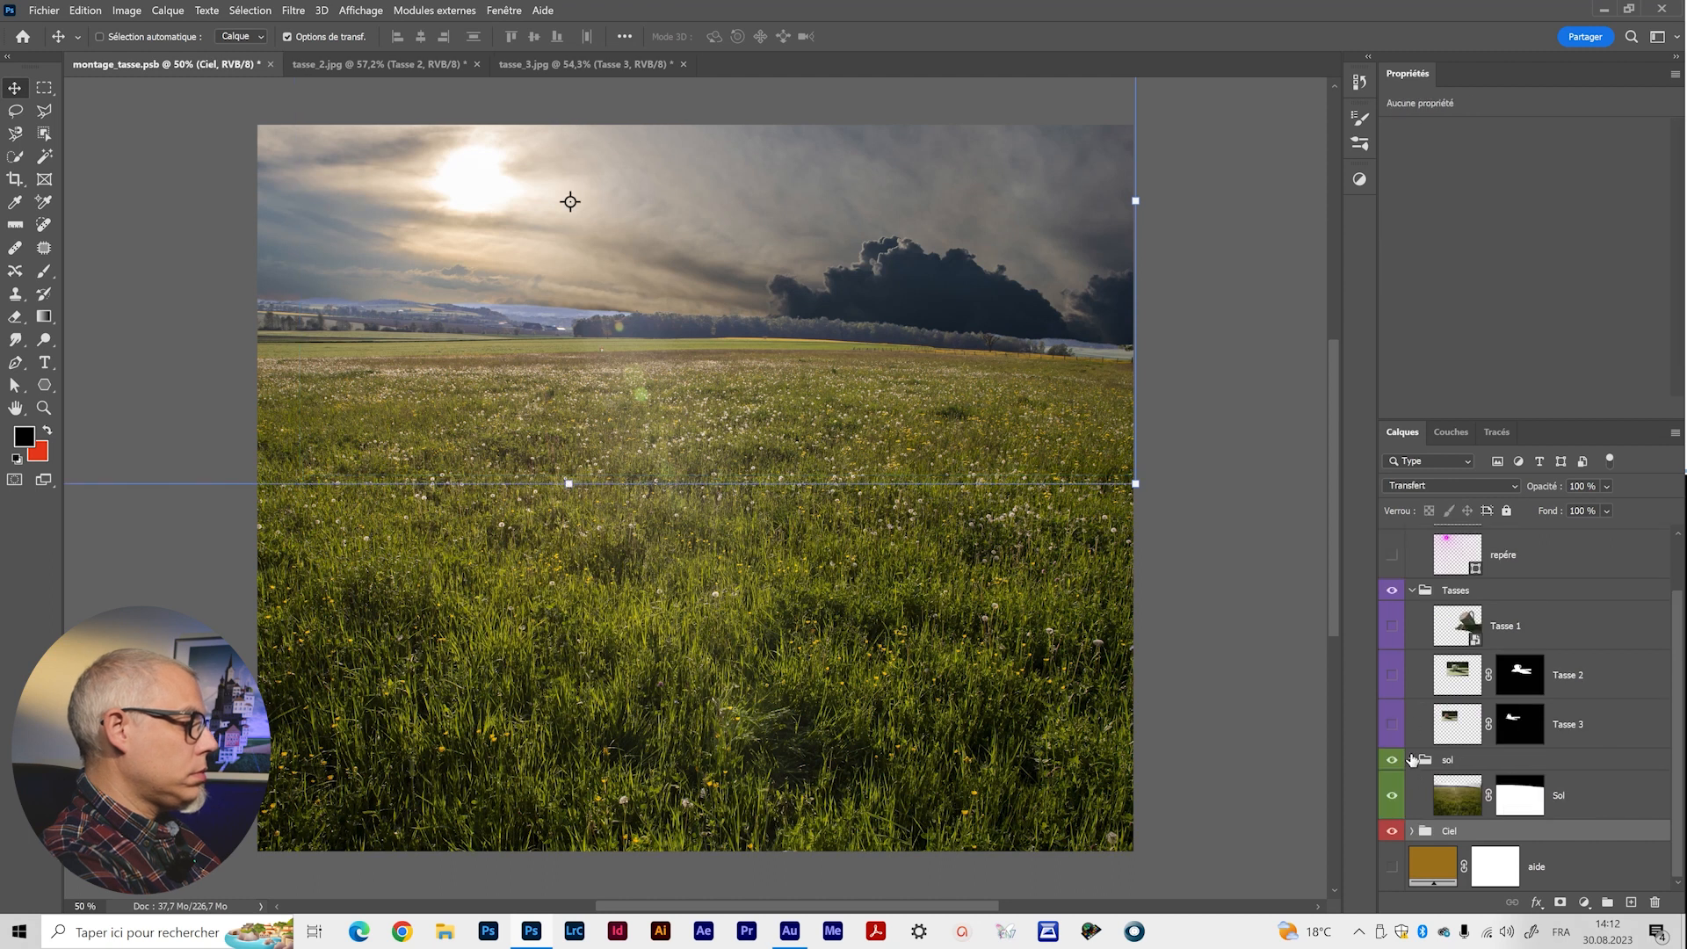
left_click(1412, 759)
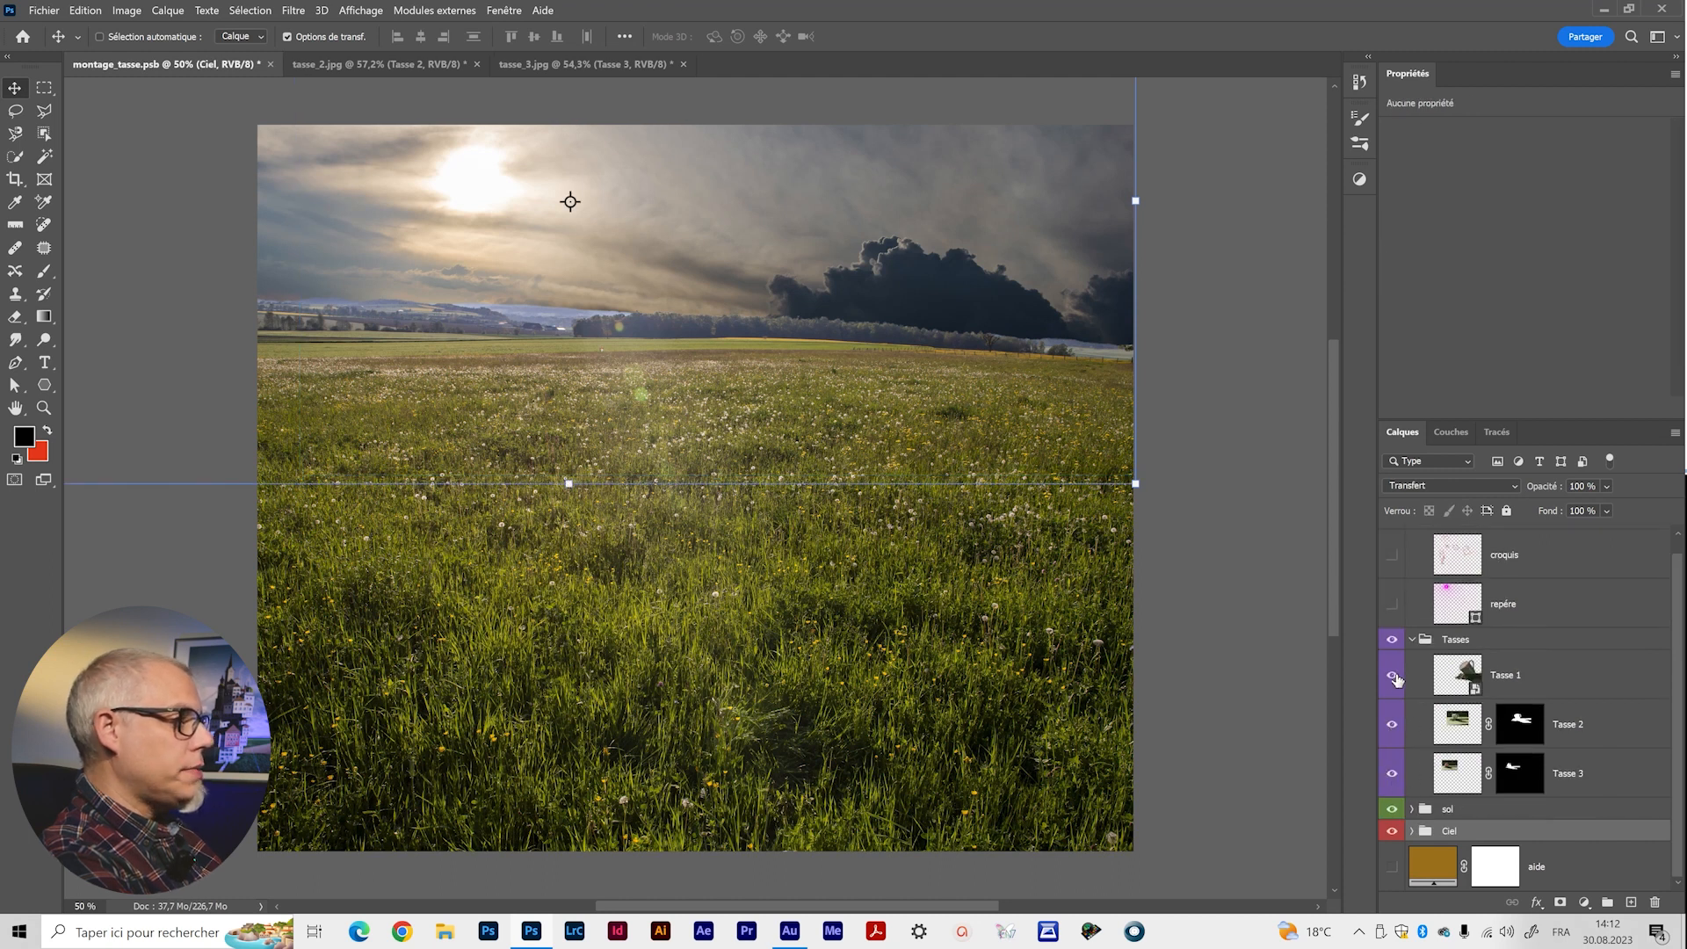
left_click(1393, 677)
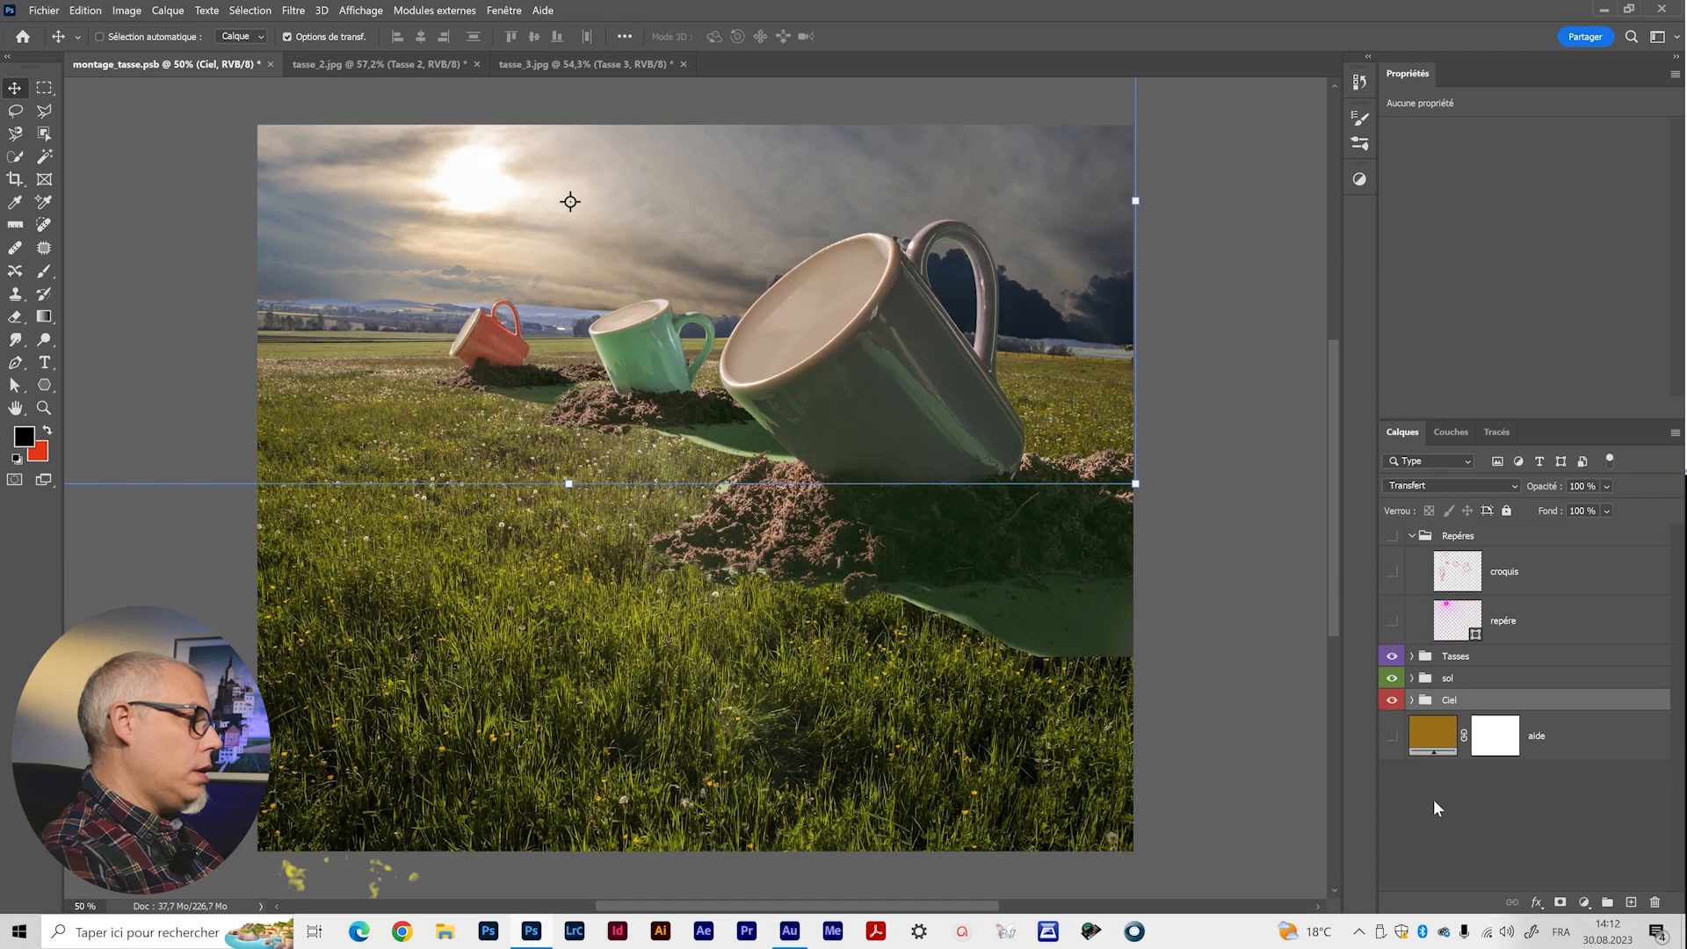
left_click(1434, 801)
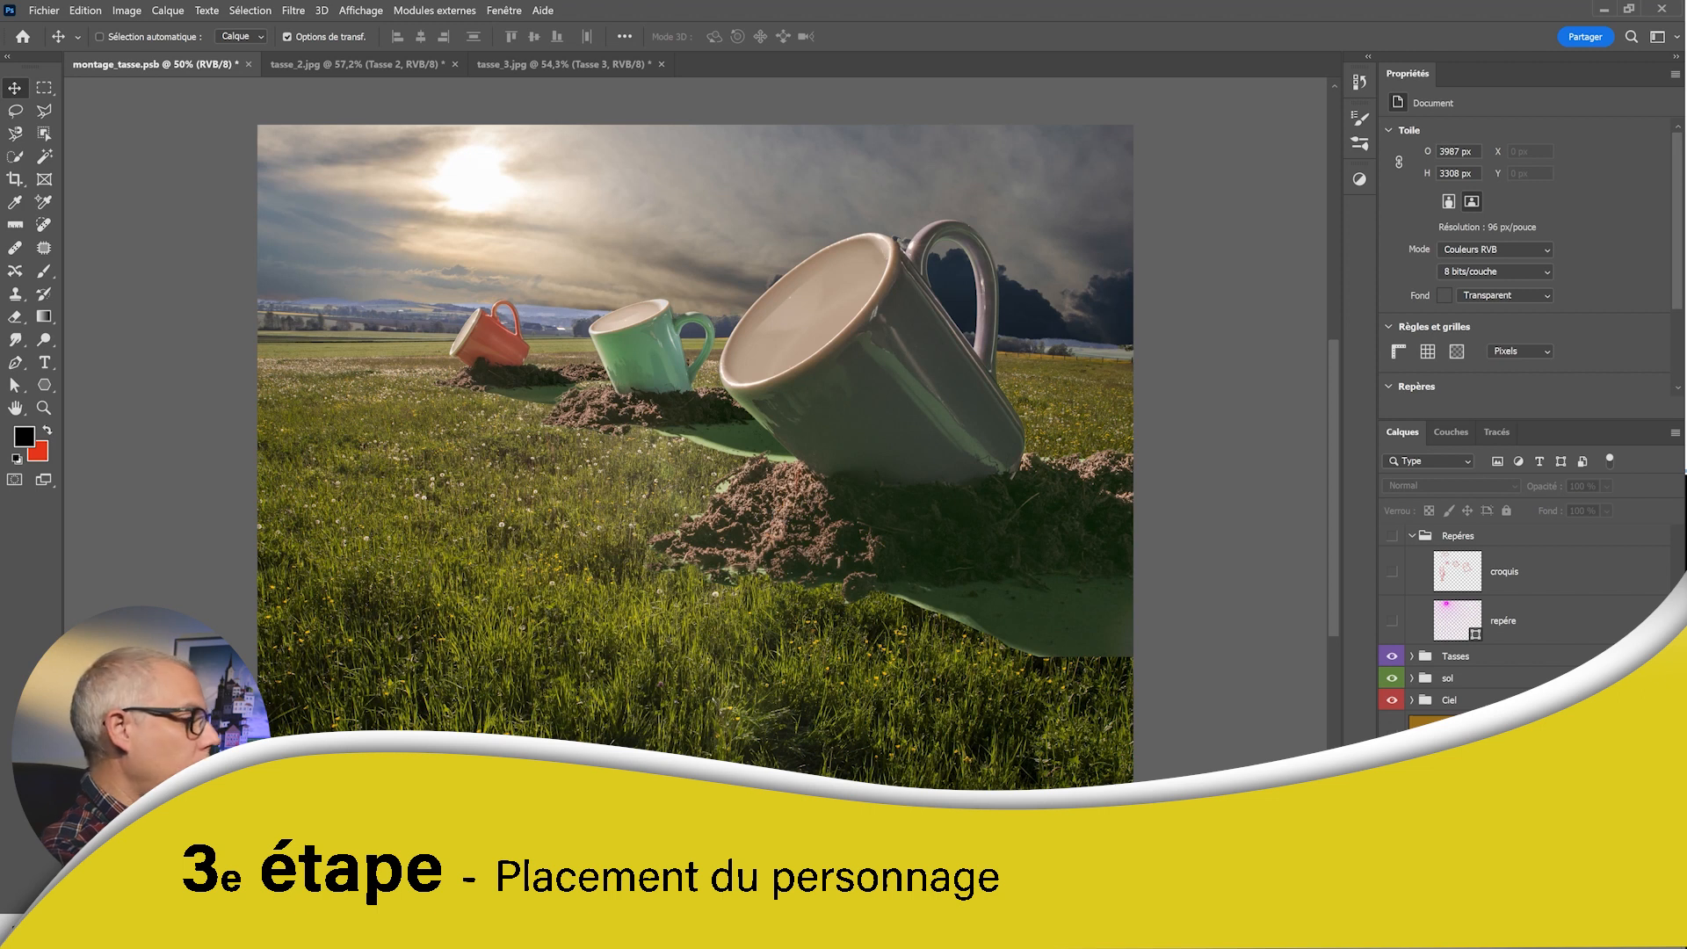
Make the Tasses group active in the montage and open the personnage.jpg photo.
left_click(1492, 655)
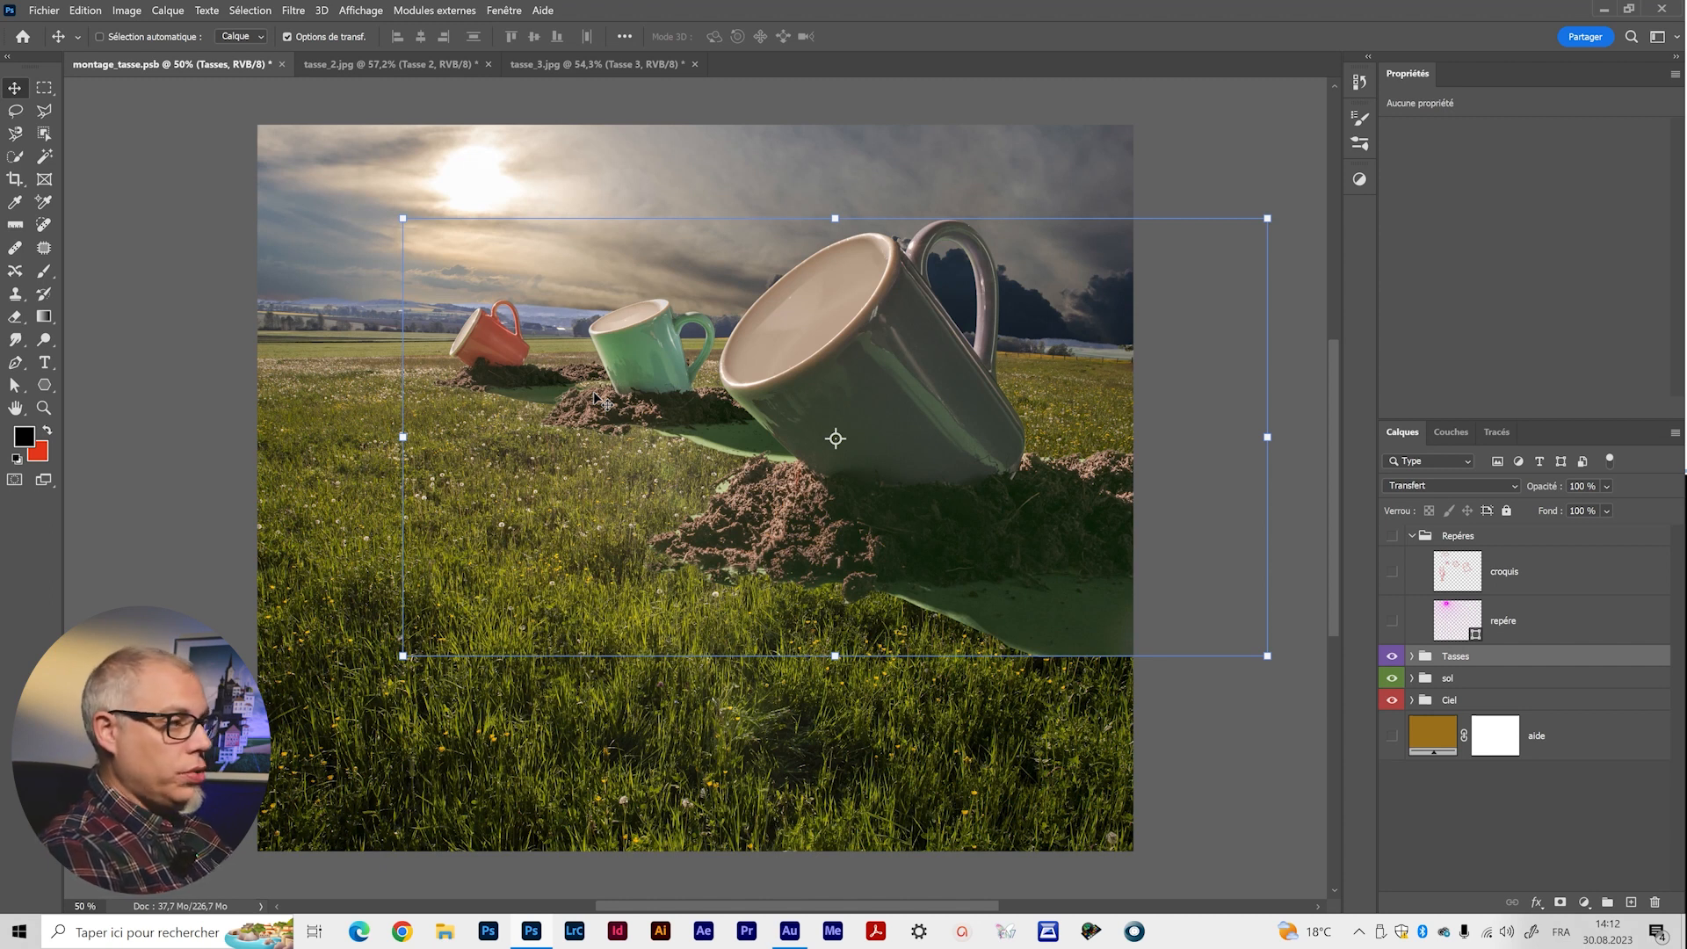
left_click(44, 10)
left_click(62, 48)
double_click(635, 160)
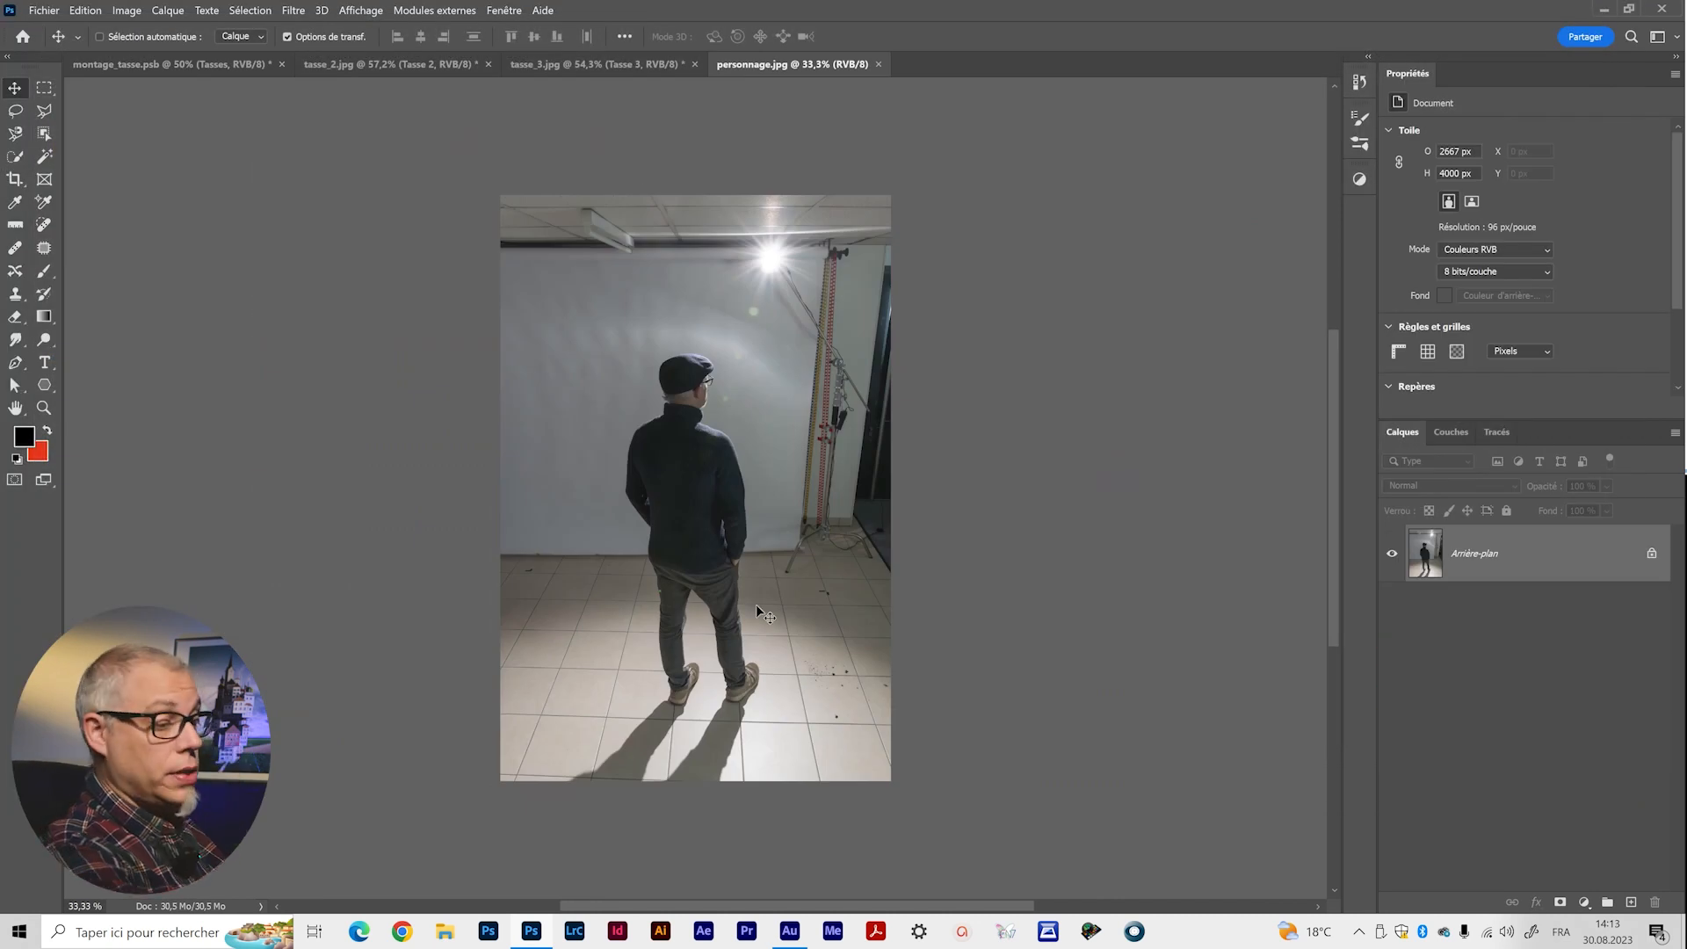
Select the standing man with the Object Selection tool in Rectangle mode, framing him from above the cap to below the feet.
key("z")
mouse_move(708, 513)
left_mouse_down()
mouse_move(755, 515)
mouse_move(689, 518)
left_mouse_up()
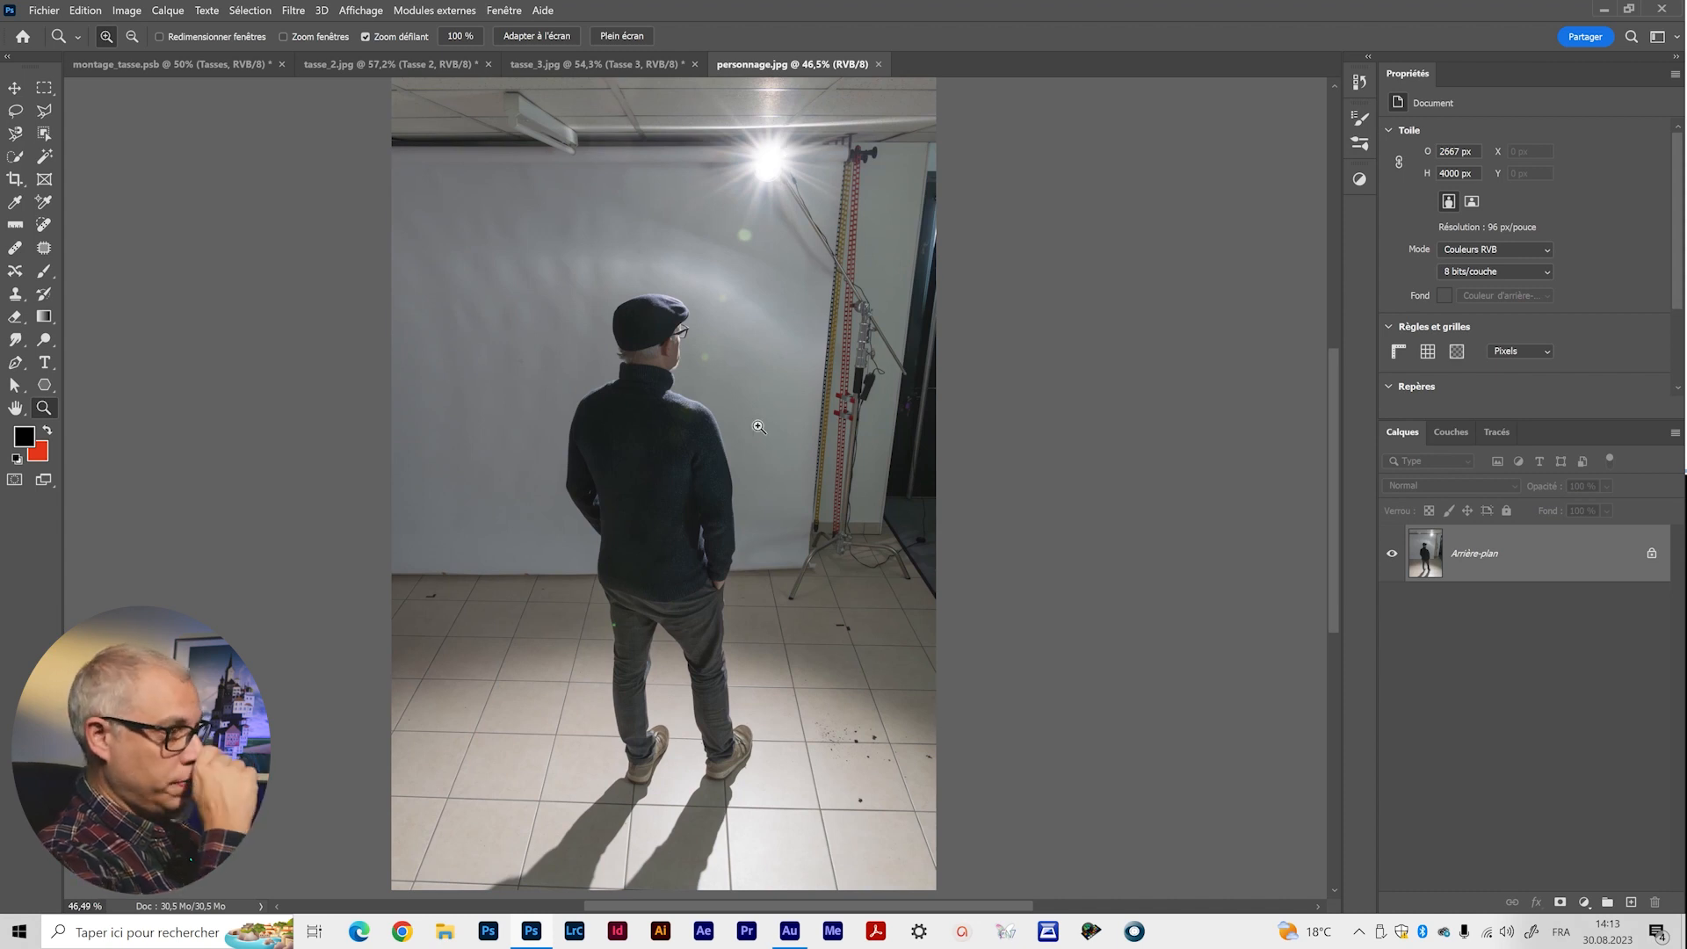
left_click_drag(716, 458, 714, 423)
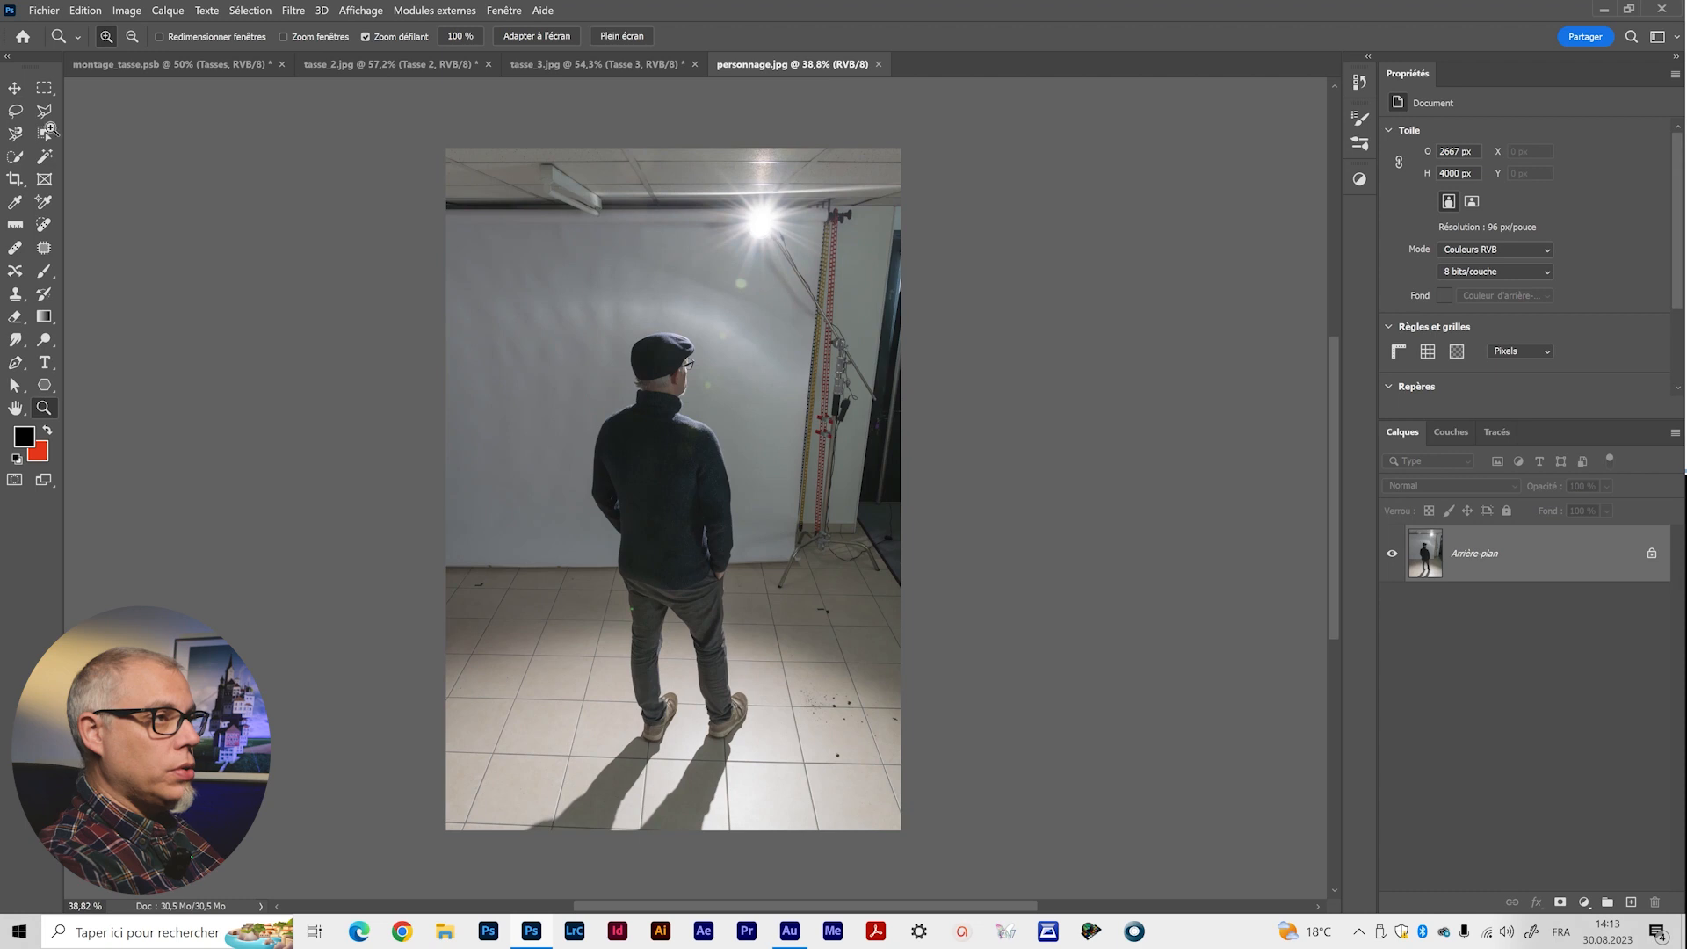
left_click(45, 134)
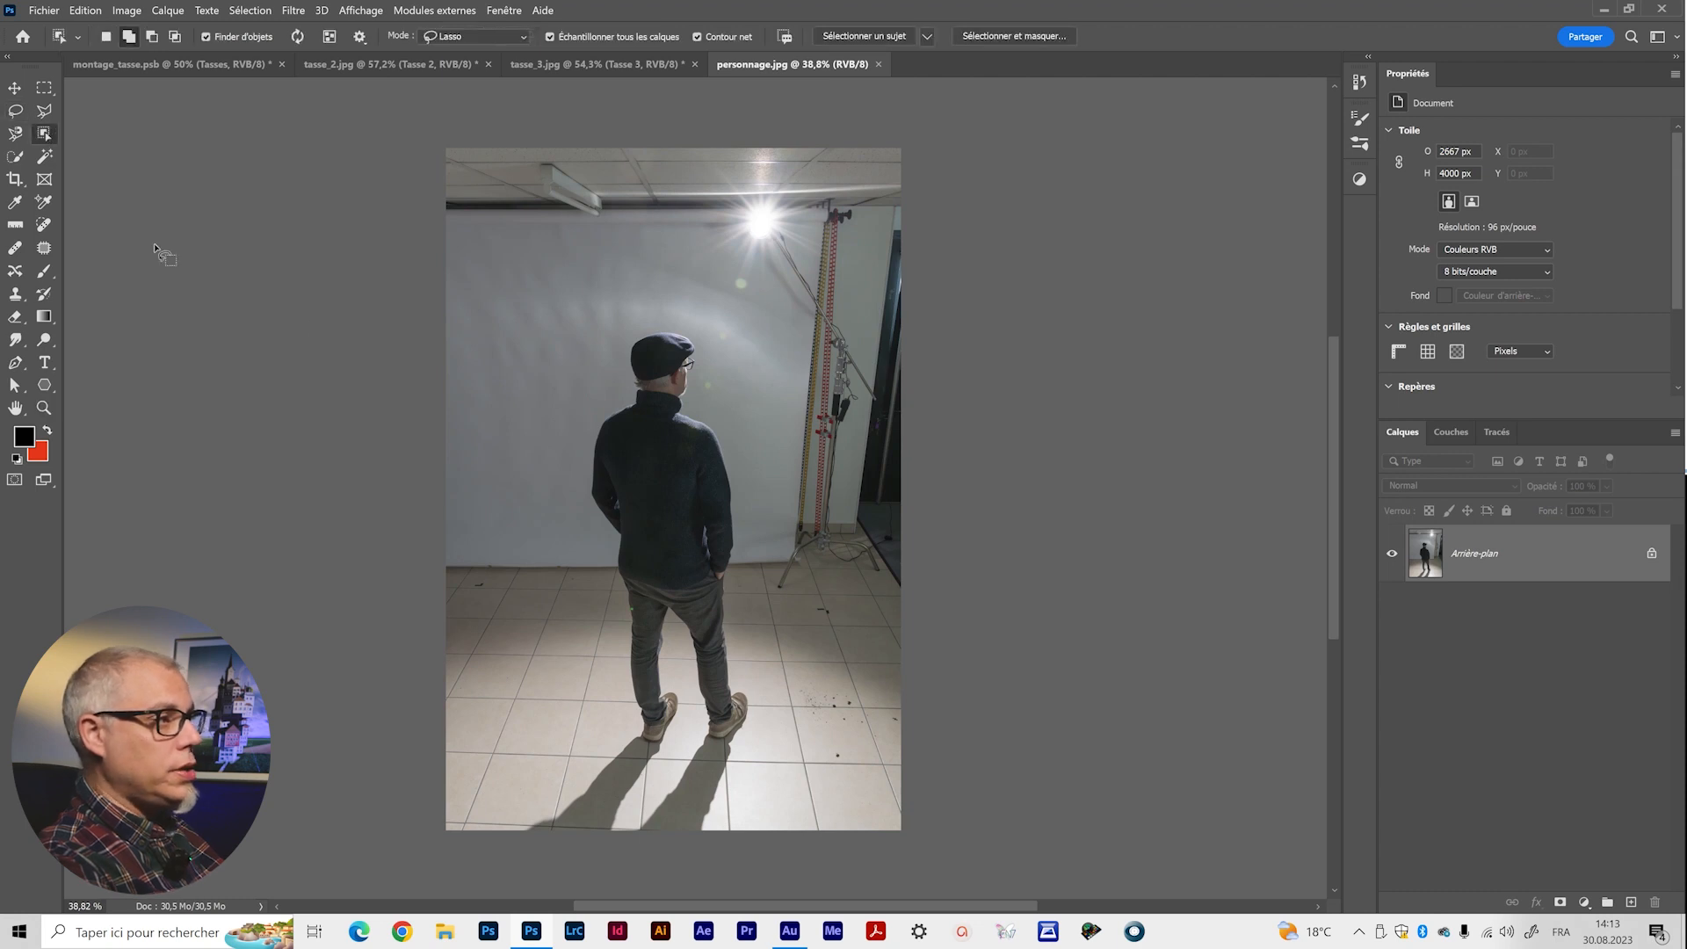
left_click(474, 36)
left_click(439, 60)
left_click_drag(513, 299, 767, 882)
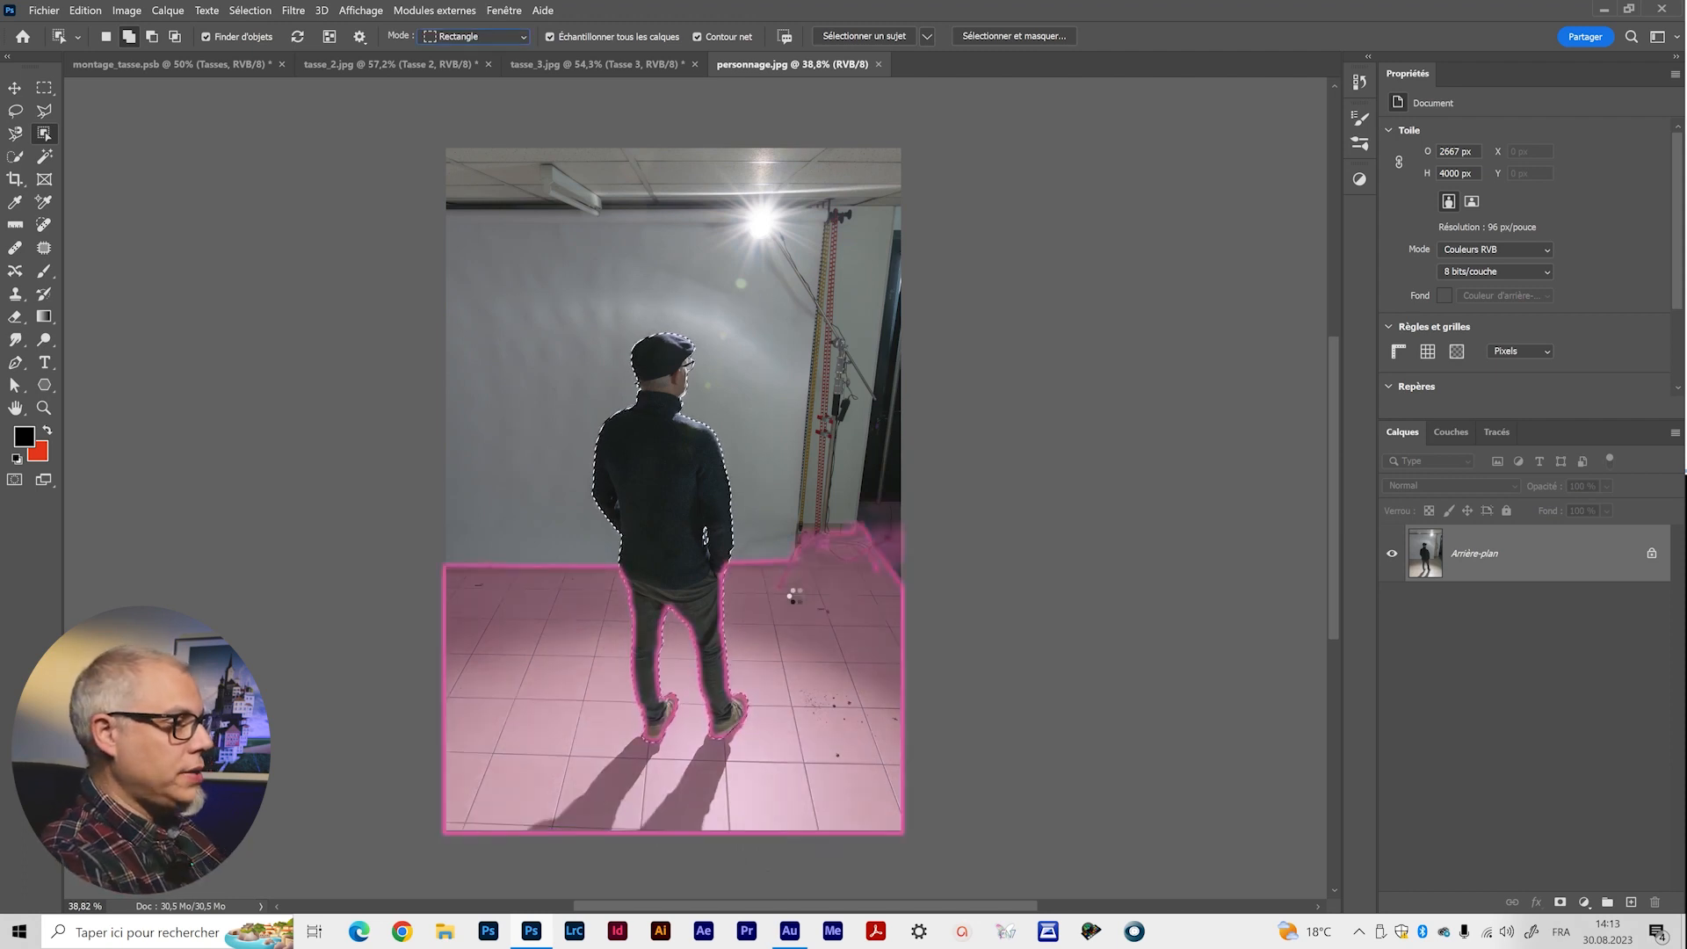
Examine the selection outline closely around the man's head, glasses, arms, hand and trousers.
key("z")
left_click_drag(662, 378, 771, 619)
key("space")
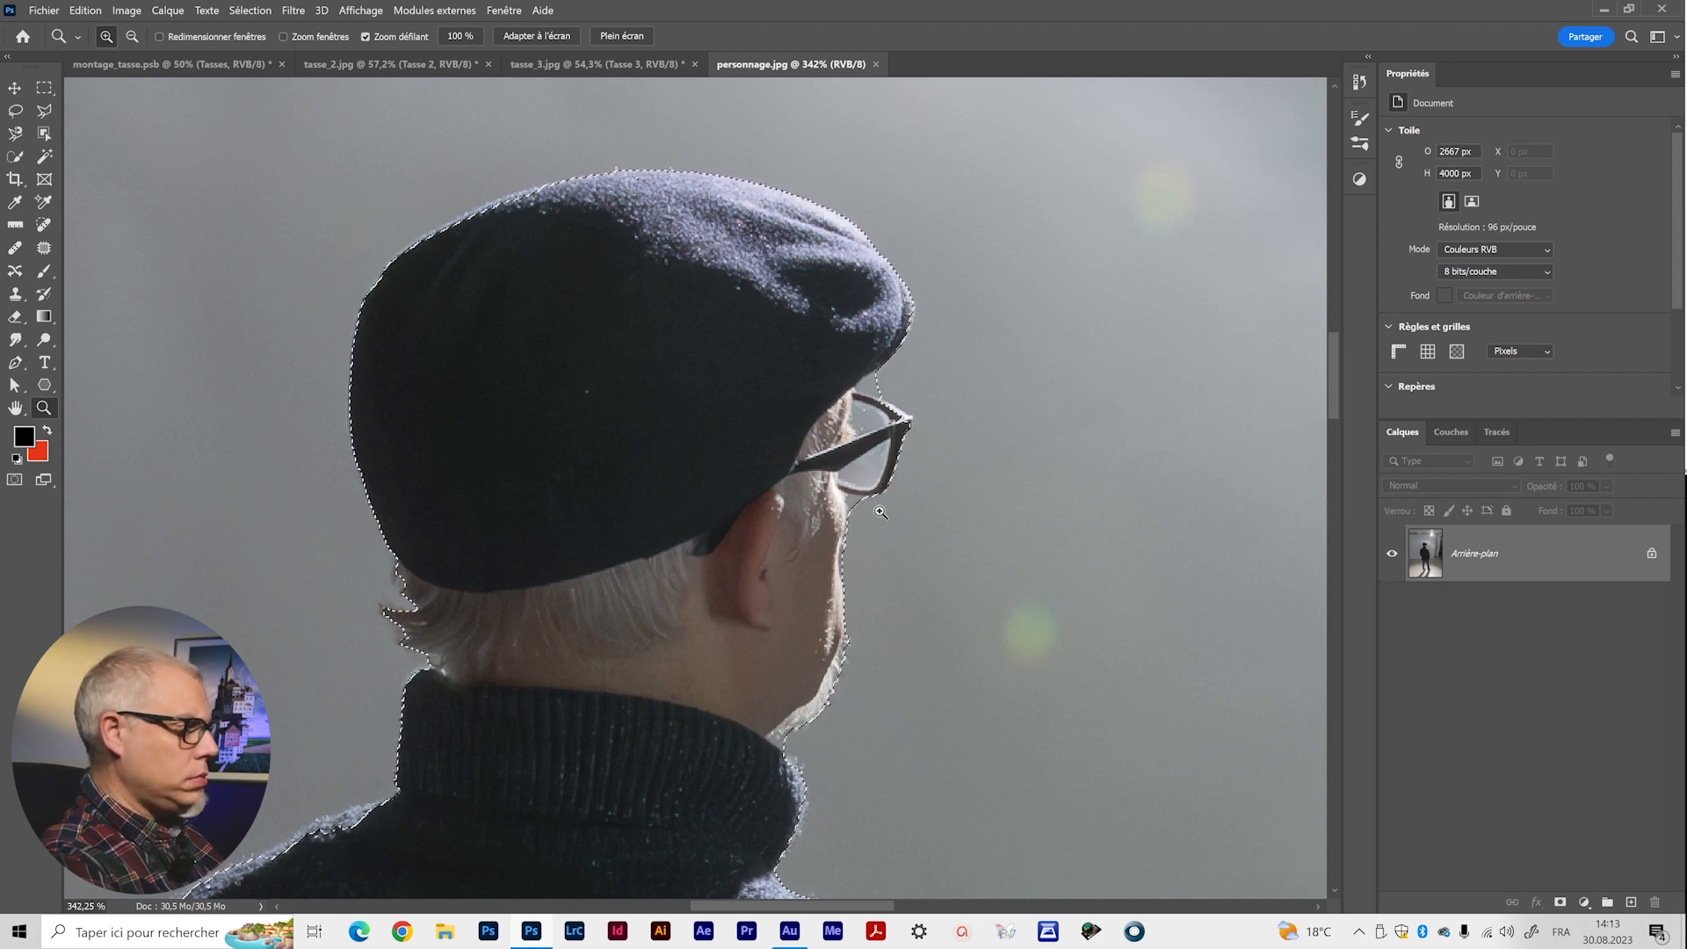
key("space")
left_click_drag(553, 591, 499, 549)
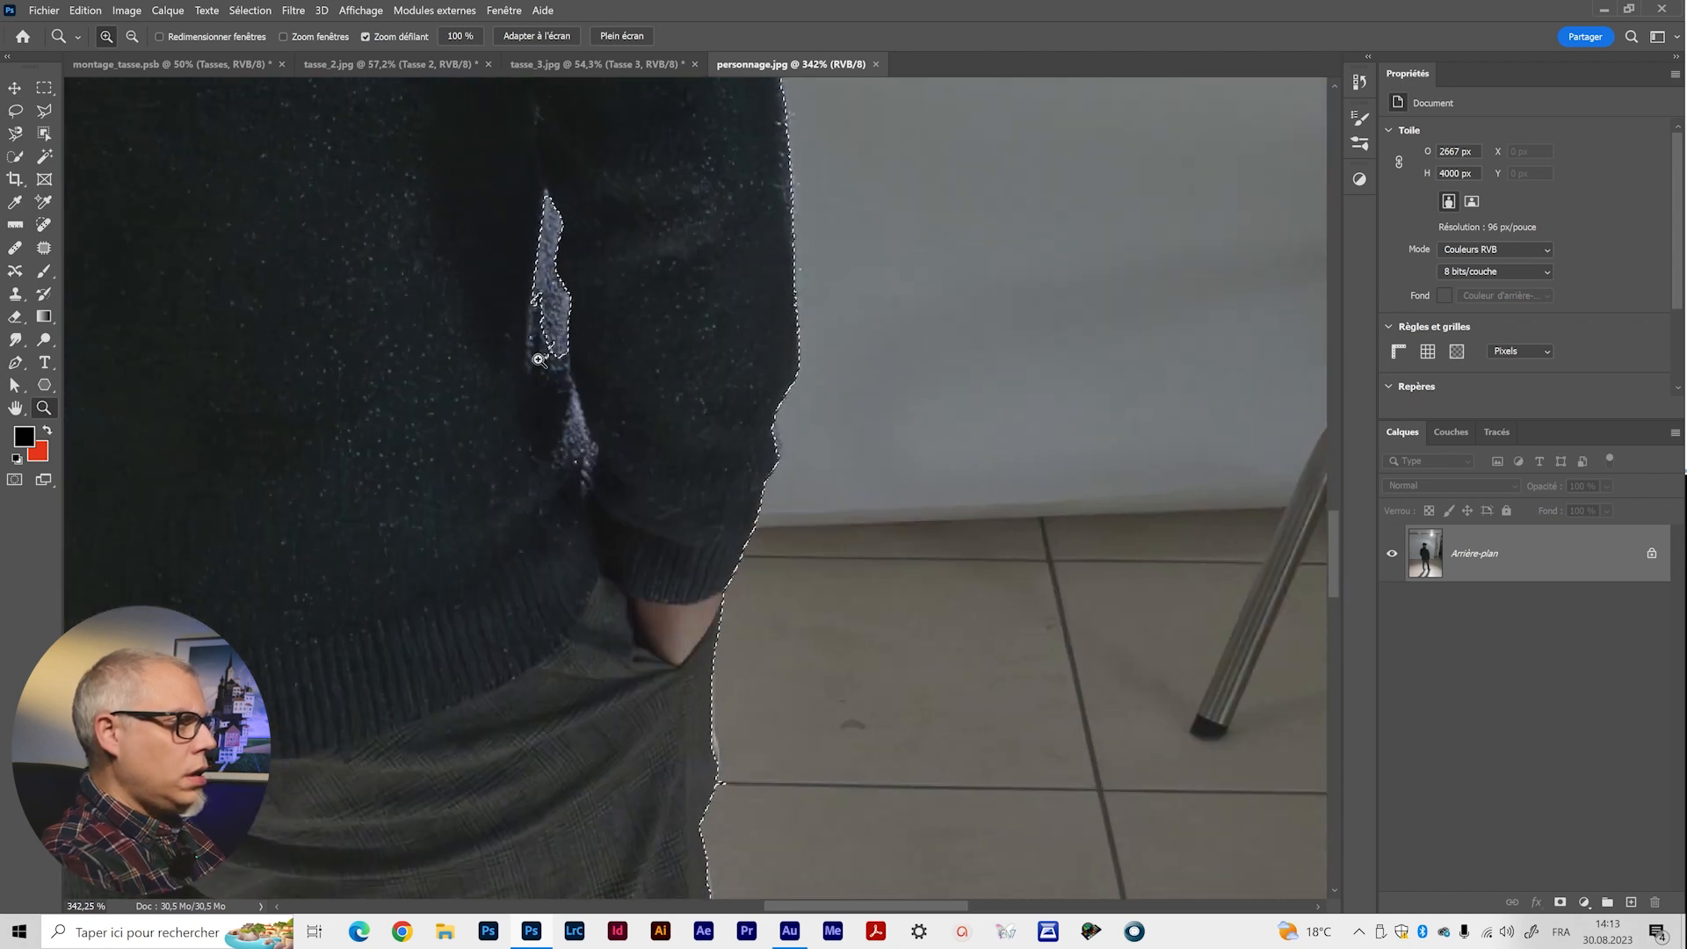
key("space")
left_click_drag(572, 569, 654, 577)
left_click_drag(584, 403, 794, 574)
scroll(795, 575, "down", 5)
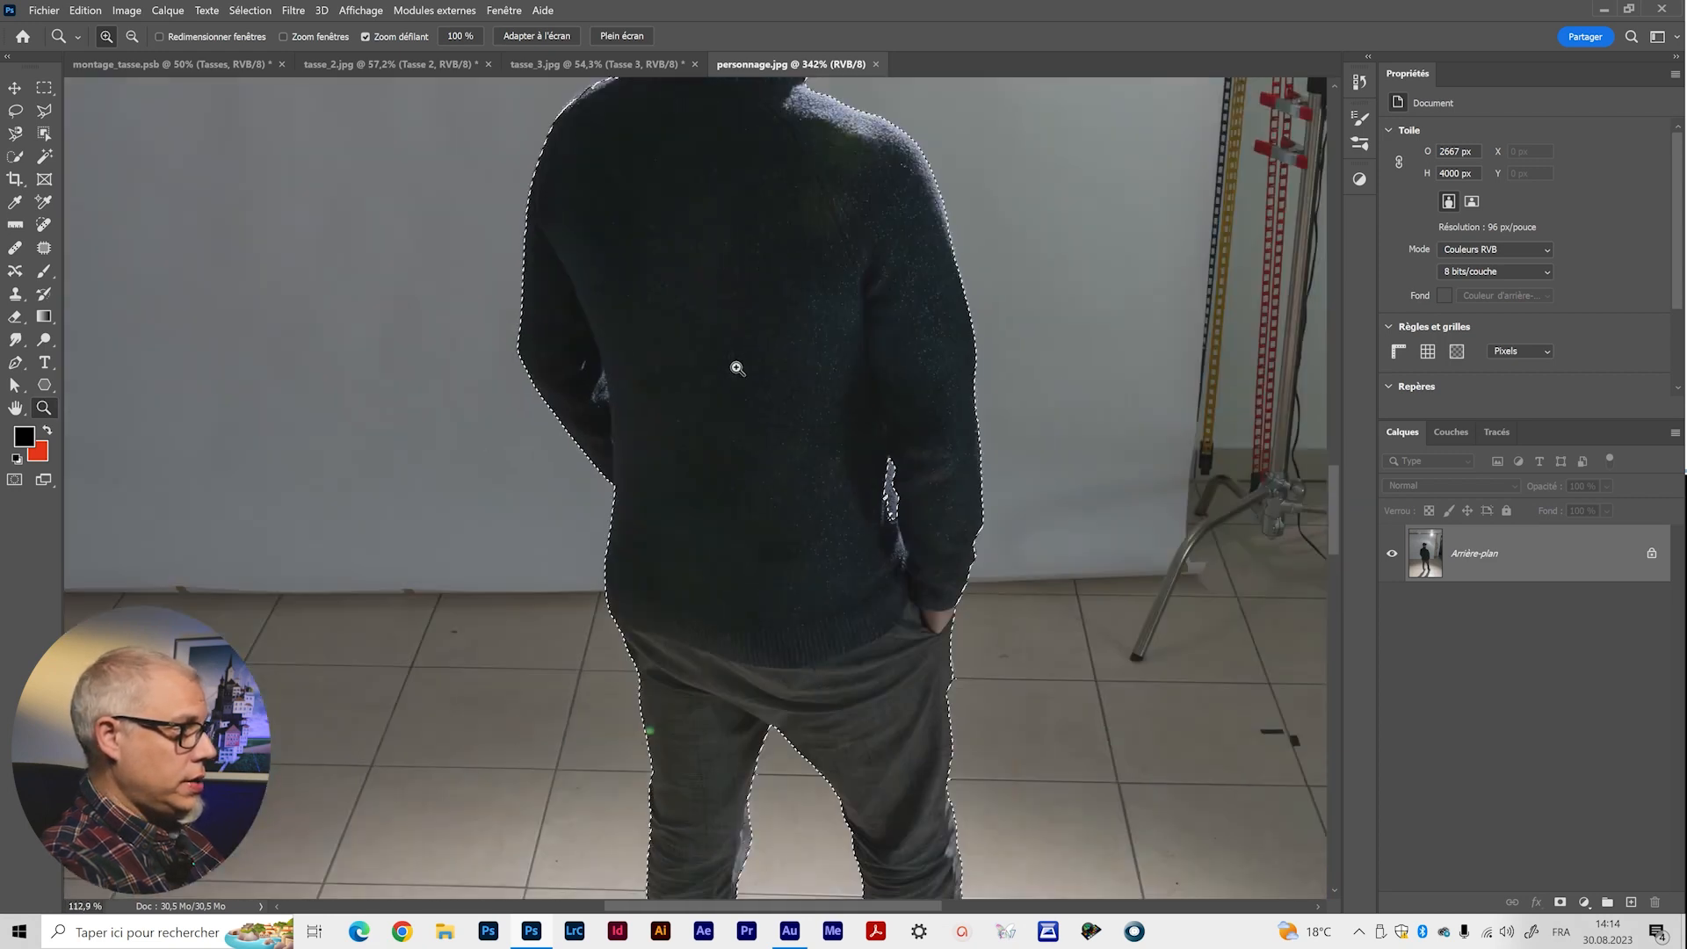
left_click_drag(764, 490, 606, 505)
key("space")
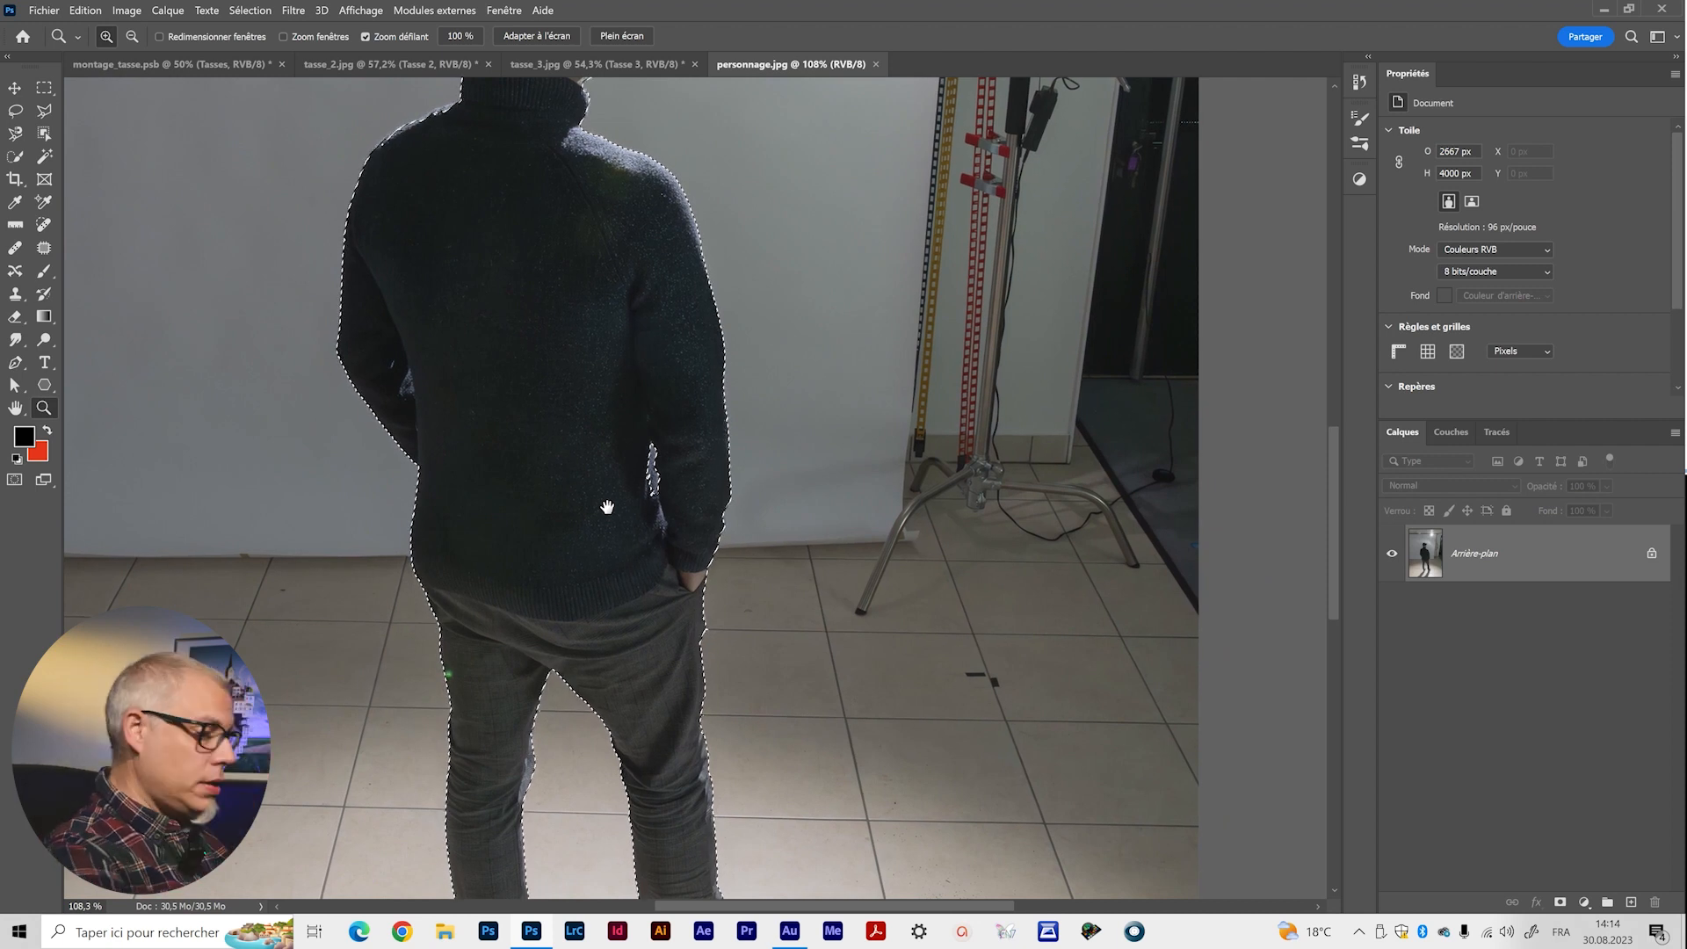
left_click_drag(607, 507, 636, 611)
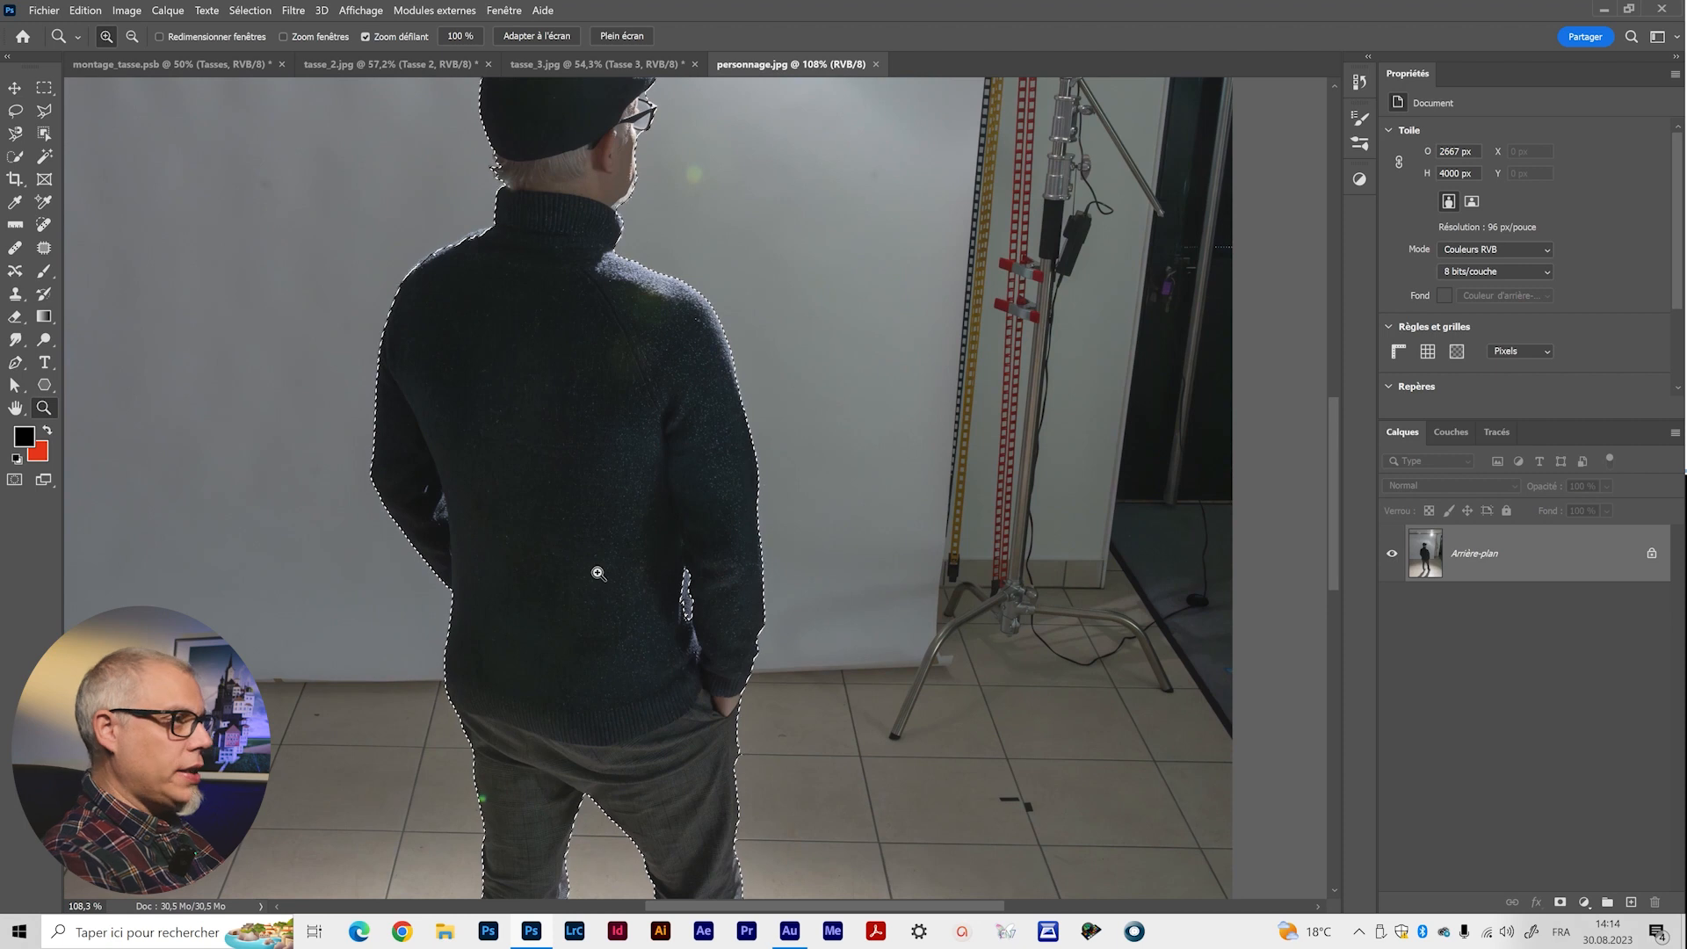
scroll(528, 427, "up", 2)
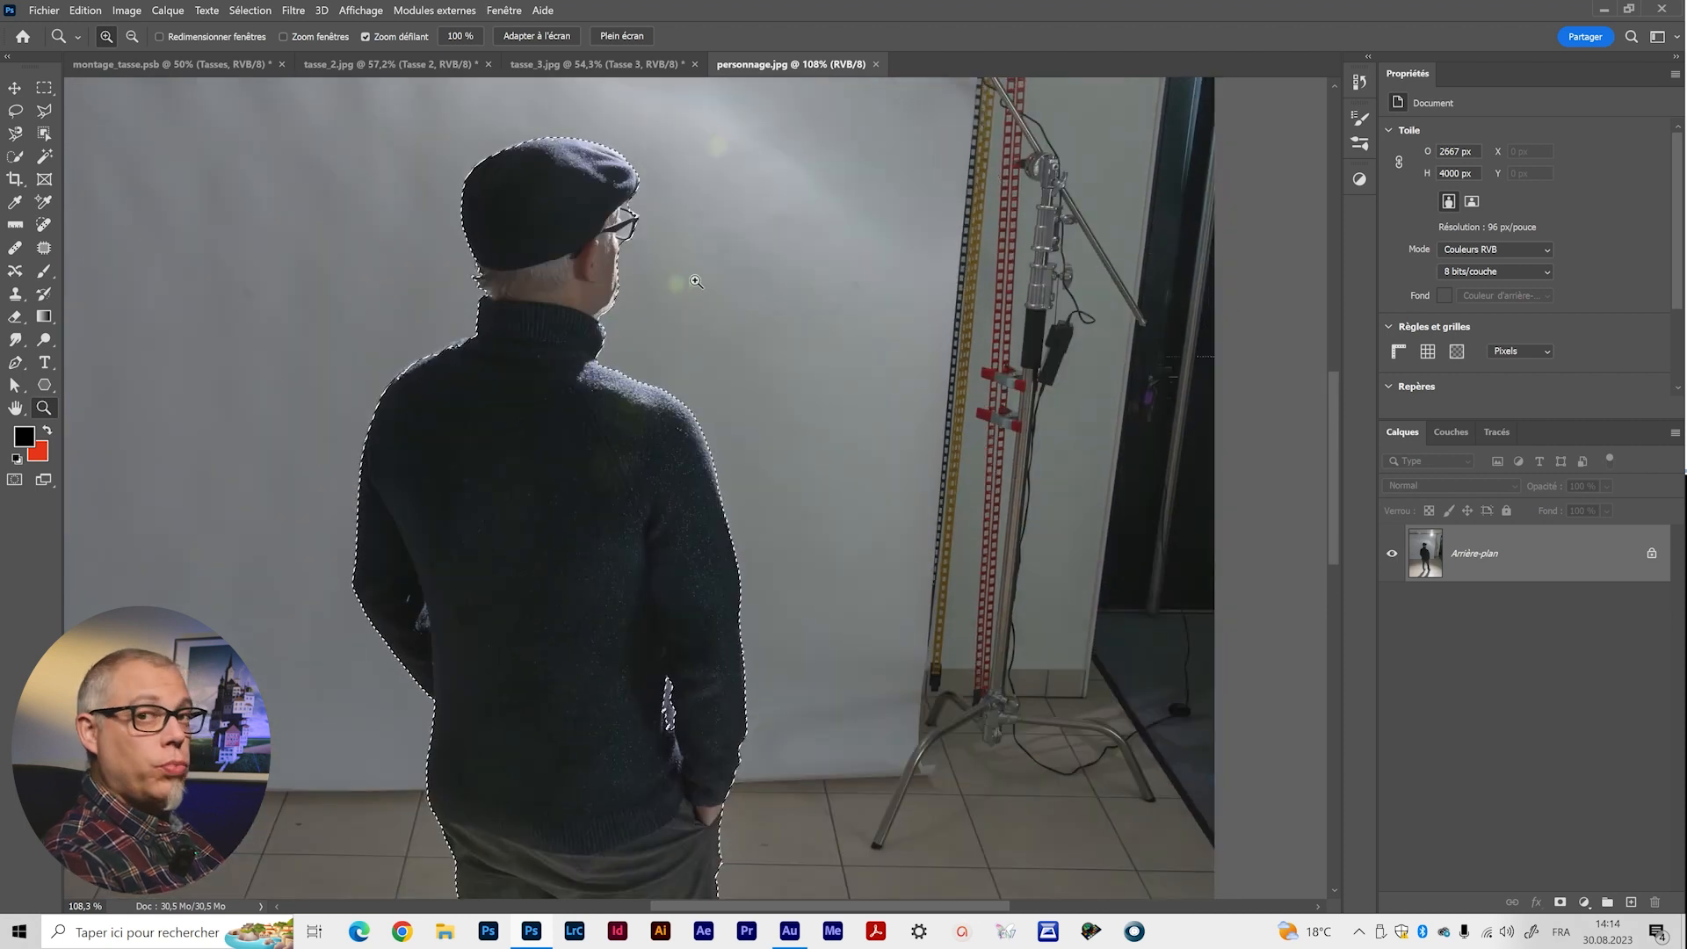
Subtract the background notch between the man's chin and collar from the selection with the Quick Selection tool.
left_click_drag(603, 315, 661, 319)
left_click_drag(507, 439, 511, 645)
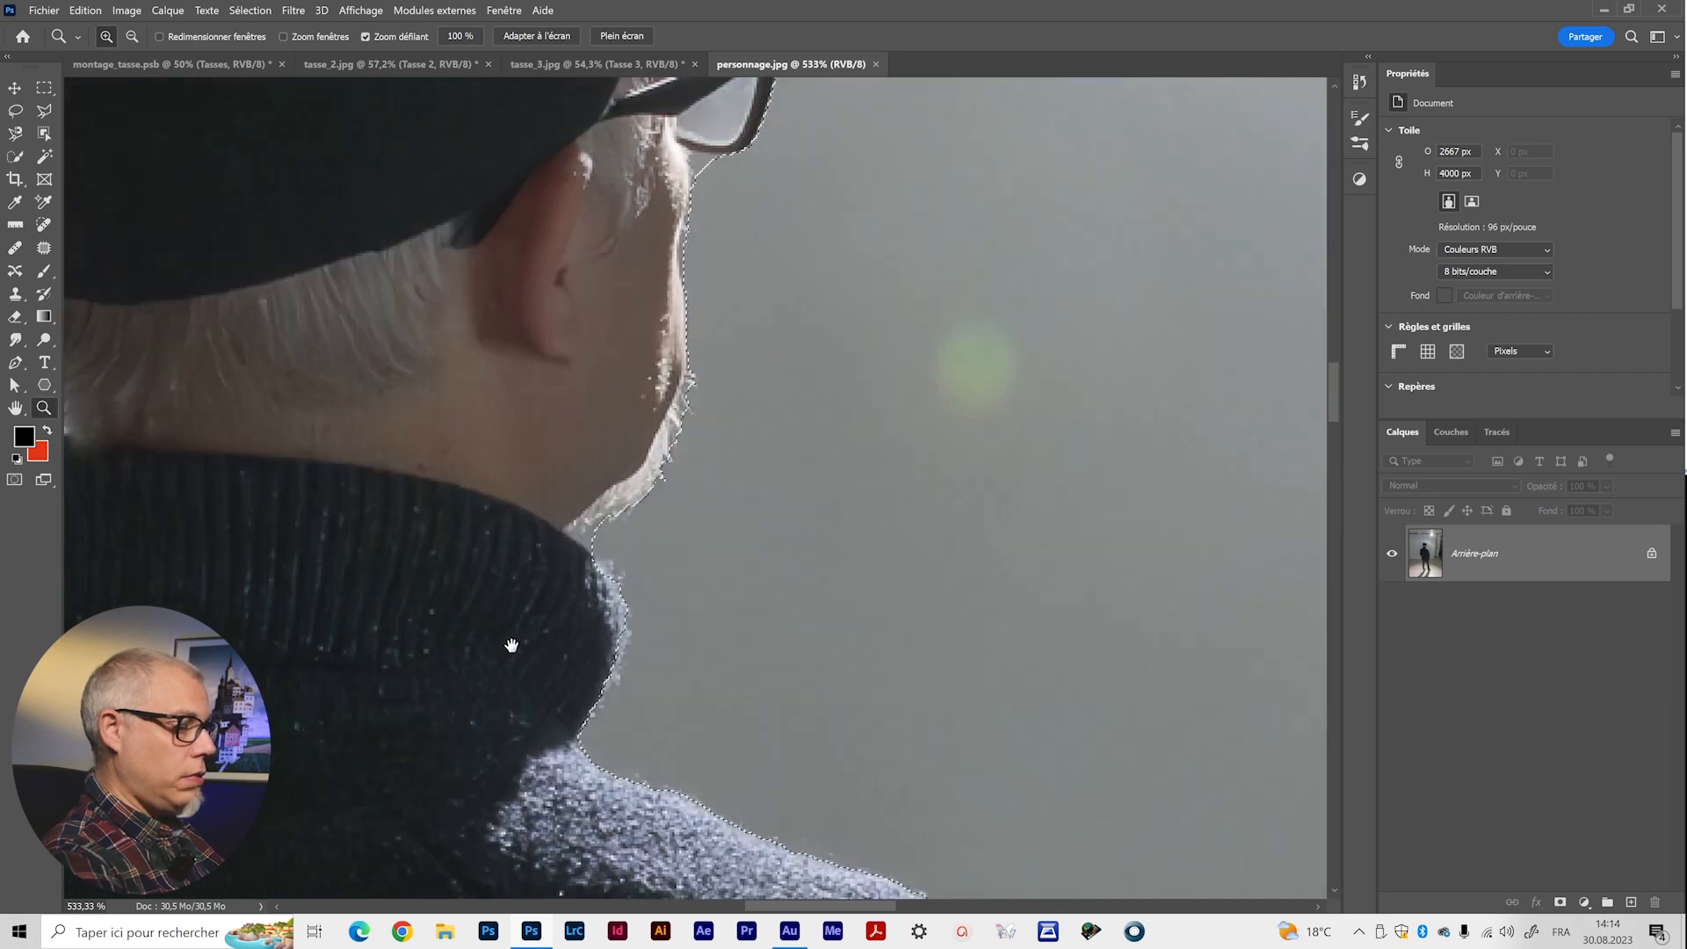
key("l")
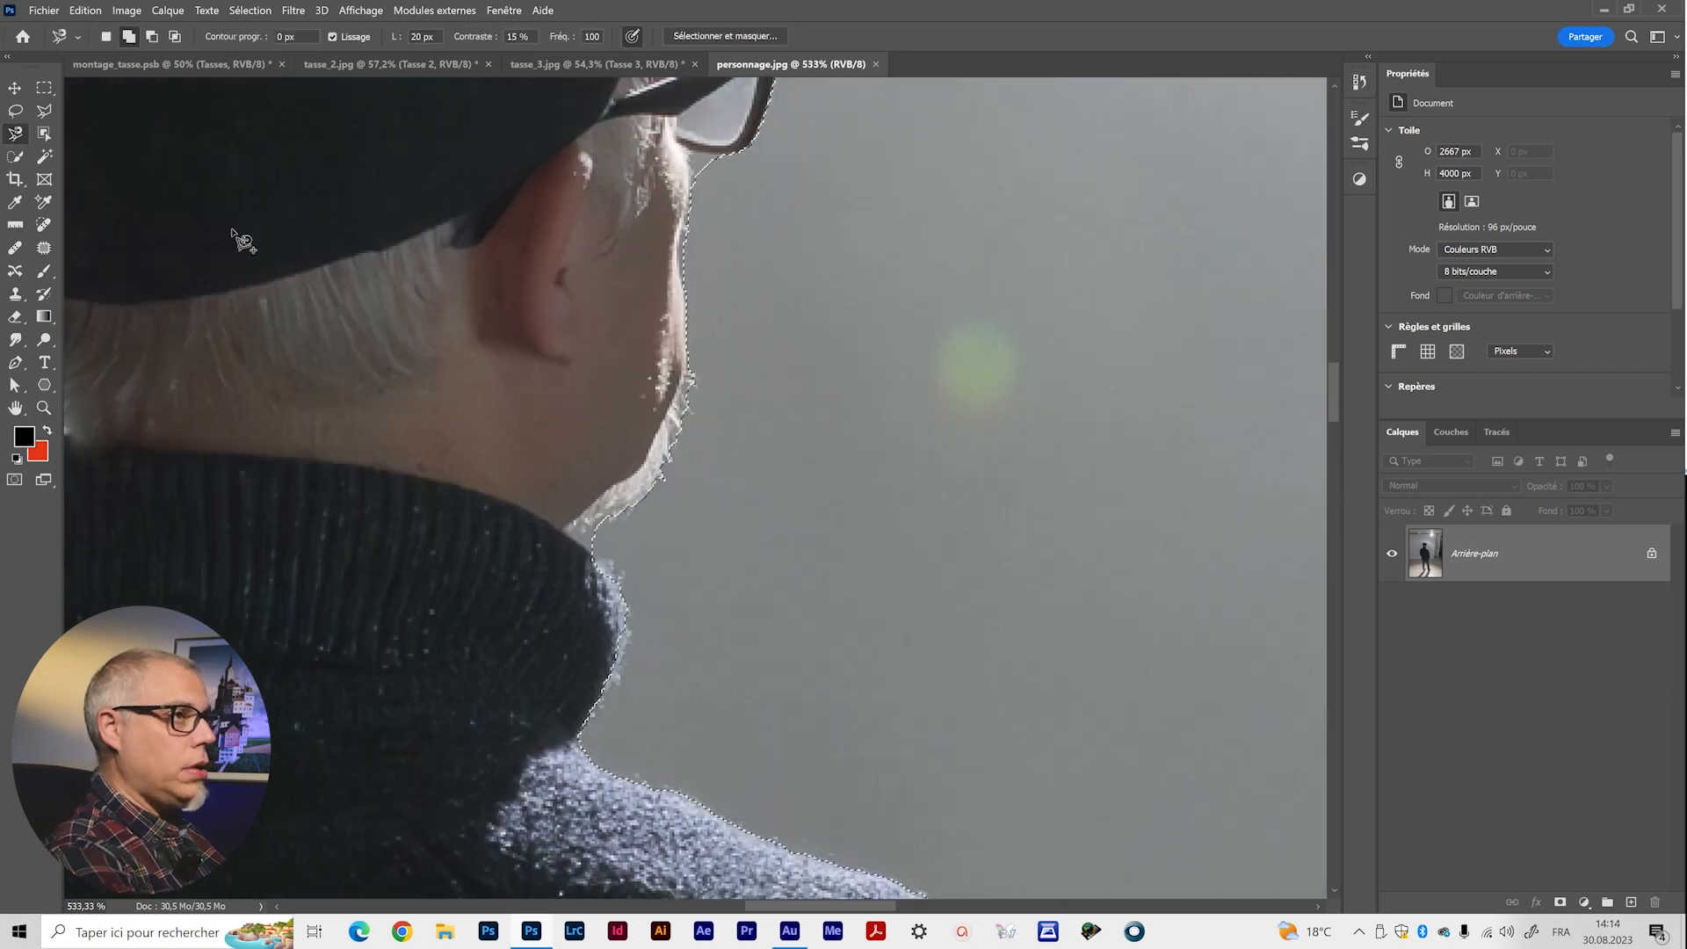
left_click(15, 156)
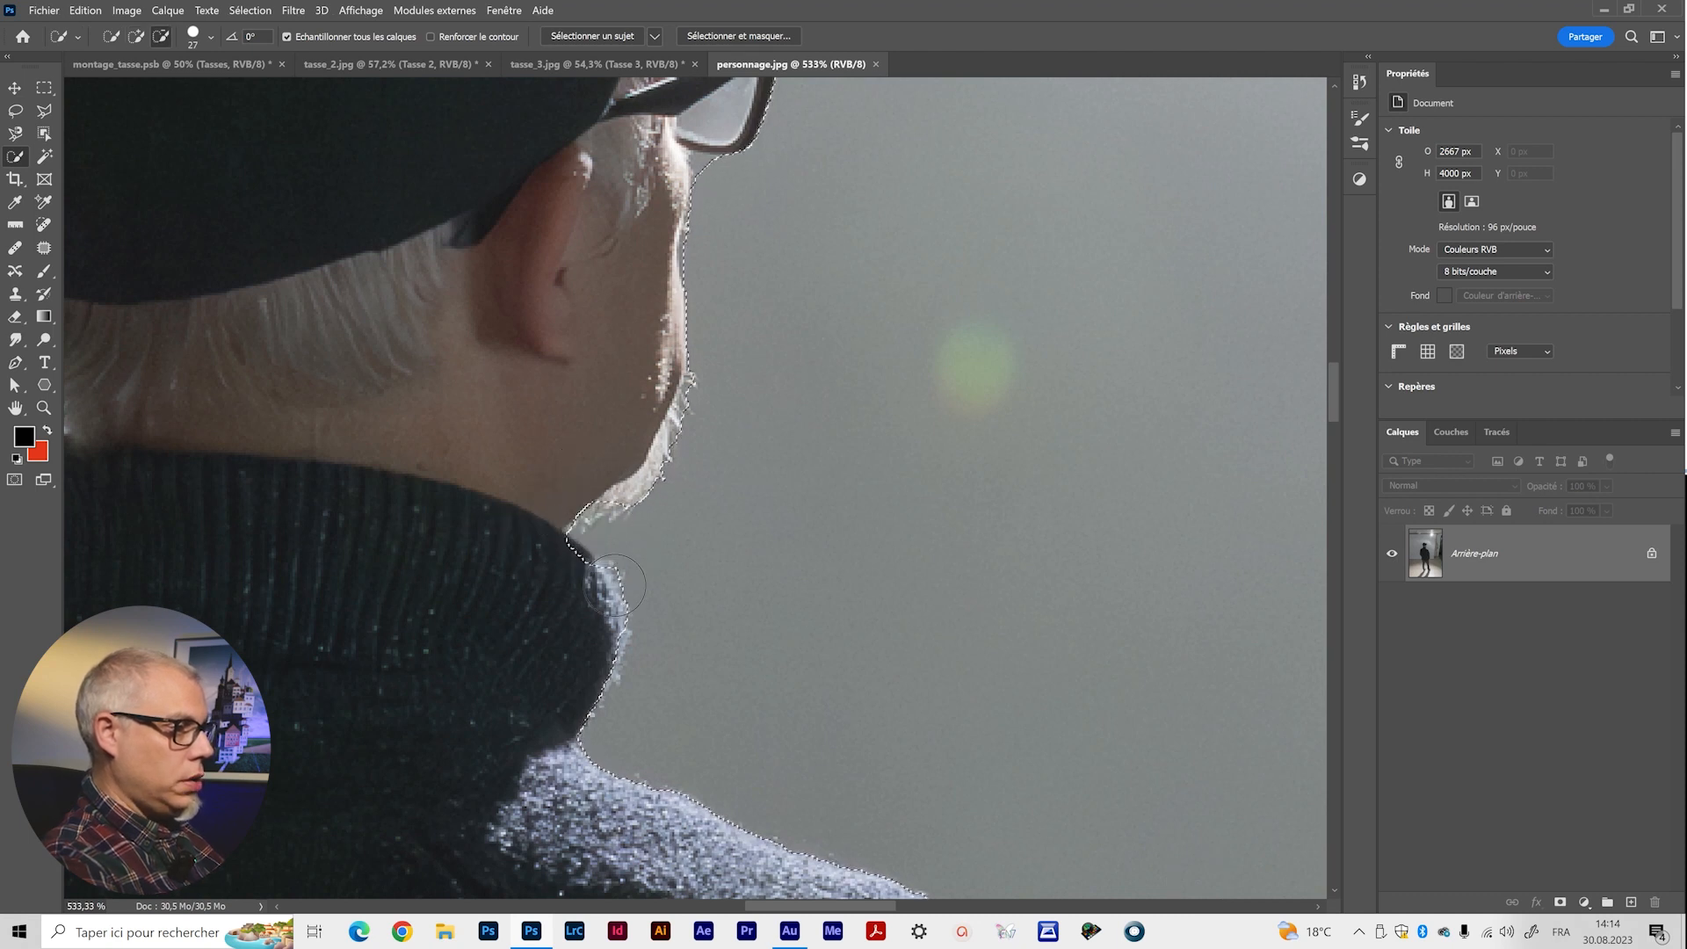
mouse_move(511, 584)
left_mouse_down()
mouse_move(471, 652)
mouse_move(484, 690)
left_mouse_up()
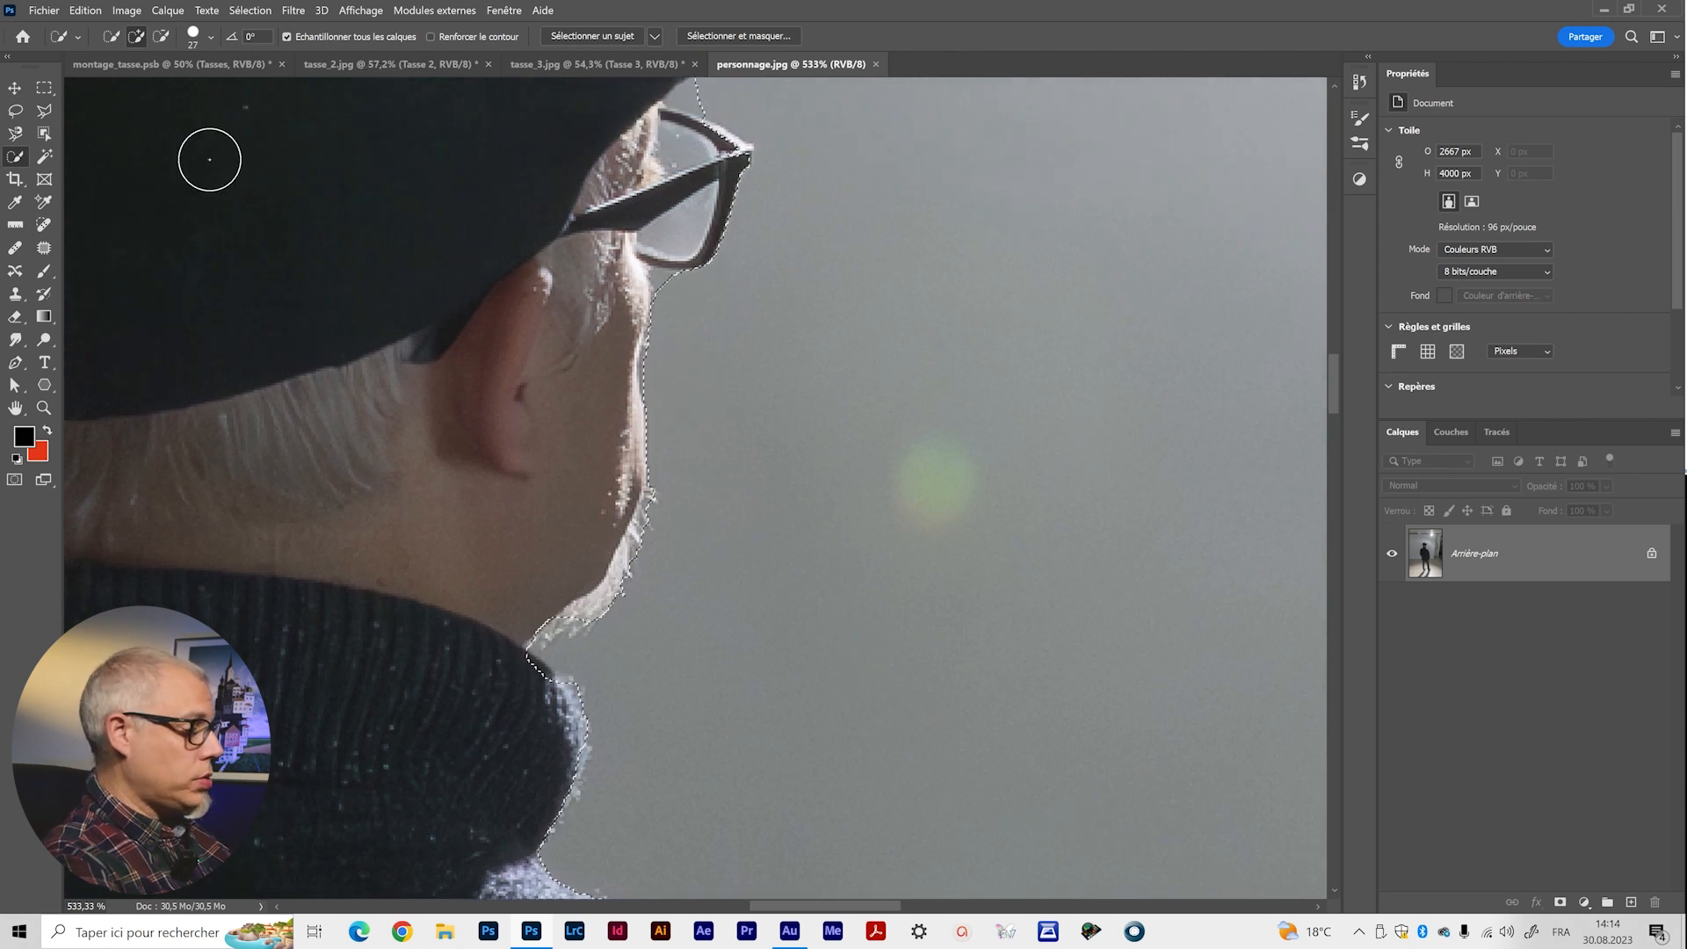
Subtract the background beside the face under the glasses and between cap and glasses from the selection with the Magnetic Lasso.
key("l")
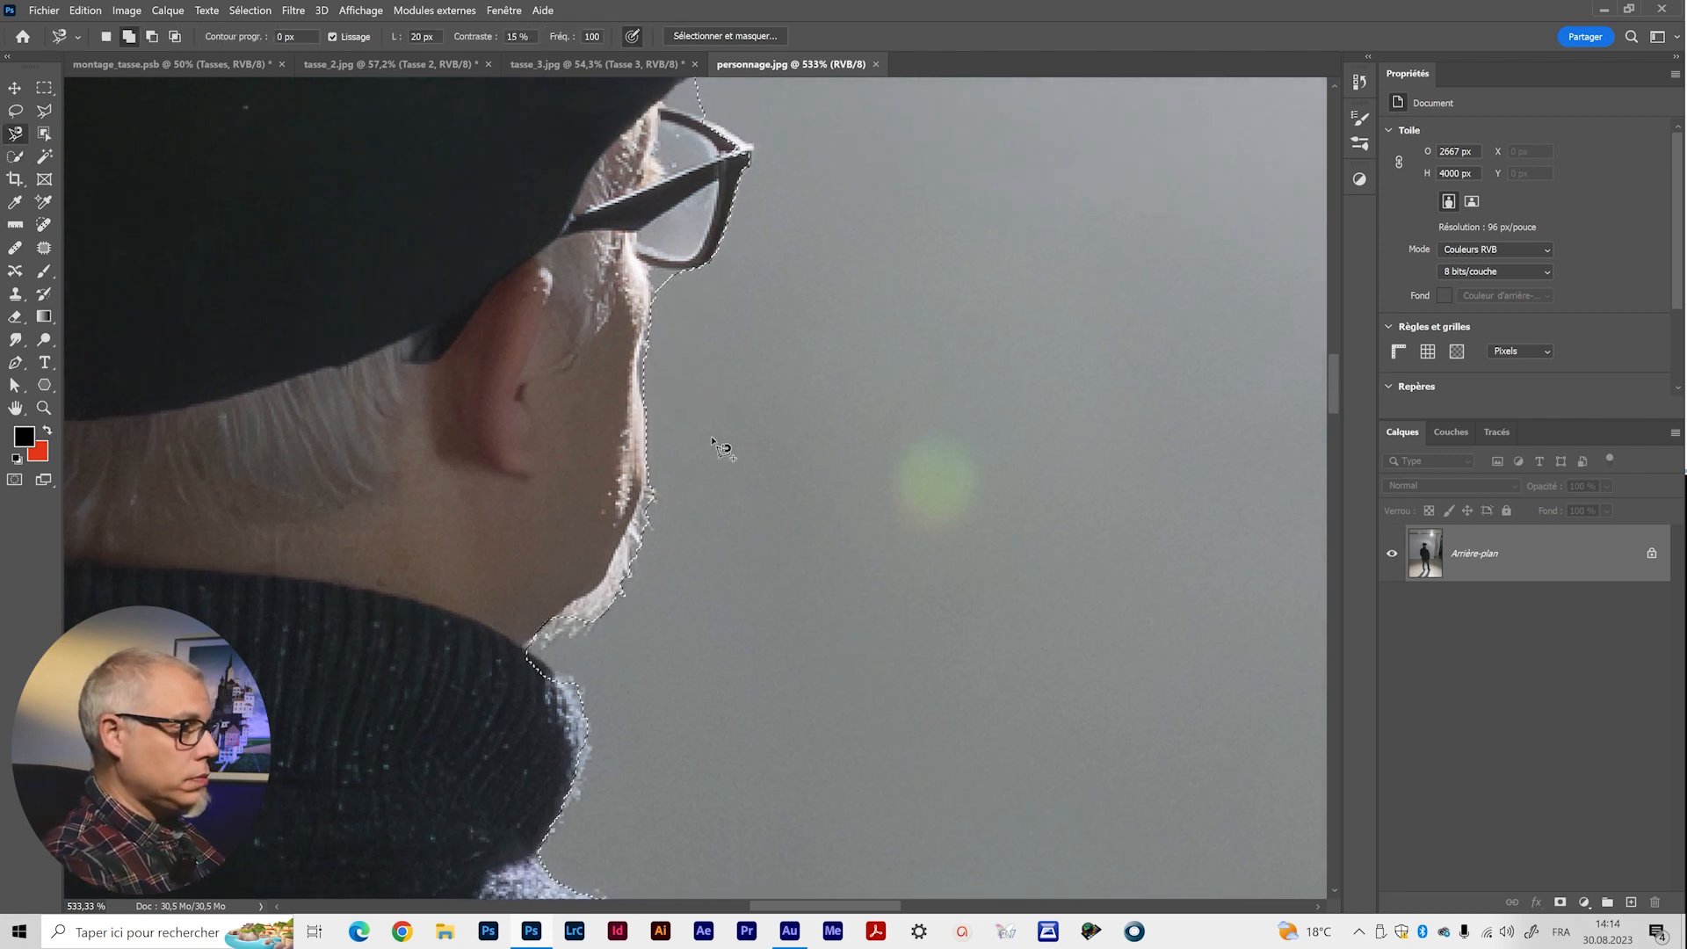
key("alt")
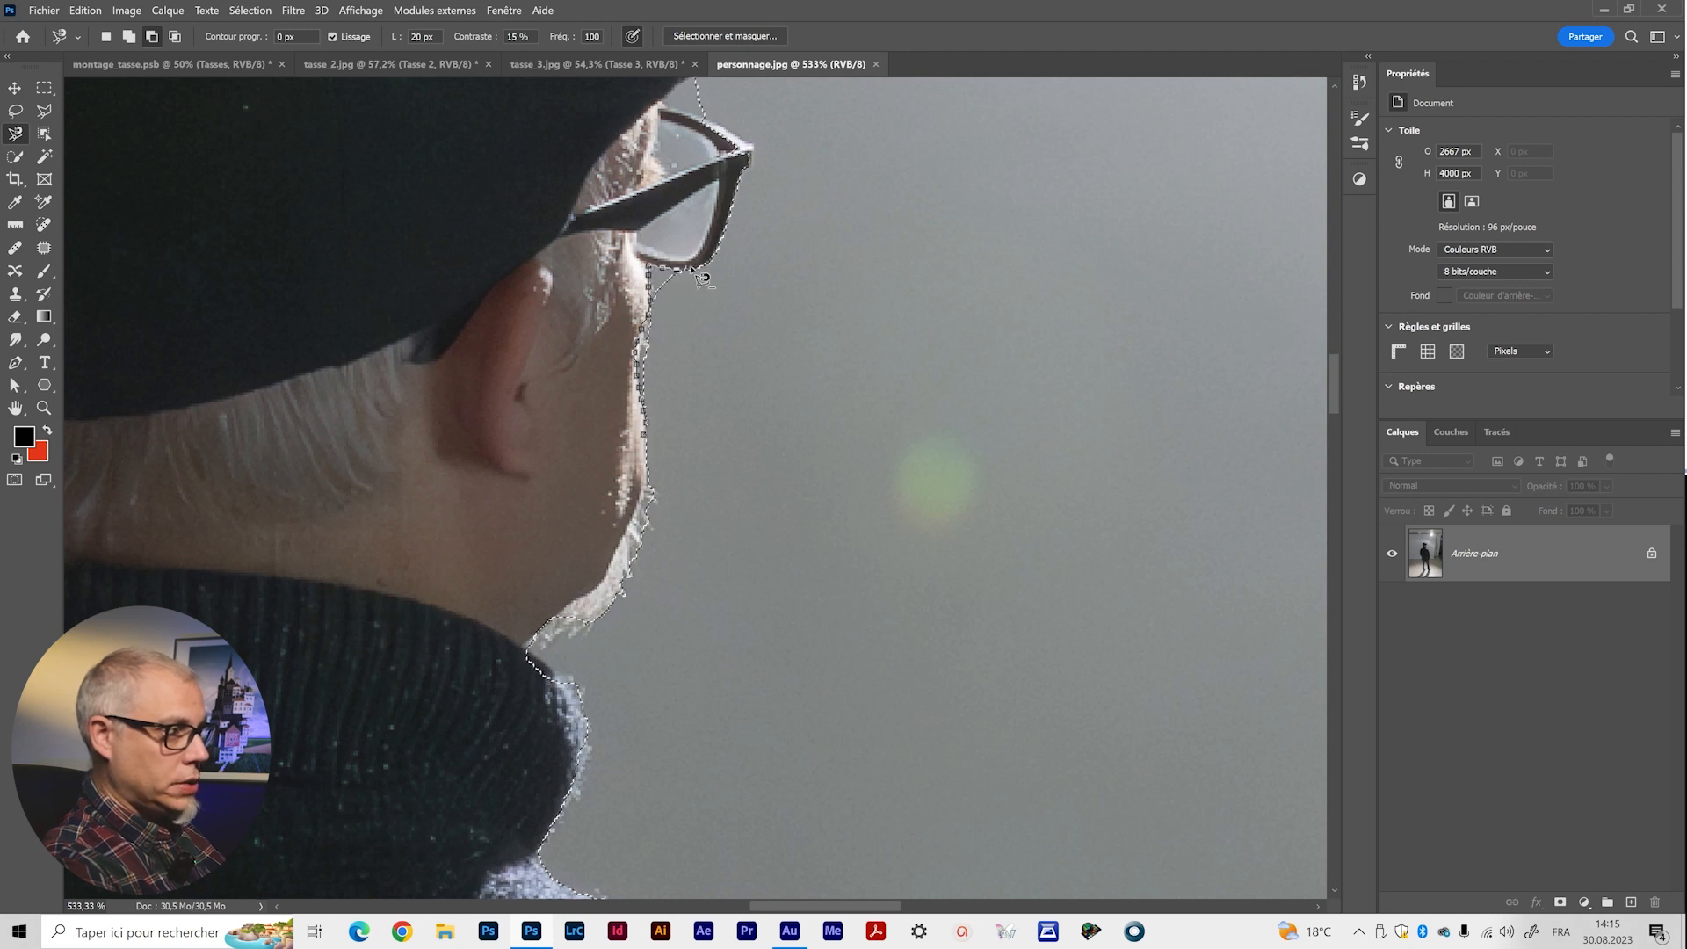
double_click(659, 448)
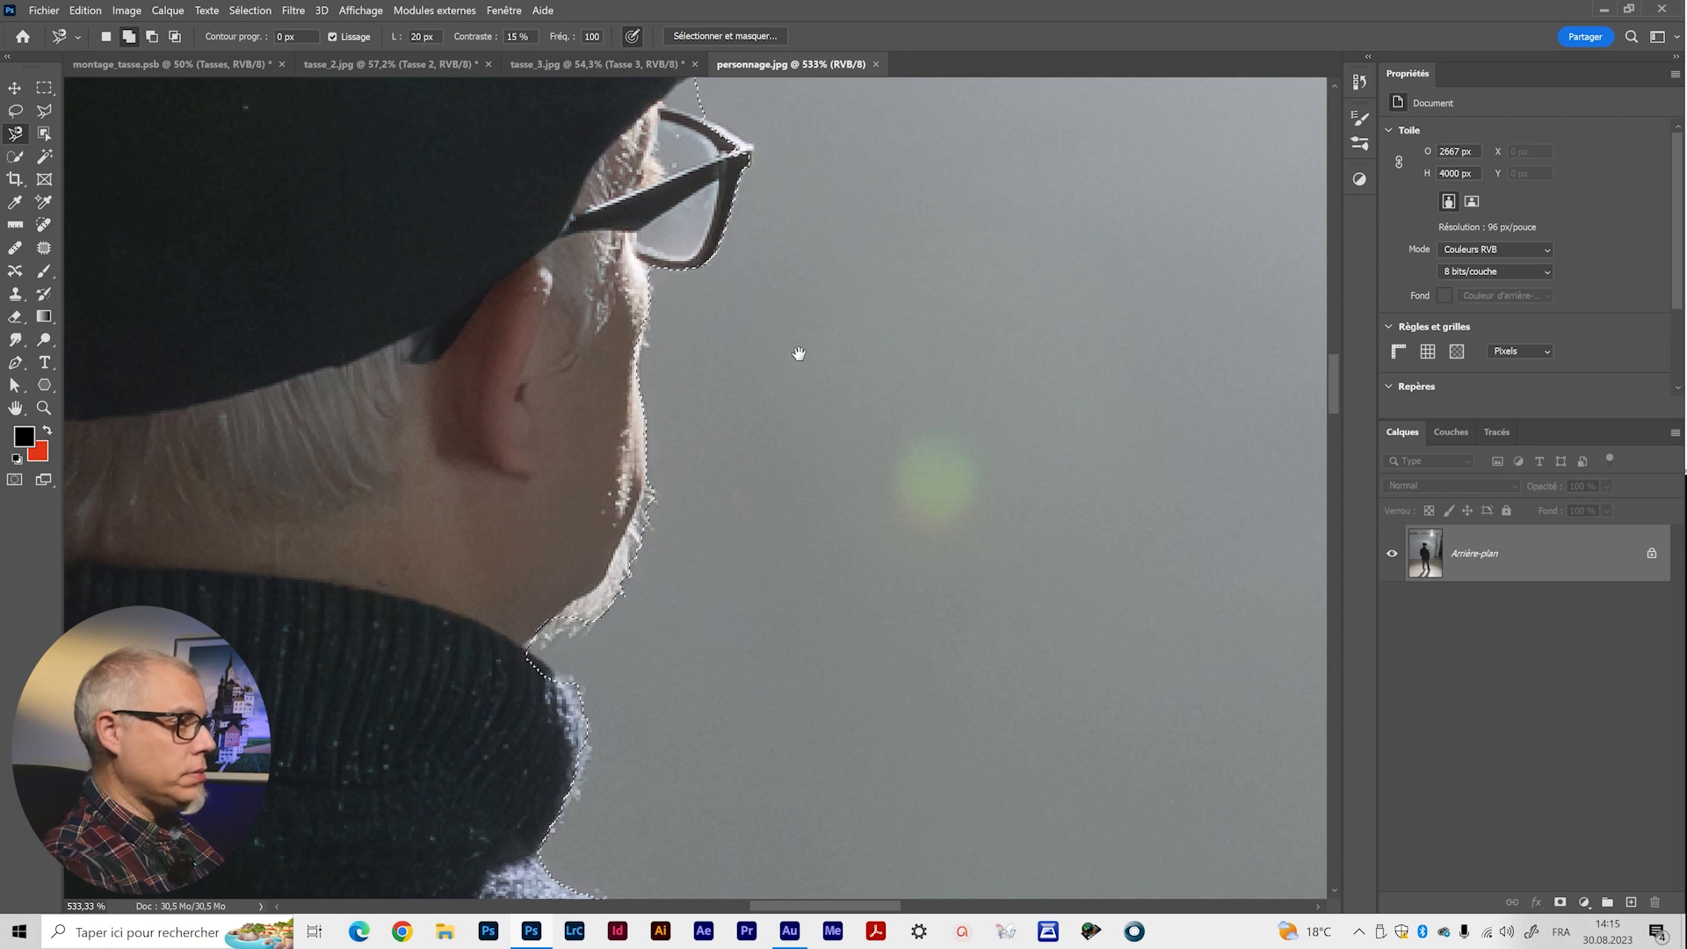
left_click_drag(799, 353, 772, 610)
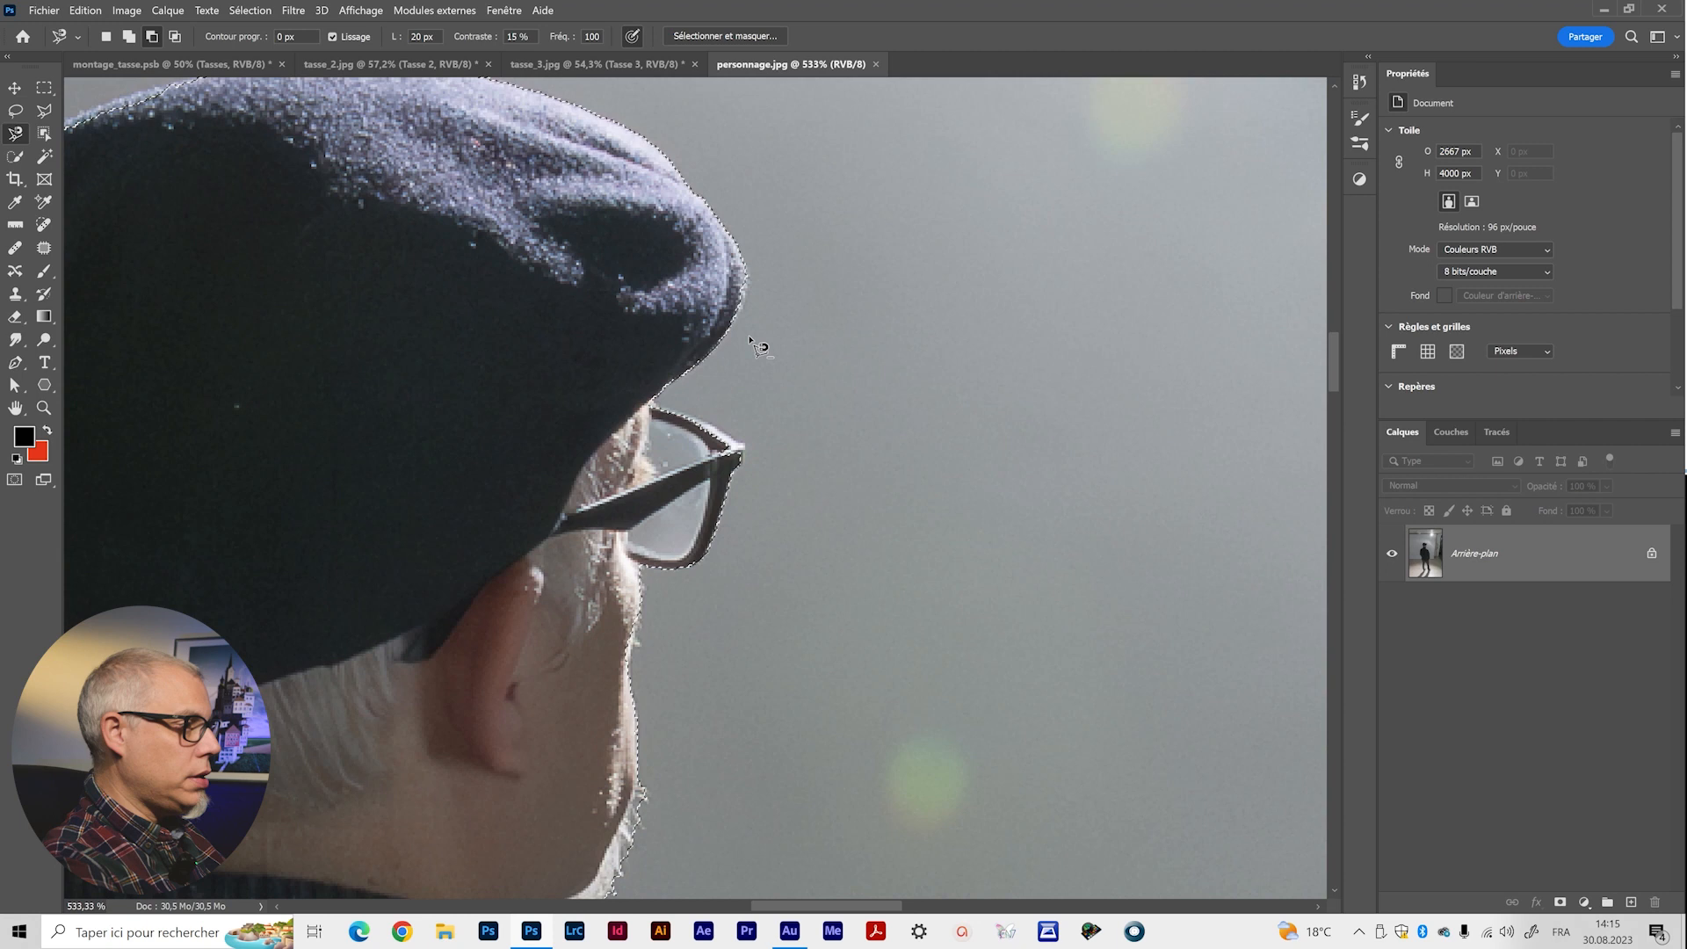
double_click(657, 449)
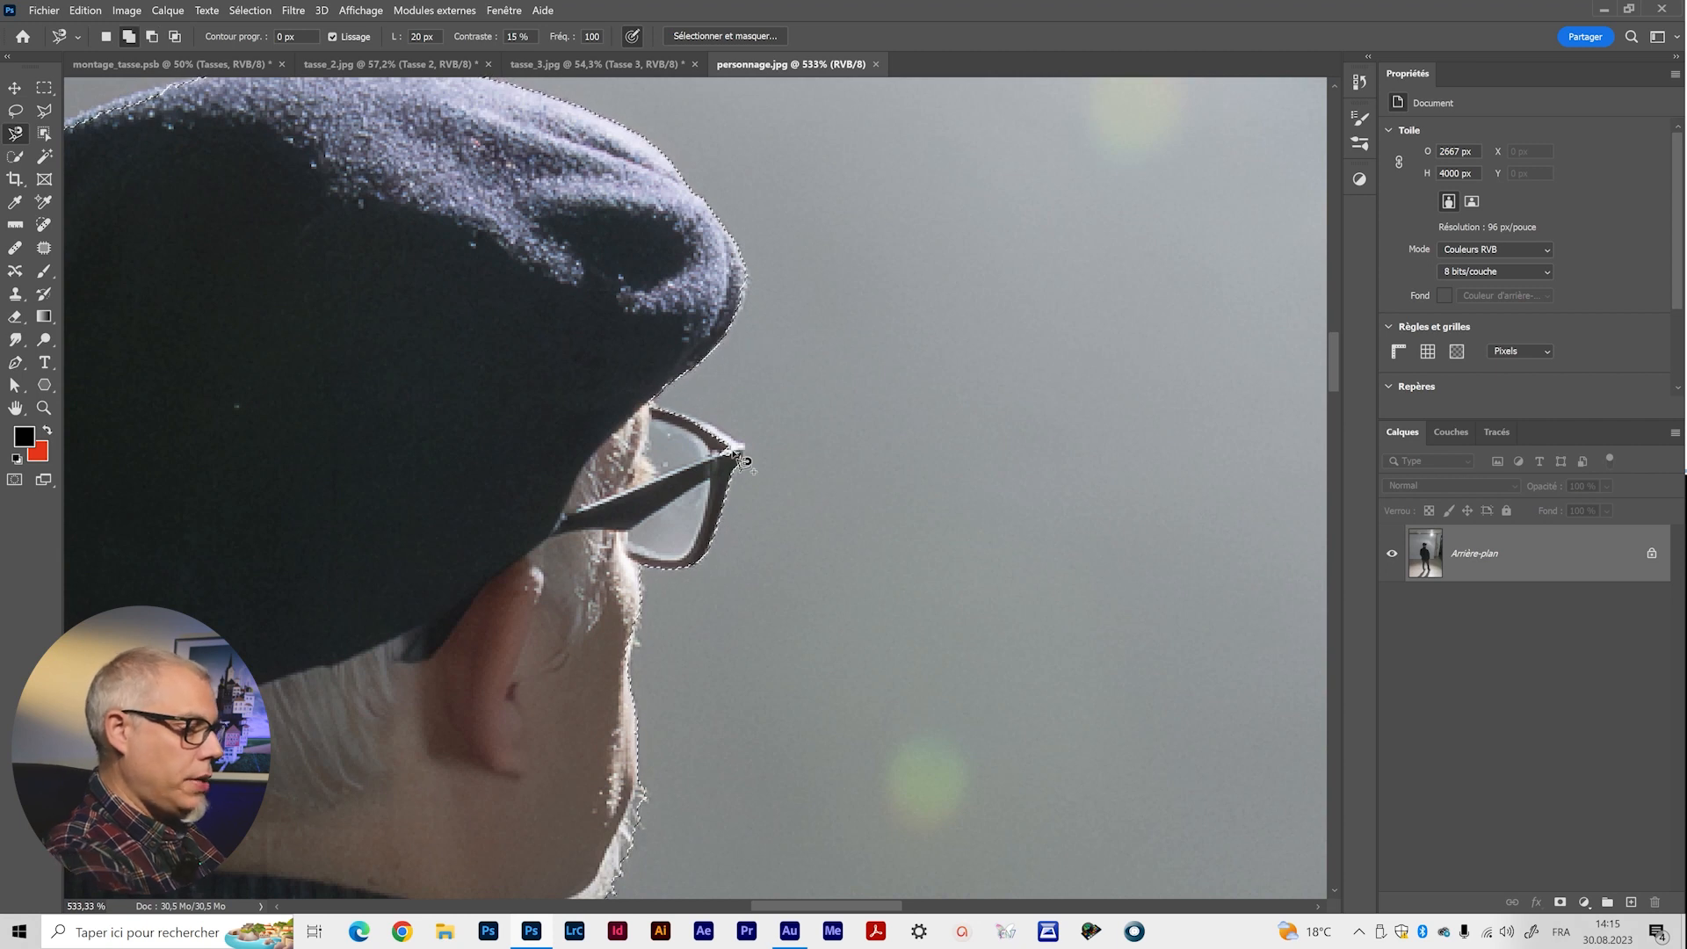
Add the bright upper rim and outer corner of the glasses frame to the selection with the freehand Lasso.
key("z")
left_click_drag(729, 449, 766, 449)
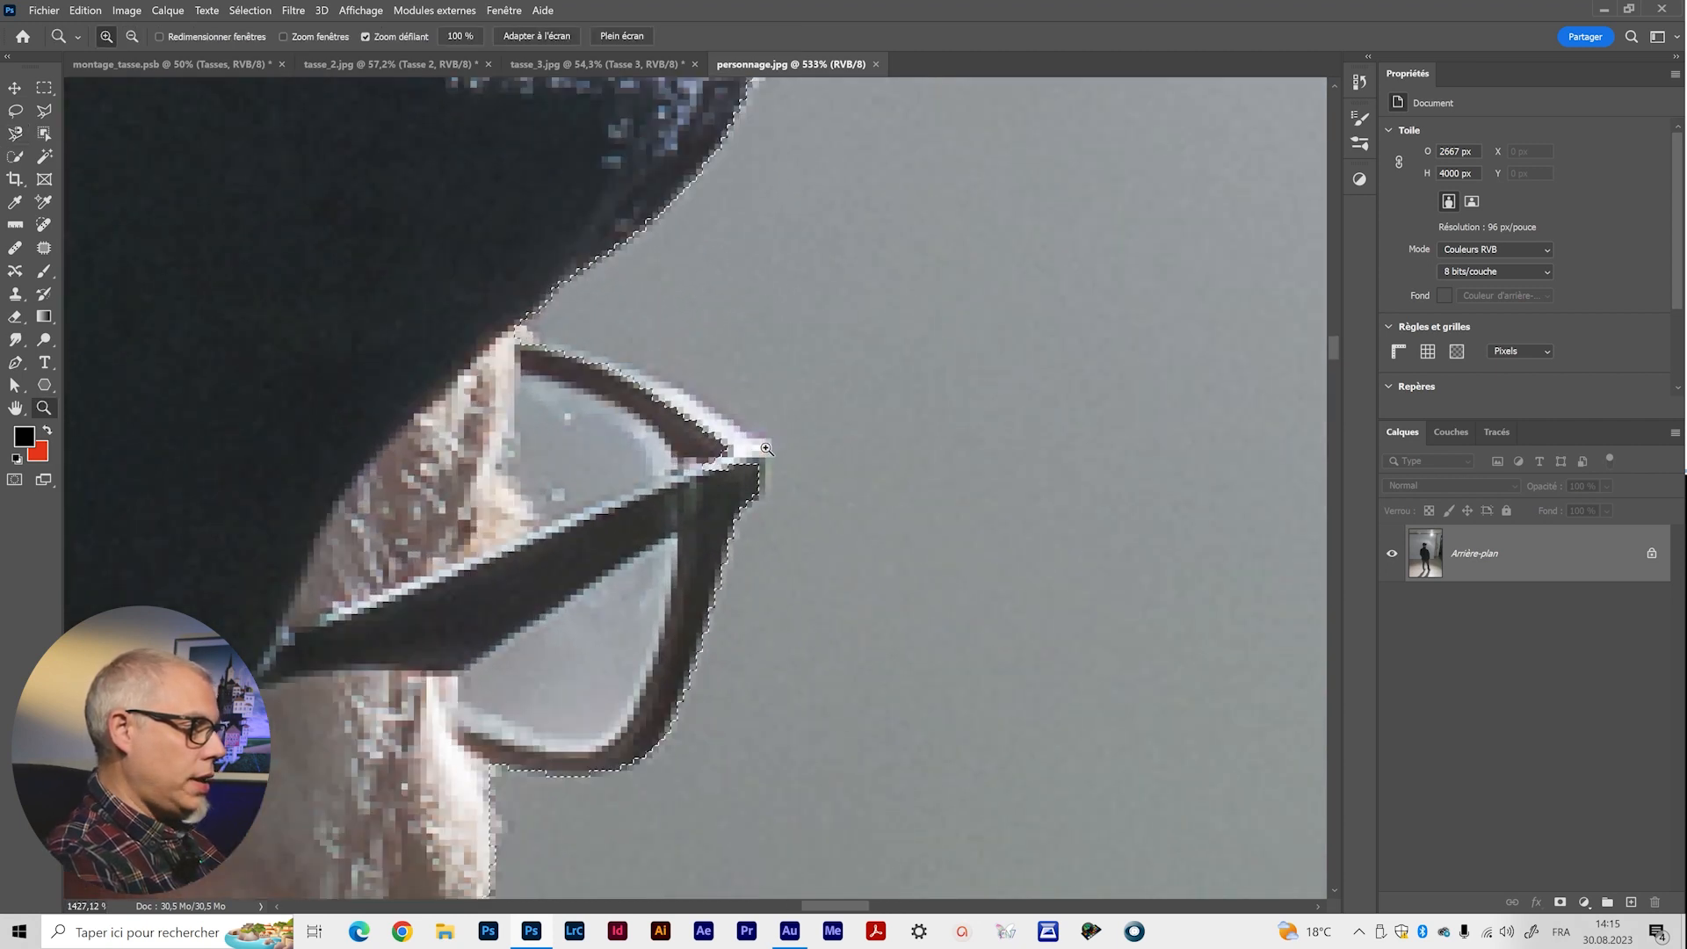
key("l")
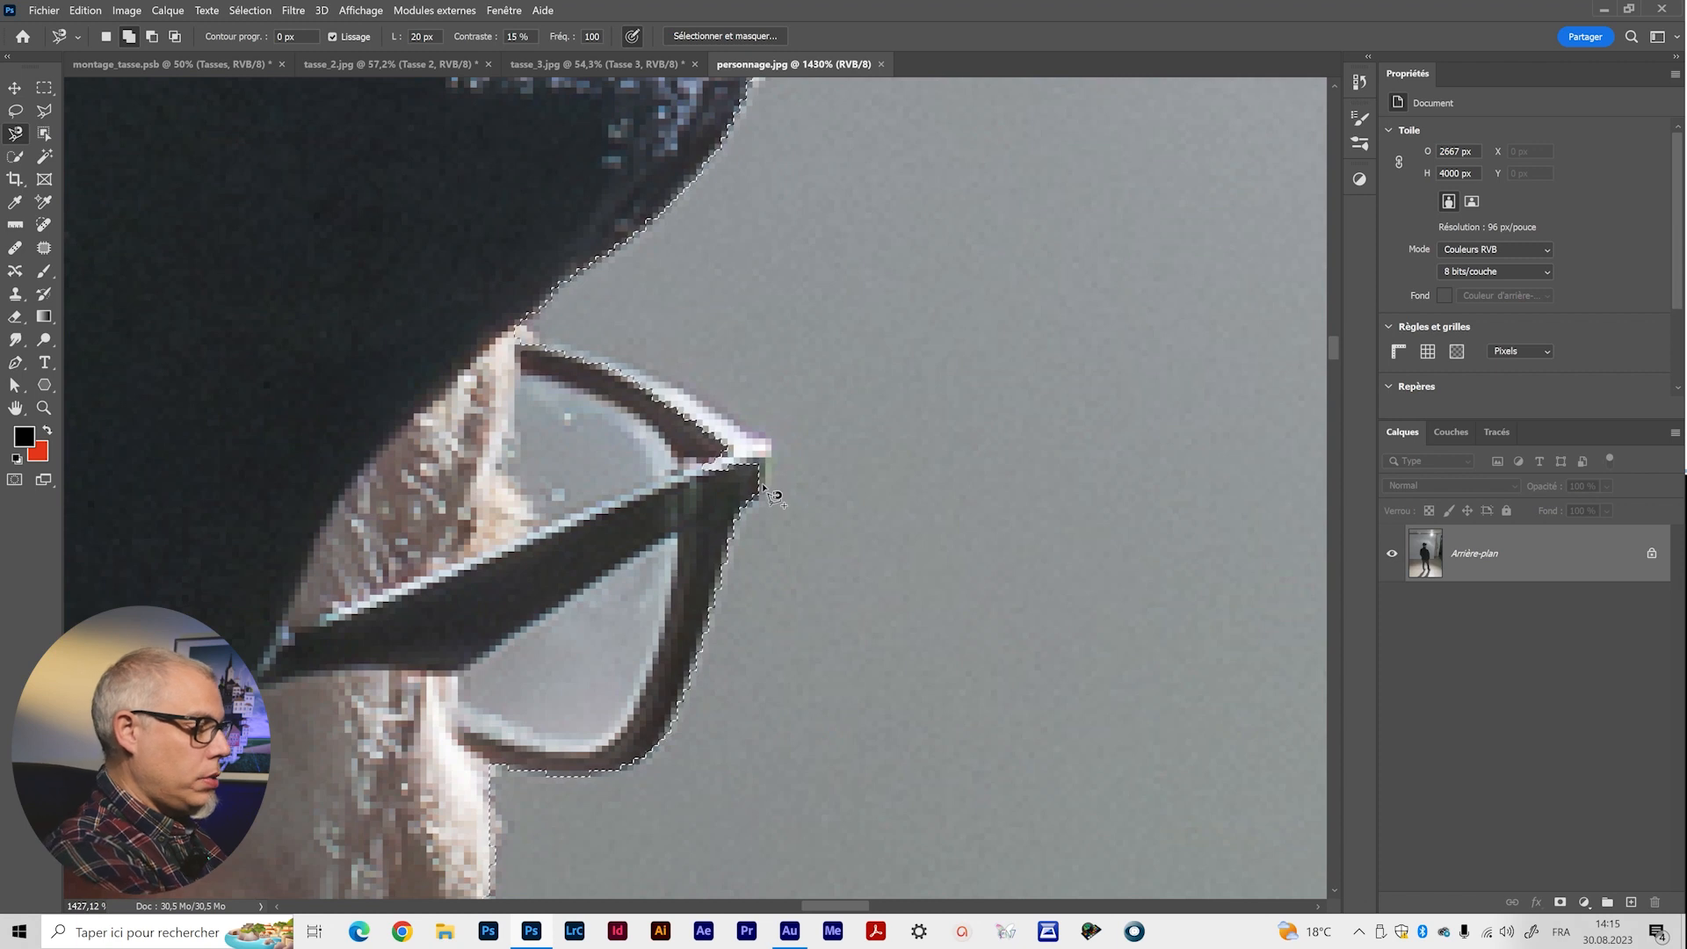
key("shift+l")
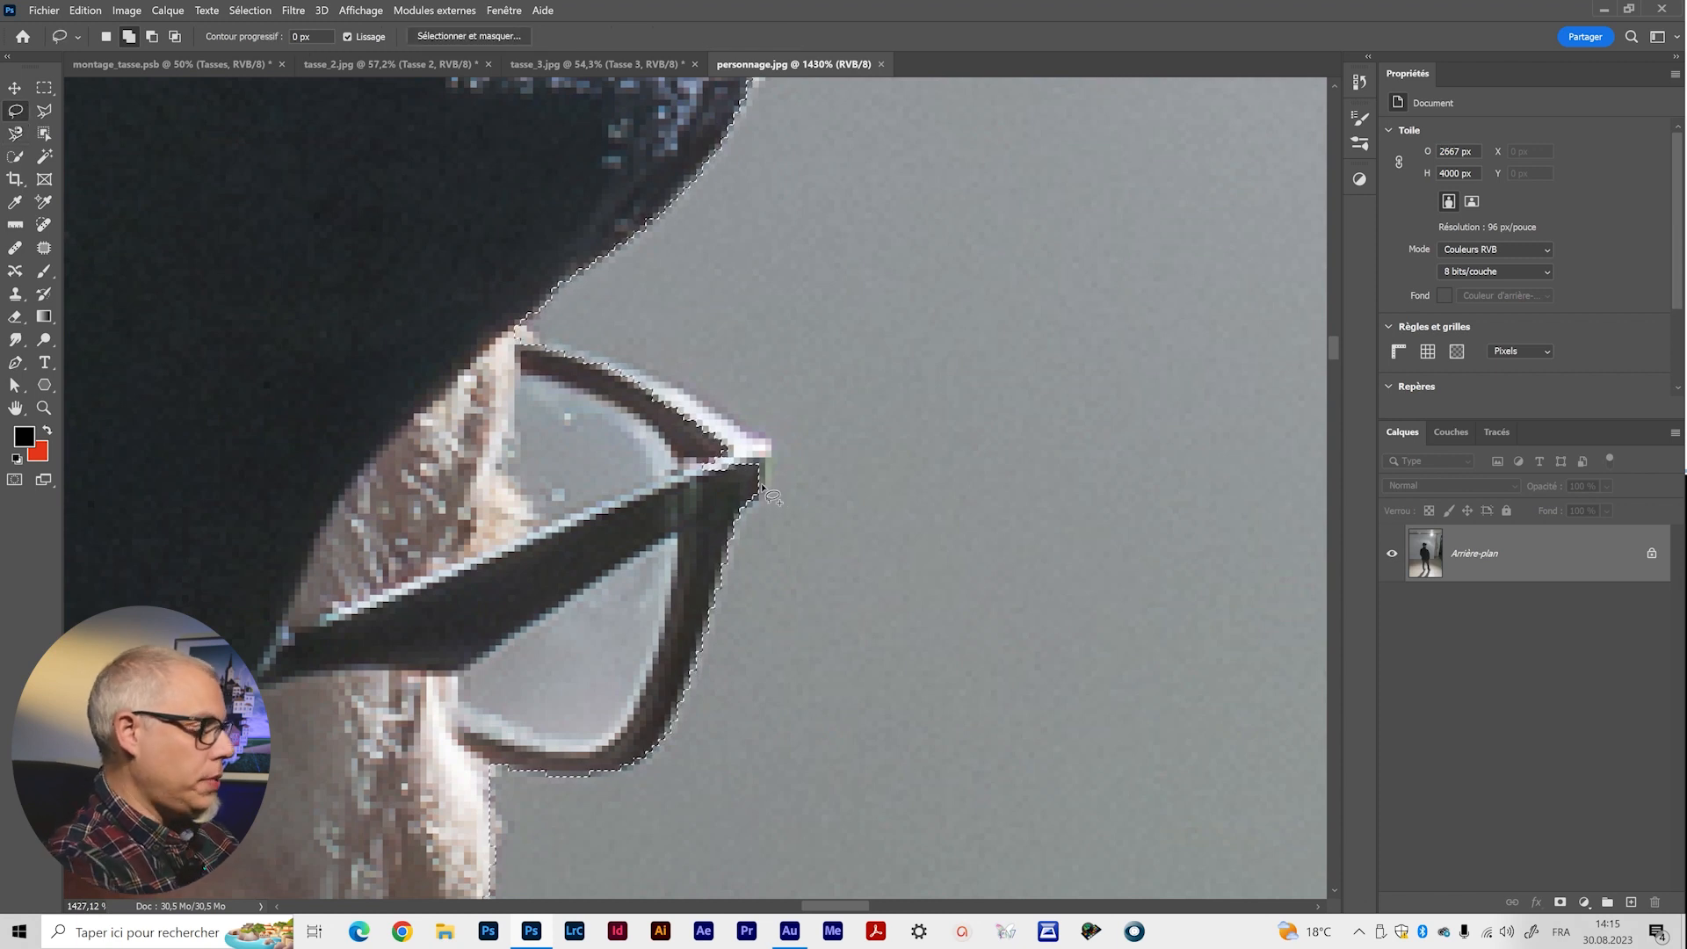
key("alt")
left_click_drag(527, 339, 587, 421)
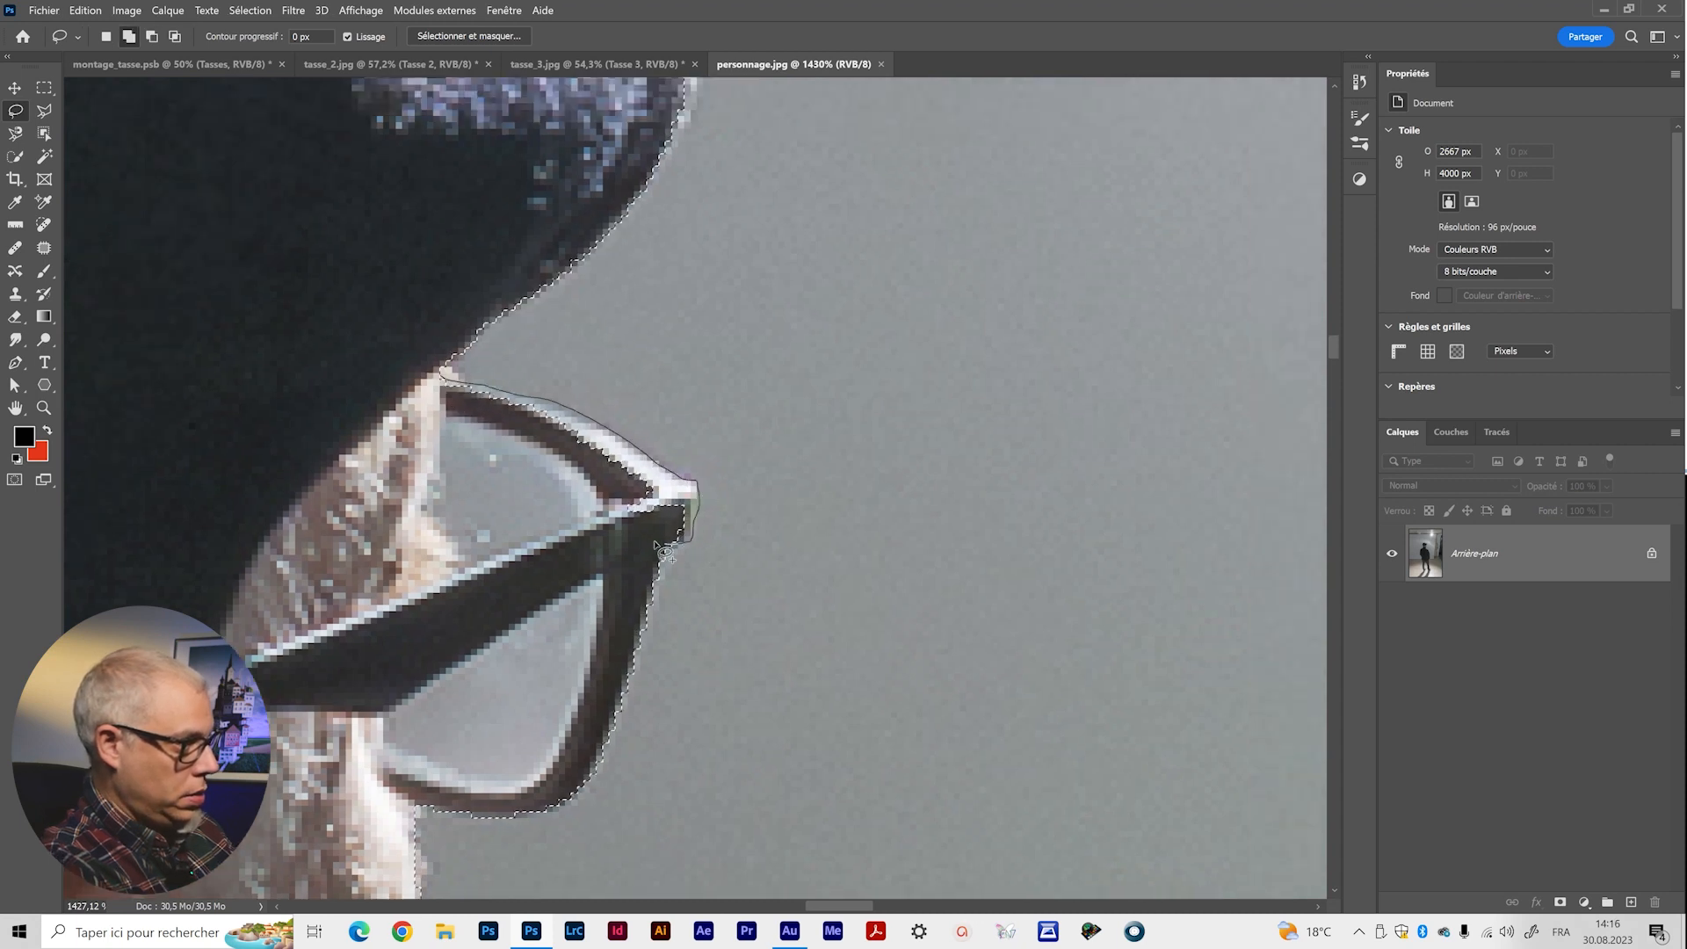
left_click_drag(502, 468, 497, 473)
scroll(455, 496, "down", 5)
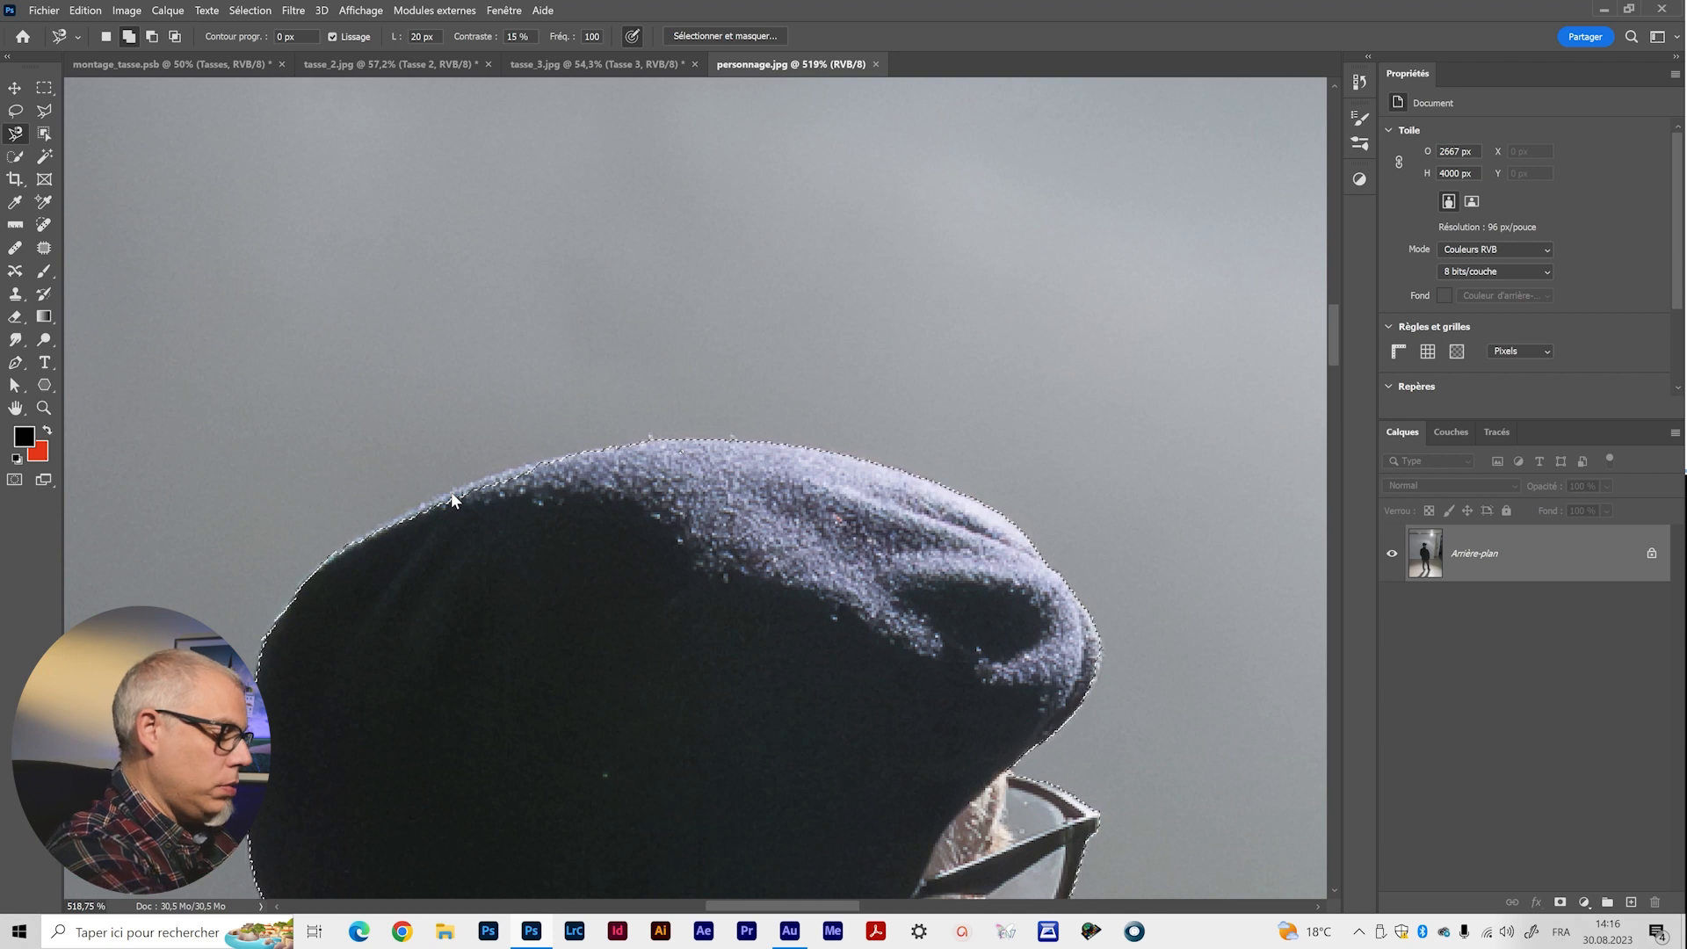
Rotate the canvas view and add the missed bright rim of the cap's back edge to the selection with the Lasso.
key("shift+l")
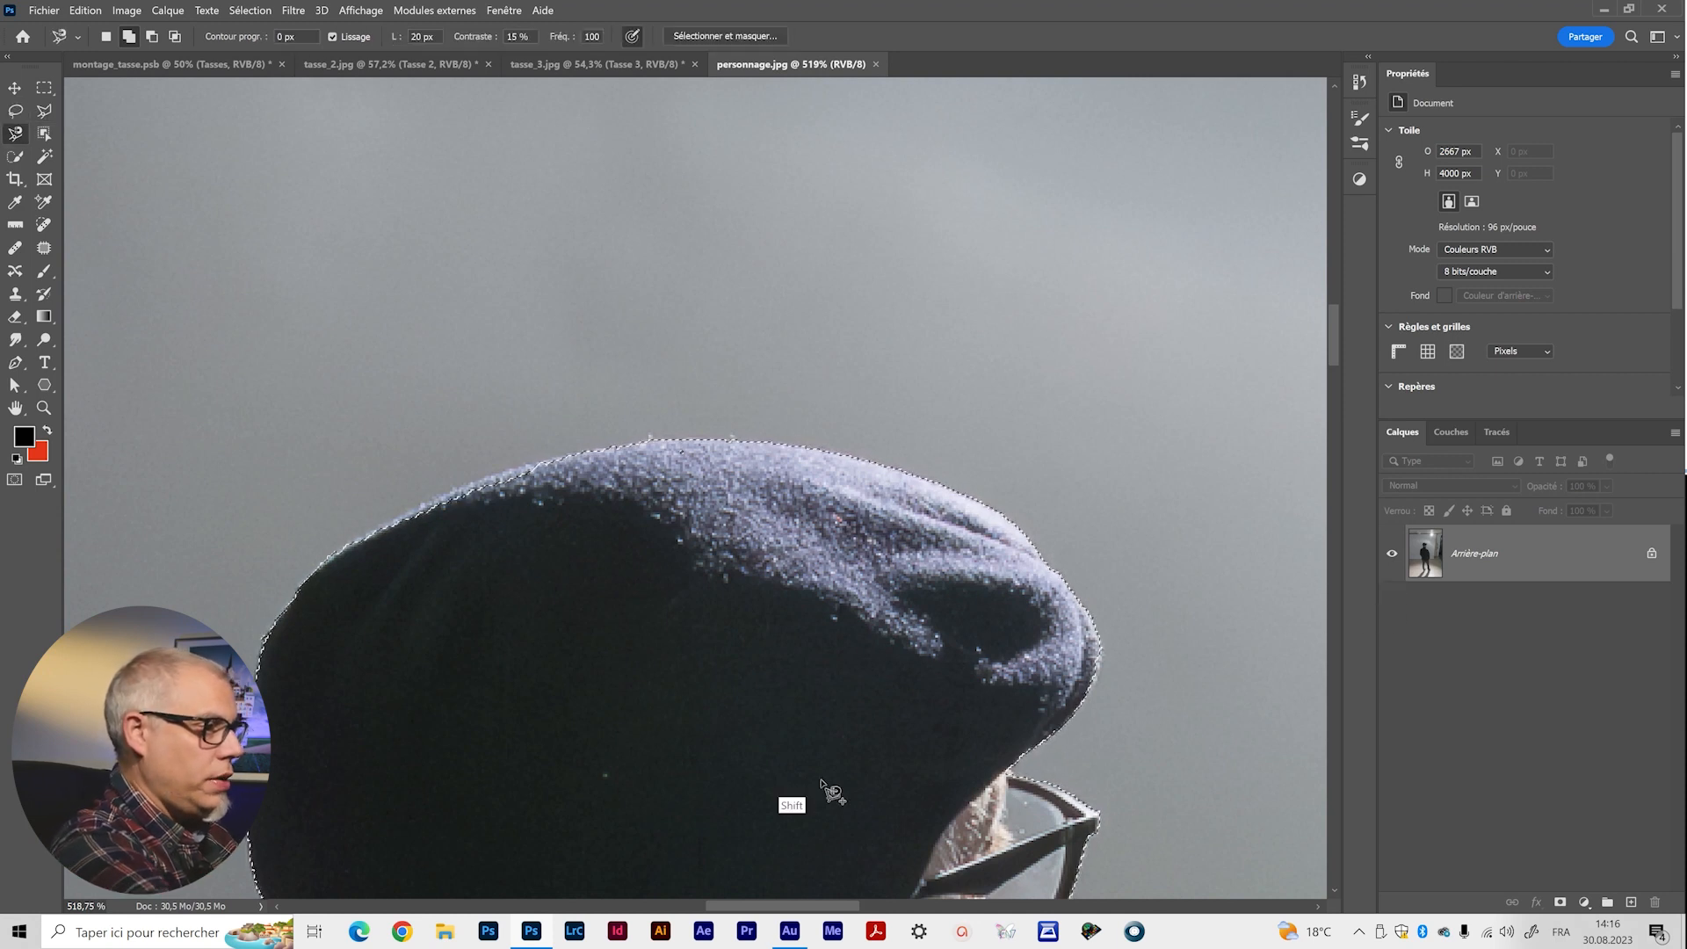
key("shift+l")
key("r")
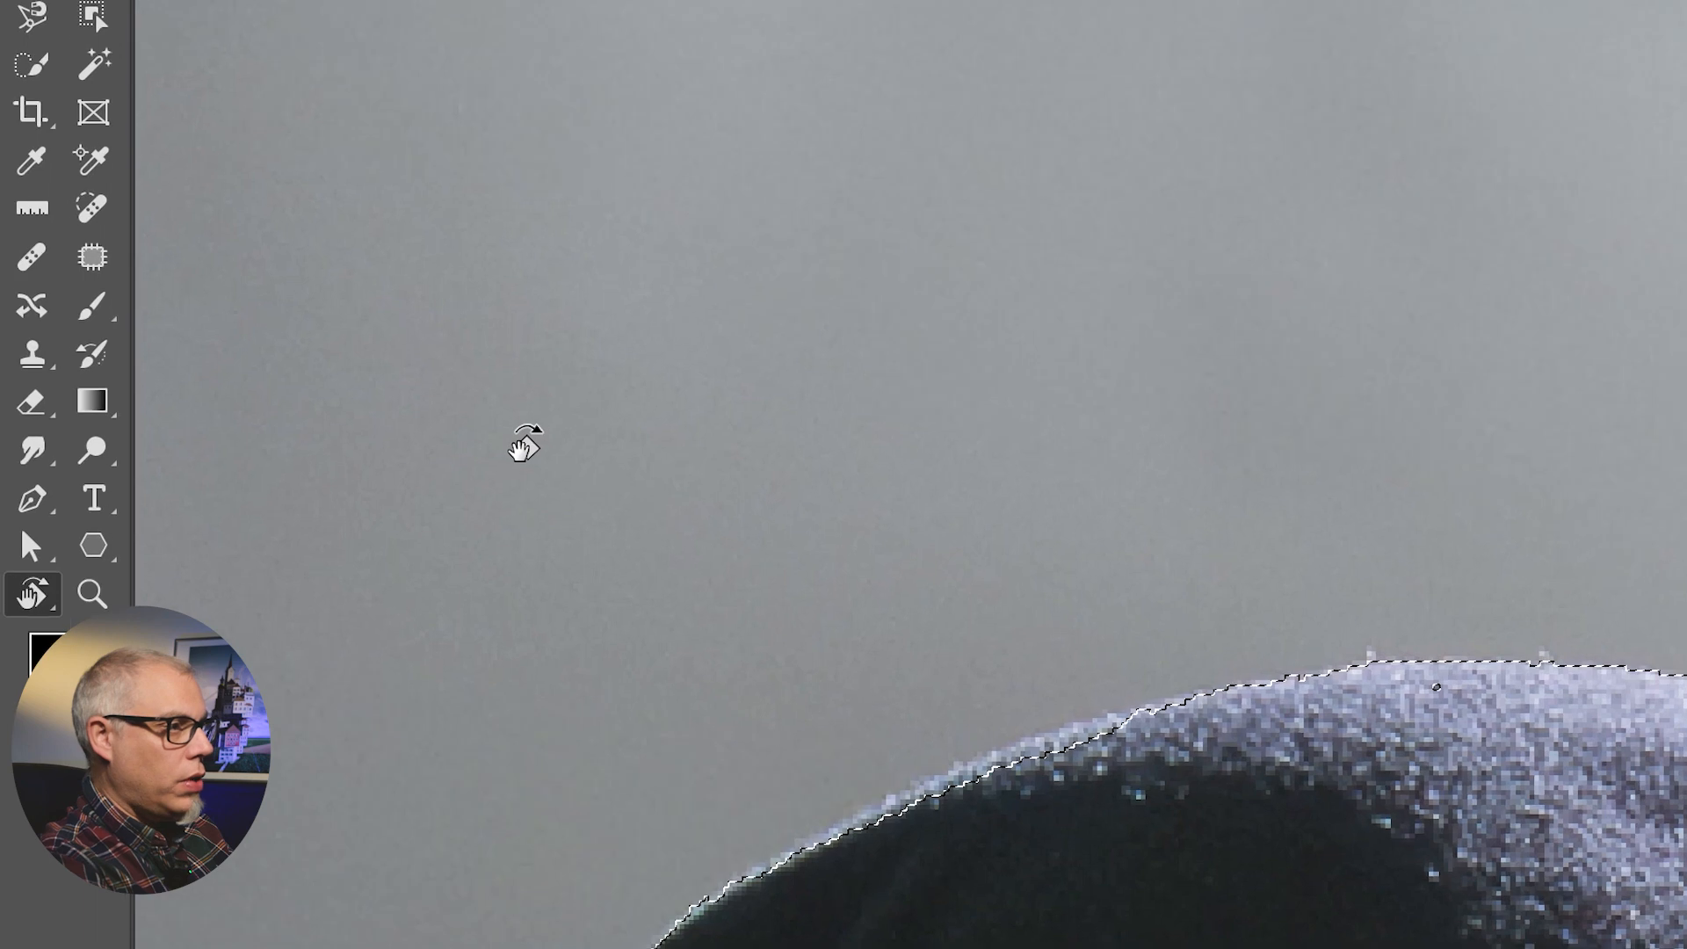
left_click_drag(535, 435, 554, 824)
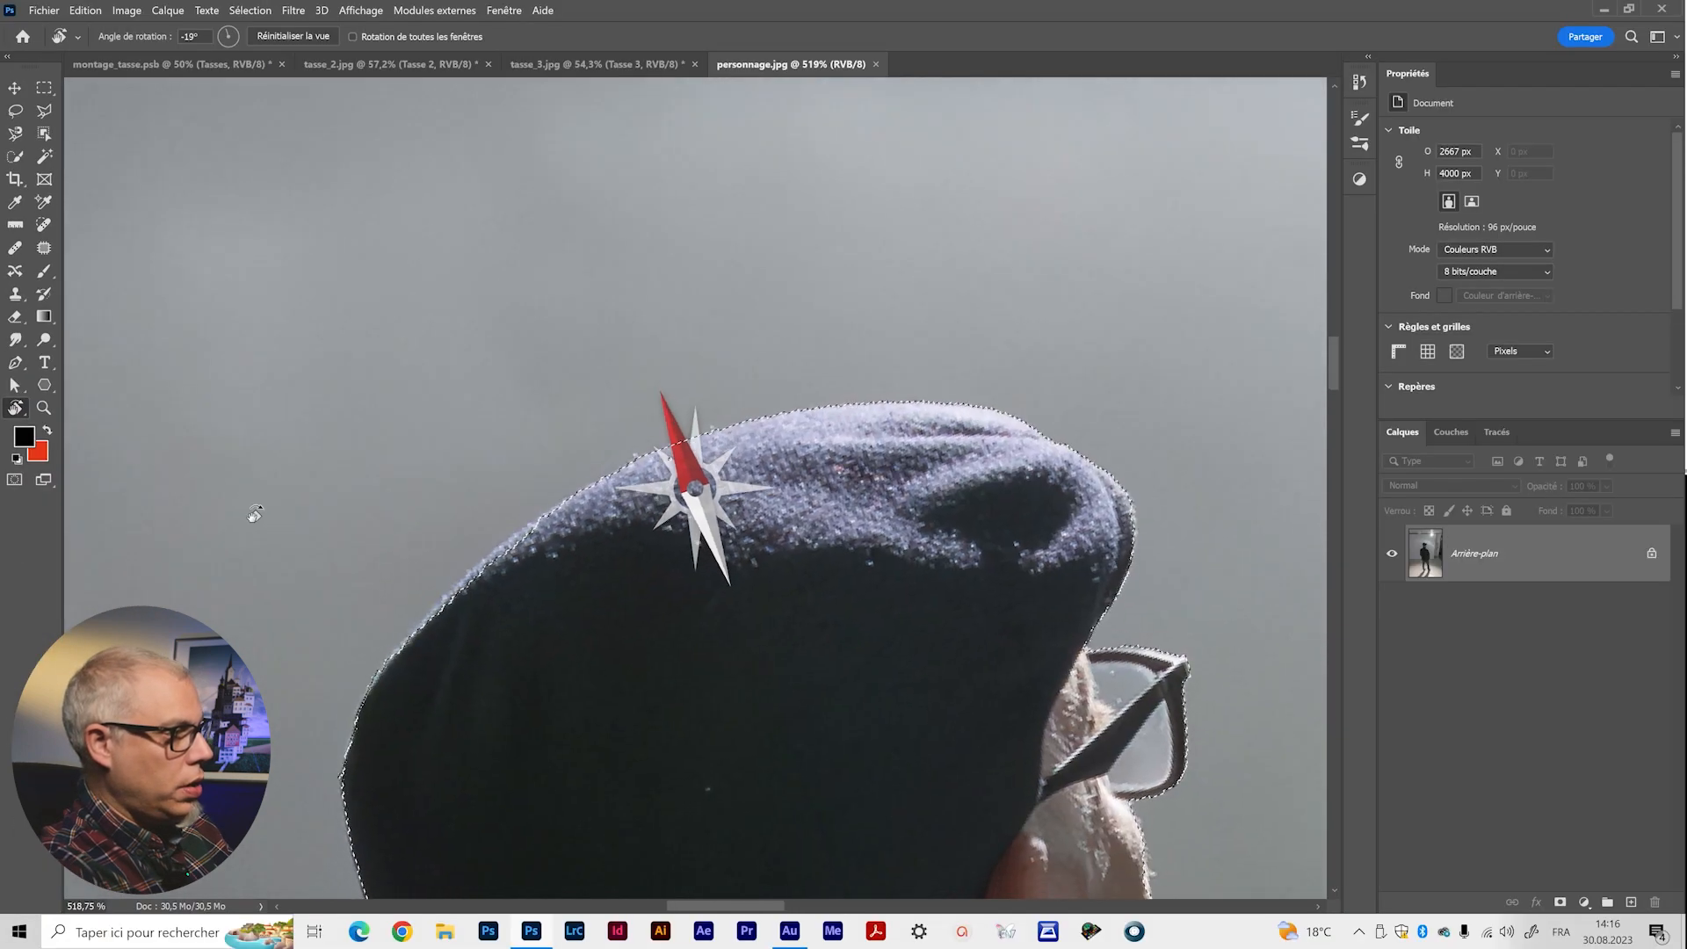
mouse_move(254, 514)
left_mouse_down()
mouse_move(339, 614)
mouse_move(463, 700)
mouse_move(505, 681)
mouse_move(478, 629)
mouse_move(343, 583)
mouse_move(369, 483)
mouse_move(363, 569)
mouse_move(317, 554)
left_mouse_up()
key("l")
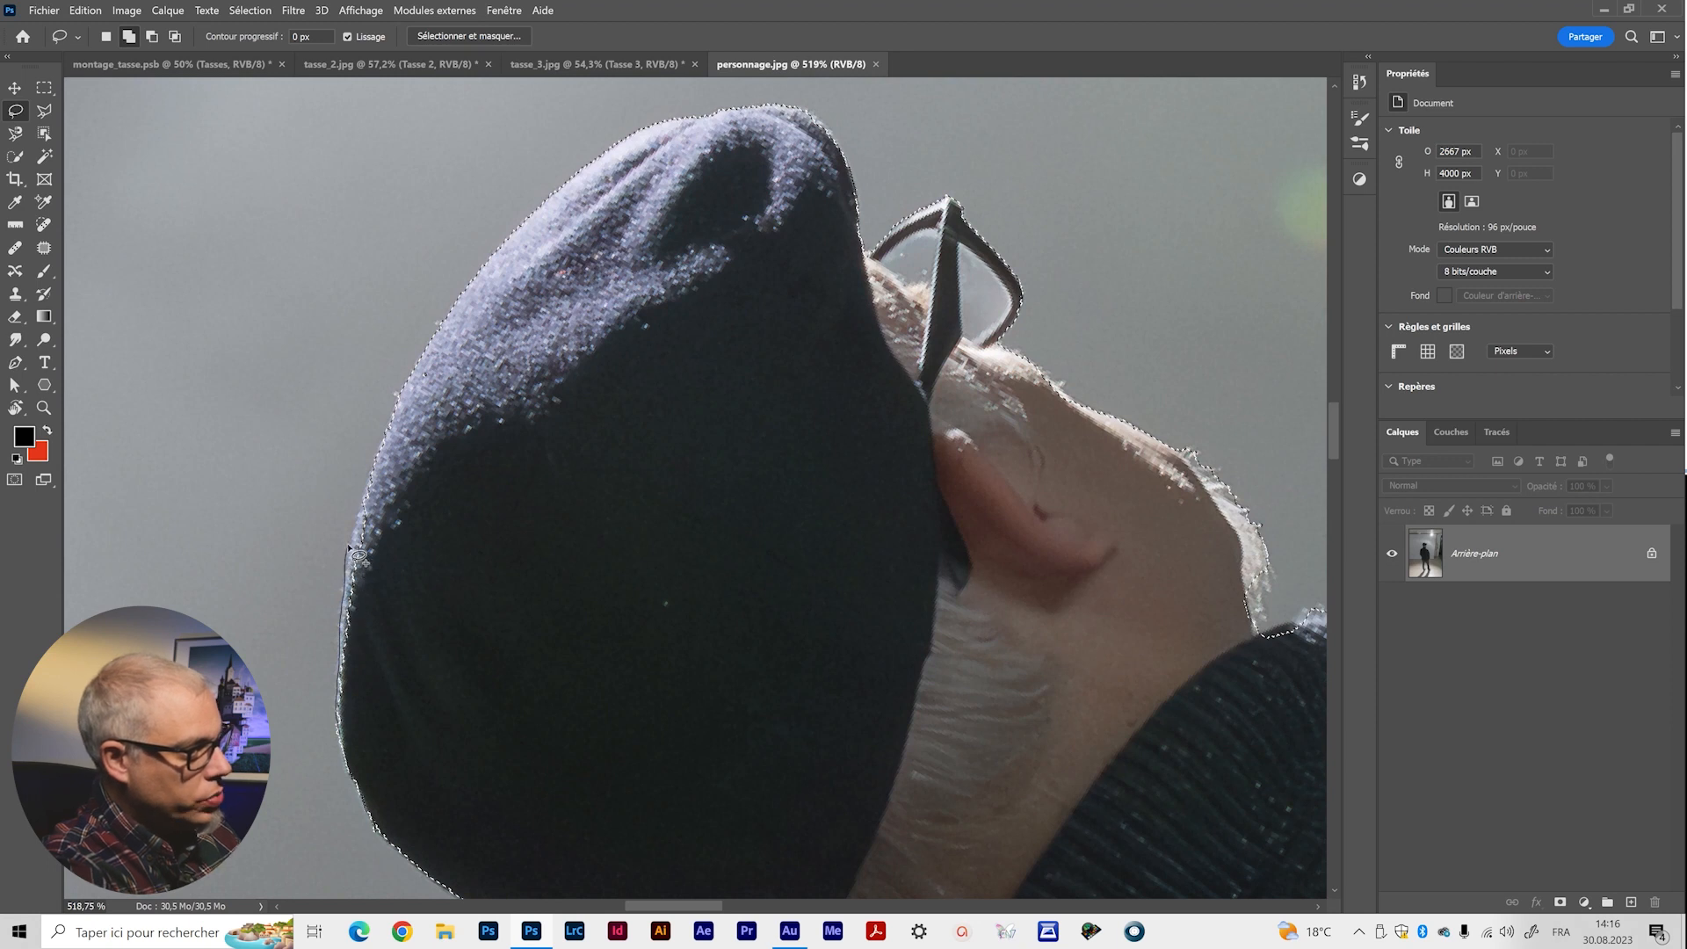
left_click_drag(402, 516, 387, 520)
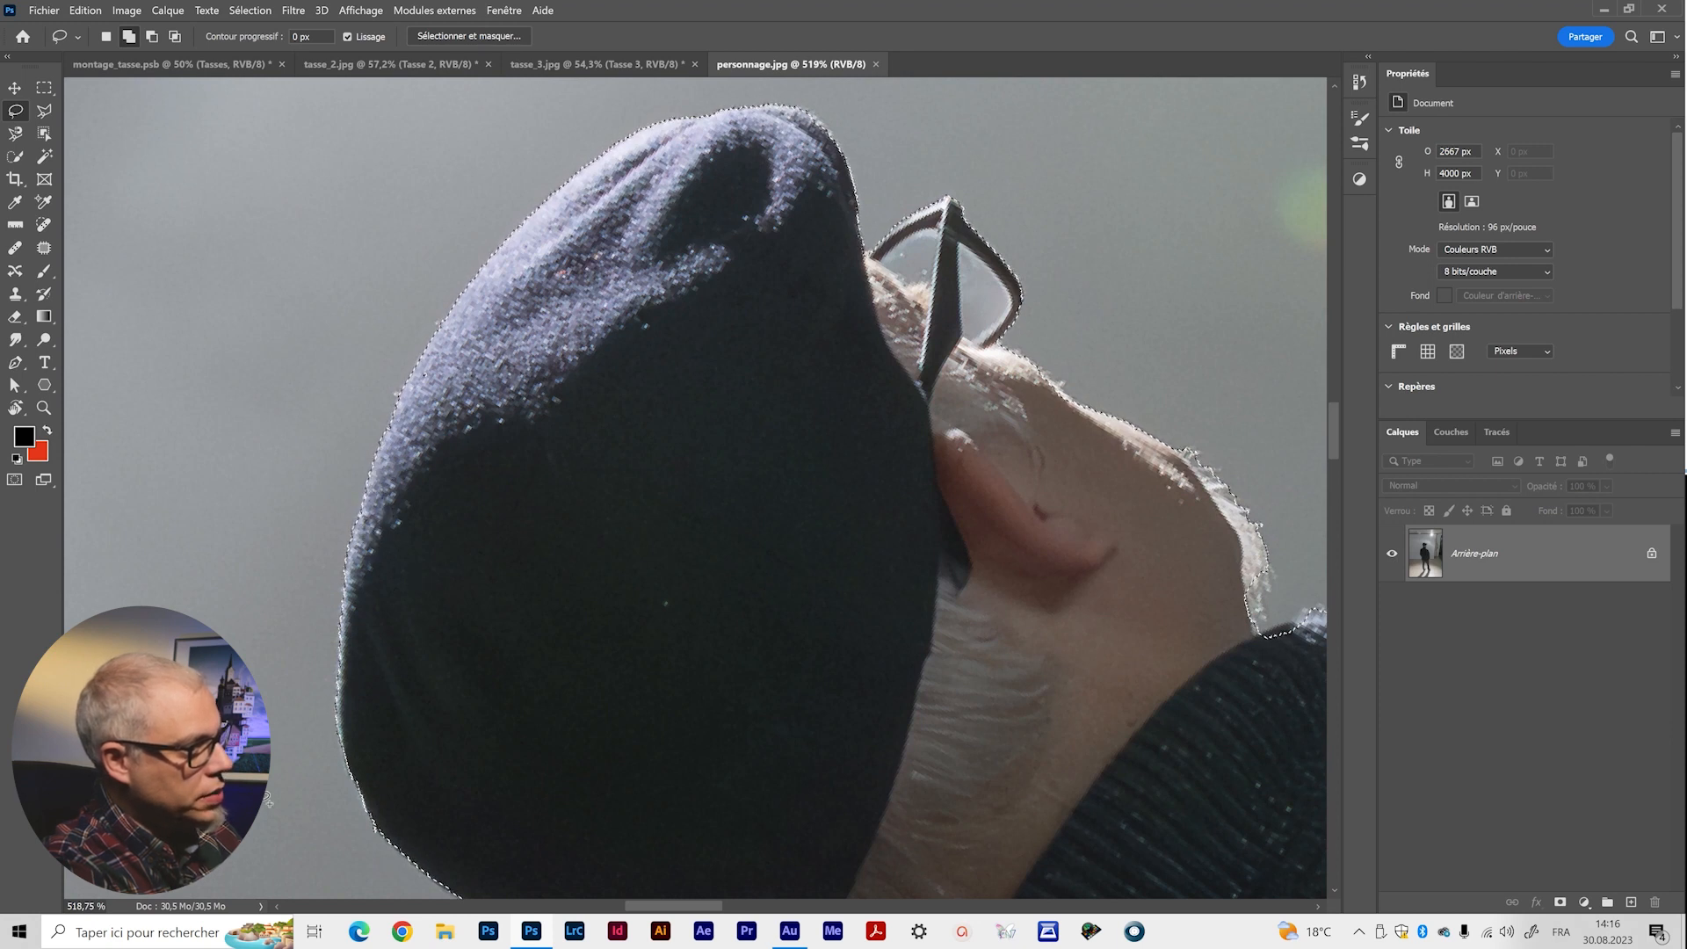
Subtract the background between the hair strands at the man's nape from the selection with the Lasso.
left_click_drag(489, 369, 475, 482)
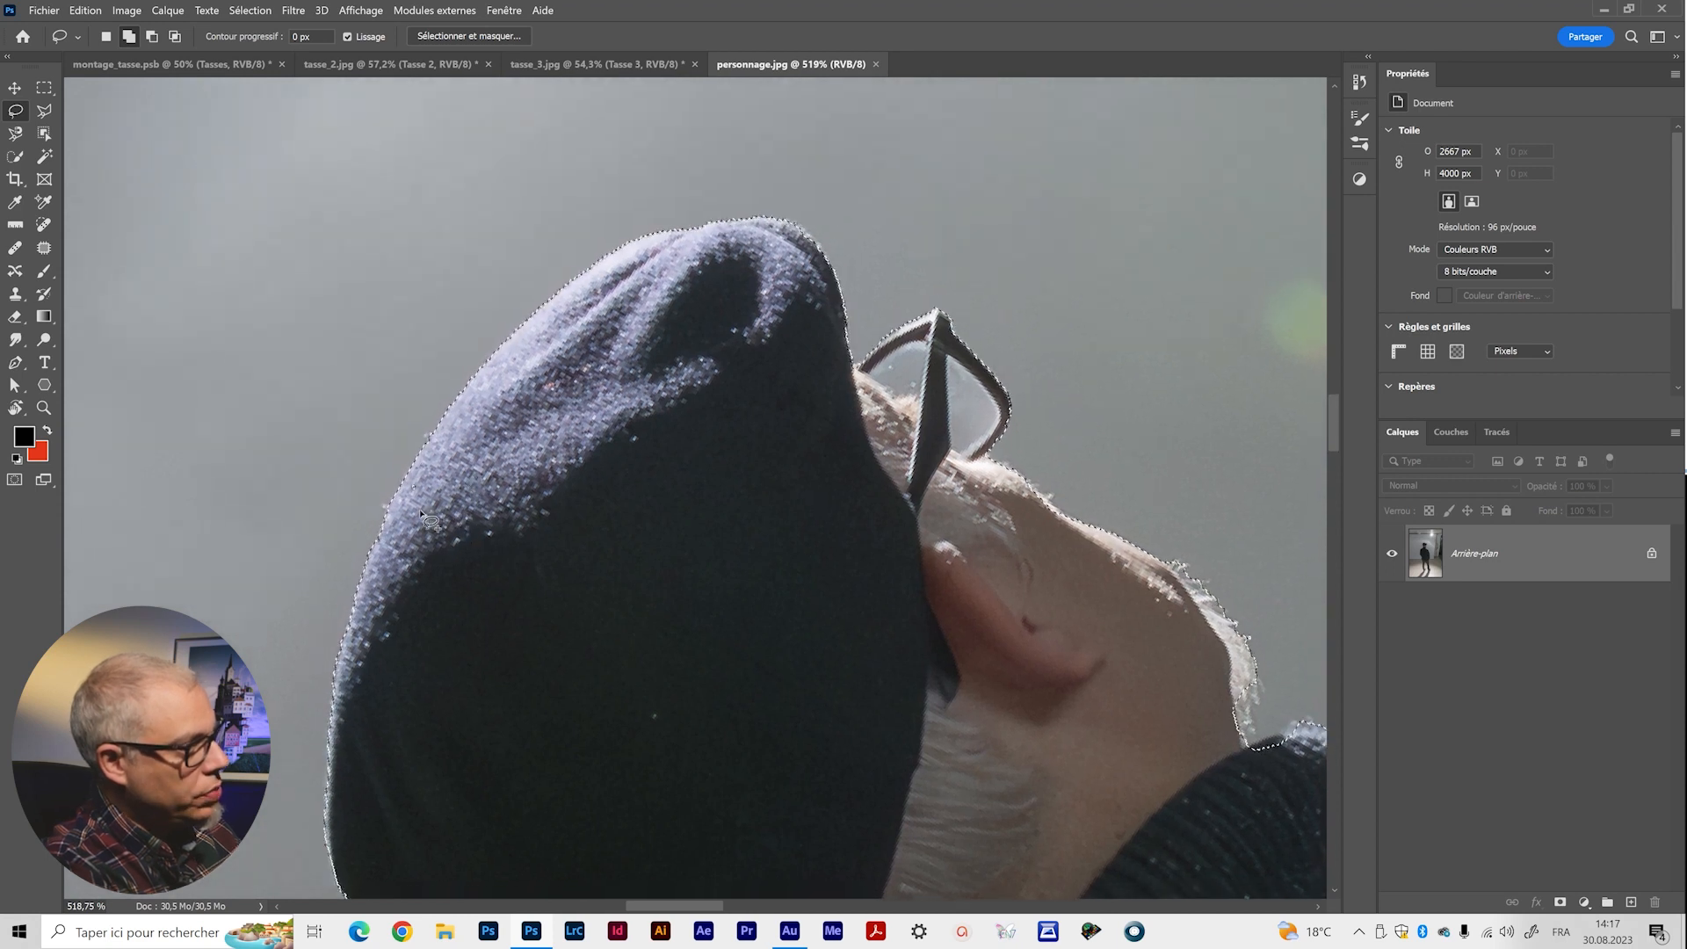
left_click_drag(527, 614, 557, 275)
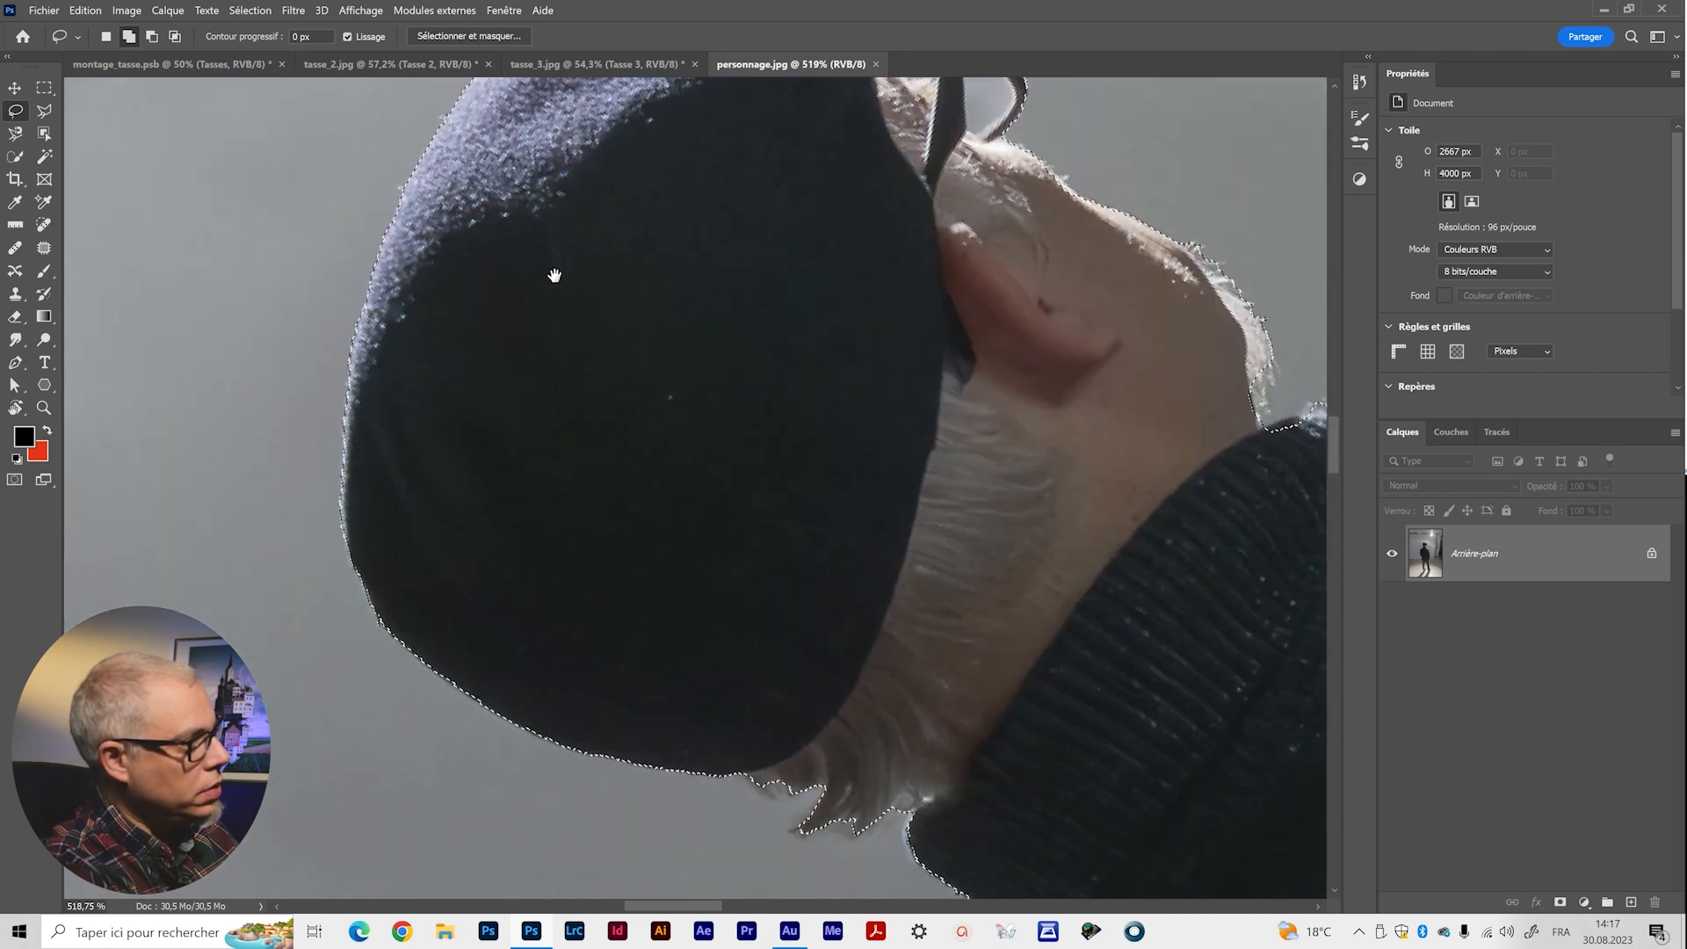
left_click_drag(611, 628, 409, 407)
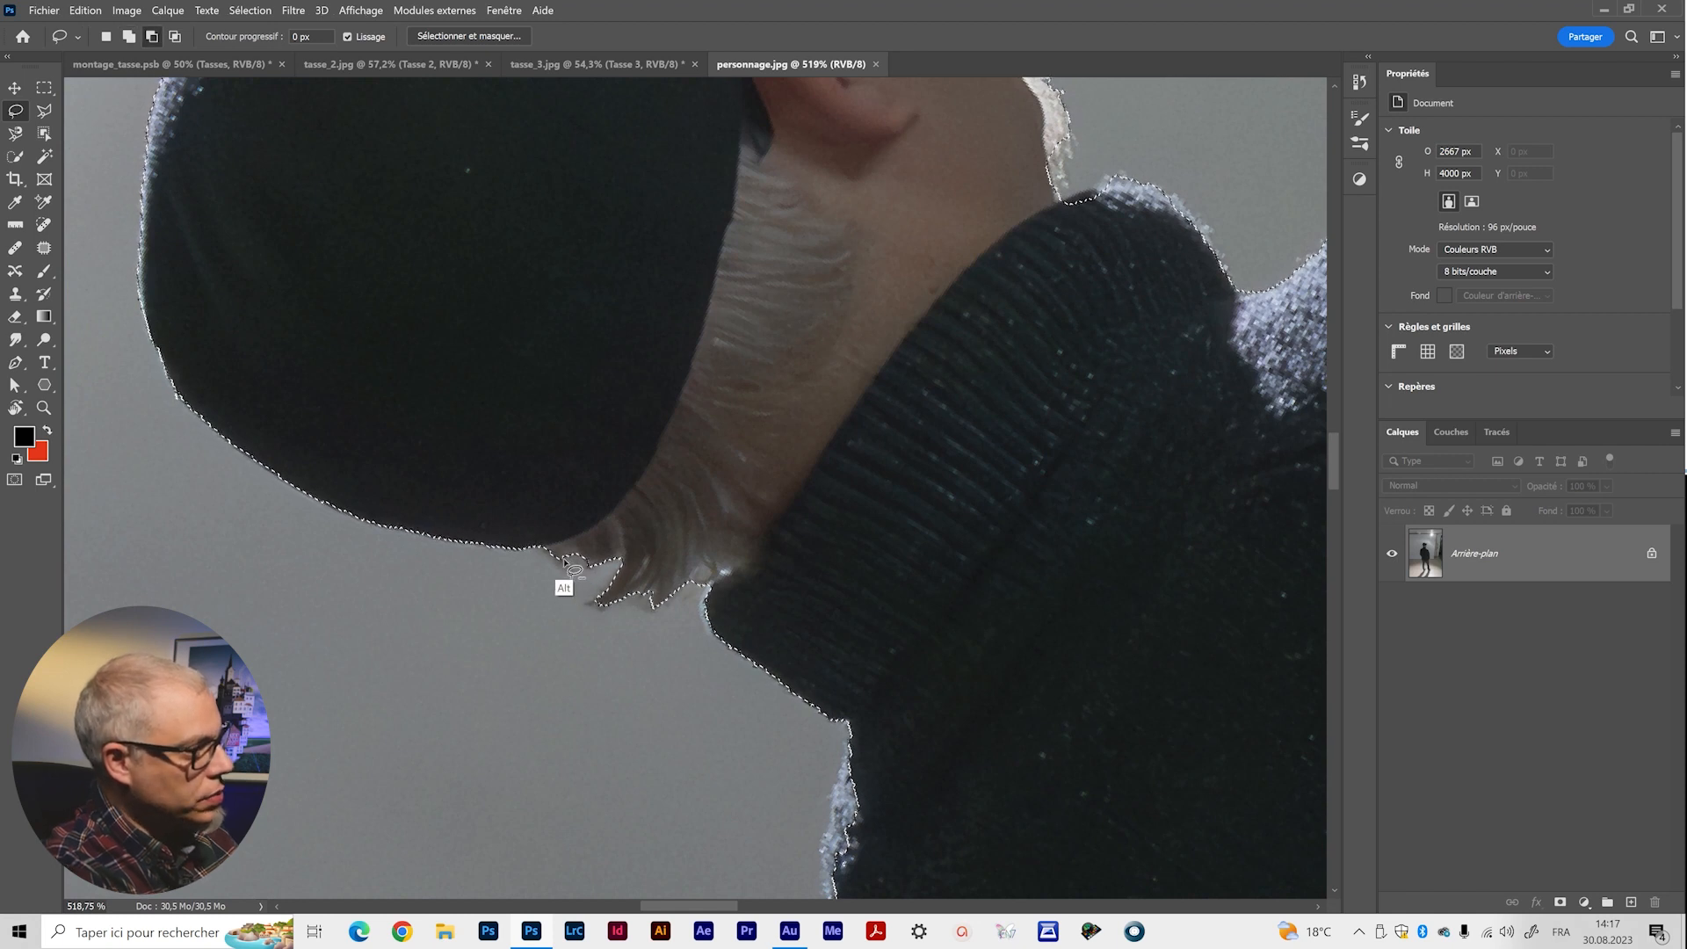
mouse_move(581, 573)
left_mouse_down()
mouse_move(618, 614)
mouse_move(604, 565)
mouse_move(624, 553)
mouse_move(607, 633)
mouse_move(642, 589)
mouse_move(650, 609)
mouse_move(651, 582)
mouse_move(649, 625)
mouse_move(631, 603)
mouse_move(644, 587)
mouse_move(632, 628)
mouse_move(697, 572)
left_mouse_up()
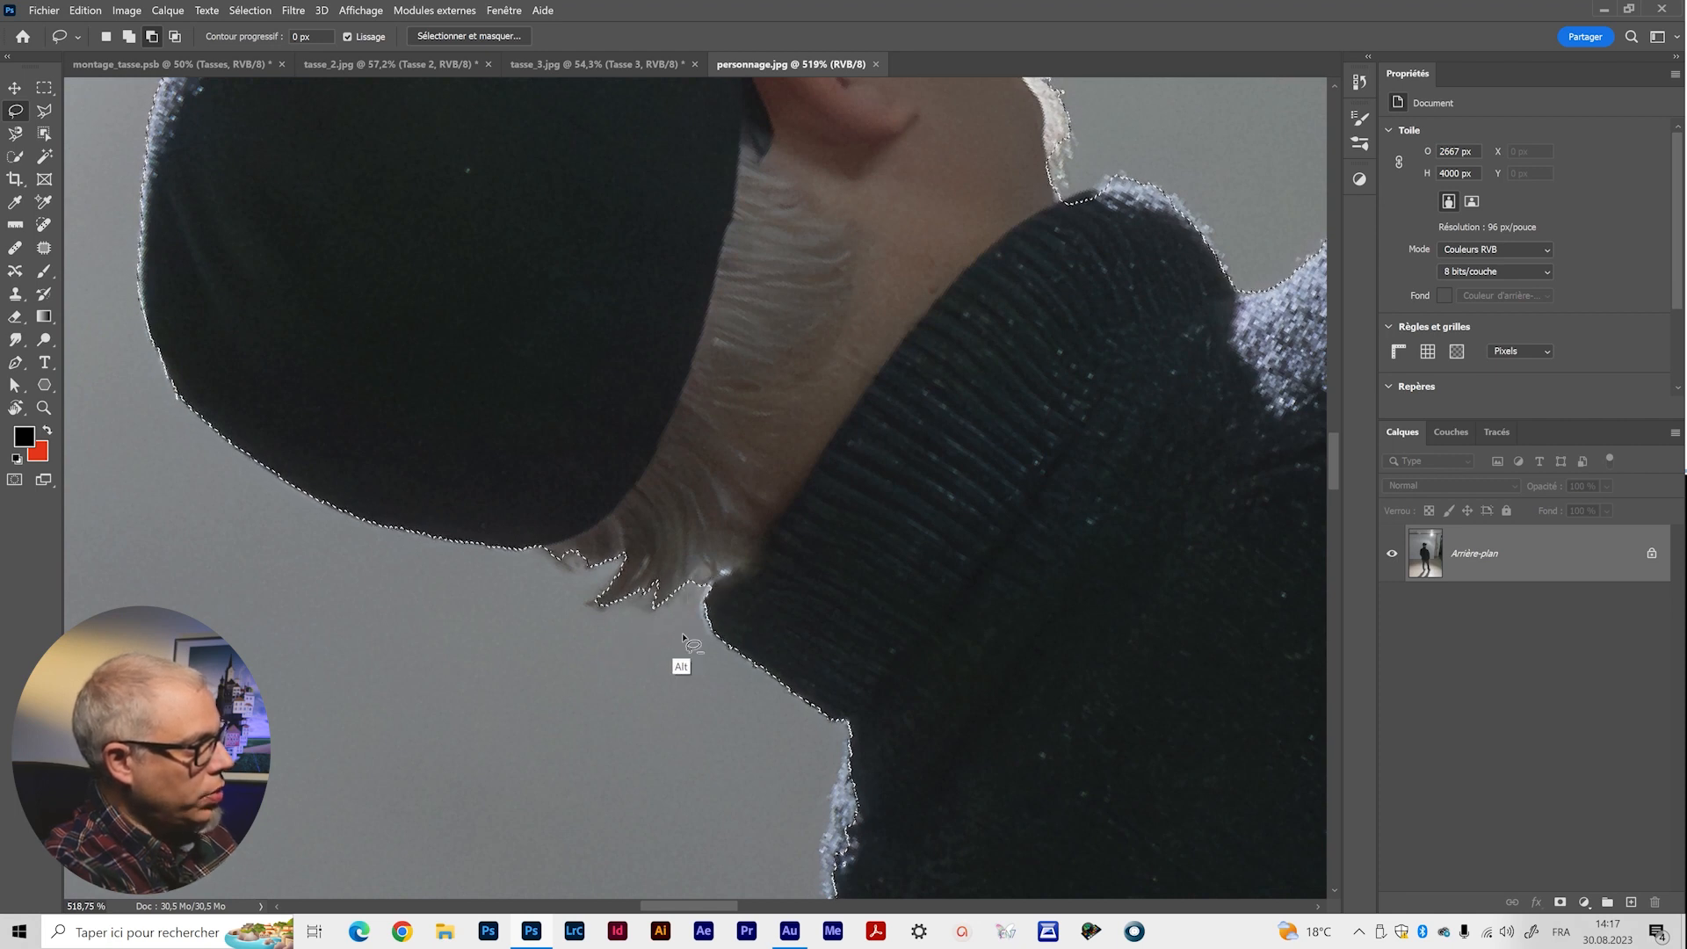
Add the bright, fuzzy edge of the sweater's shoulder and upper sleeve below the collar to the selection with the Lasso.
left_click_drag(715, 681, 588, 395)
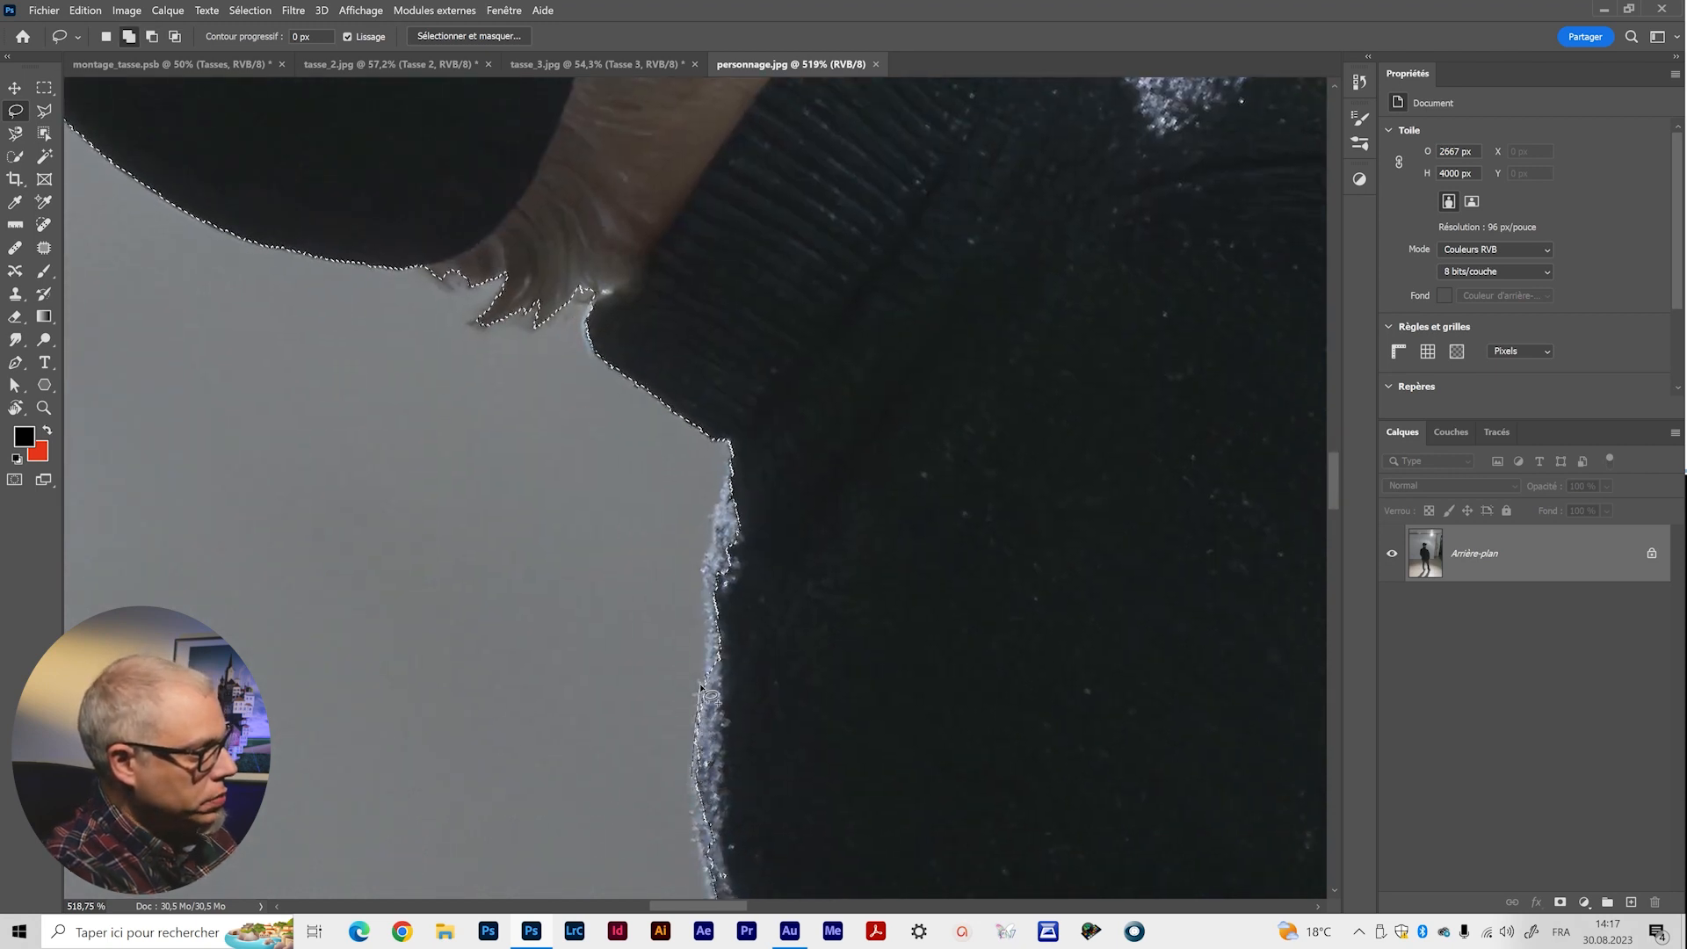
mouse_move(728, 523)
left_mouse_down()
mouse_move(751, 492)
mouse_move(737, 507)
left_mouse_up()
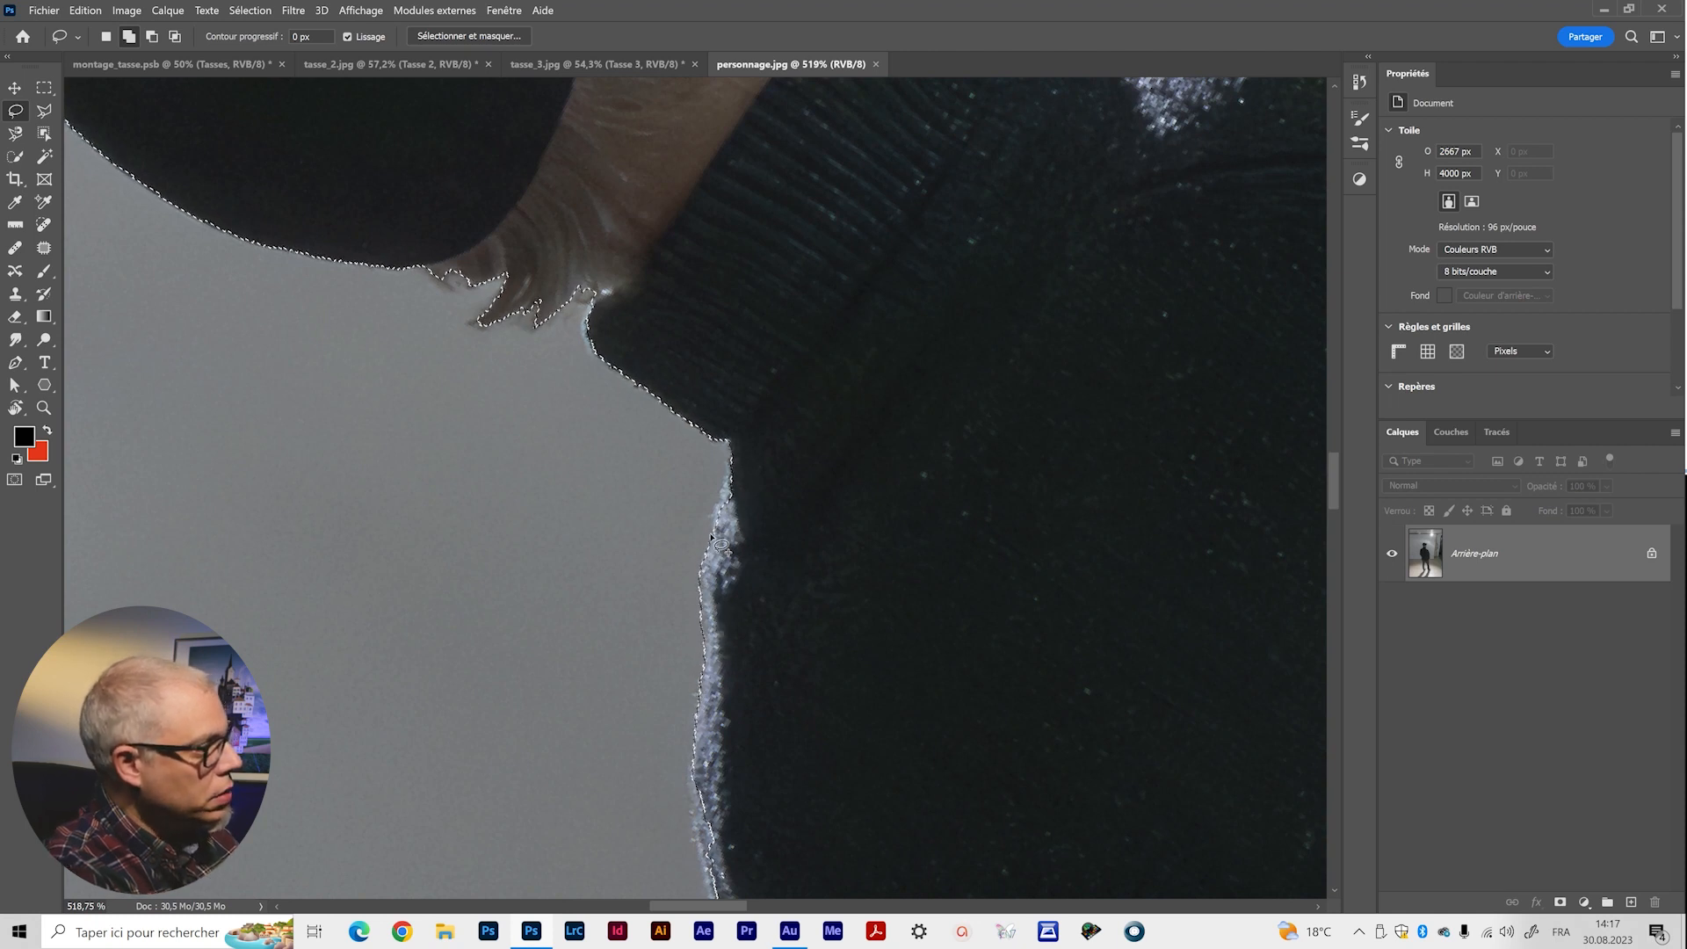
left_click_drag(753, 730, 677, 361)
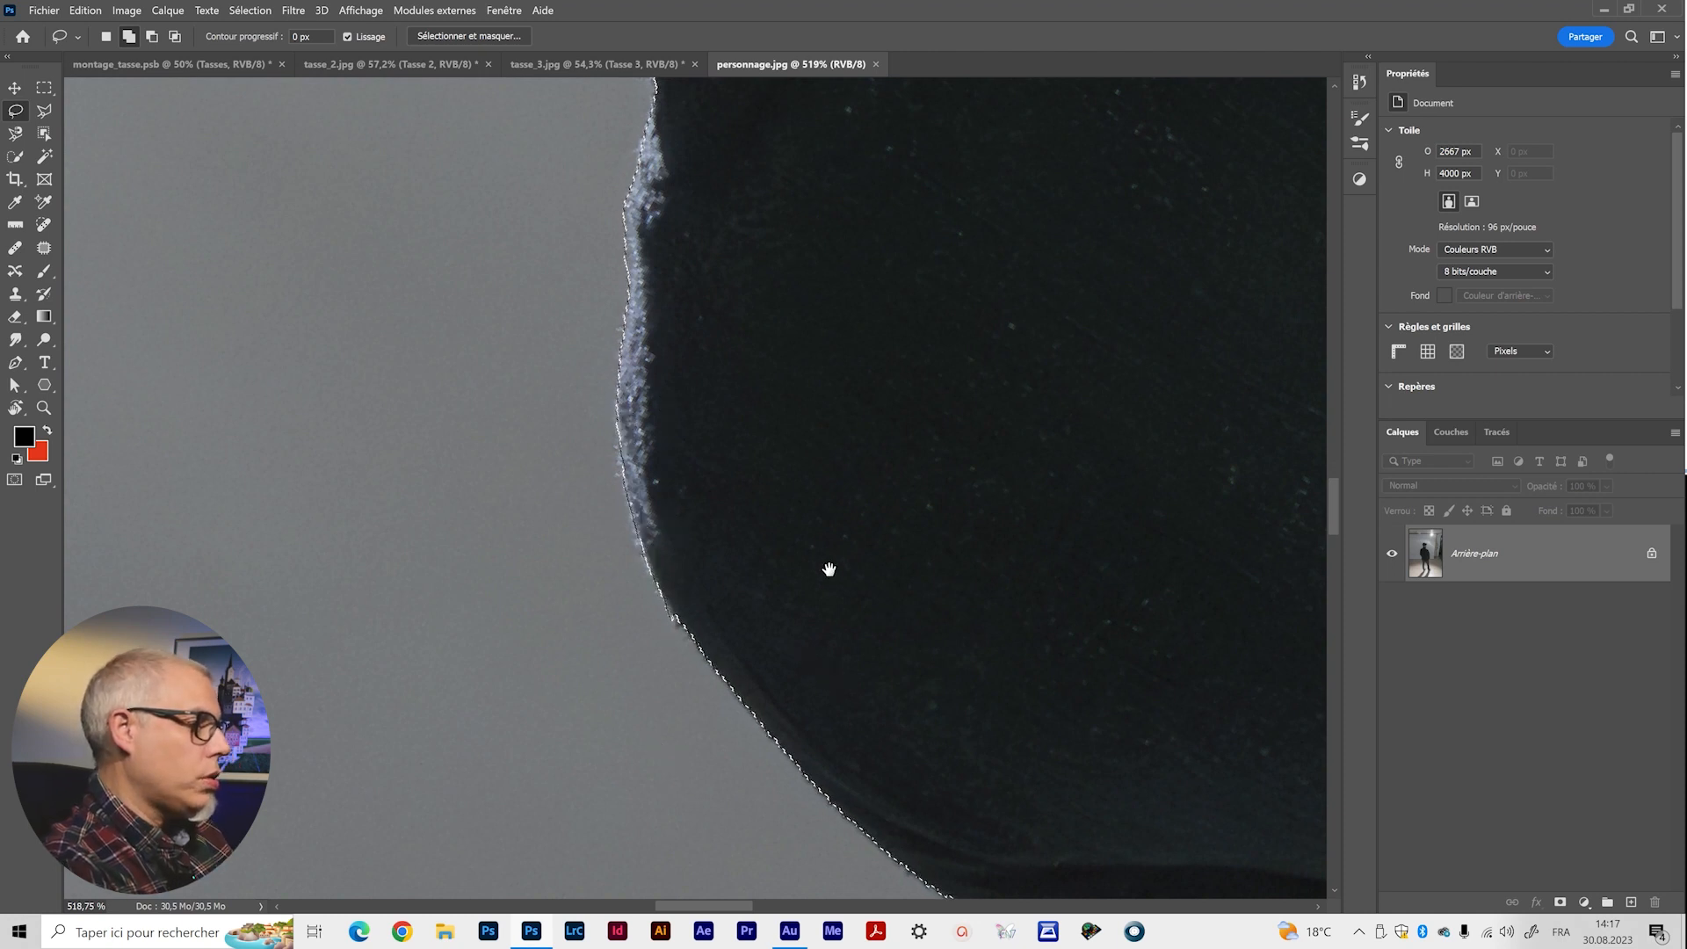
left_click_drag(828, 568, 601, 648)
Straighten the canvas view and add the two floor shadows behind the man's feet to the selection with the Object Selection tool.
key("z")
left_click(752, 591, "alt")
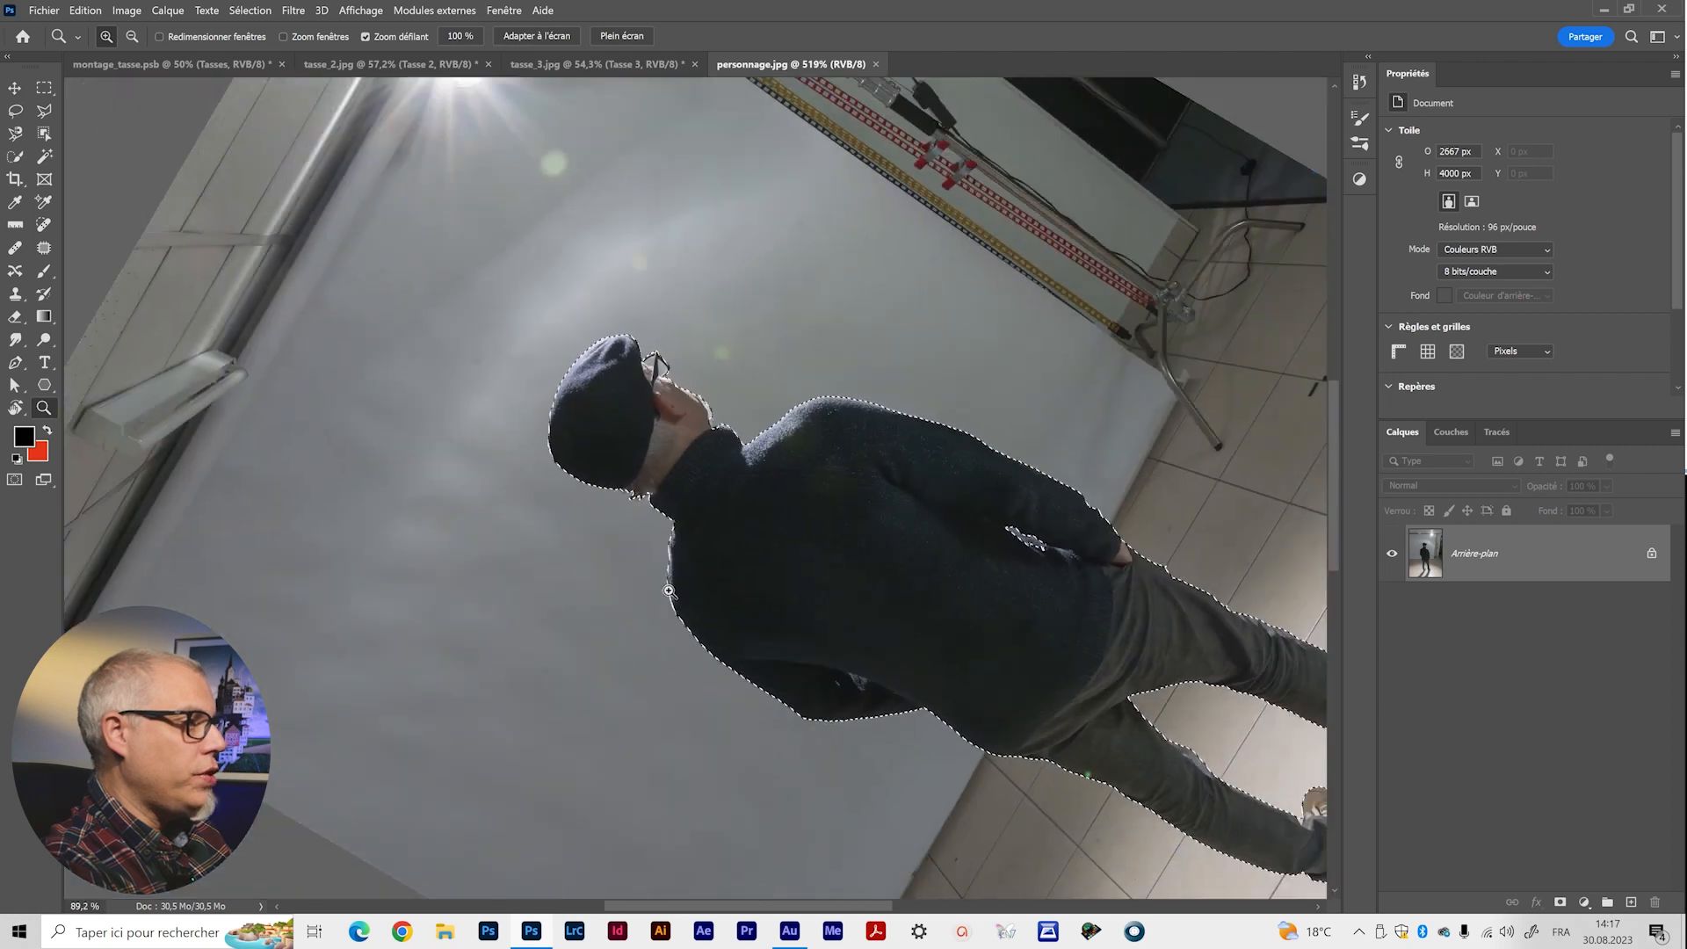
key("r")
left_click_drag(774, 518, 873, 540)
left_click_drag(789, 649, 768, 395)
key("l")
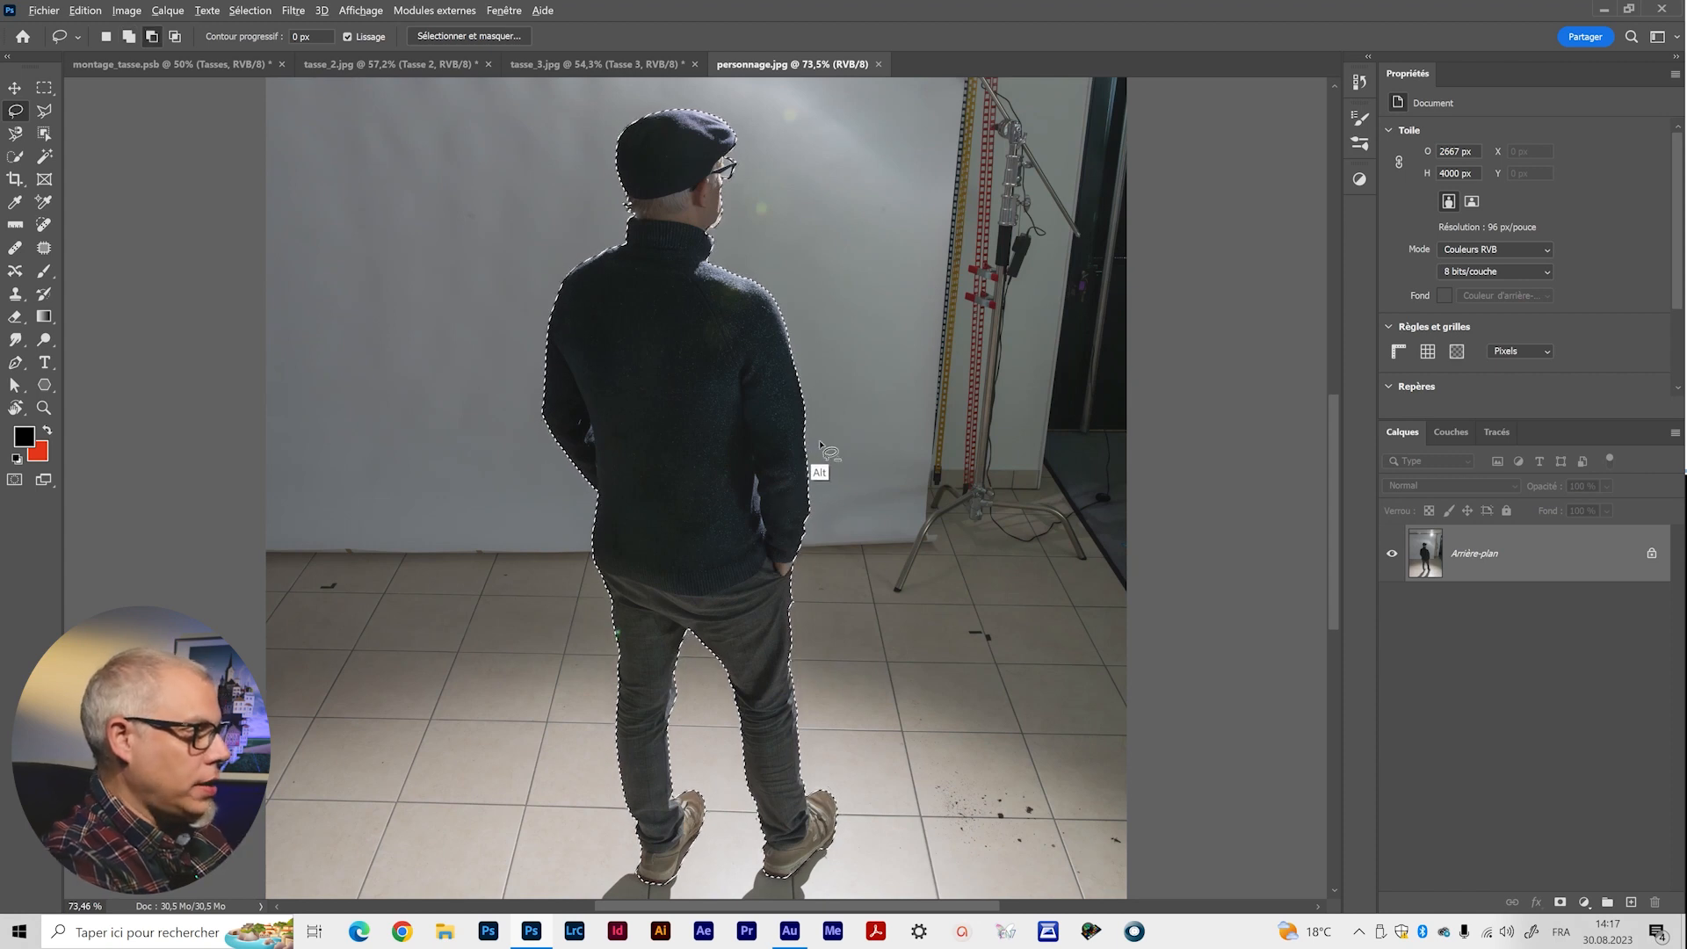
left_click_drag(732, 647, 716, 444)
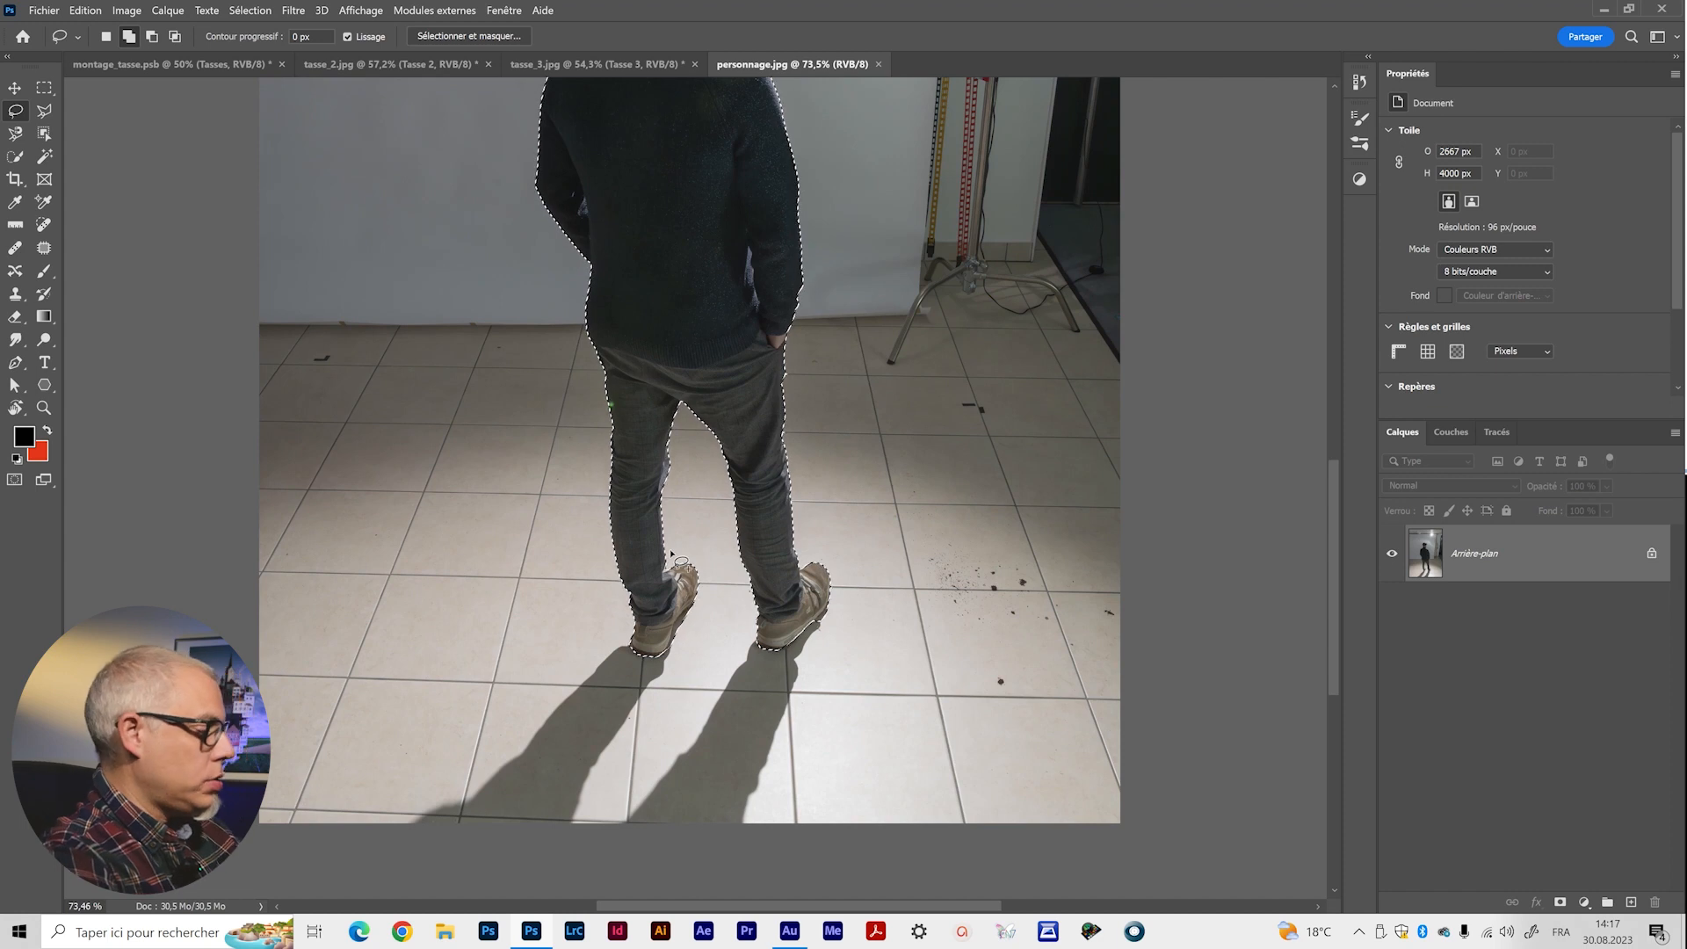
key("w")
mouse_move(359, 571)
left_mouse_down()
mouse_move(923, 812)
mouse_move(965, 577)
left_mouse_up()
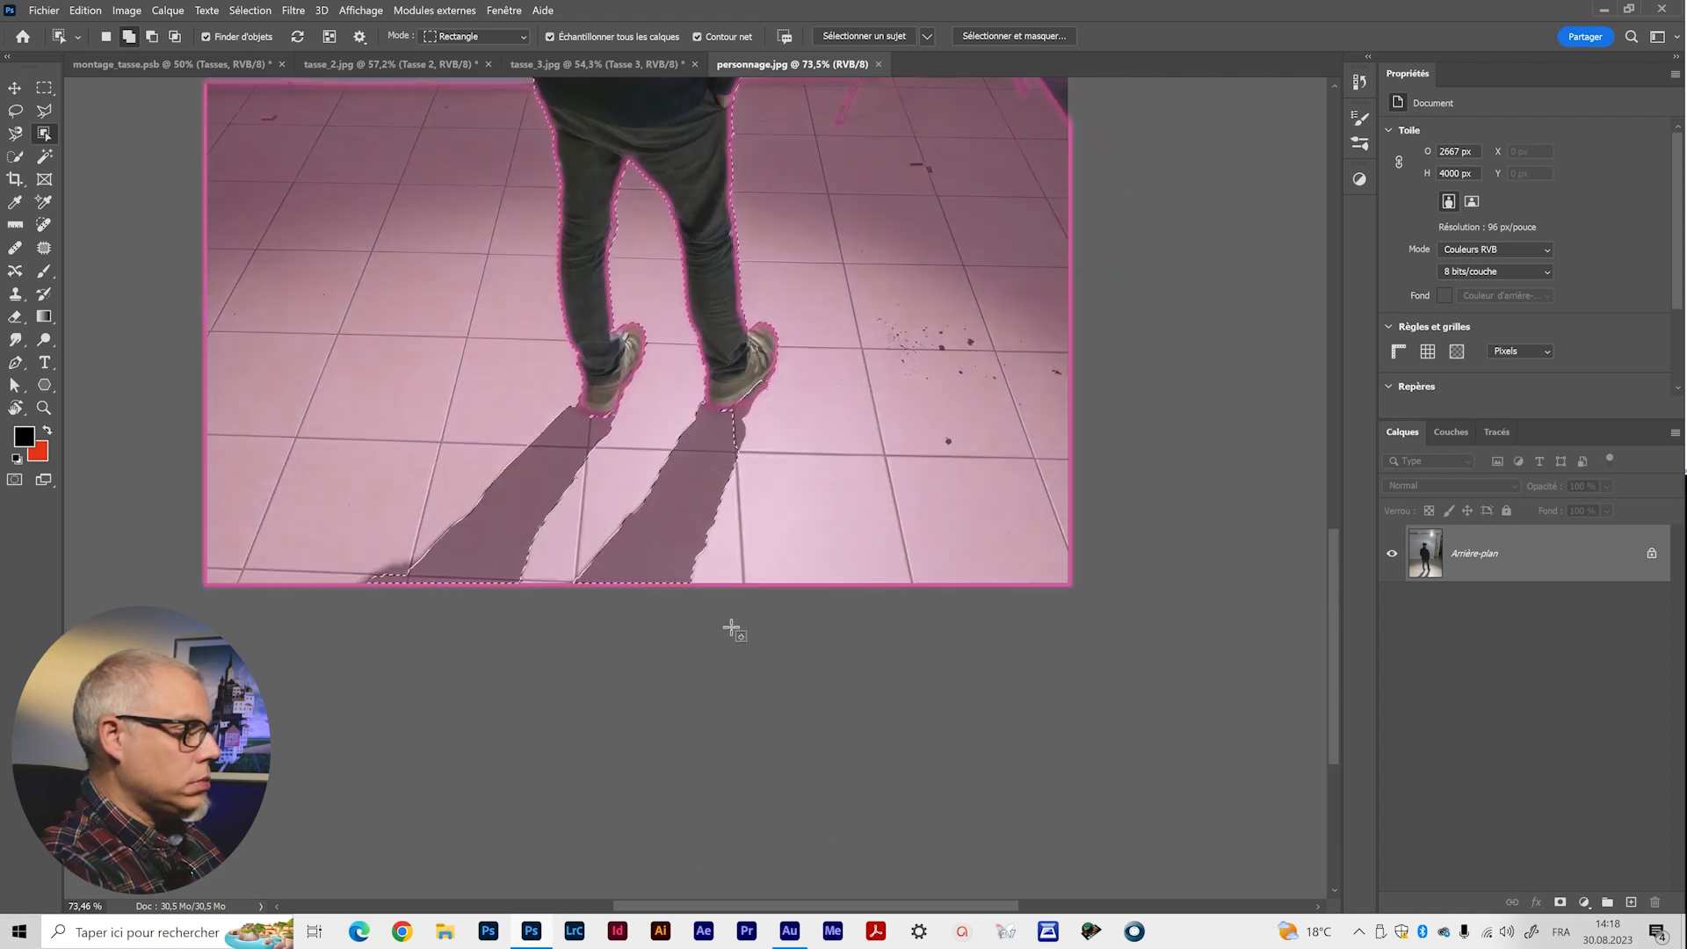
Add the missed sliver of shadow beside the heel of the man's right-hand shoe to the selection with the Lasso.
scroll(731, 629, "up", 3)
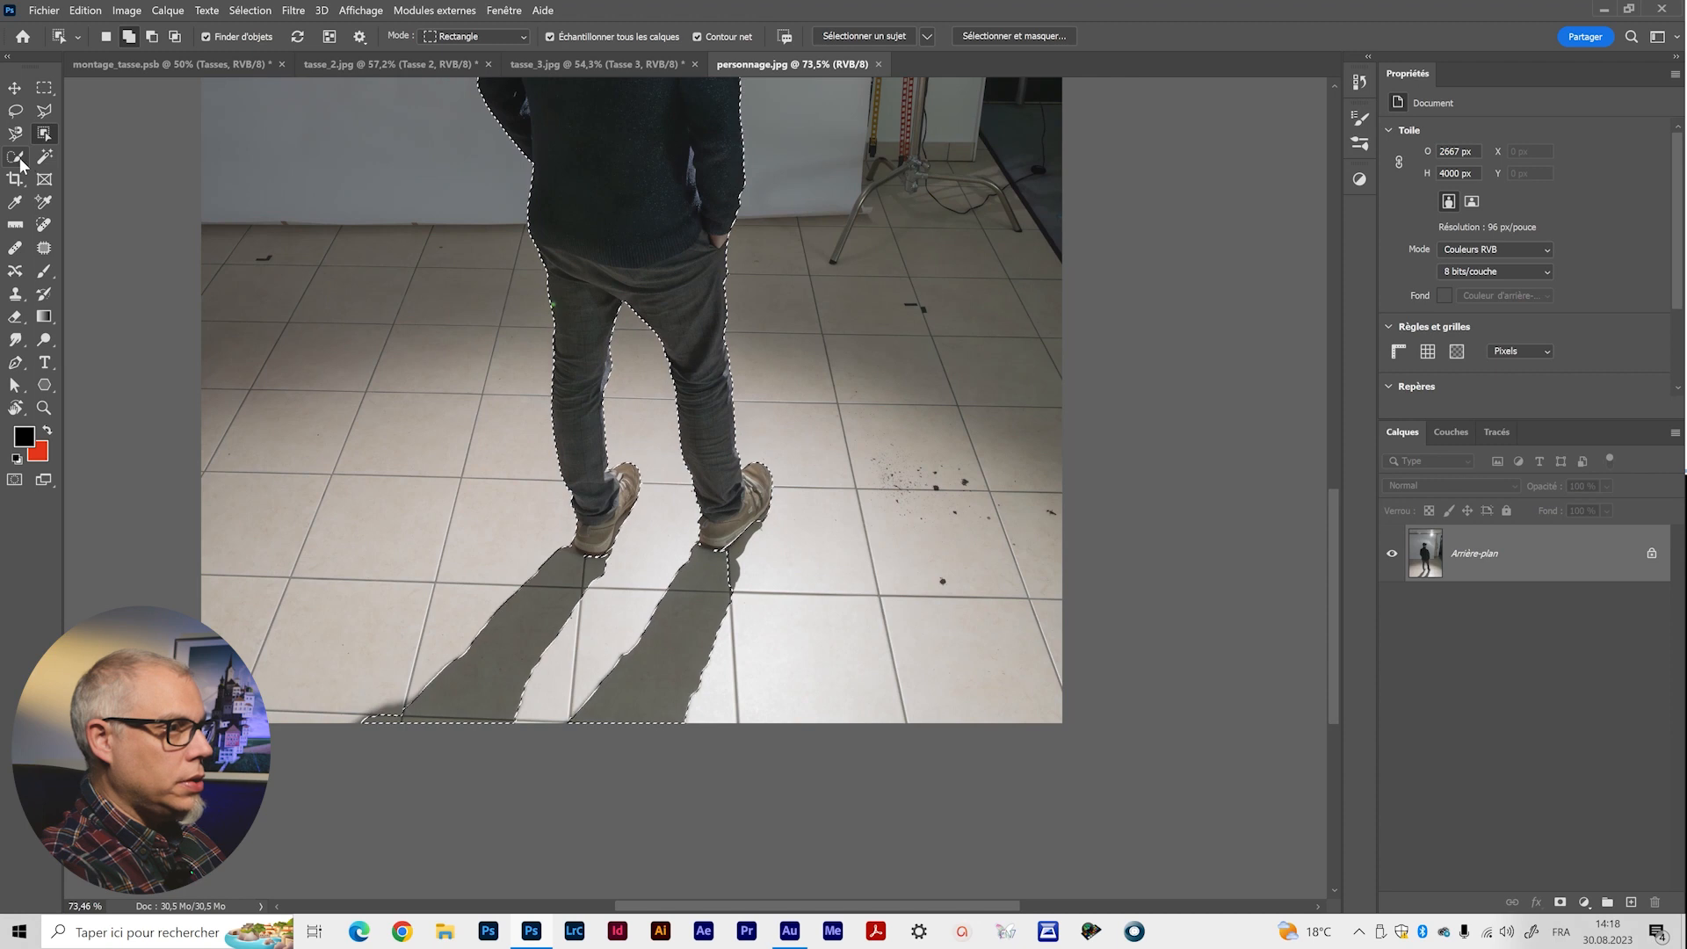
left_click(15, 110)
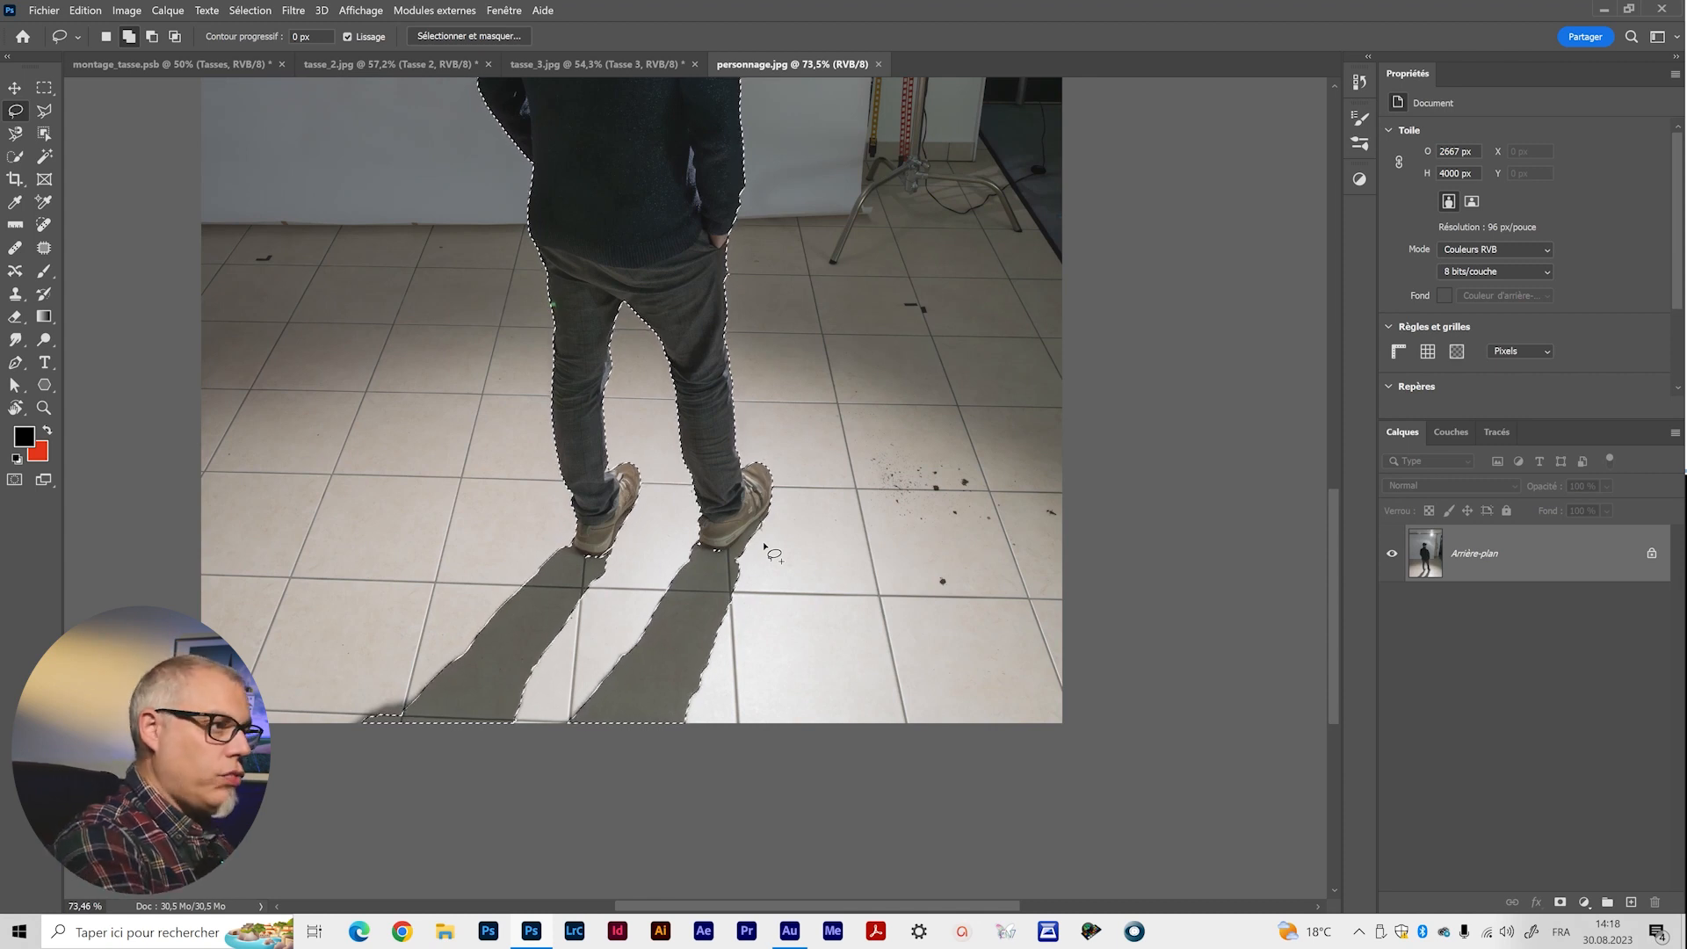
left_click_drag(745, 325, 774, 551)
Unlock the background layer and mask it with the selection of the man and his shadows.
key("z")
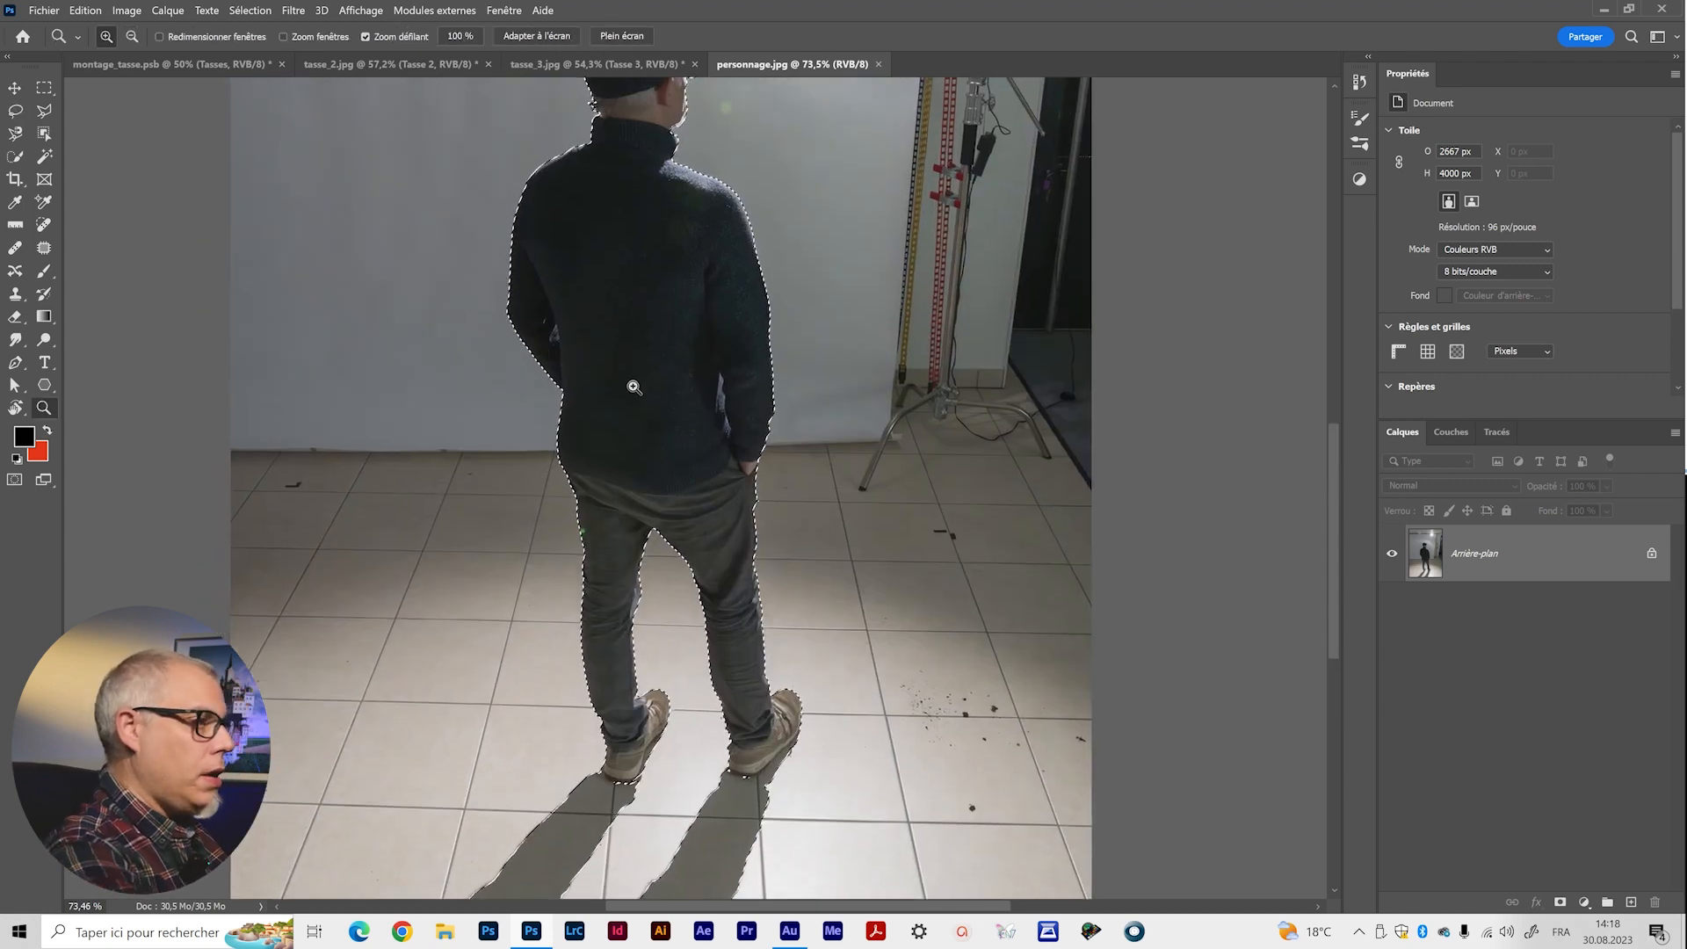
left_click_drag(634, 387, 616, 434)
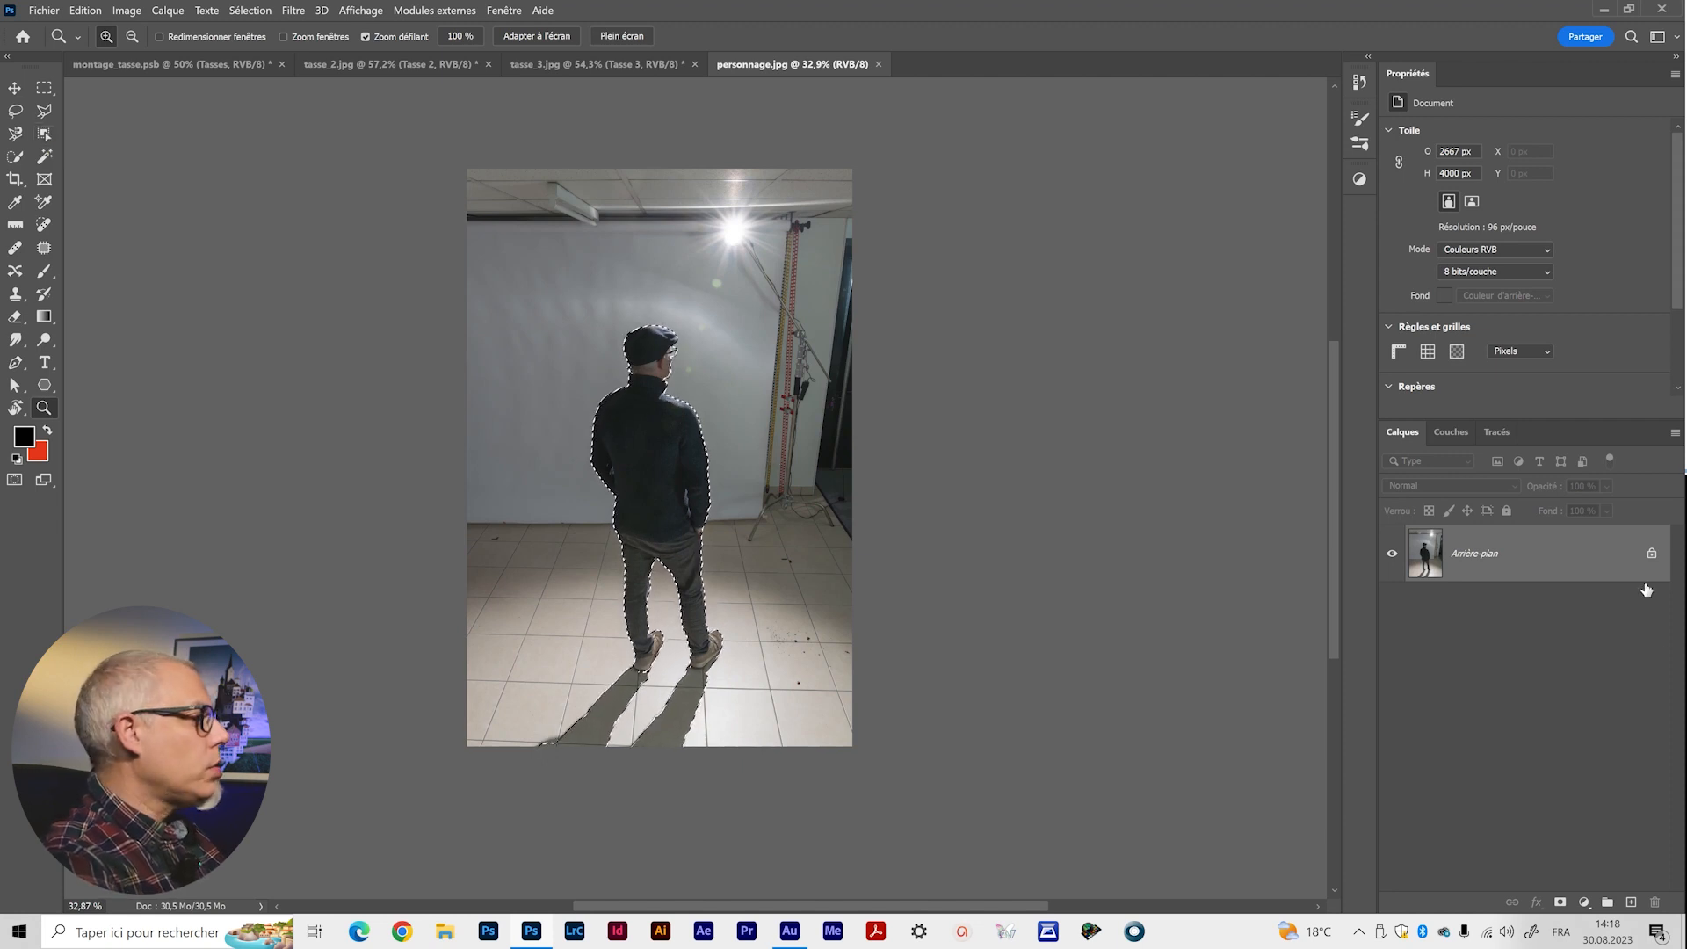
left_click(1652, 555)
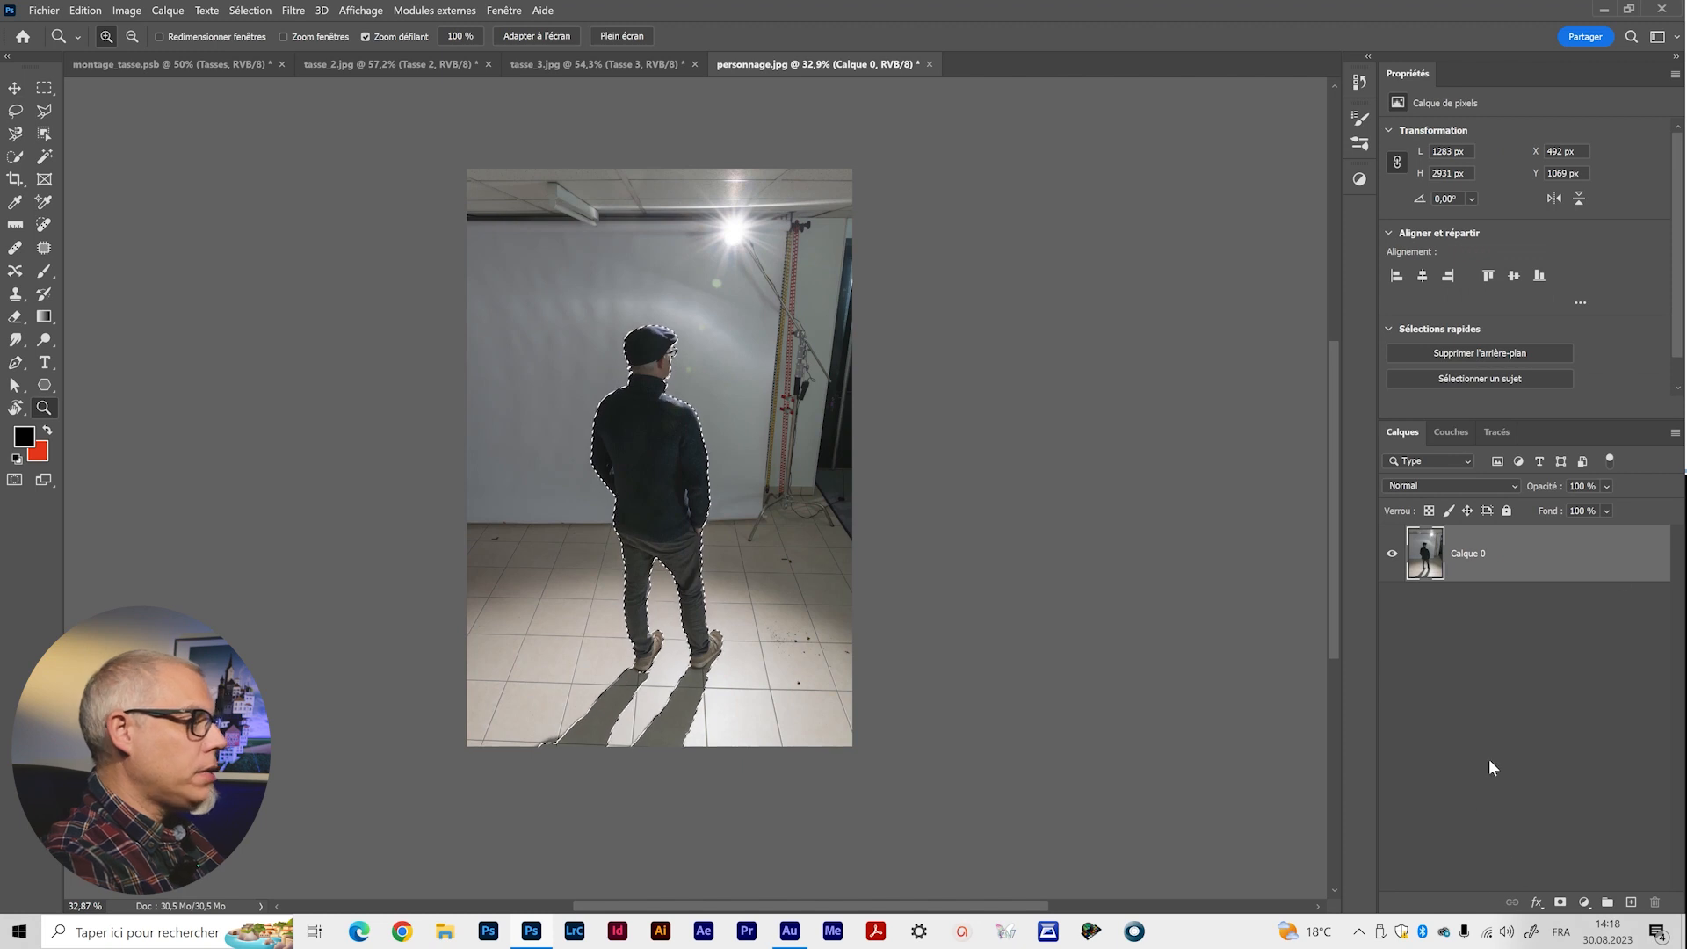
left_click(1560, 904)
left_click_drag(656, 595, 690, 591)
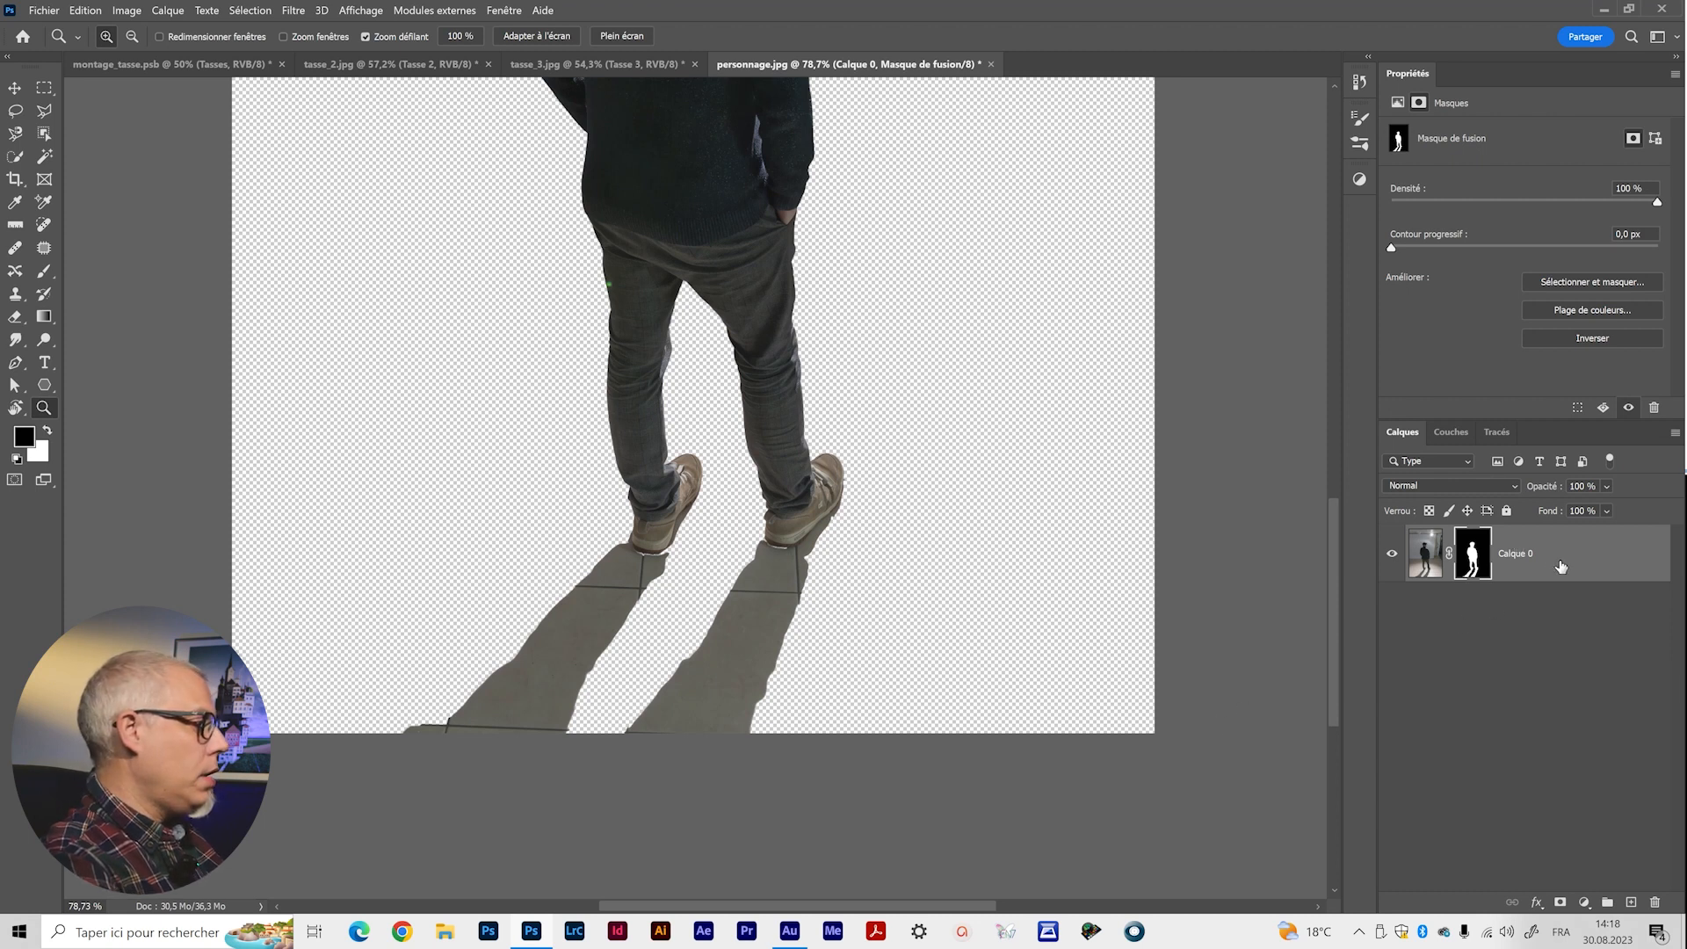
Rename the masked layer as Personnage.
double_click(1514, 554)
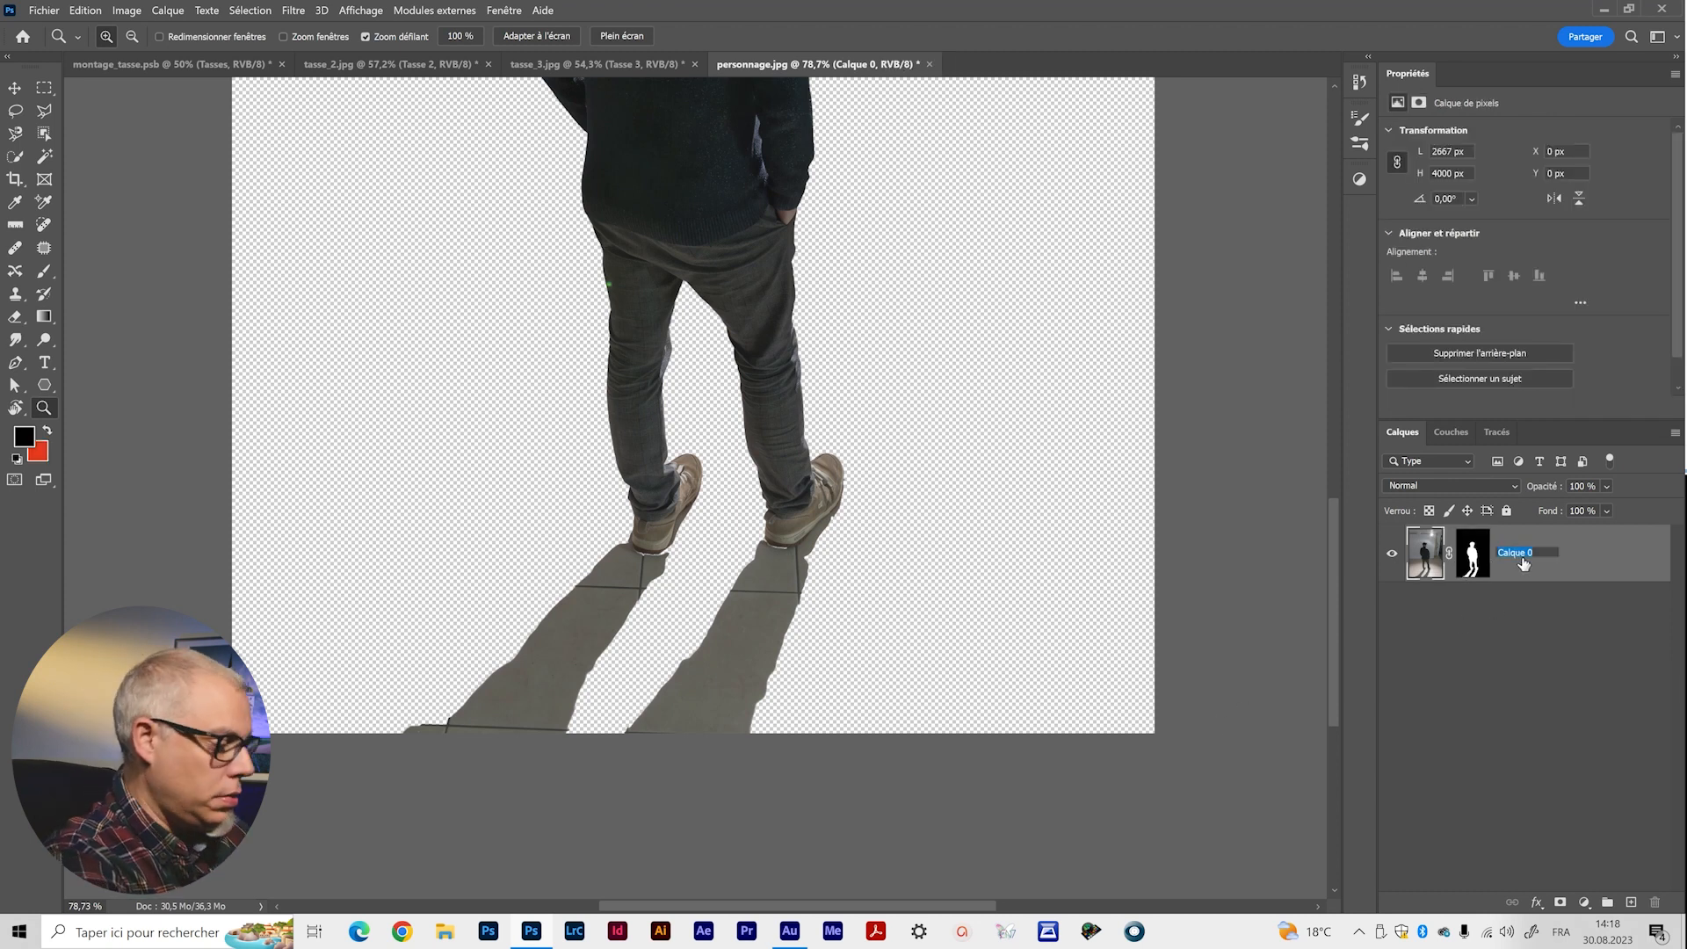
type("Personnage")
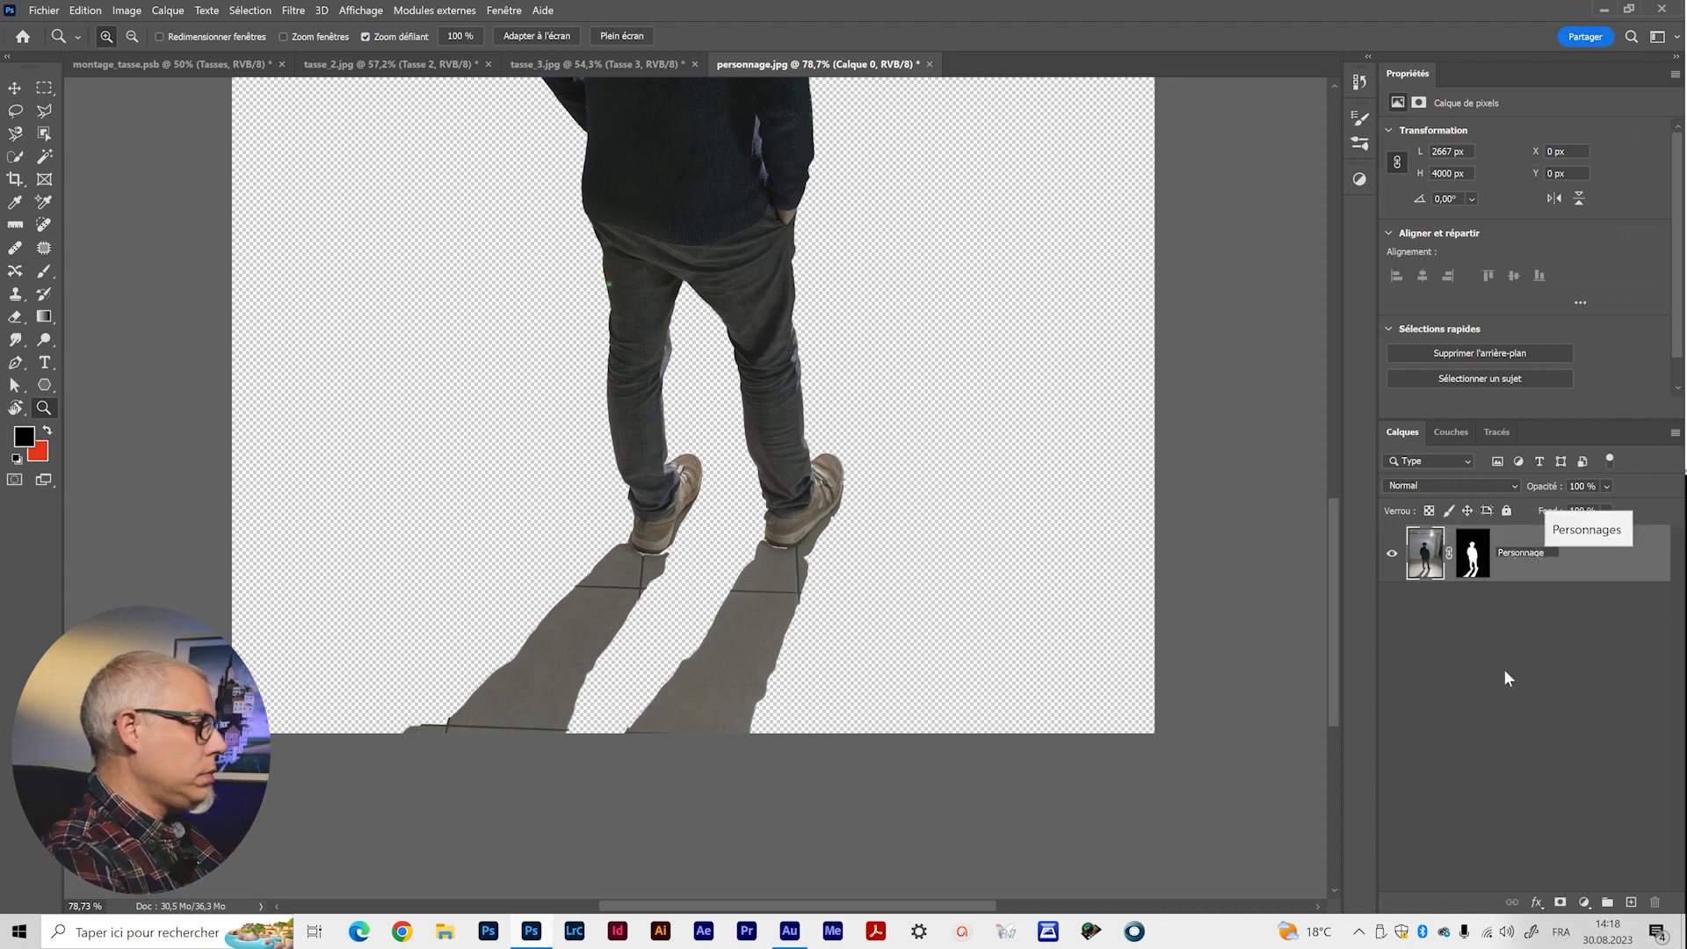
left_click(1515, 636)
left_click(1542, 567)
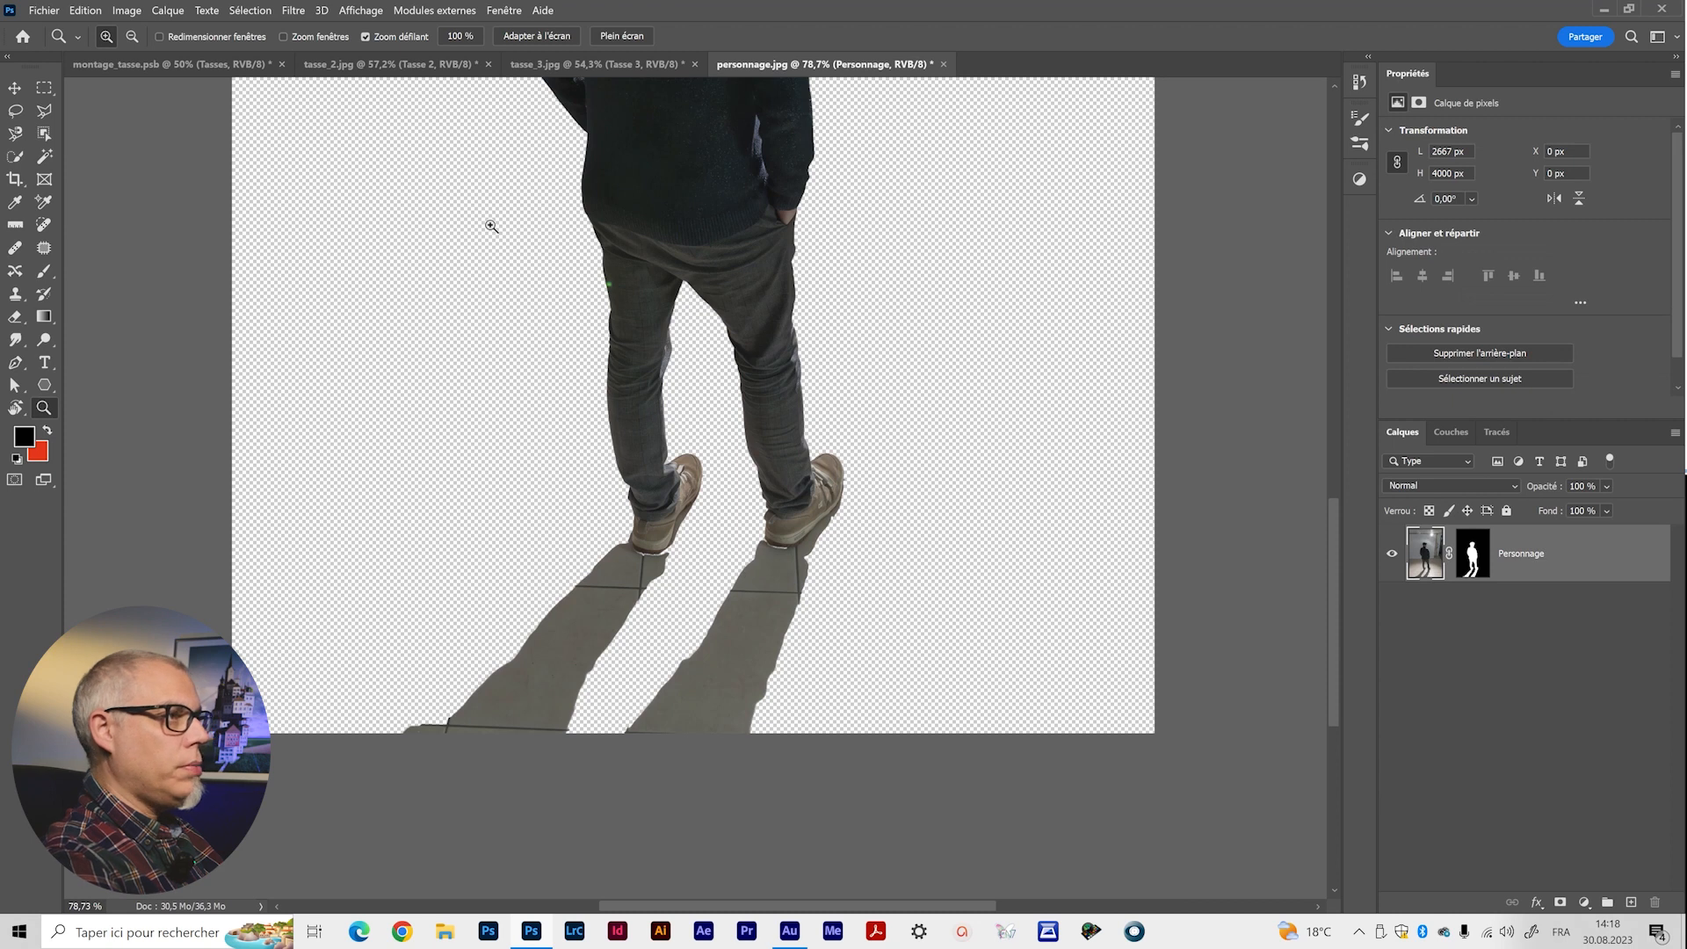
Copy the masked man into montage_tasse.psb and scale him to about 62 % in the grass in front of the mugs.
key("v")
left_click_drag(722, 260, 492, 411)
left_click_drag(755, 495, 528, 493)
left_click_drag(350, 573, 460, 614)
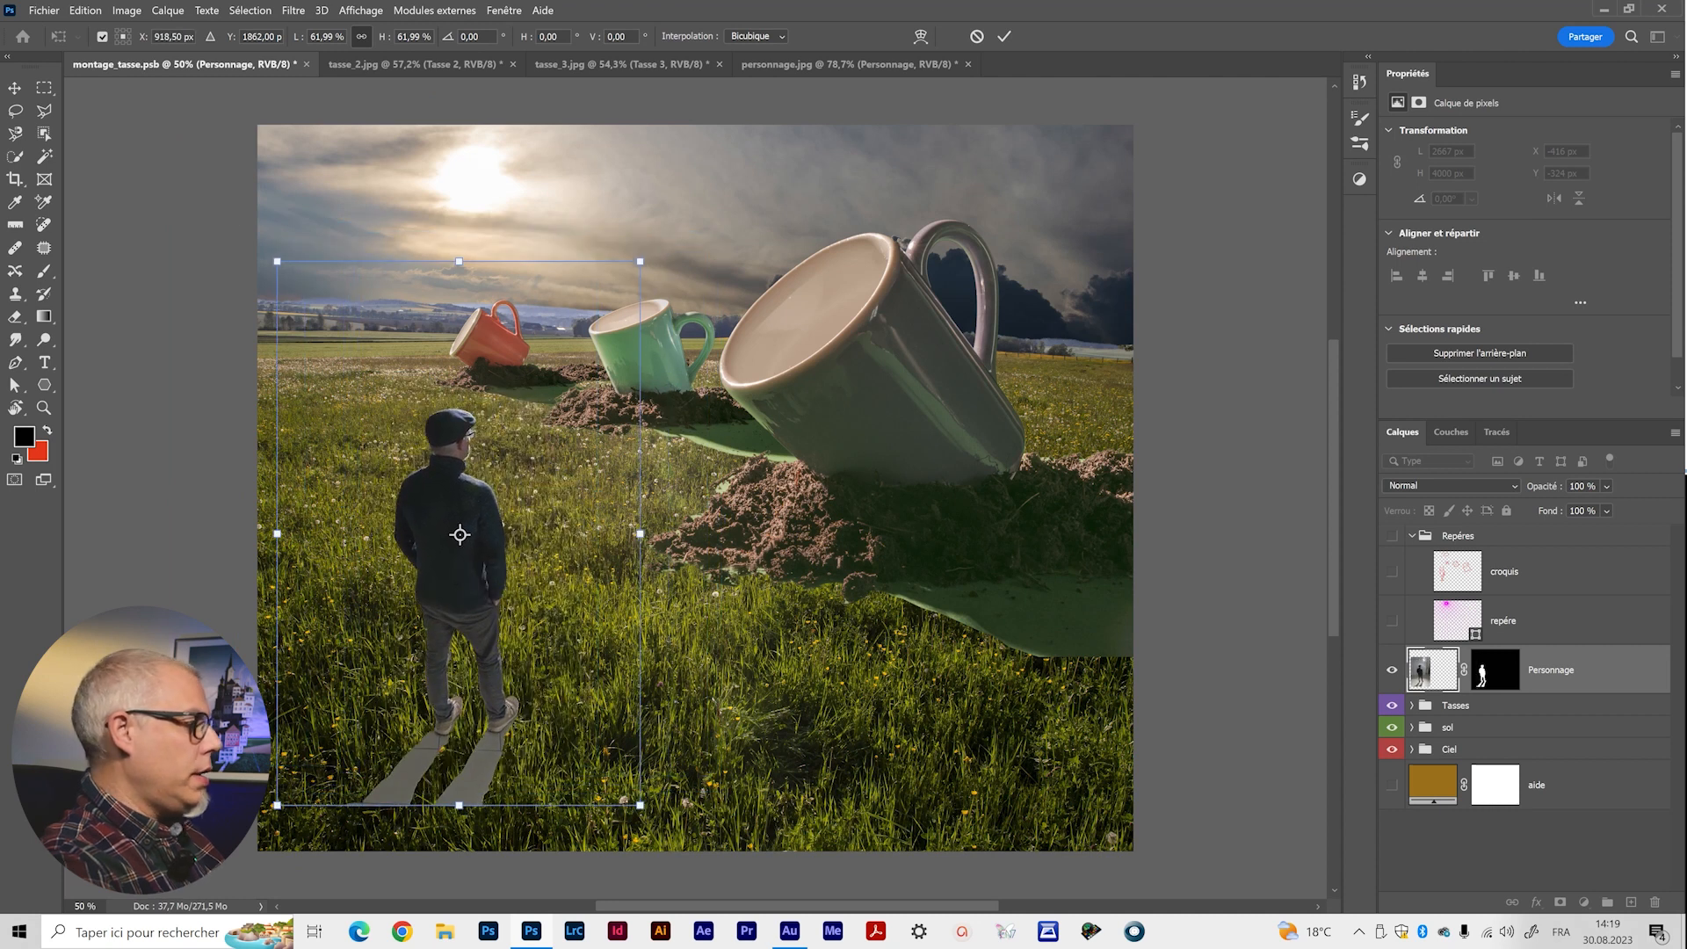
Compare the man's size and placement with the croquis sketch layer, leaving the sketch hidden.
left_click(1503, 574)
left_click(1397, 574)
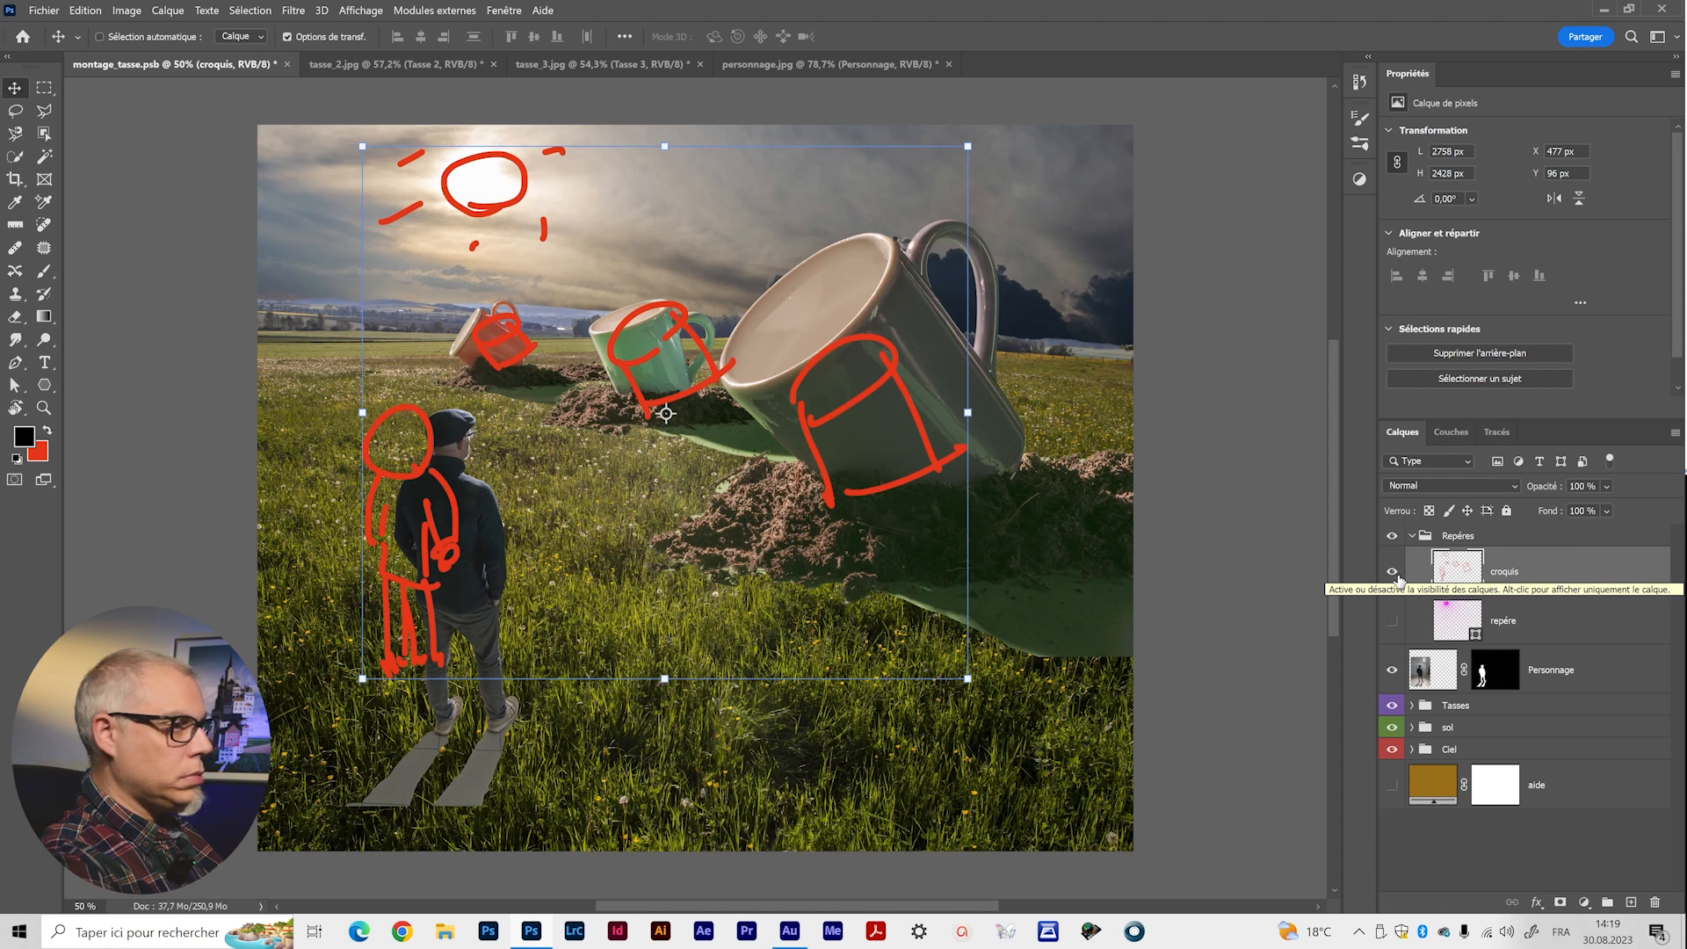
left_click(1395, 574)
Move the man slightly down and left to about X 14 px, Y 664 px using the repère sun rays as a guide, leaving the guide hidden.
left_click(1392, 621)
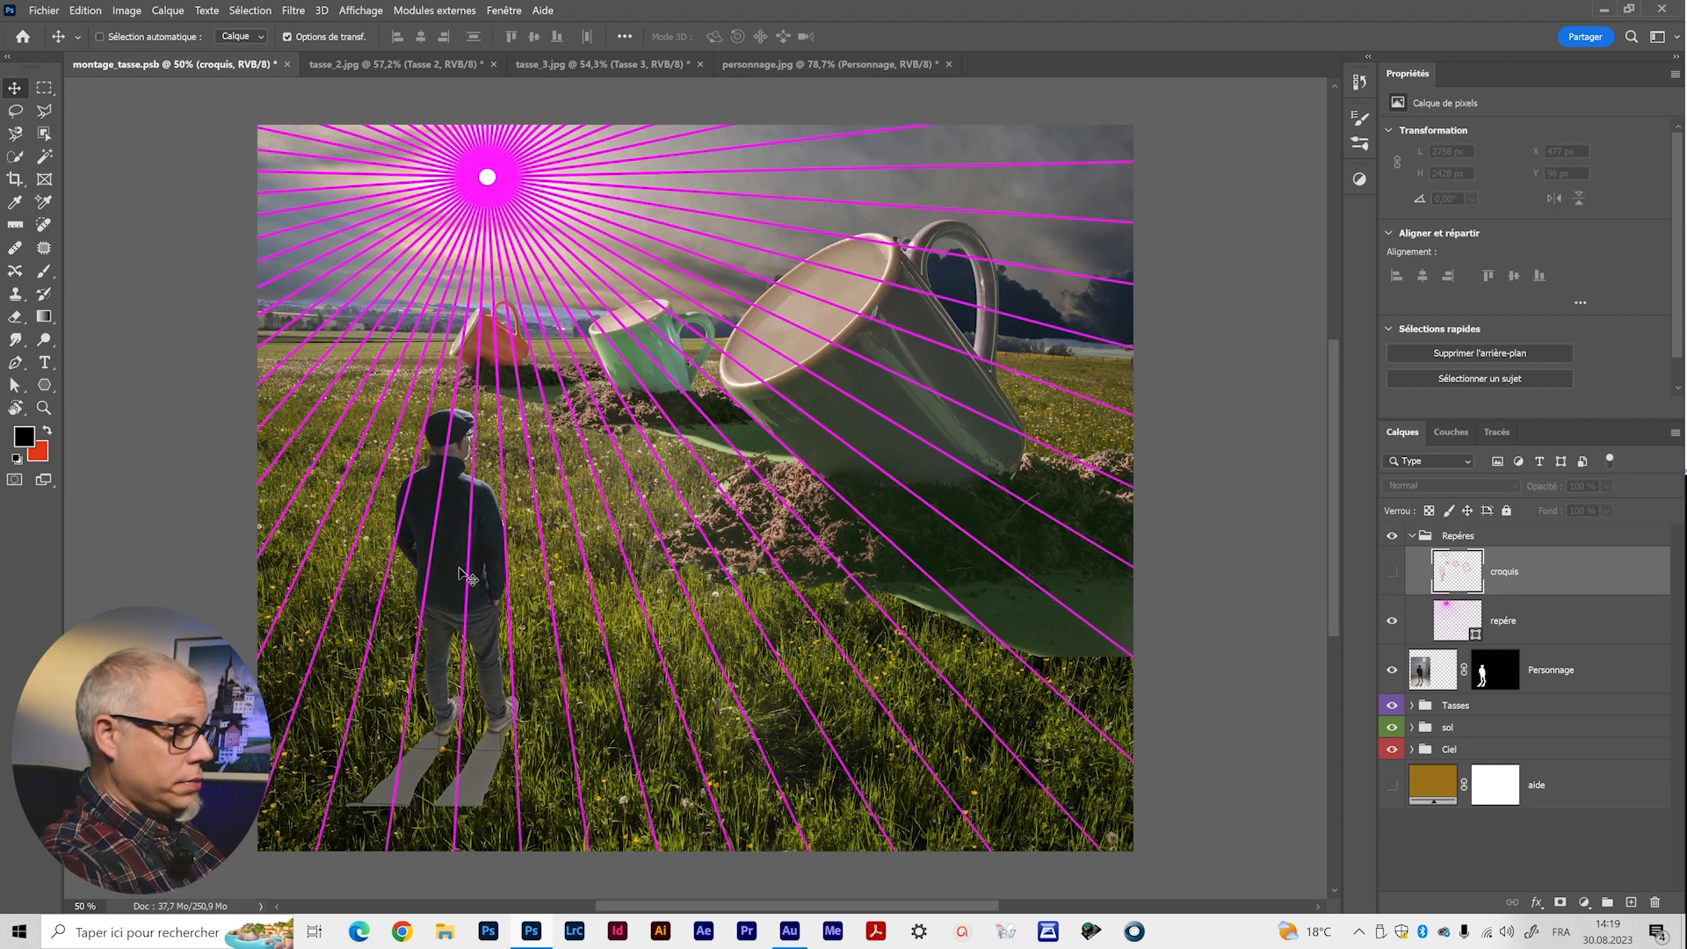
left_click(1559, 672)
mouse_move(486, 620)
left_mouse_down()
mouse_move(488, 650)
mouse_move(494, 626)
mouse_move(505, 634)
mouse_move(331, 622)
mouse_move(479, 624)
left_mouse_up()
left_click(1499, 673)
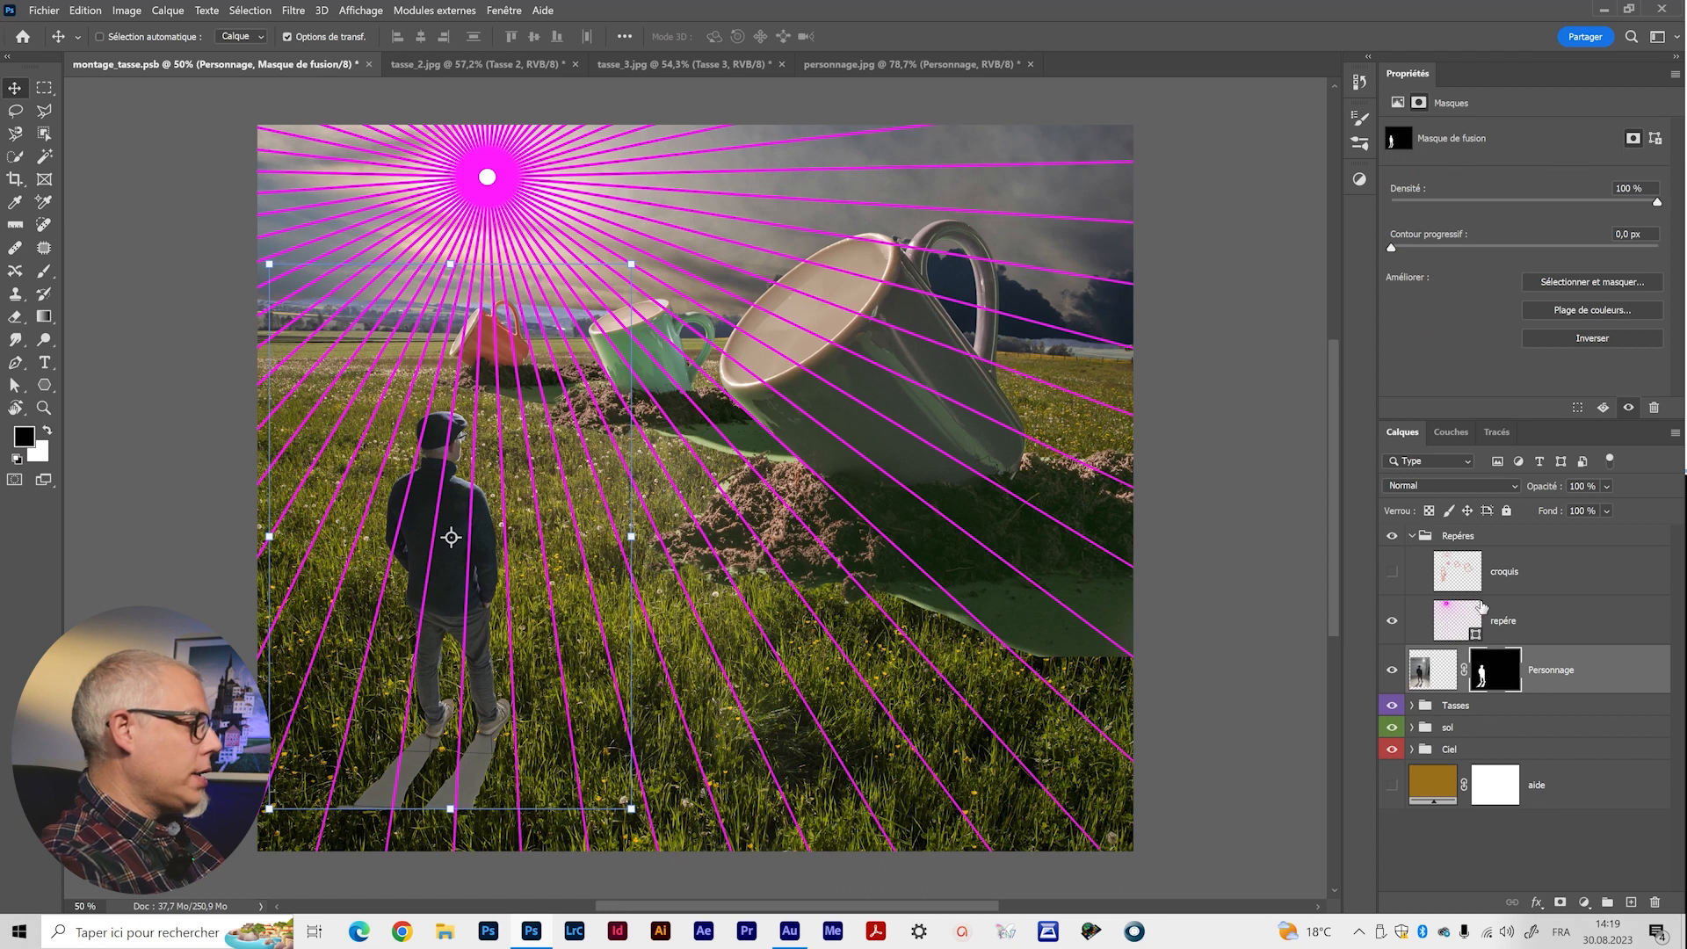
left_click(1393, 622)
left_click_drag(492, 603, 475, 615)
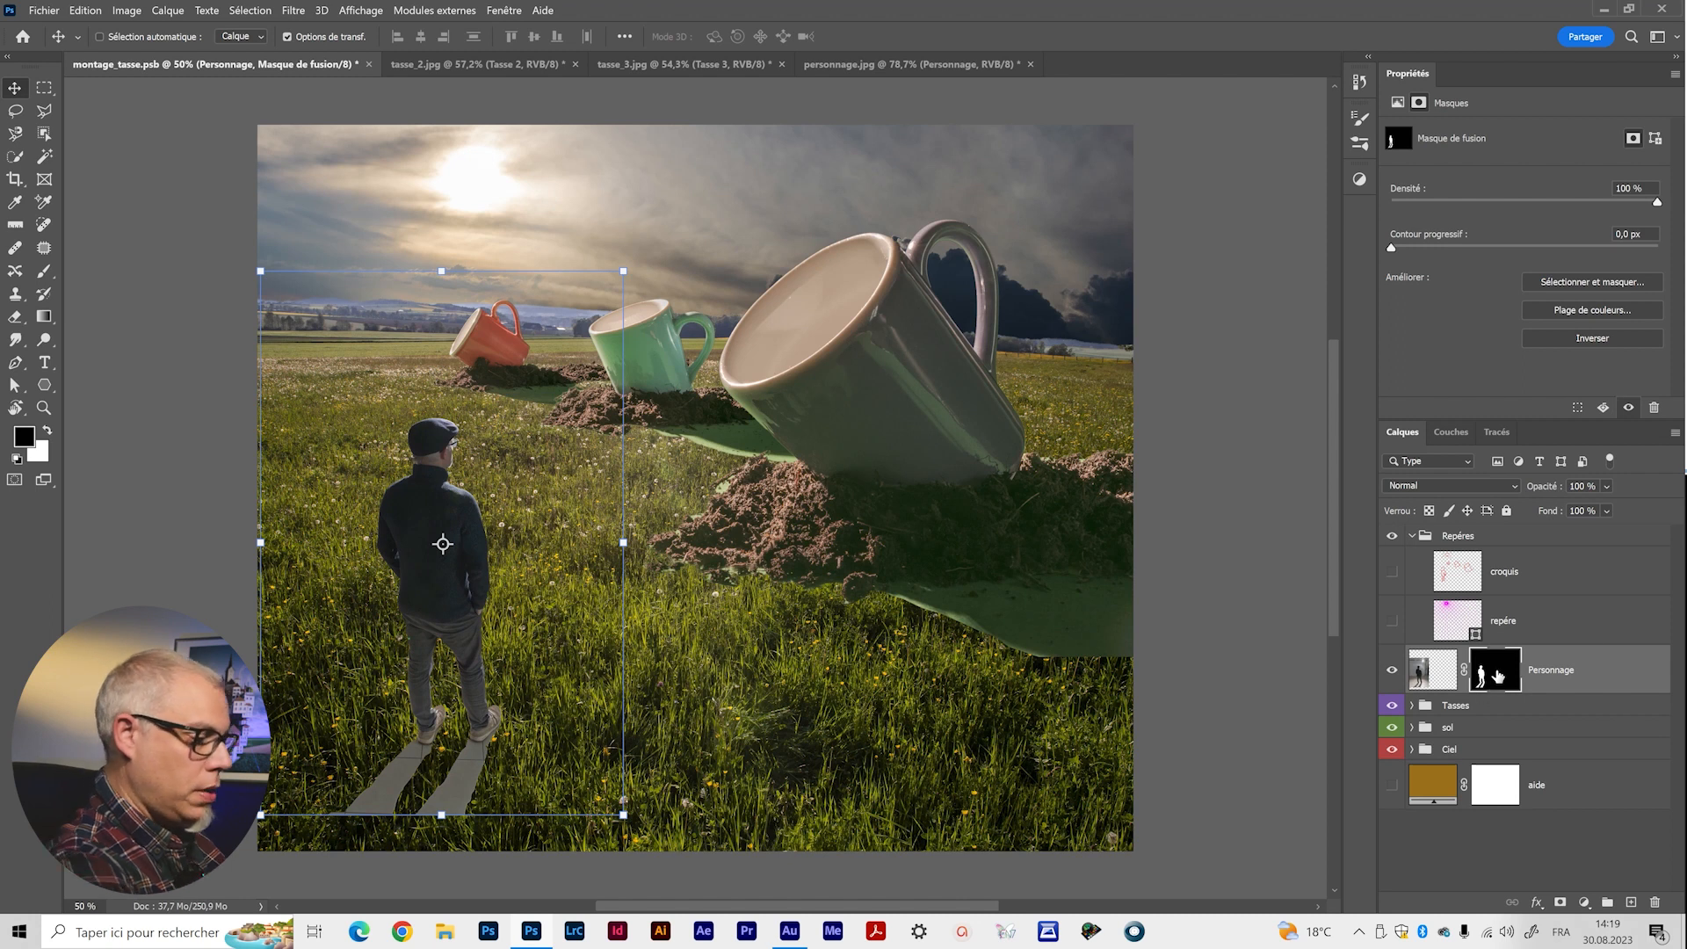
Hide the man's two floor shadows by painting black on the Personnage layer mask with the Brush.
key("b")
mouse_move(366, 811)
left_mouse_down()
mouse_move(354, 564)
mouse_move(358, 580)
left_mouse_up()
left_click(356, 799)
mouse_move(356, 798)
left_mouse_down()
mouse_move(529, 797)
mouse_move(384, 786)
mouse_move(421, 802)
left_mouse_up()
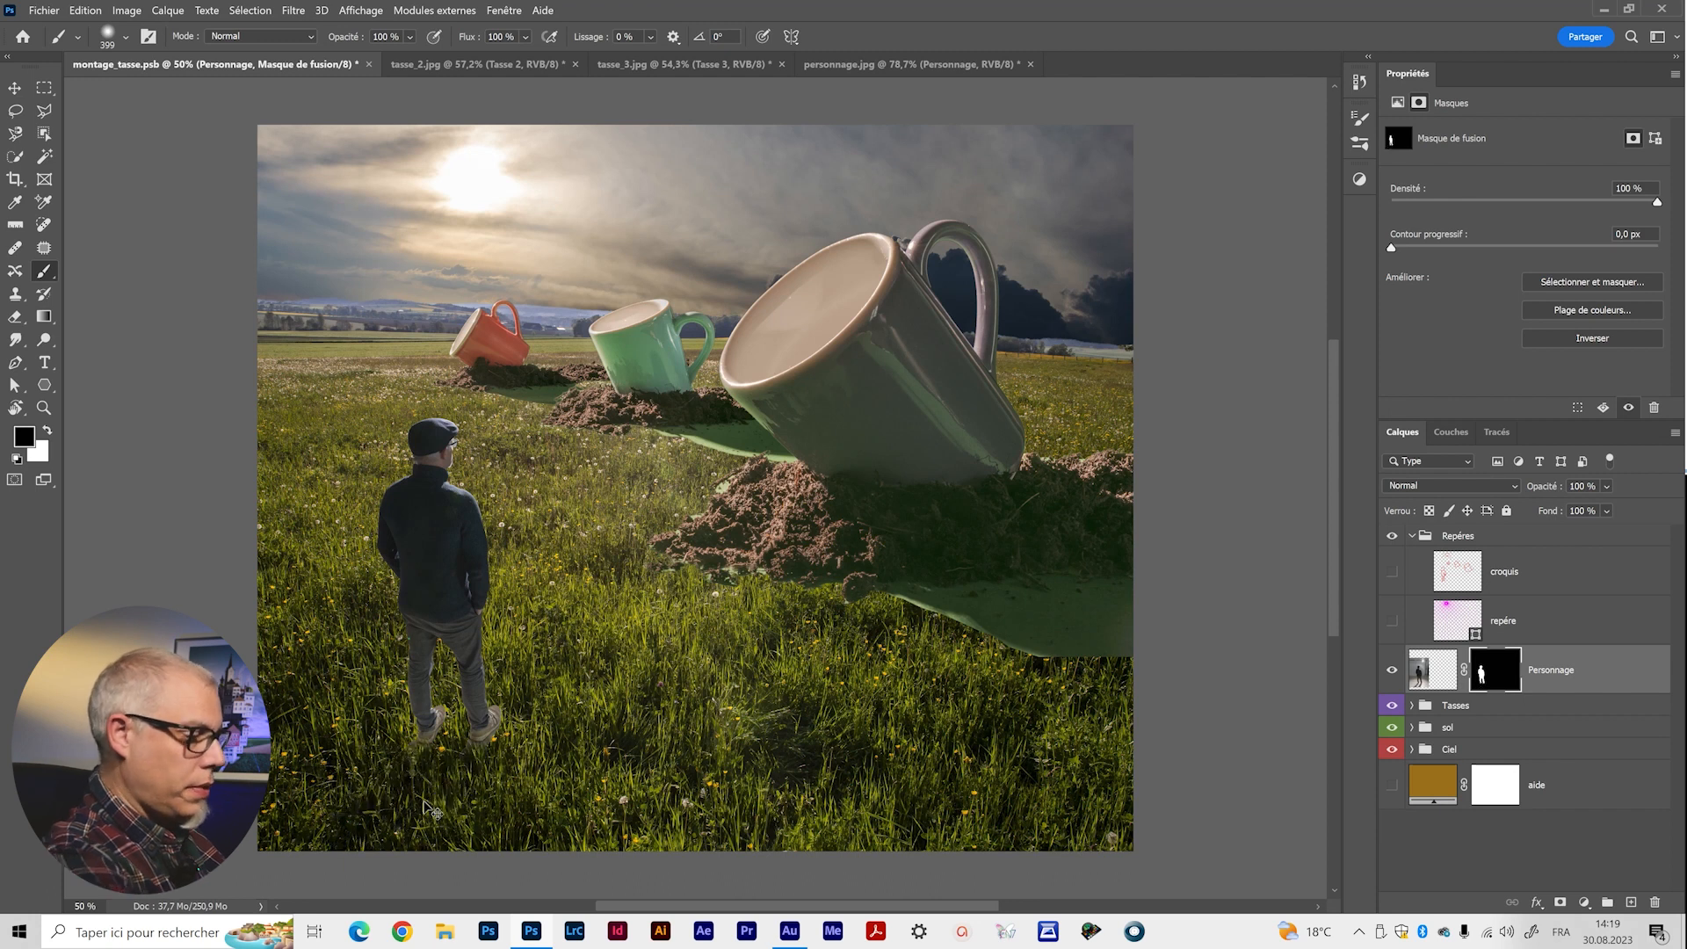
key("ctrl+z")
key("ctrl+shift+z")
Examine the man's masked feet in the grass and the overall composition.
key("z")
left_click_drag(434, 723, 484, 620)
left_click_drag(695, 619, 545, 655)
left_click_drag(672, 541, 563, 540)
left_click_drag(993, 462, 941, 519)
left_click_drag(756, 556, 776, 567)
Check the composition against the Crop tool's golden spiral overlay without cropping the image.
key("c")
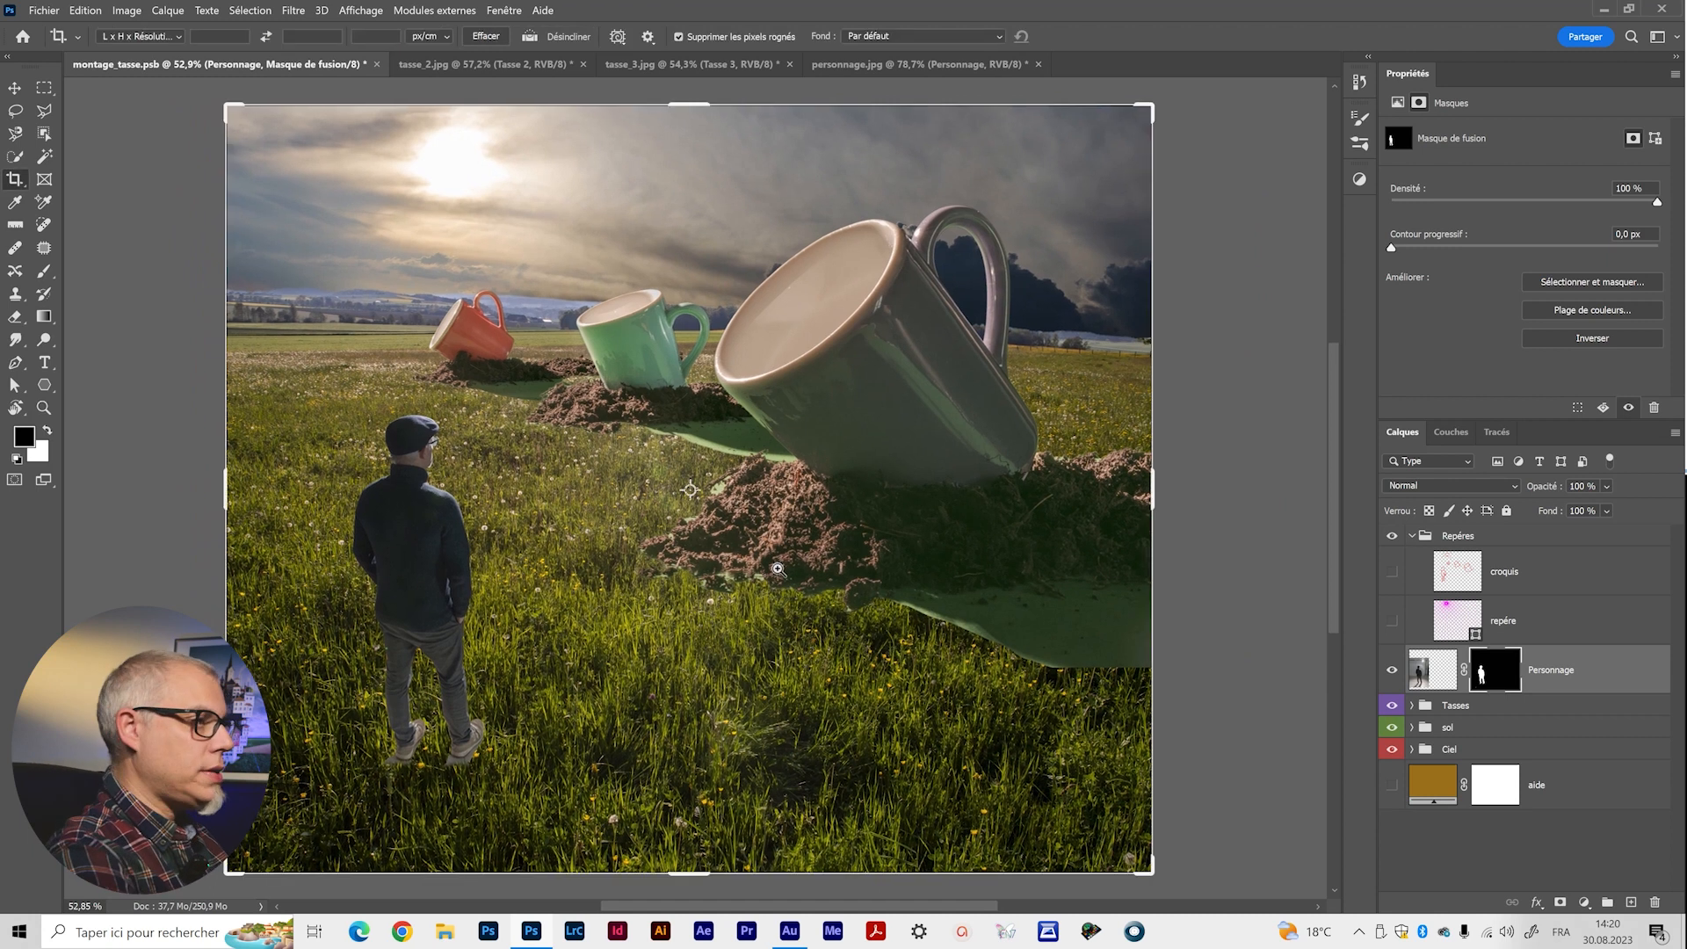
left_click(784, 578)
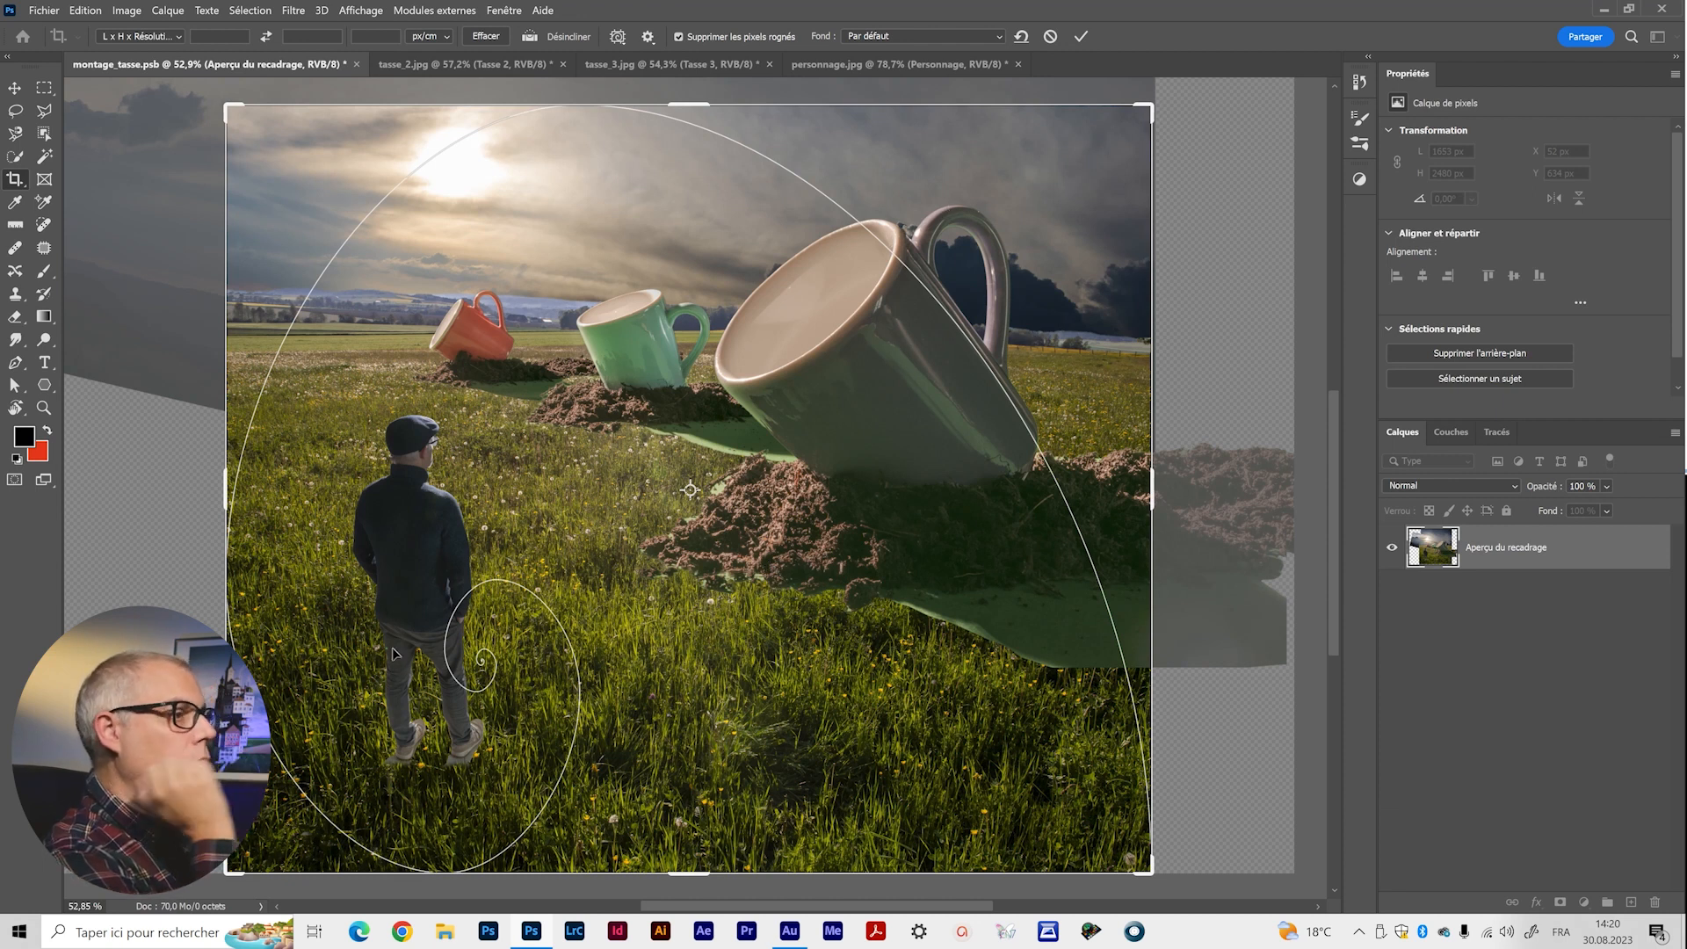
left_click(1050, 36)
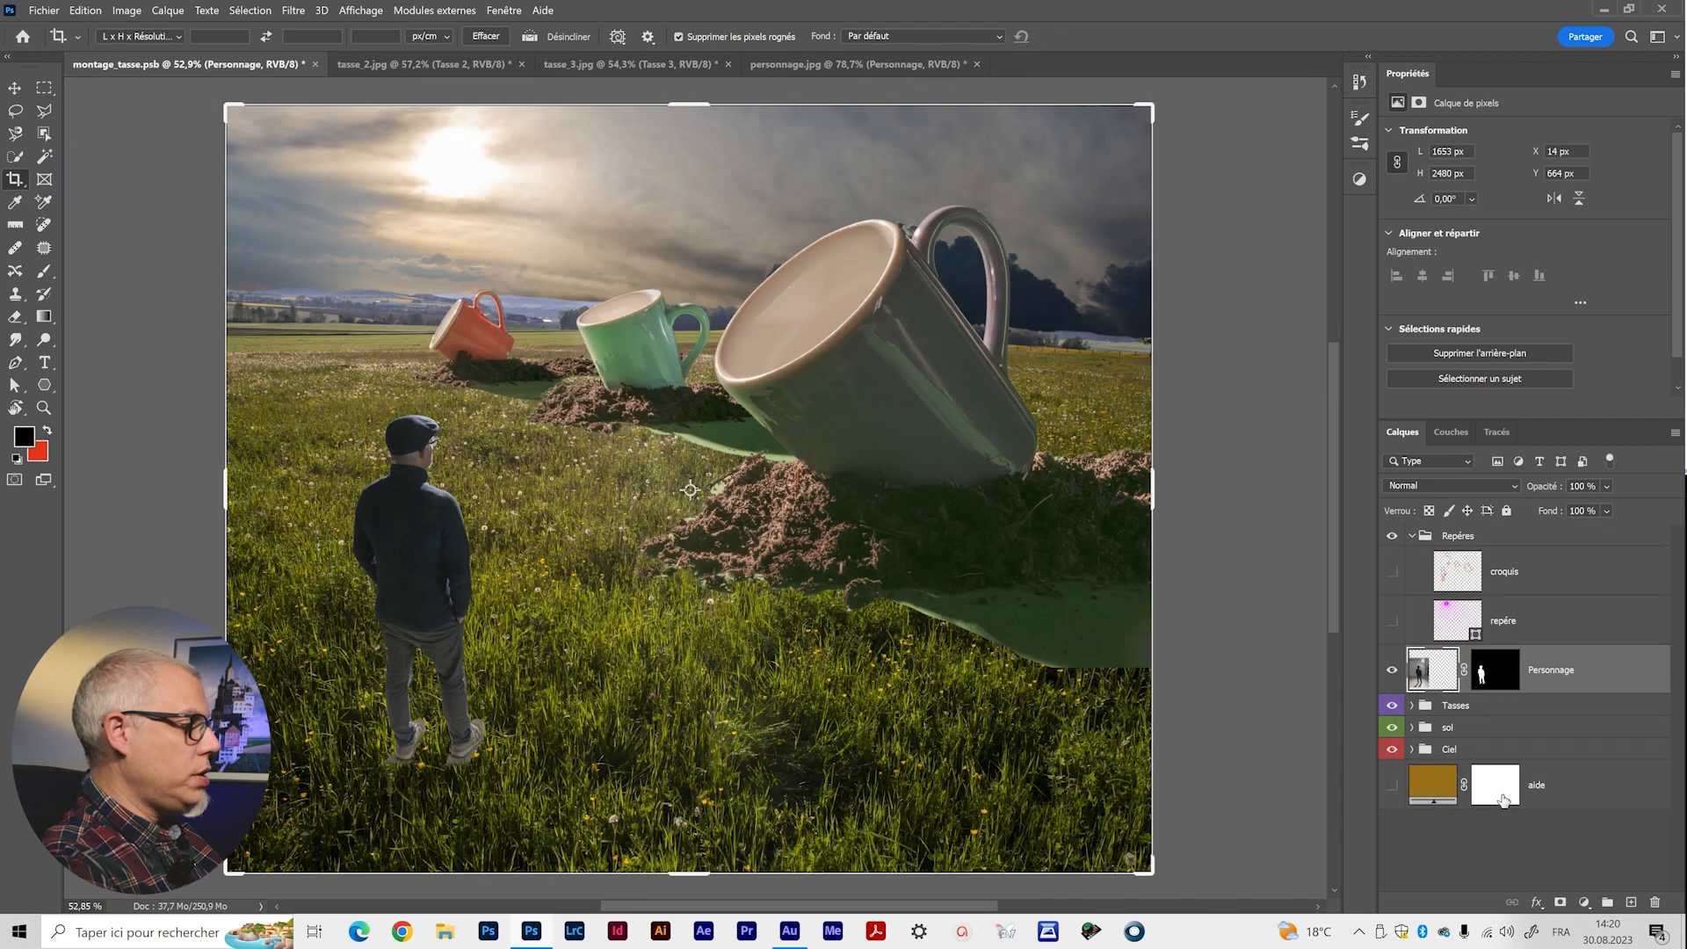
key("v")
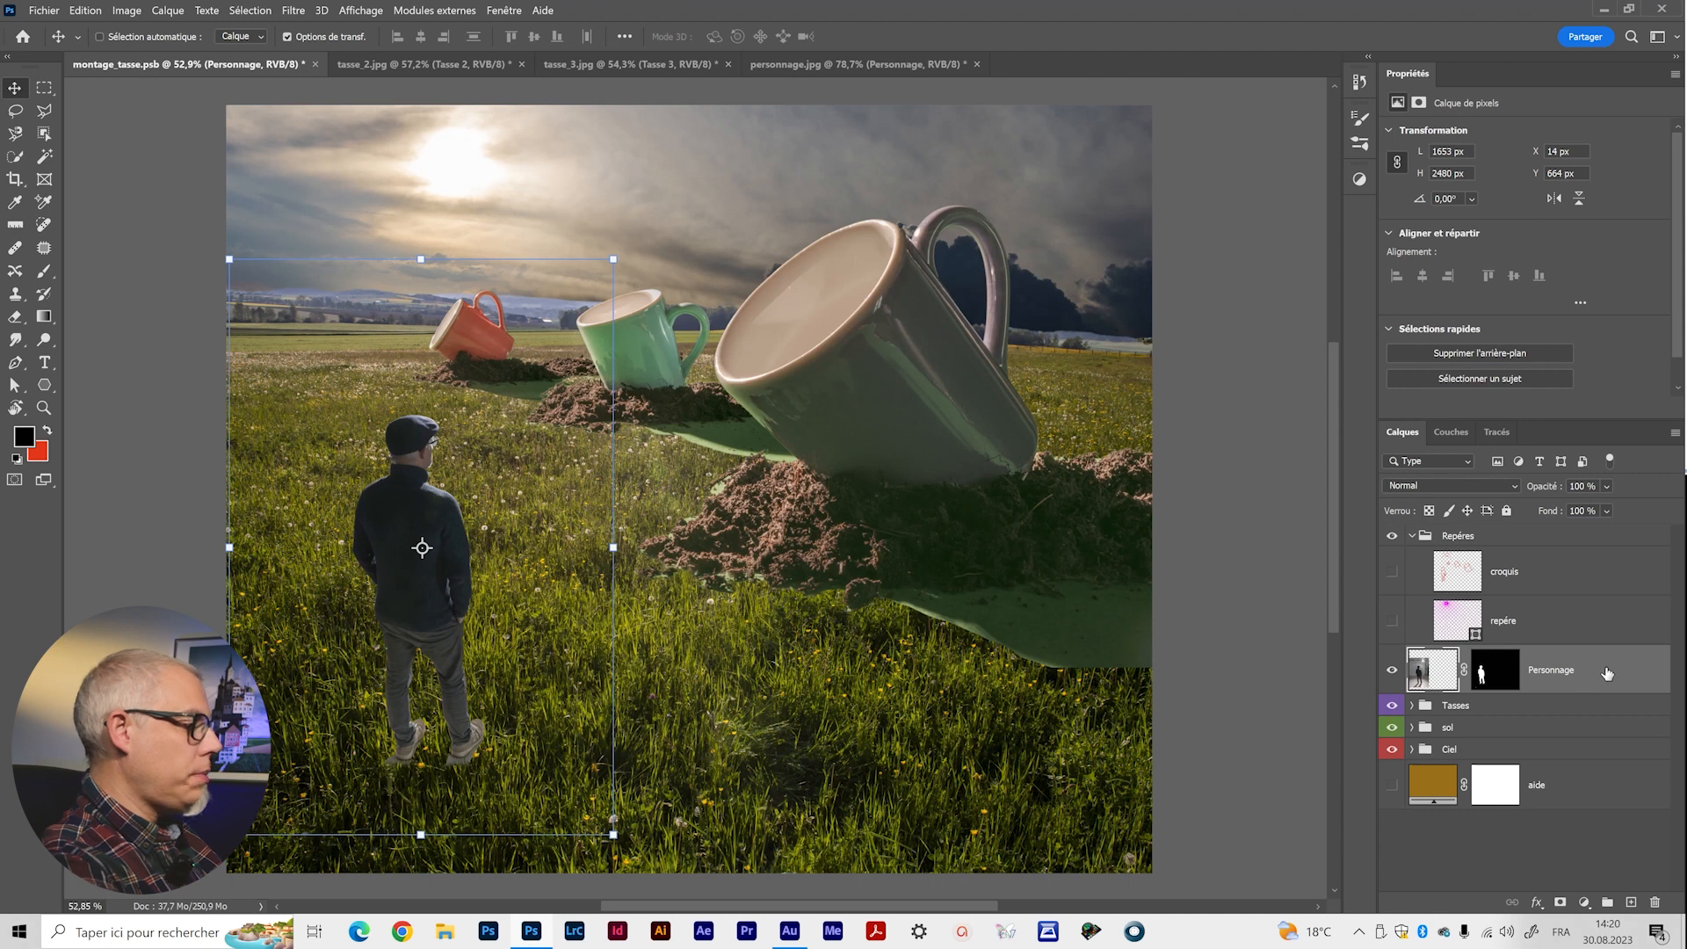
left_click(1494, 670)
left_click(1359, 144)
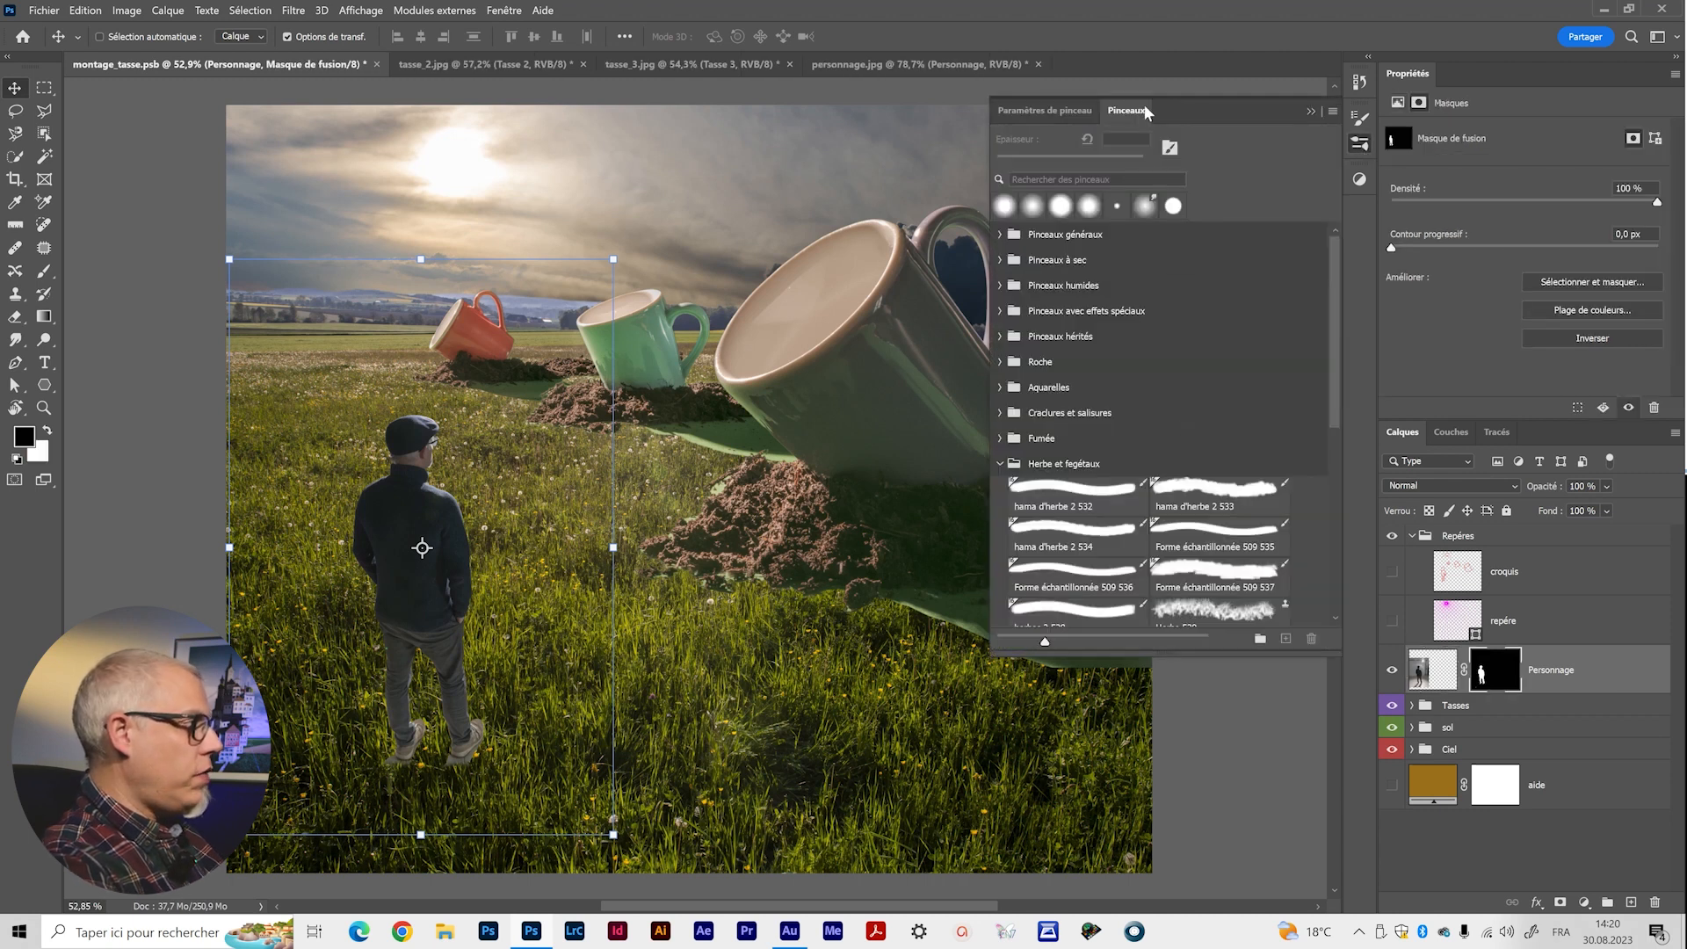
left_click(1310, 111)
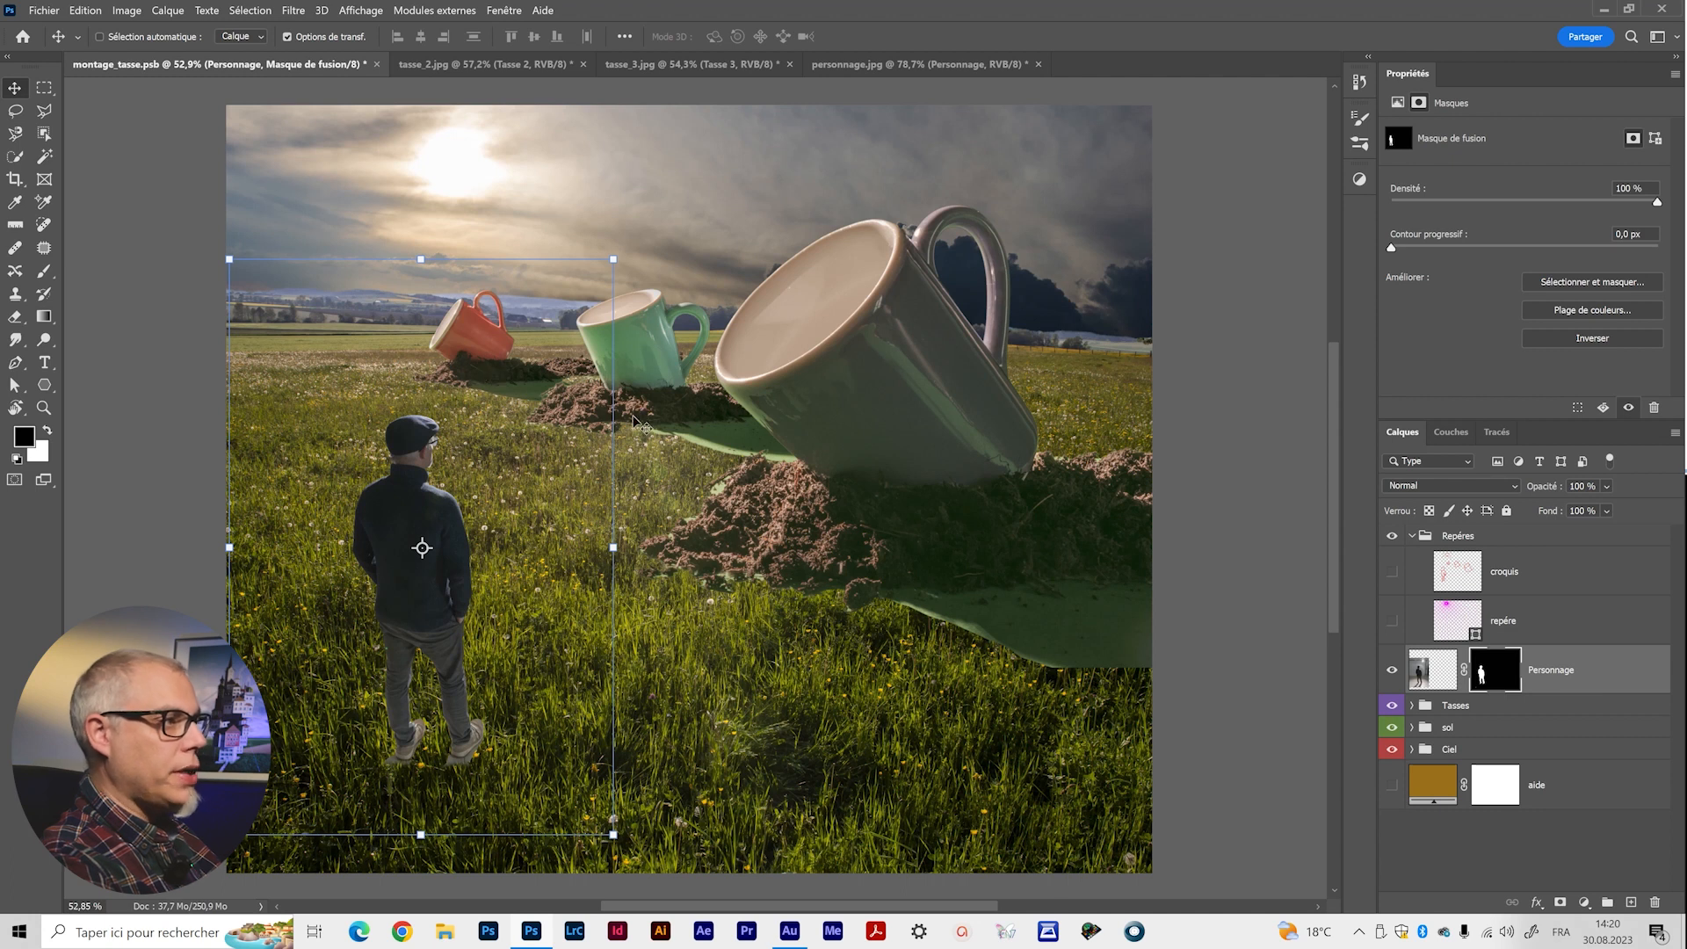
Convert the Tasse 2 layer in tasse_2.jpg into a smart object.
left_click(435, 64)
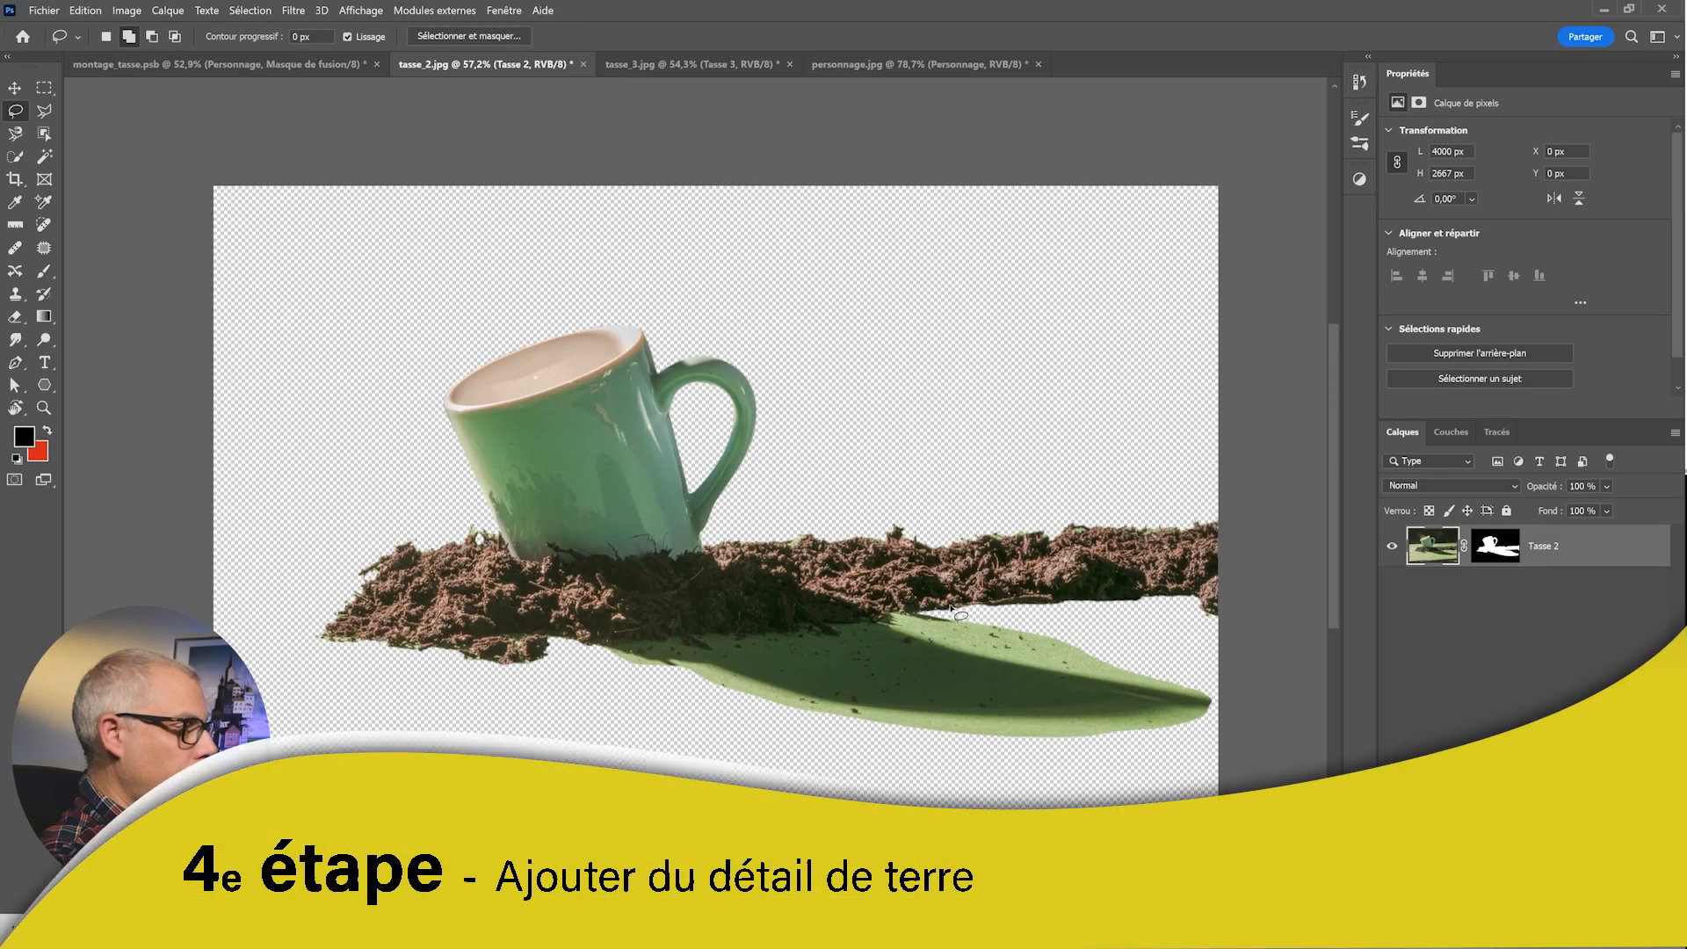
right_click(1569, 555)
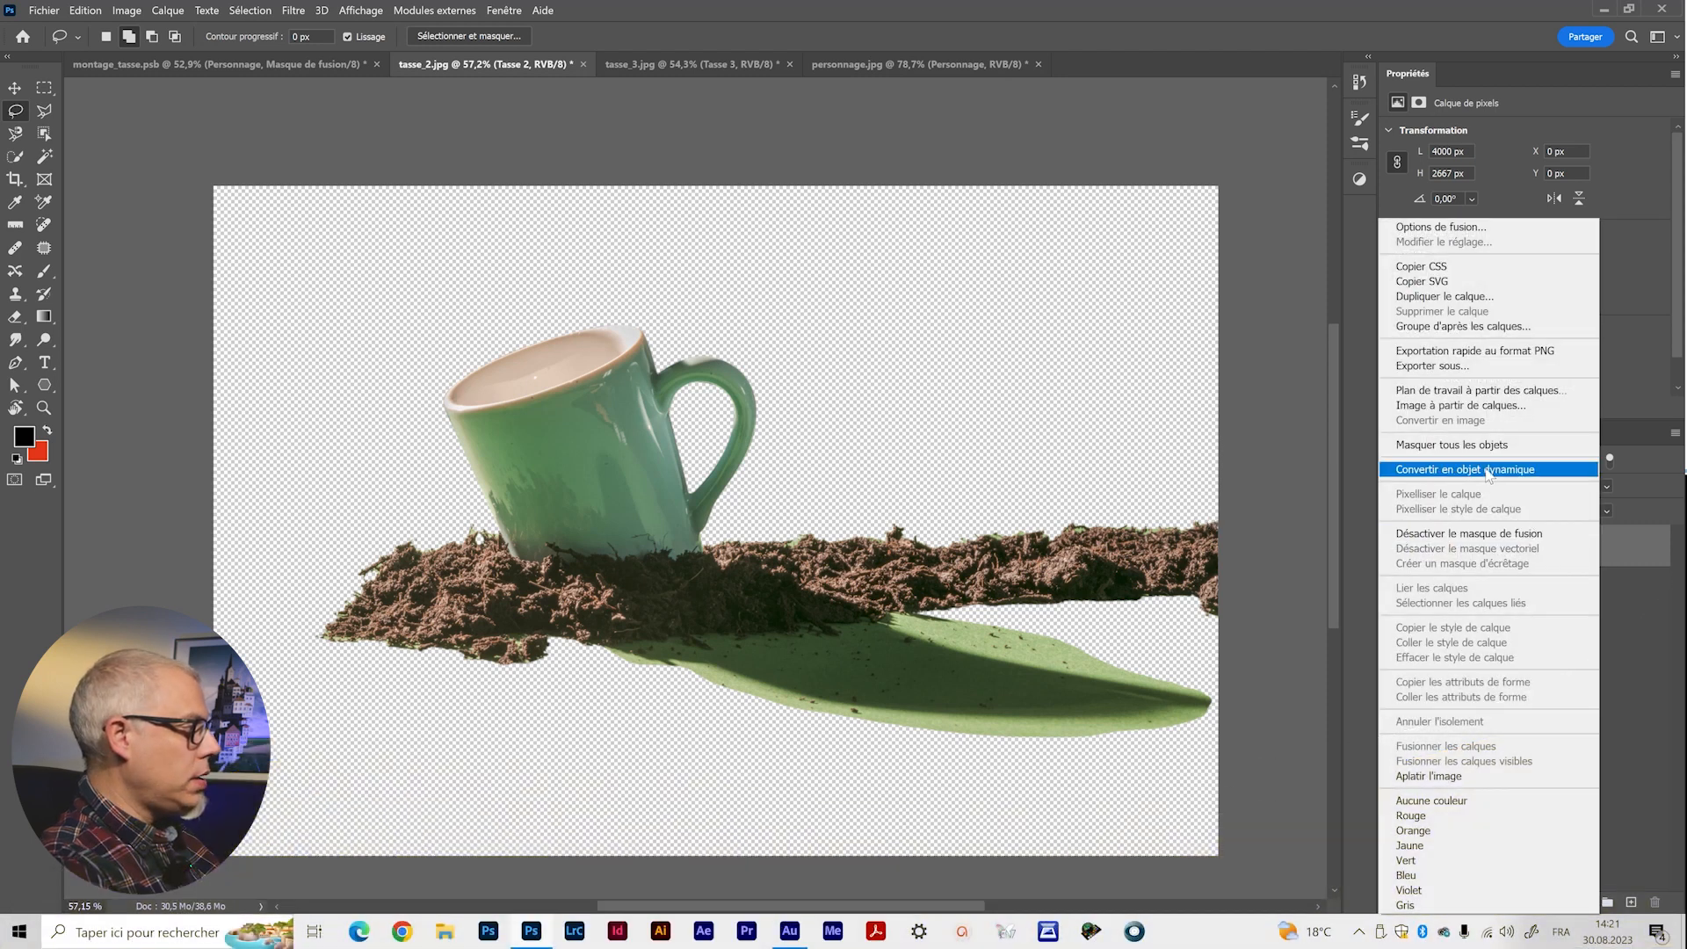
left_click(1489, 472)
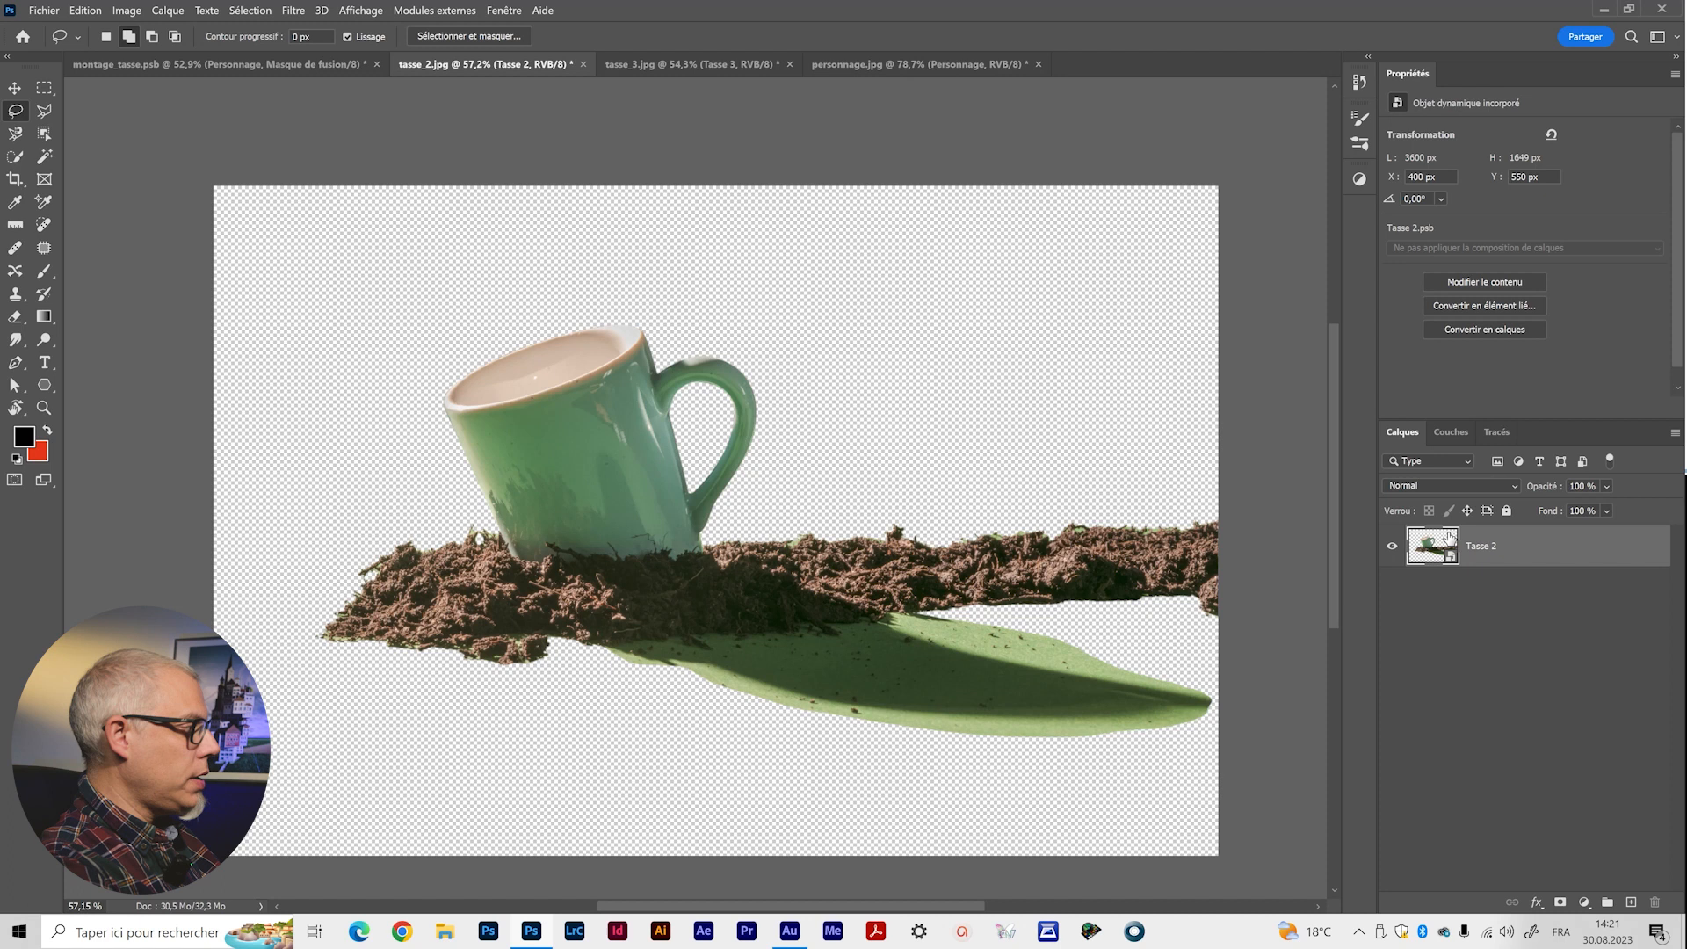
Lasso the far strip of soil beyond the mug handle, copy it to a new layer and hide the Tasse 2 layer.
mouse_move(865, 518)
left_mouse_down()
mouse_move(1059, 641)
mouse_move(1213, 653)
mouse_move(1288, 489)
mouse_move(1078, 430)
mouse_move(868, 510)
left_mouse_up()
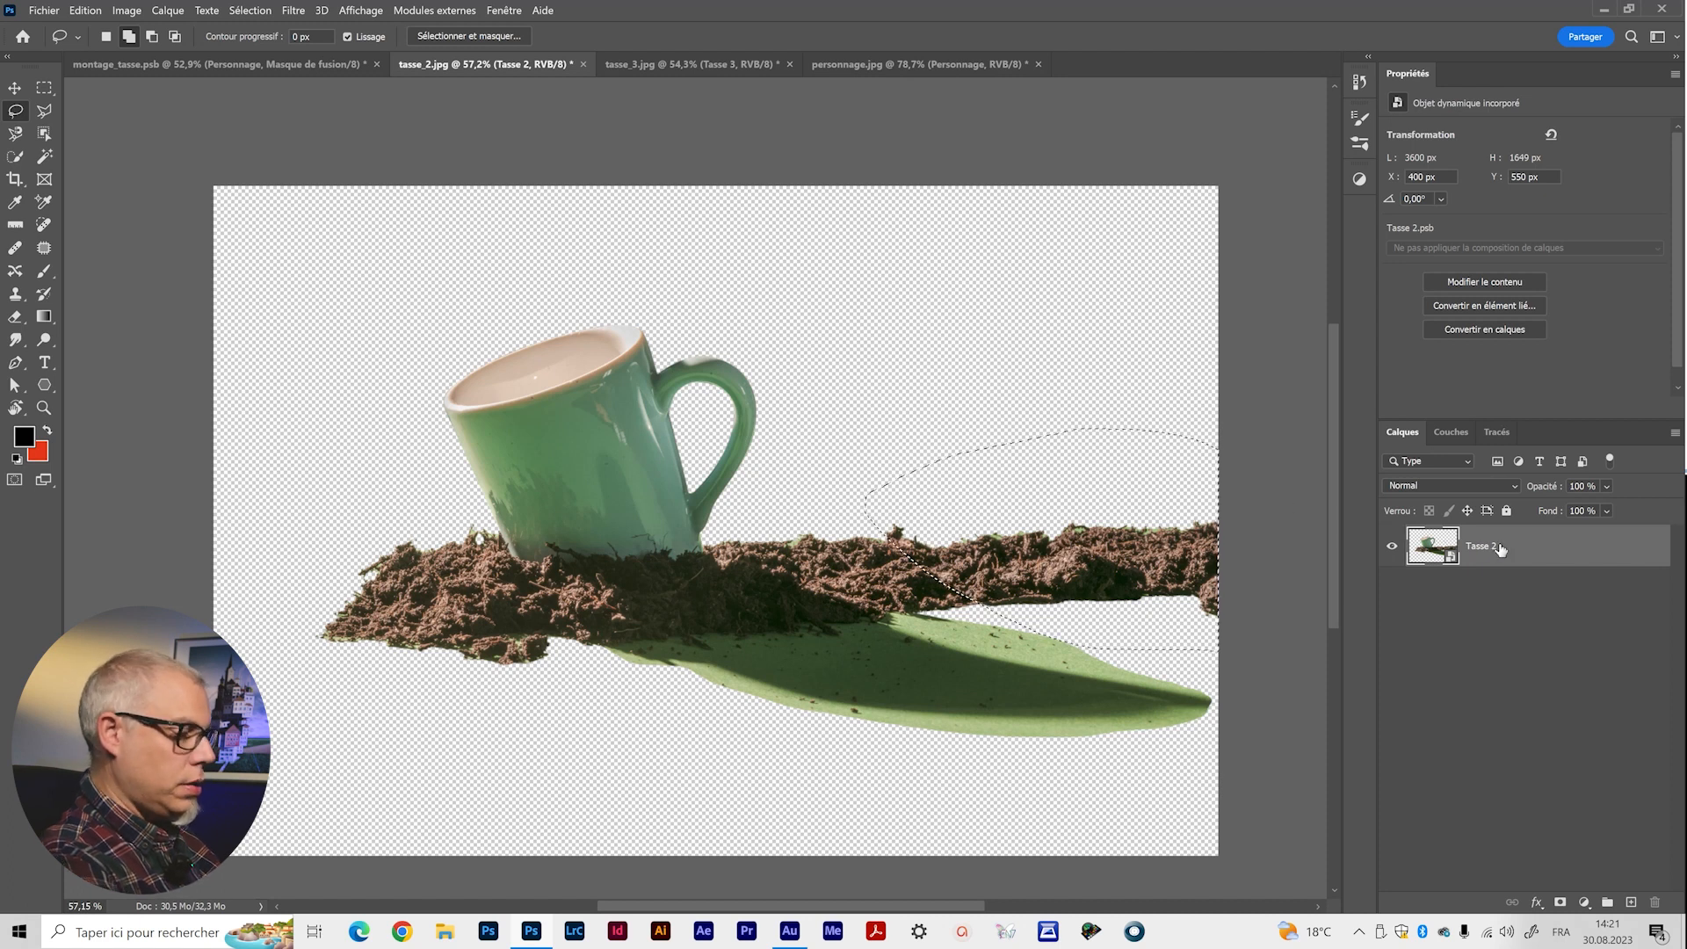
key("ctrl+j")
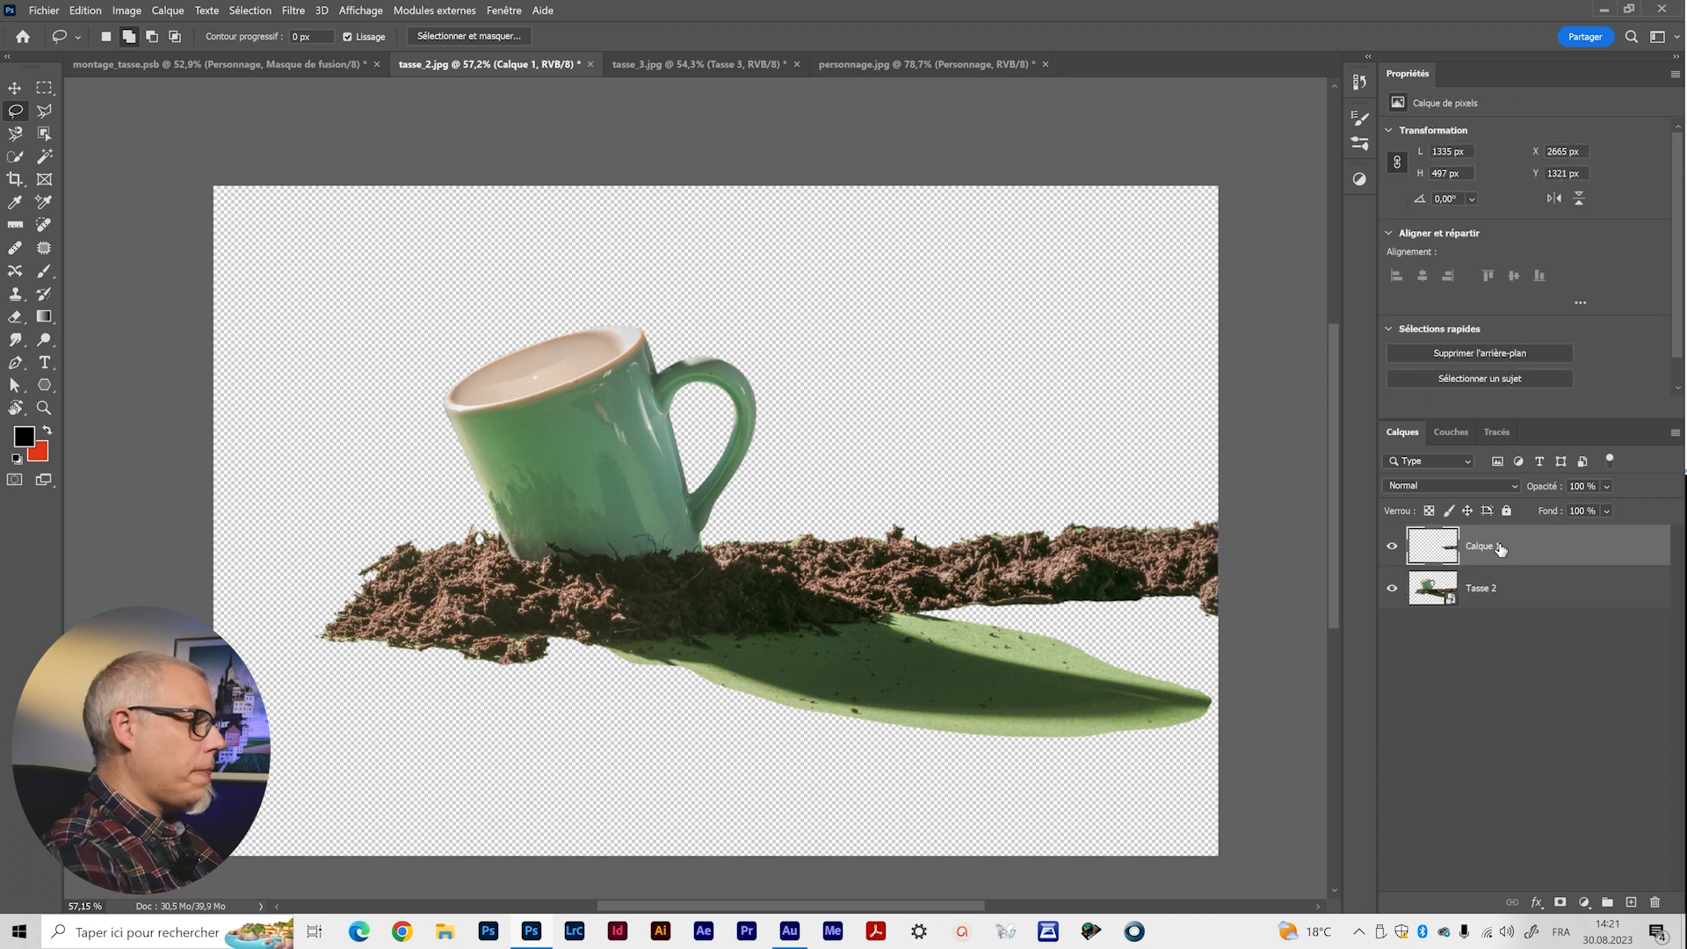
left_click(1393, 588)
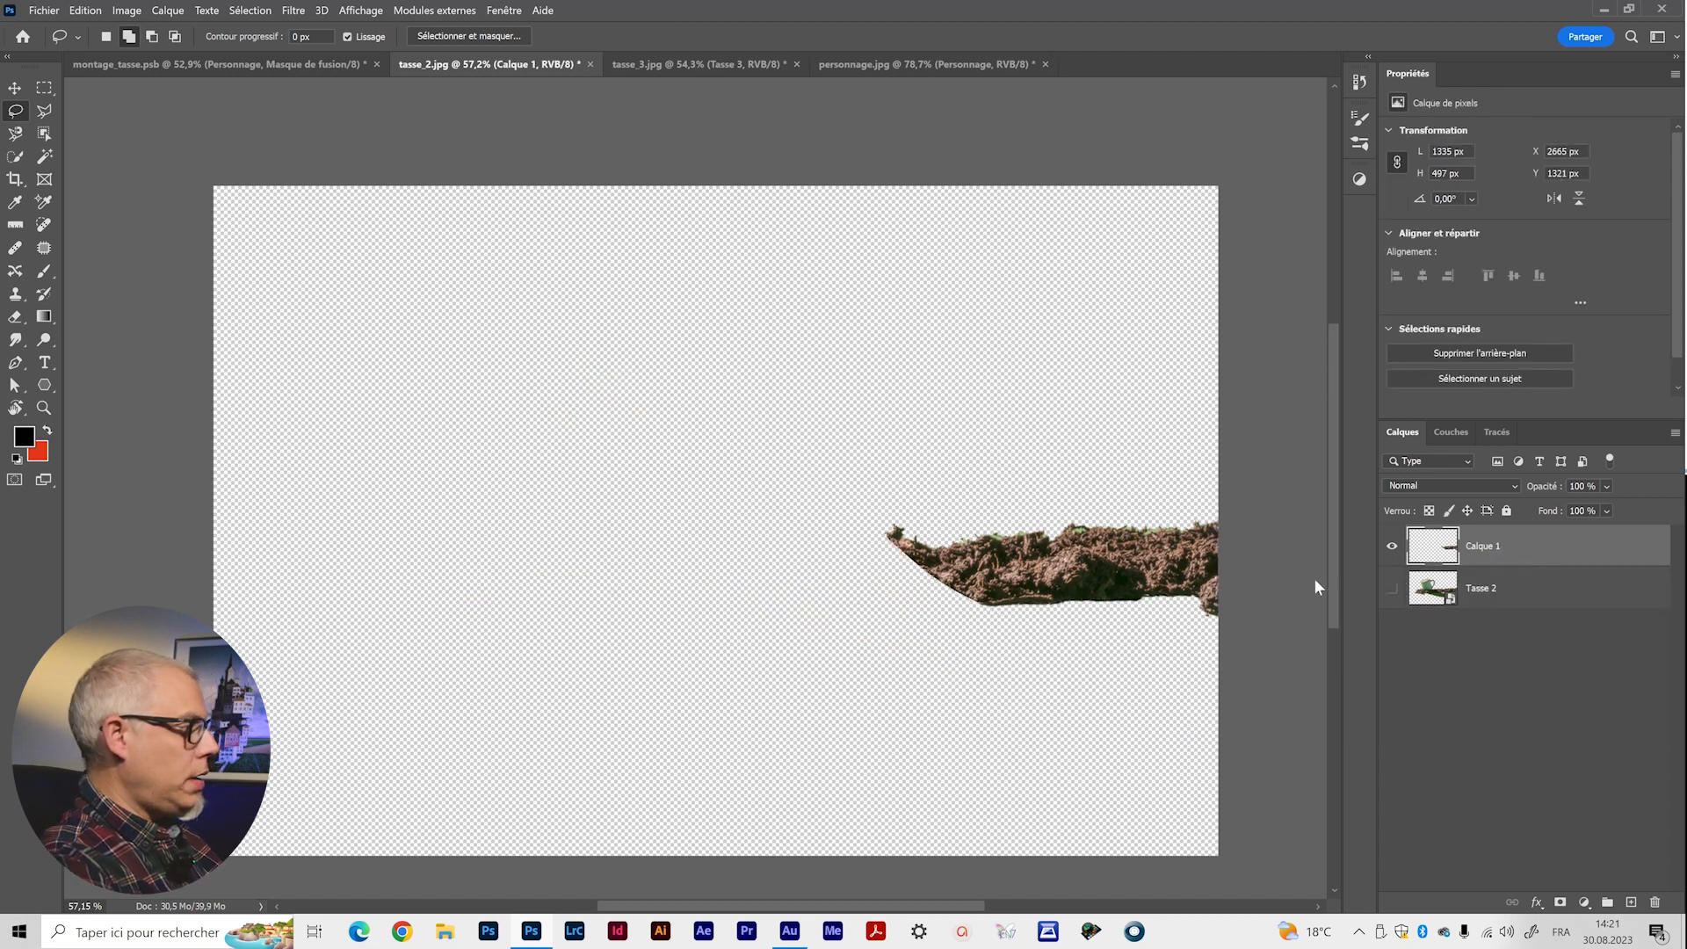
Bring the soil strip into montage_tasse.psb within the Tasses group, scaled to about 938 × 349 px beside the large mug.
key("v")
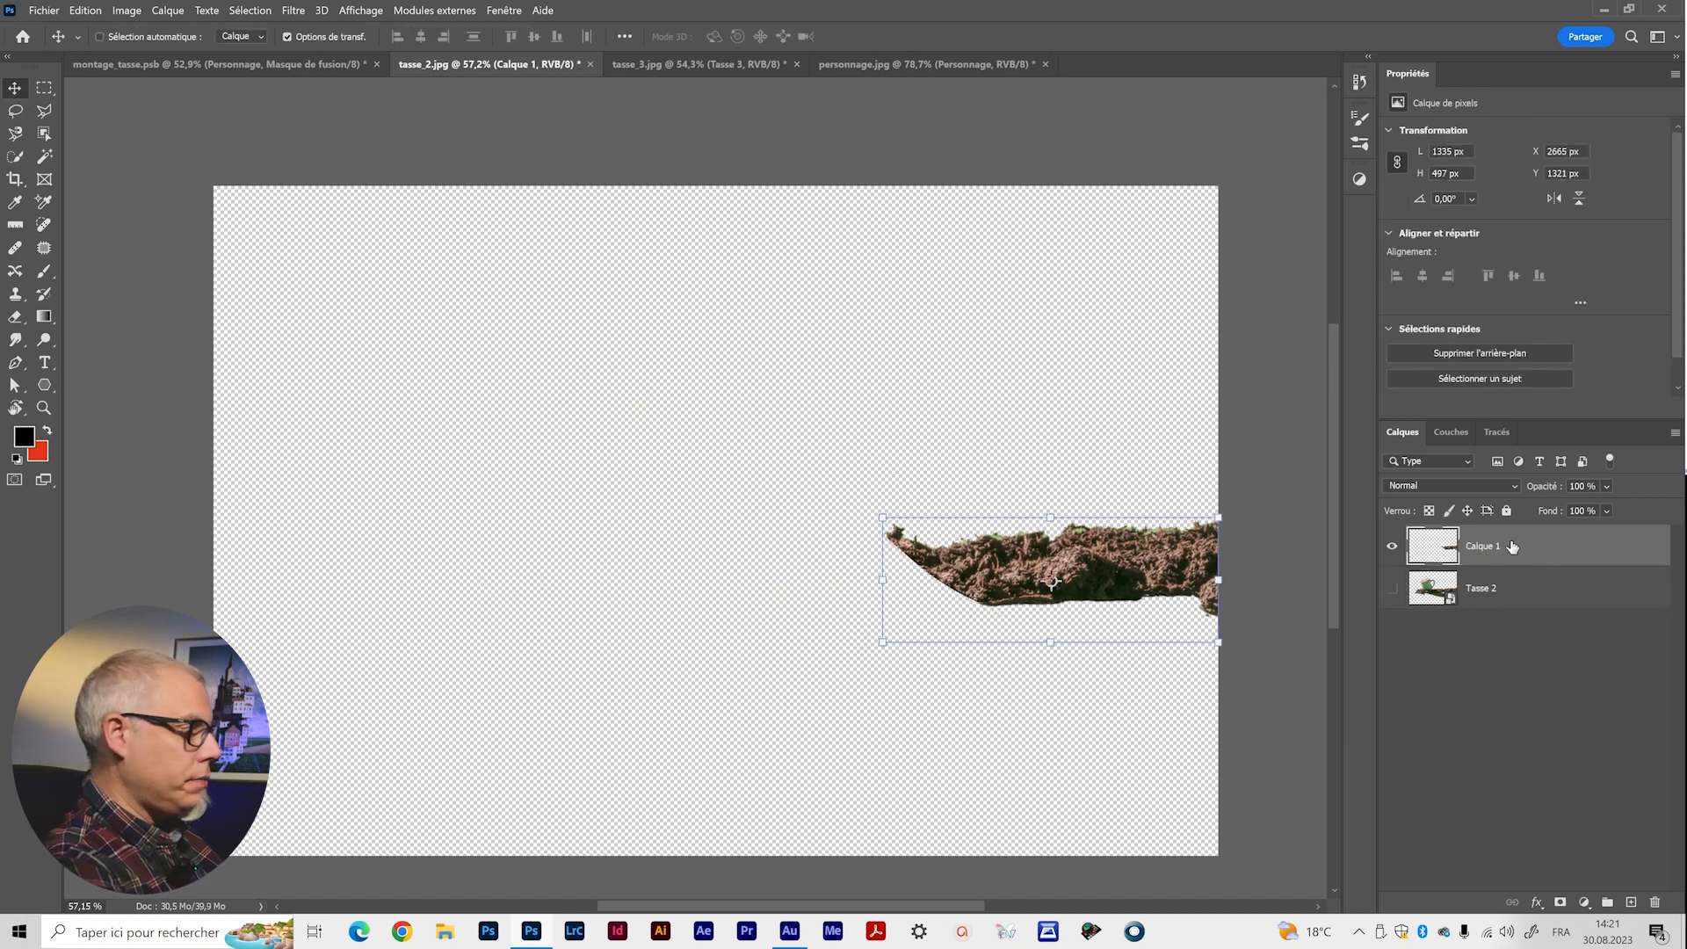
left_click_drag(1139, 567, 302, 191)
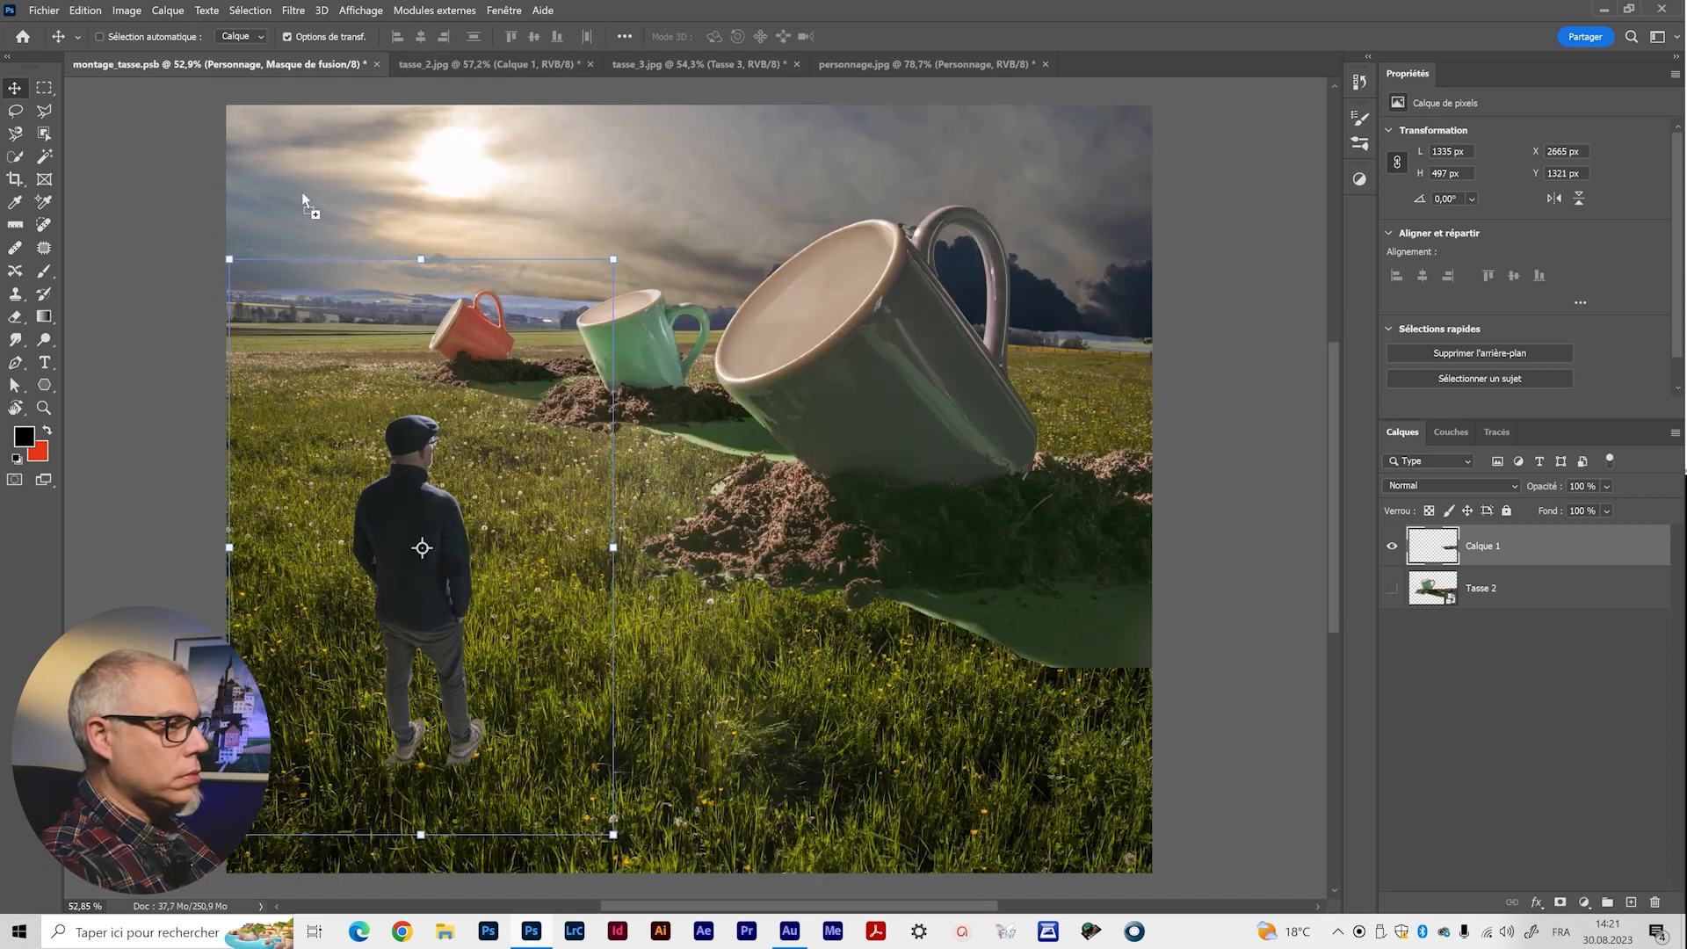
left_click_drag(1059, 391, 1089, 421)
key("ctrl+t")
left_click_drag(1583, 681, 1423, 726)
left_click(1411, 706)
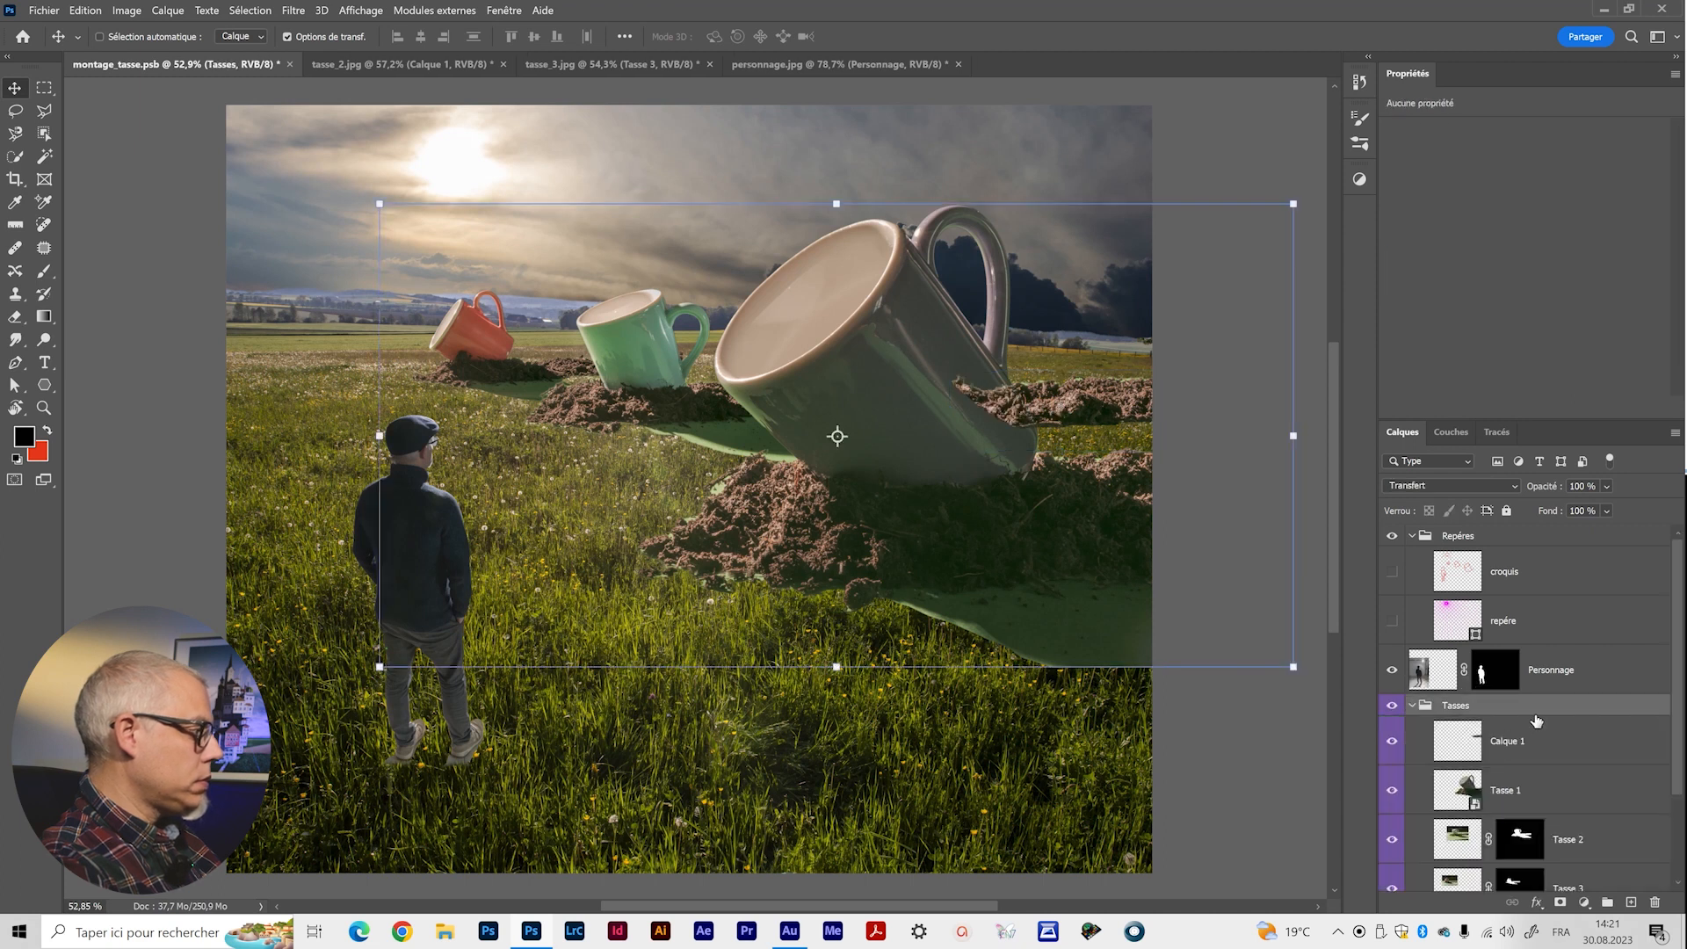
Rename the soil strip layer in the Tasses group as terre 2.
scroll(1550, 759, "down", 2)
double_click(1508, 627)
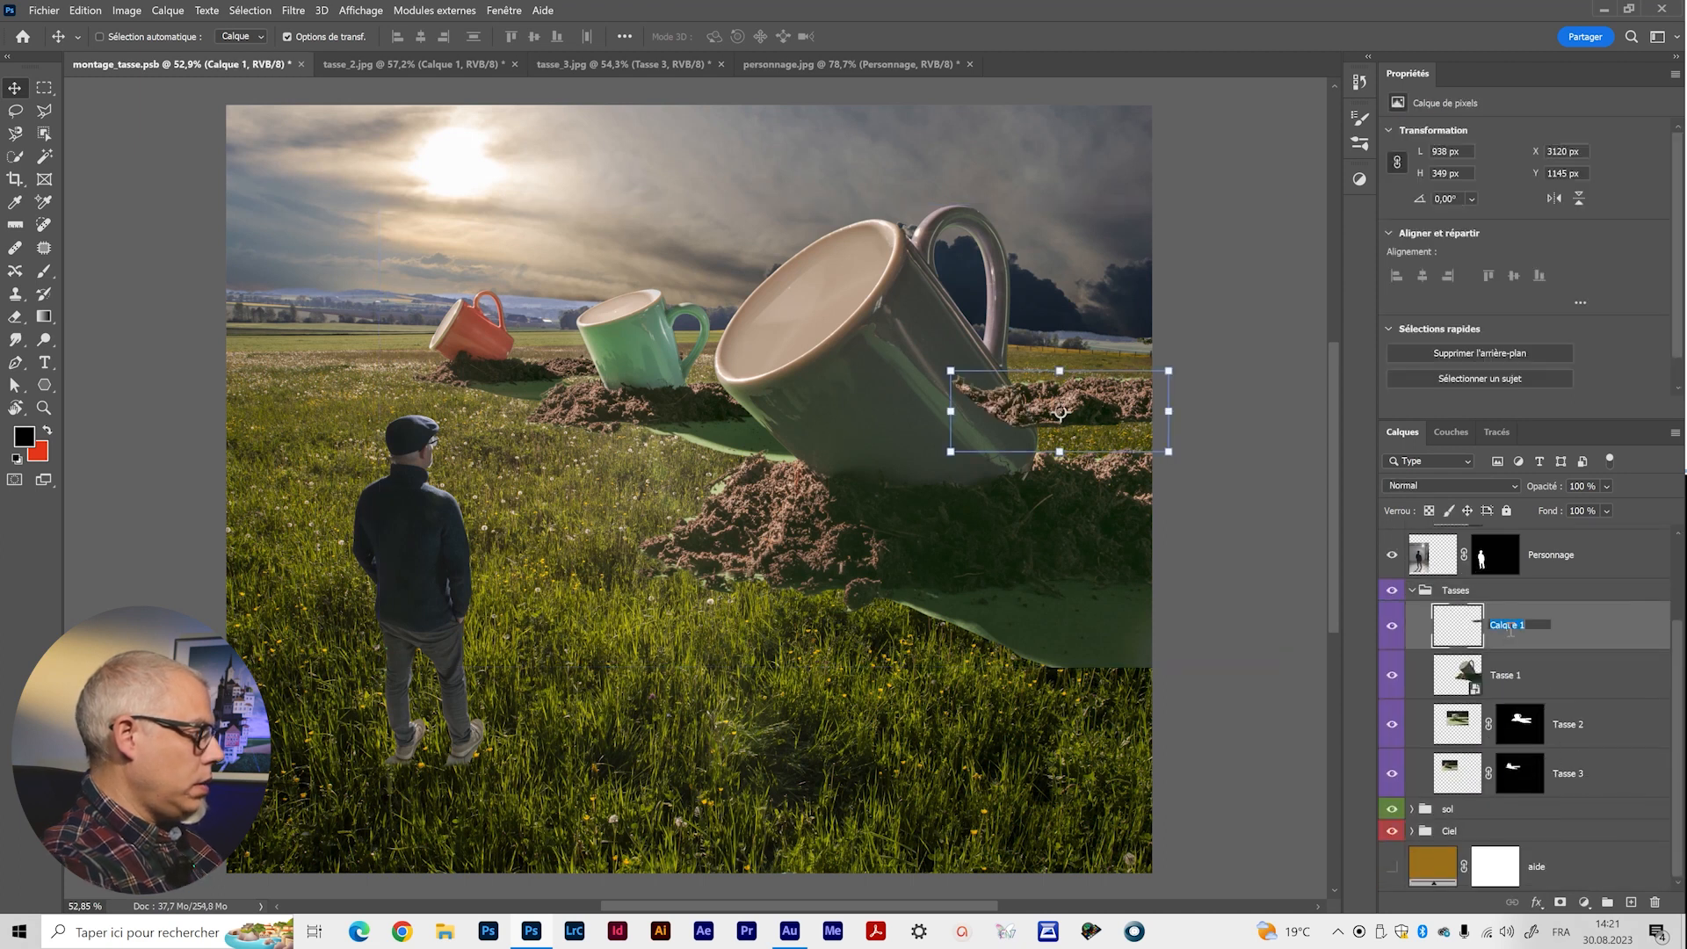
type("Bou")
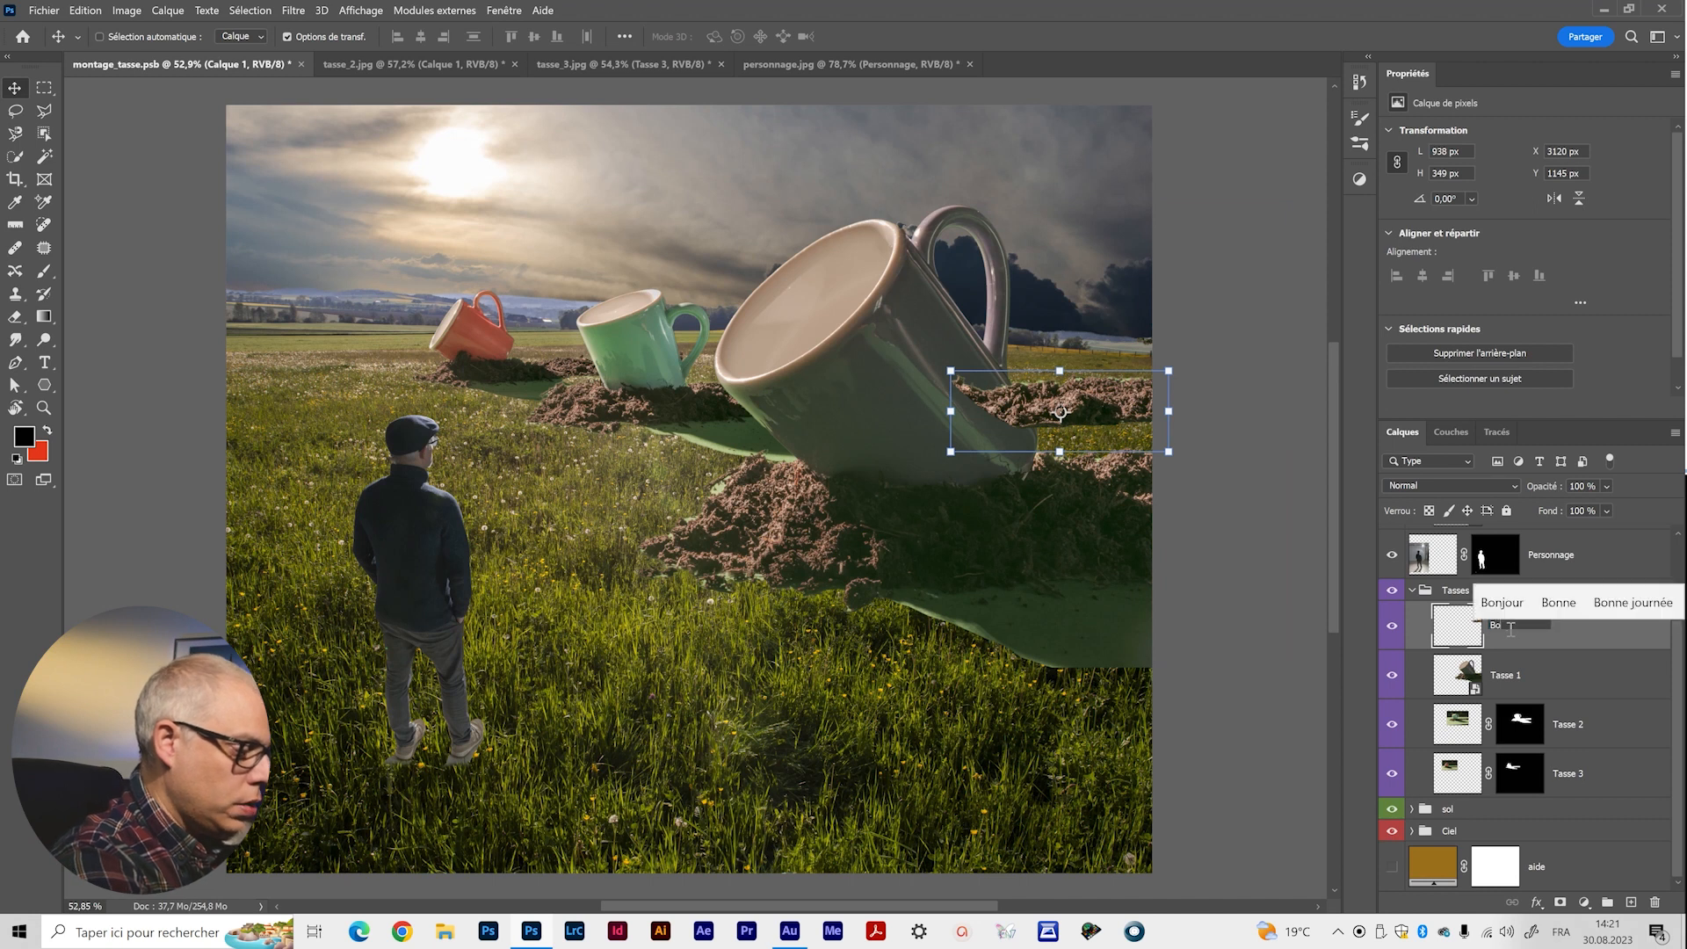
key("BackSpace")
key("BackSpace")
key("BackSpace")
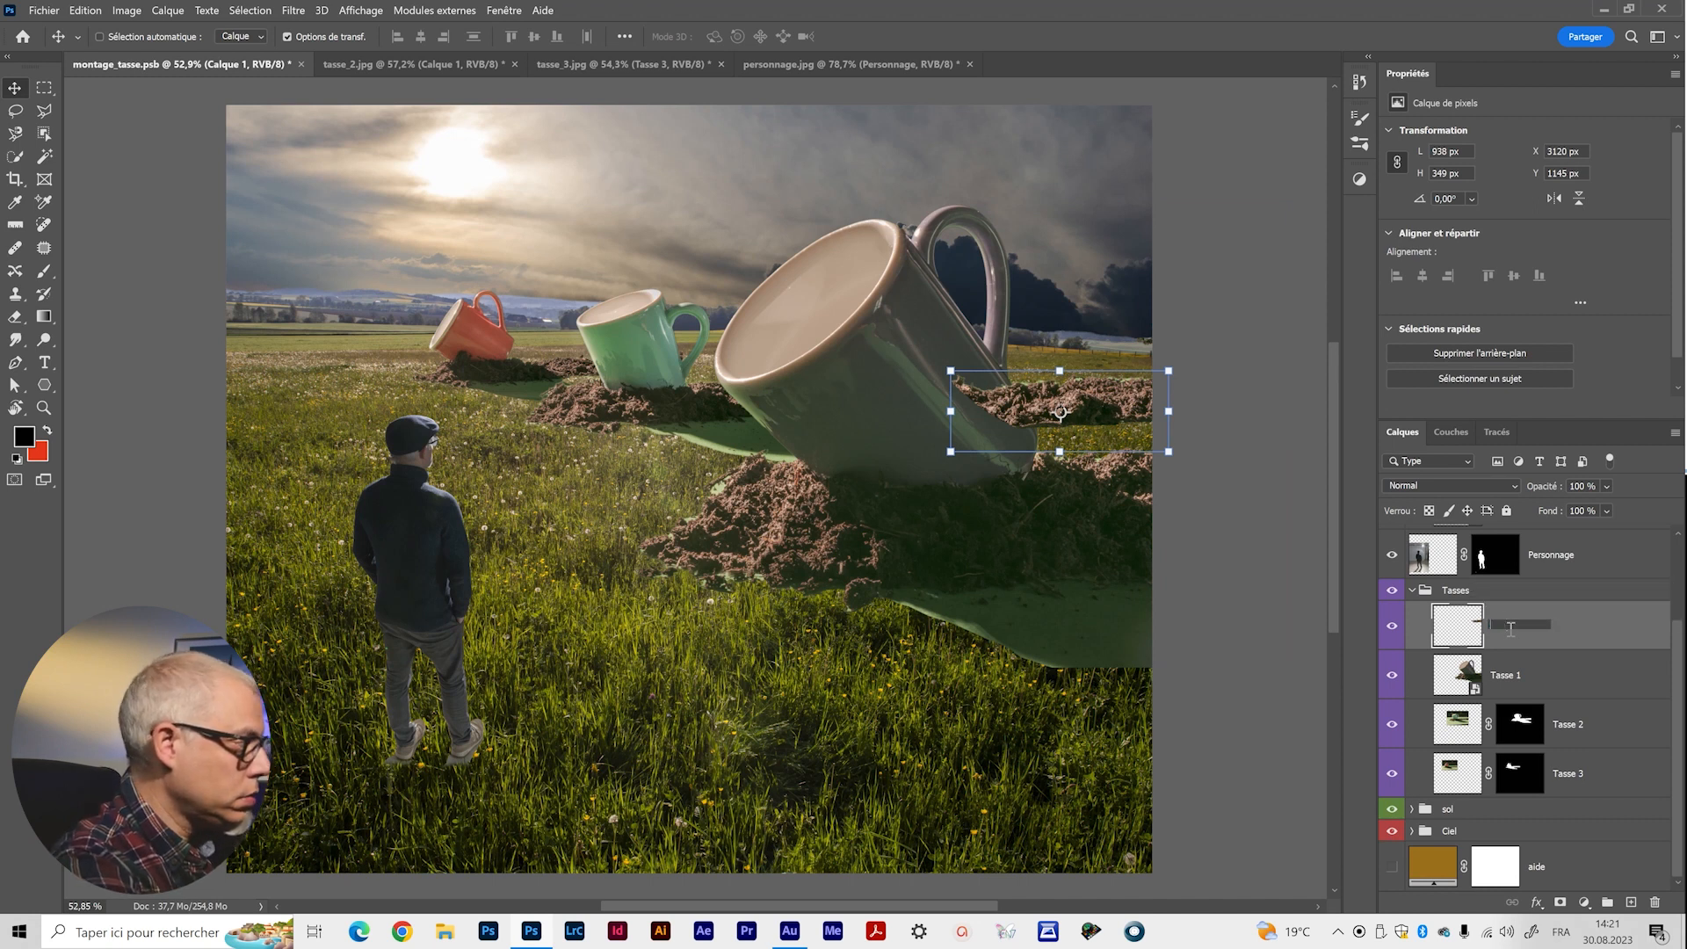
type("terre2")
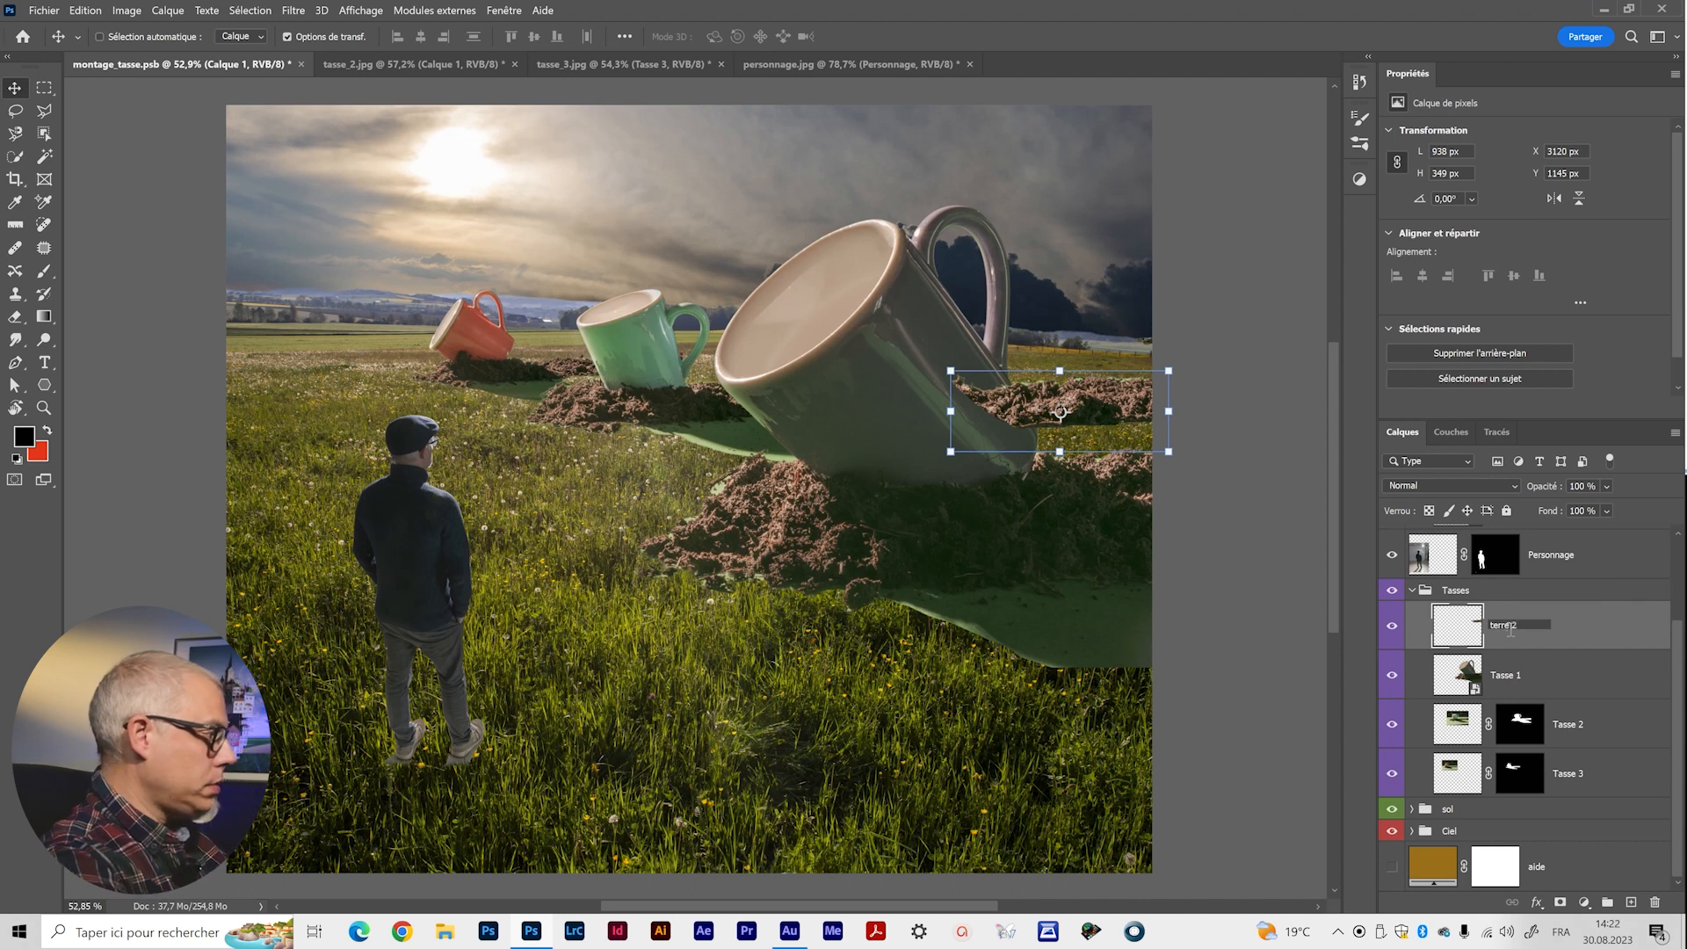
key("Return")
Place the terre 2 layer between Tasse 2 and Tasse 3 and scale it to 93,50 % behind the large mug.
left_click_drag(1510, 627, 1611, 749)
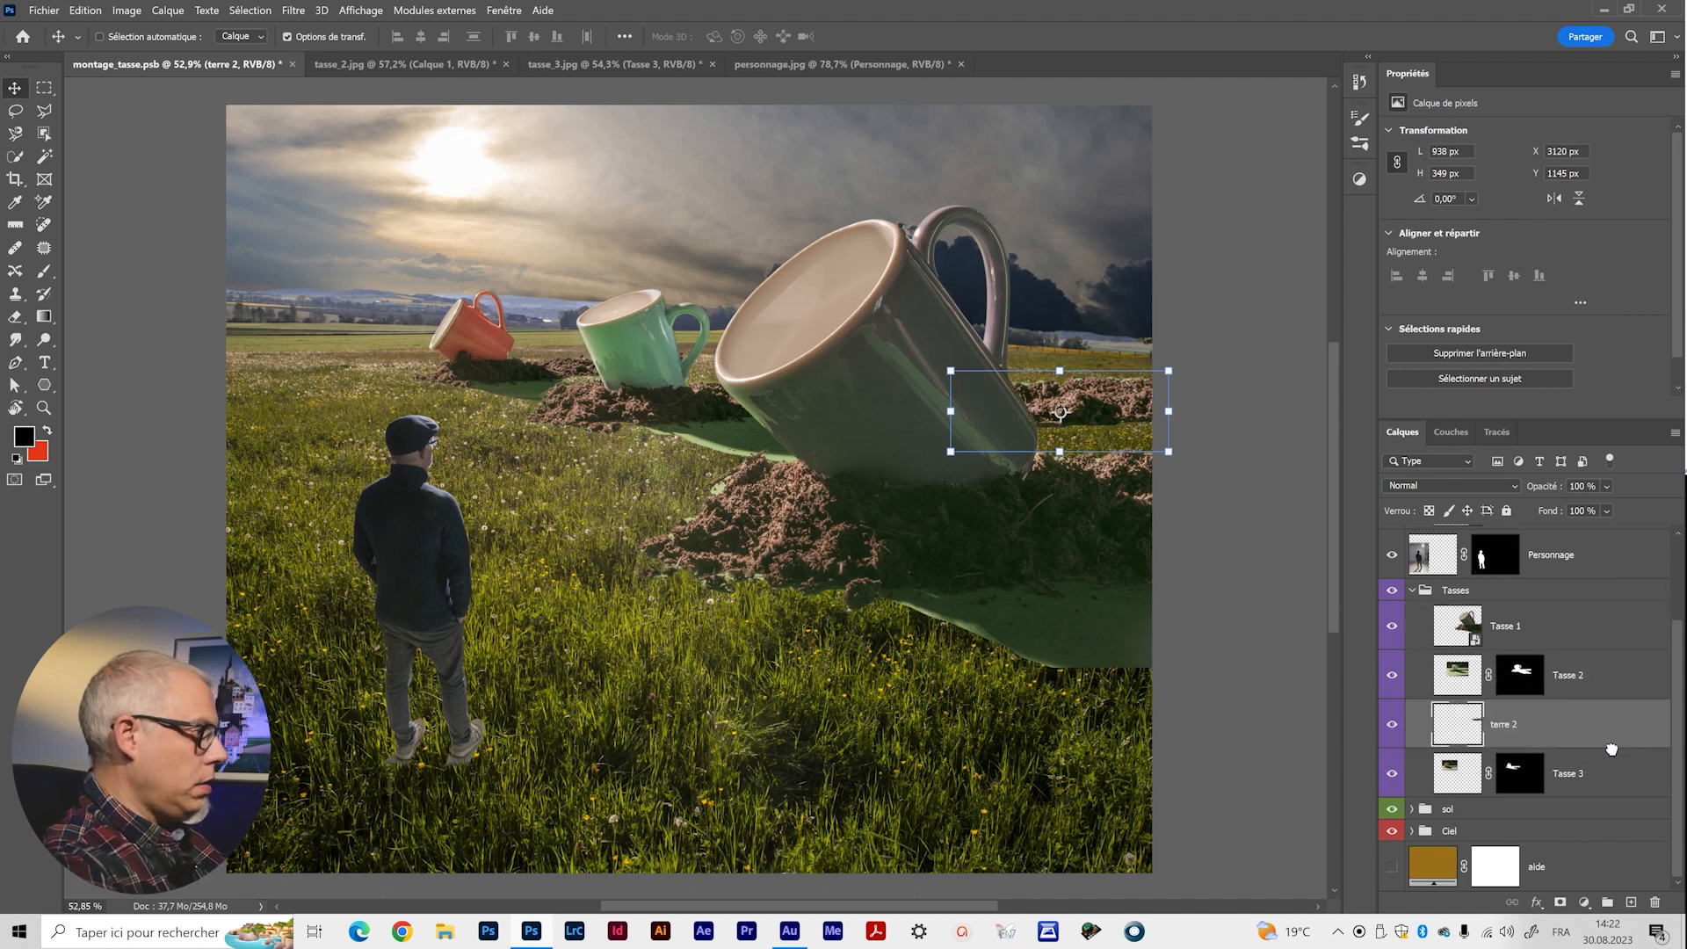
mouse_move(1094, 396)
left_mouse_down()
mouse_move(1095, 415)
mouse_move(1087, 402)
left_mouse_up()
key("ctrl+t")
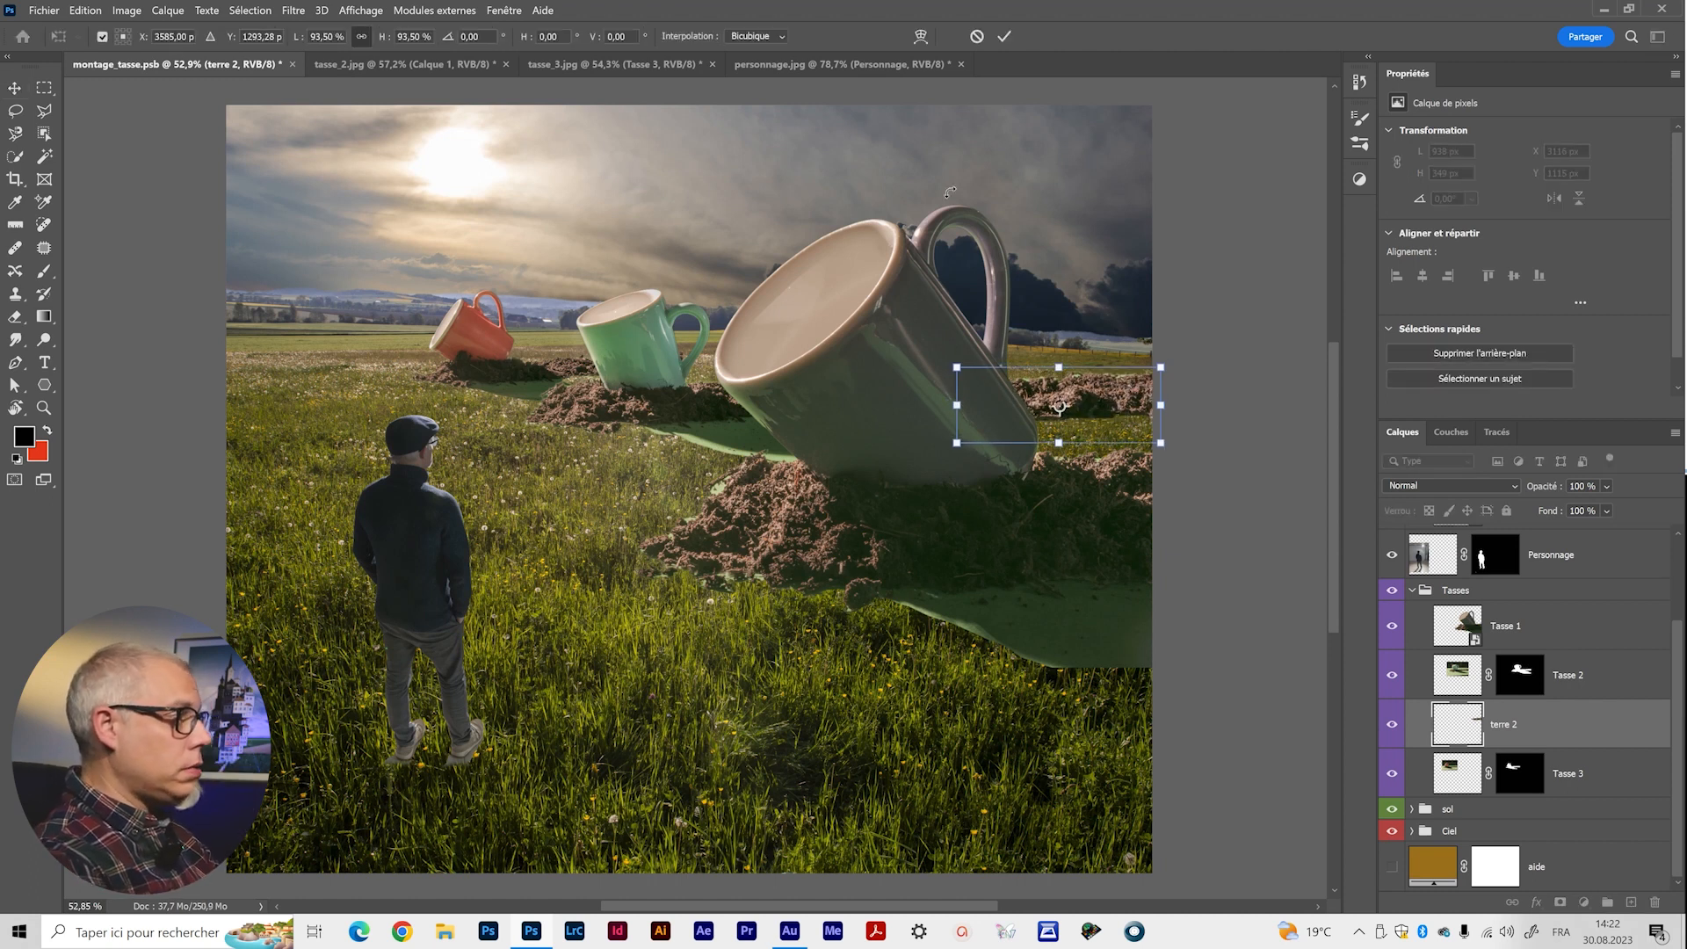
left_click(1004, 37)
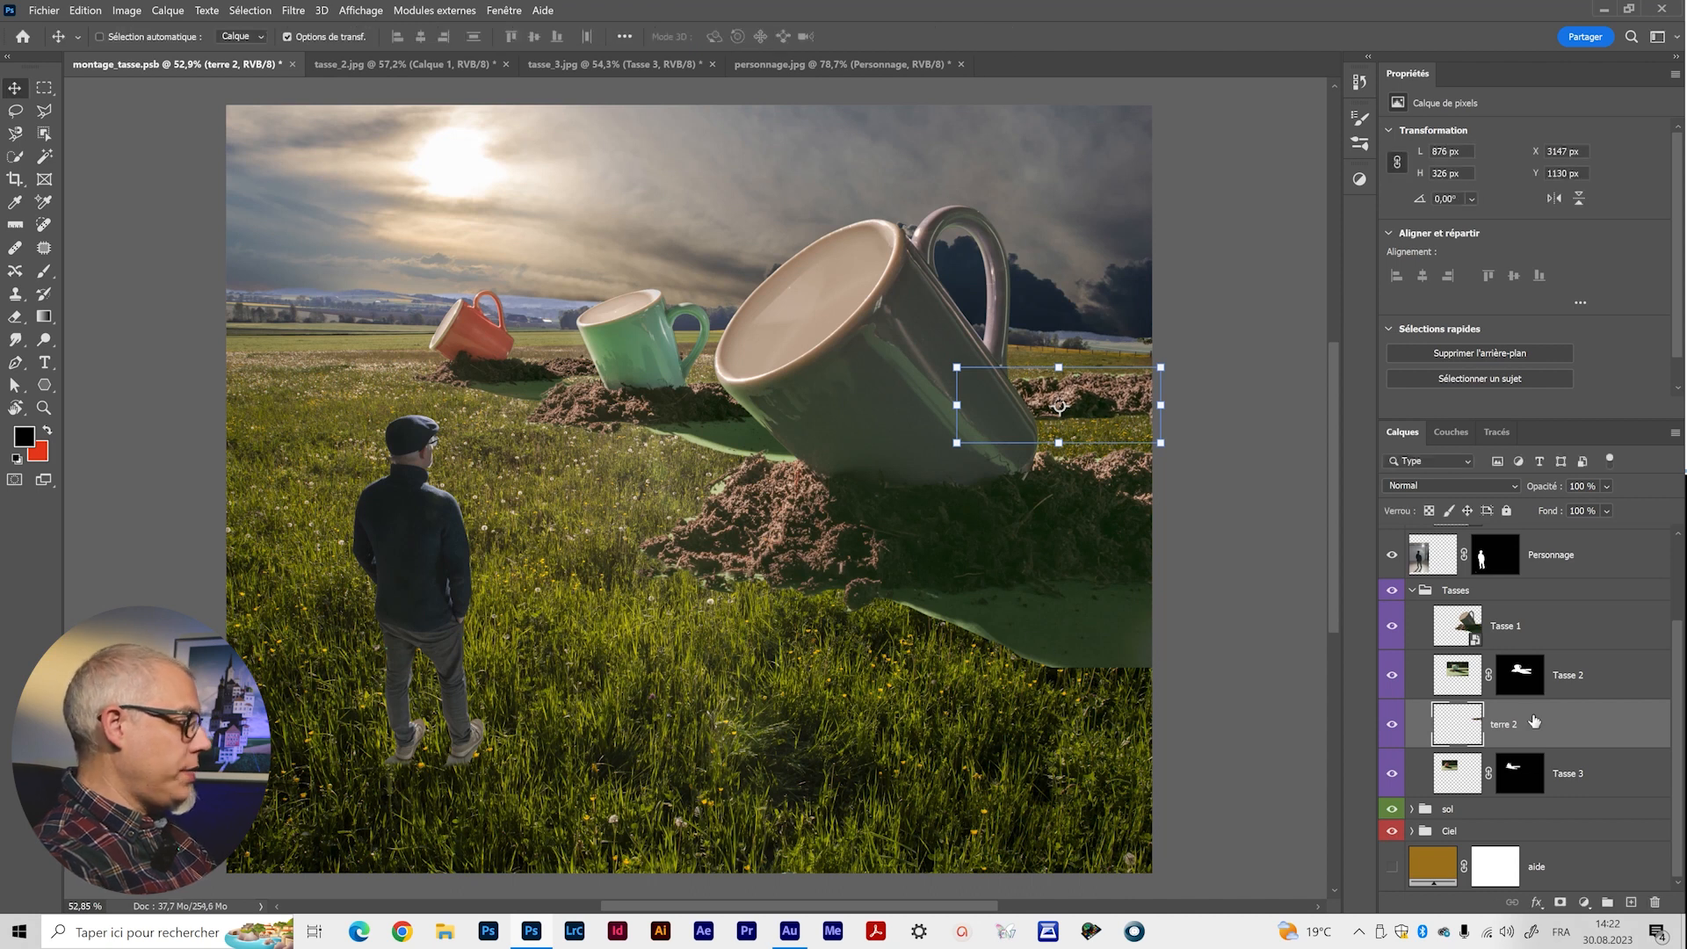
key("ctrl+z")
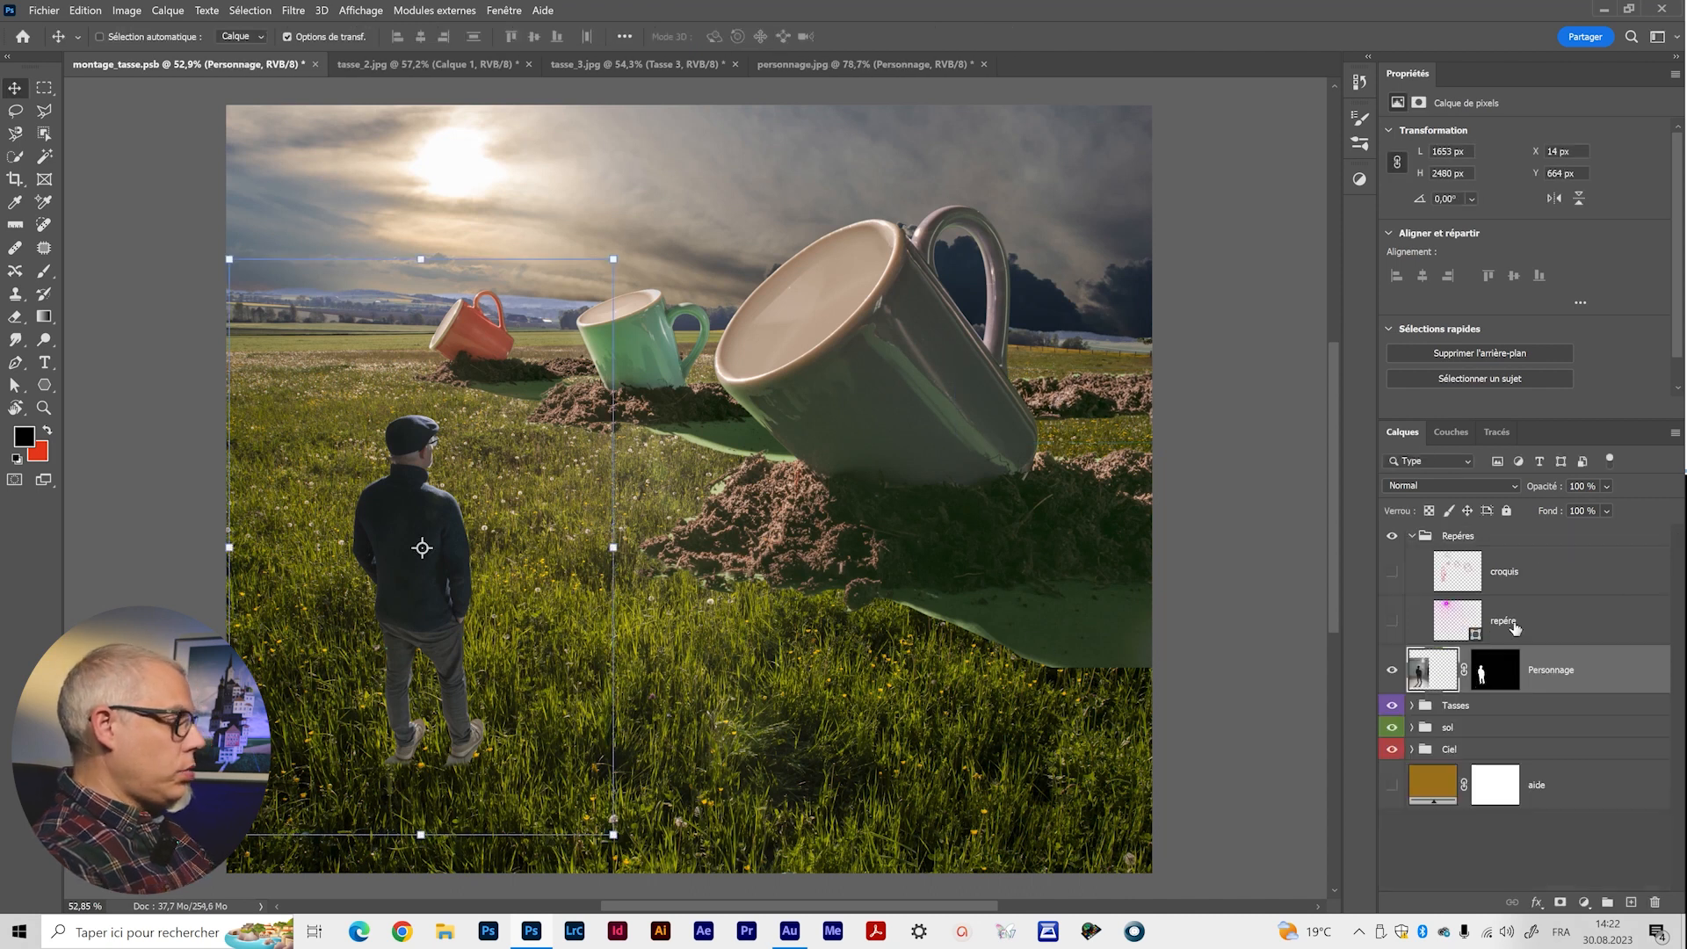
Inspect the soil around the large foreground mug up close.
left_click(1499, 682)
left_click(1432, 670)
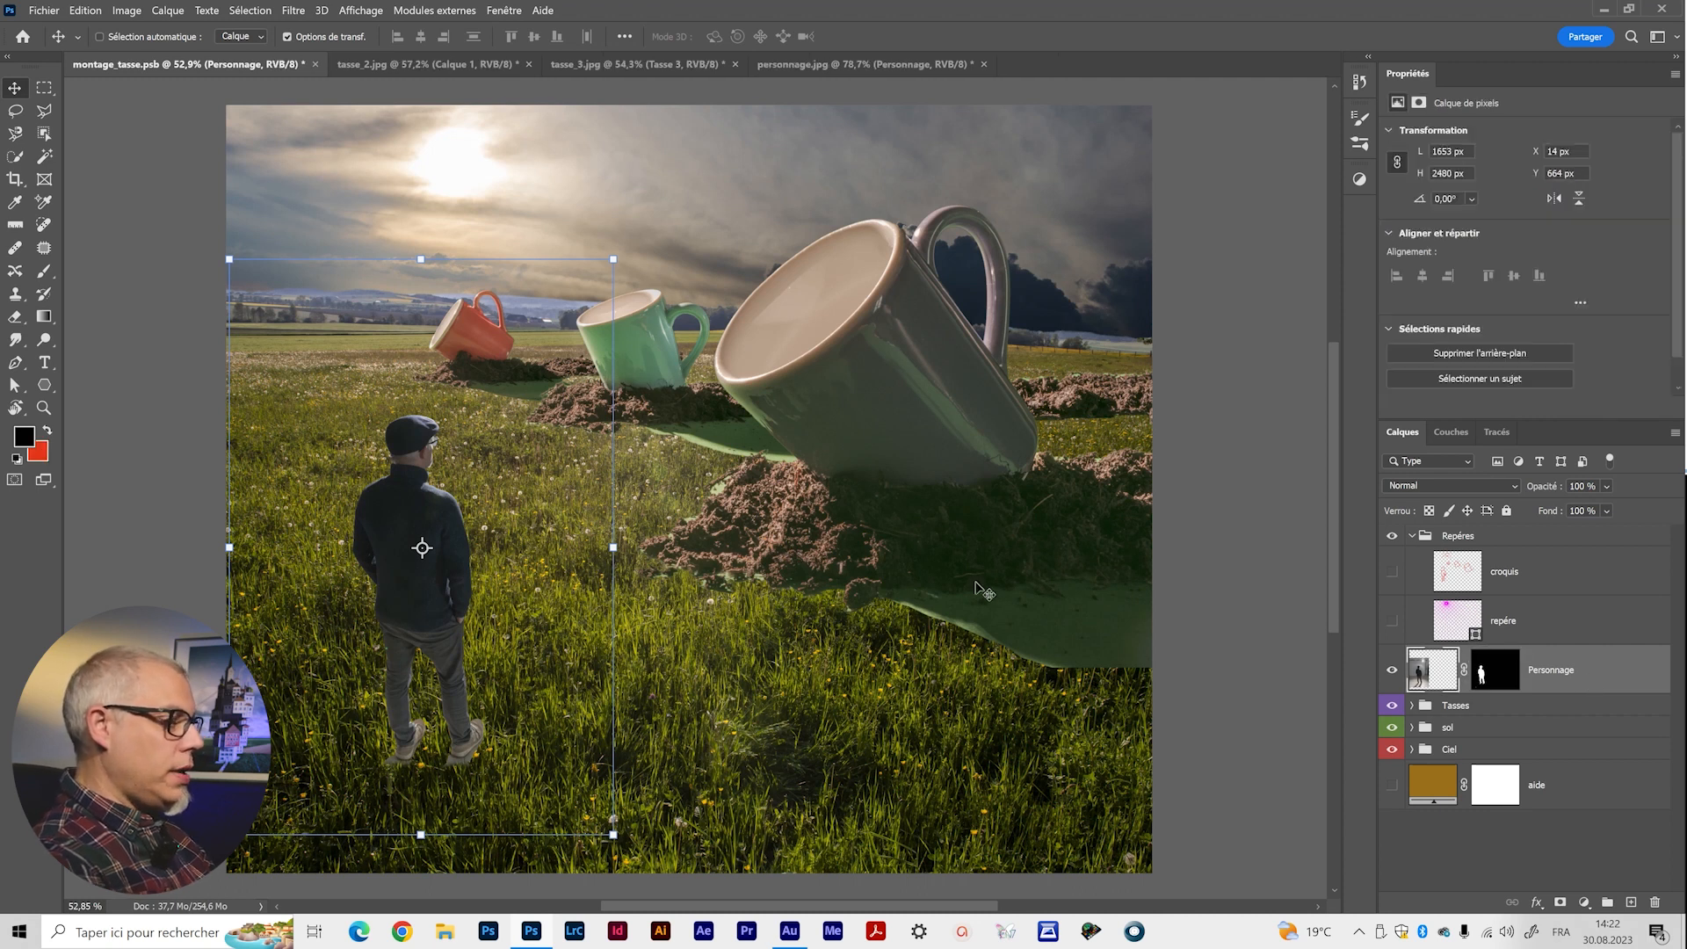
key("z")
left_click_drag(786, 585, 620, 722)
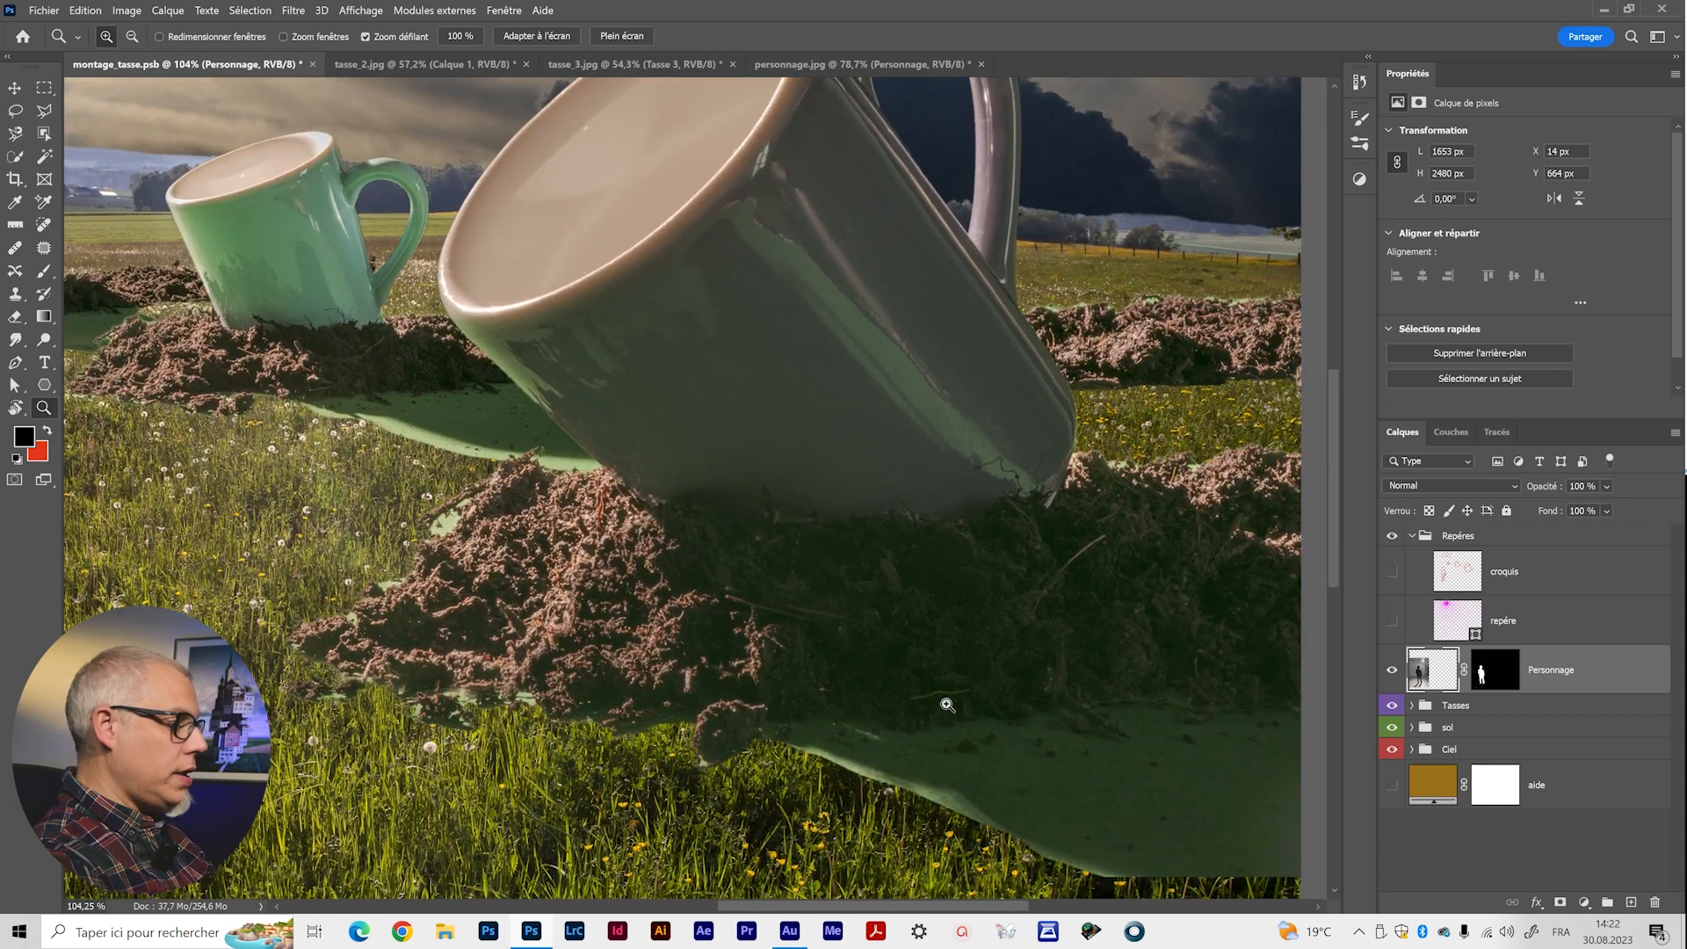
Add a Courbes adjustment layer above the Sol layer and clip it to that layer.
key("ctrl+0")
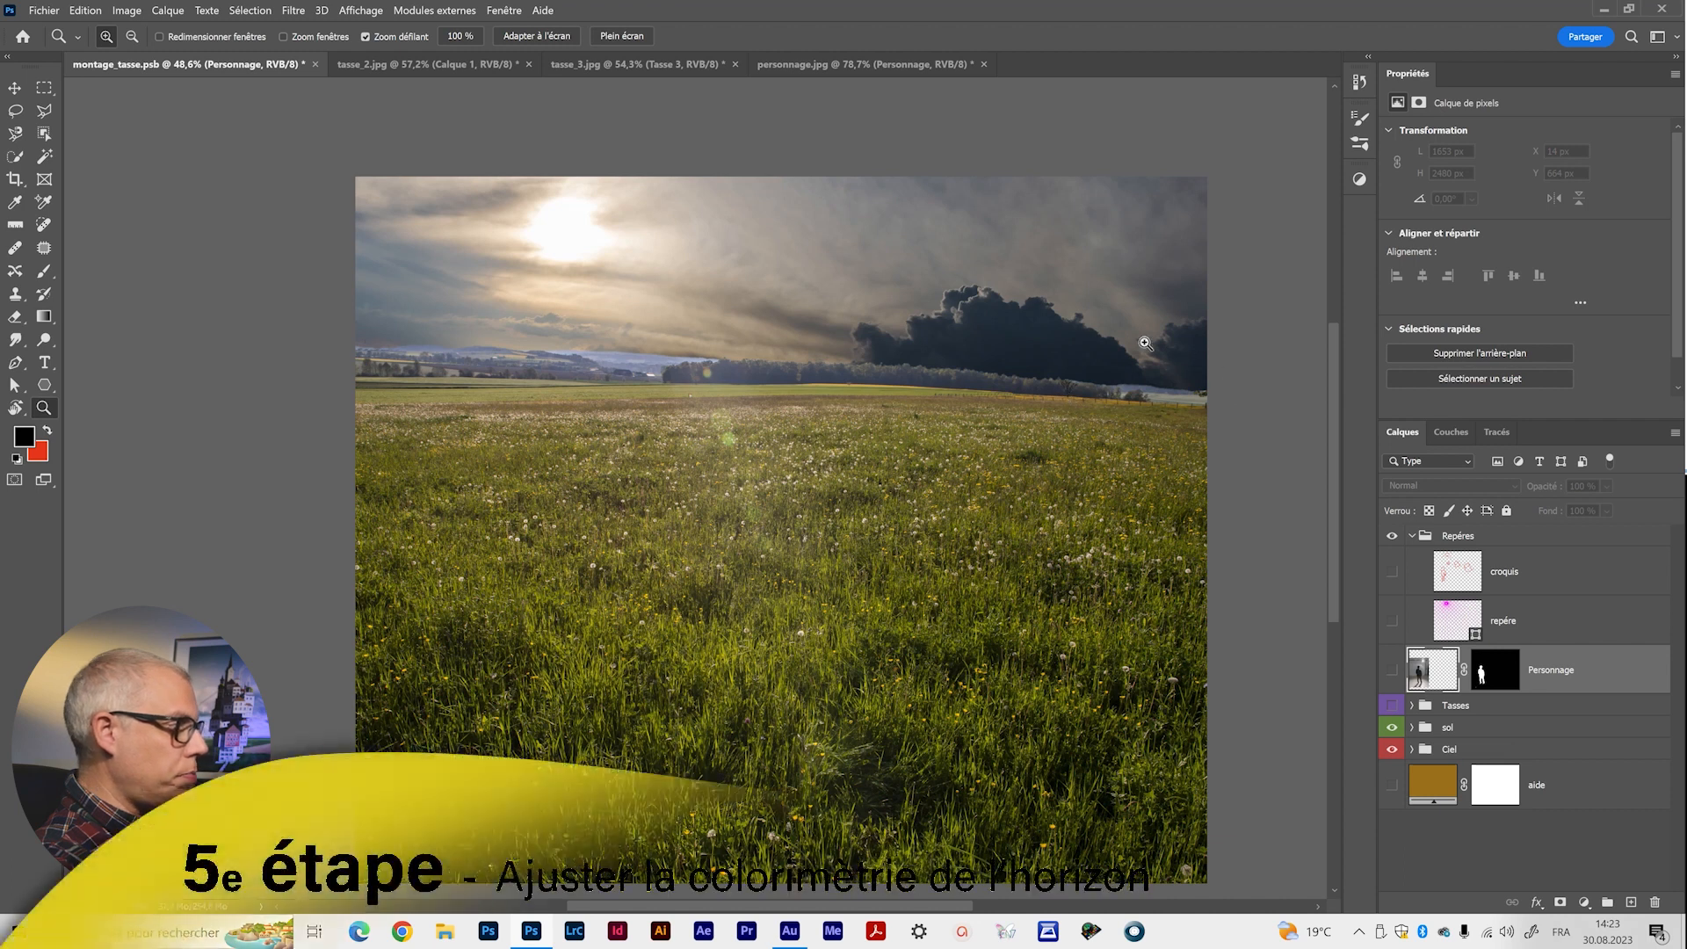
left_click(757, 446, "ctrl")
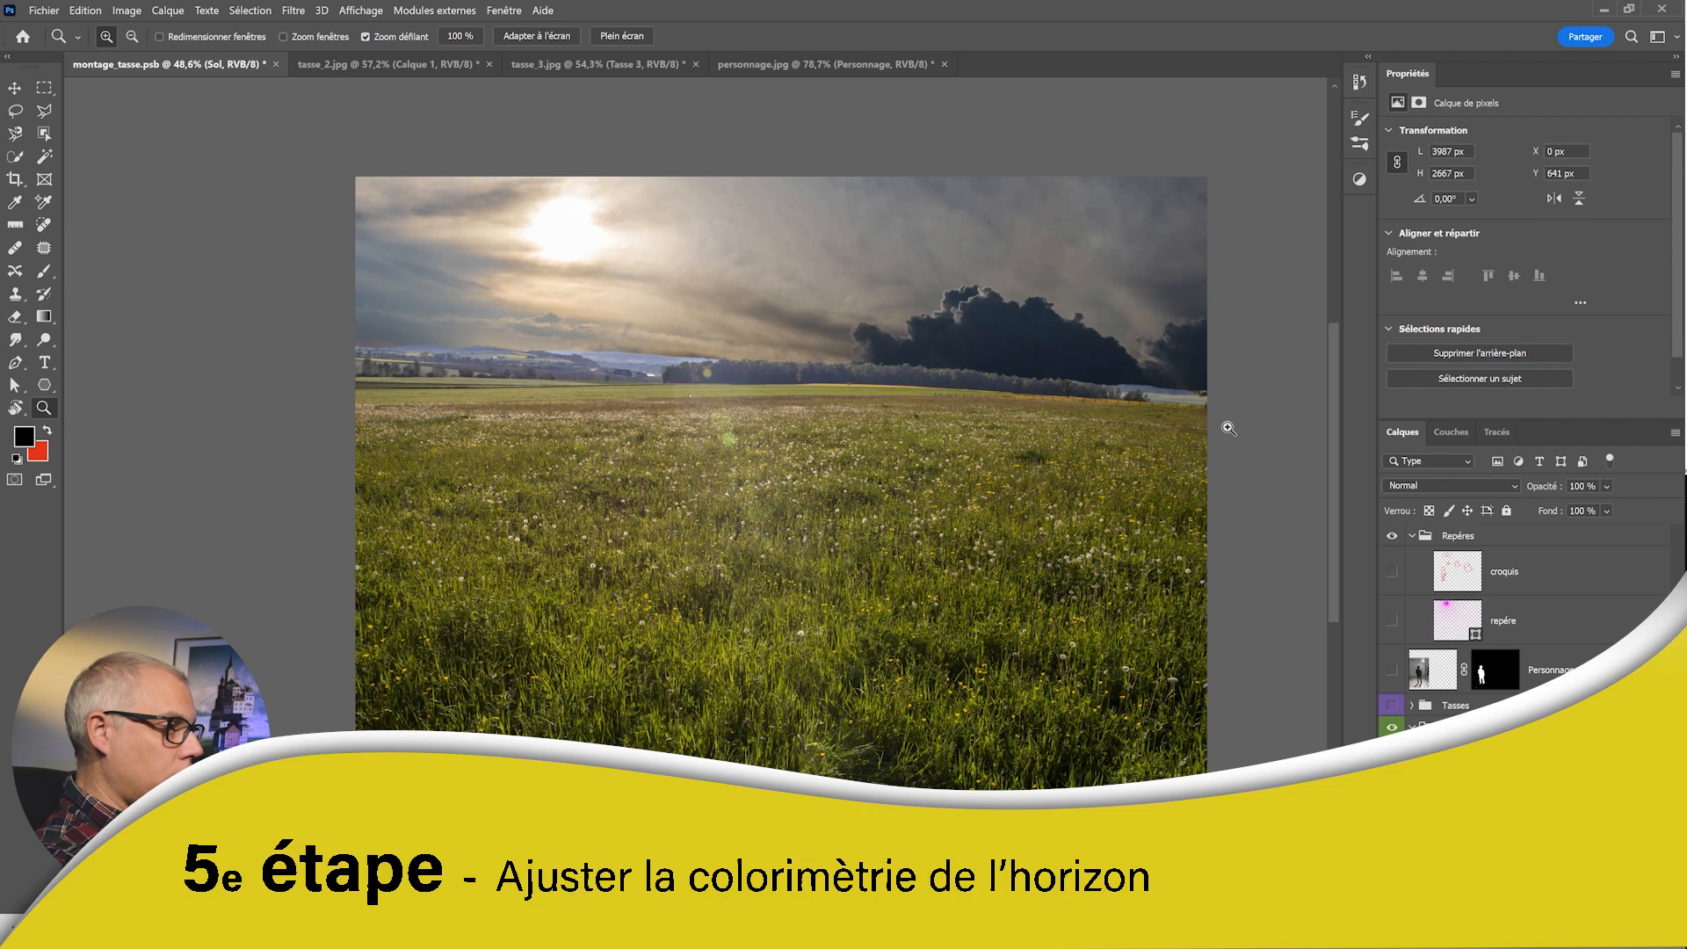
left_click_drag(821, 387, 828, 387)
mouse_move(878, 504)
left_mouse_down()
mouse_move(851, 501)
mouse_move(880, 515)
left_mouse_up()
left_click(1360, 181)
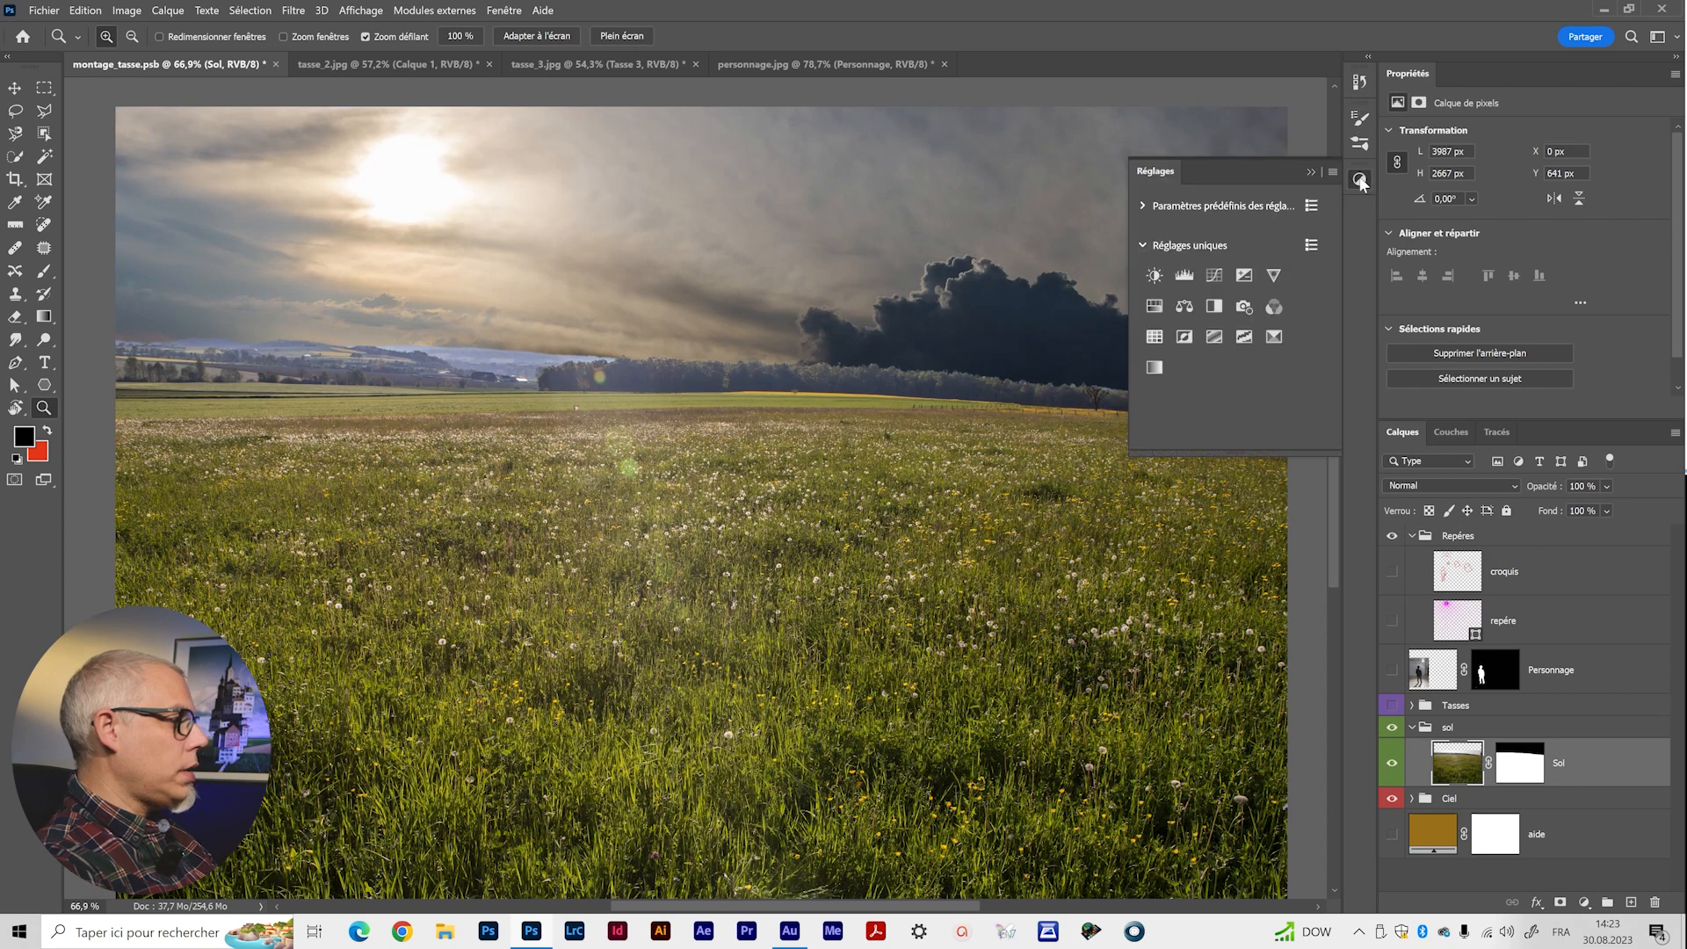
left_click(1213, 275)
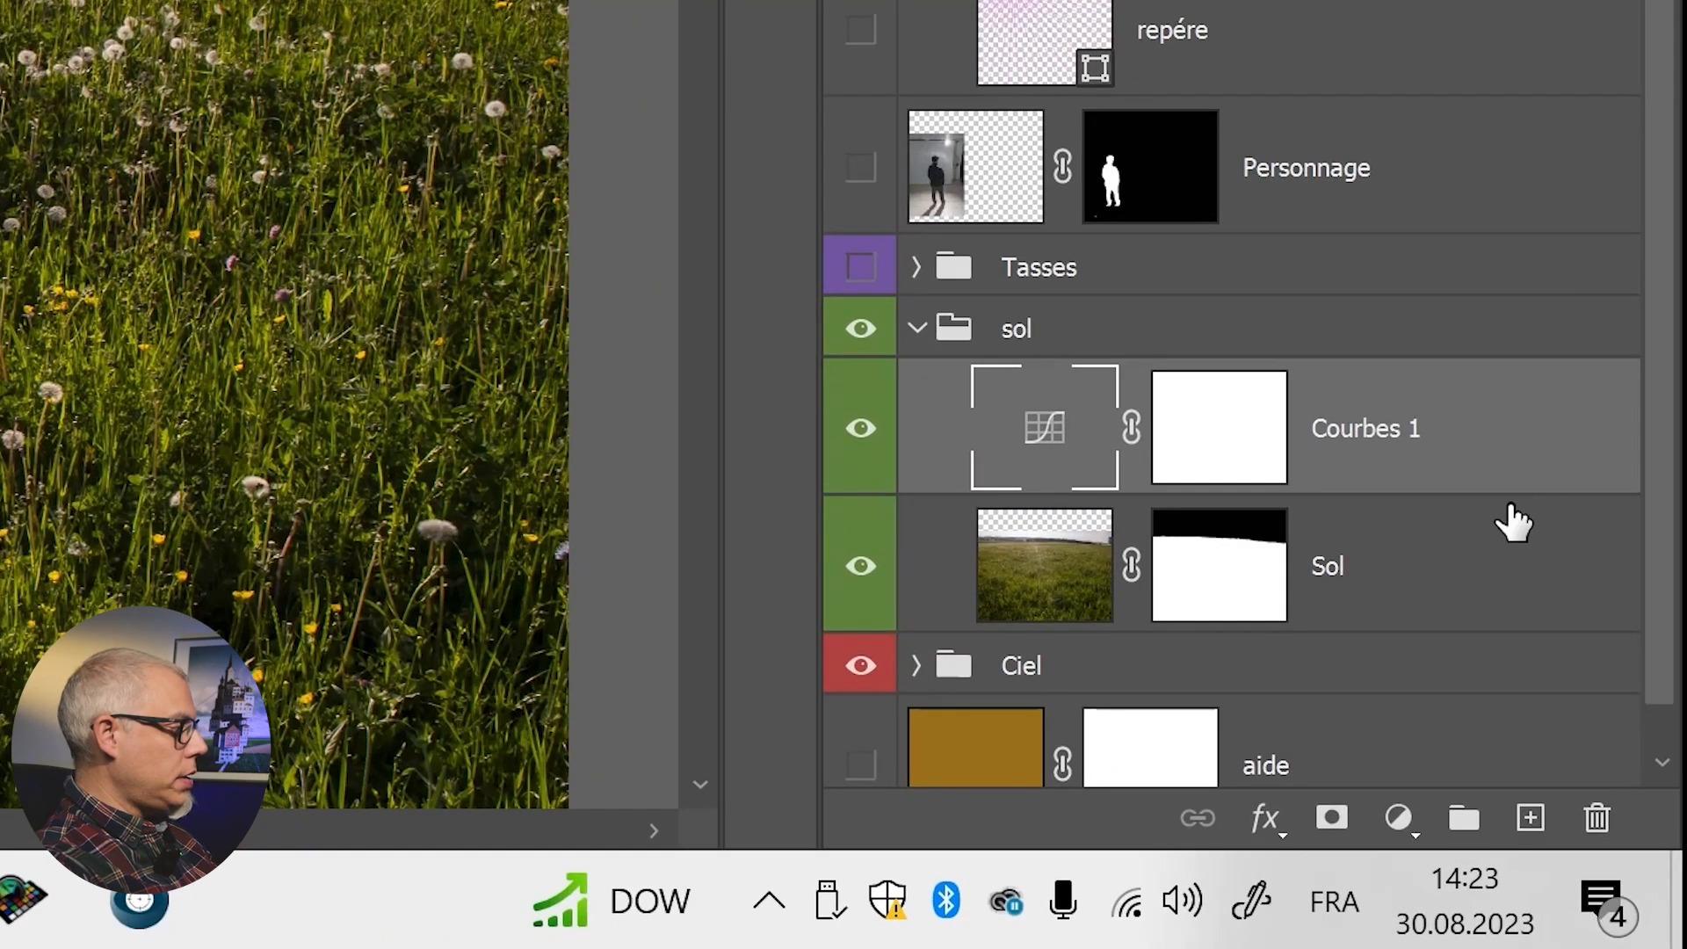
left_click(1501, 489, "alt")
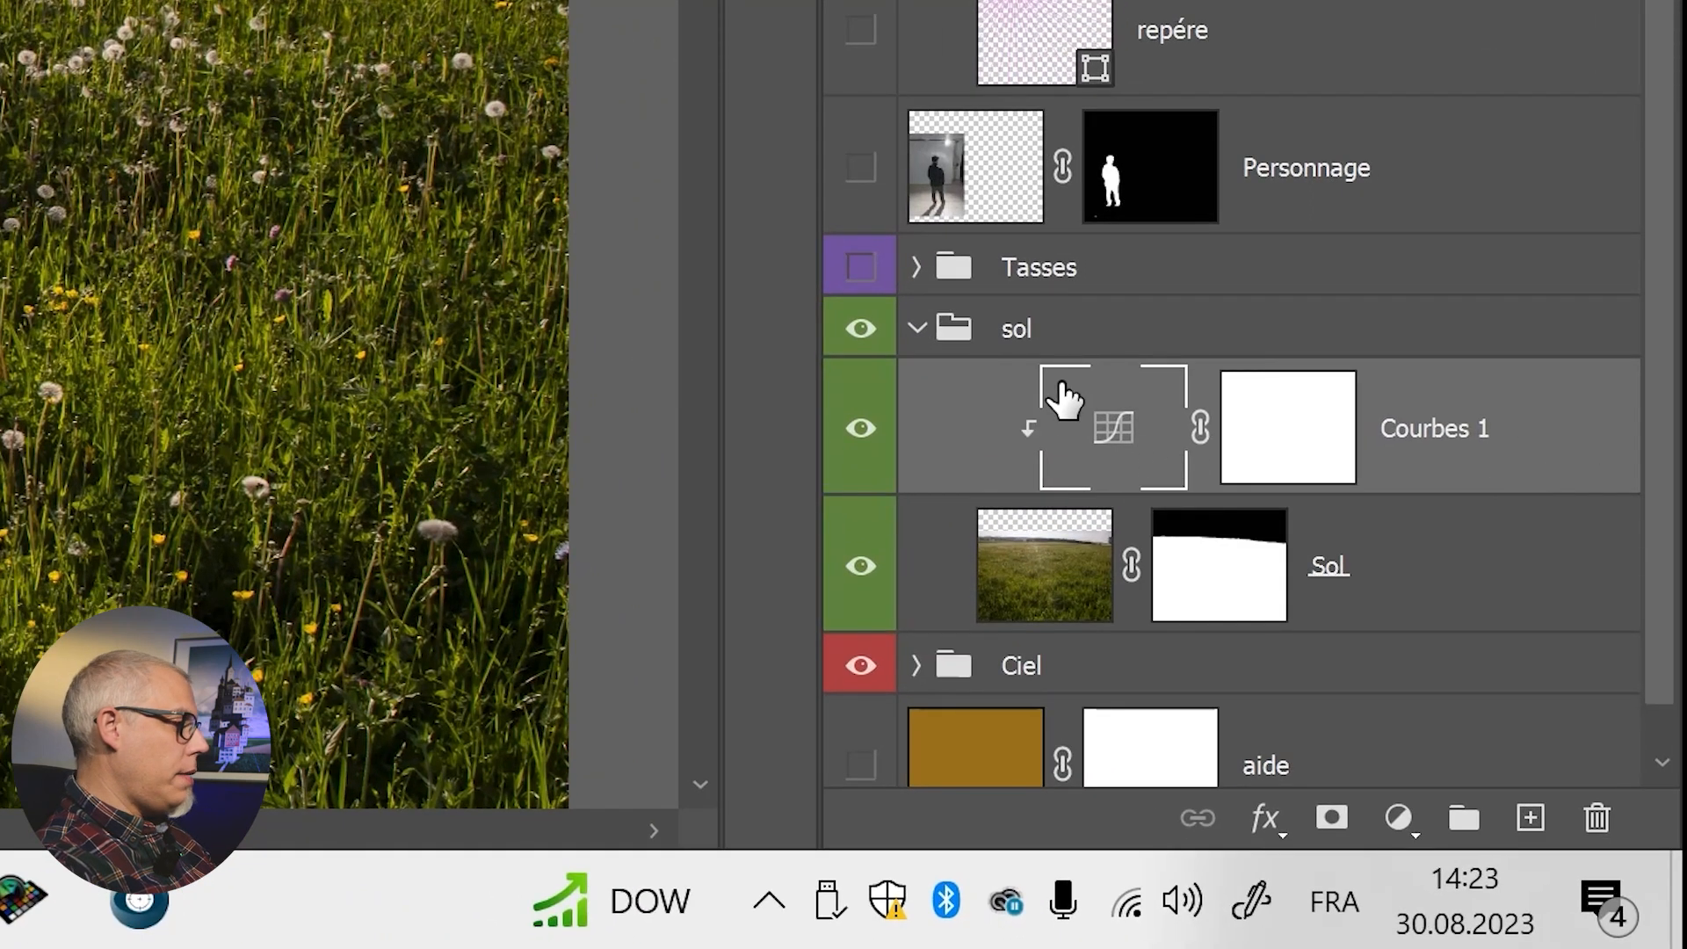
Darken the ground by lowering the curve's white point and pulling its midtones down.
mouse_move(1405, 18)
left_mouse_down()
mouse_move(1406, 62)
mouse_move(1406, 46)
left_mouse_up()
left_click_drag(1647, 176, 1665, 219)
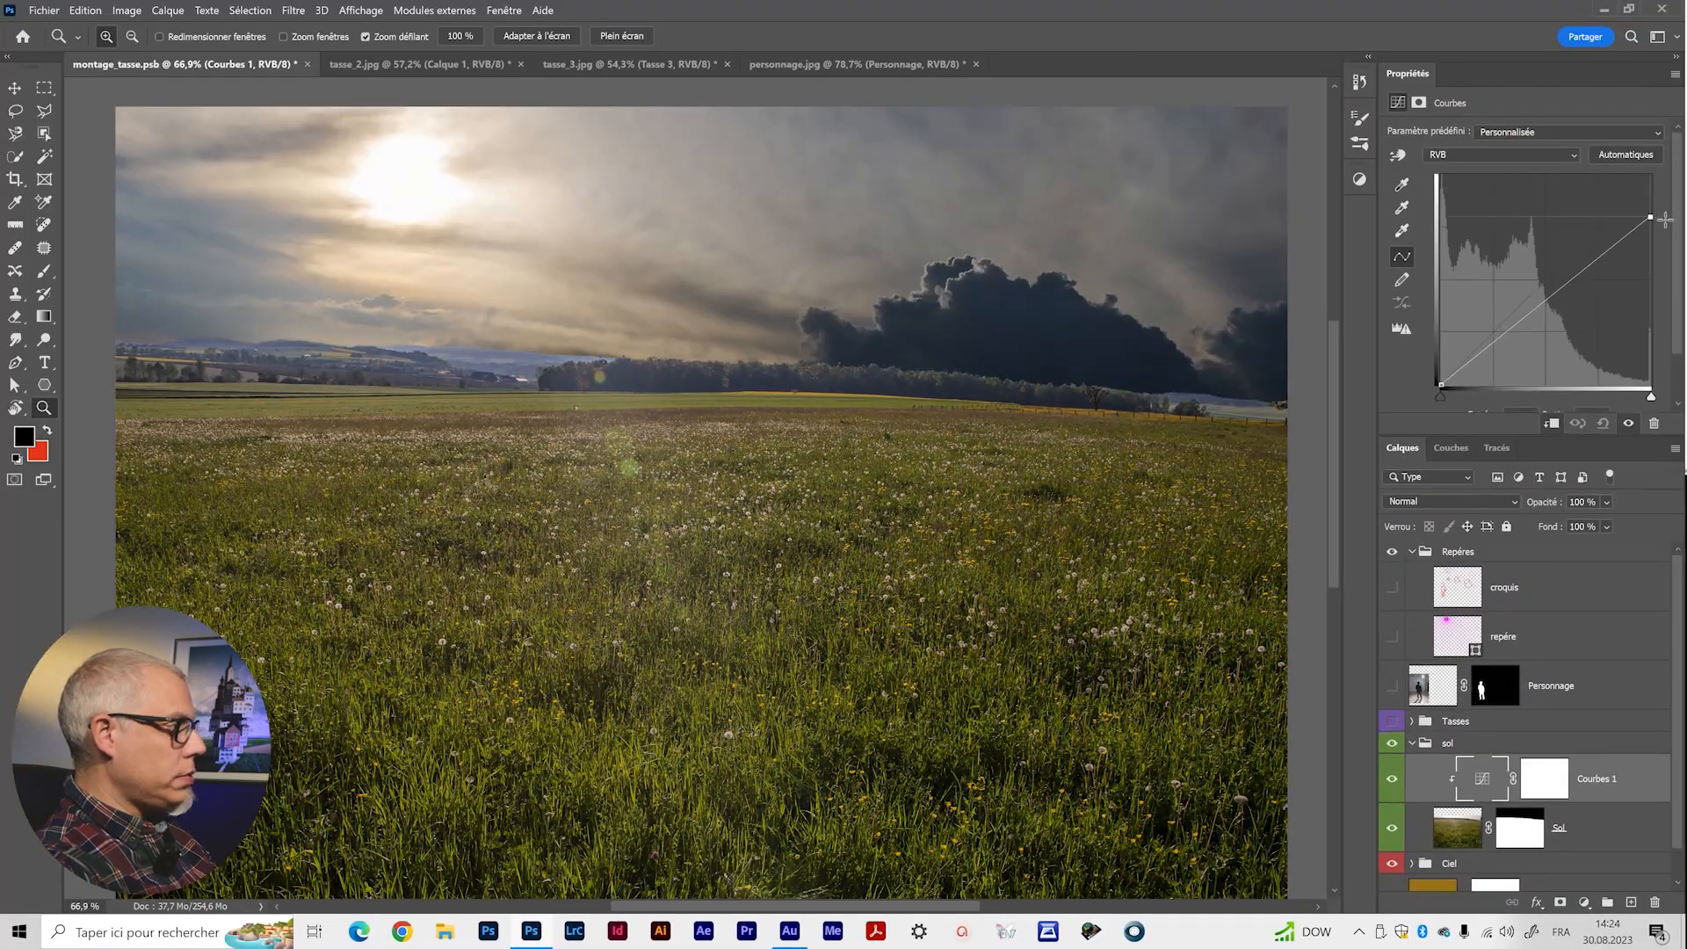
left_click_drag(1550, 314, 1557, 315)
Examine the darkened horizon, distant hills and tree line against the sky.
left_click_drag(477, 486, 718, 534)
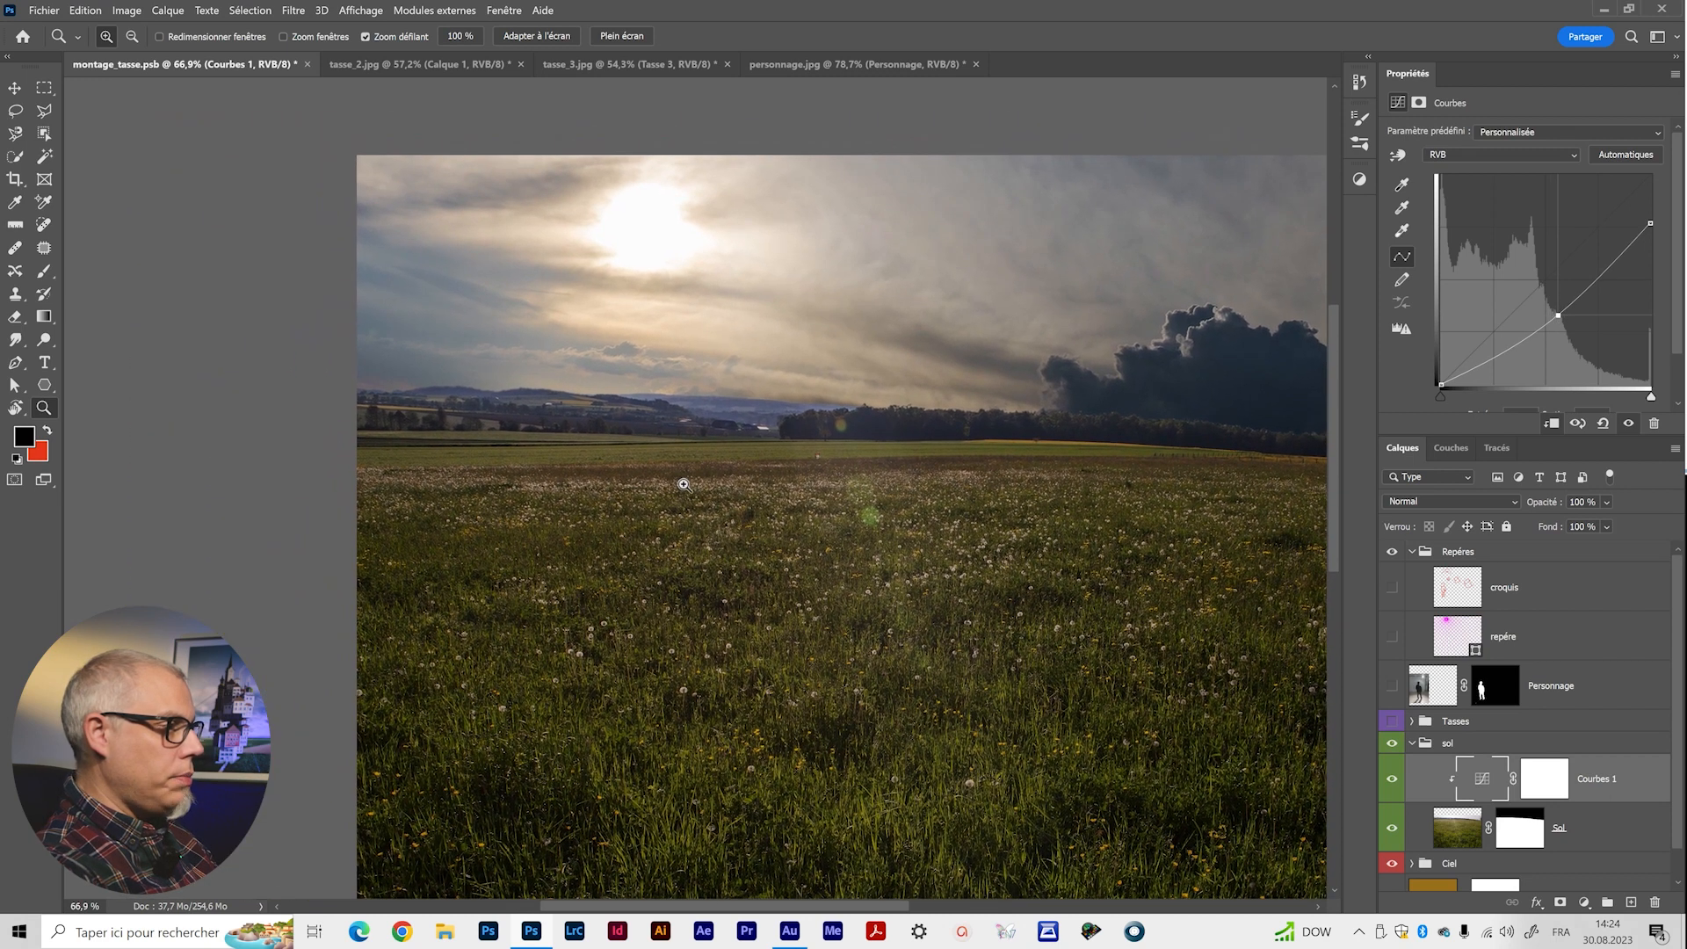
left_click_drag(542, 391, 563, 390)
left_click_drag(809, 500, 133, 485)
left_click_drag(1094, 528, 516, 522)
left_click_drag(993, 586, 1043, 557)
left_click_drag(721, 506, 1011, 515)
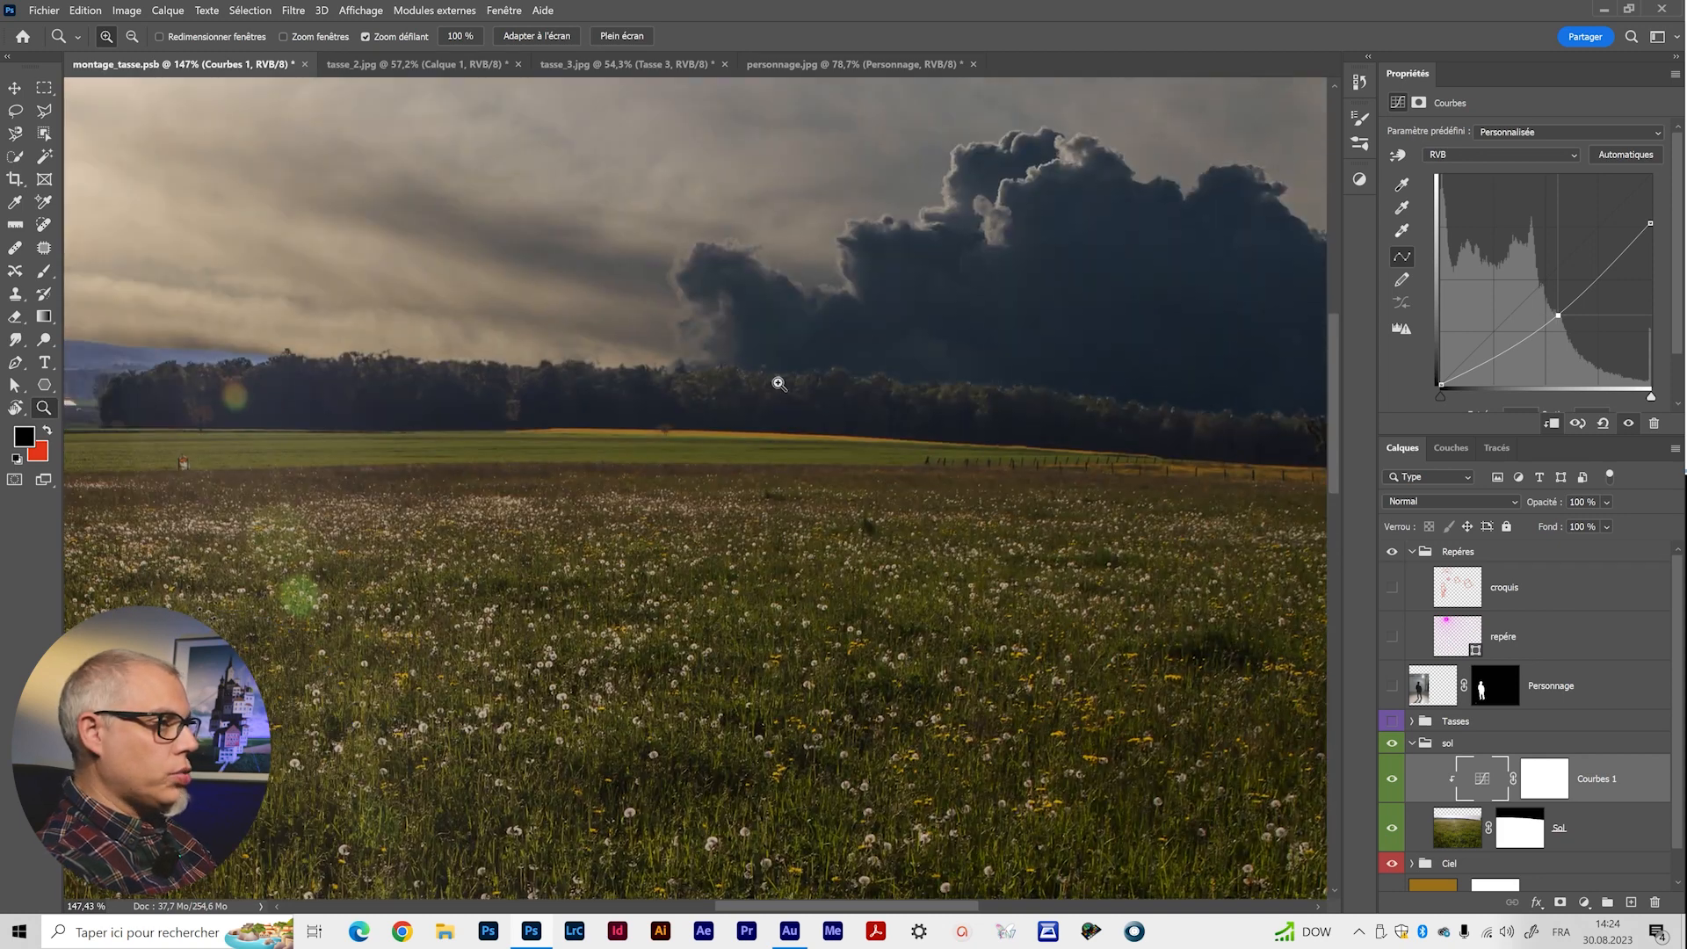
left_click_drag(779, 383, 994, 459)
left_click_drag(812, 544, 1020, 550)
Invert the Courbes 1 layer mask to black so the darkening is hidden.
left_click(1537, 792)
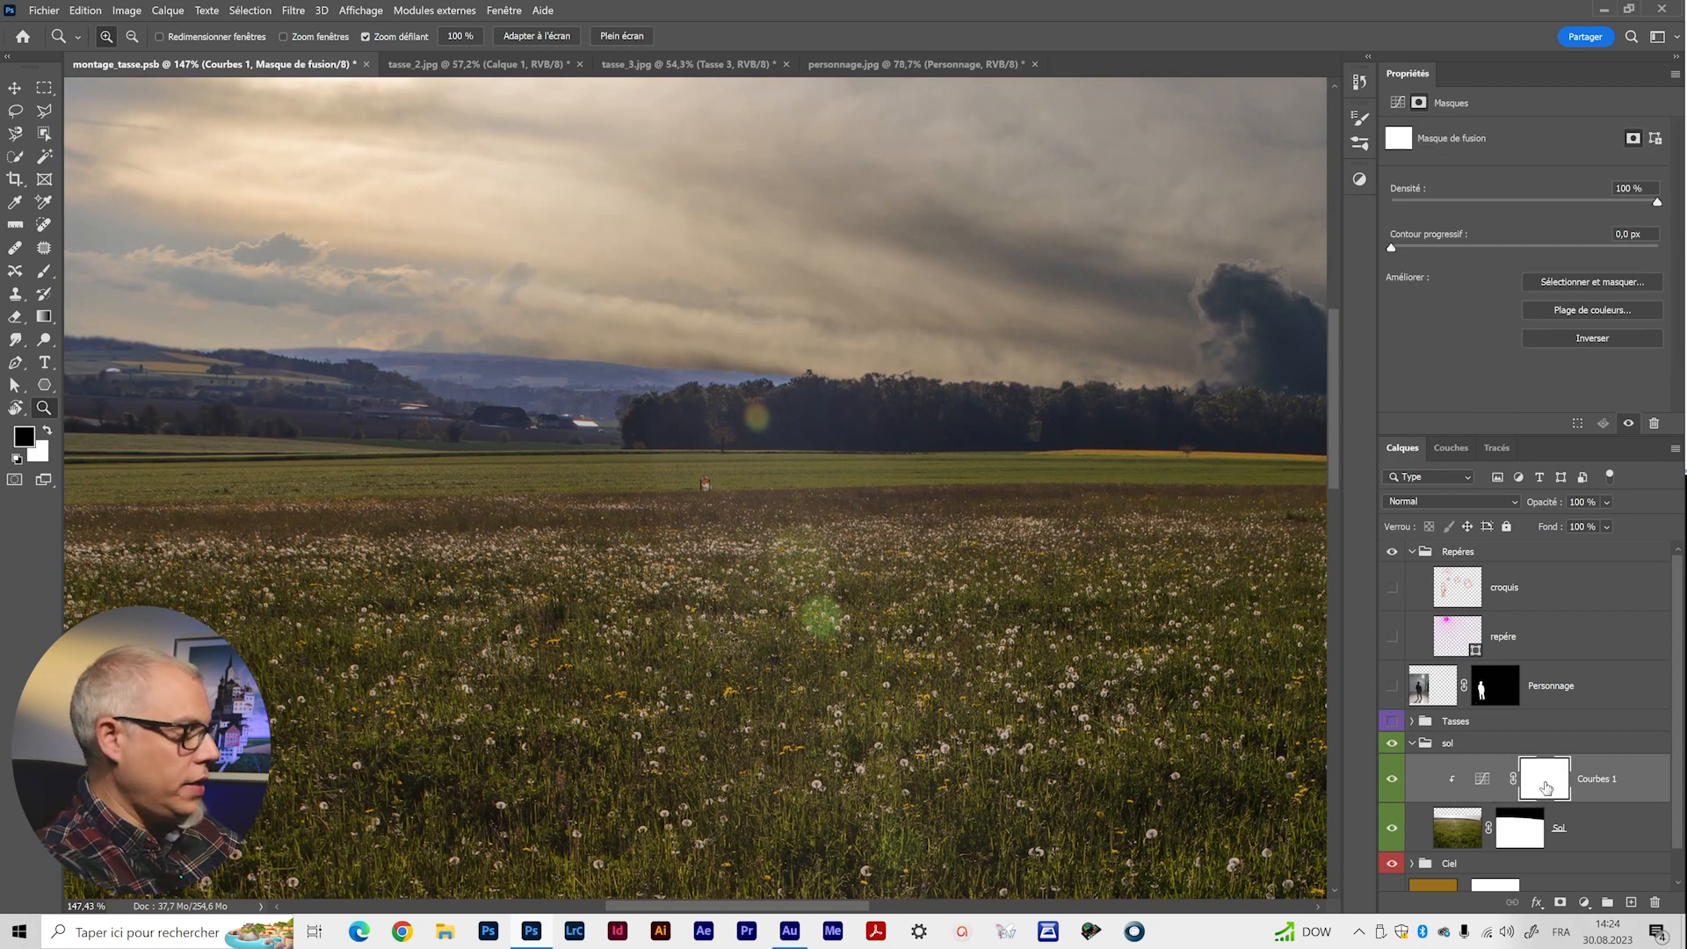
key("ctrl+i")
left_click_drag(575, 548, 926, 595)
left_click_drag(518, 548, 765, 543)
scroll(737, 518, "down", 5)
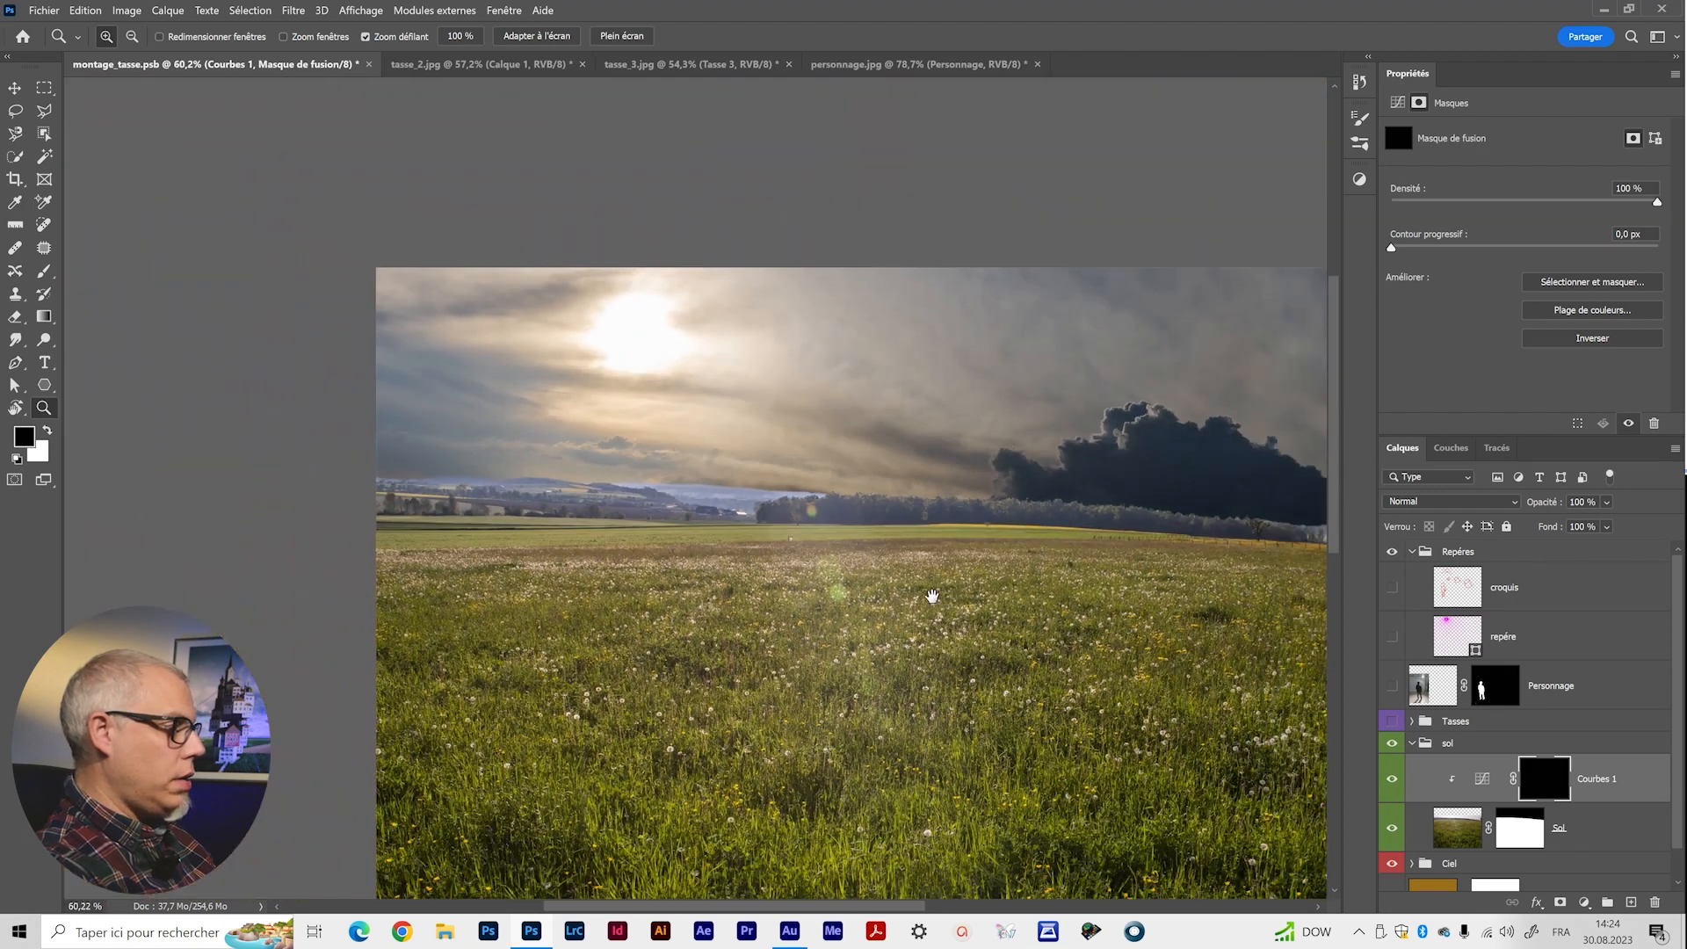
left_click_drag(932, 597, 742, 501)
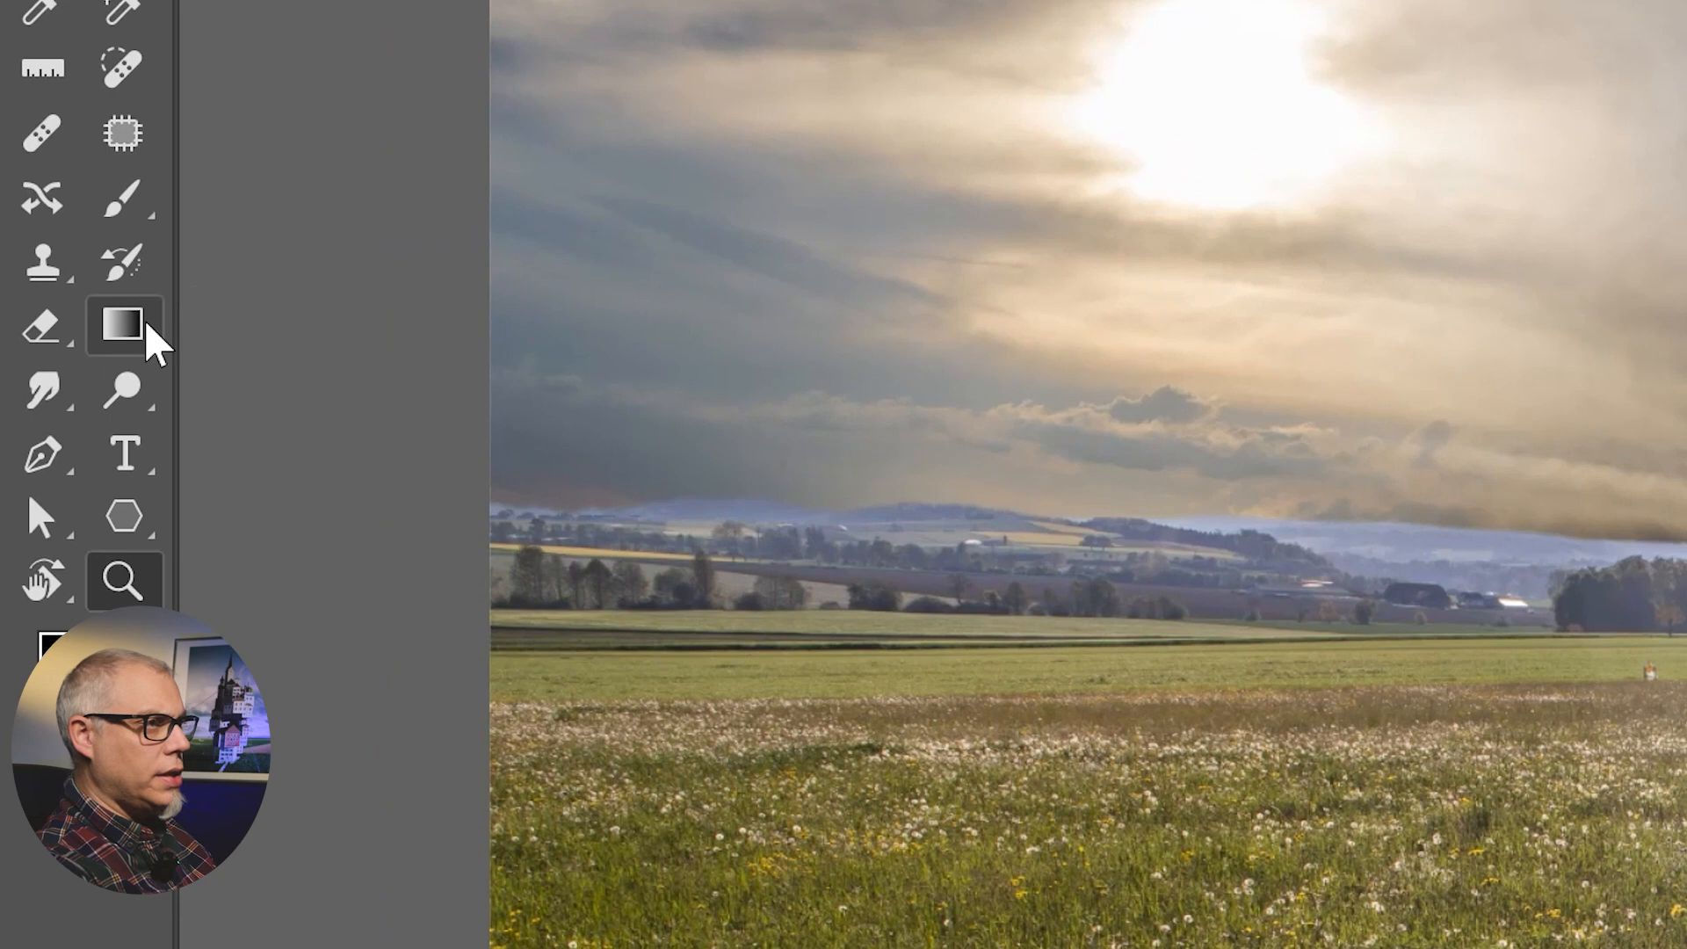
Set the Gradient tool to the linear foreground-to-transparent preset from the Basiques group.
left_click(118, 318)
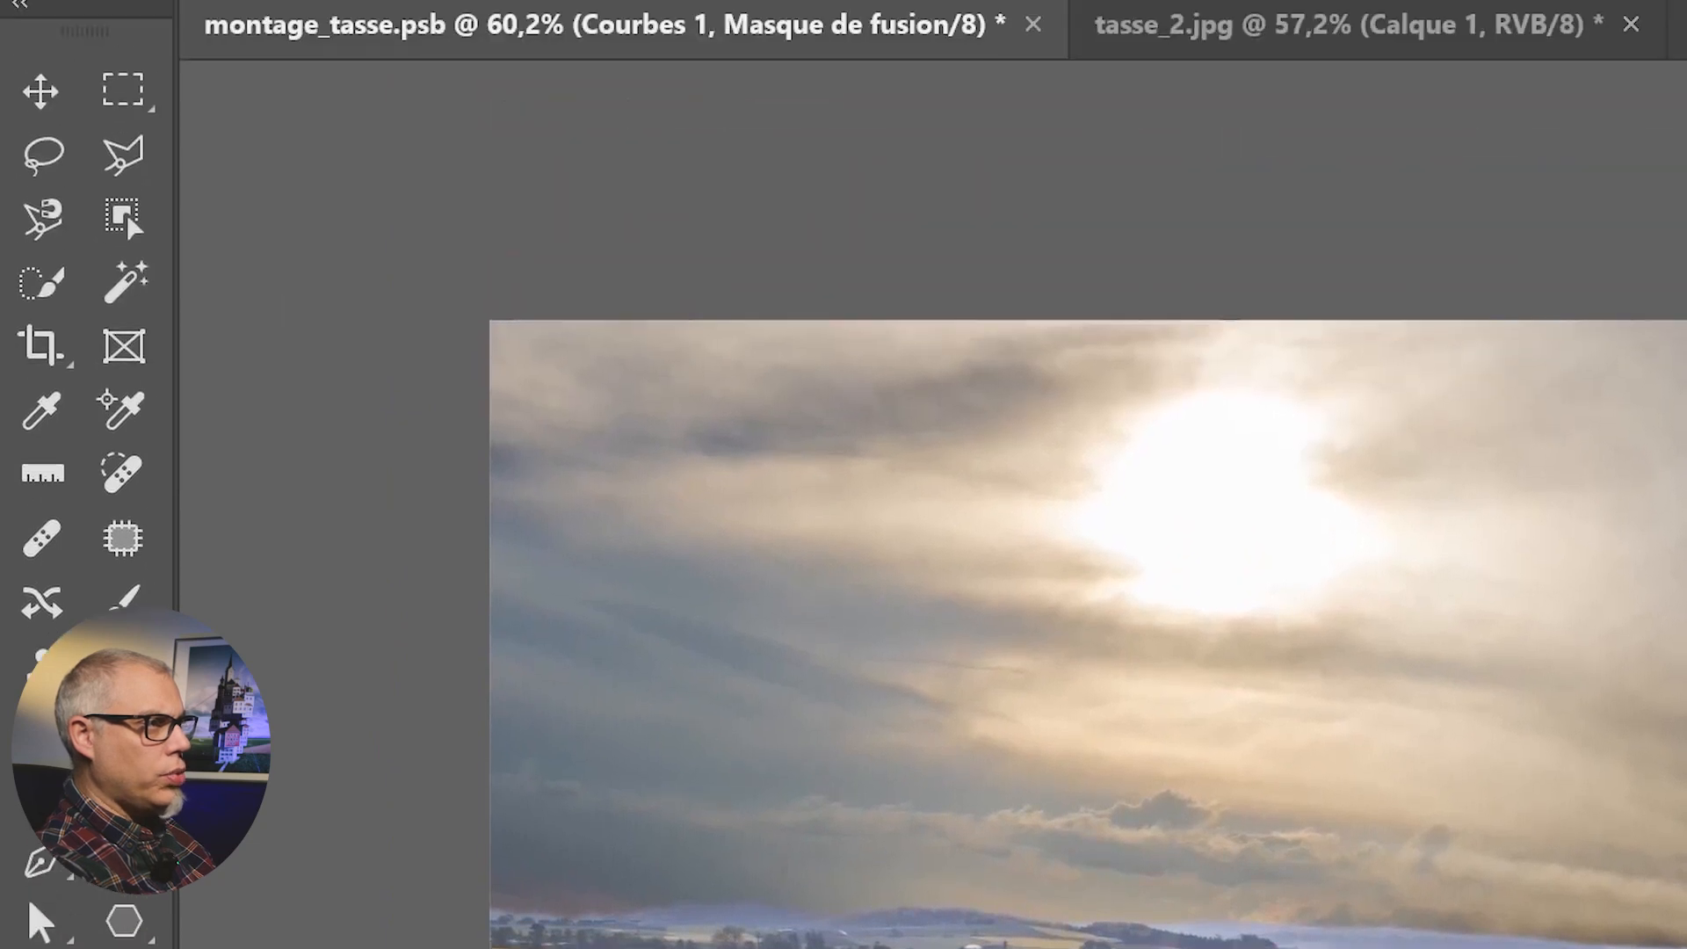
left_click(721, 101)
left_click(721, 114)
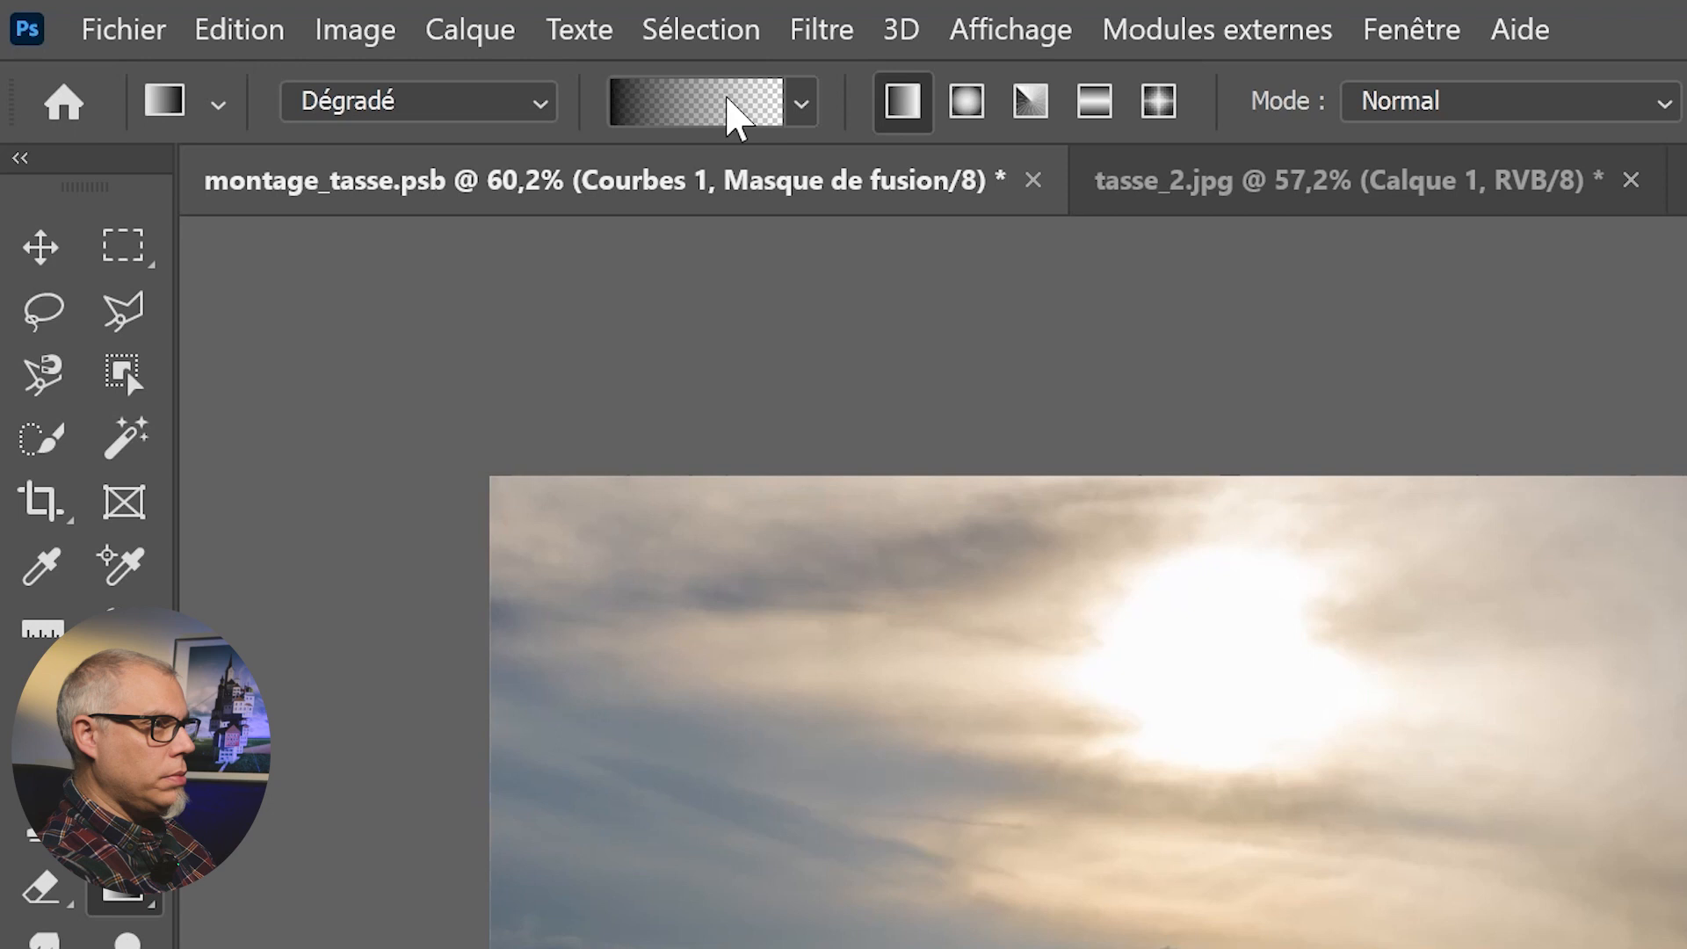
left_click(665, 101)
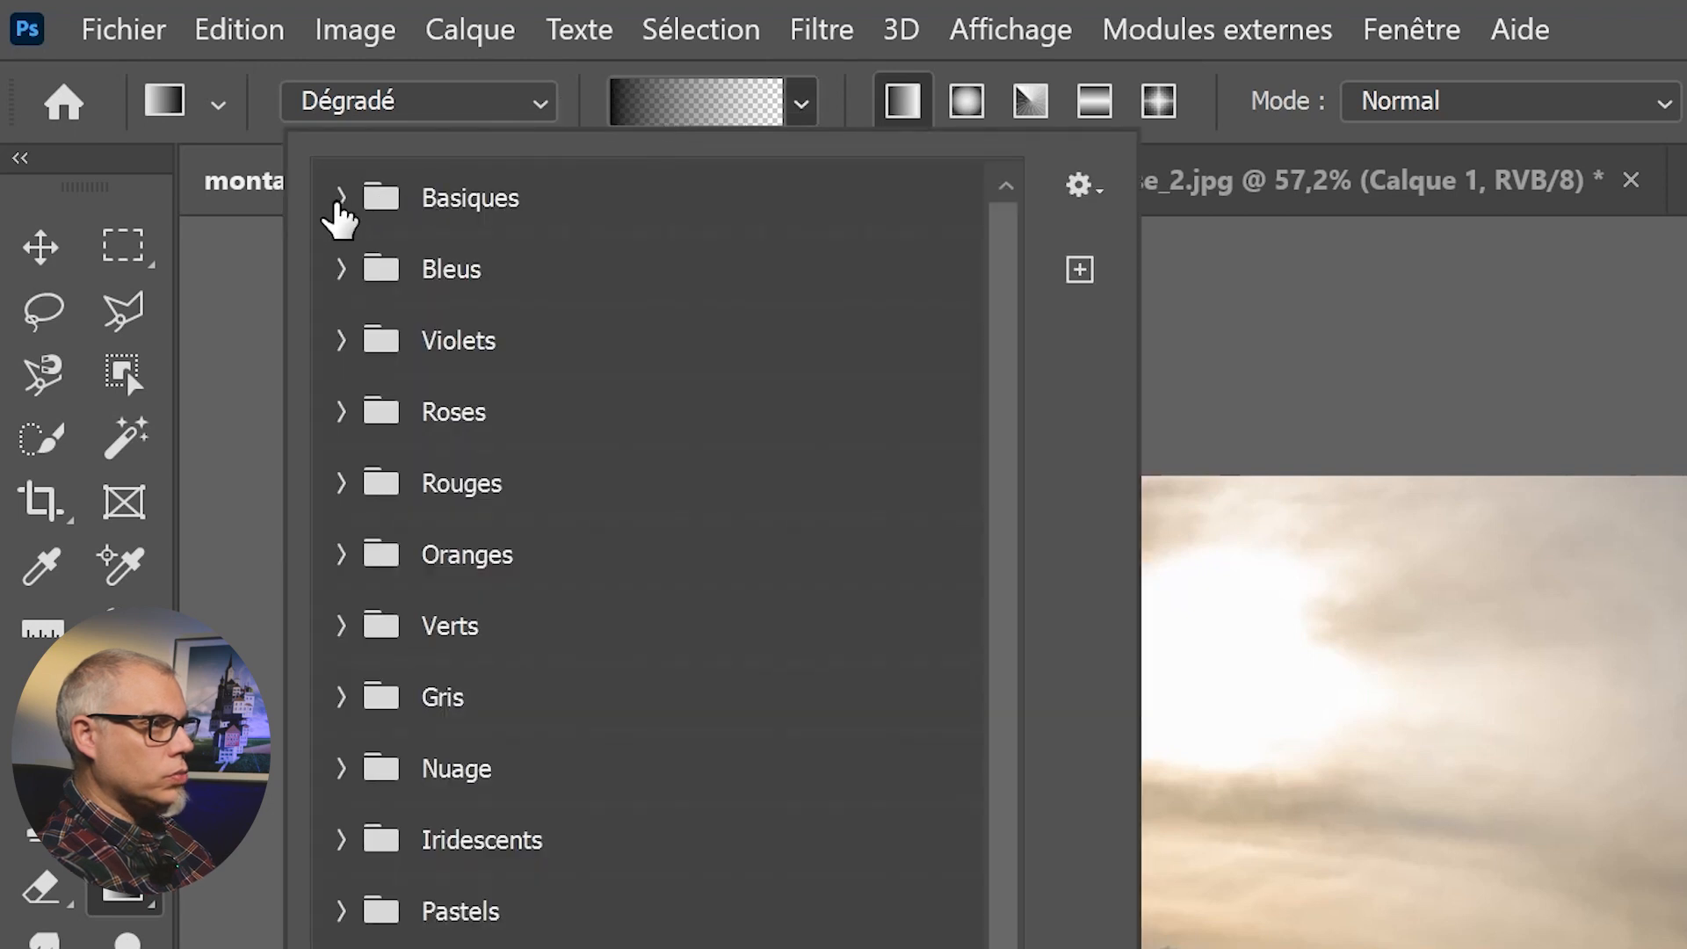
left_click(343, 199)
double_click(482, 271)
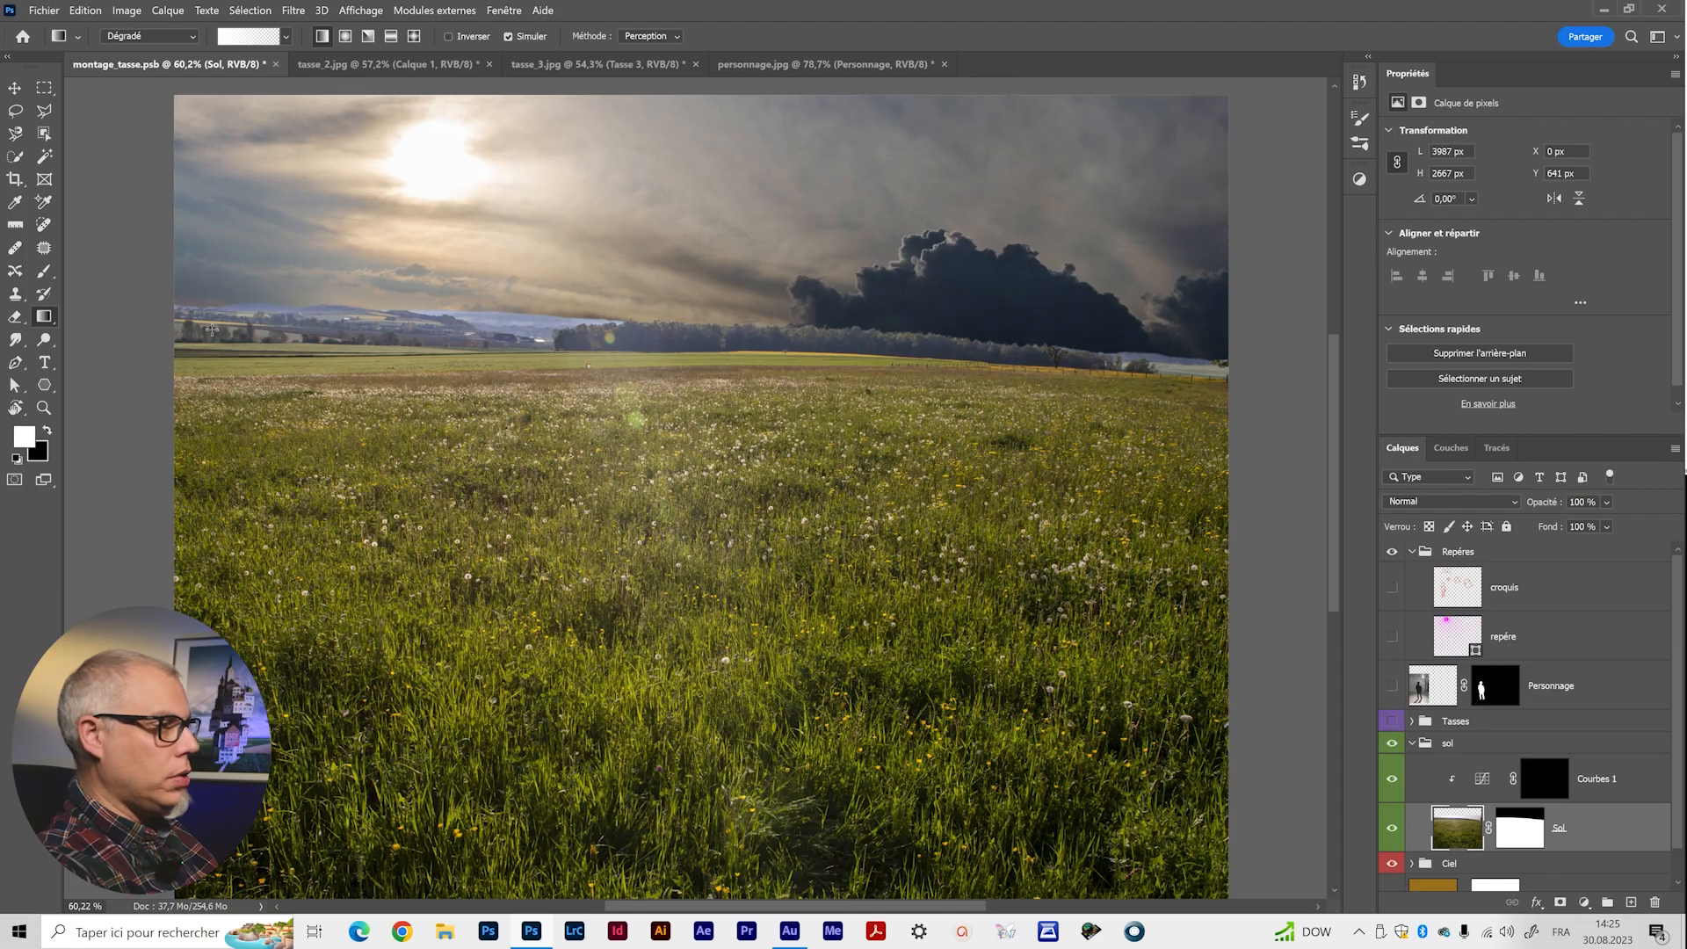
Draw a diagonal white-to-transparent linear gradient at about -30° over the near-left part of the field, clipped to the Sol layer.
left_click_drag(212, 301, 773, 628)
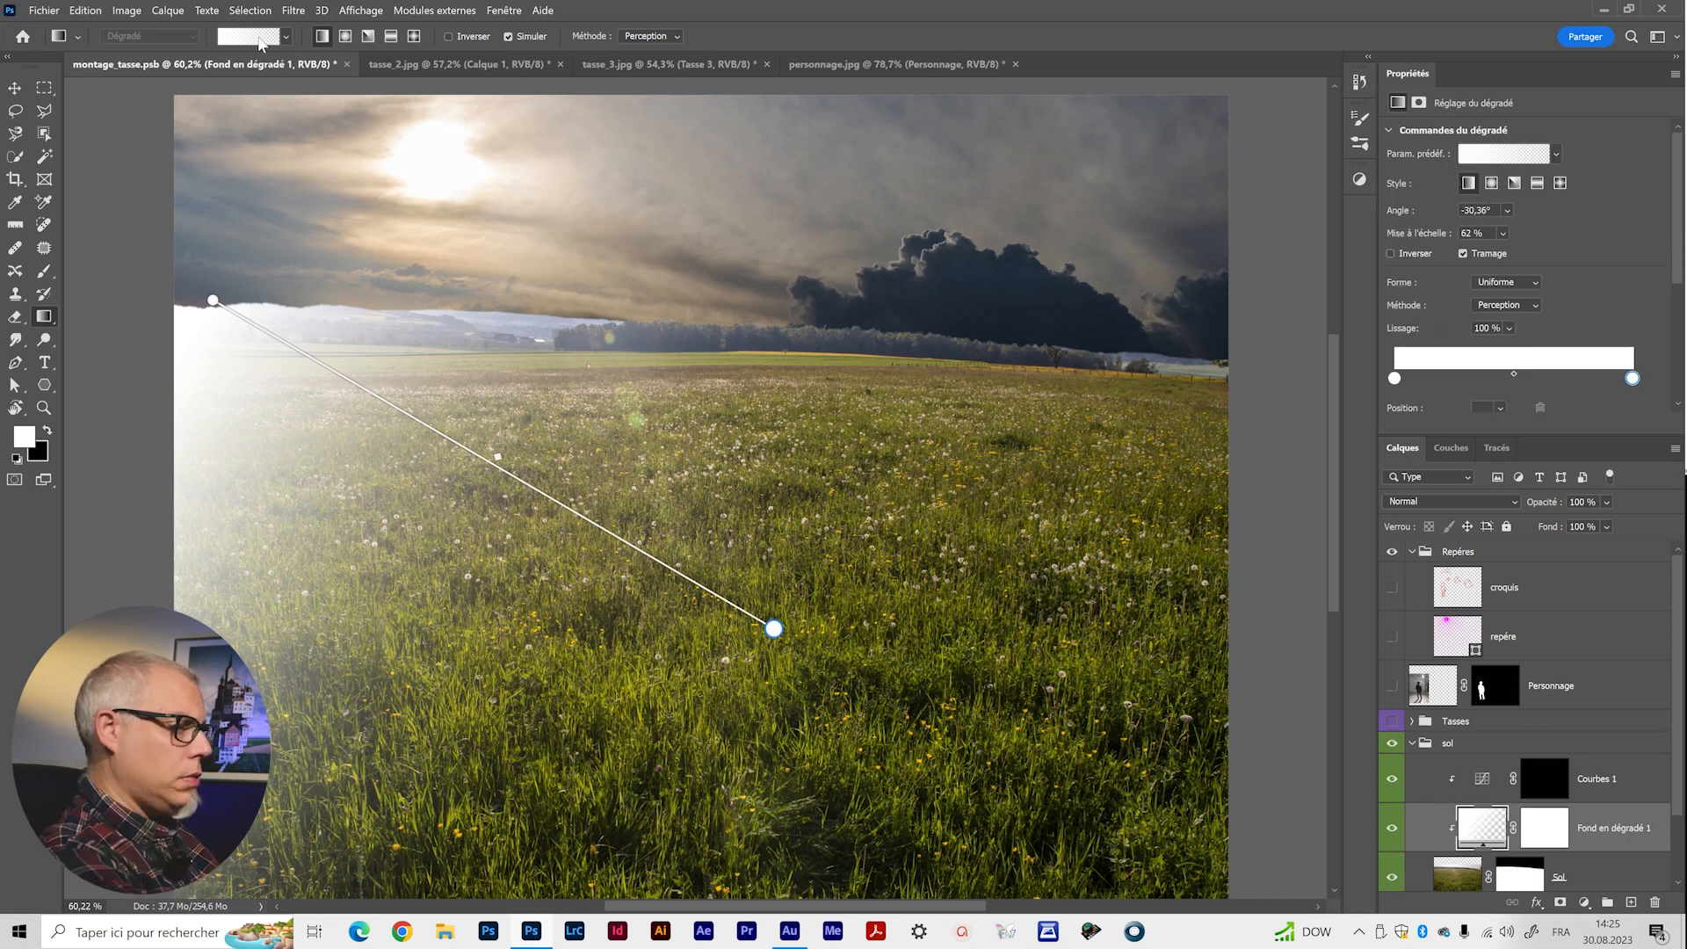
Undo the stray gradient fill layer and draw a short vertical white-to-transparent gradient across the horizon on the Courbes 1 mask.
key("ctrl+z")
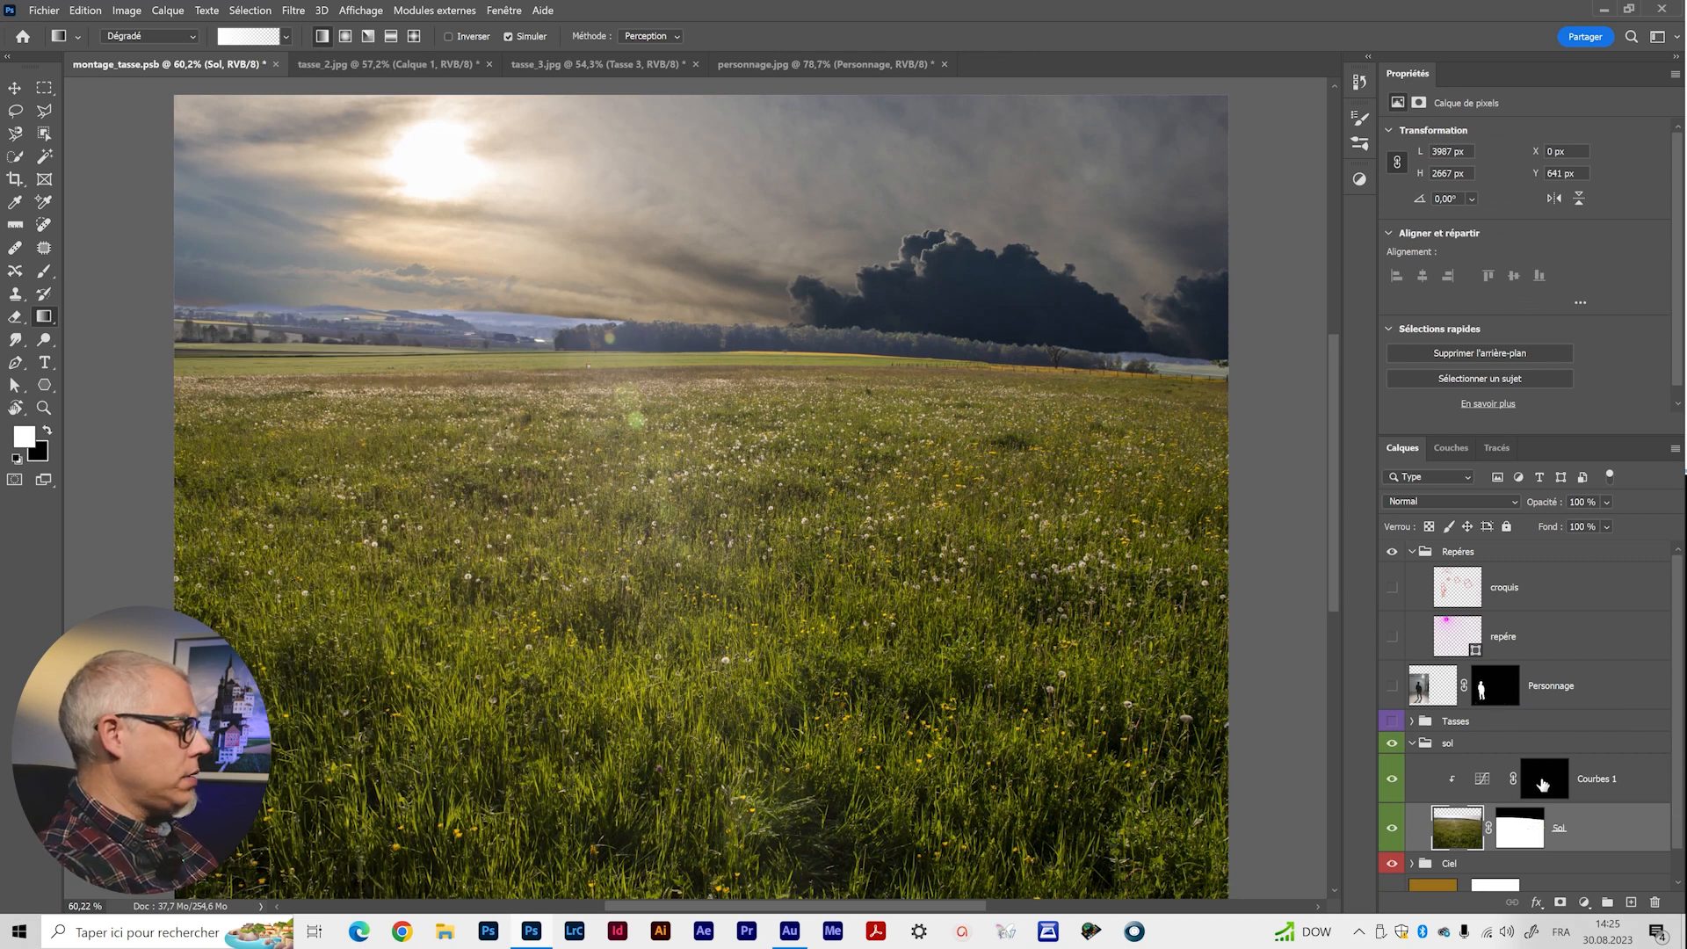
left_click(1543, 784)
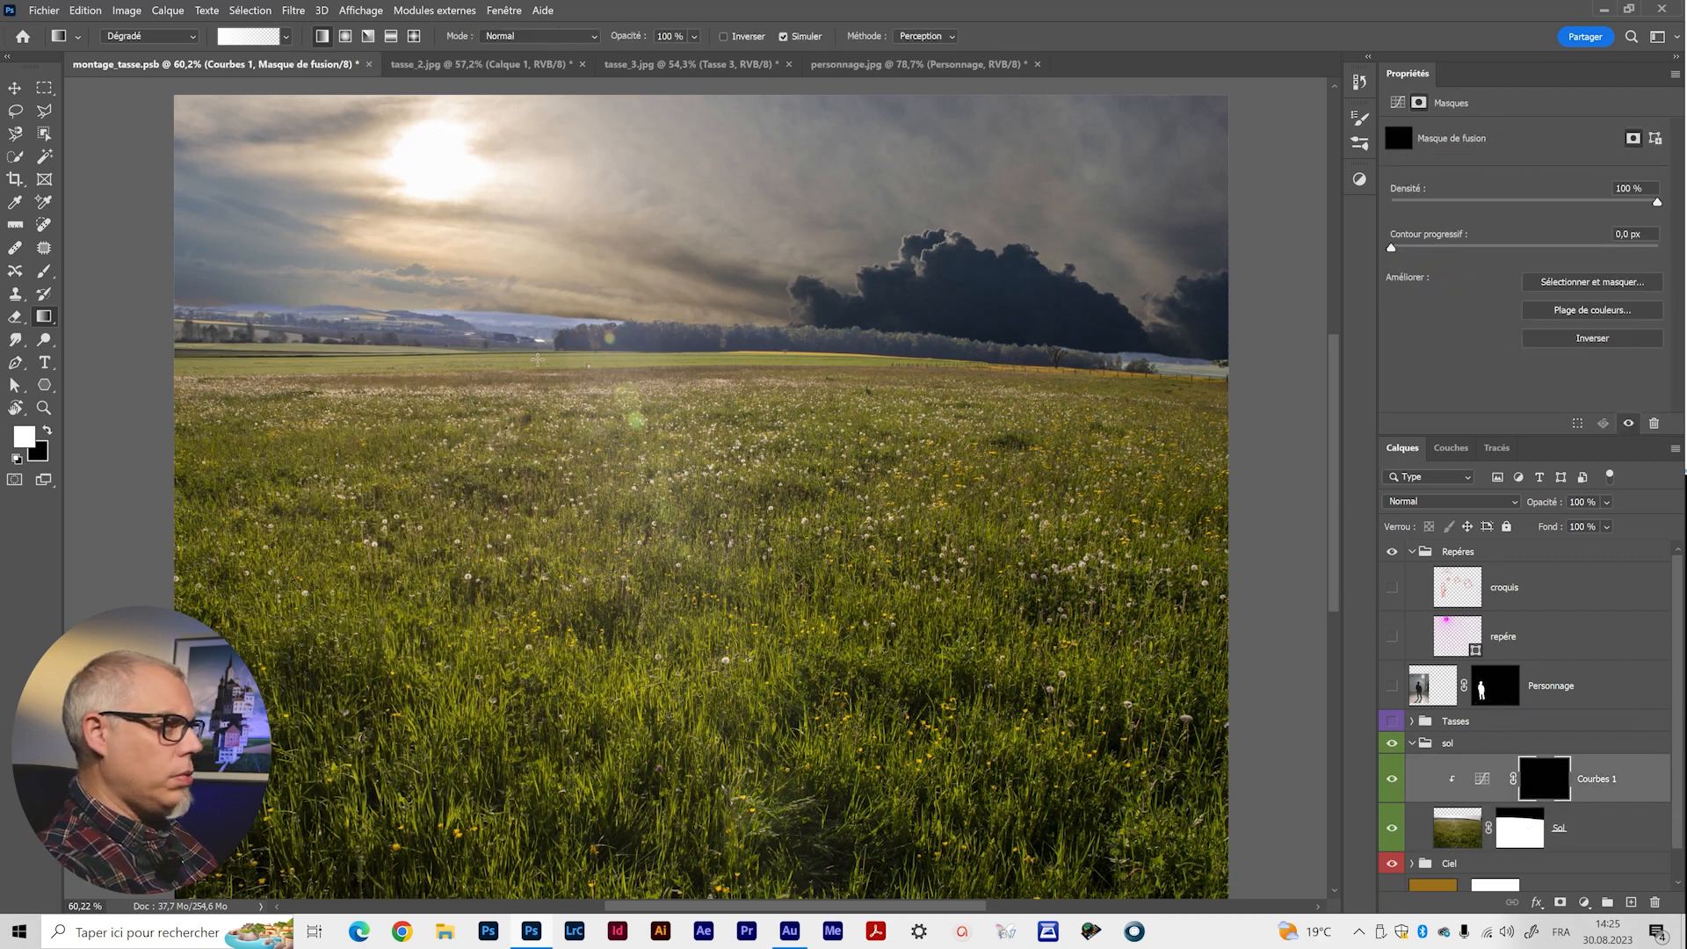
left_click_drag(608, 302, 607, 410)
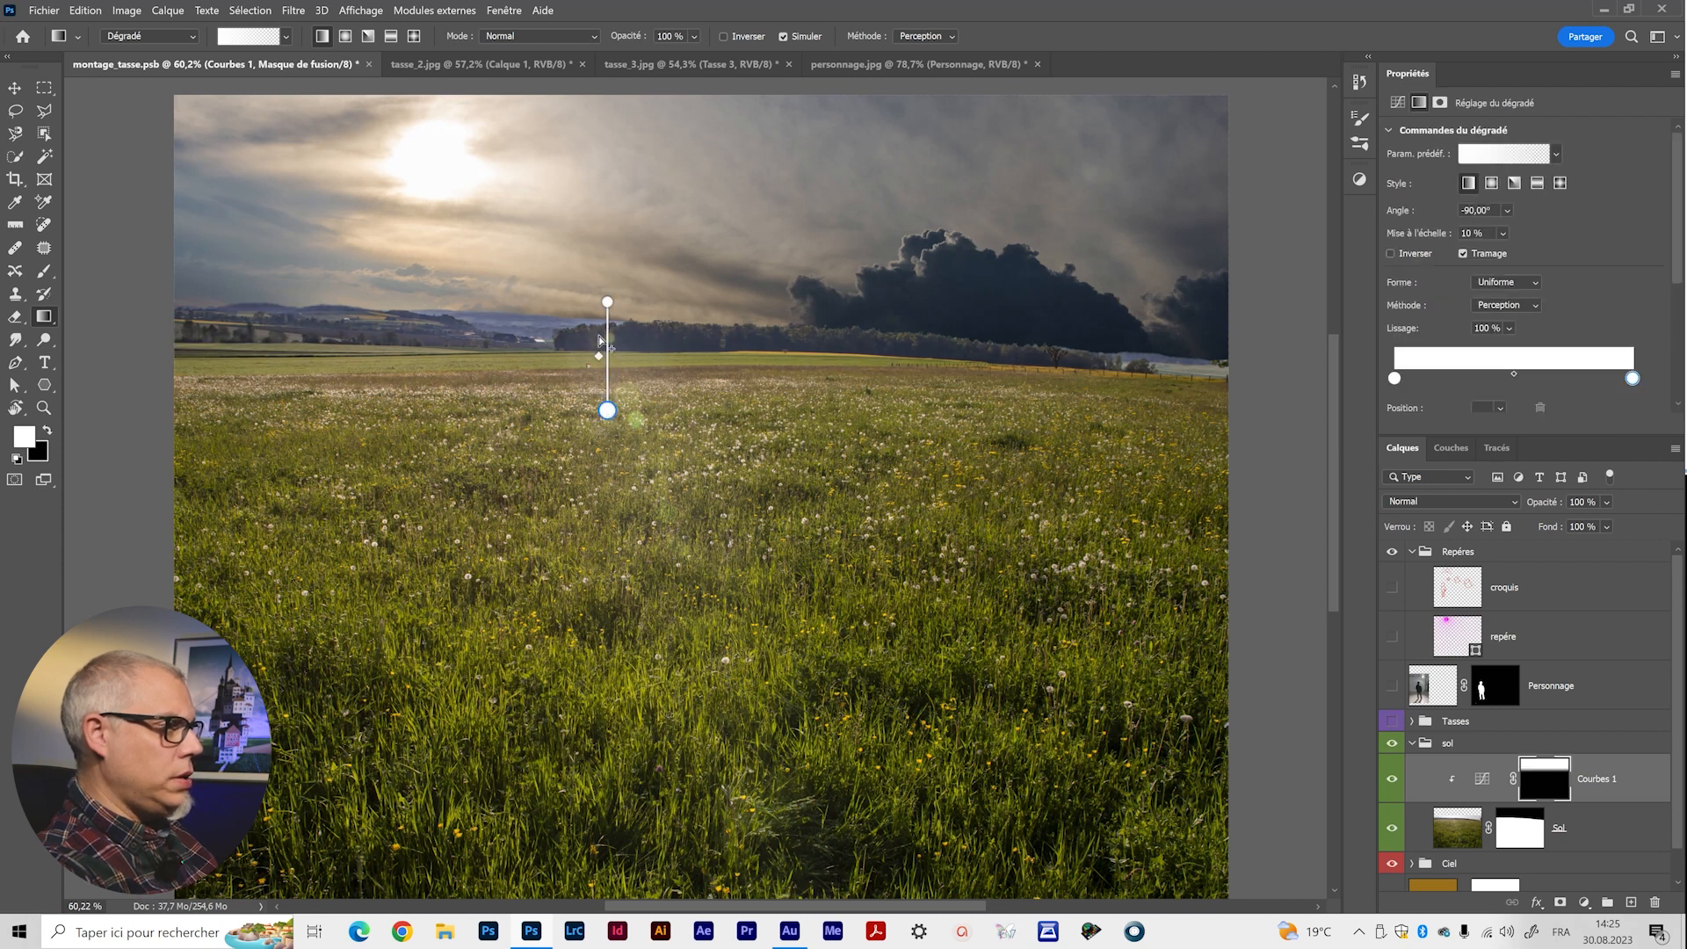
left_click_drag(608, 303, 613, 306)
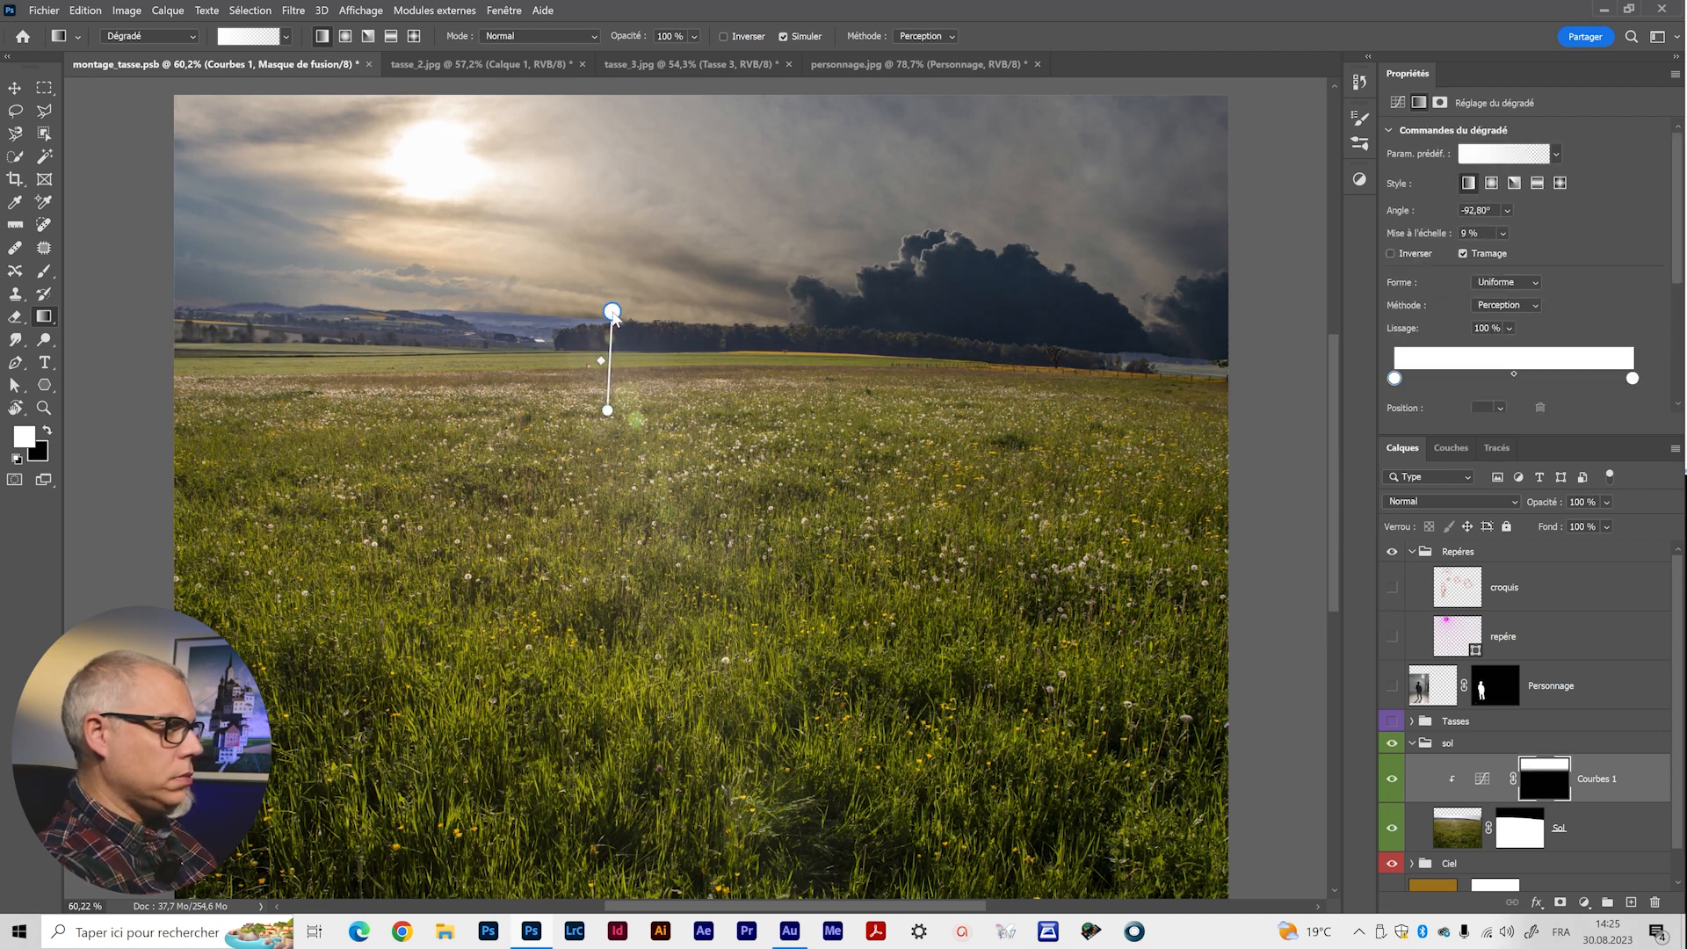
left_click_drag(607, 410, 614, 427)
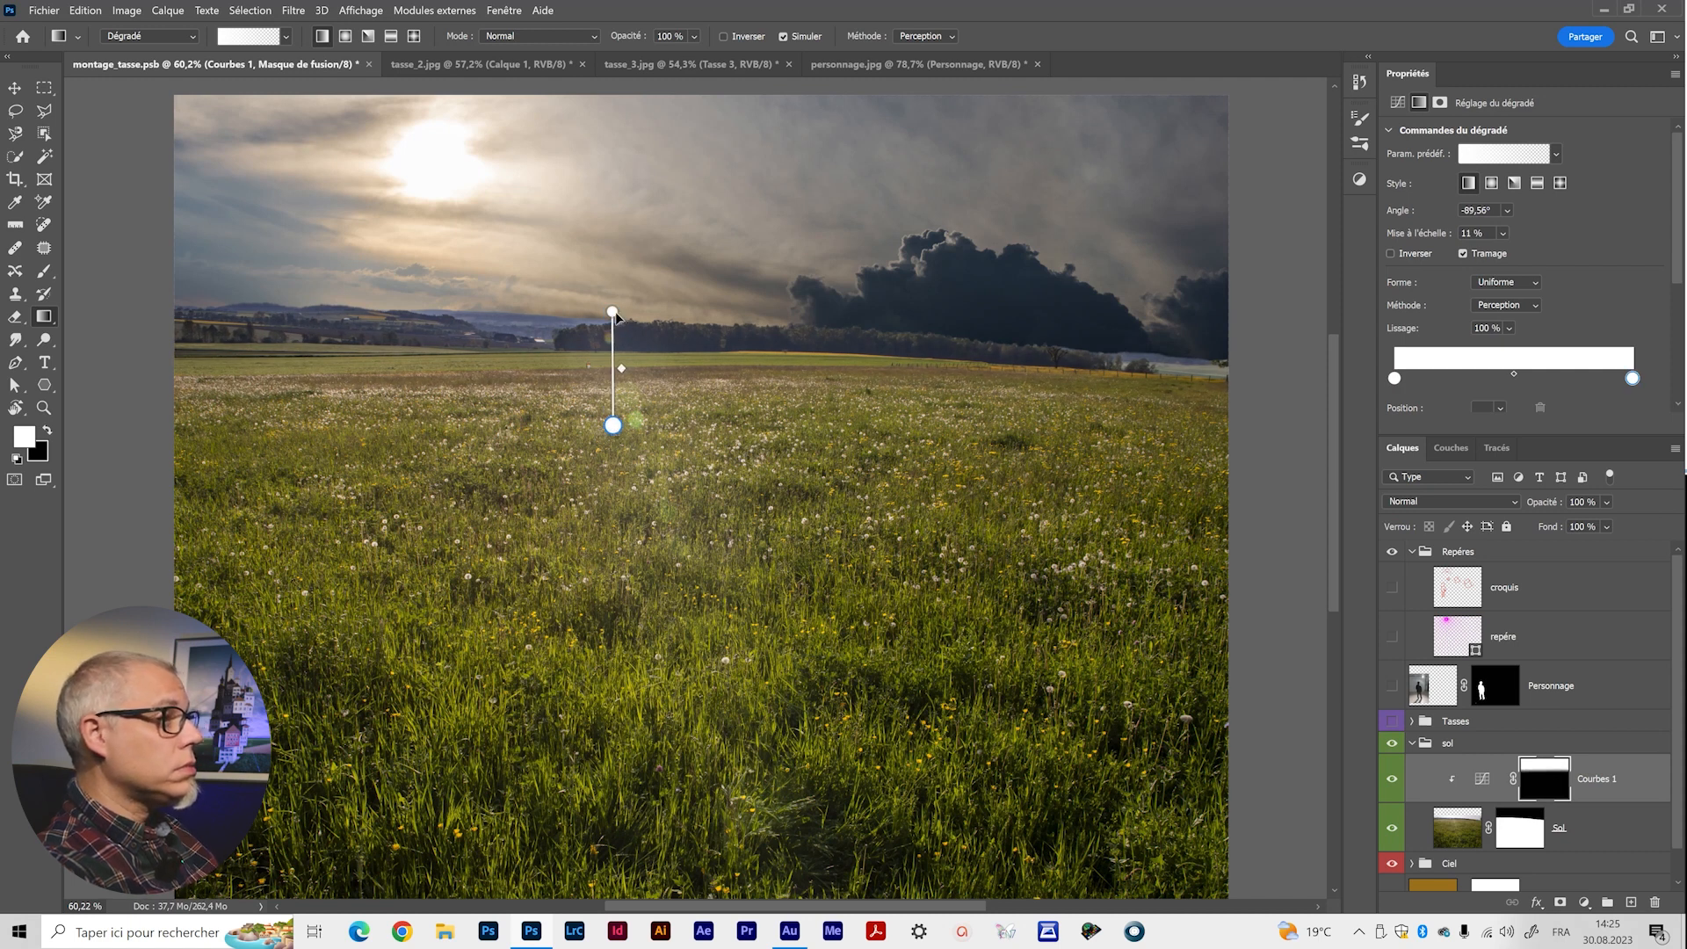
Lower the blue channel curve of the Courbes 1 adjustment to warm the distant horizon, and reduce the layer's opacity to 80 %.
left_click(1482, 779)
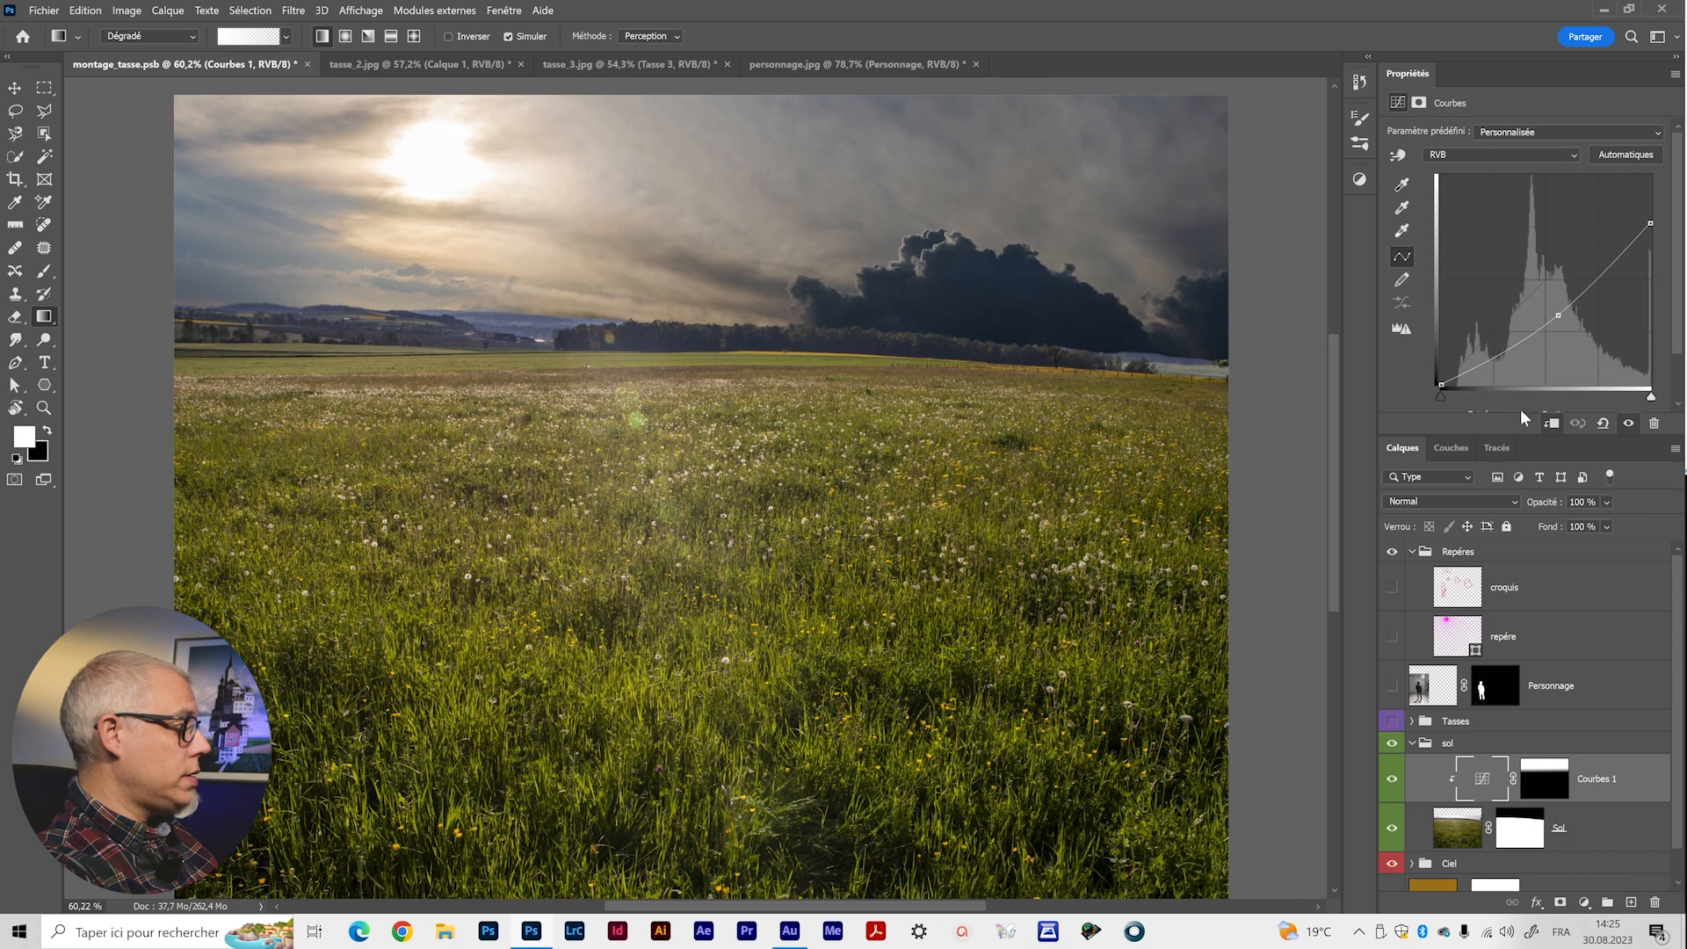
left_click(1489, 163)
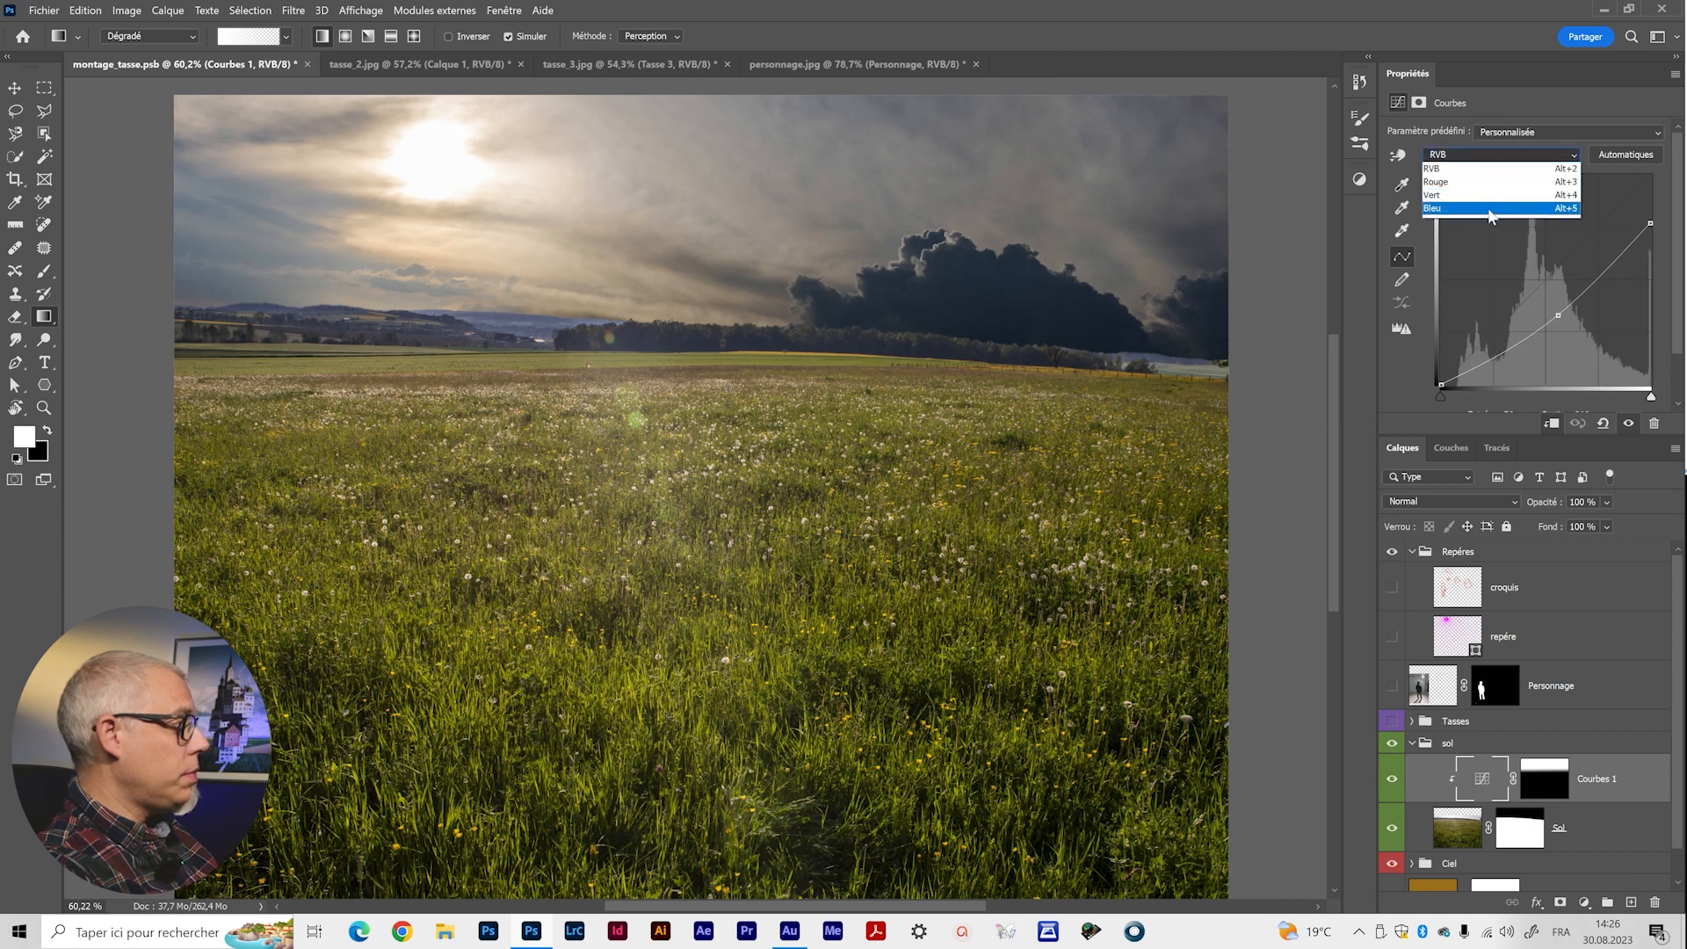
left_click(1494, 218)
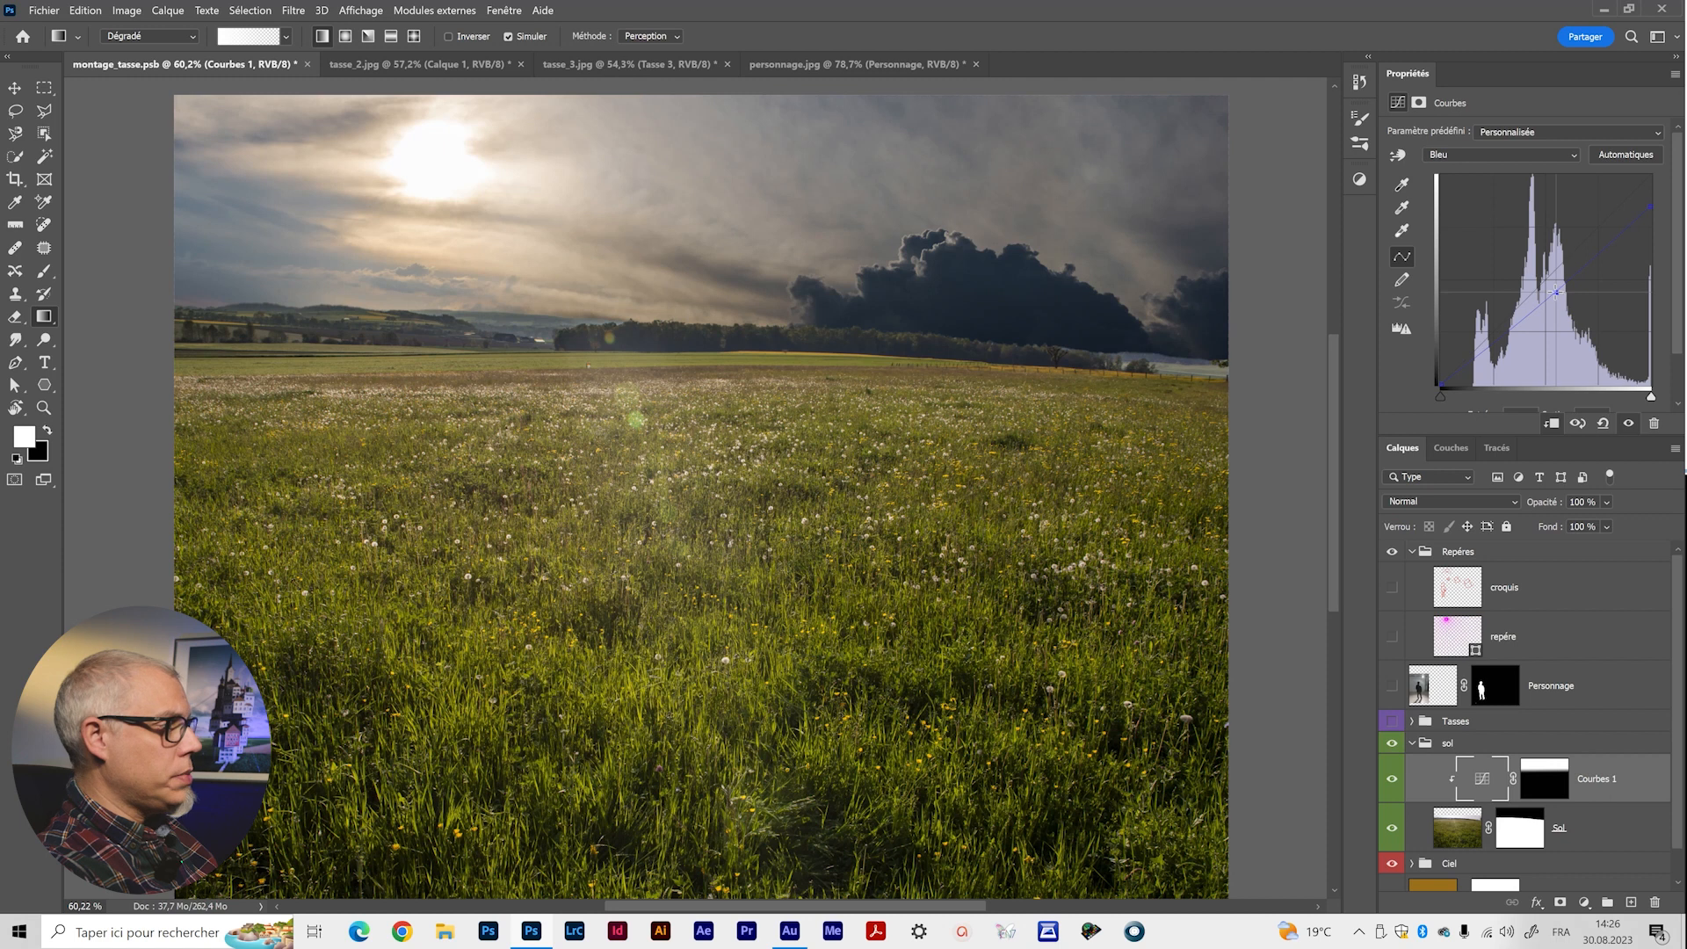
left_click(1395, 780)
left_click(1395, 780)
left_click(1395, 780)
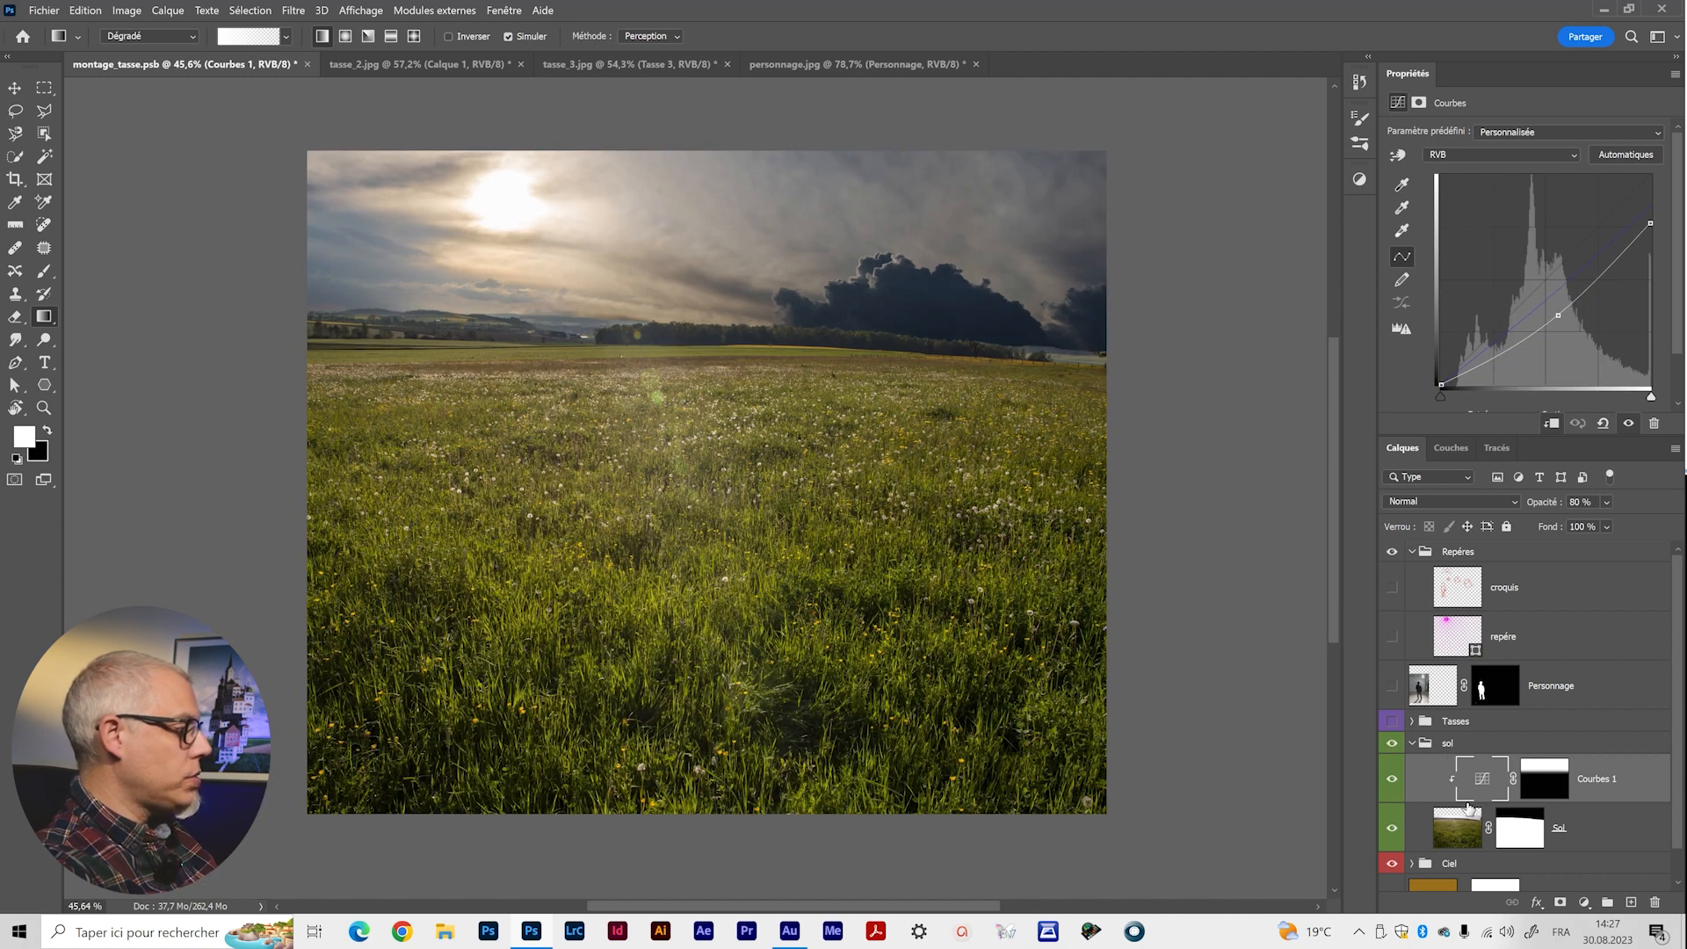
Collapse the sol group, then make the Tasses group visible and expand it.
left_click(1413, 742)
left_click(1391, 721)
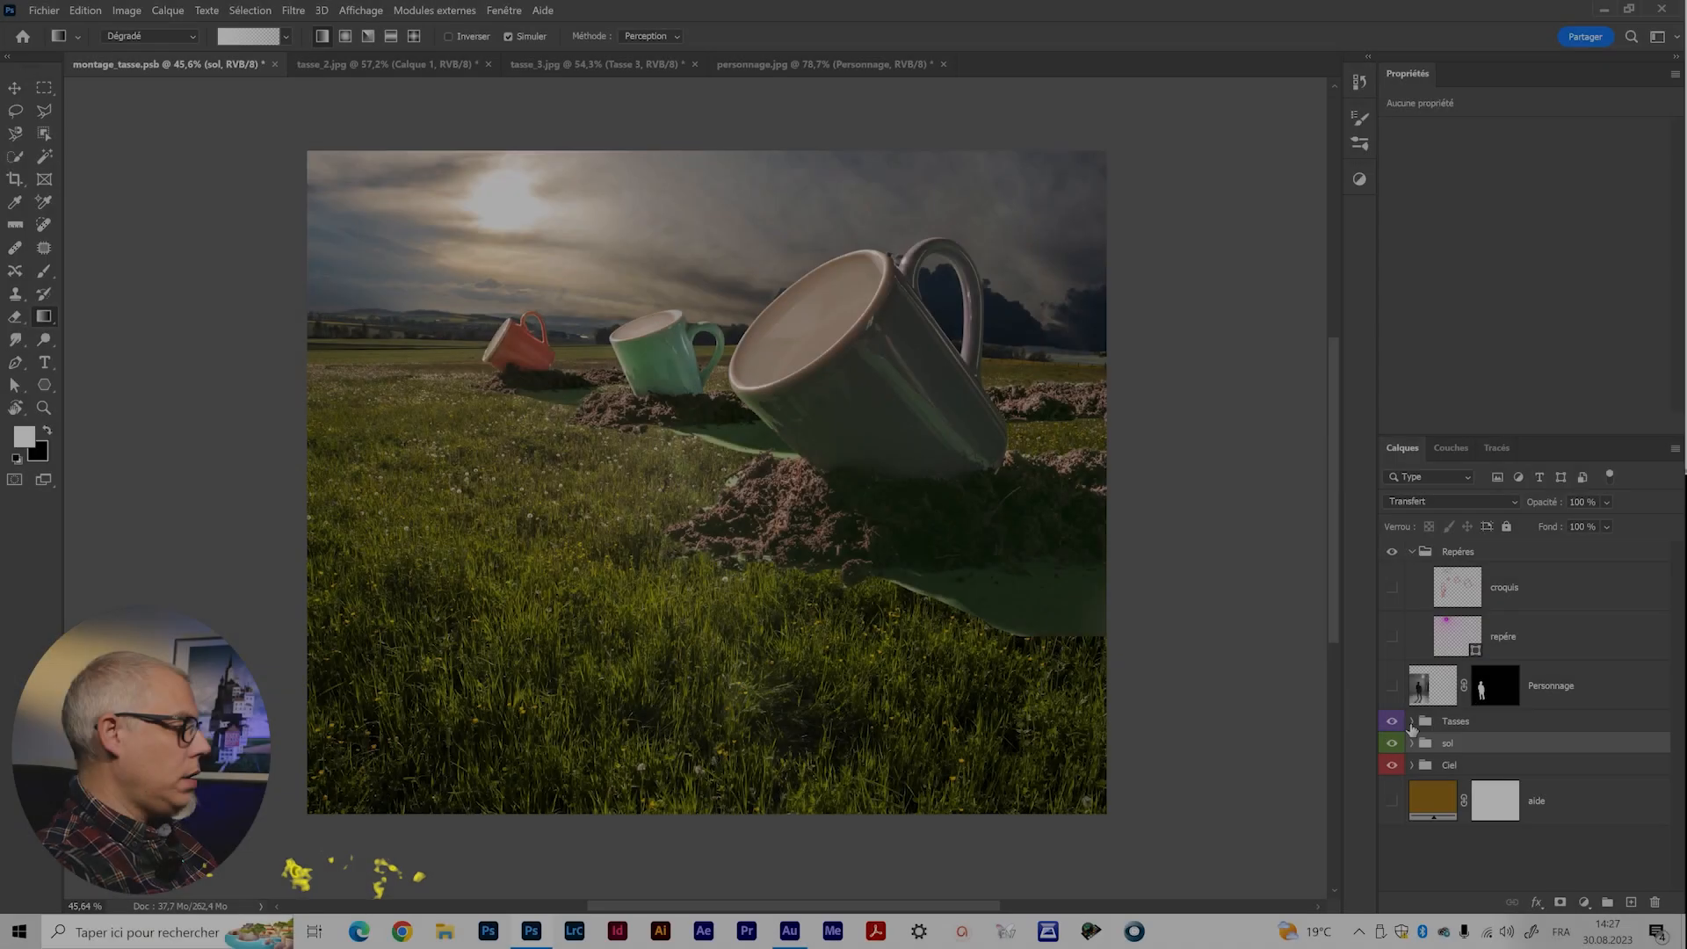
left_click(1412, 721)
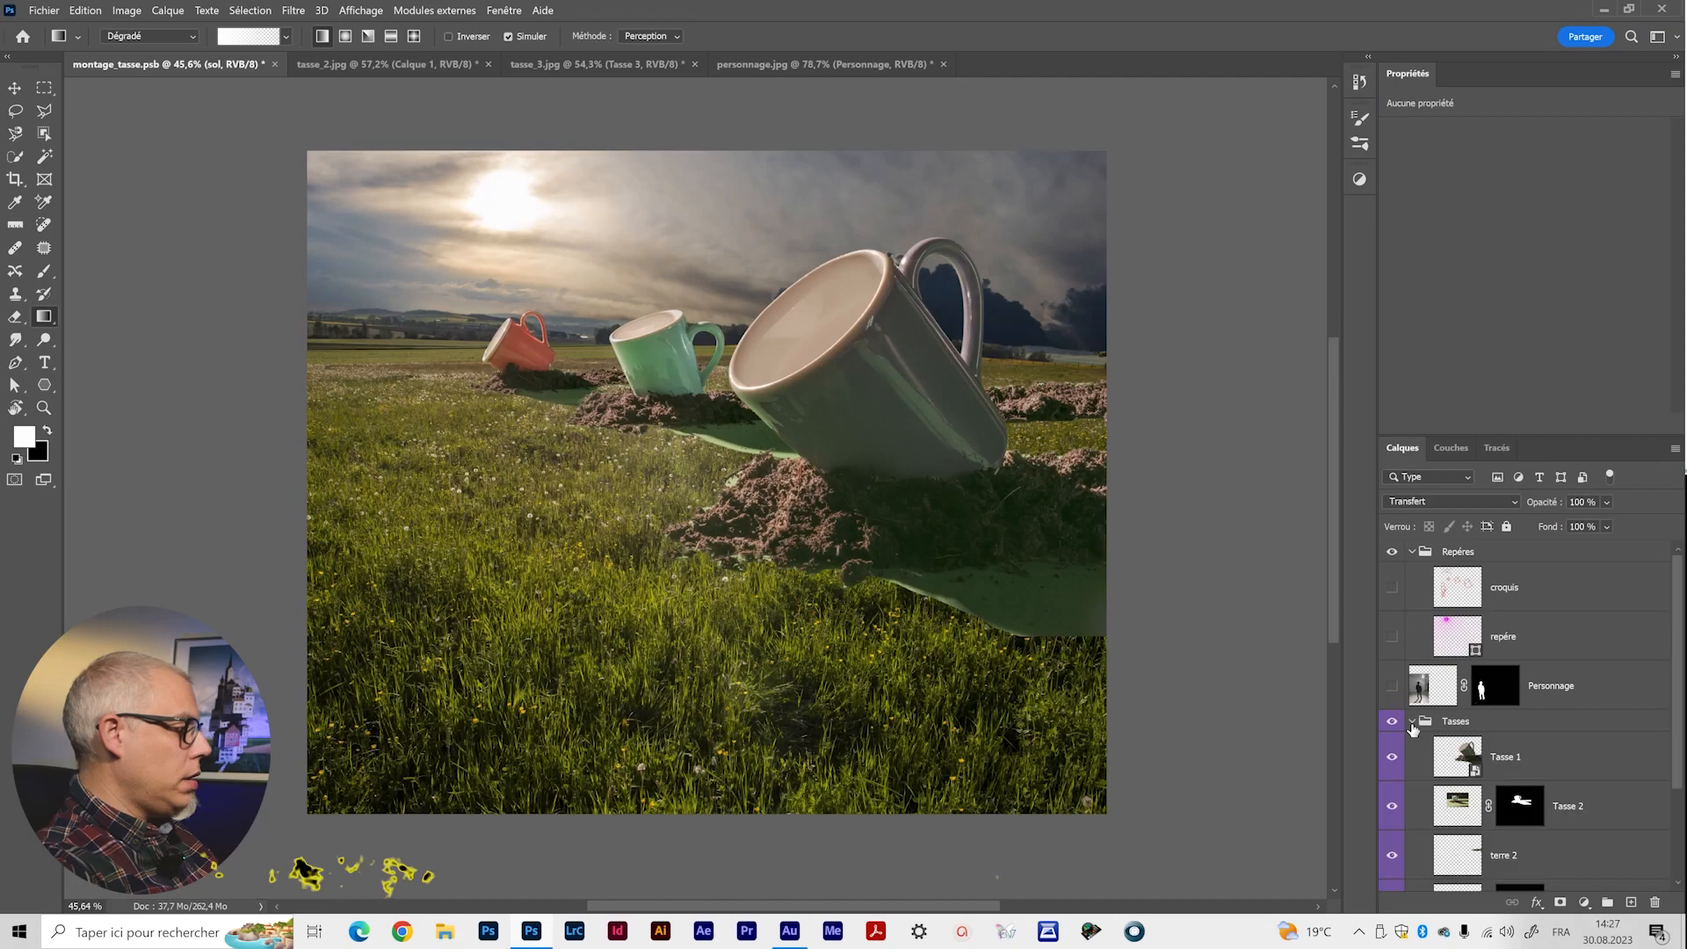
Create a new layer named Hérbe above Tasse 1 in the Tasses group.
left_click(1558, 763)
scroll(1558, 762, "down", 1)
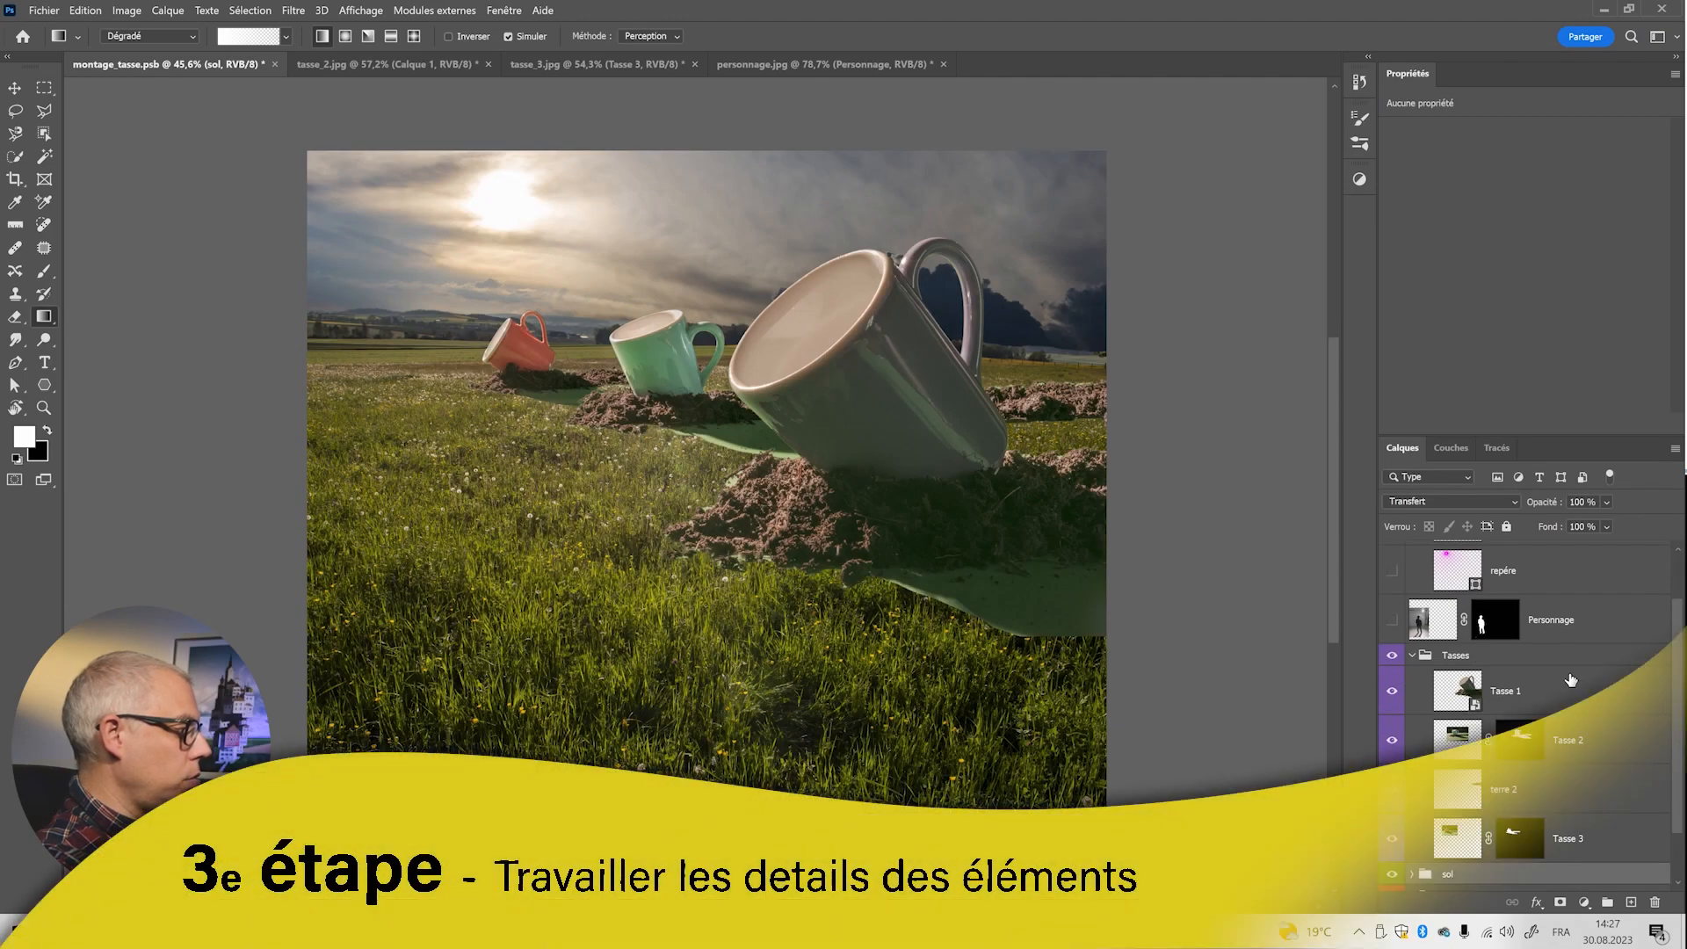
key("ctrl+shift+alt+n")
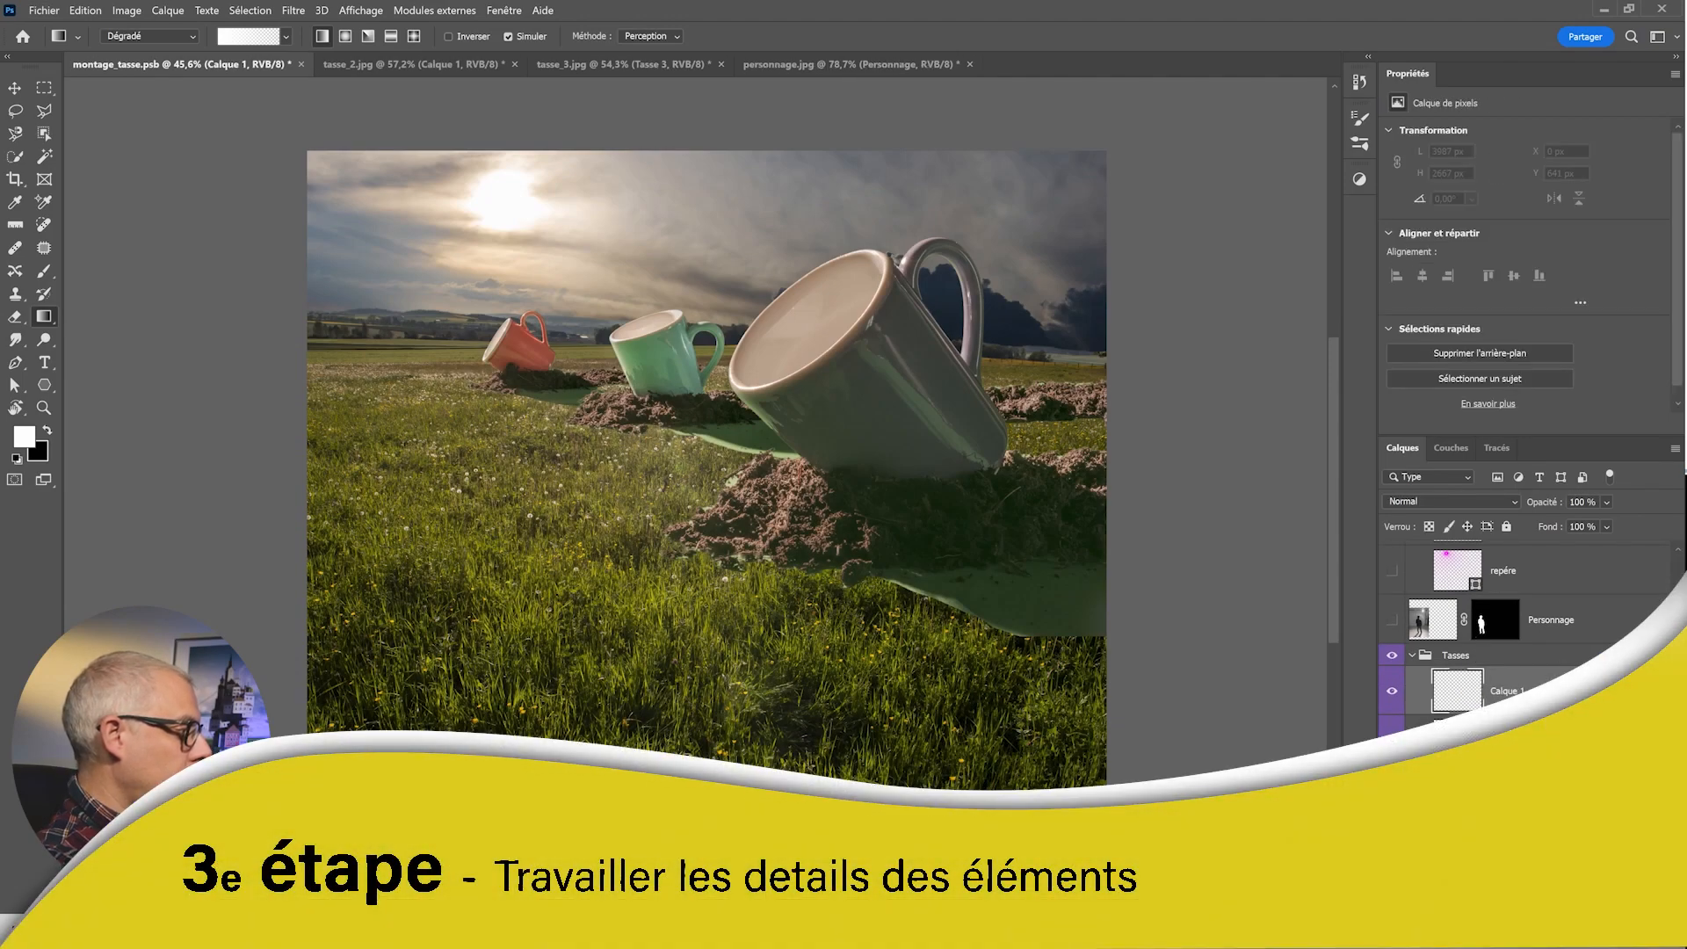
type("Hérbe")
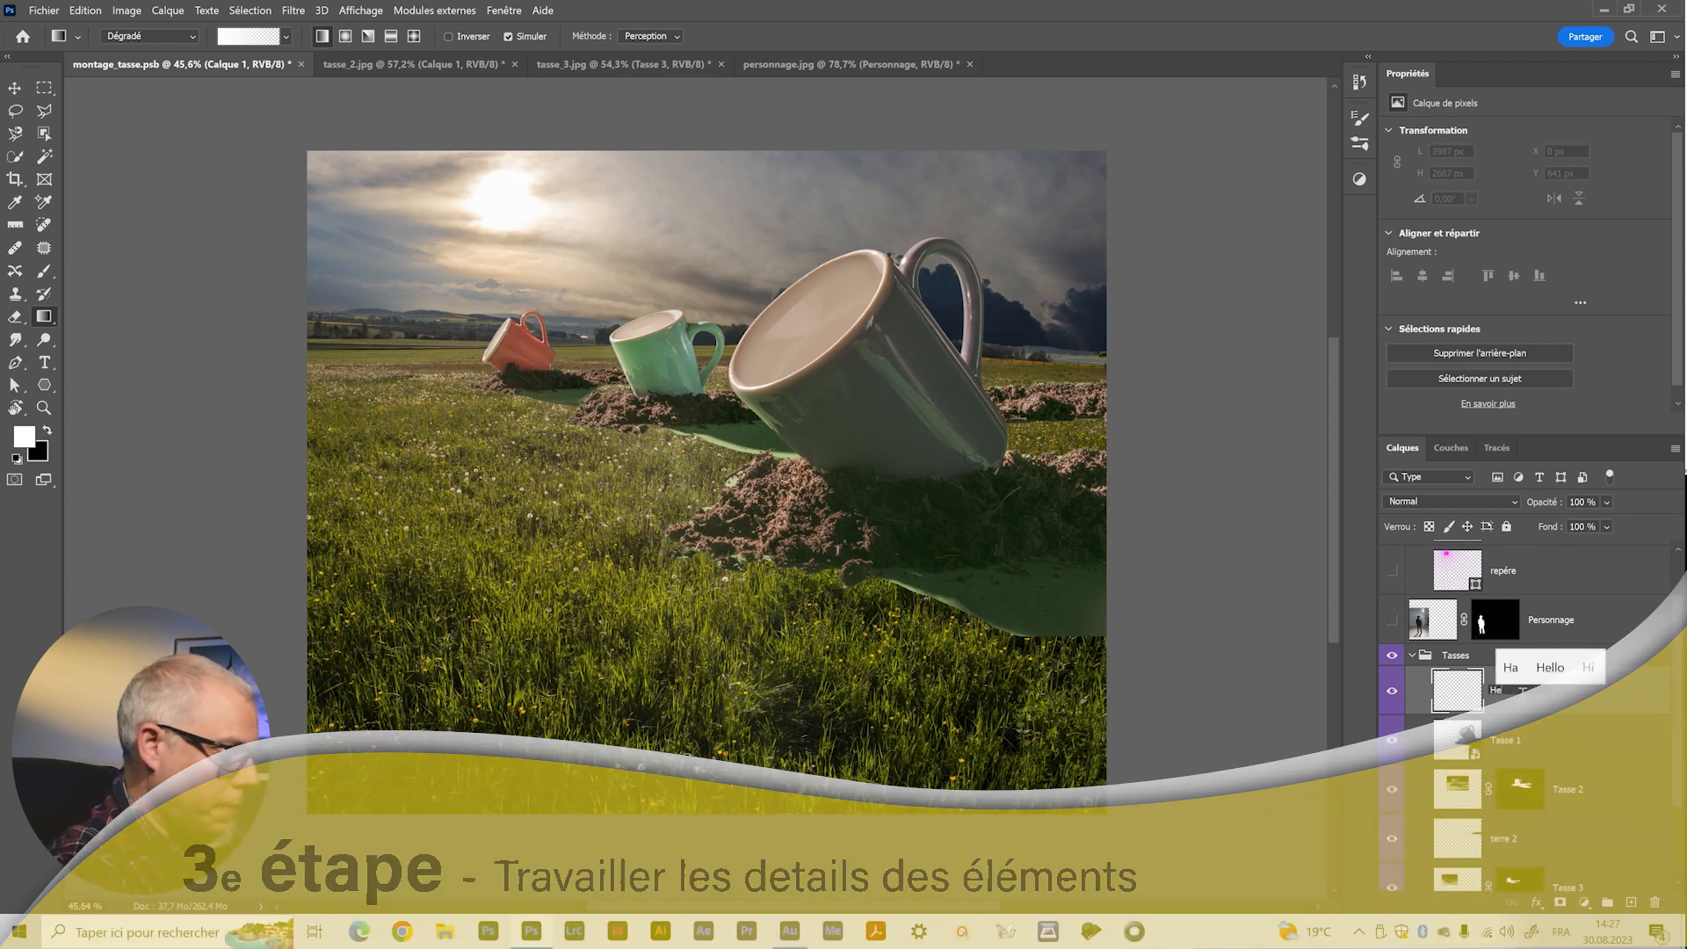
key("Return")
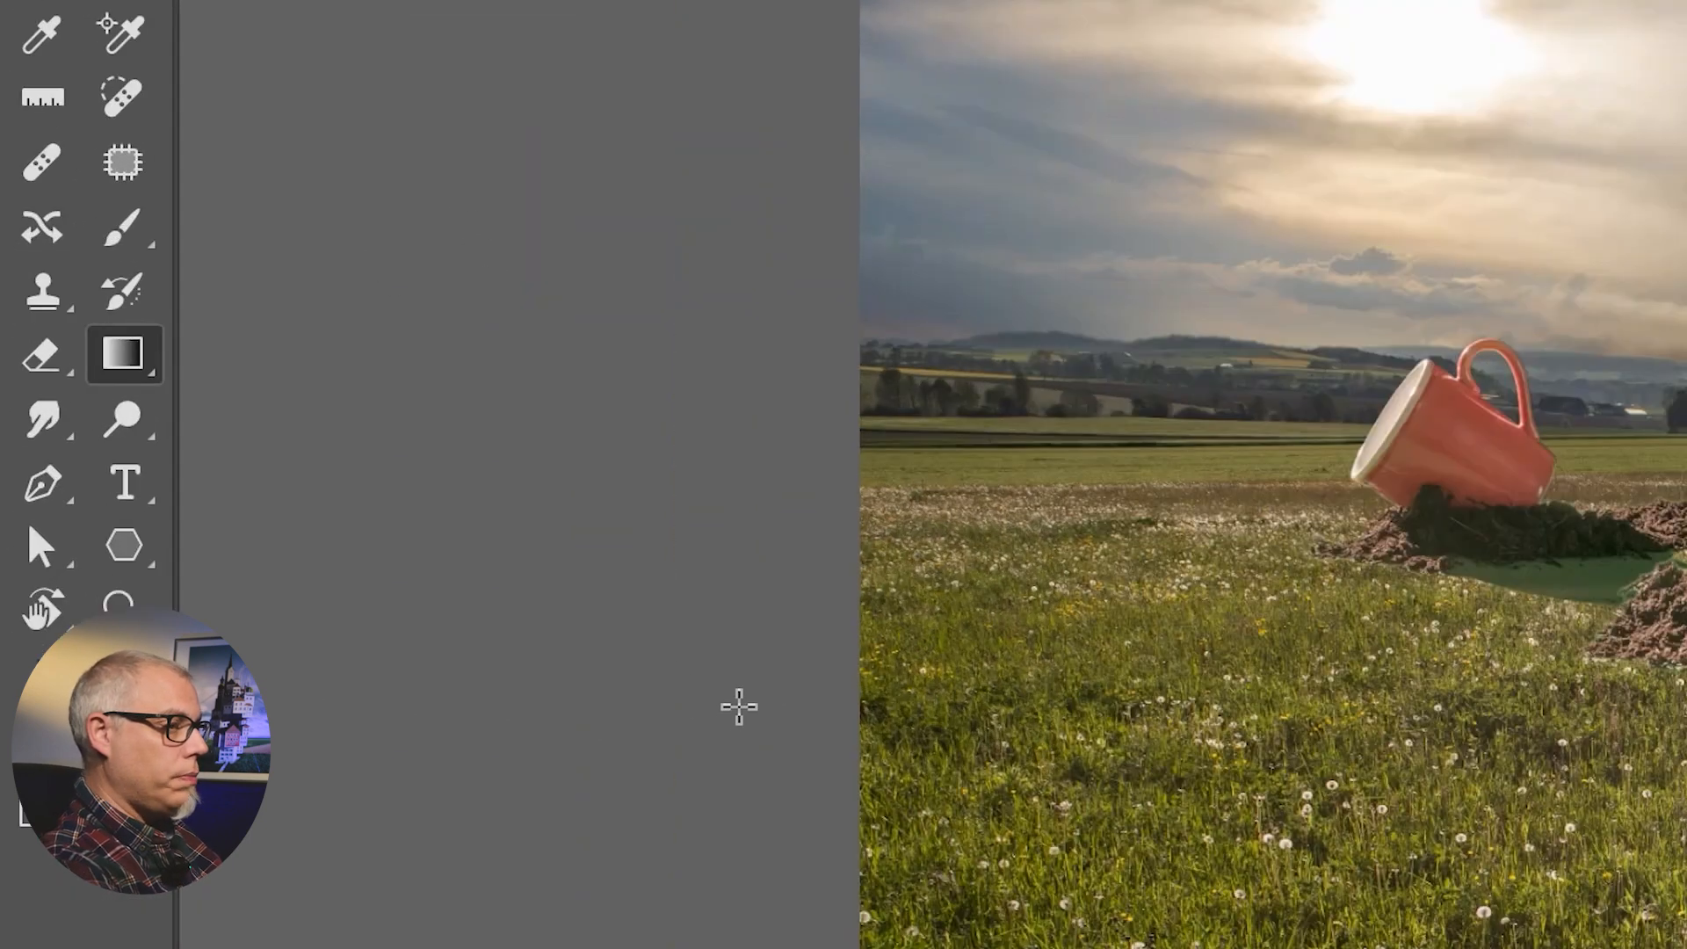
Clone meadow grass with the grass-shaped Clone Stamp over the green saucer and mound edge below the large cup, comparing before and after.
key("s")
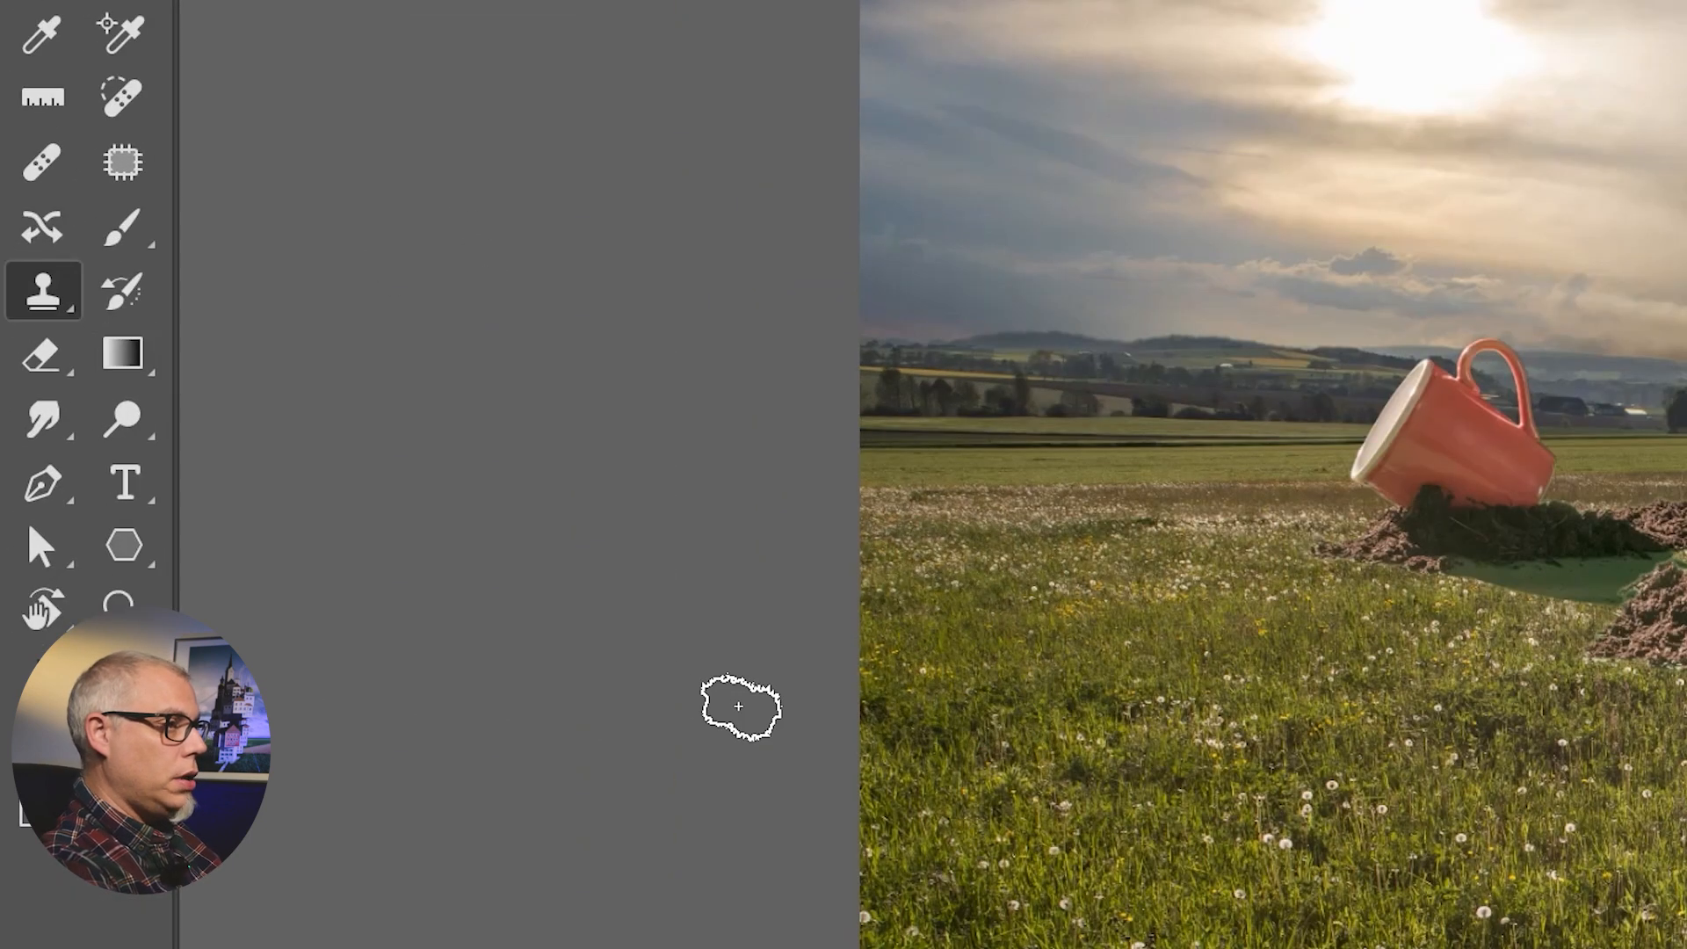
right_click(1316, 809, "alt")
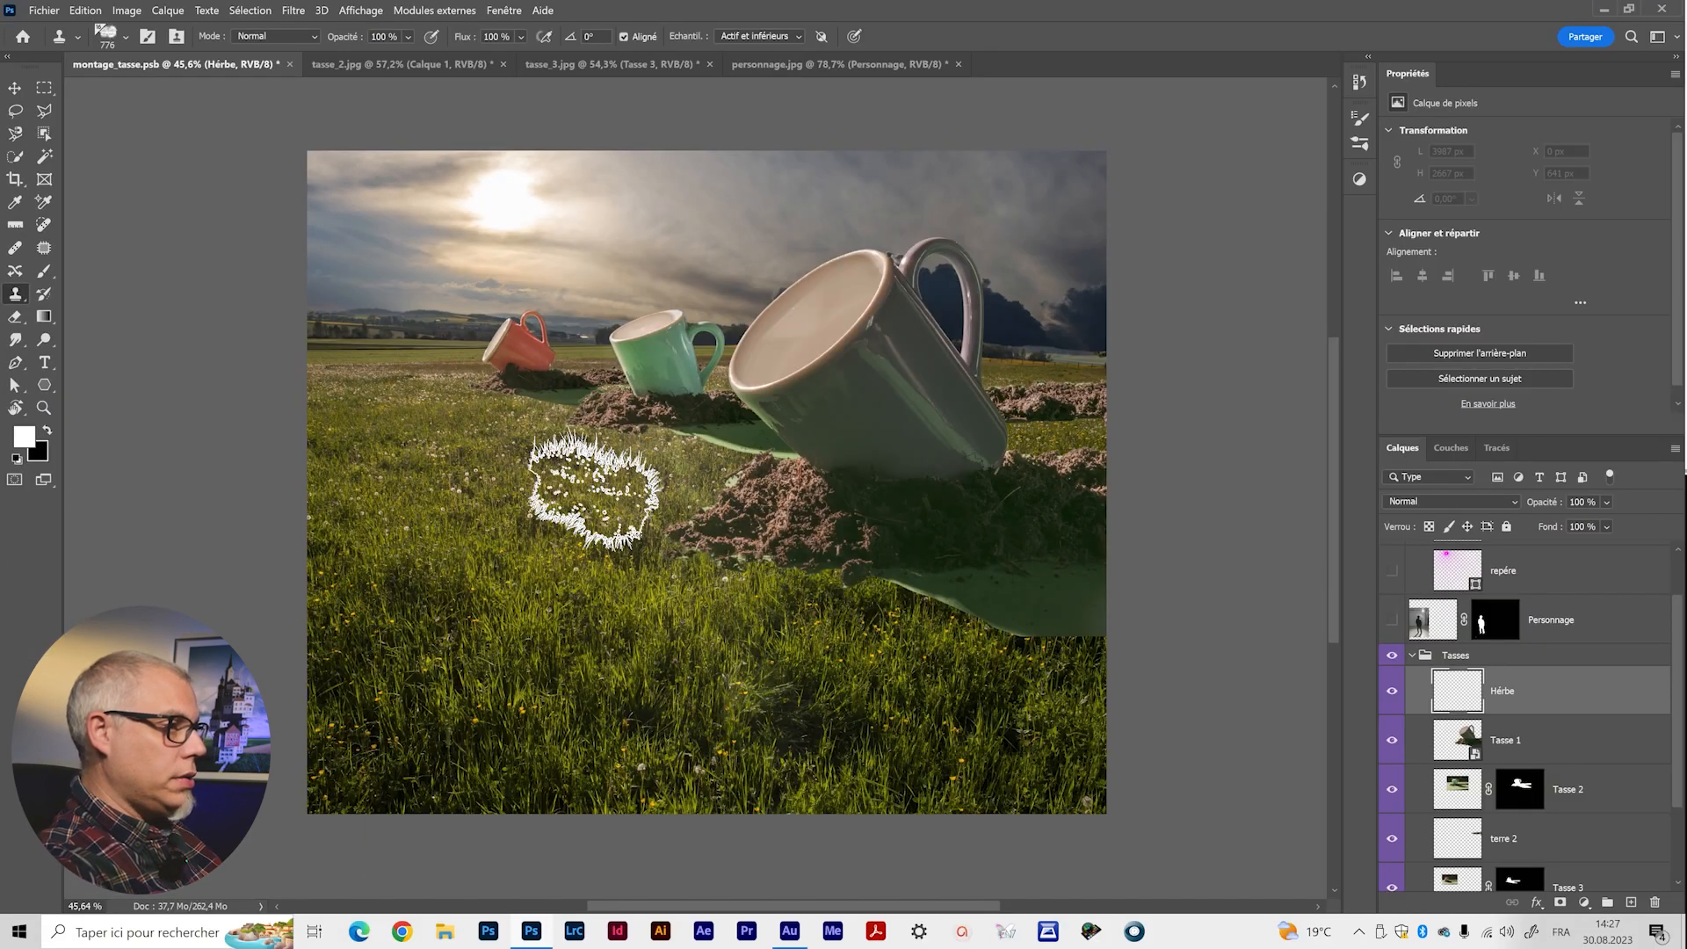
left_click(552, 415)
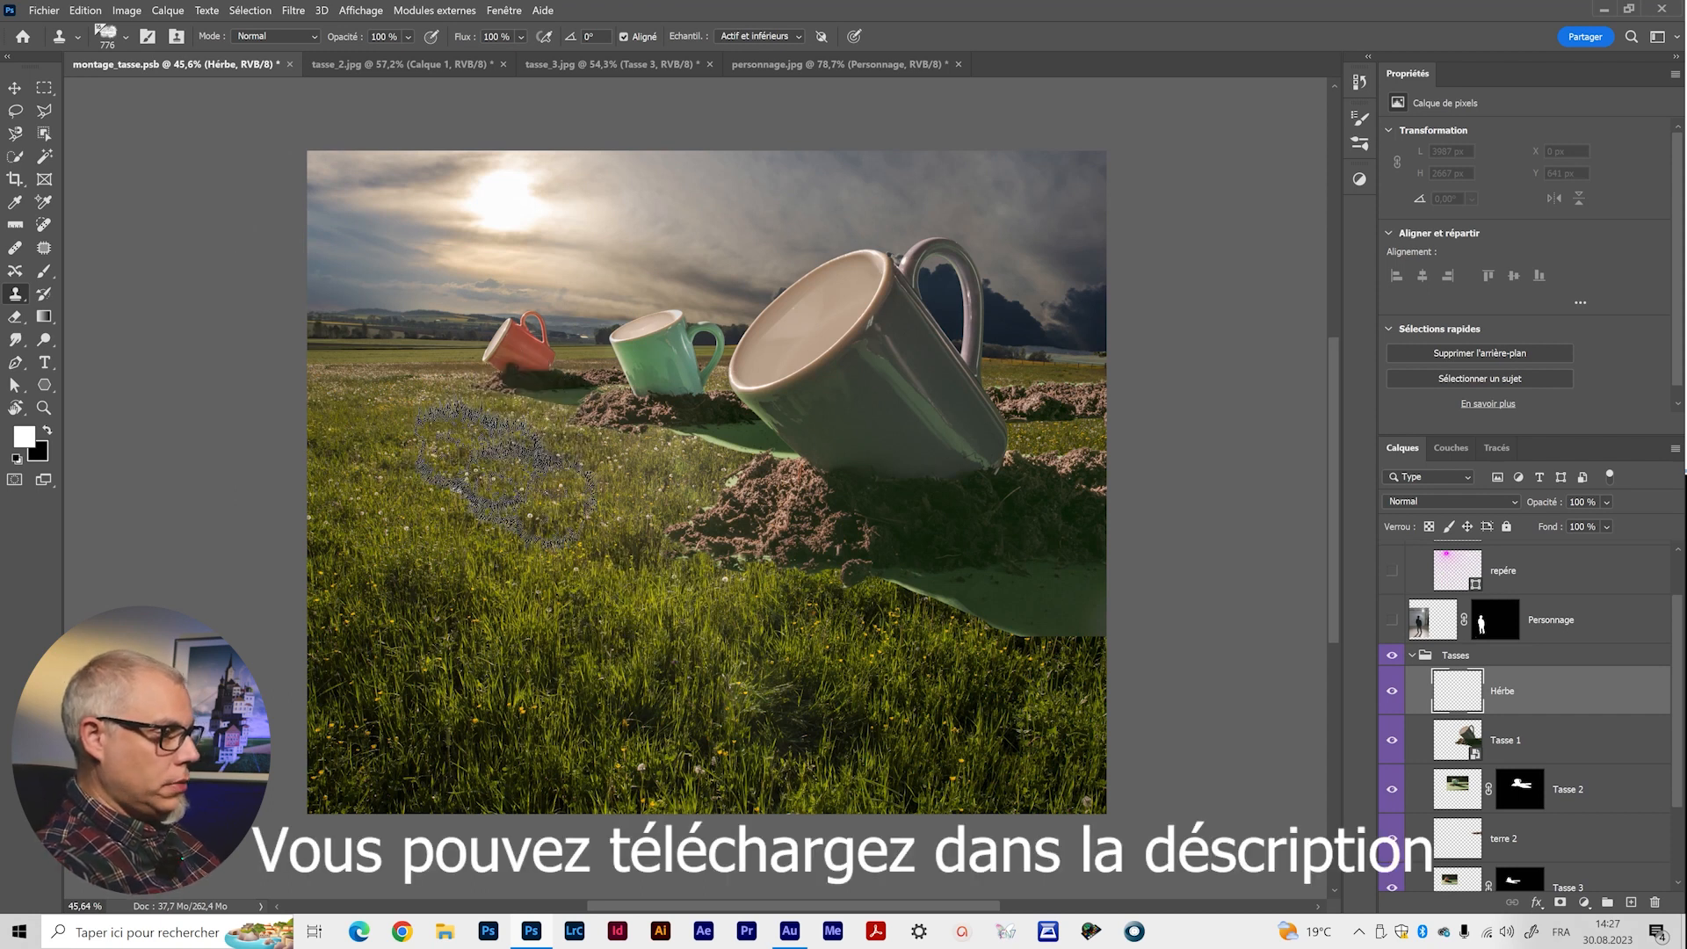
left_click(584, 619, "alt")
left_click_drag(790, 584, 865, 607)
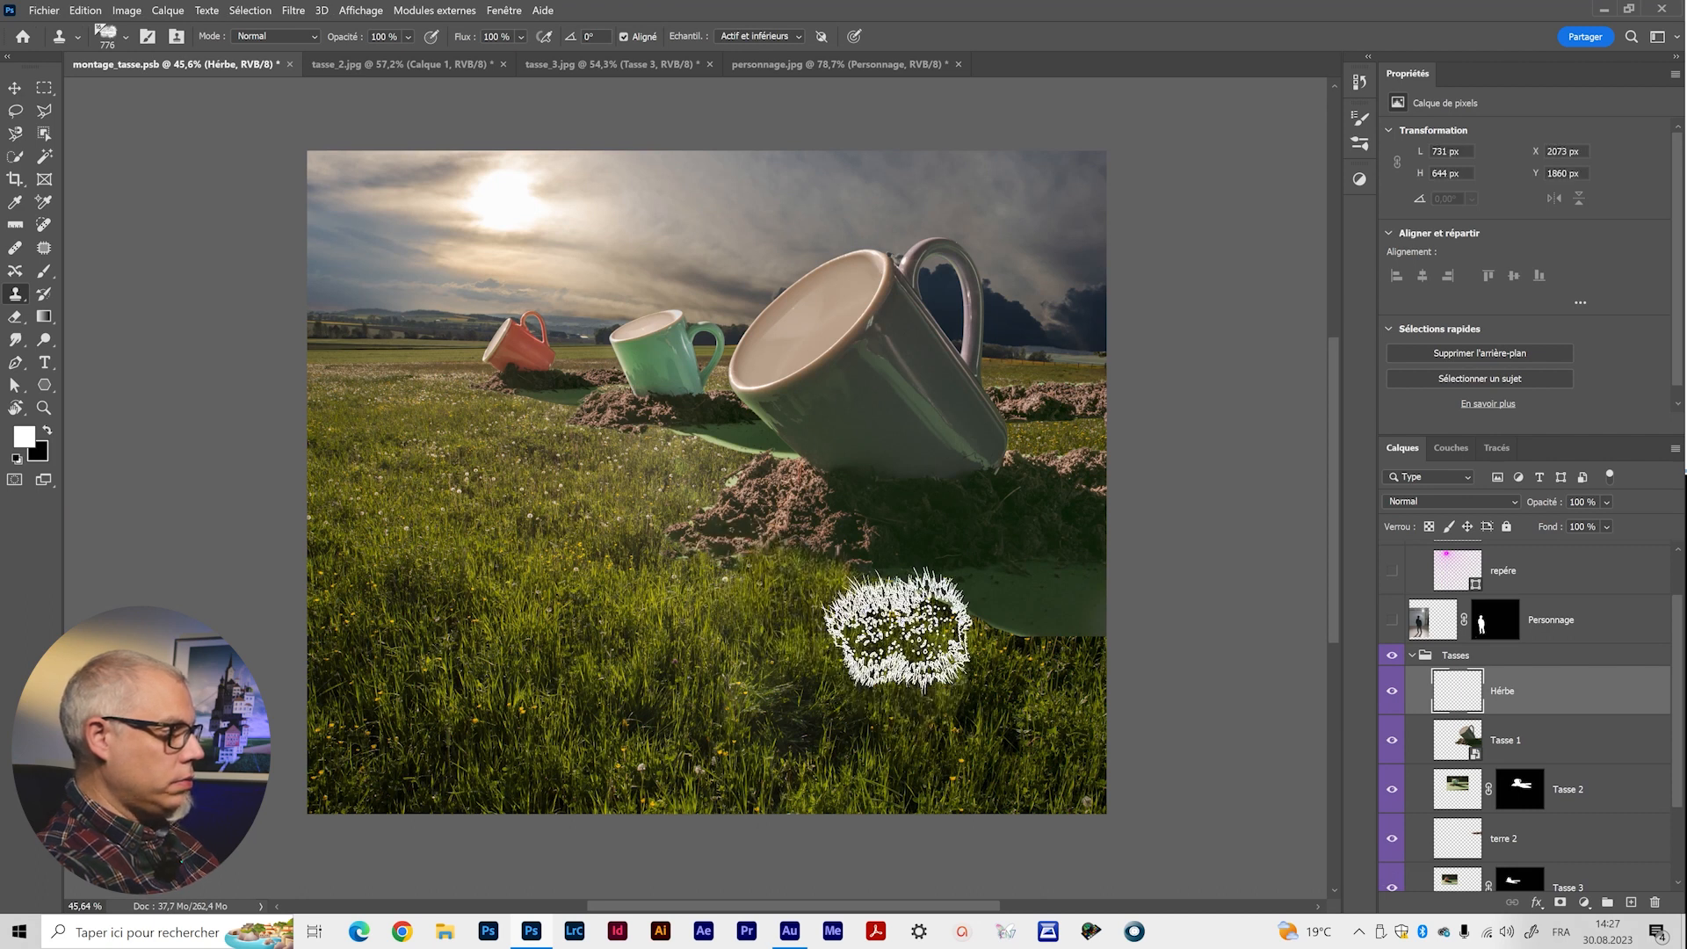
mouse_move(921, 665)
left_mouse_down()
mouse_move(936, 603)
mouse_move(1079, 744)
mouse_move(1015, 619)
mouse_move(1142, 620)
mouse_move(985, 716)
left_mouse_up()
mouse_move(708, 629)
left_mouse_down()
mouse_move(735, 596)
mouse_move(672, 602)
mouse_move(651, 557)
left_mouse_up()
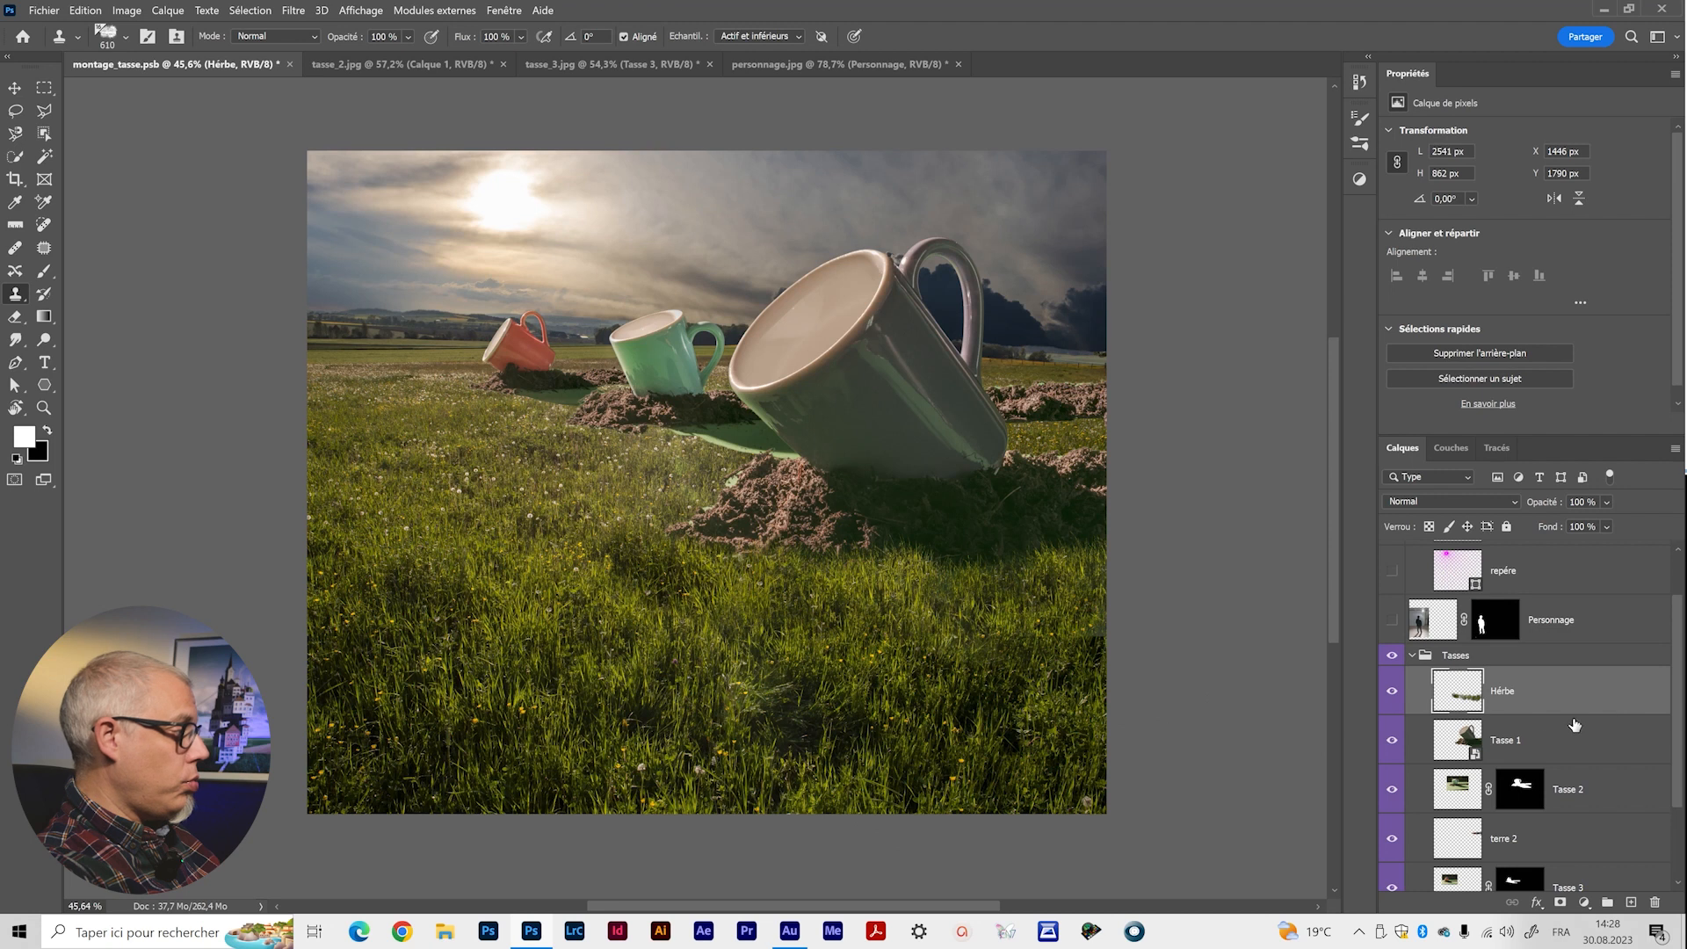
left_click(1394, 694)
left_click(1394, 694)
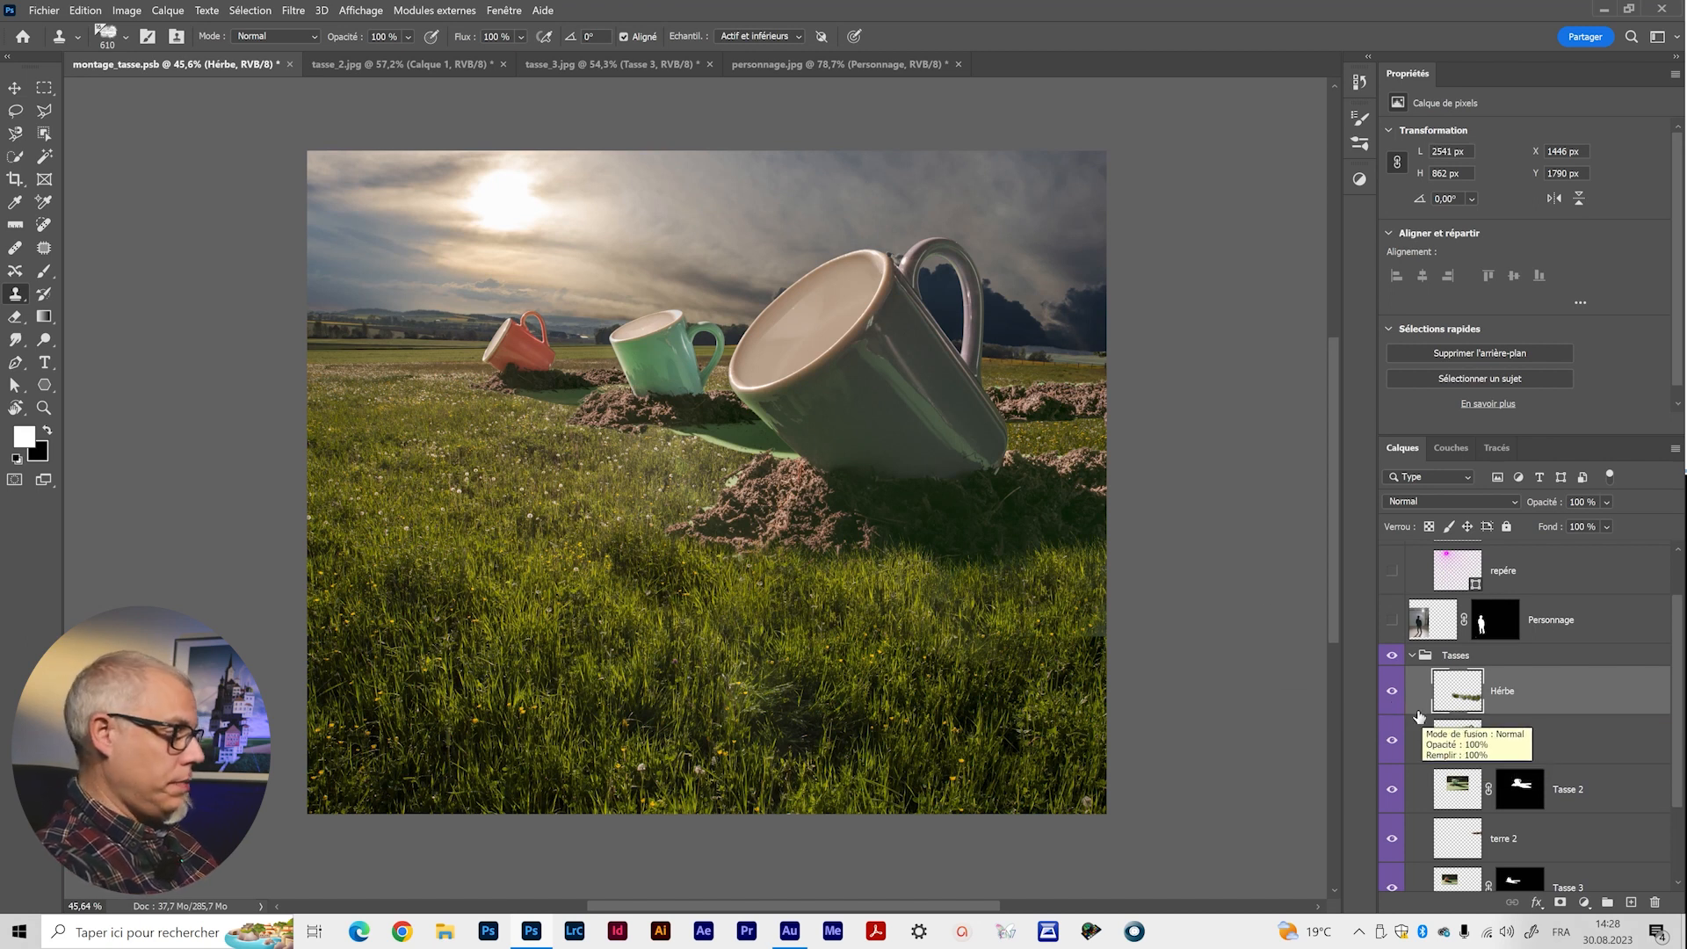
Move the large cup on layer Tasse 1 slightly downward and shift the Hérbe layer to X 1468 px, Y 1784 px.
left_click(883, 438)
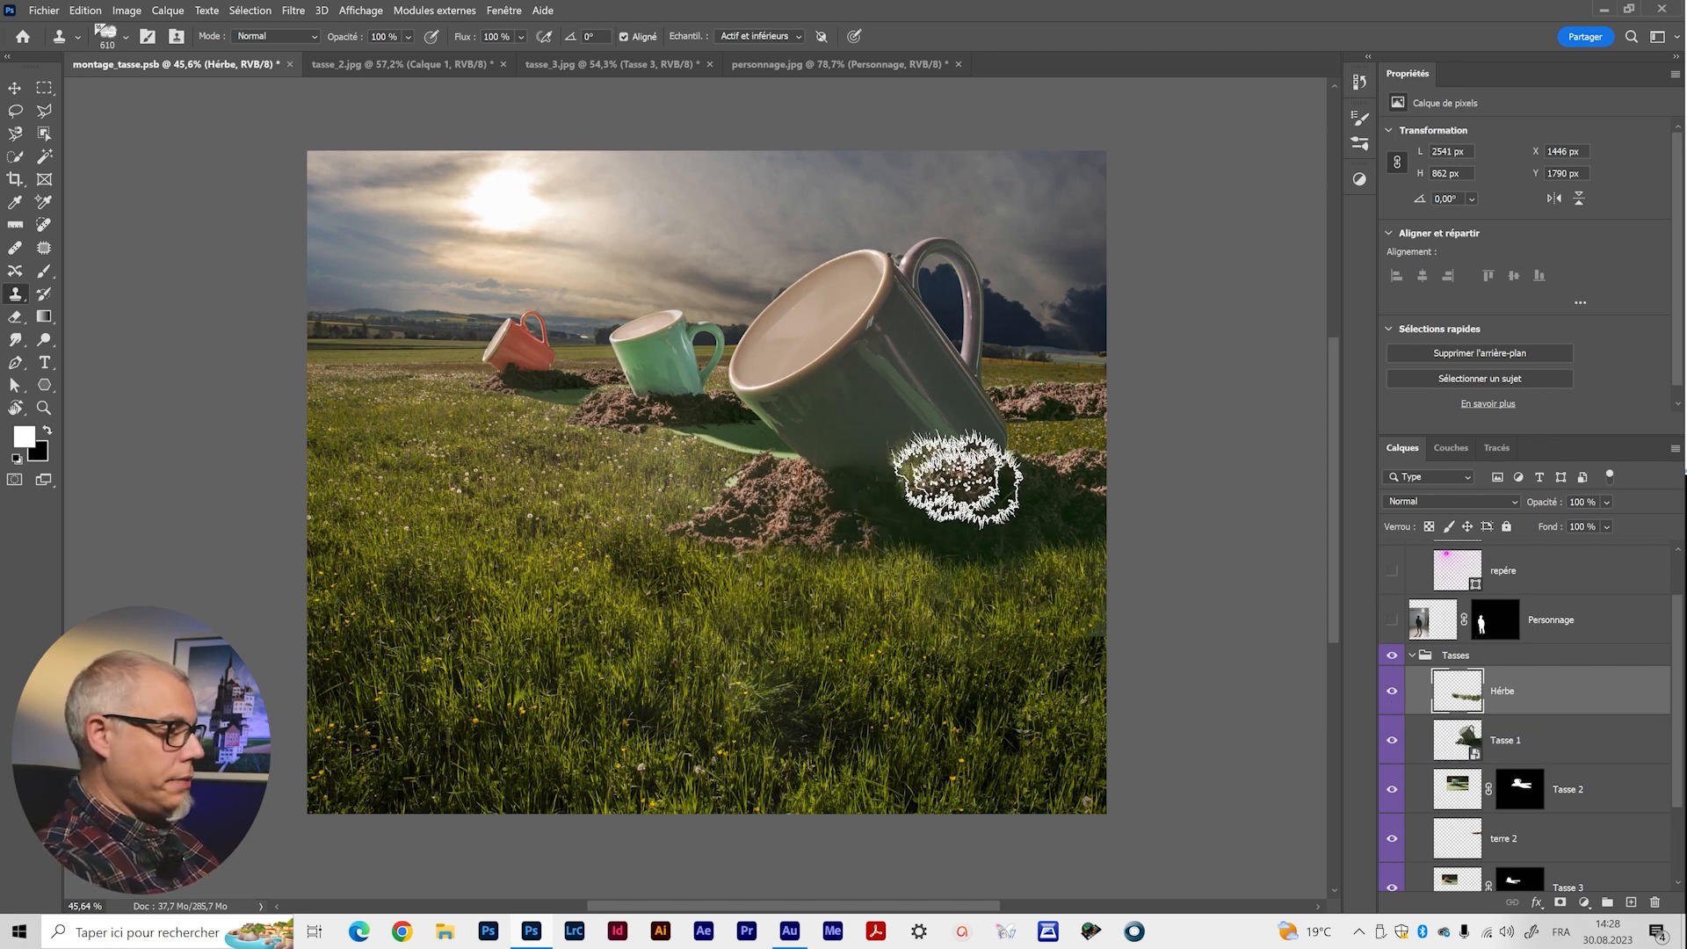
left_click(1536, 737)
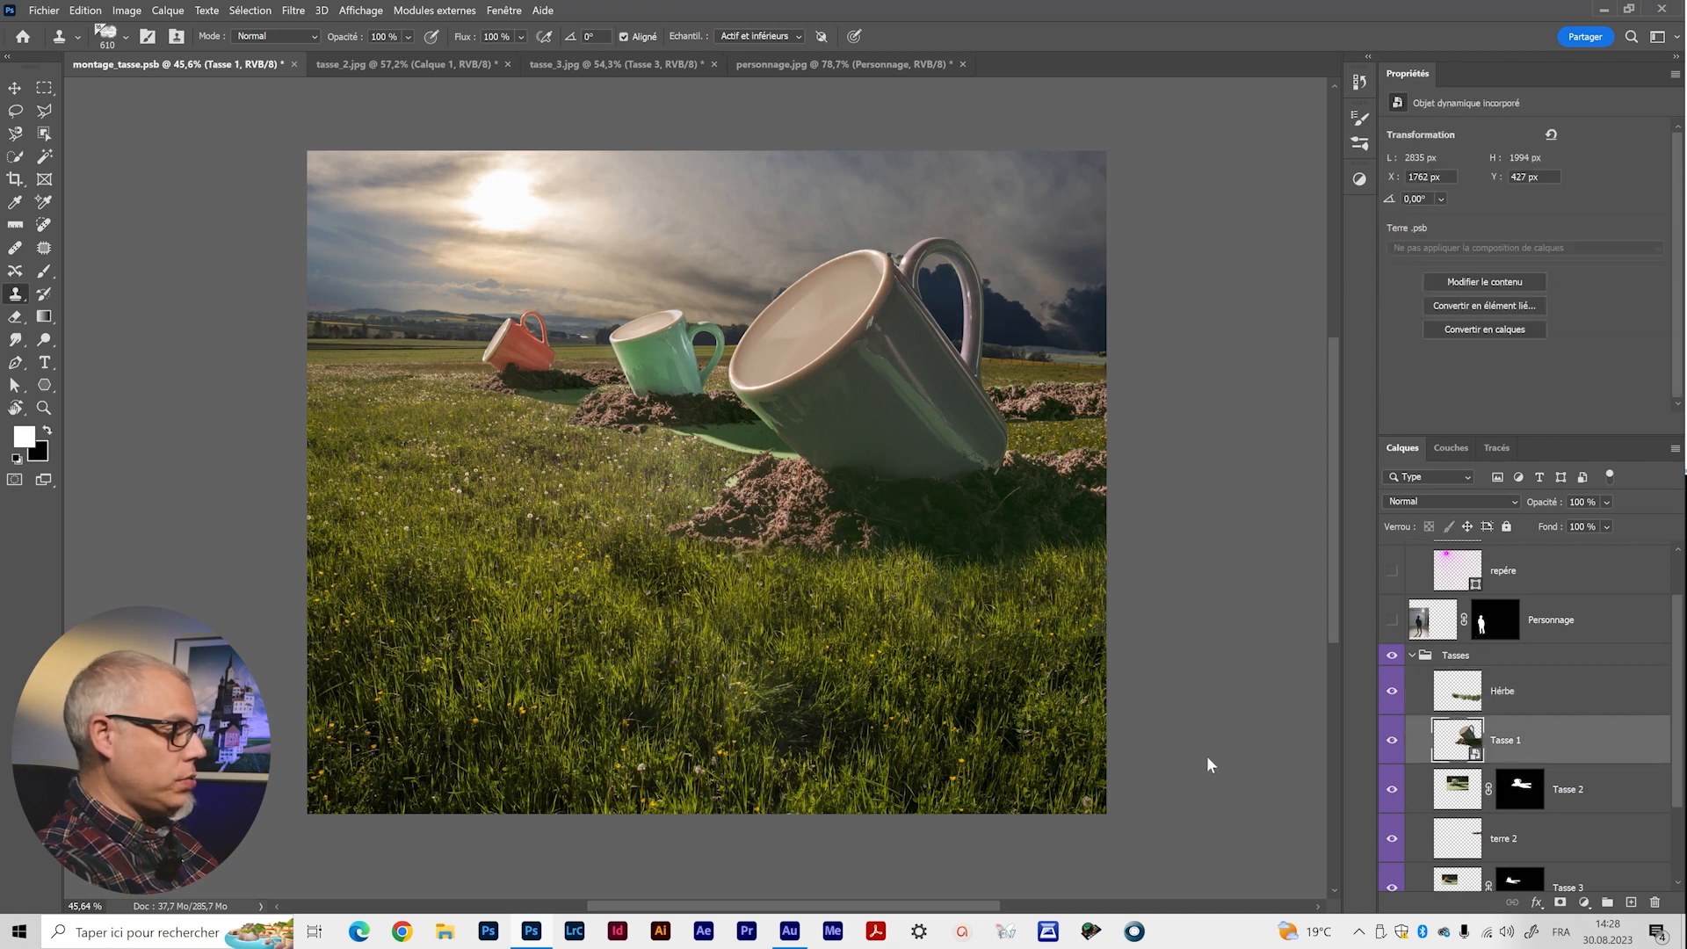
key("v")
left_click_drag(879, 438, 881, 463)
left_click(1427, 687)
left_click_drag(972, 632, 938, 599)
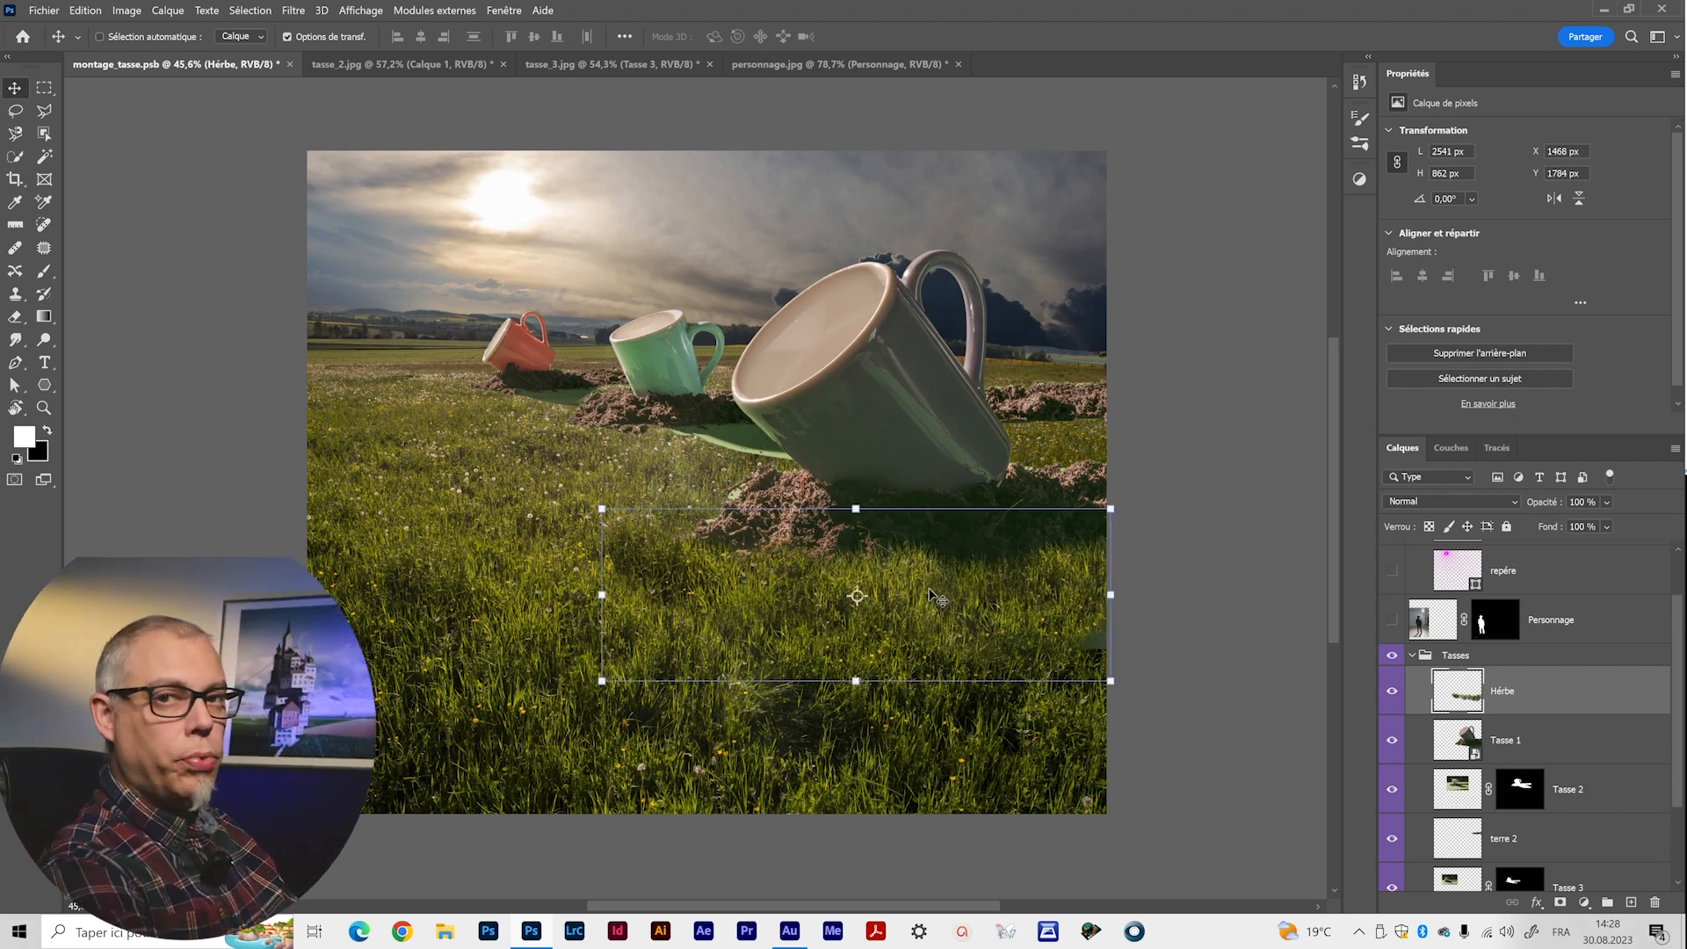
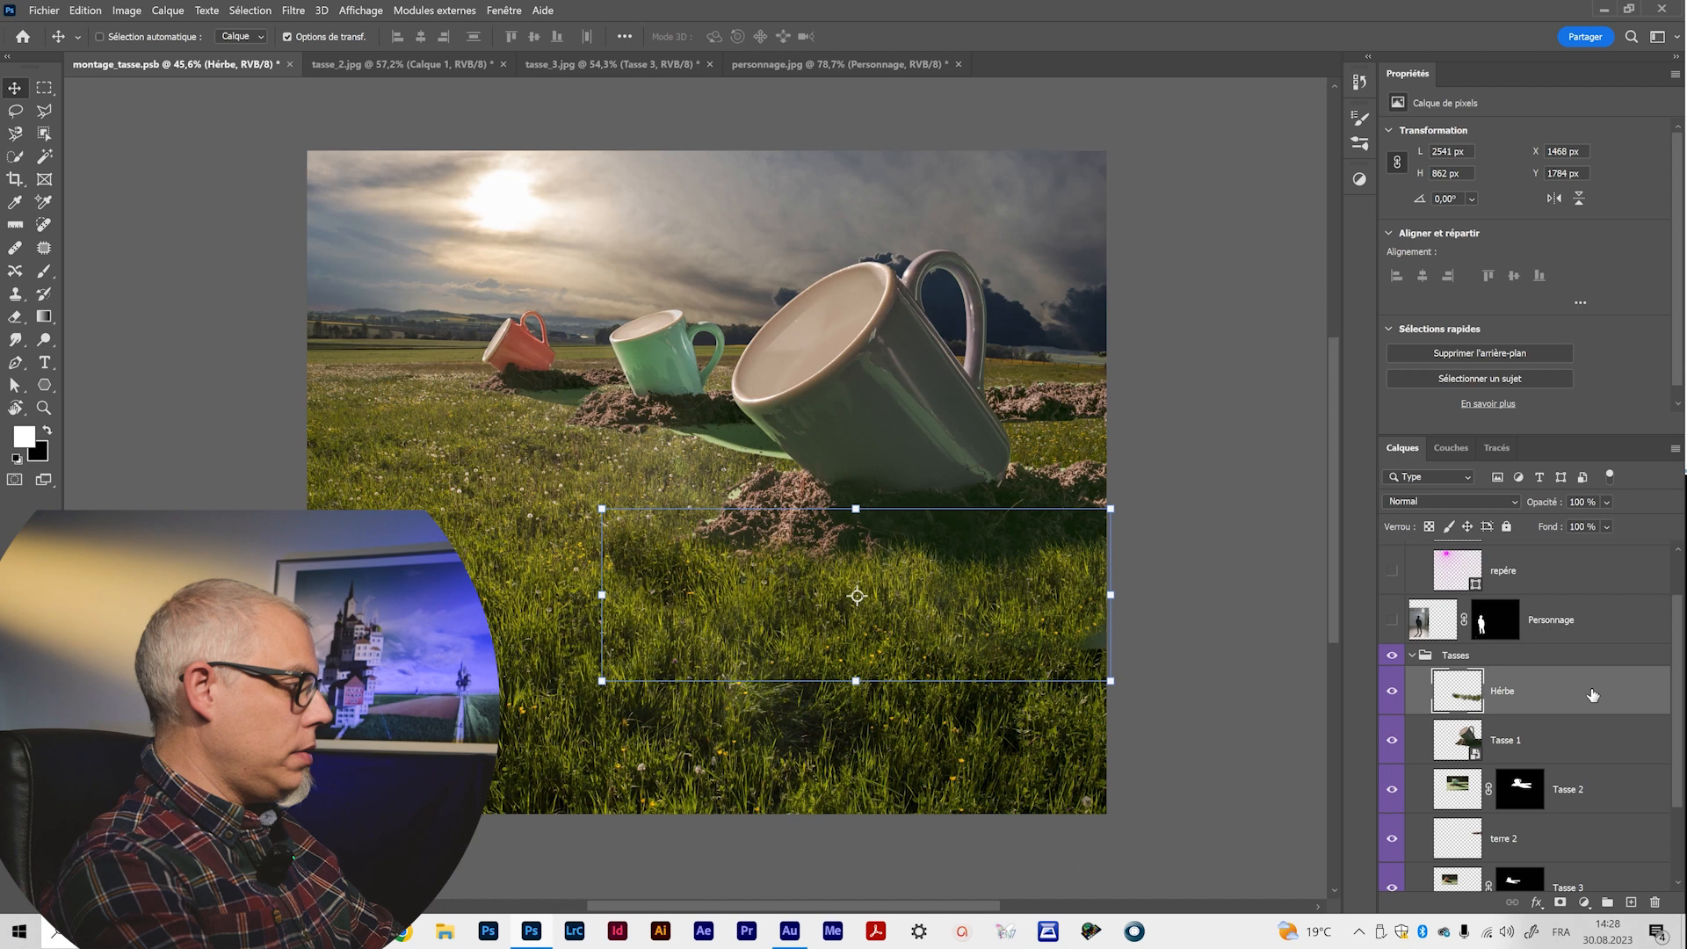
Create a new layer named herbe 2 directly above Tasse 2.
left_click_drag(1678, 744, 1678, 843)
left_click(1621, 682)
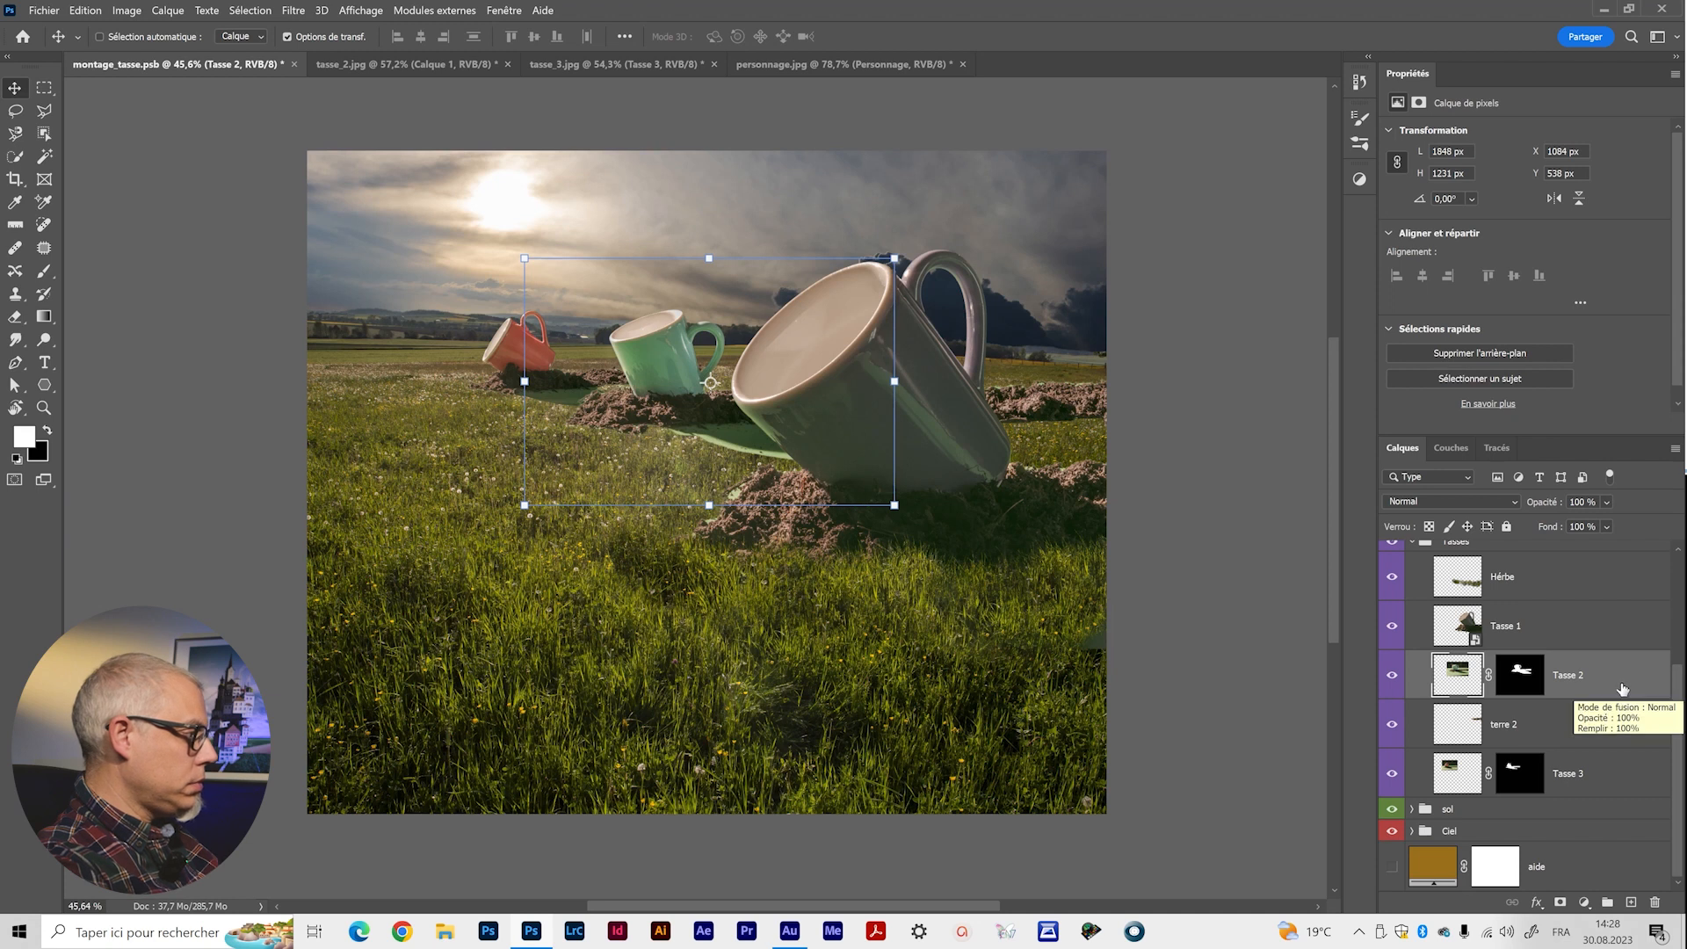
left_click(1630, 901)
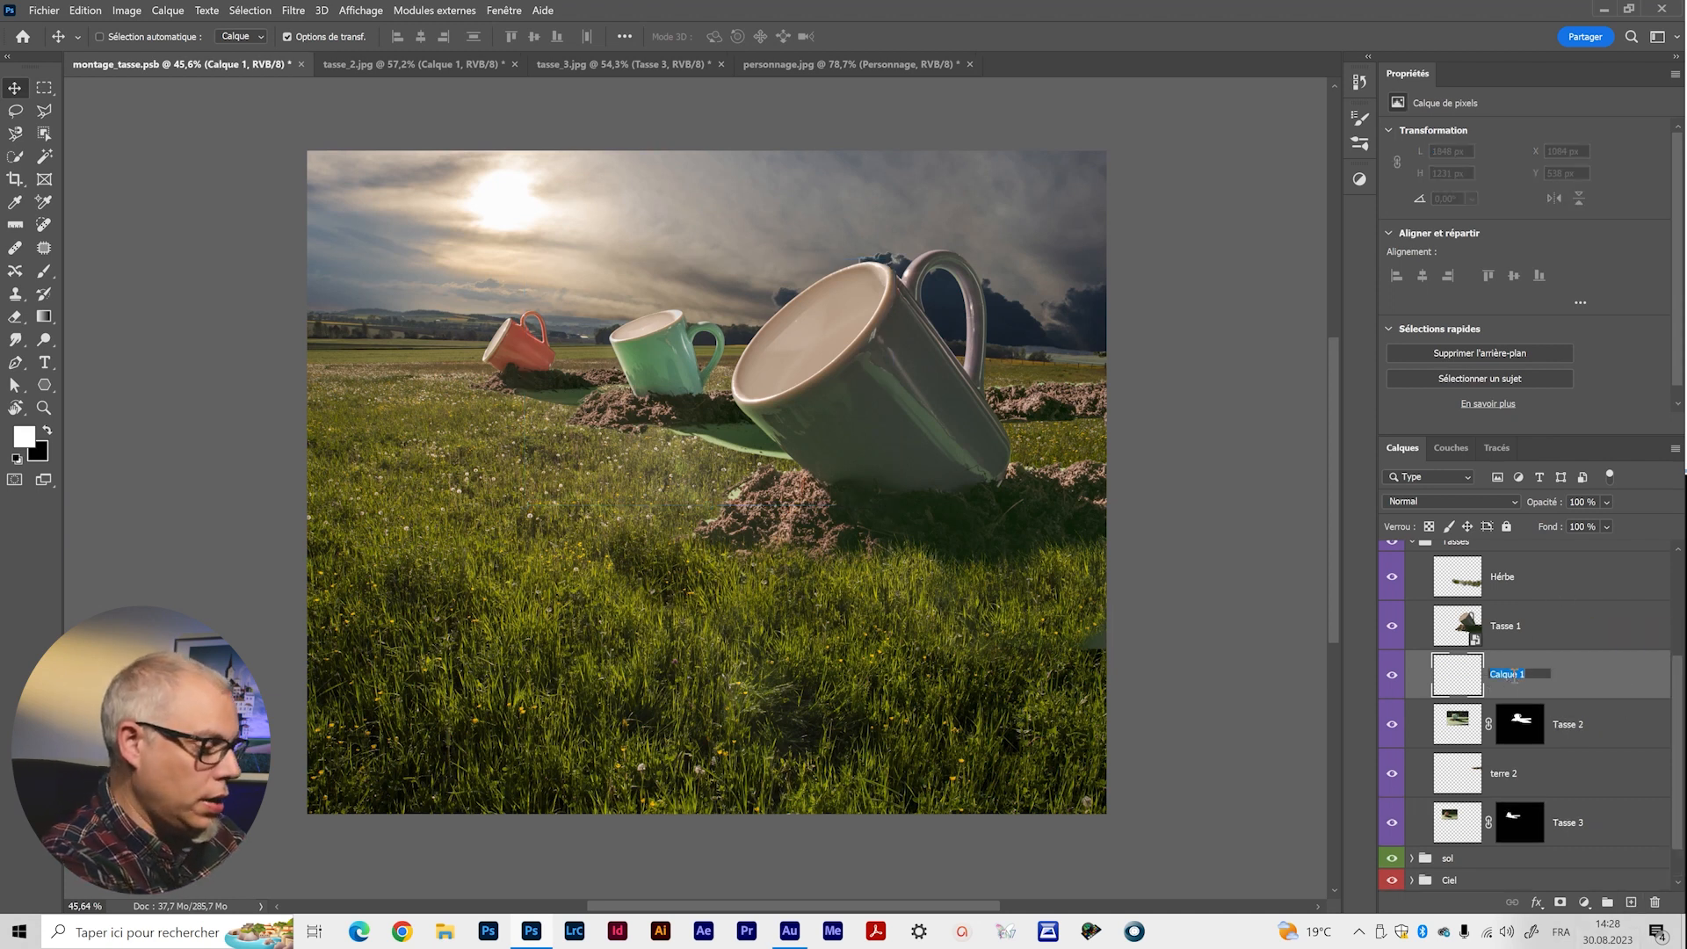
type("her")
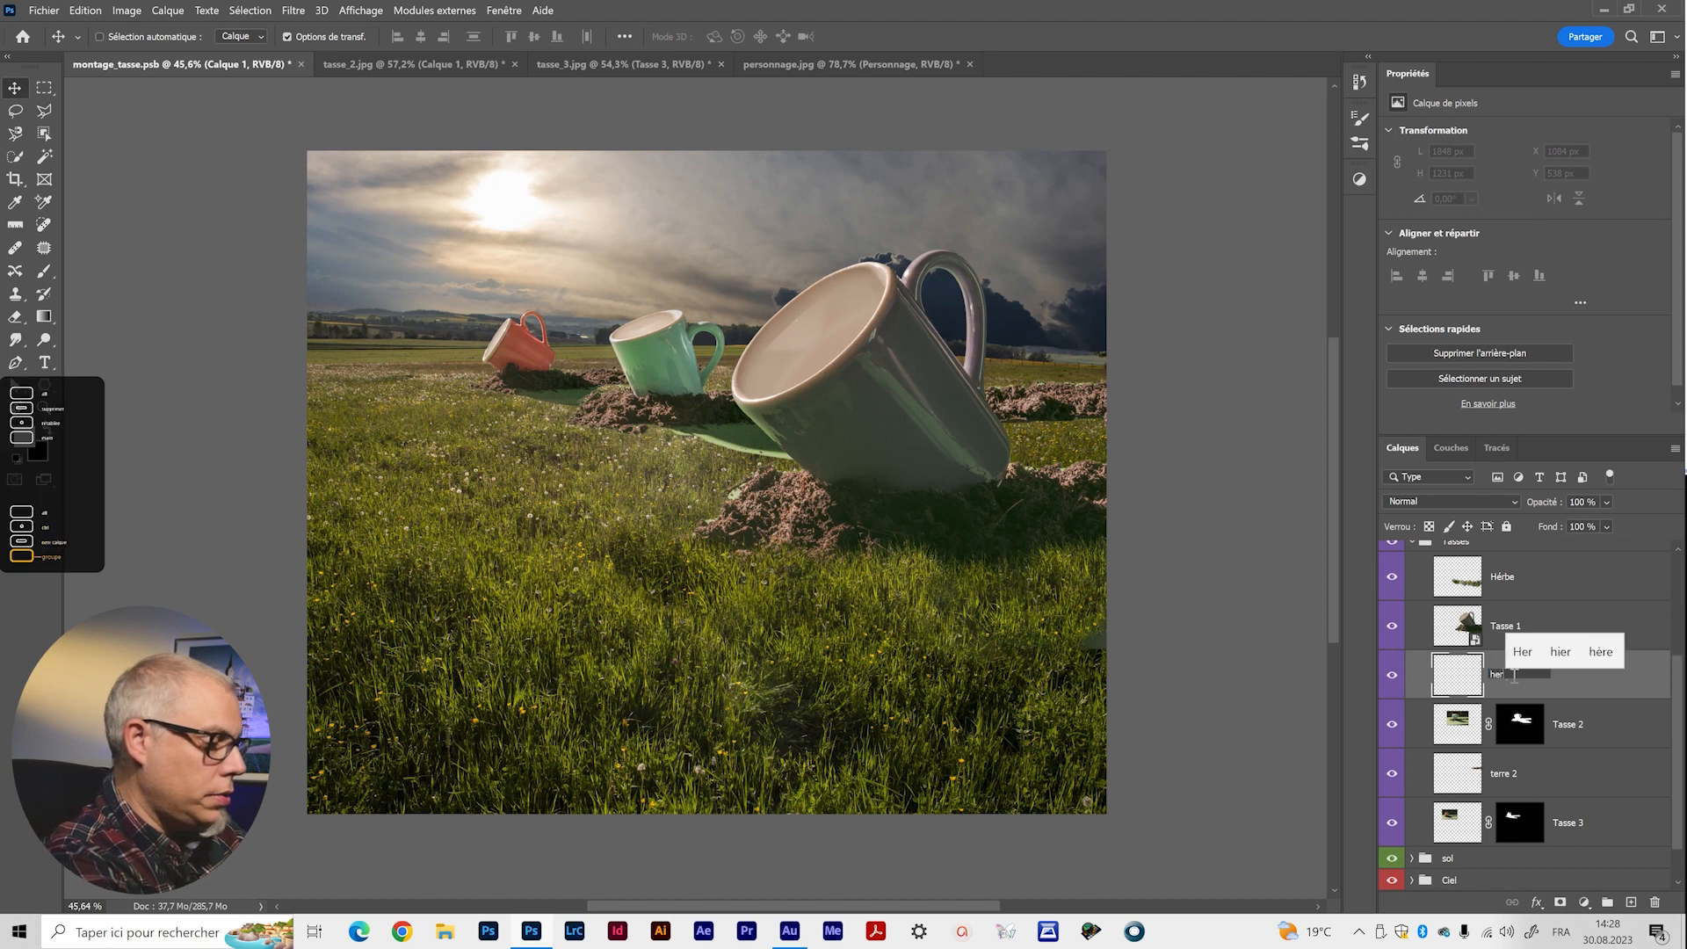
type("be 2")
key("Return")
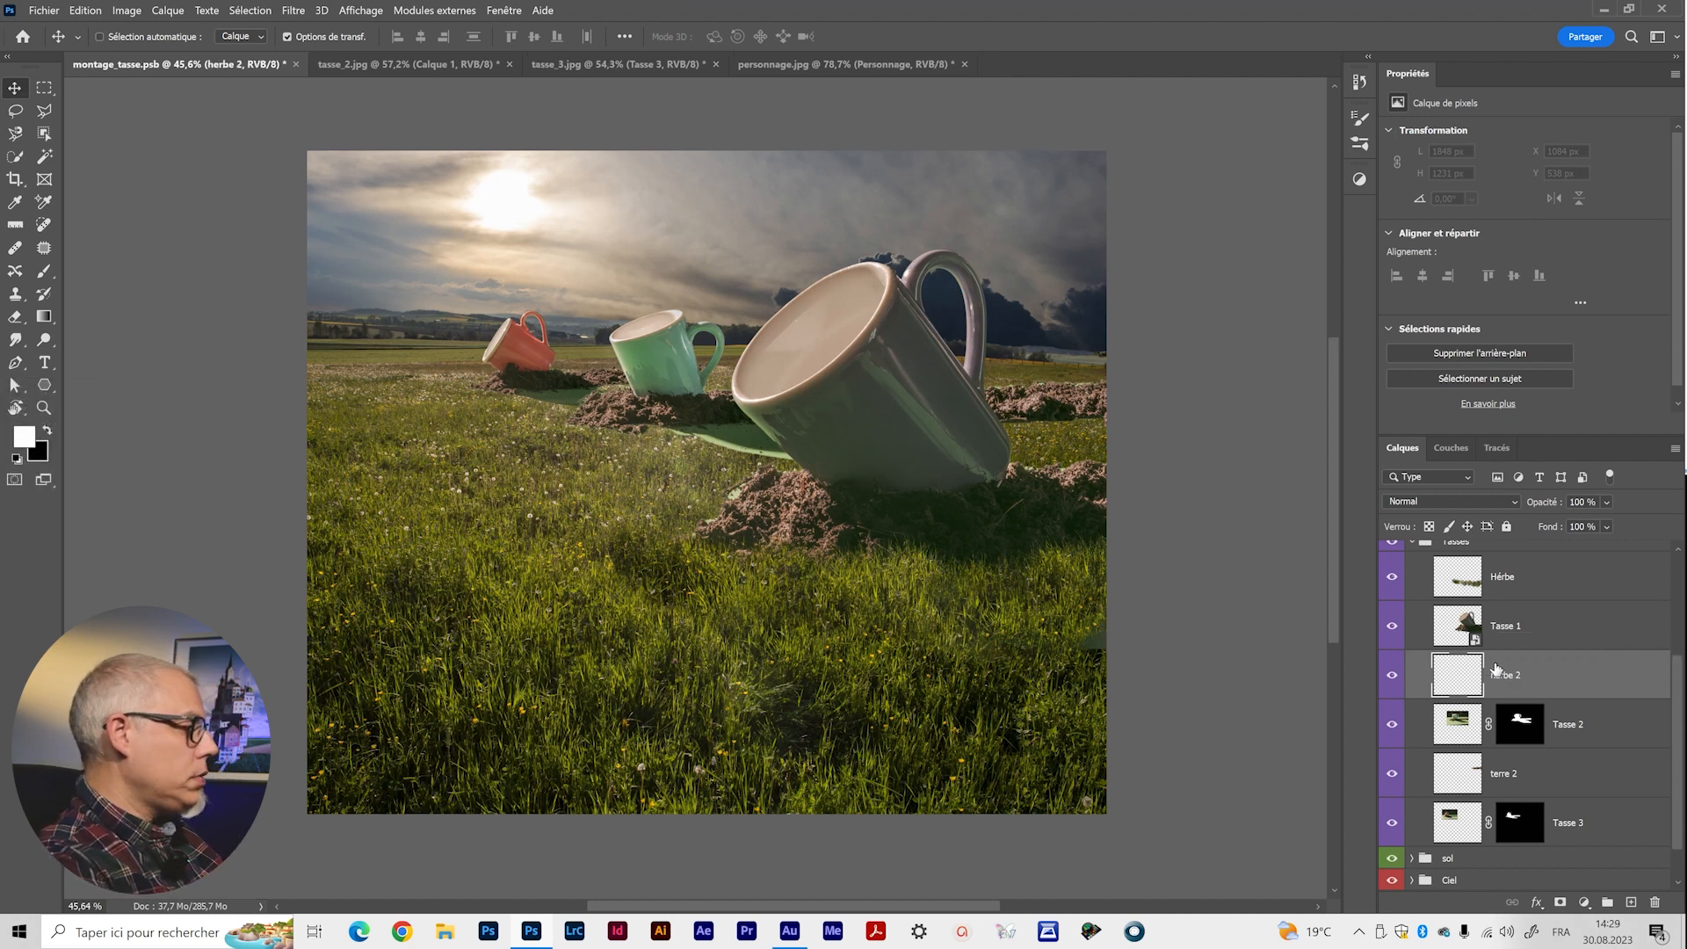
Clone grass with a smaller grass-shaped Clone Stamp on herbe 2 over the saucer and lower mound edge of the green cup.
scroll(628, 405, "up", 5)
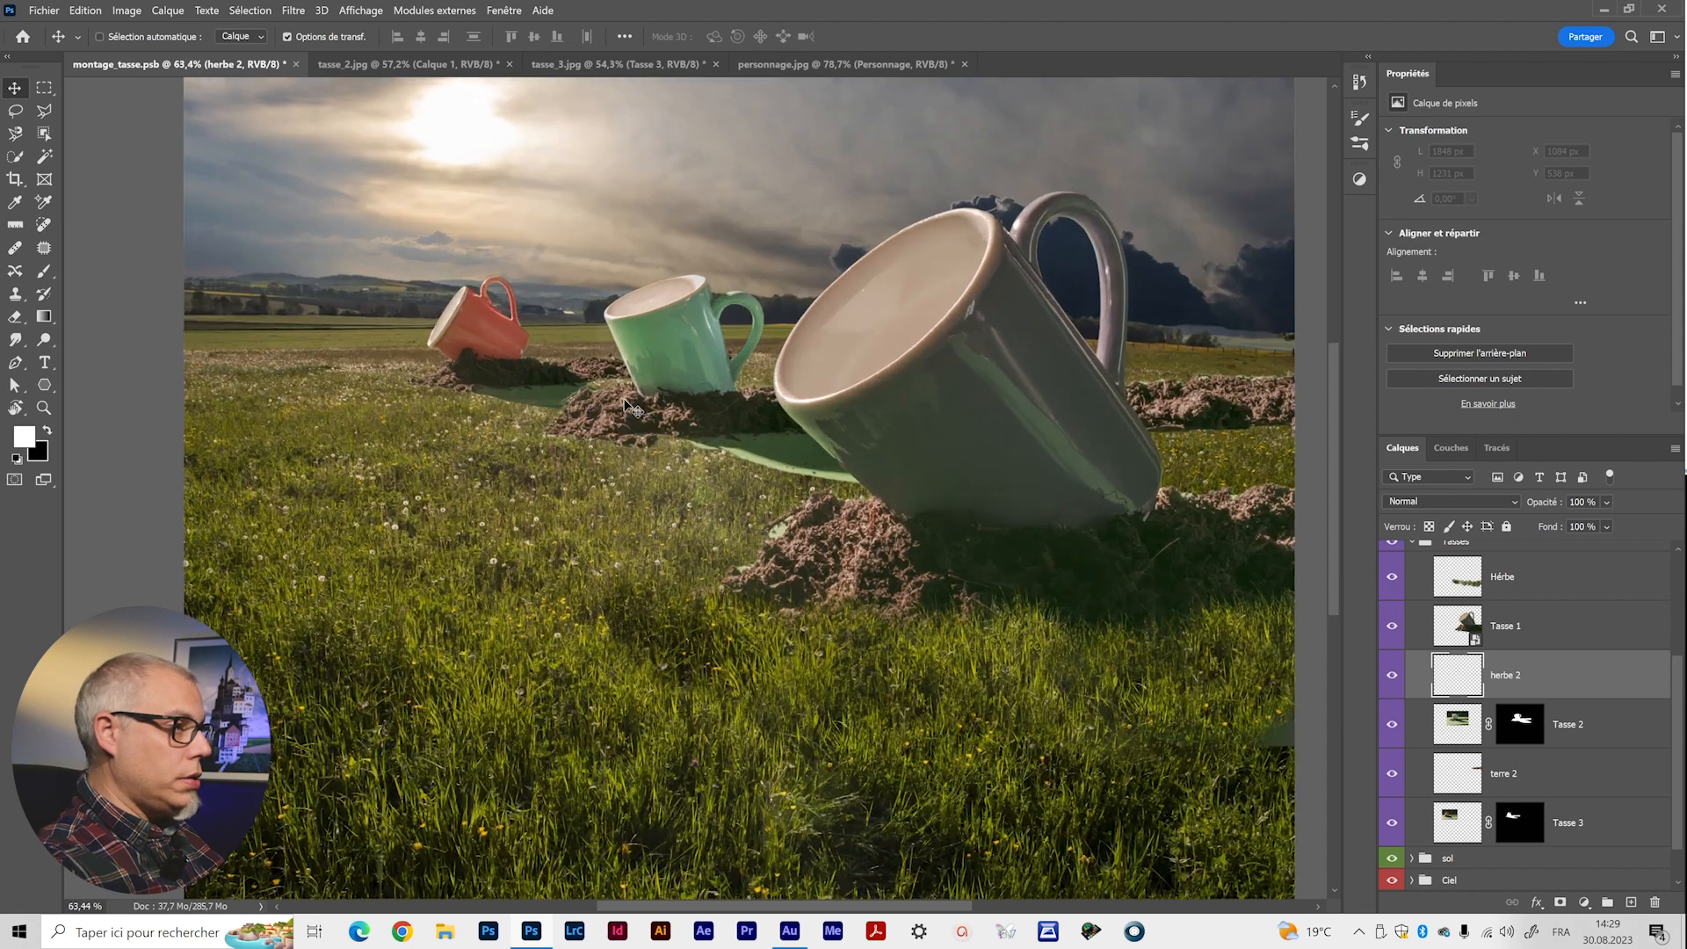
key("s")
left_click_drag(594, 562, 452, 559)
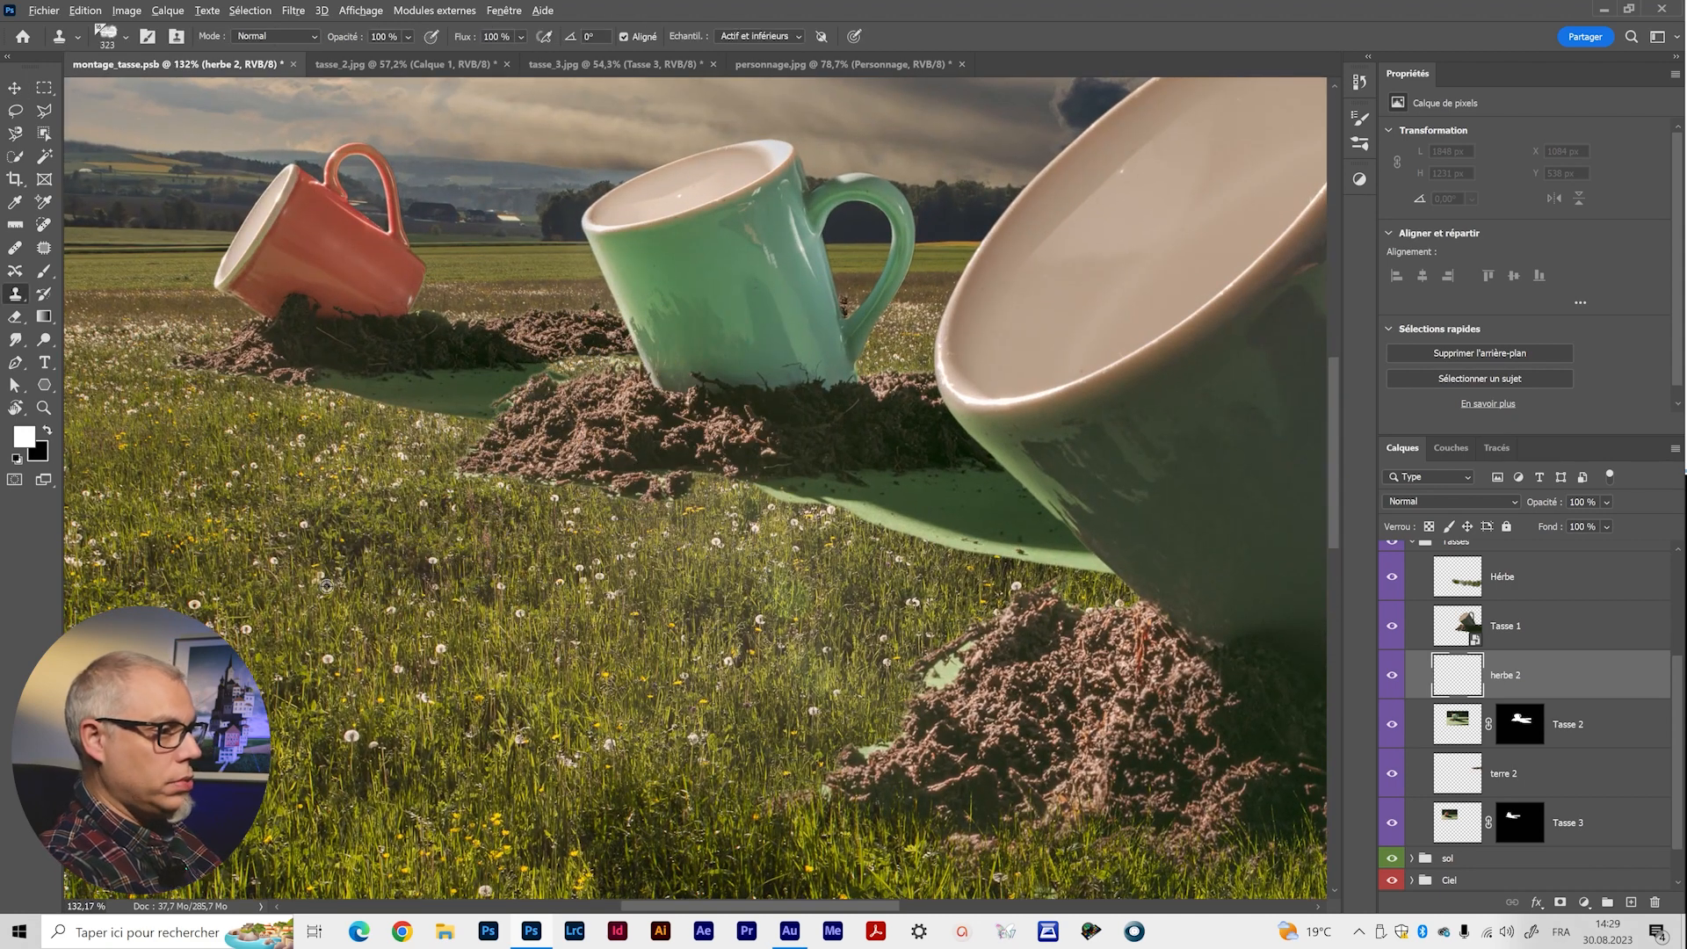
left_click(623, 507)
left_click(545, 496)
left_click_drag(743, 549, 703, 546)
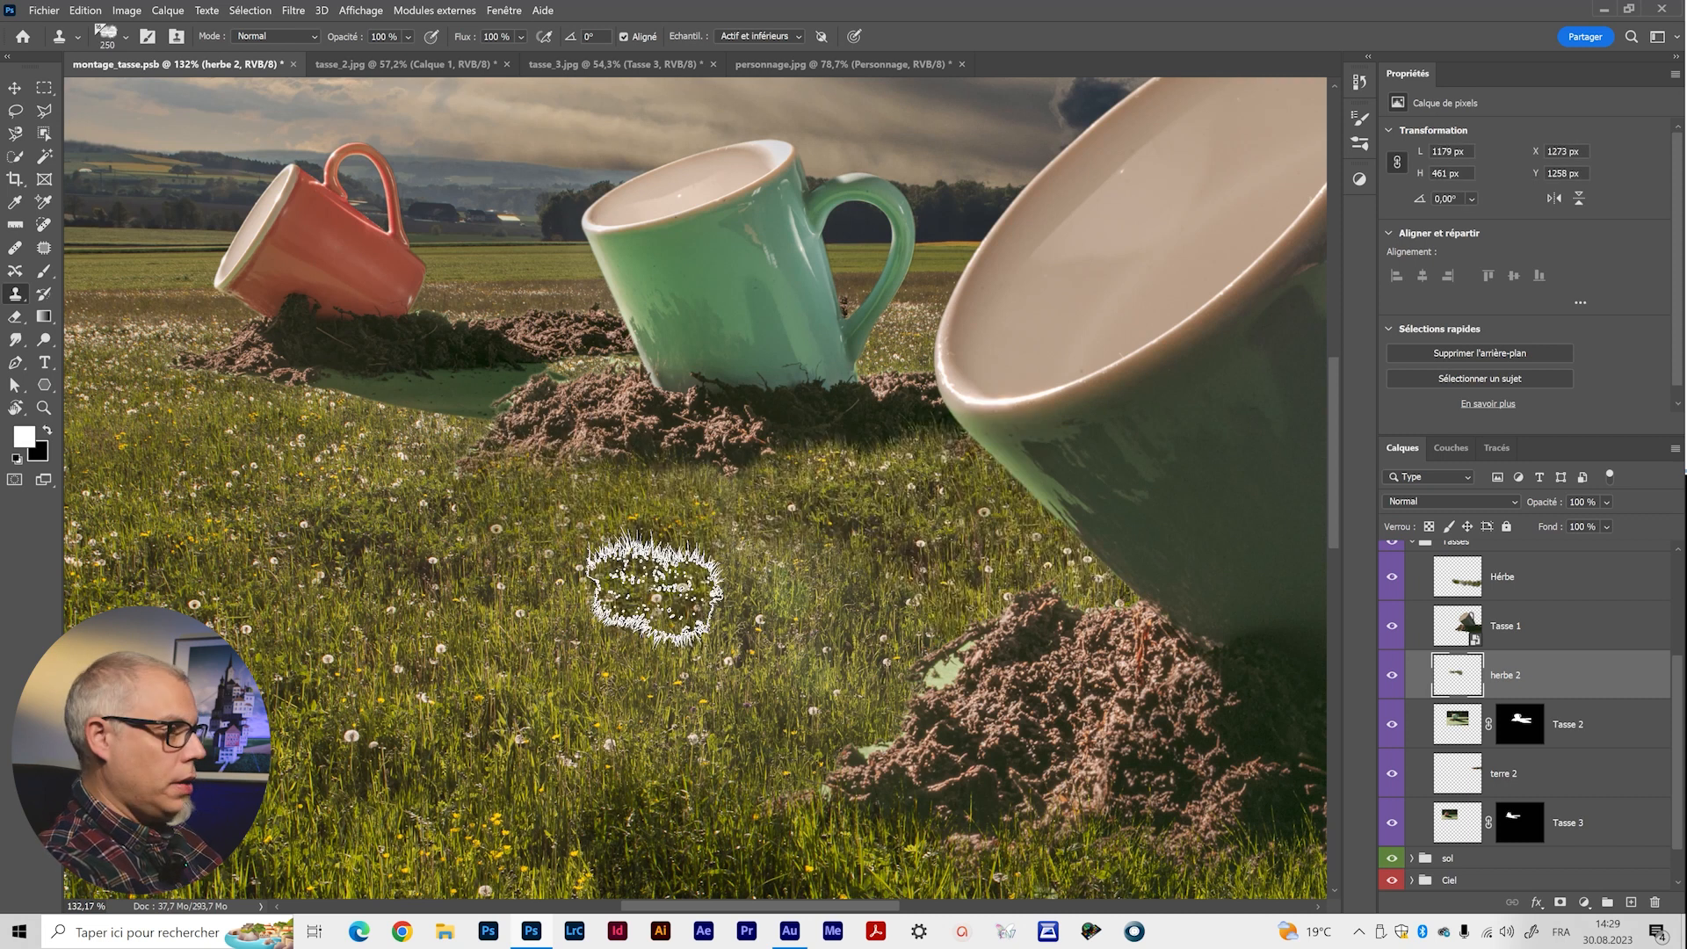
left_click_drag(342, 534, 563, 597)
left_click_drag(549, 480, 473, 488)
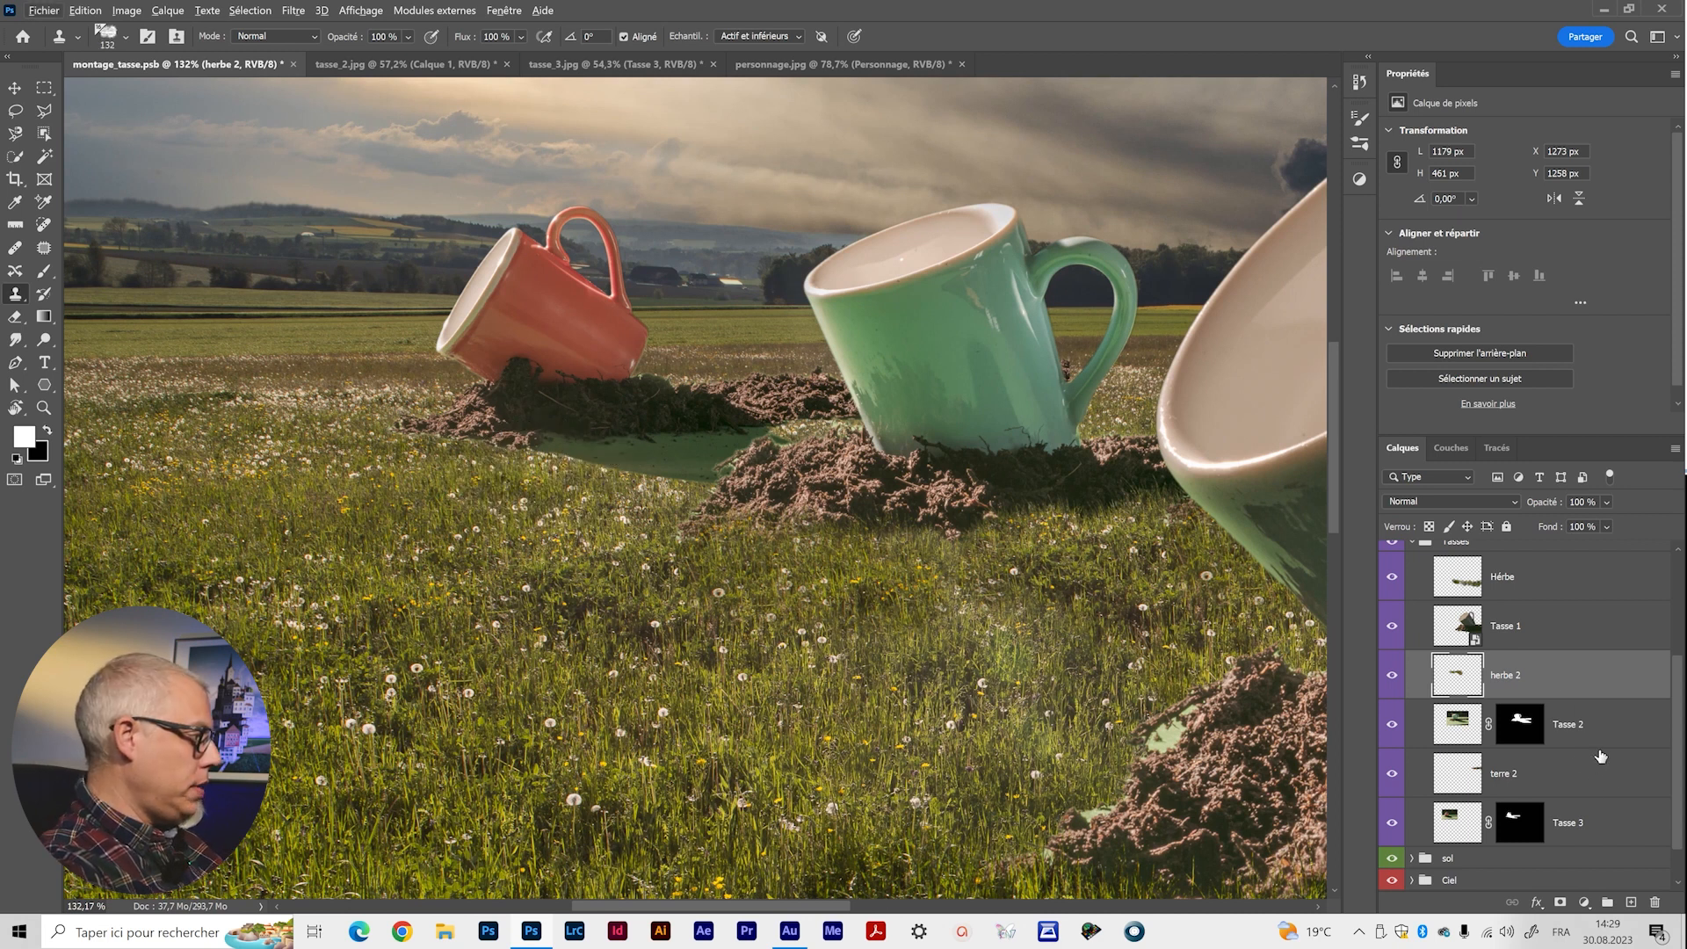
Create a new layer named herbe 3 directly above Tasse 3.
left_click(1614, 826)
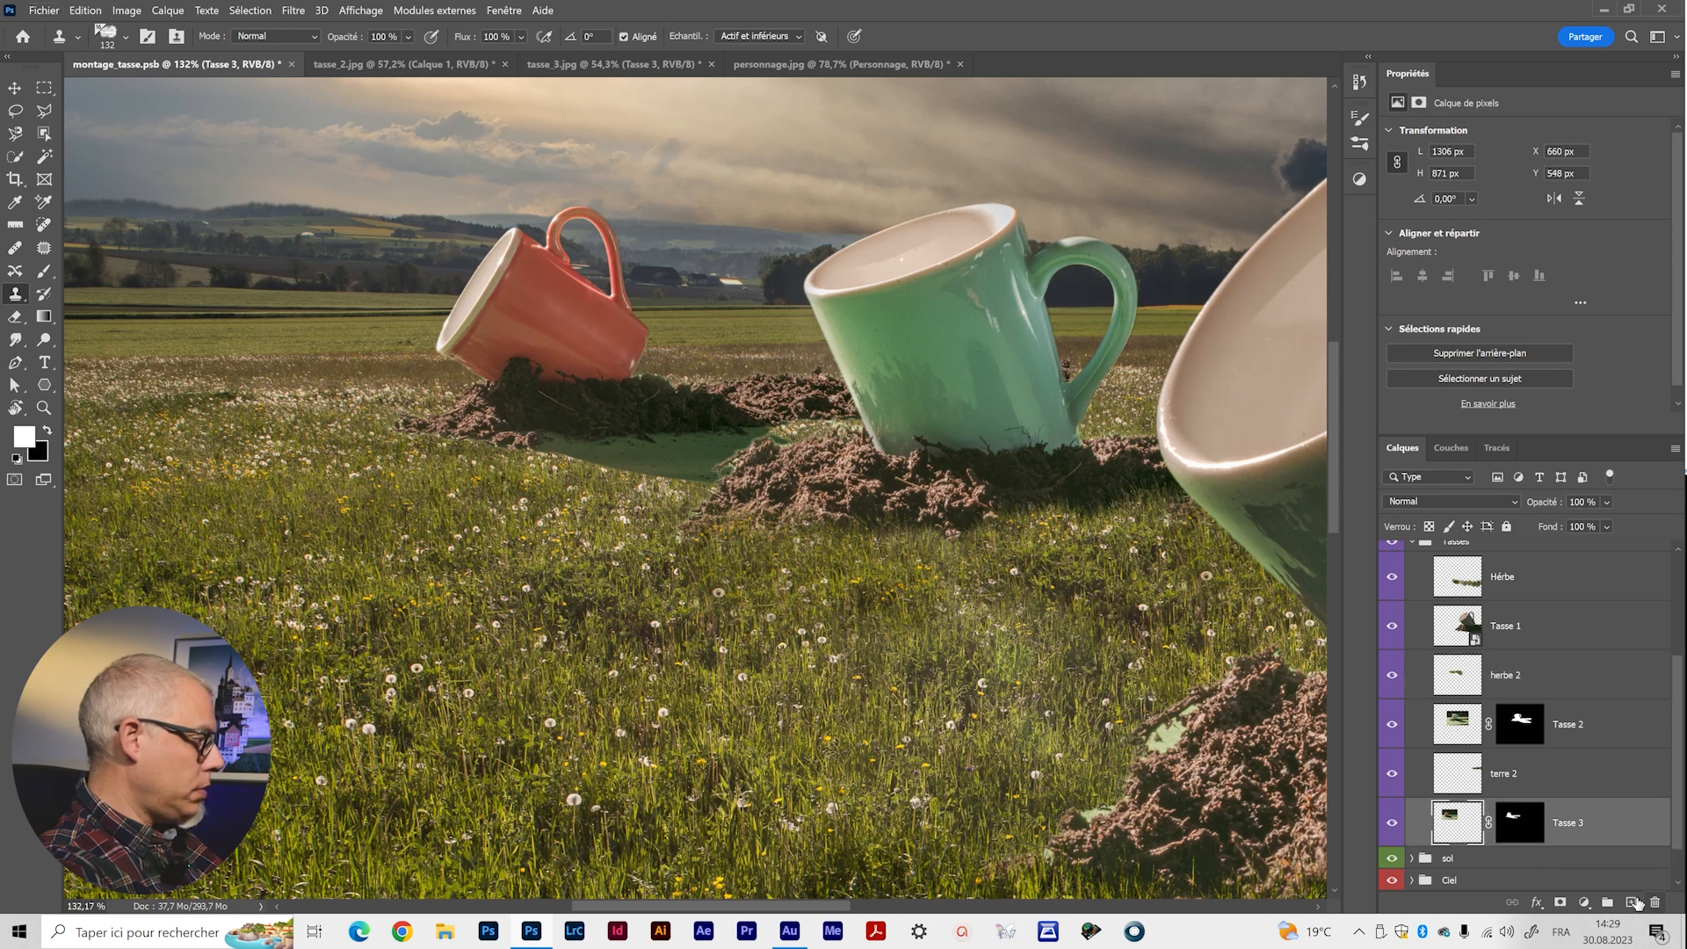
left_click(1631, 902)
double_click(1506, 824)
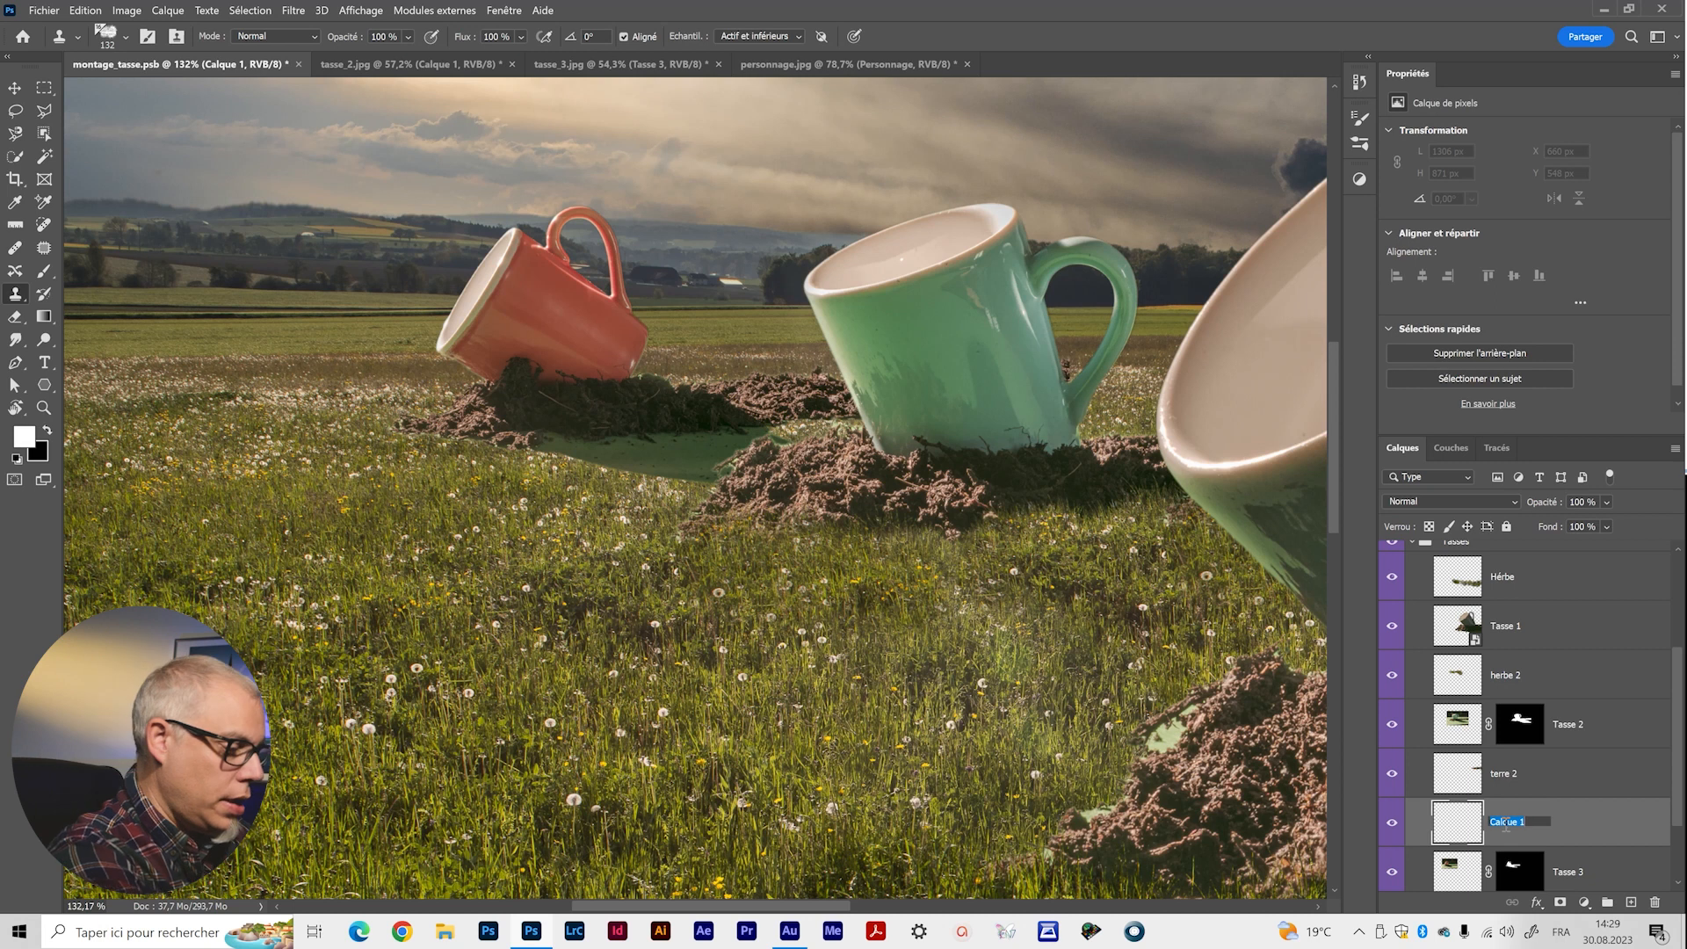
type("herbe 3")
key("Return")
Clone meadow grass with the Clone Stamp on herbe 3 over the green saucer and lower mound edge of the red cup.
left_click(289, 454, "alt")
left_click(474, 452)
left_click(431, 449)
left_click(525, 453)
mouse_move(570, 434)
left_mouse_down()
mouse_move(671, 467)
mouse_move(651, 451)
mouse_move(742, 444)
mouse_move(802, 414)
mouse_move(809, 444)
mouse_move(840, 431)
mouse_move(746, 445)
left_mouse_up()
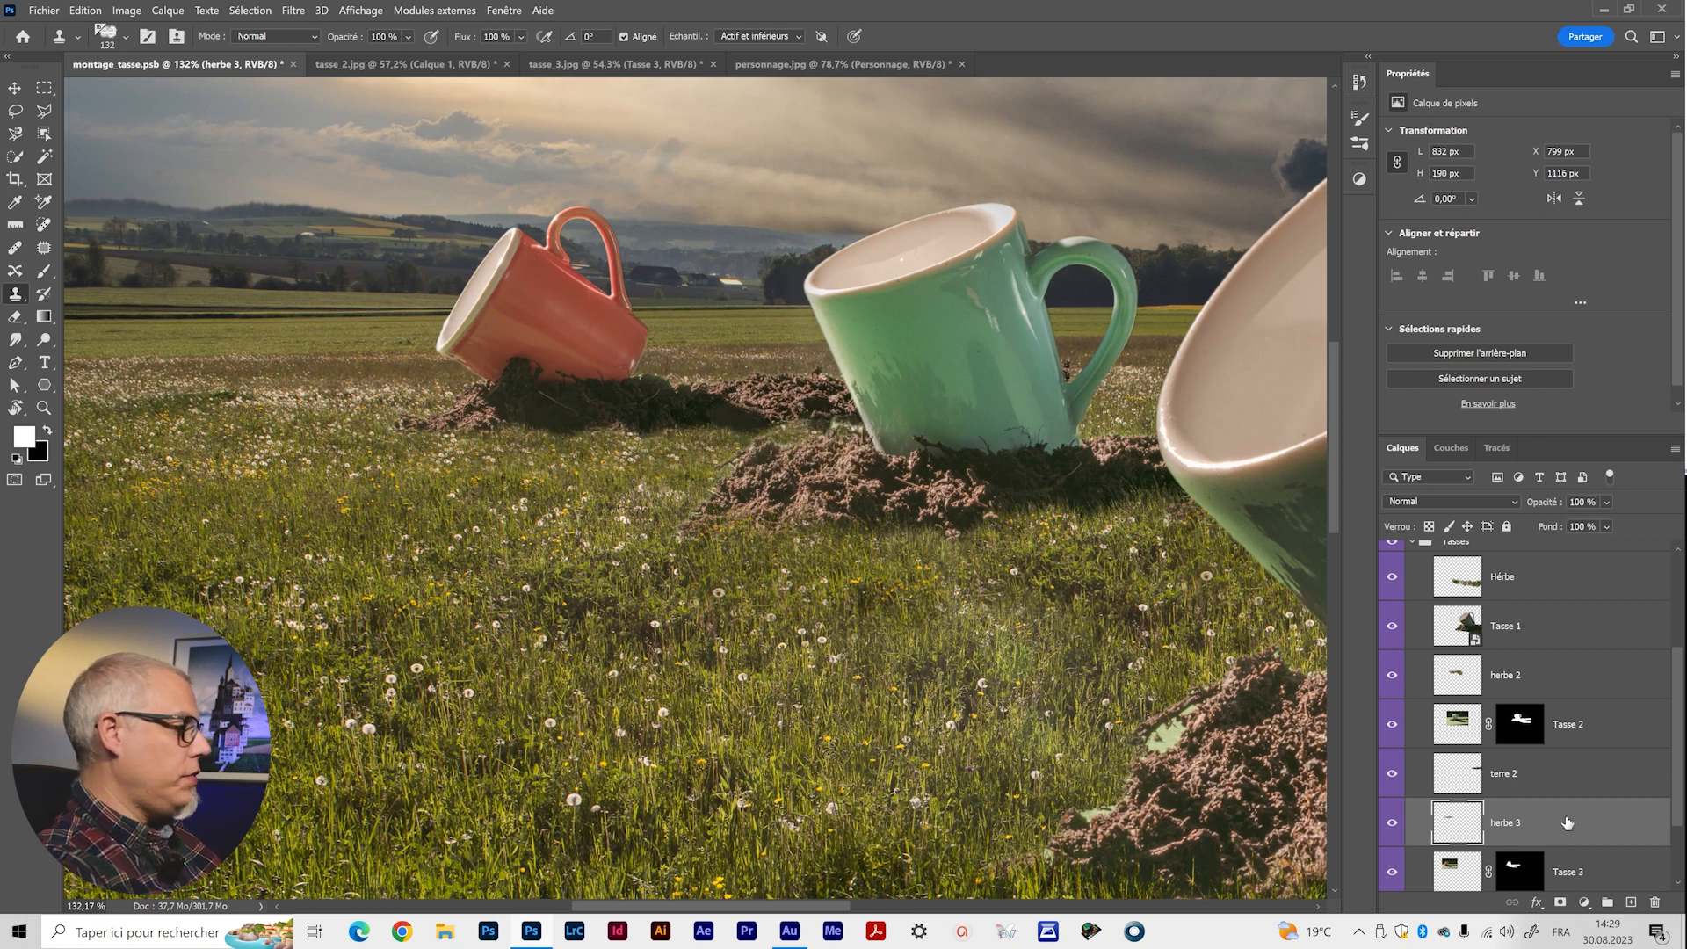
left_click_drag(894, 429, 933, 439)
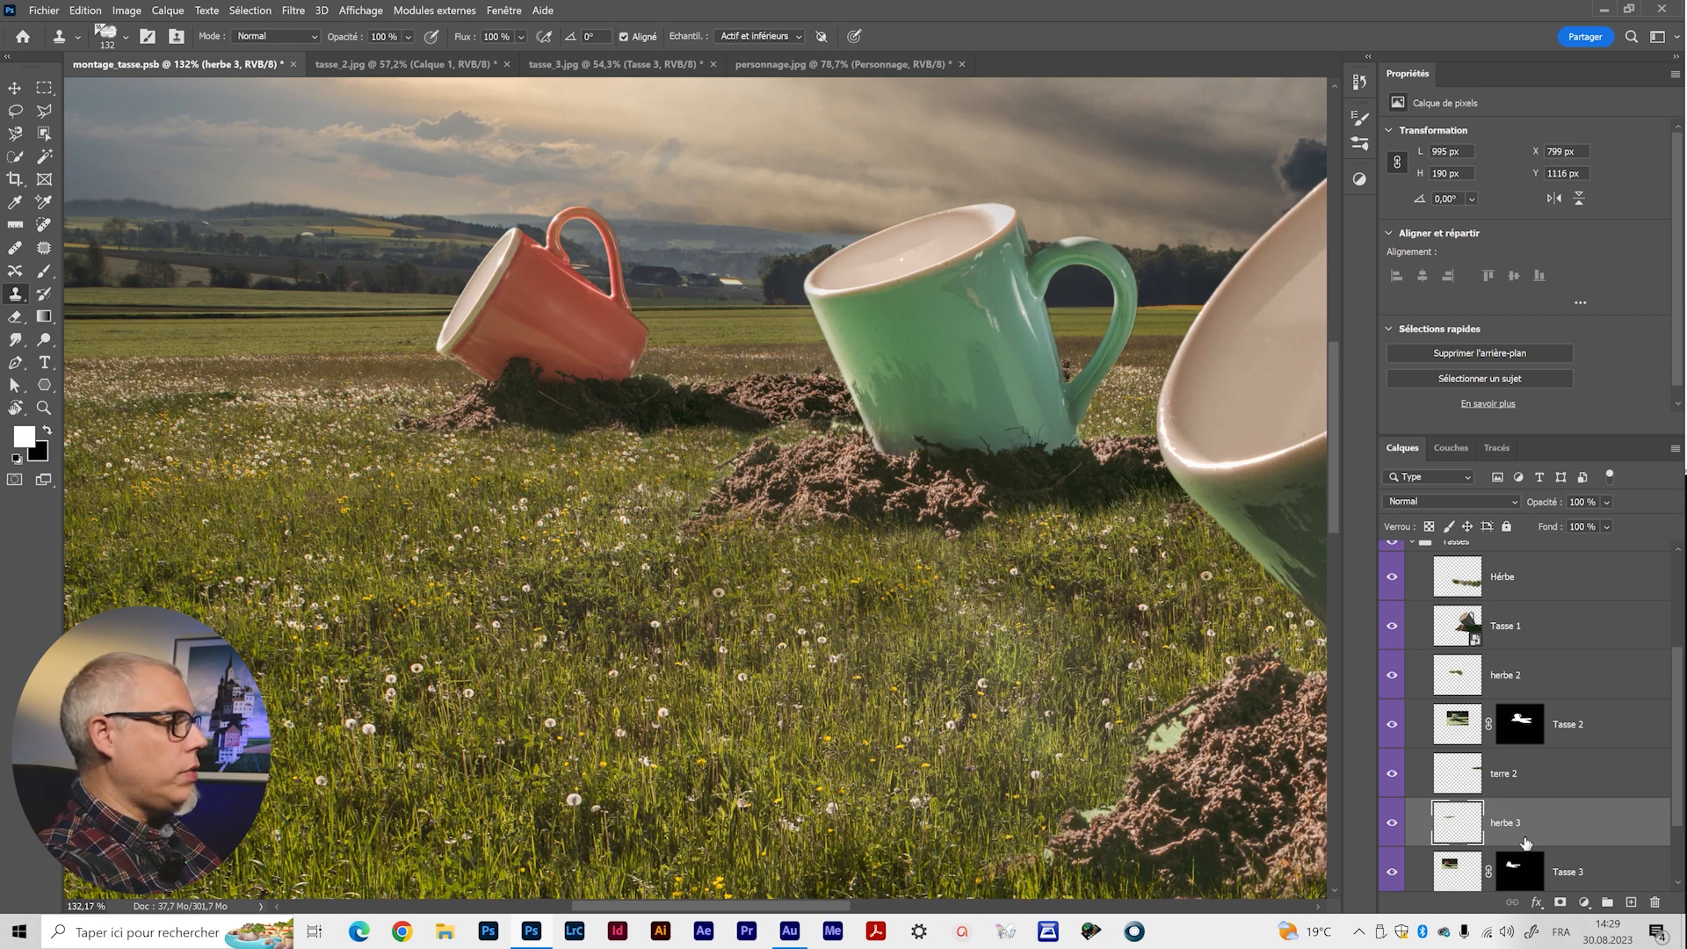
Collapse the Tasses group and make the Personnage layer visible in the montage.
key("z")
left_click_drag(664, 540, 575, 540)
left_click_drag(846, 773, 740, 560)
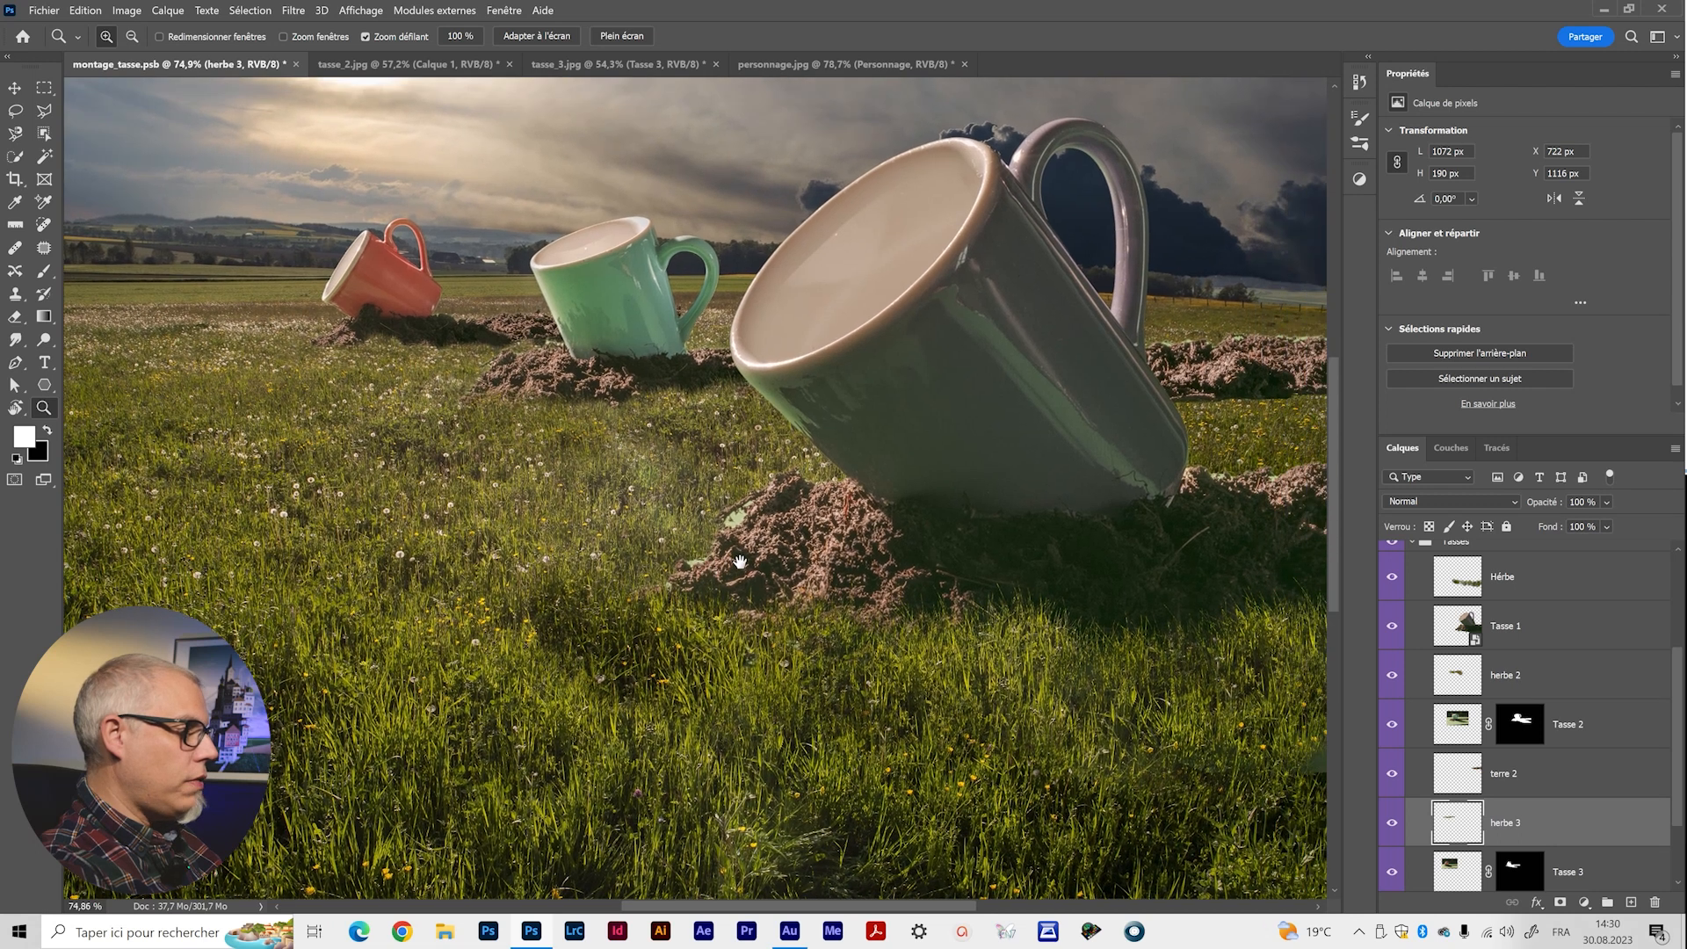
scroll(791, 602, "down", 3)
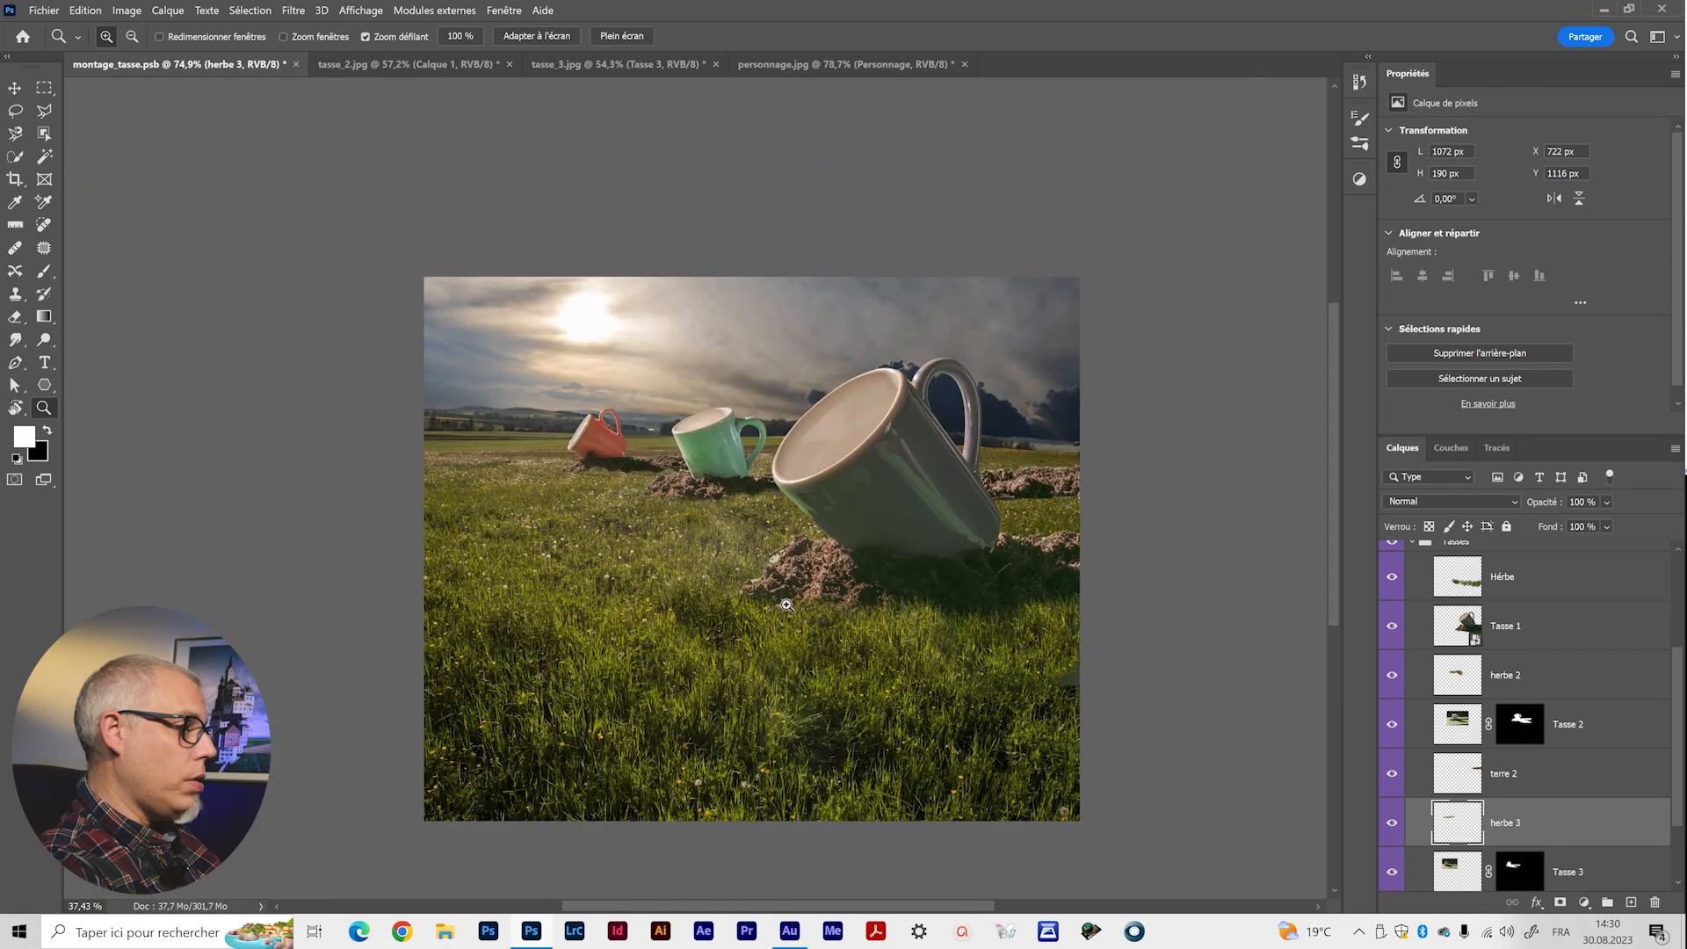
left_click_drag(802, 633, 825, 539)
scroll(699, 490, "up", 1)
scroll(698, 490, "up", 1)
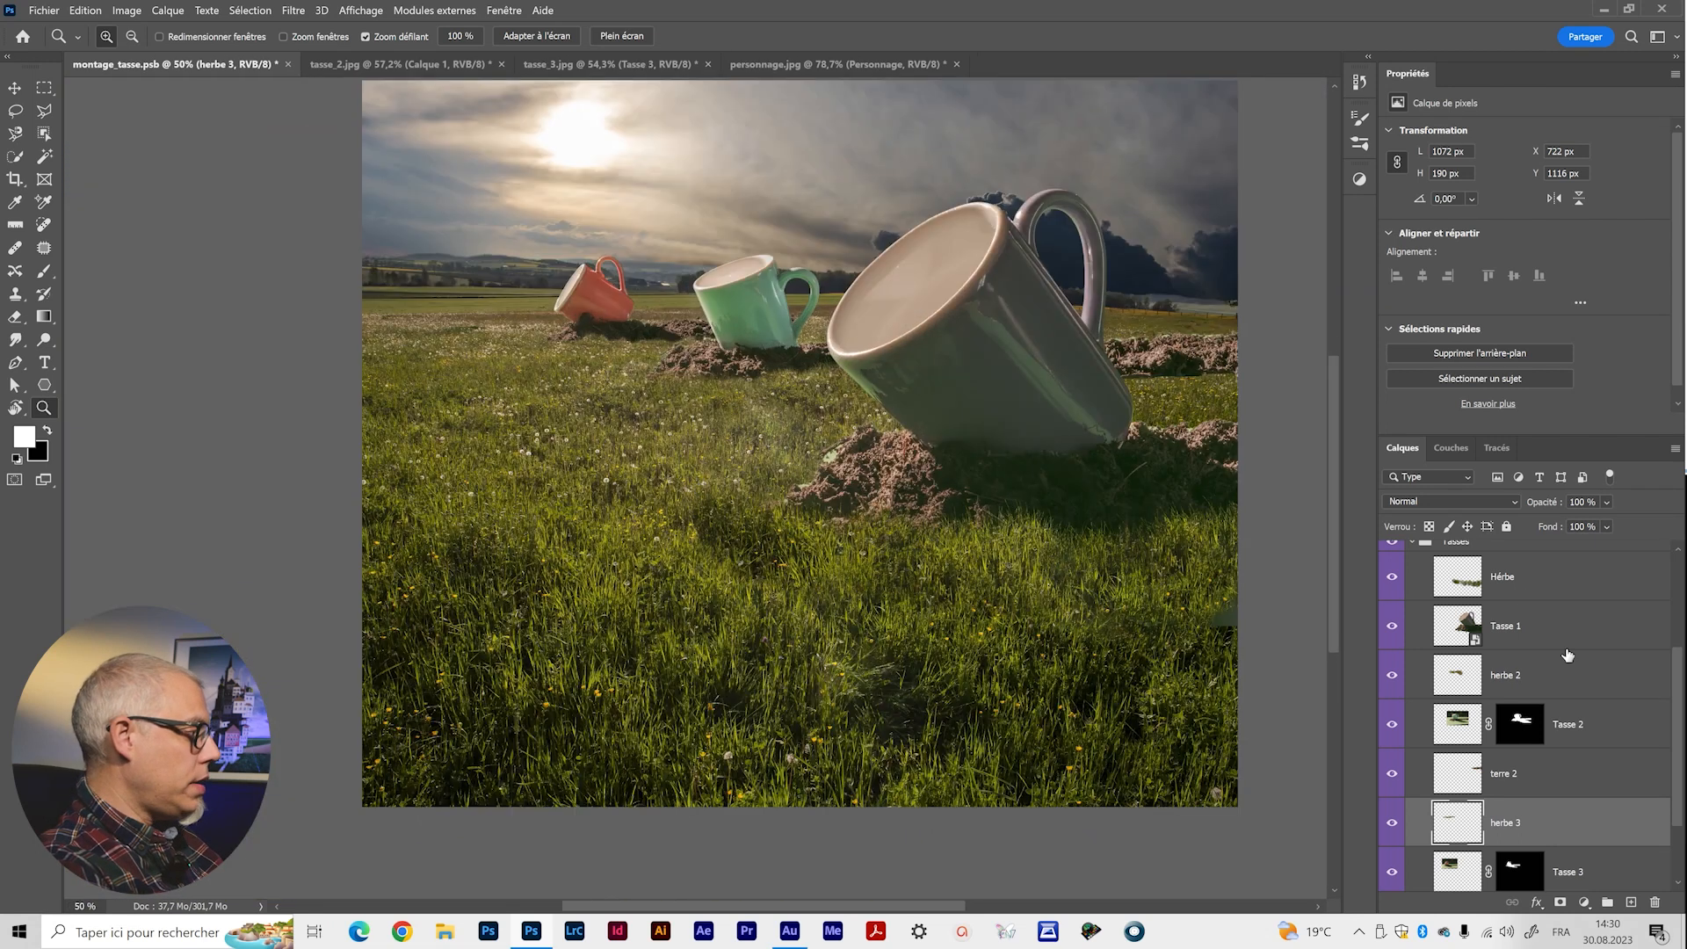
scroll(1567, 656, "up", 2)
left_click(1411, 606)
left_click(1393, 687)
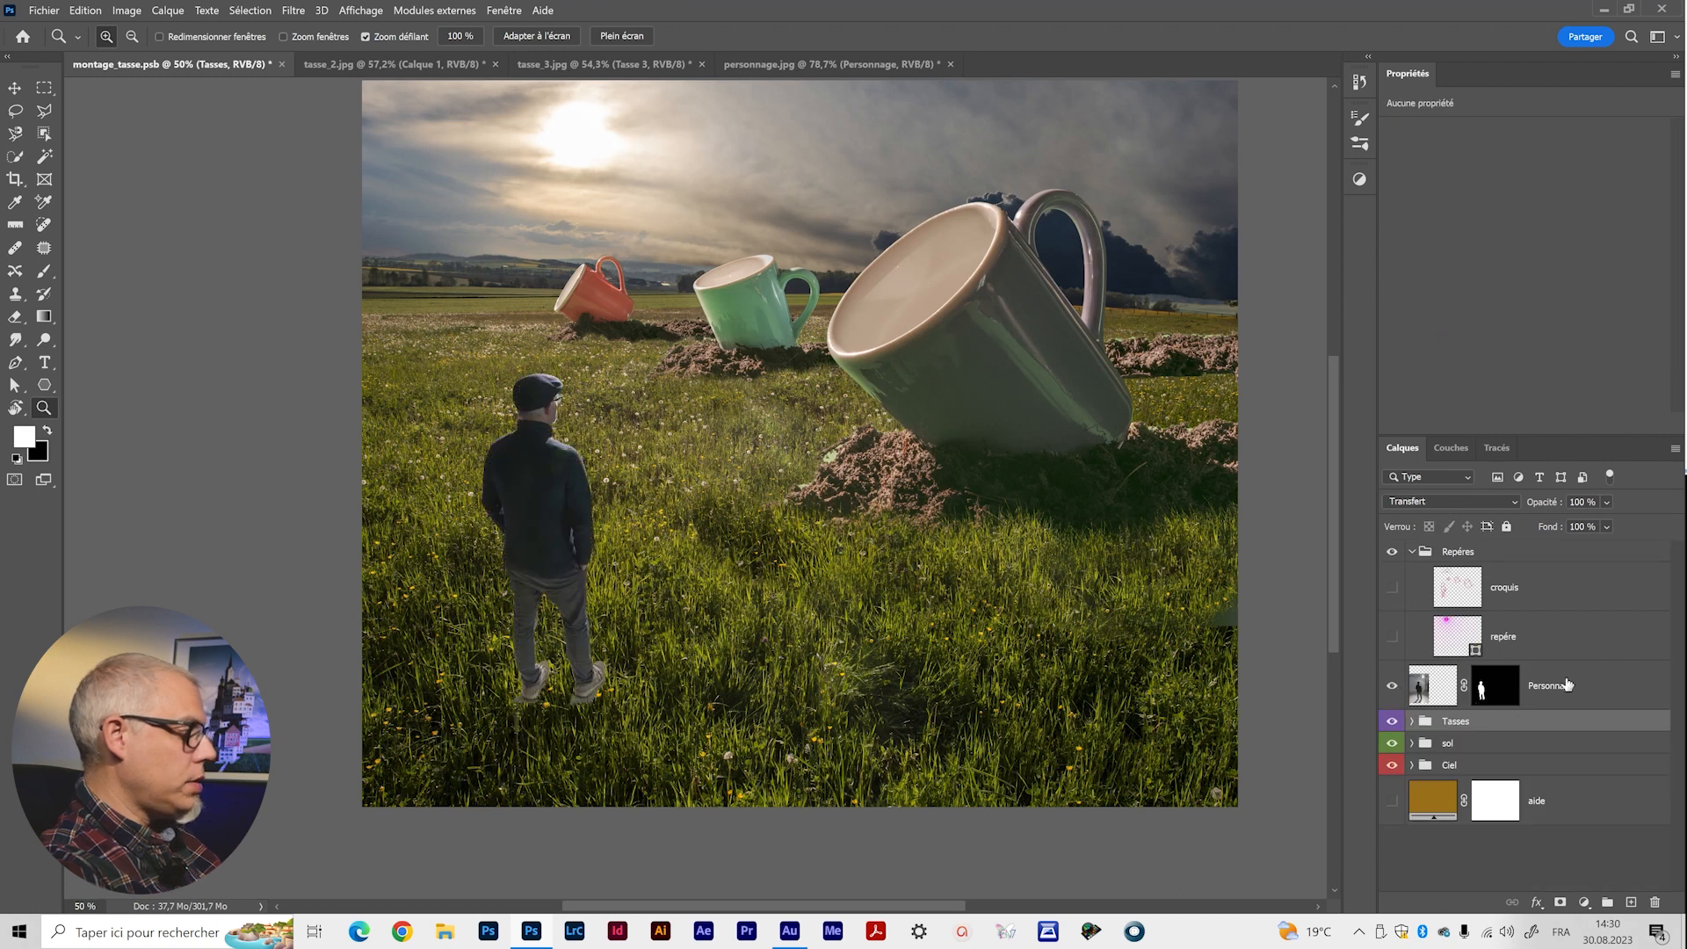
Create a new layer named herbes directly above the Personnage layer.
left_click(1630, 694)
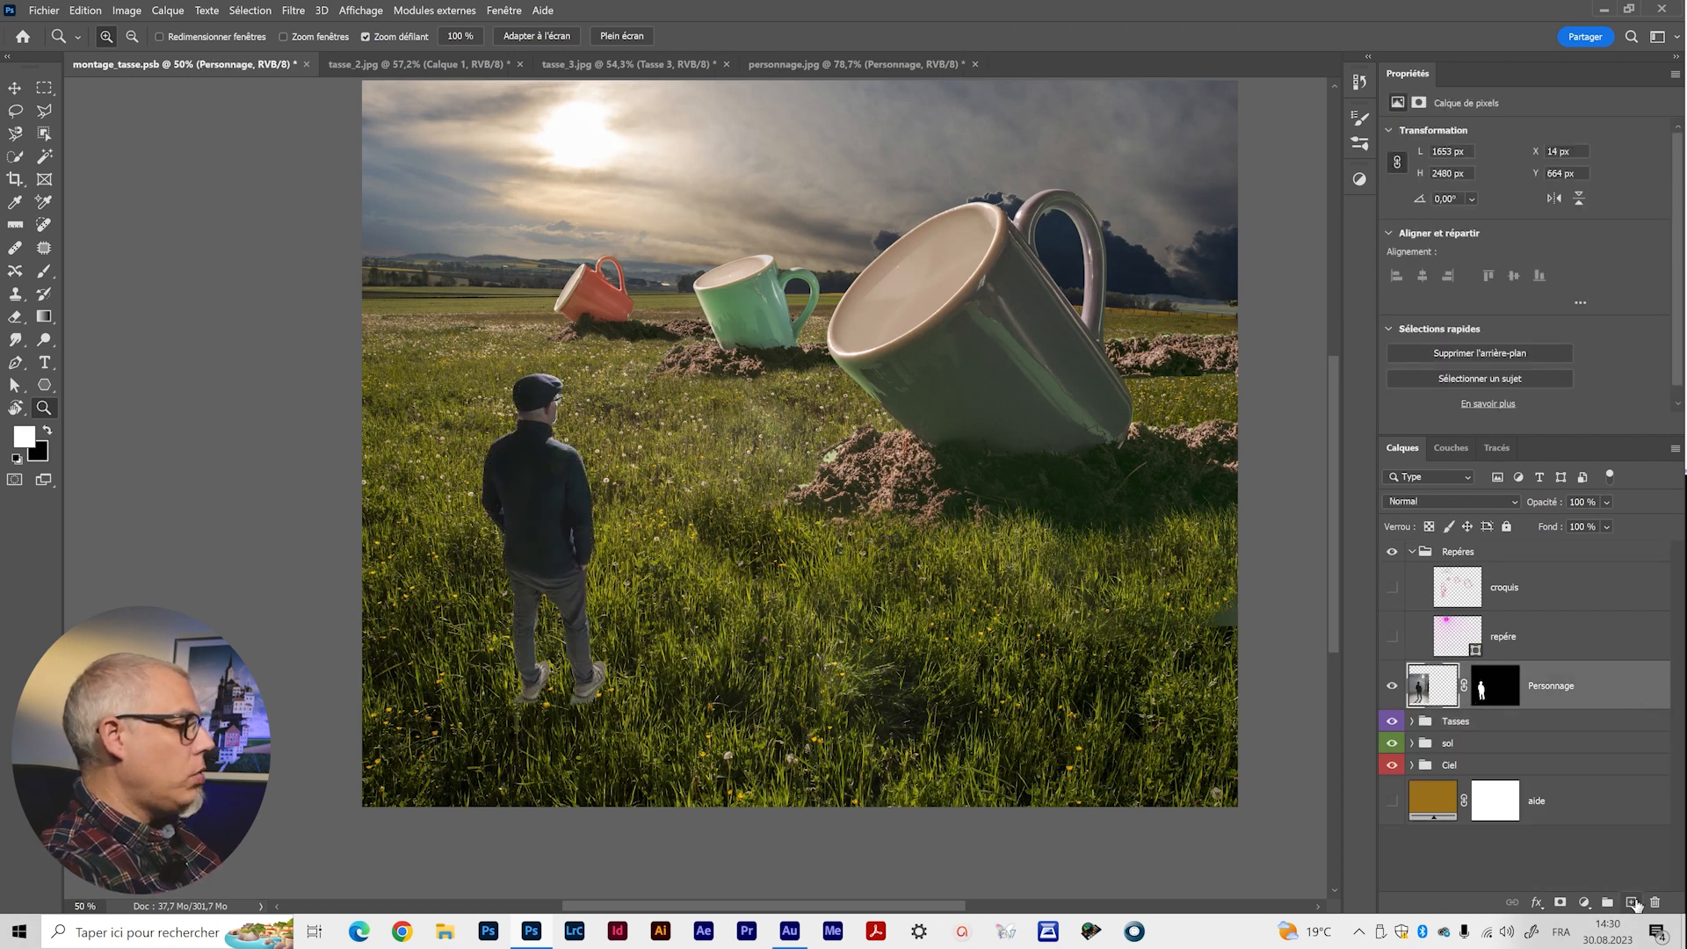
left_click(1632, 902)
double_click(1494, 687)
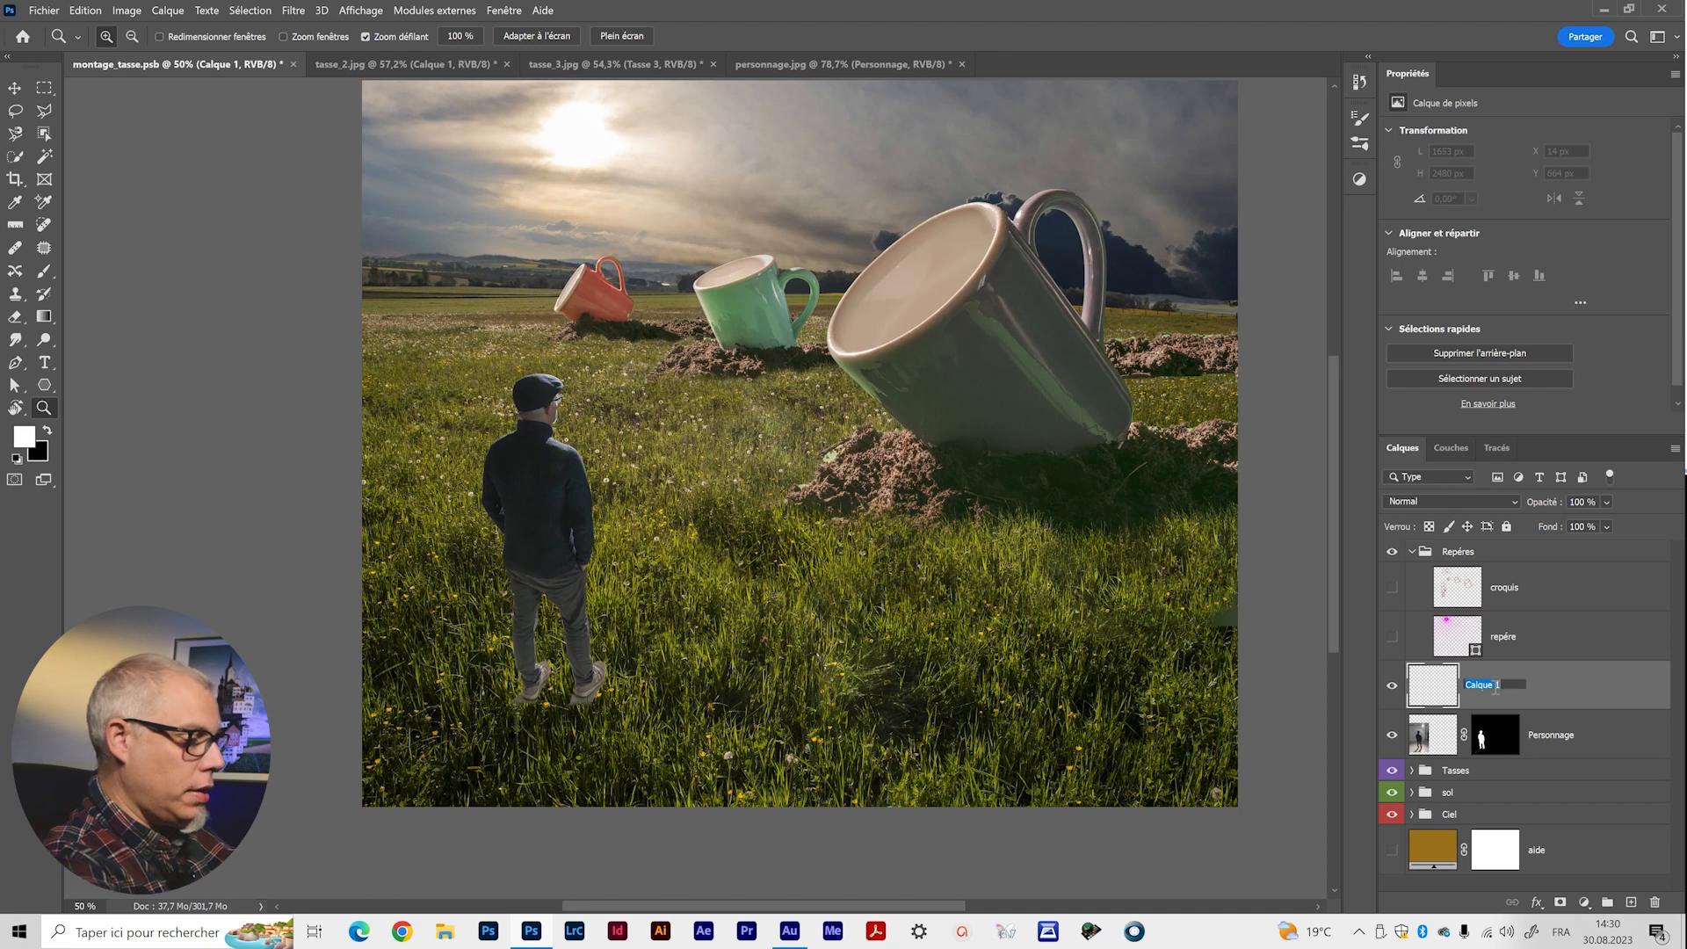
type("herbes")
key("Return")
Clone grass on the herbes layer over the man's shoes with the grass-shaped Clone Stamp enlarged to 636 px.
key("s")
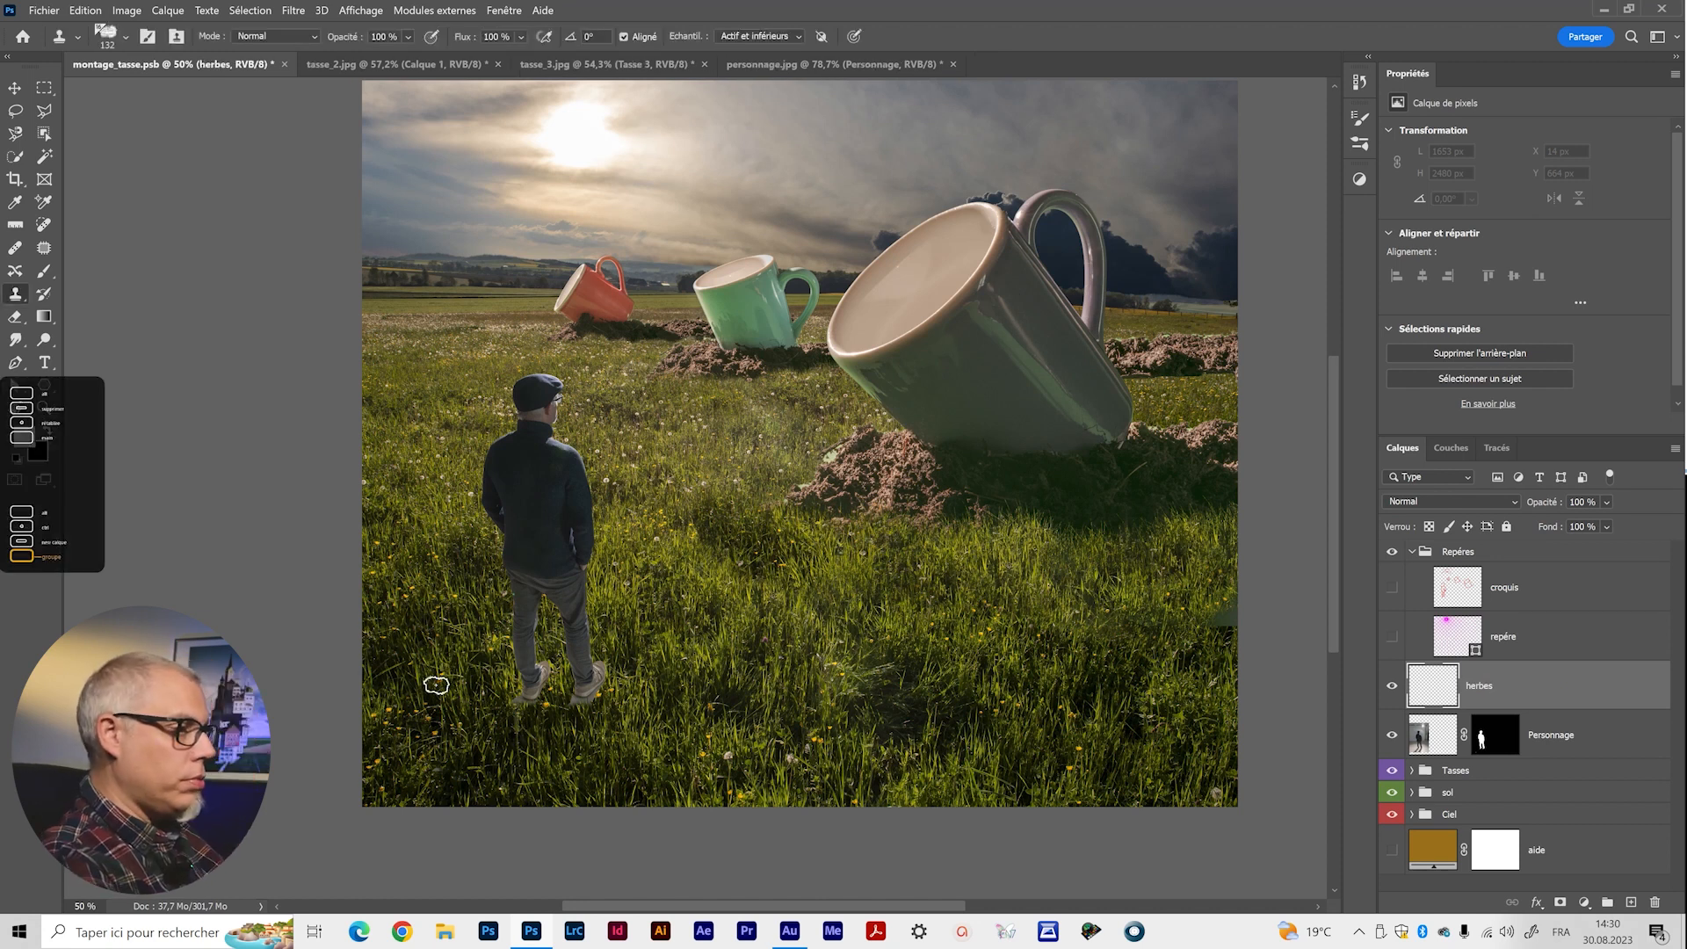
left_click_drag(645, 752, 678, 755)
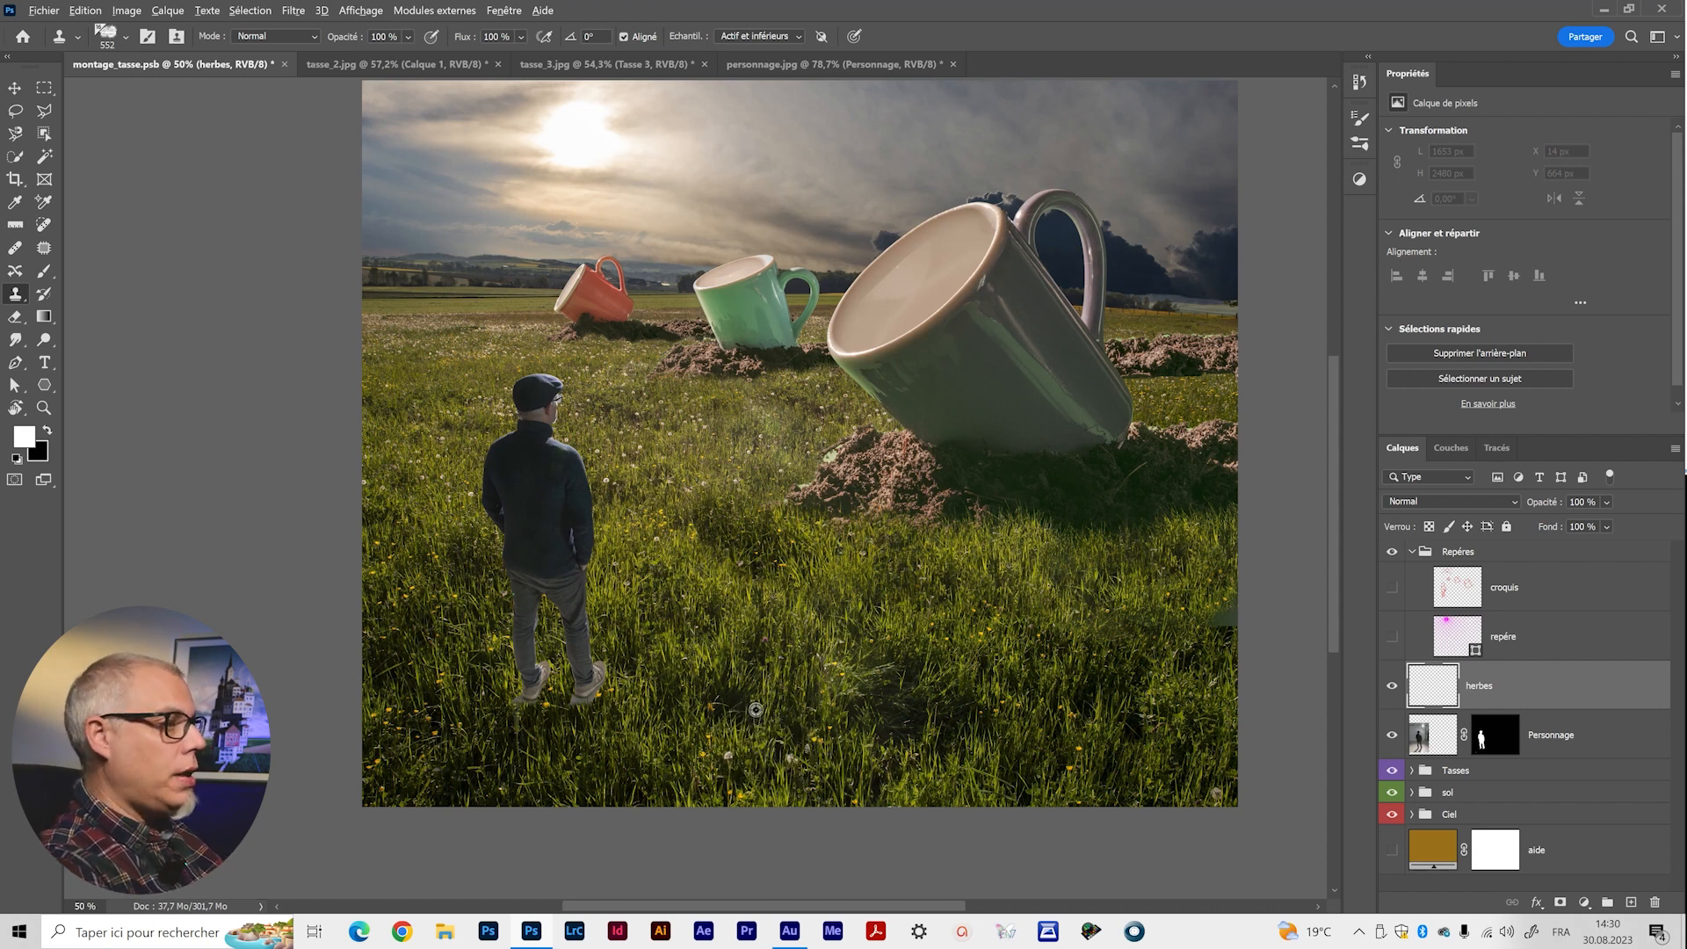
left_click_drag(605, 736, 627, 745)
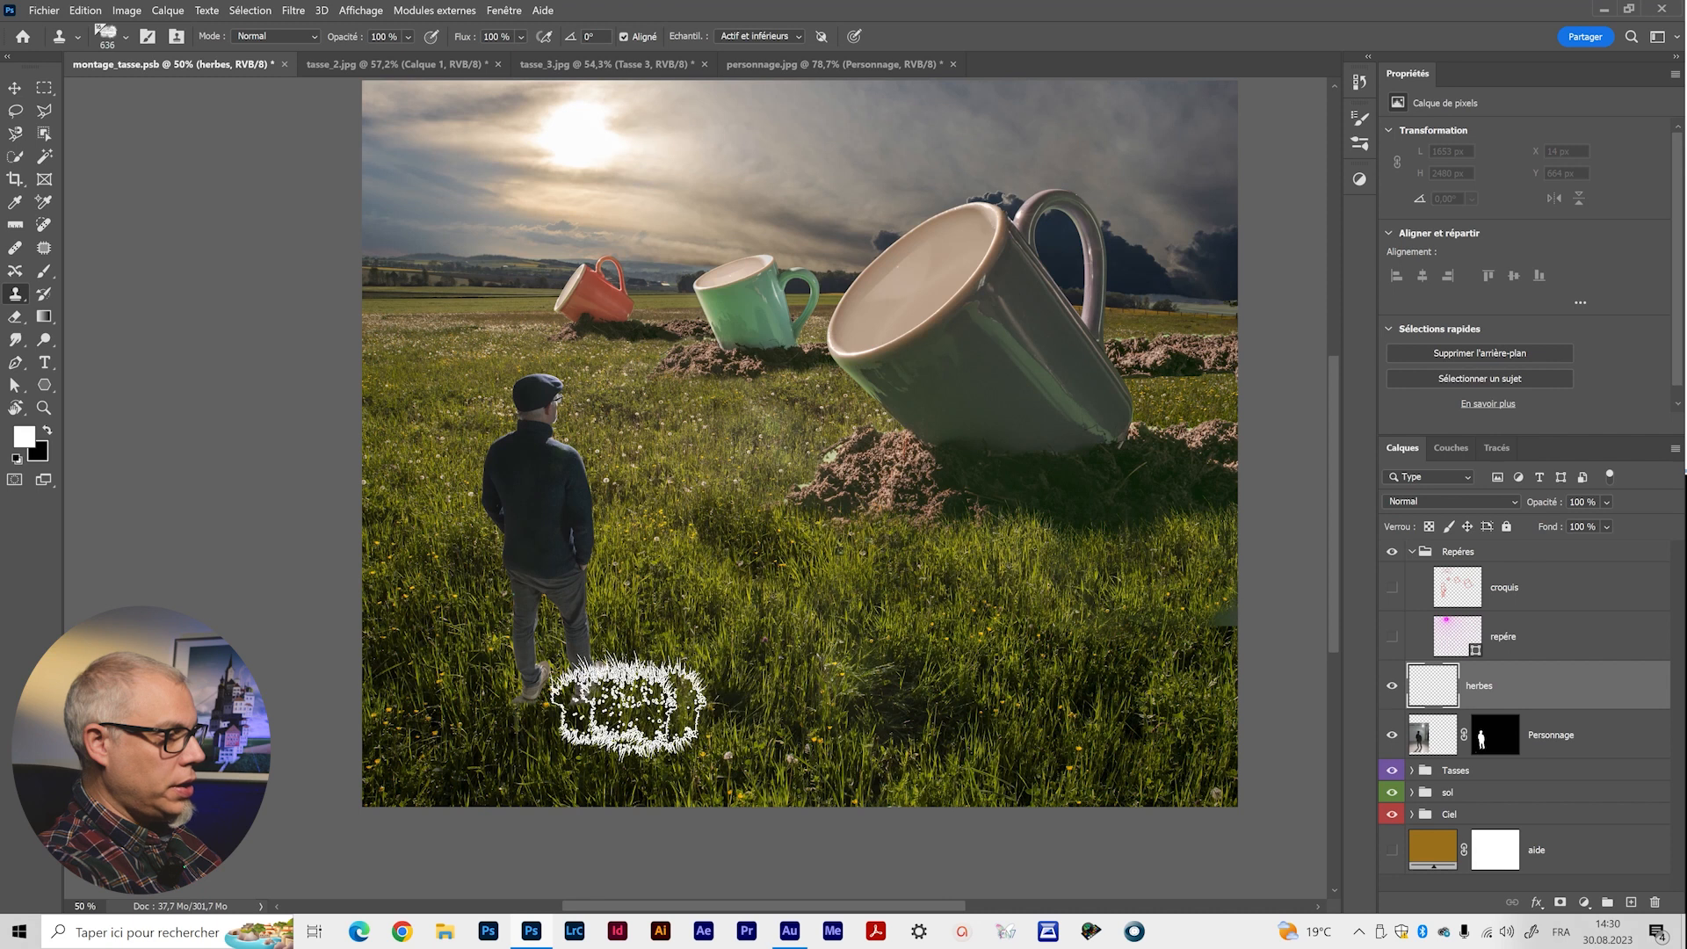
mouse_move(562, 719)
left_mouse_down()
mouse_move(717, 679)
mouse_move(594, 721)
mouse_move(650, 720)
mouse_move(631, 687)
mouse_move(691, 796)
left_mouse_up()
left_click(573, 708)
Shift the herbes layer upward over the man's lower legs to X 273 px, Y 2432 px.
key("z")
left_click_drag(552, 658, 678, 471)
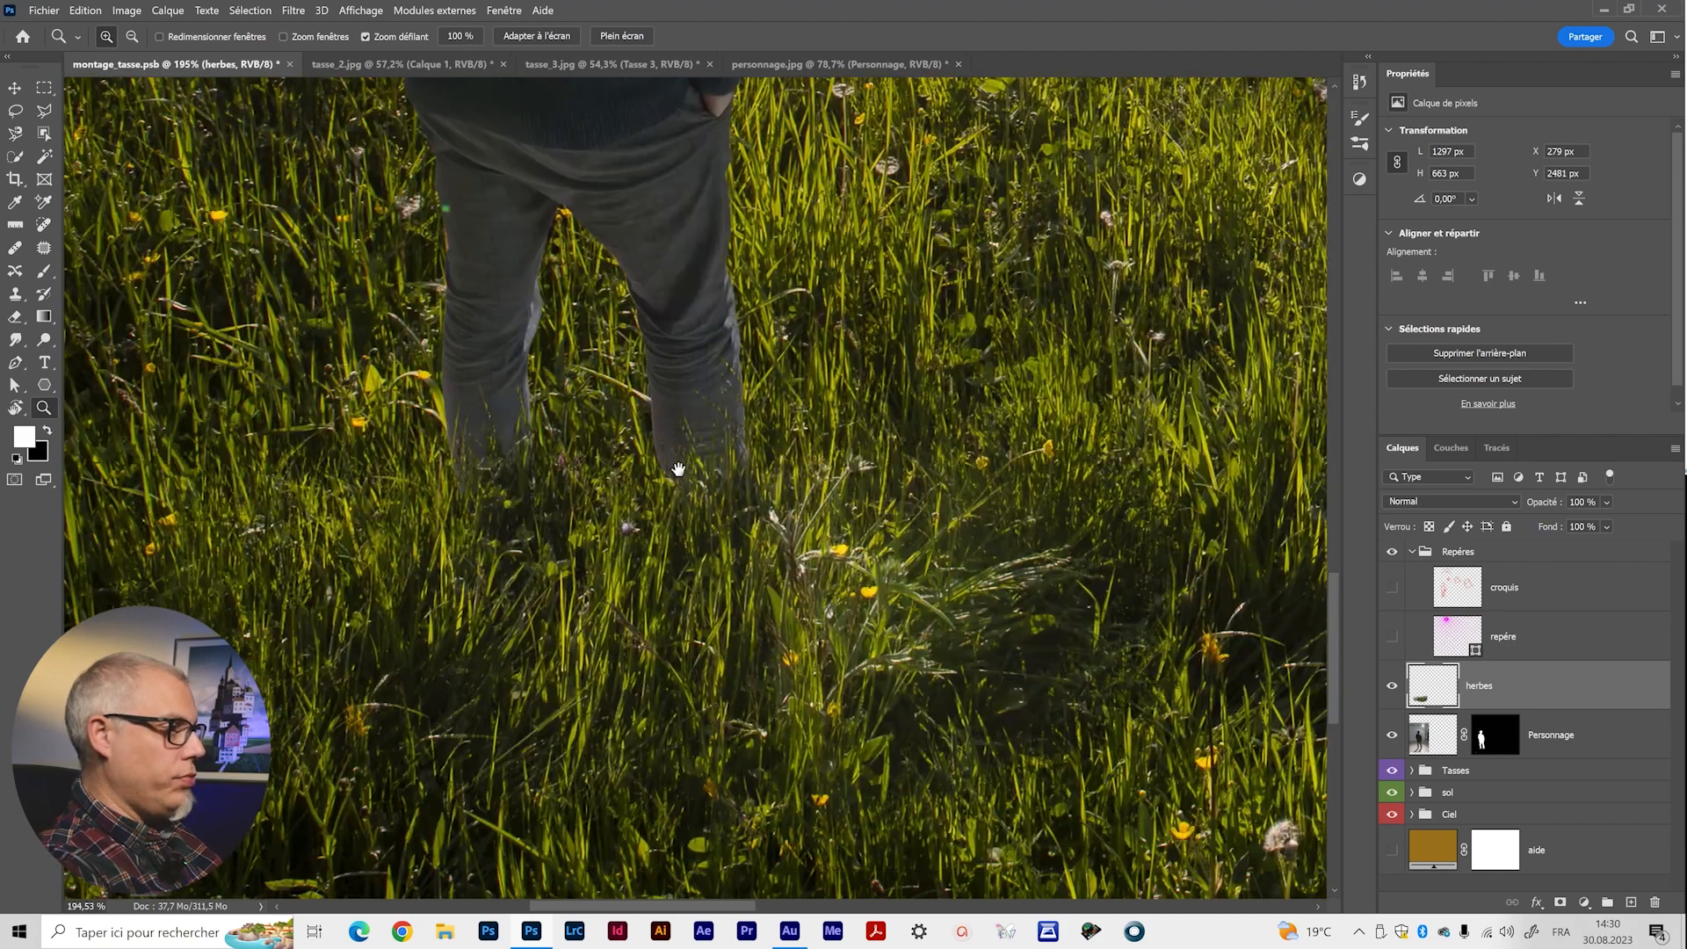
left_click_drag(746, 524, 609, 550)
left_click_drag(779, 568, 591, 697)
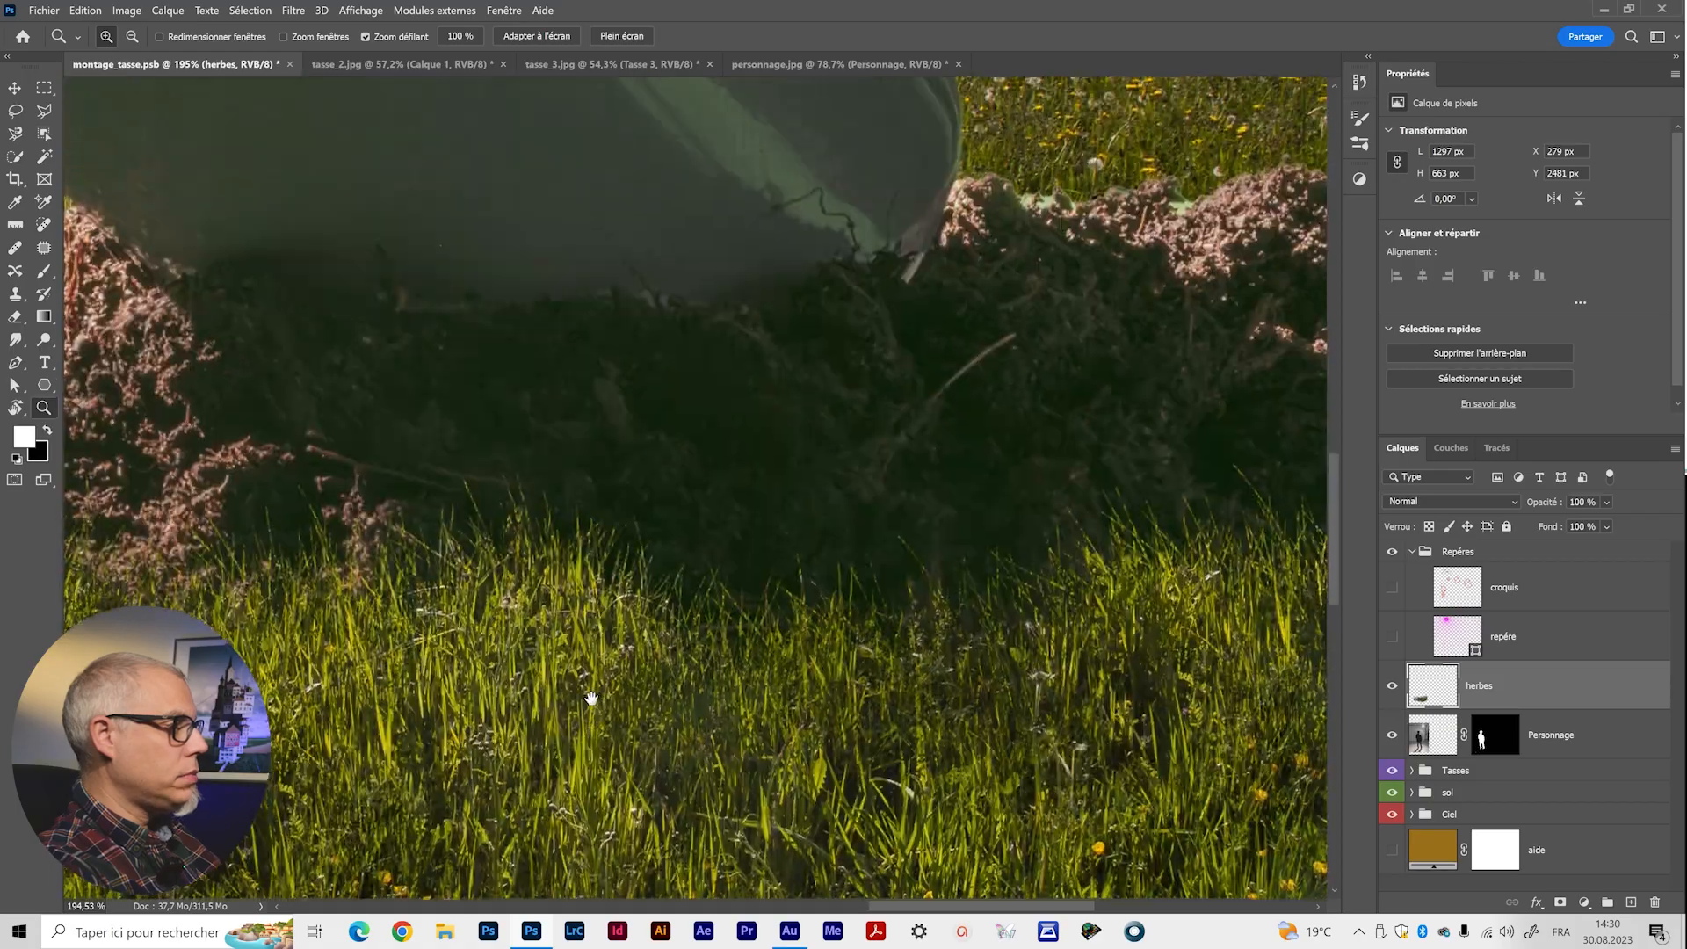
left_click_drag(501, 614, 595, 598)
left_click_drag(660, 734, 1066, 449)
left_click_drag(593, 657, 856, 464)
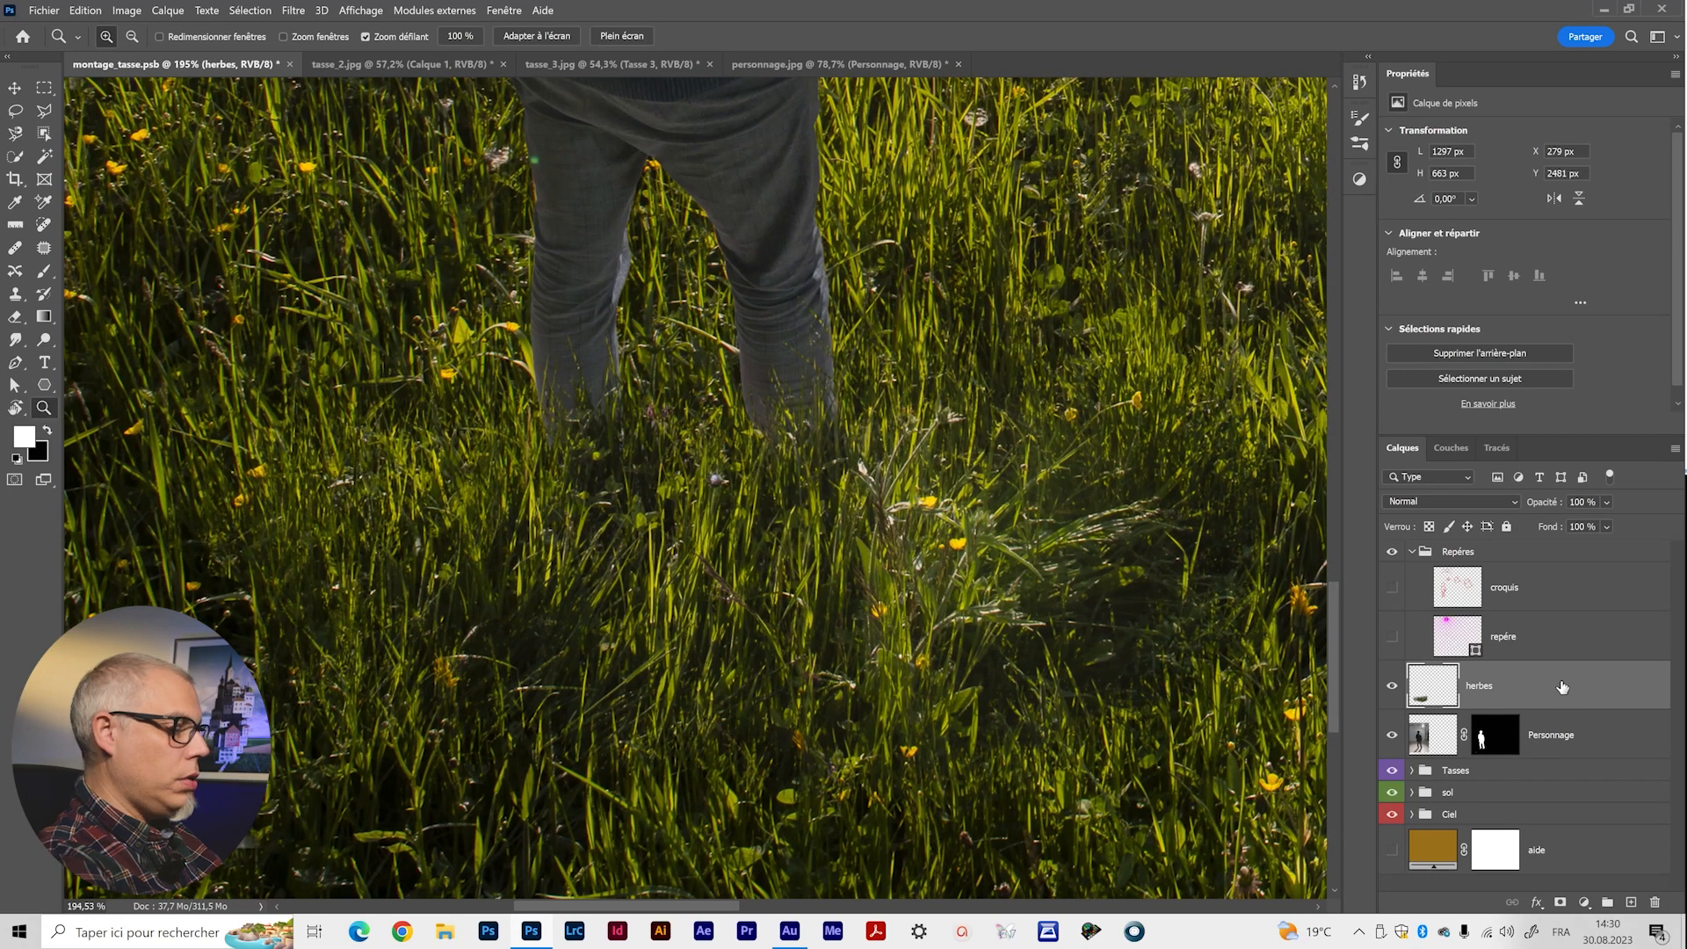
key("v")
left_click_drag(842, 579, 834, 534)
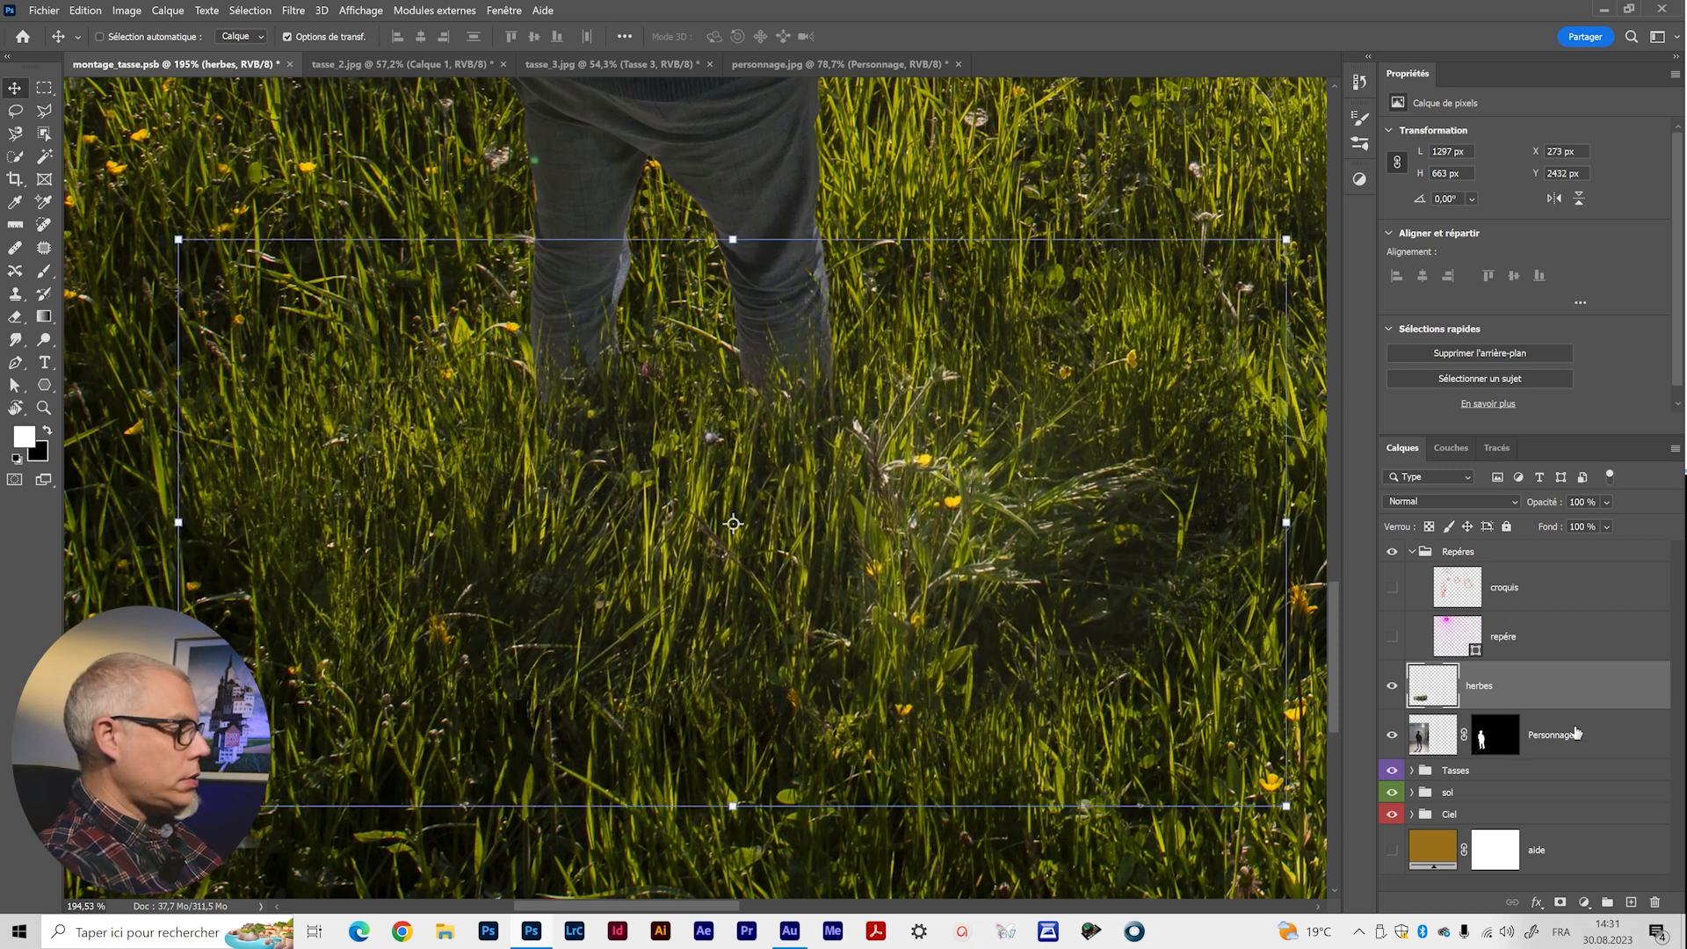
Group the herbes and Personnage layers into a group named Personnage.
key("z")
left_click_drag(745, 567, 522, 668)
left_click_drag(656, 686, 640, 686)
left_click_drag(694, 633, 710, 563)
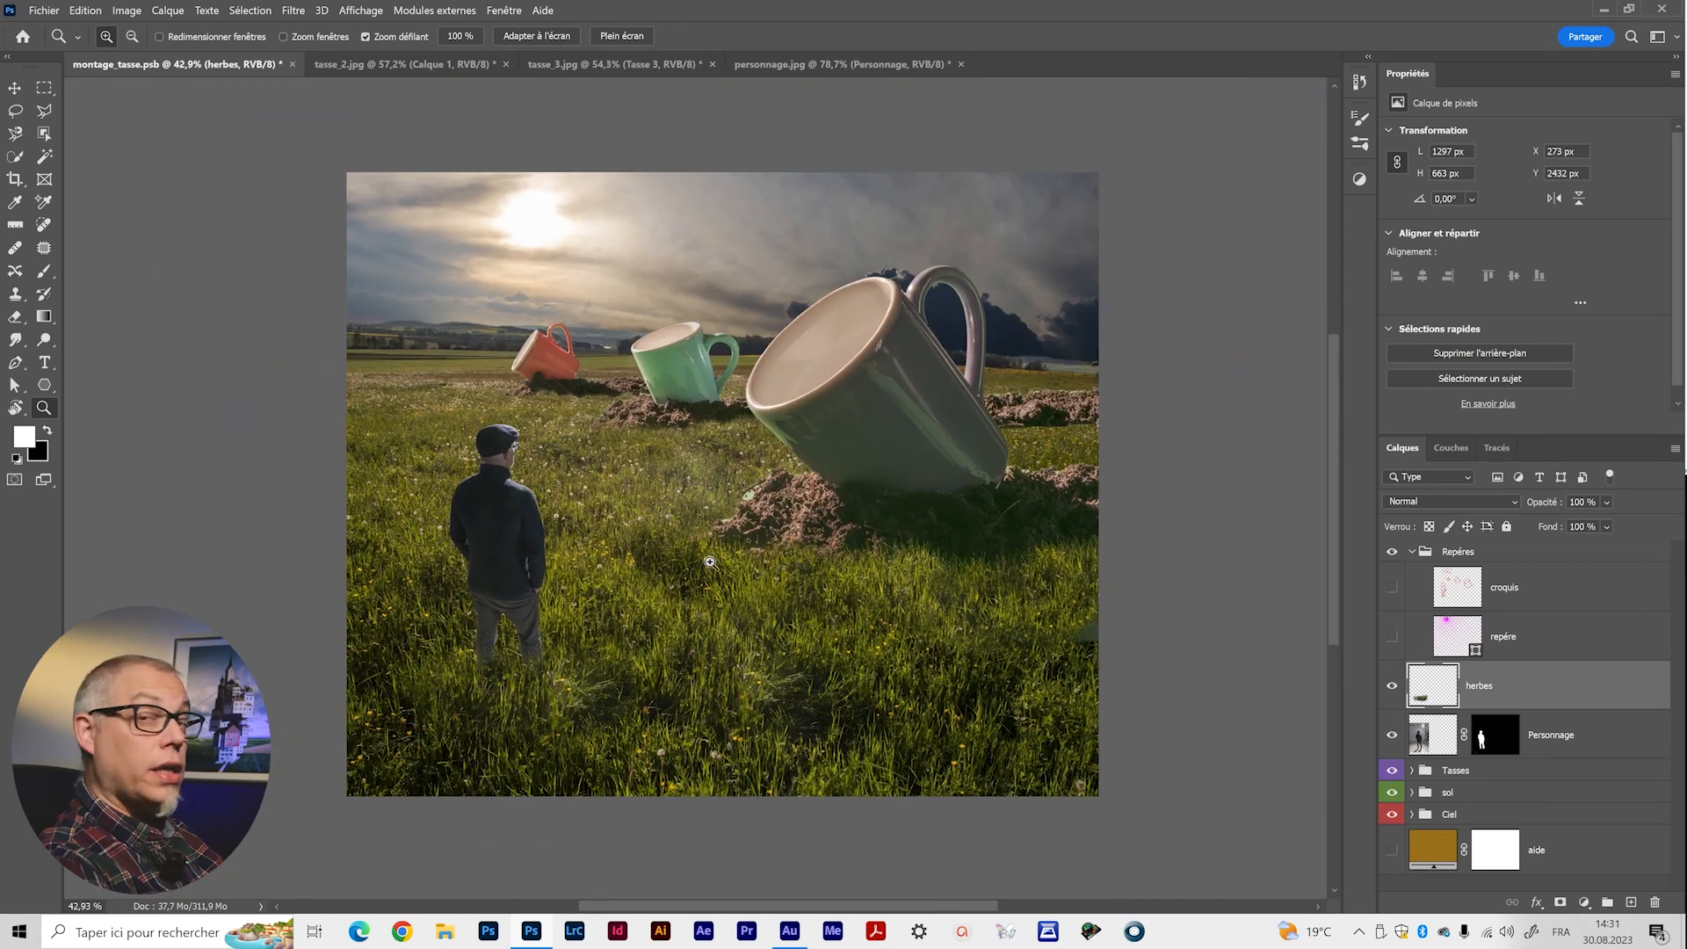
left_click(709, 482)
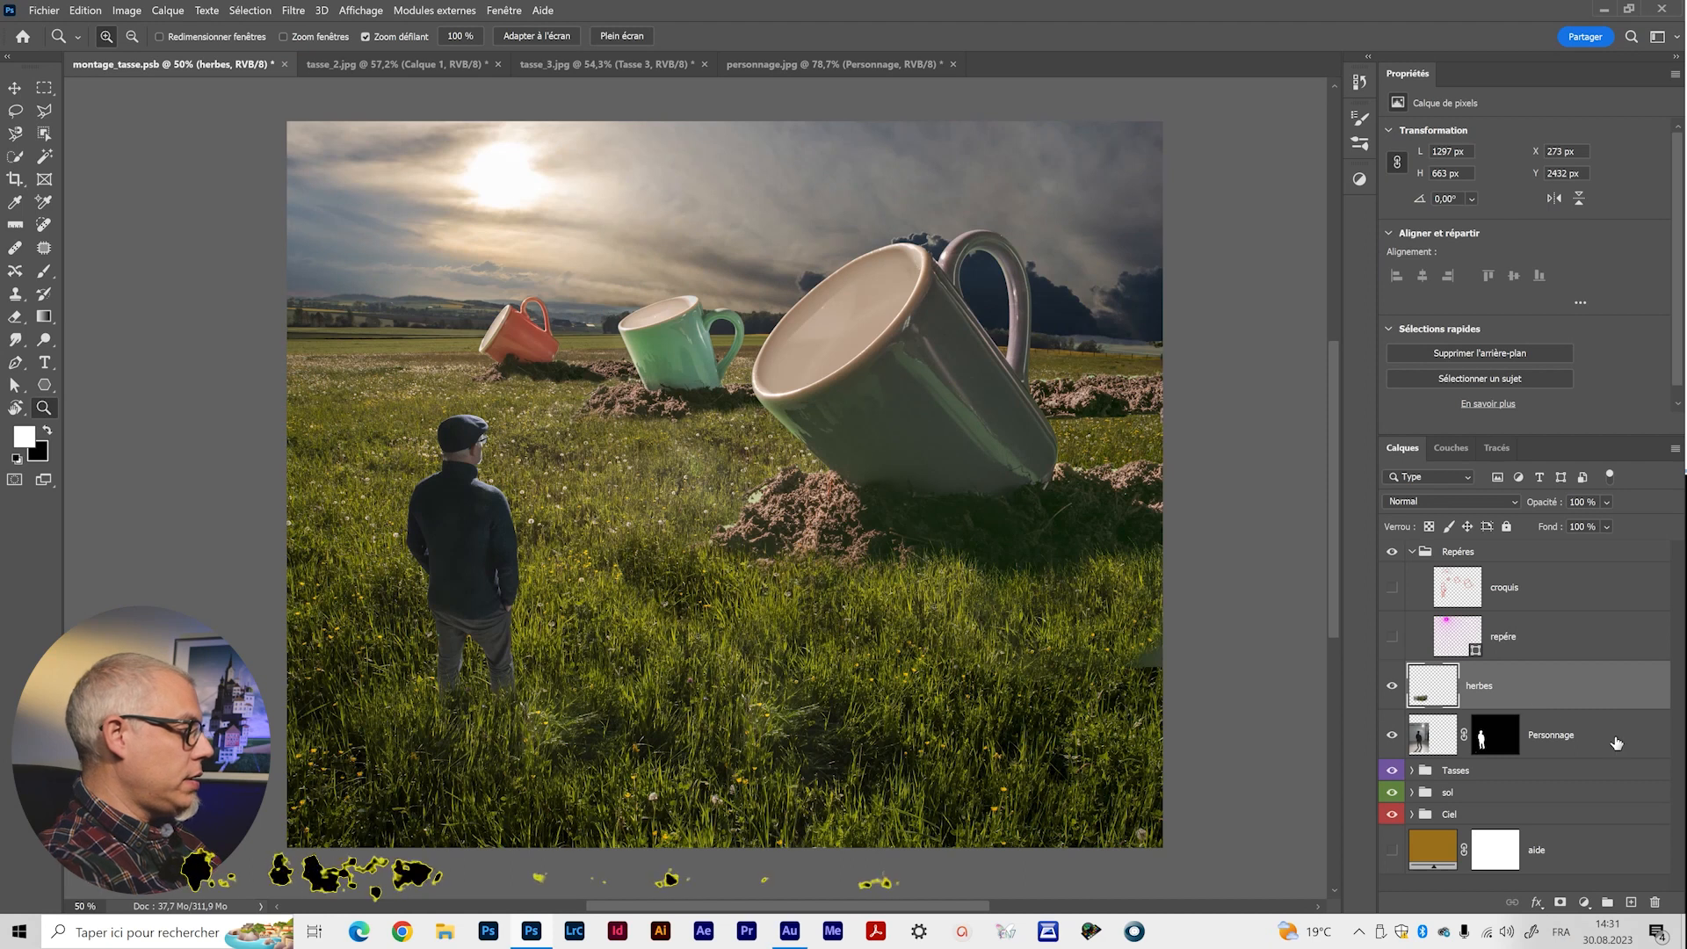
left_click(1617, 743, "shift")
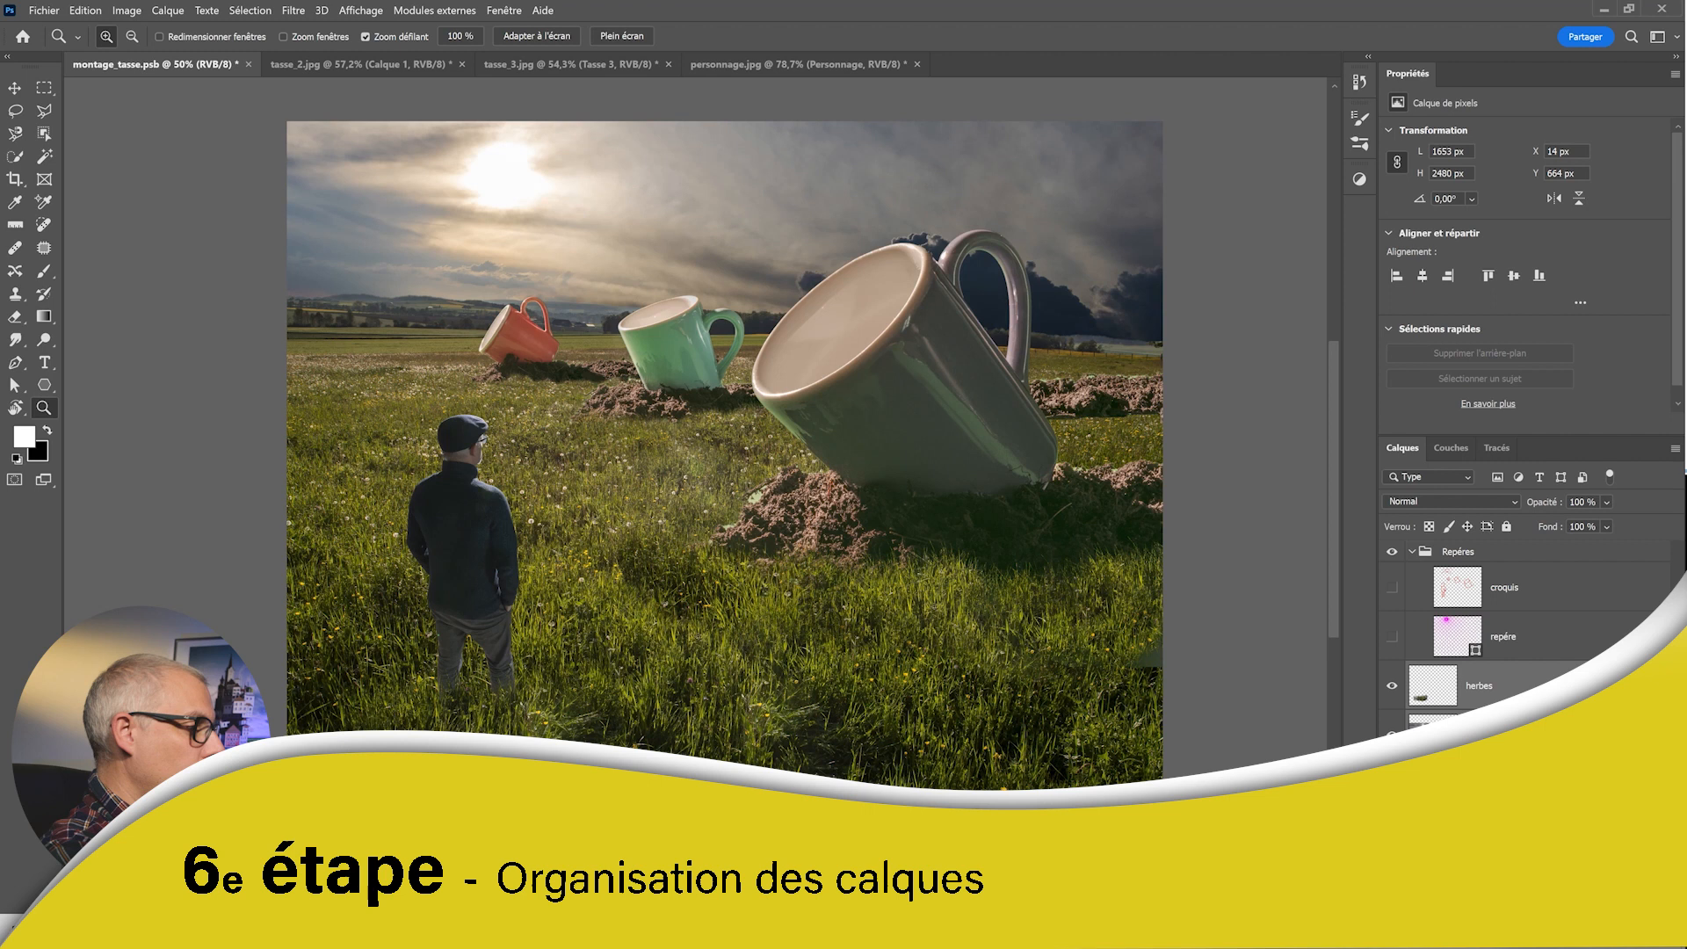
key("ctrl+g")
double_click(1455, 672)
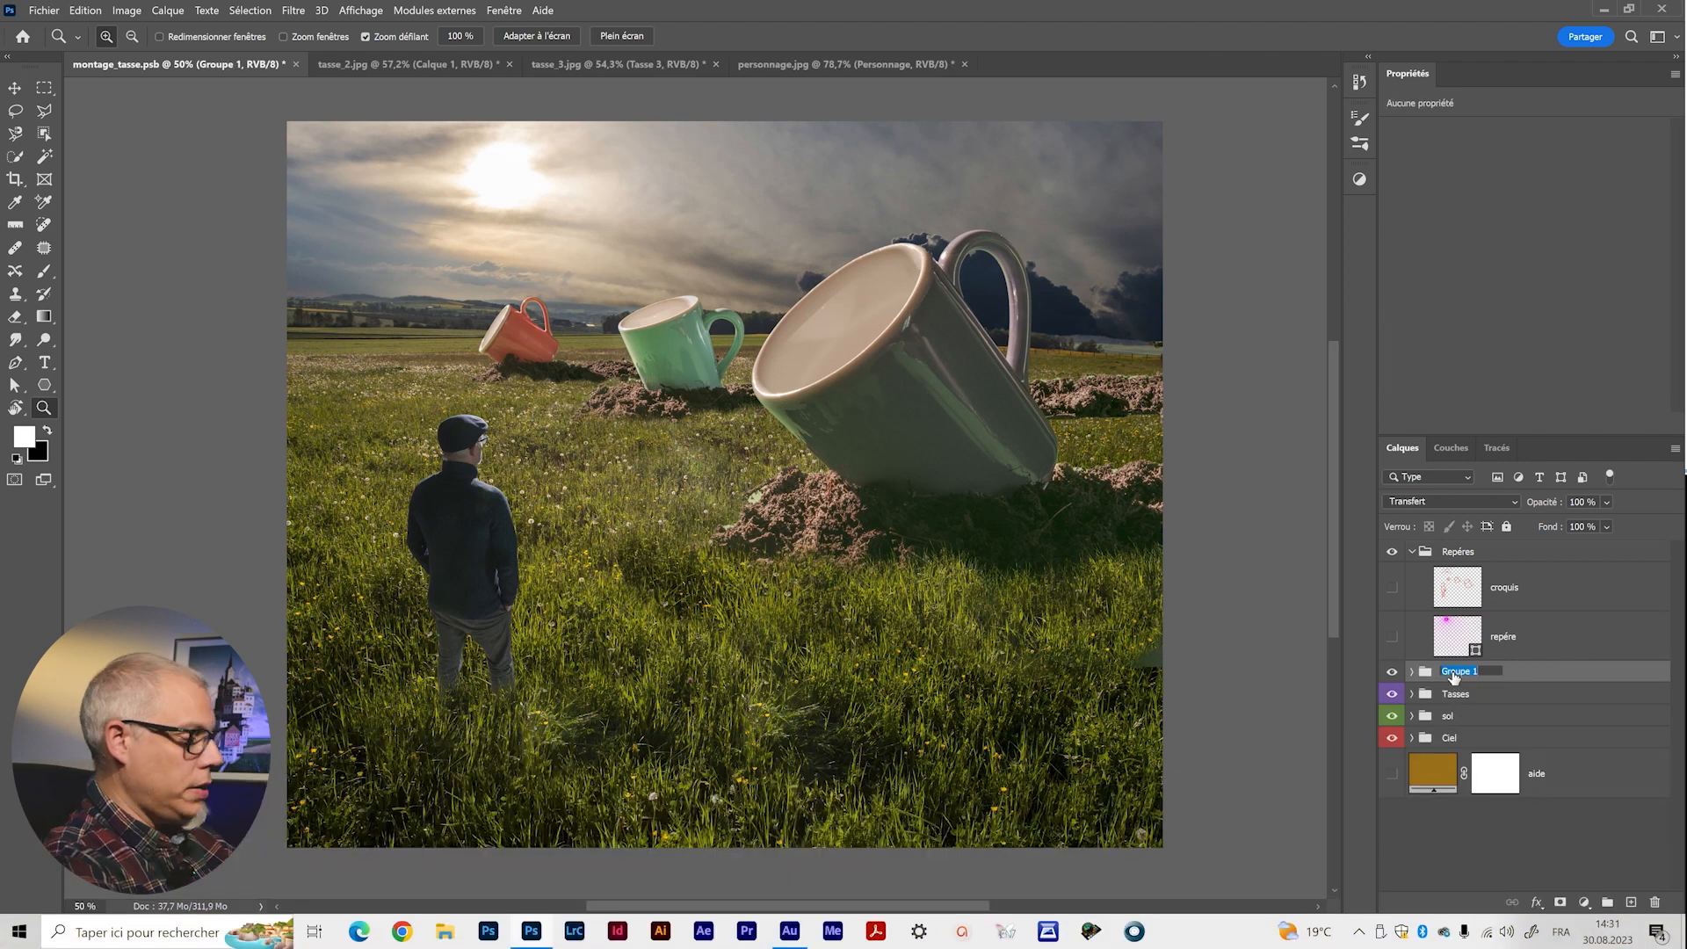
type("Perso")
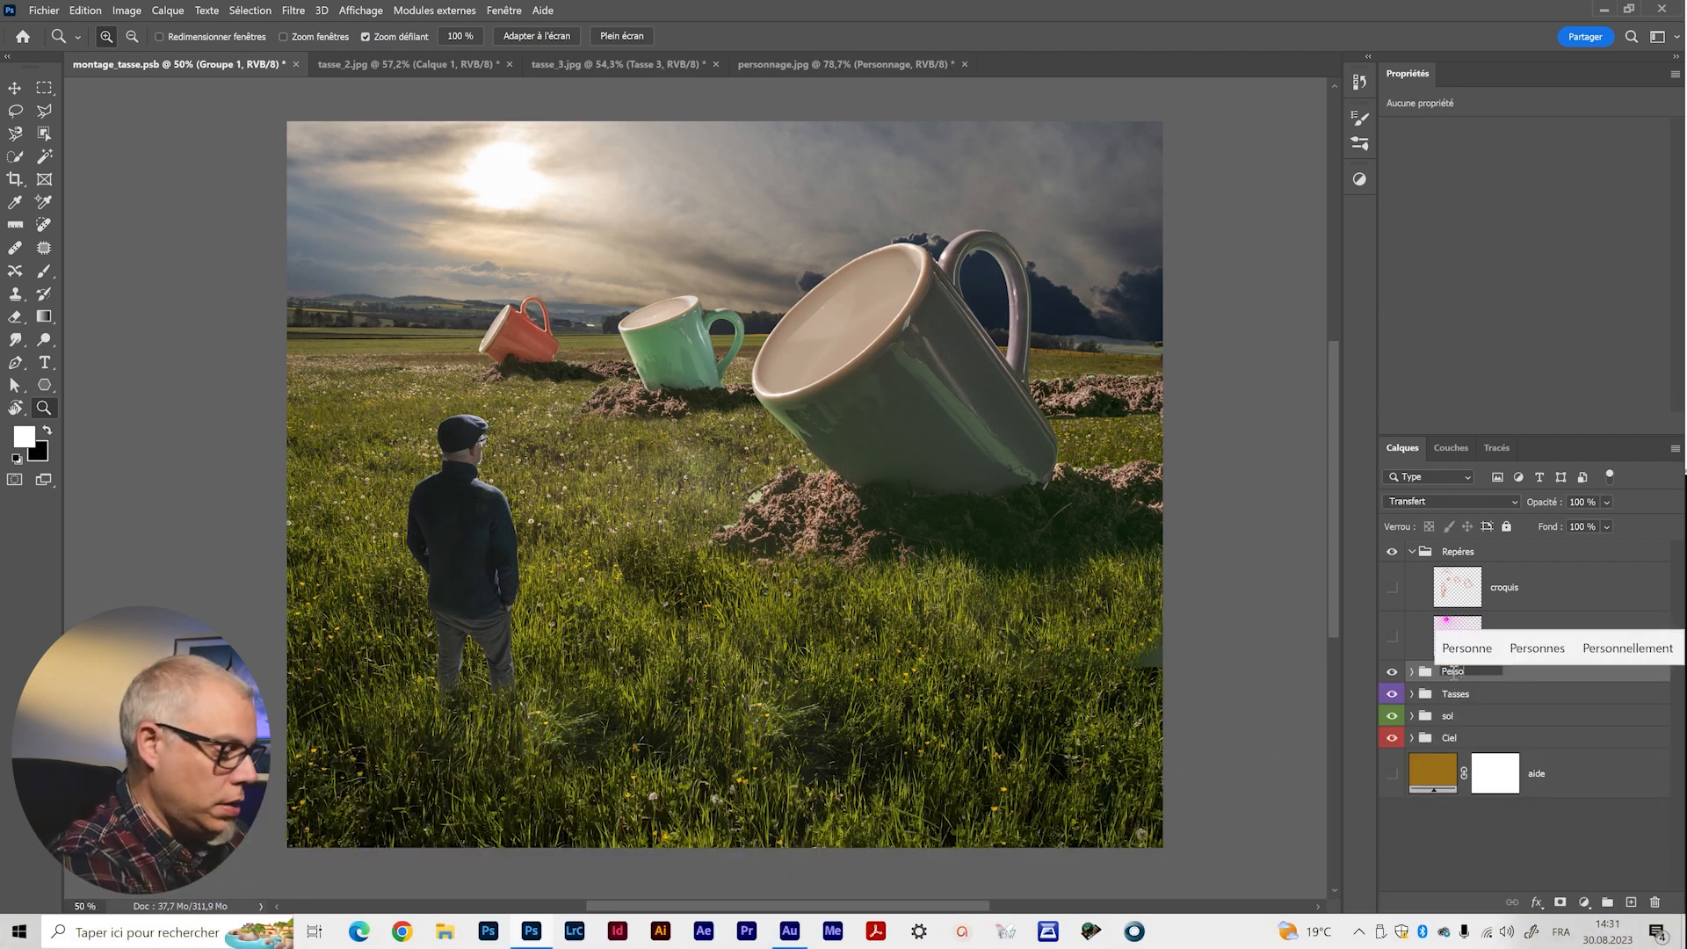
type("nnages")
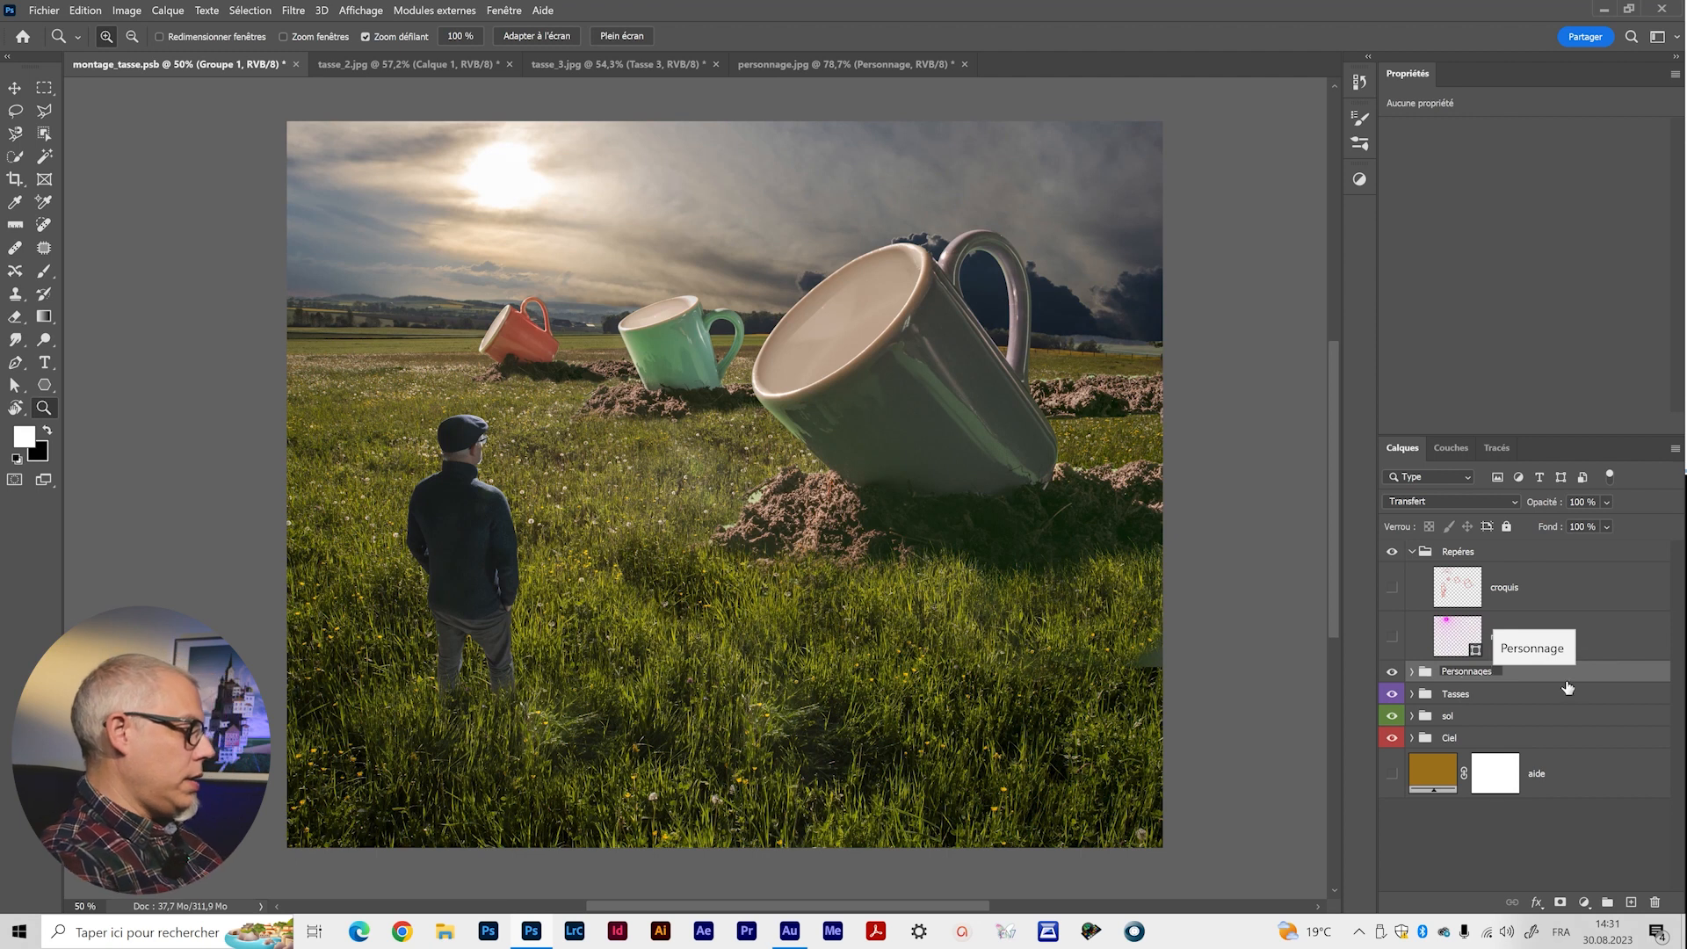
key("BackSpace")
key("Return")
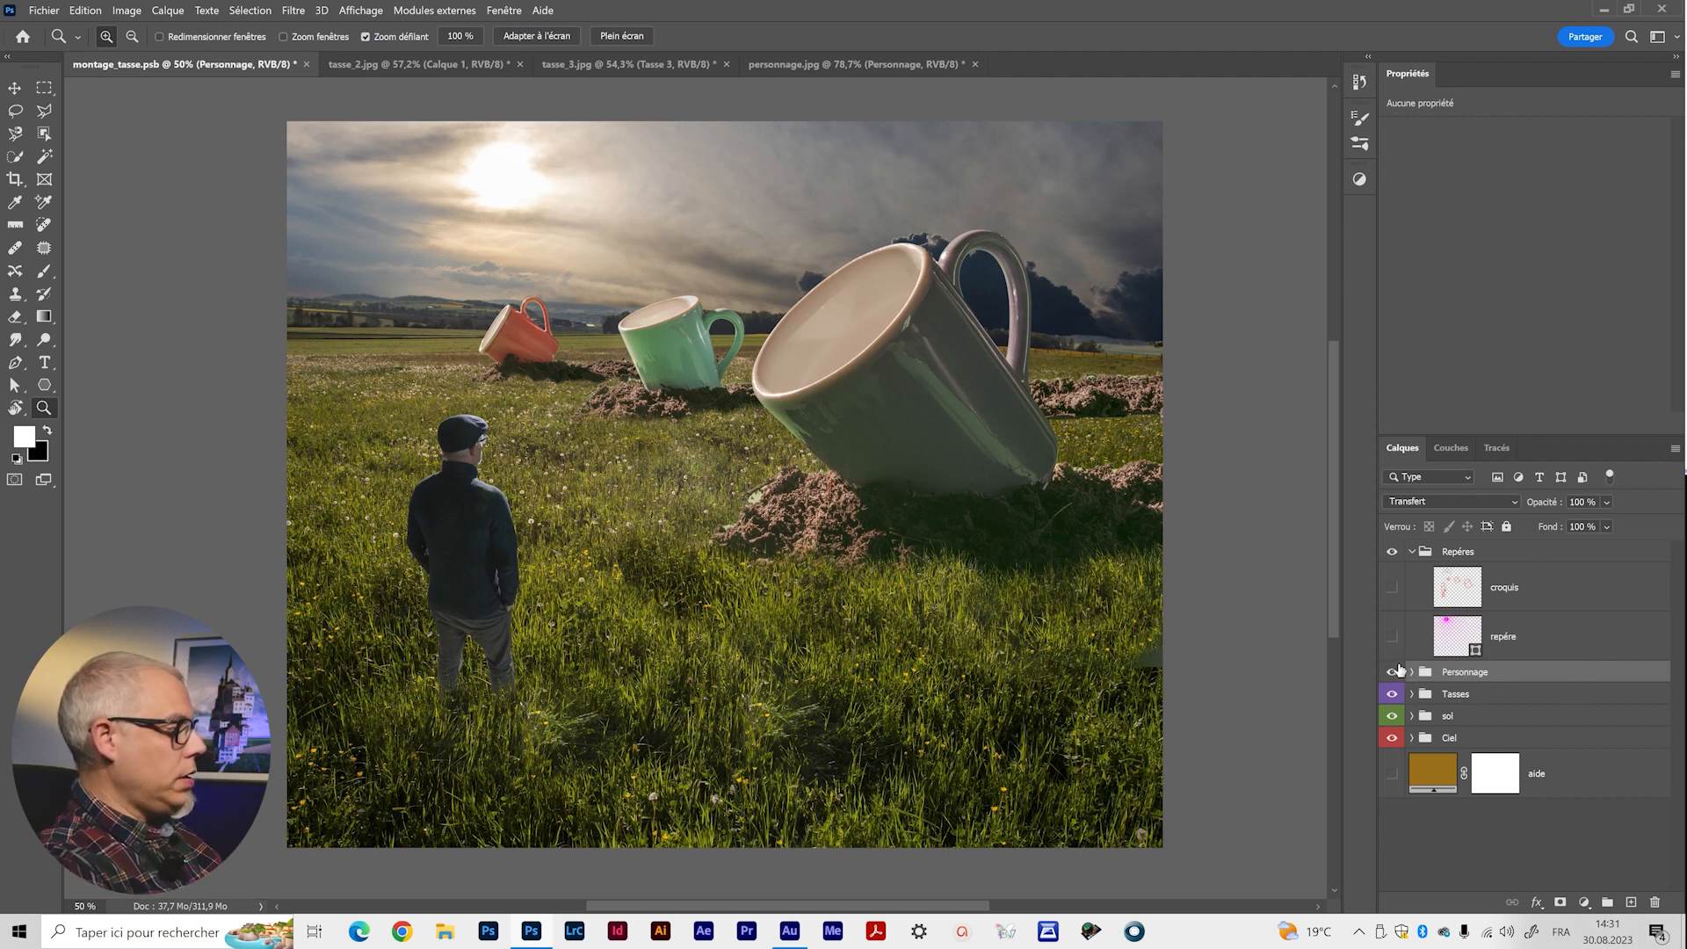
Give the Personnage group a blue (Bleu) colour label.
right_click(1398, 669)
left_click(1459, 728)
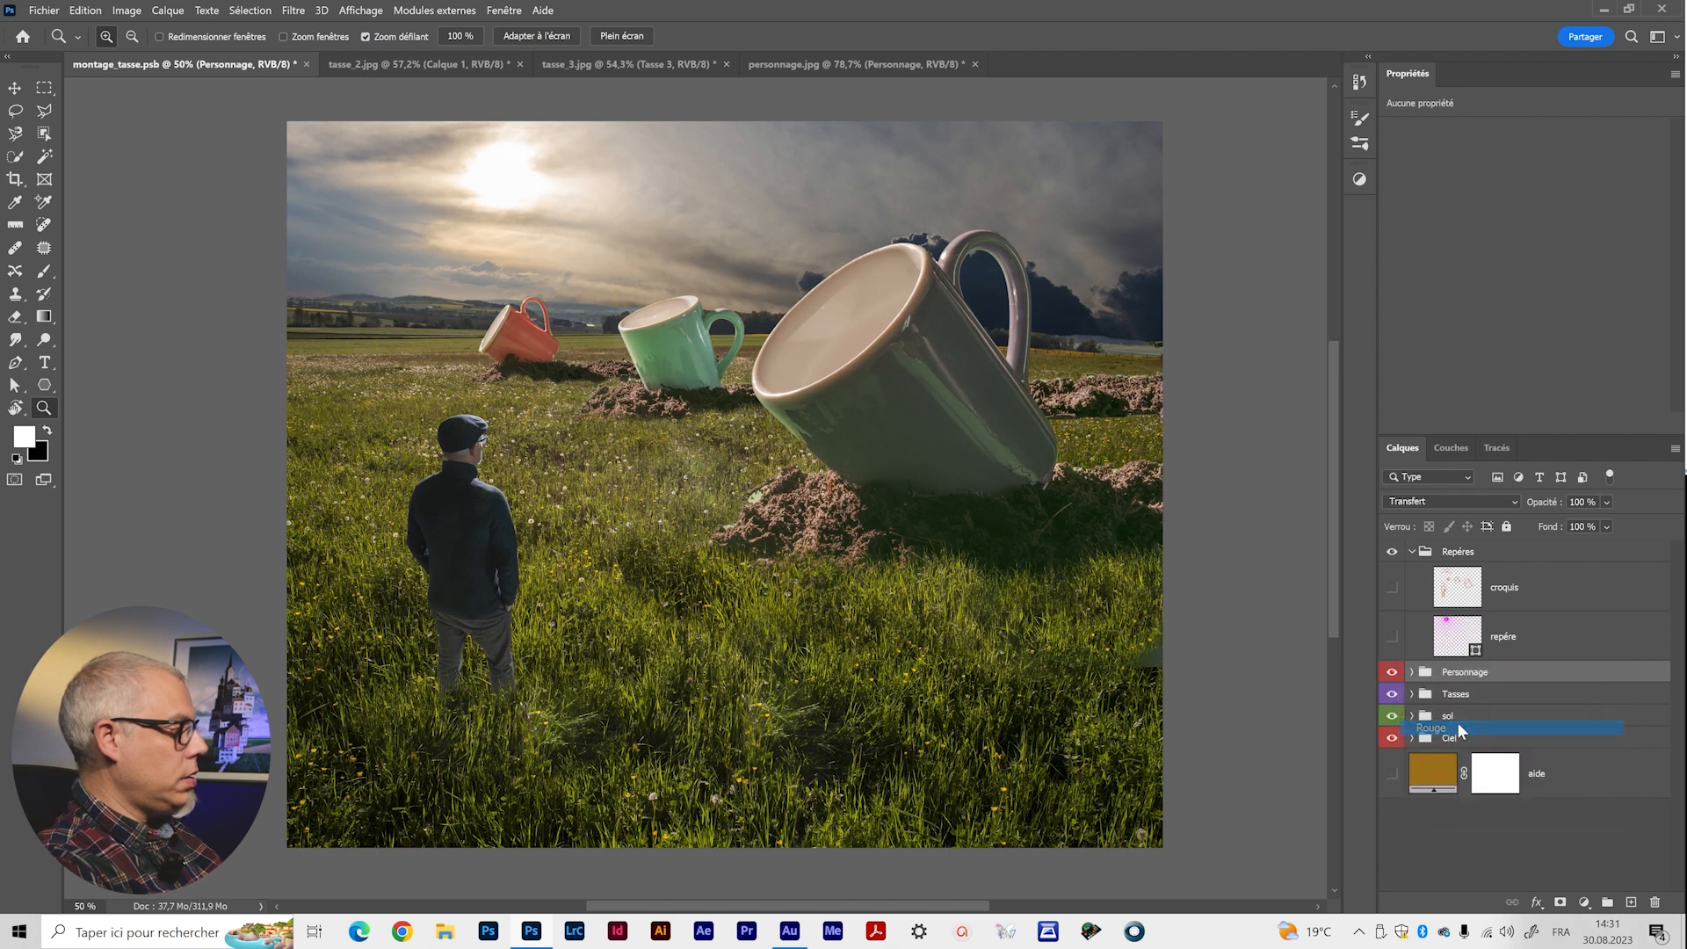
right_click(1401, 674)
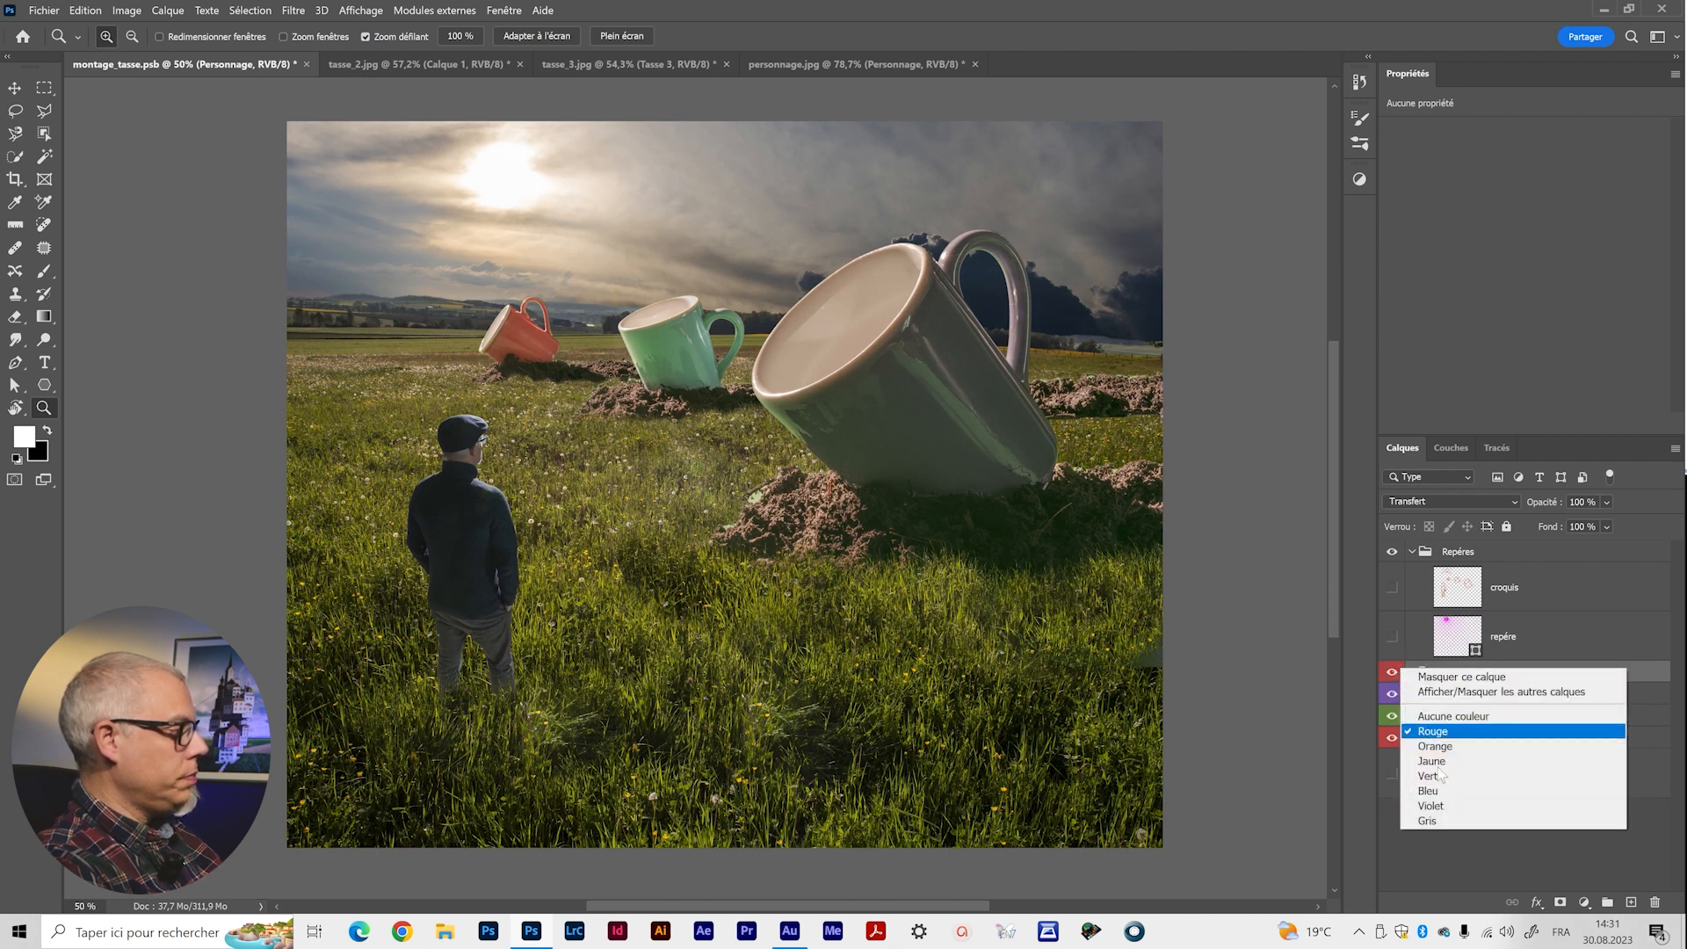
left_click(1442, 792)
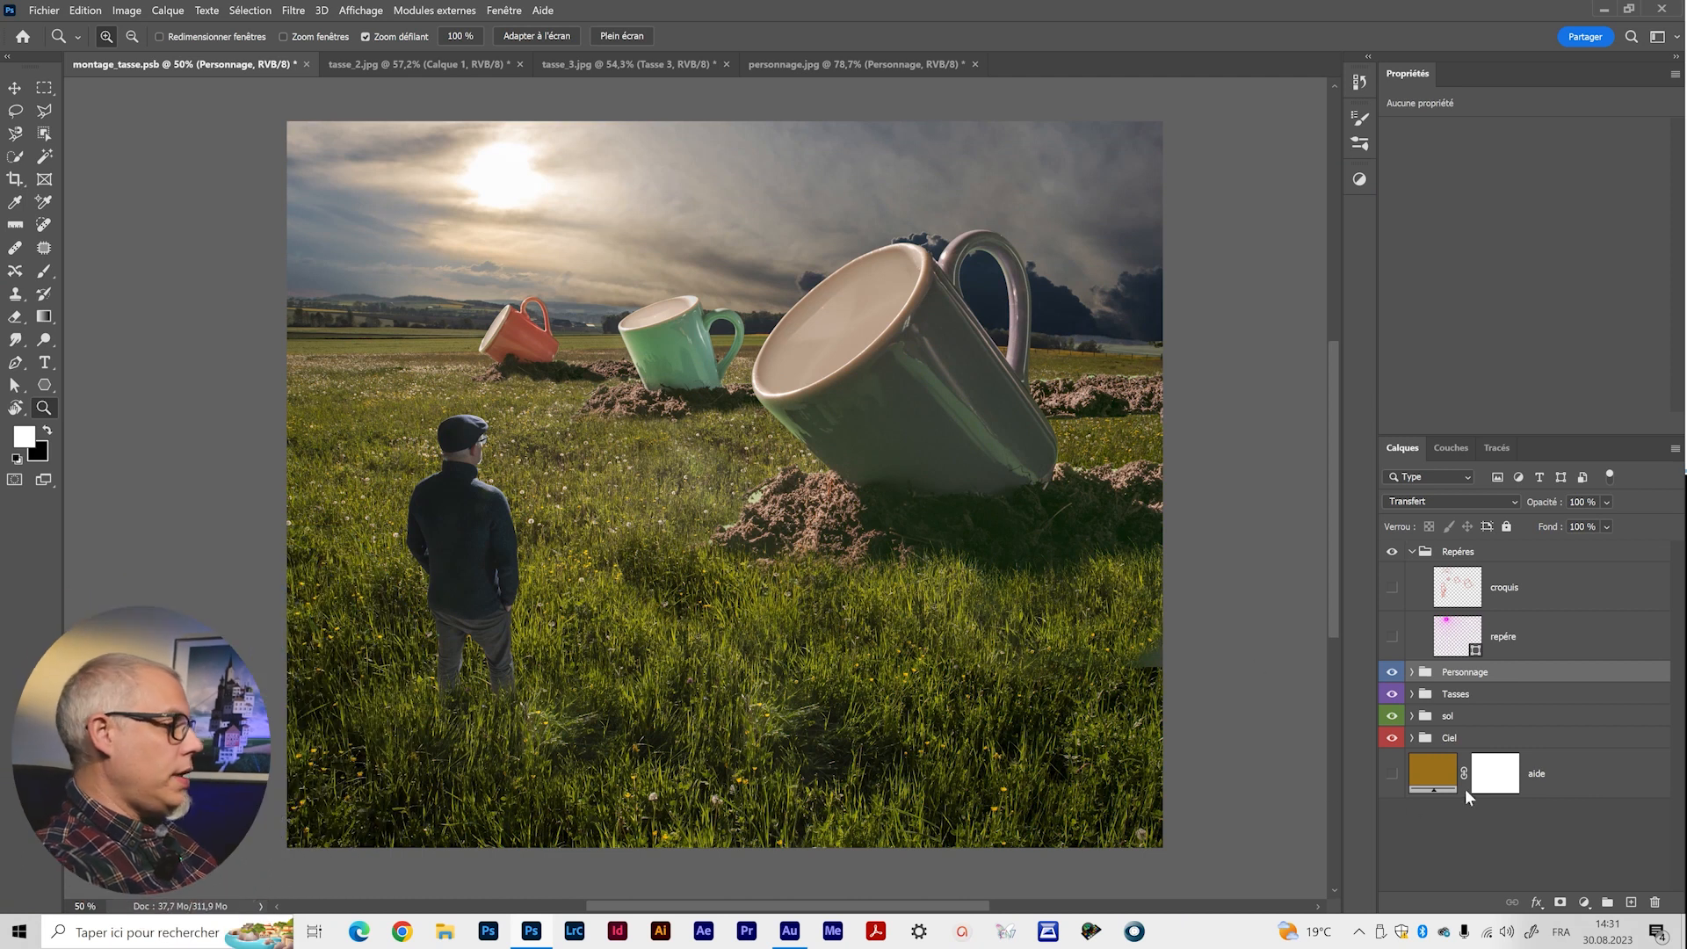
Check the contents of the Ciel group, collapse it again, and expand the Tasses group to review its layers.
left_click(1412, 739)
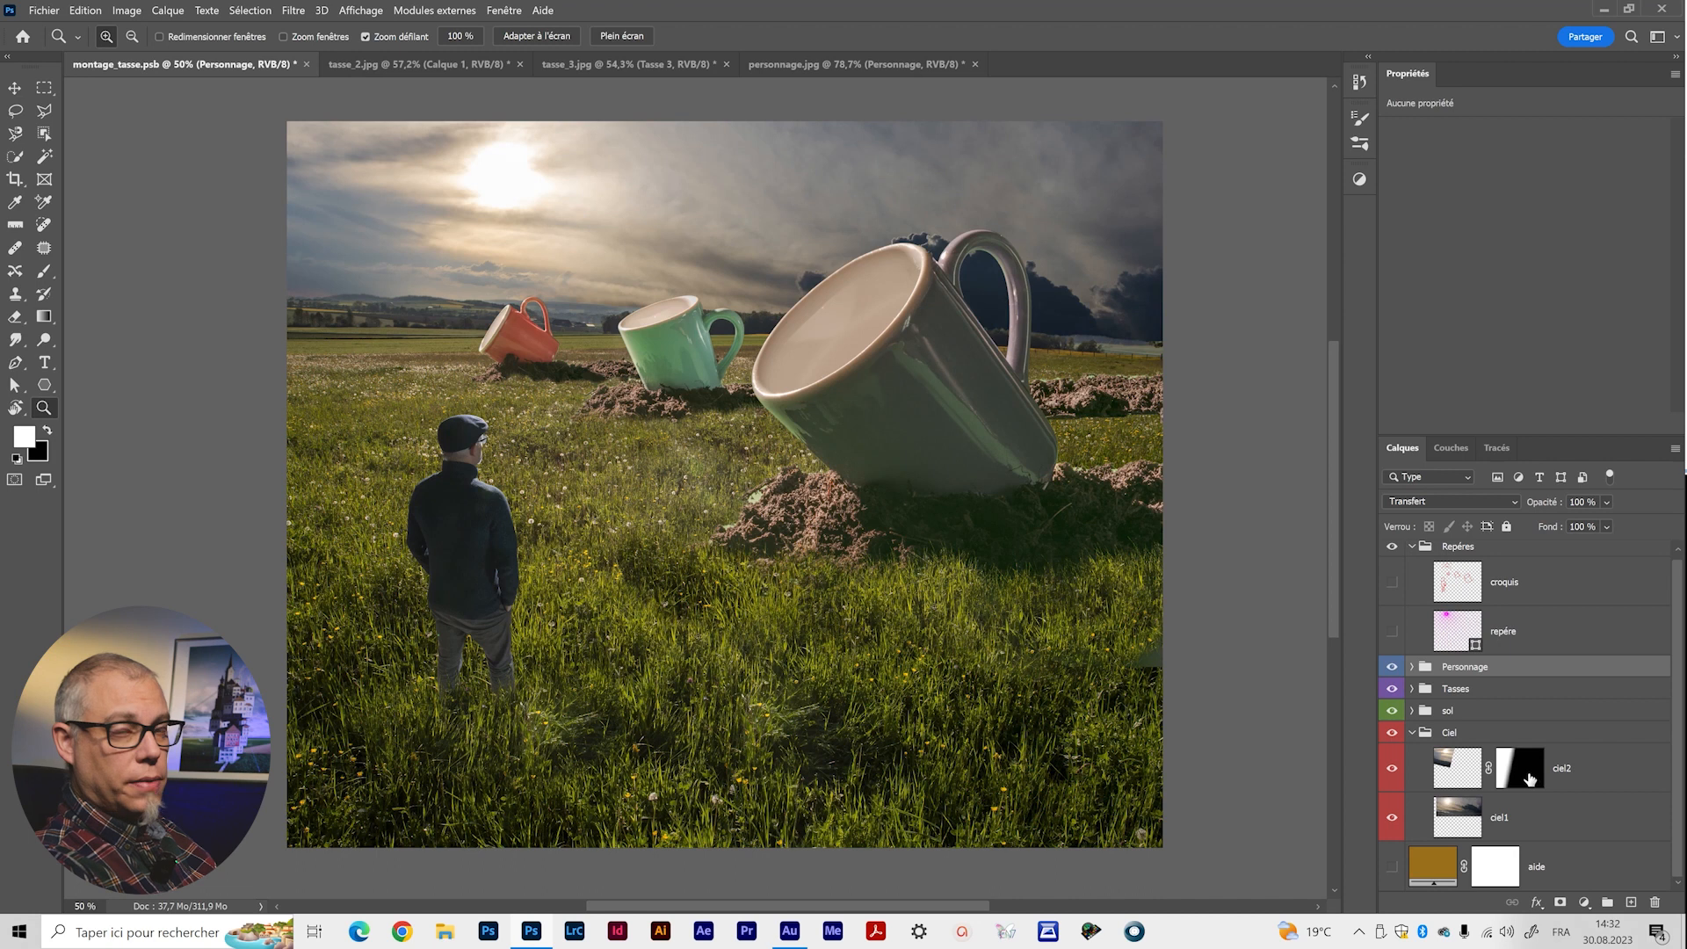
left_click(1412, 732)
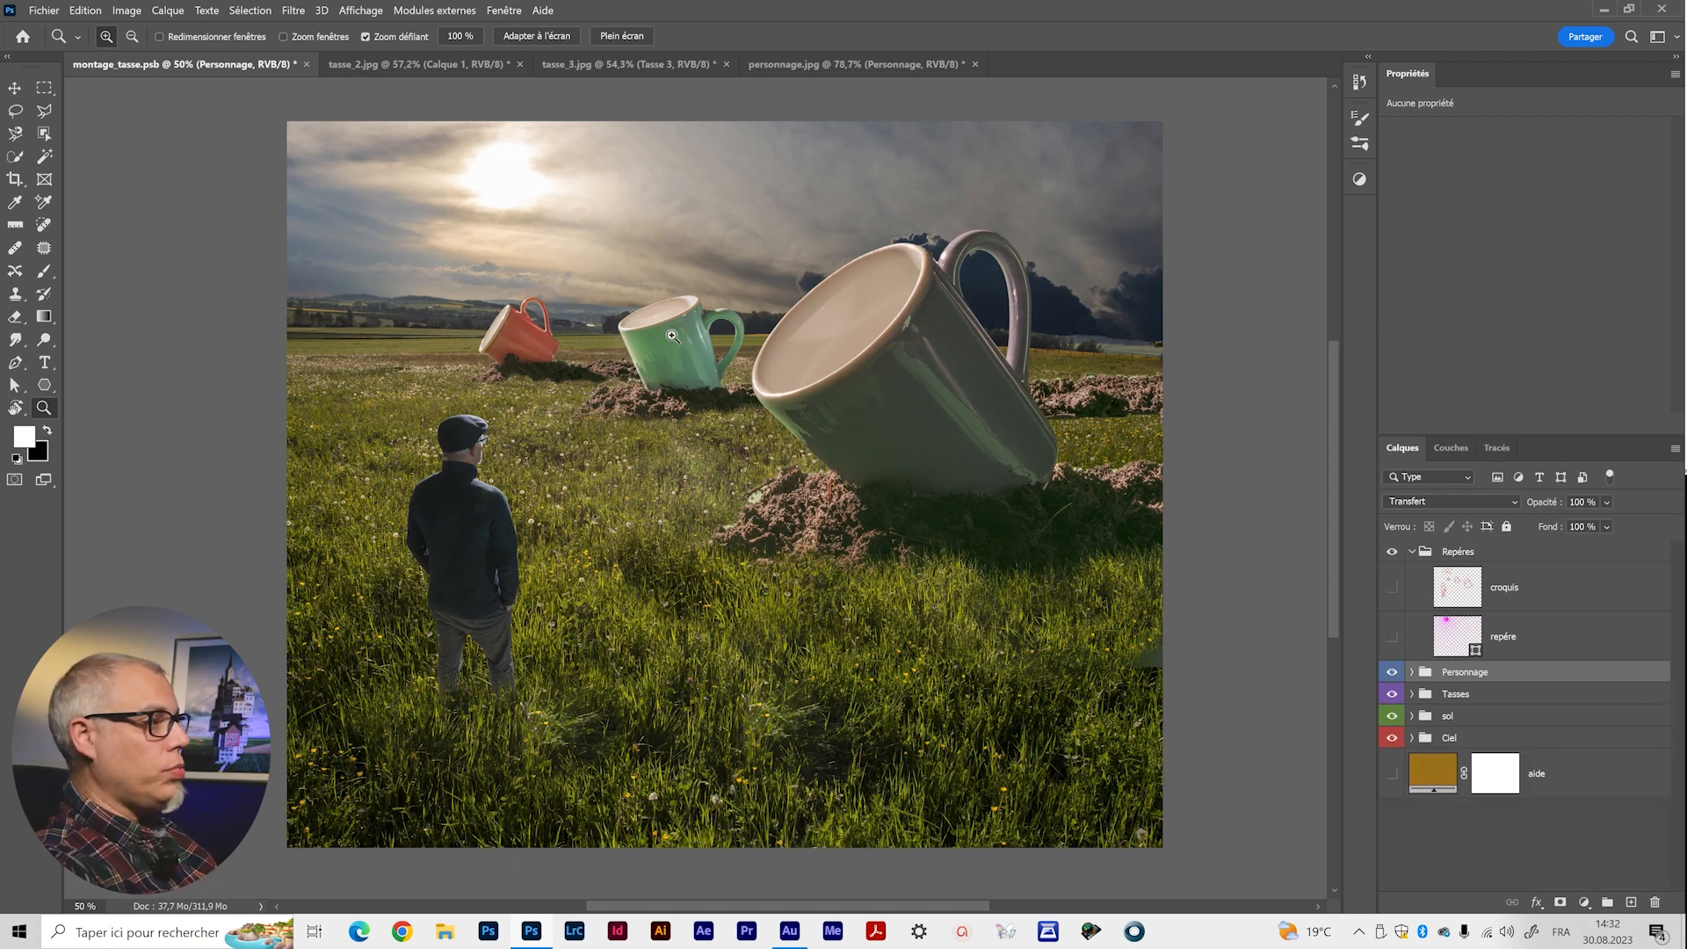
left_click(1412, 694)
scroll(1441, 703, "down", 4)
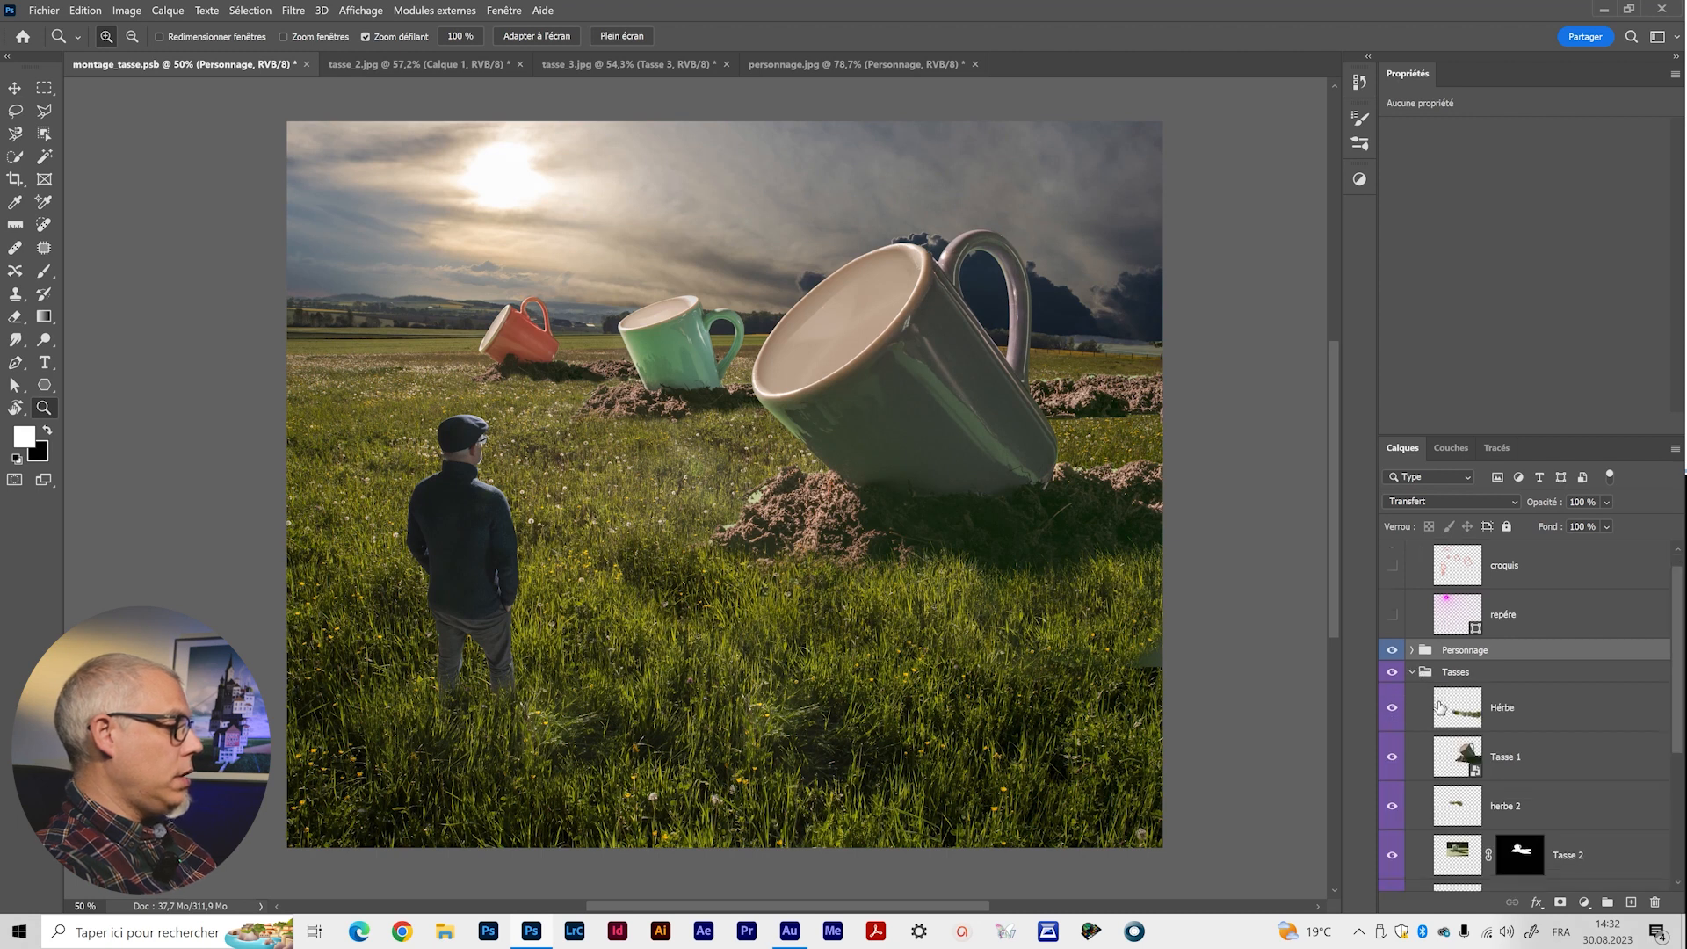
scroll(1441, 706, "down", 1)
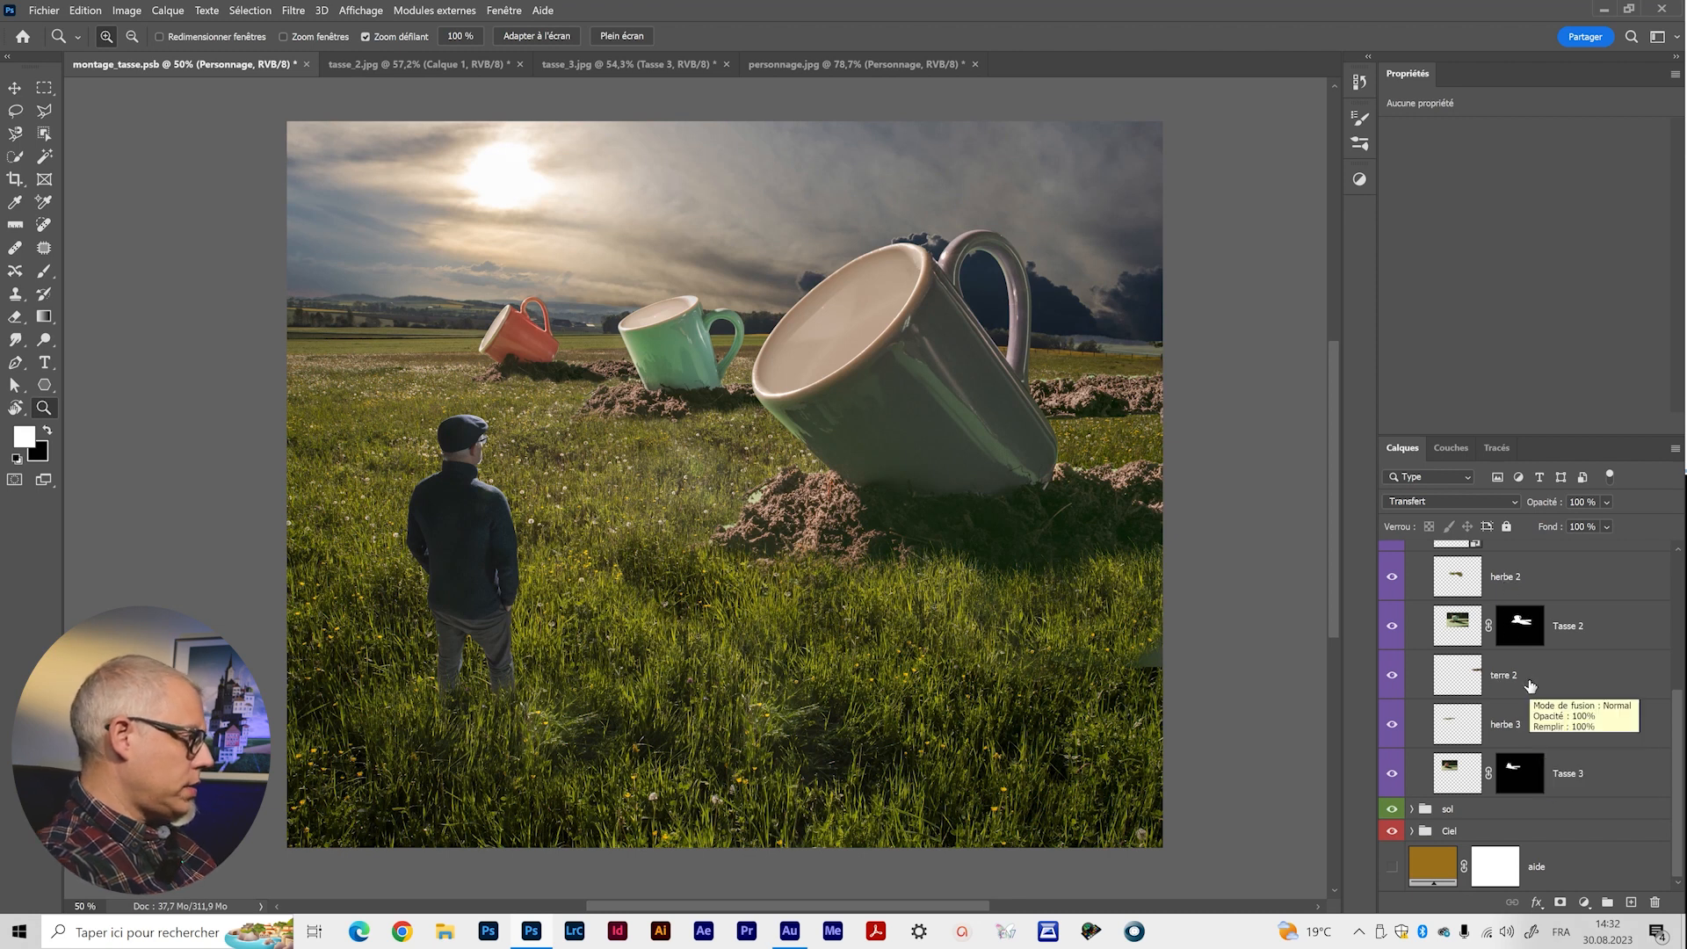
Move the green cup on layer Tasse 2 slightly to X 1108 px, Y 562 px.
left_click(1458, 625)
key("v")
left_click_drag(668, 366, 653, 369)
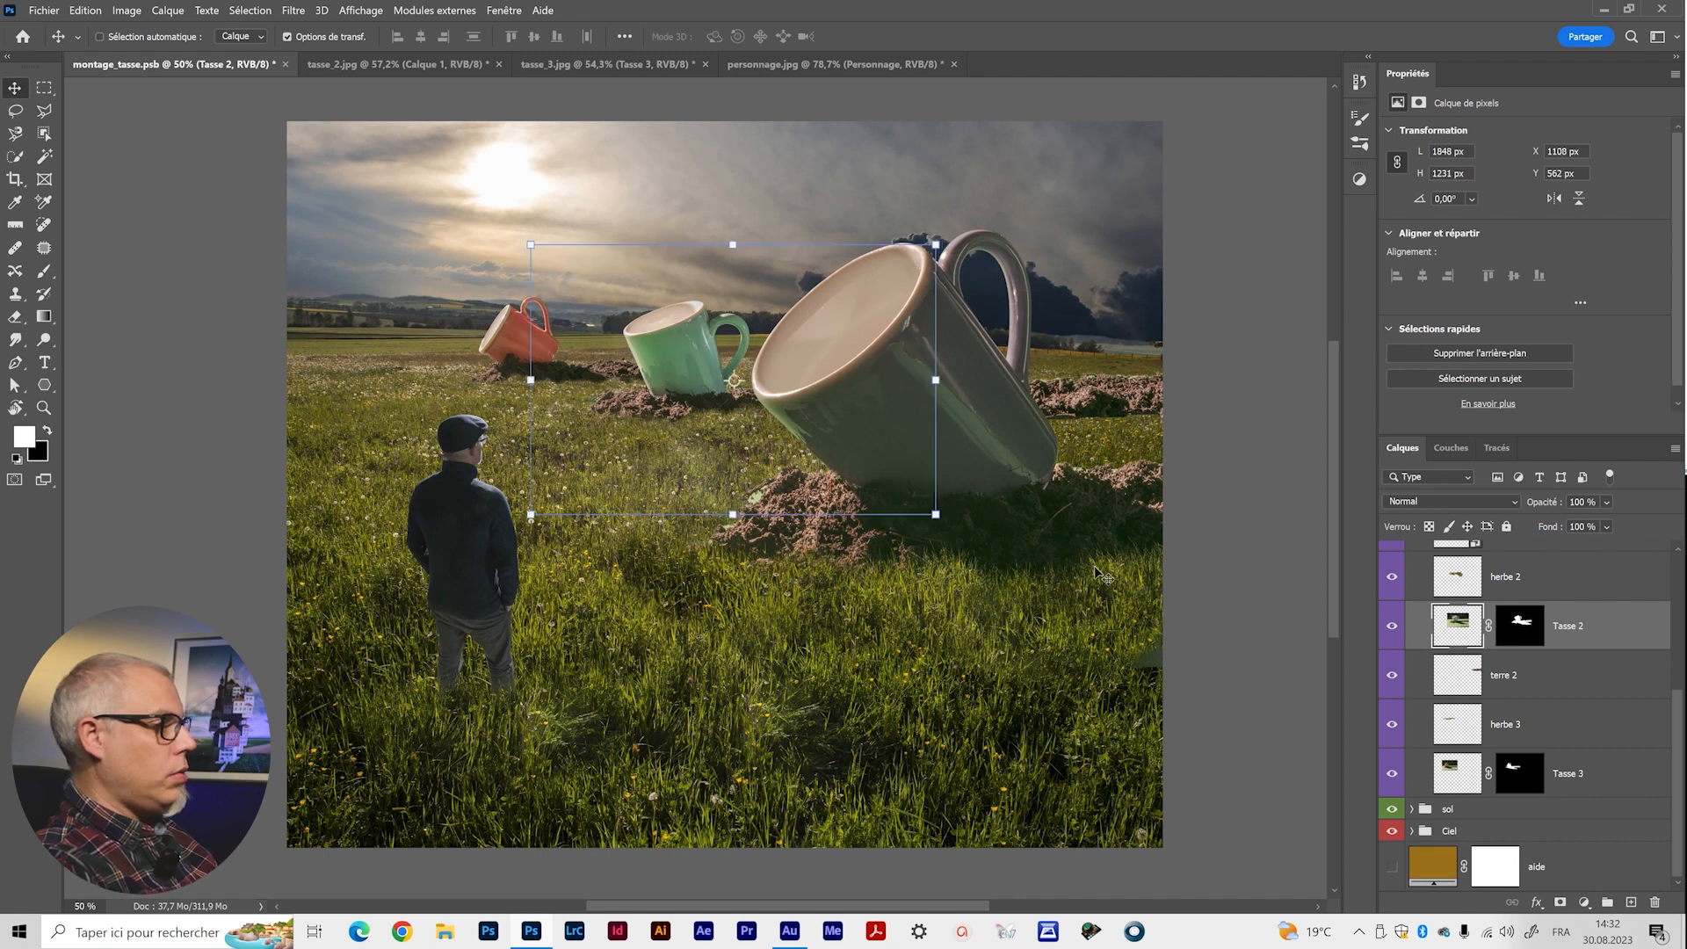
Group the herbe 2, Tasse 2 and terre 2 layers into a group named Tasse 2 inside the Tasses group.
left_click(1483, 590)
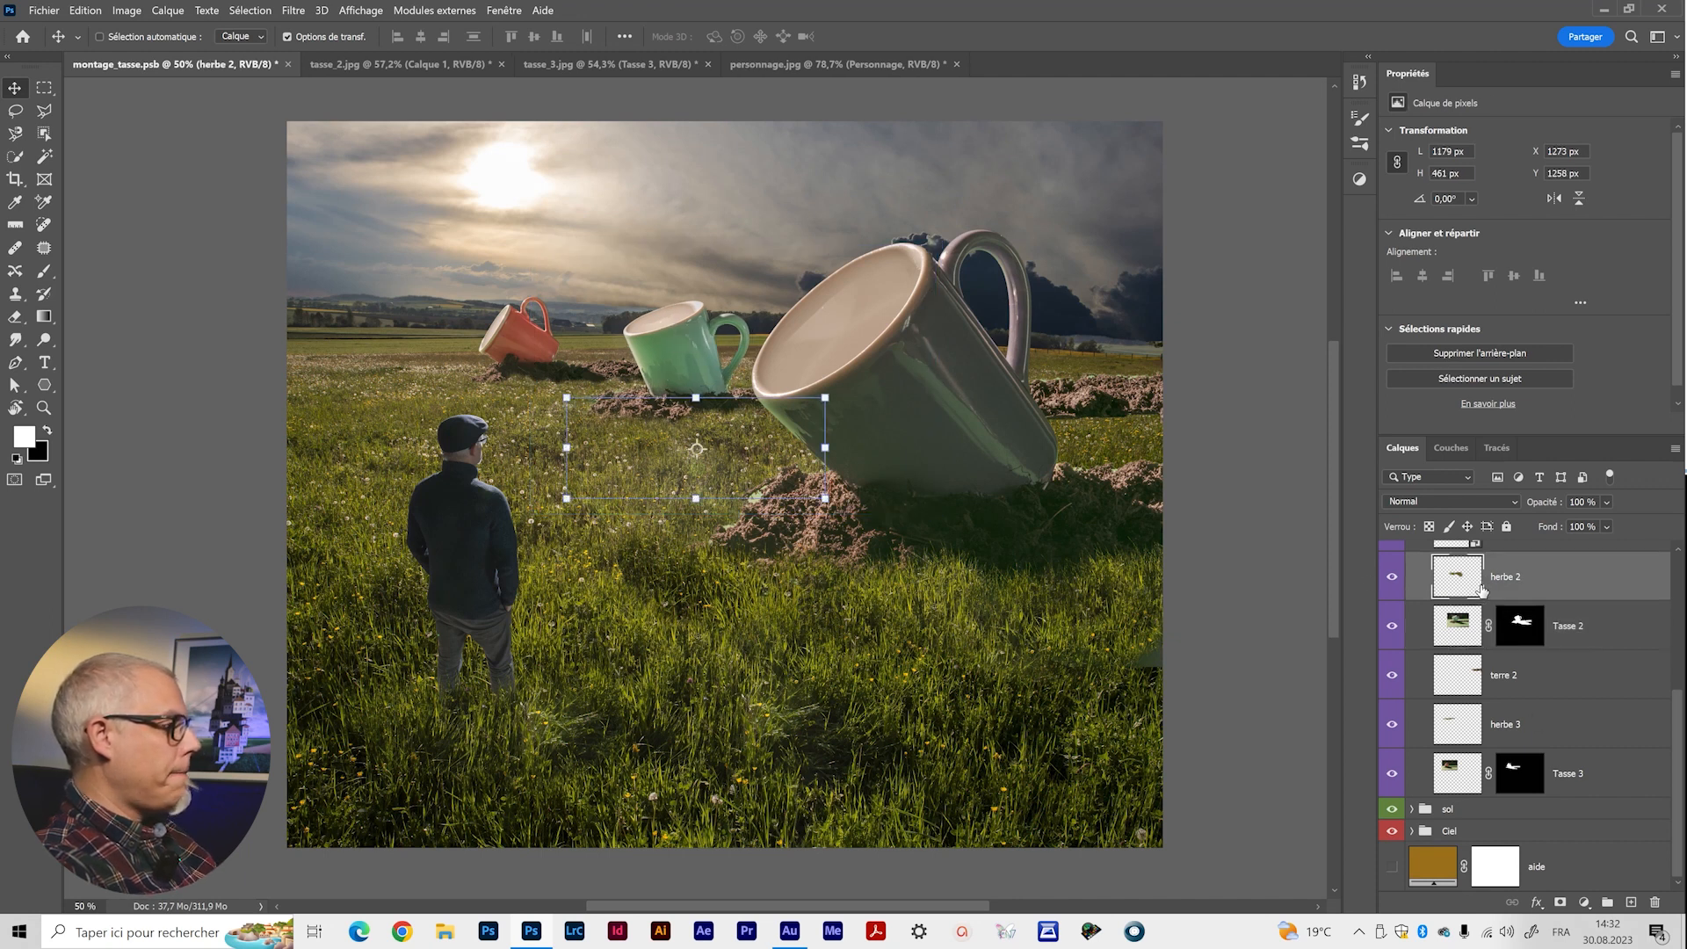
scroll(1496, 686, "up", 2)
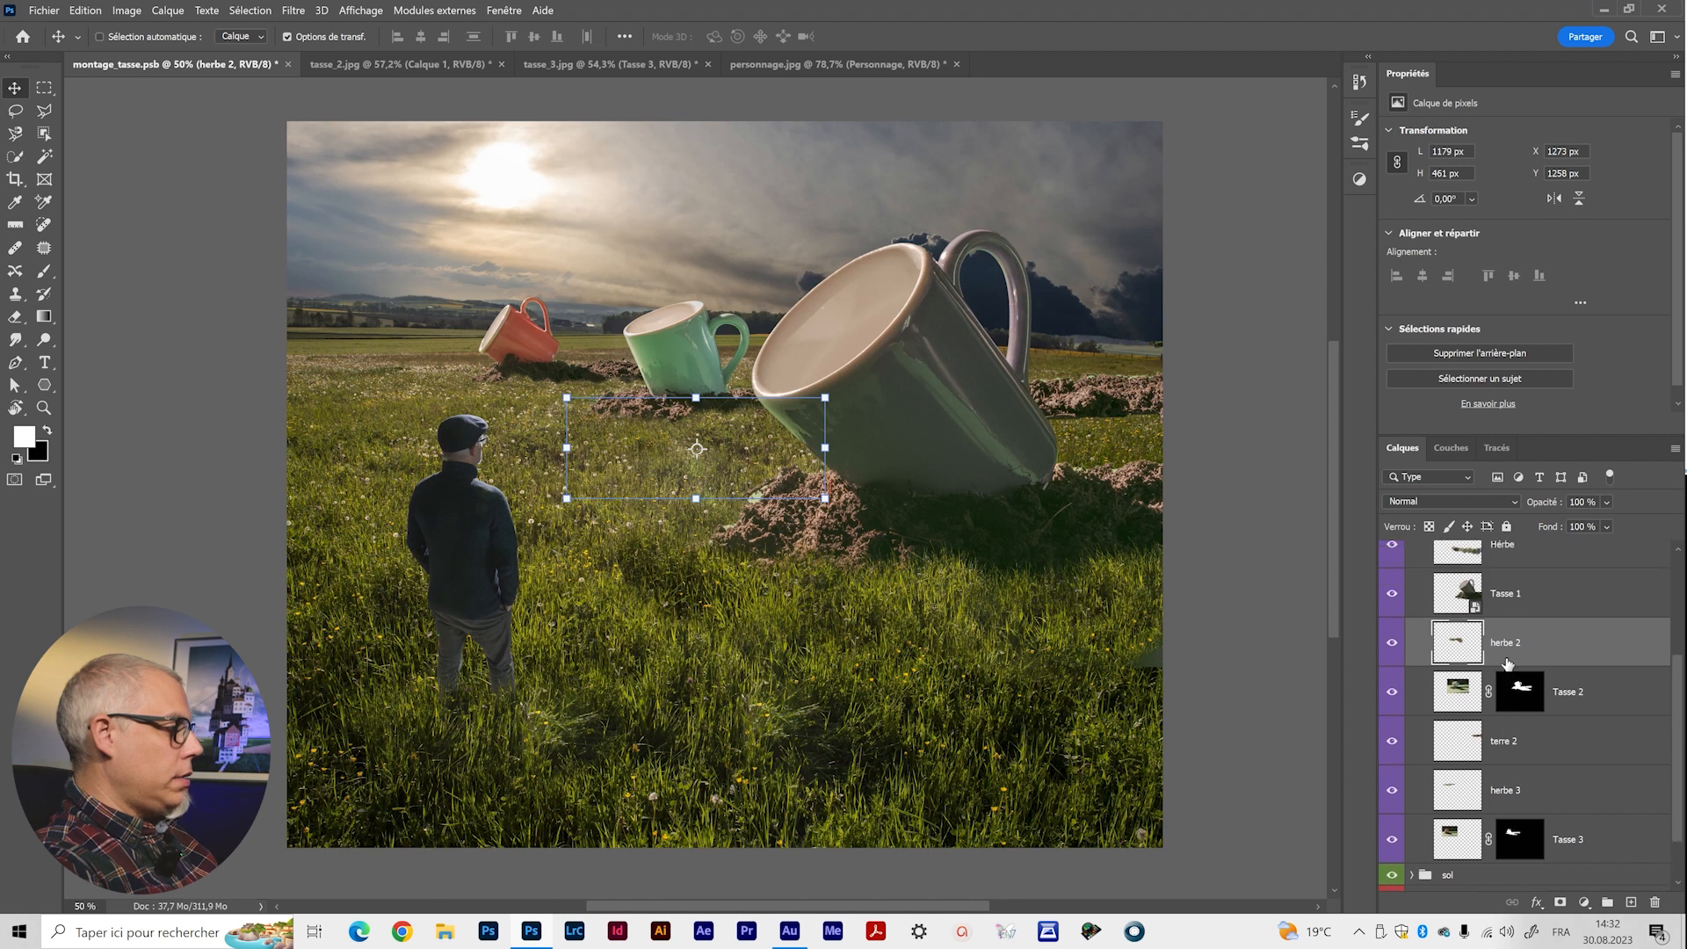
left_click(1510, 753)
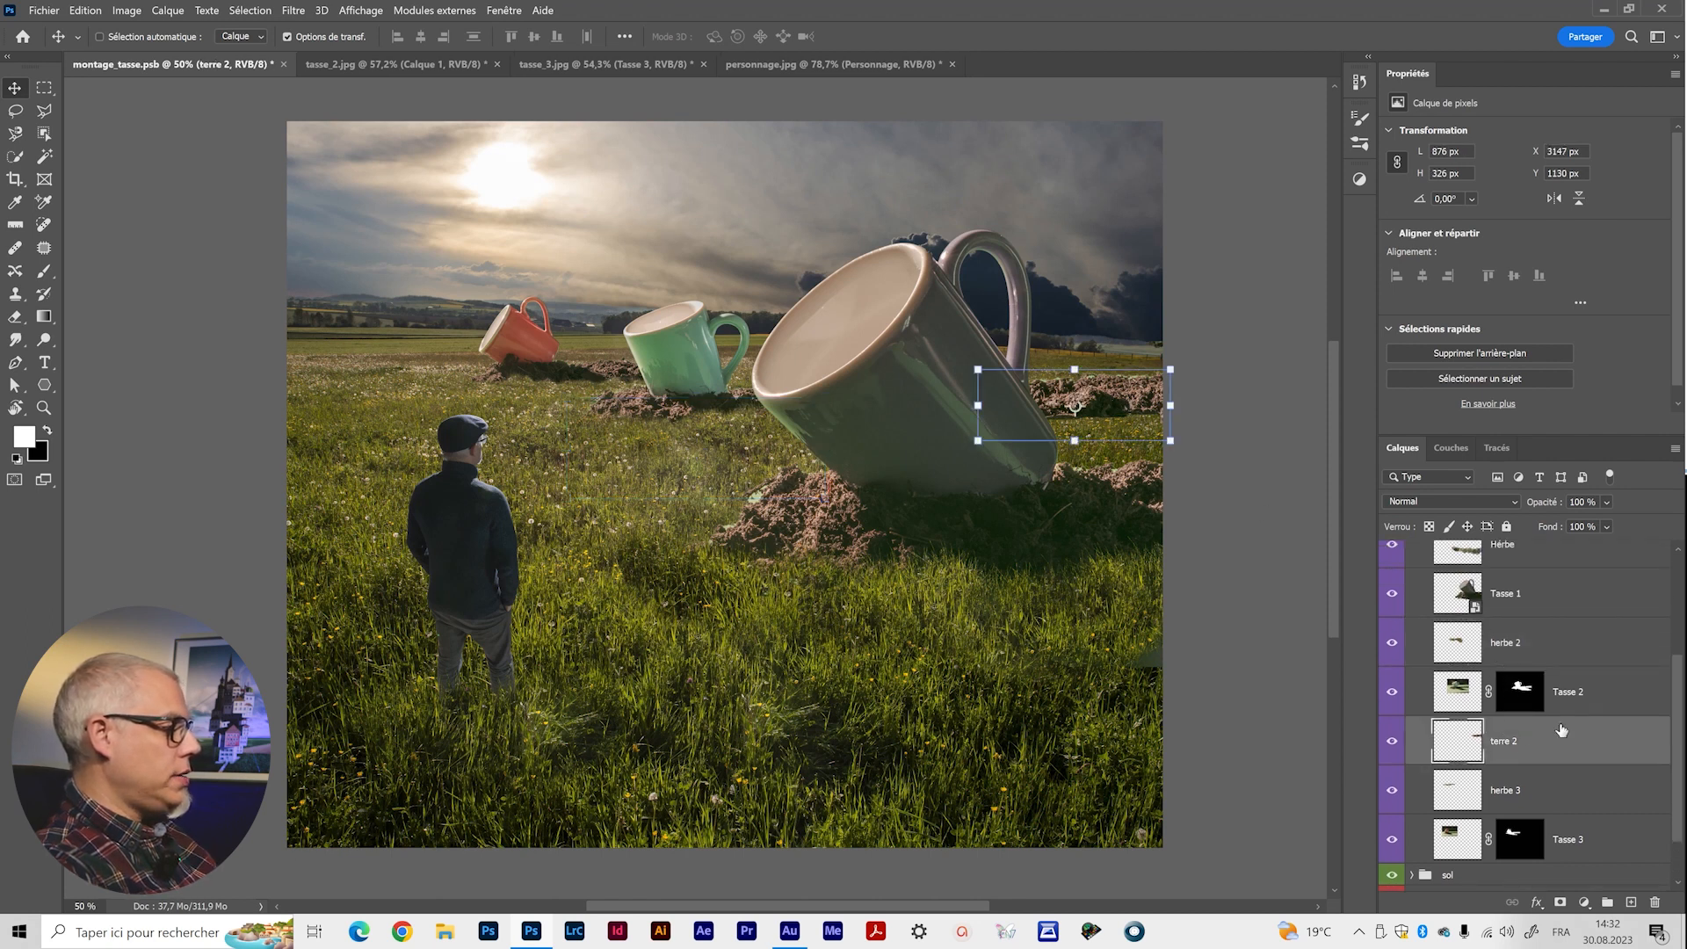
left_click(1506, 644, "shift")
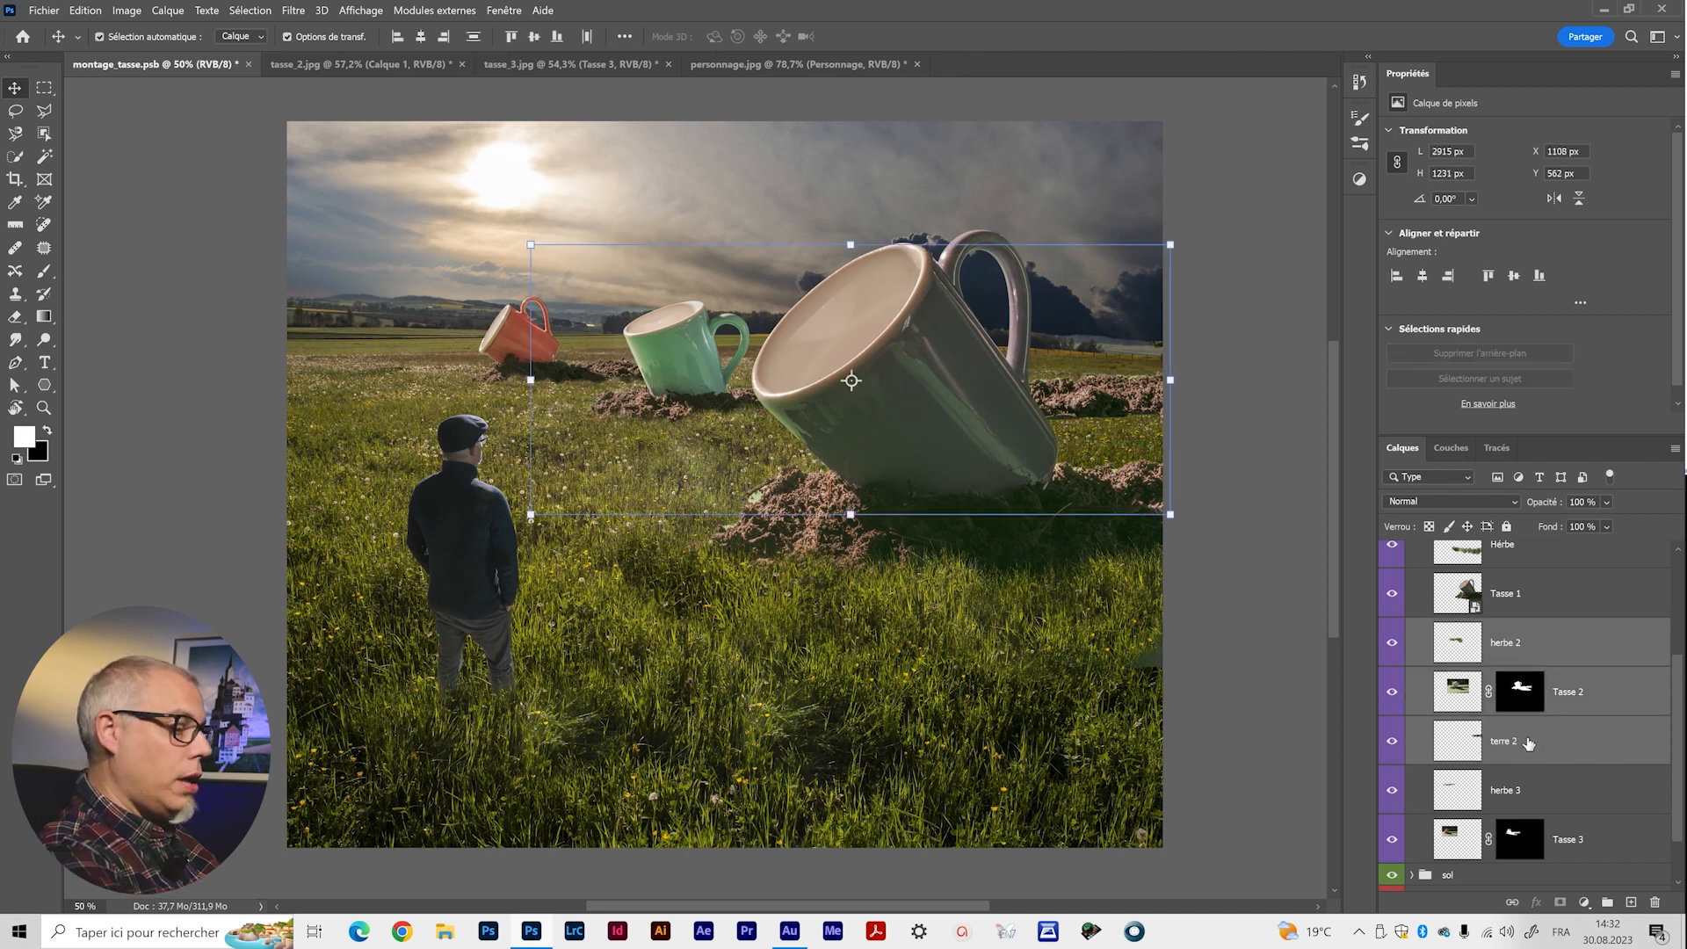
key("ctrl+g")
double_click(1494, 690)
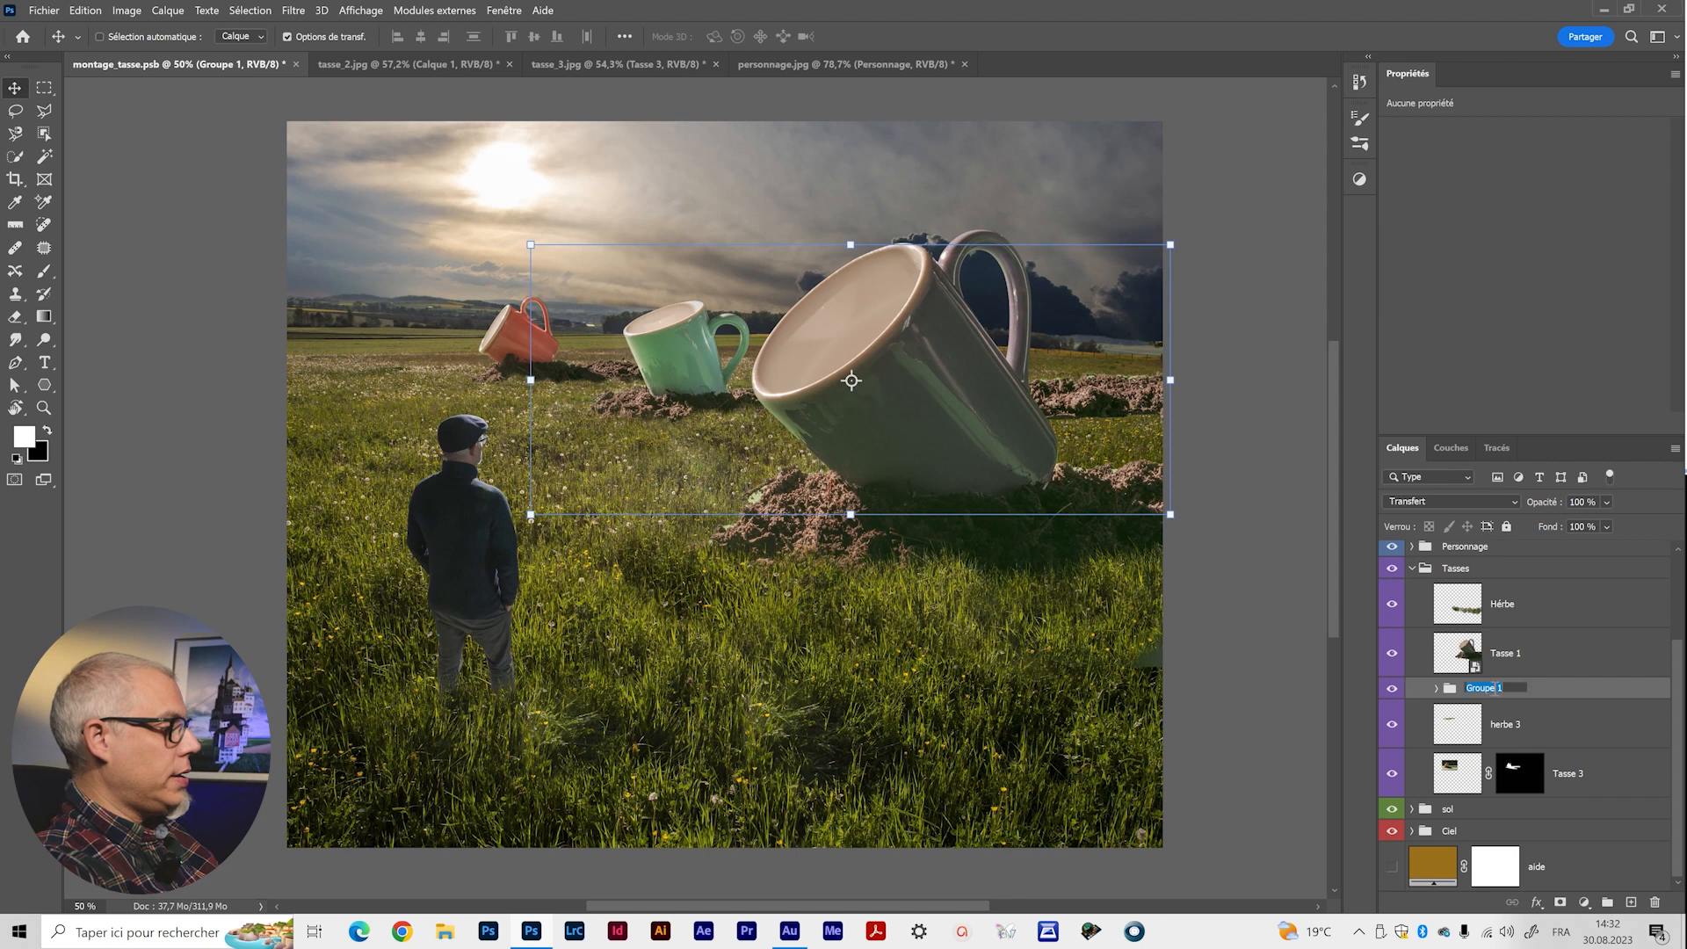
type("Tasse 2")
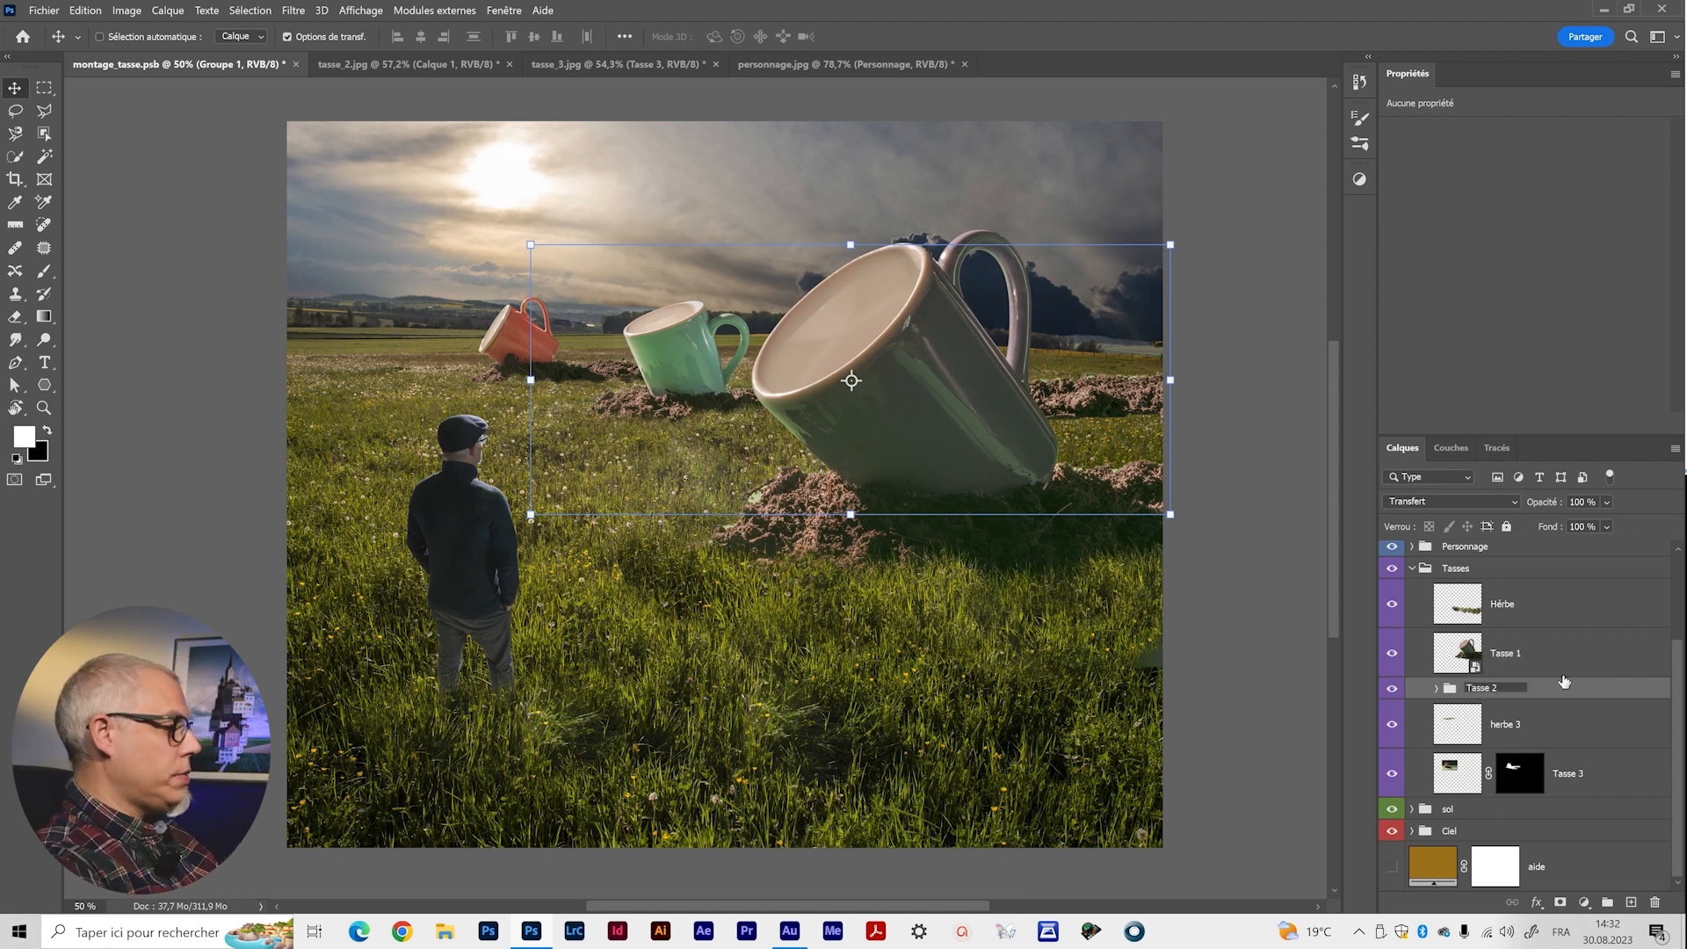
key("Return")
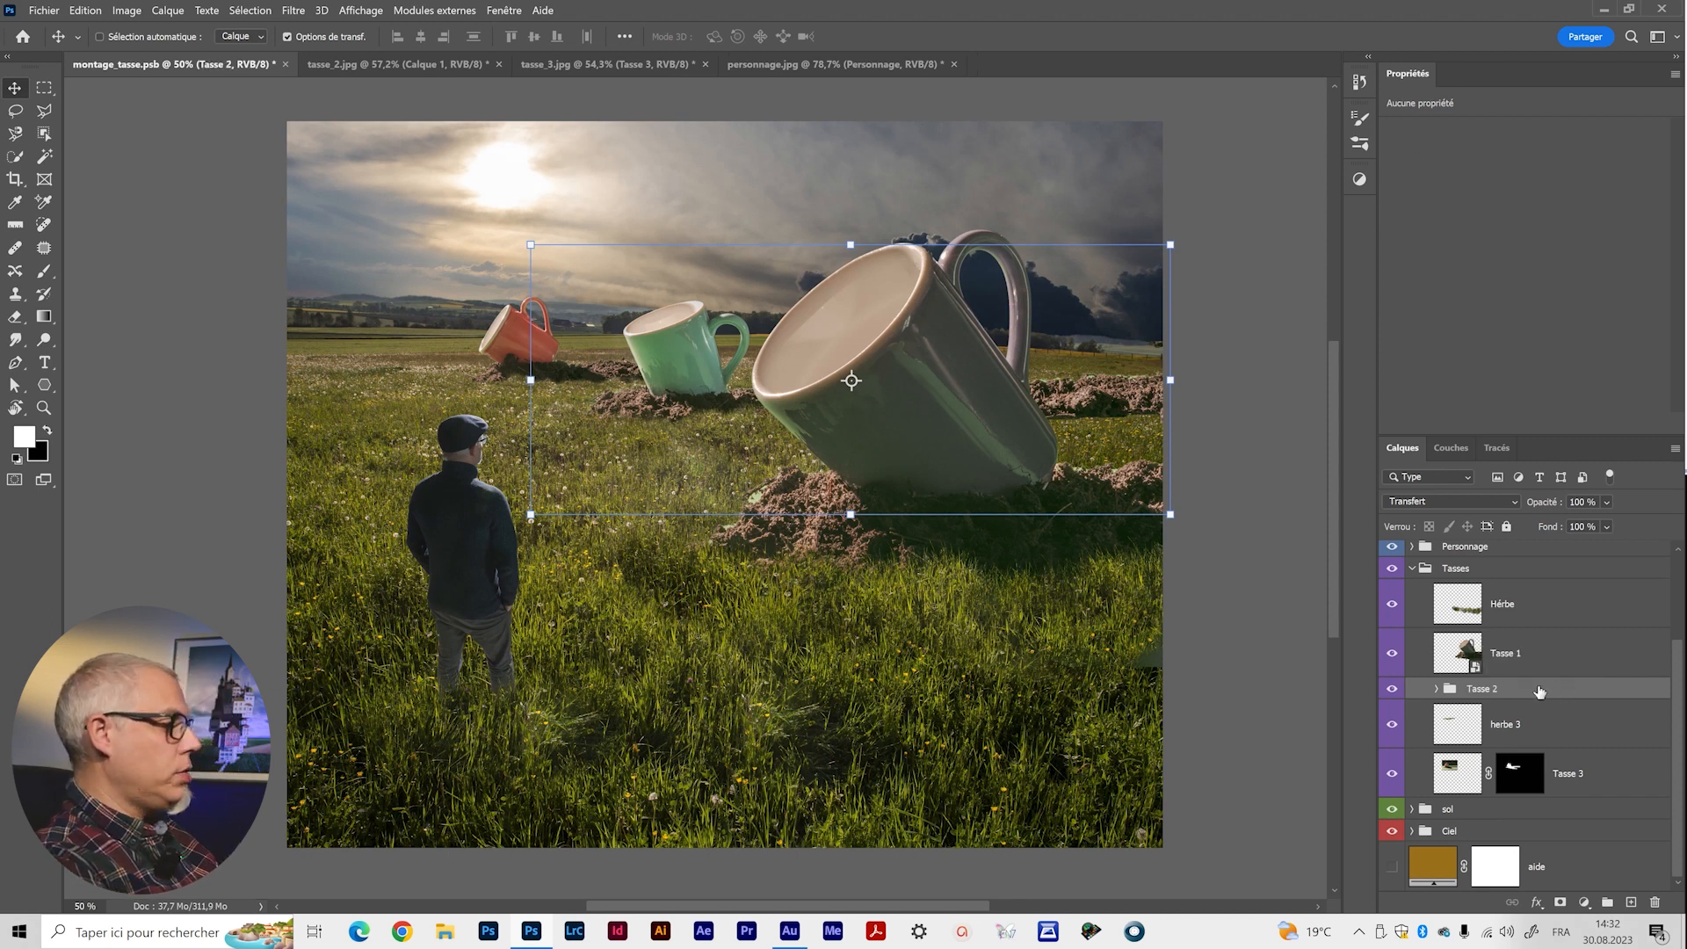
Check the contents of the Tasse 2 group, collapse it and the Tasses group, and deselect all layers.
left_click(1437, 689)
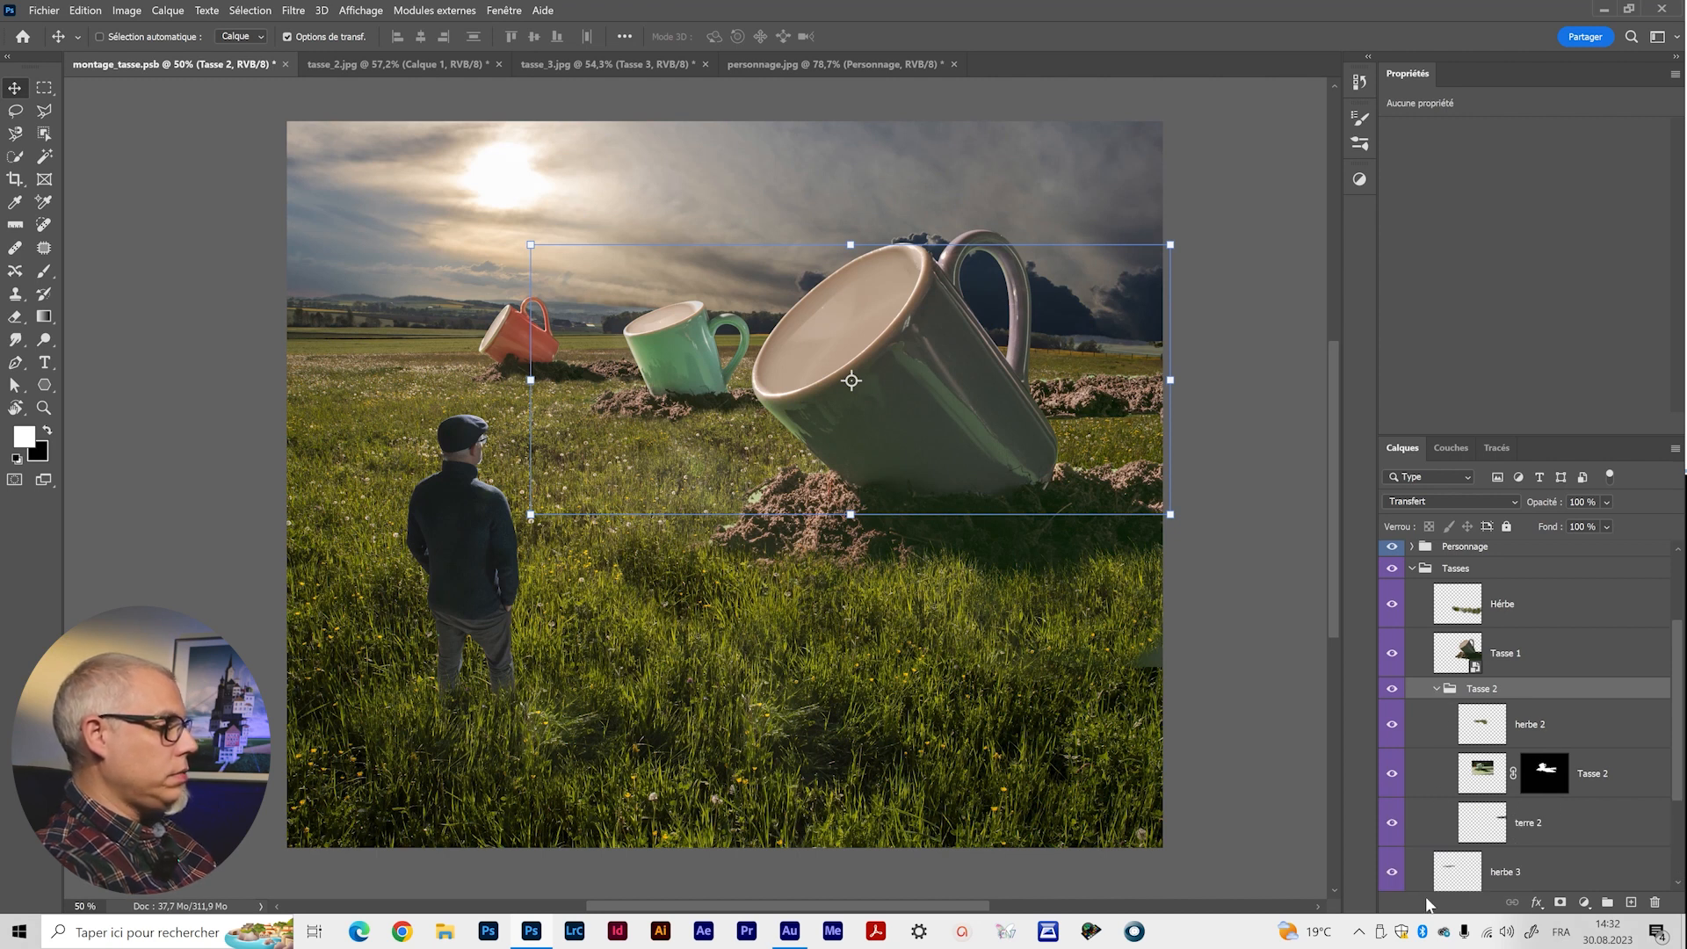
left_click(1438, 691)
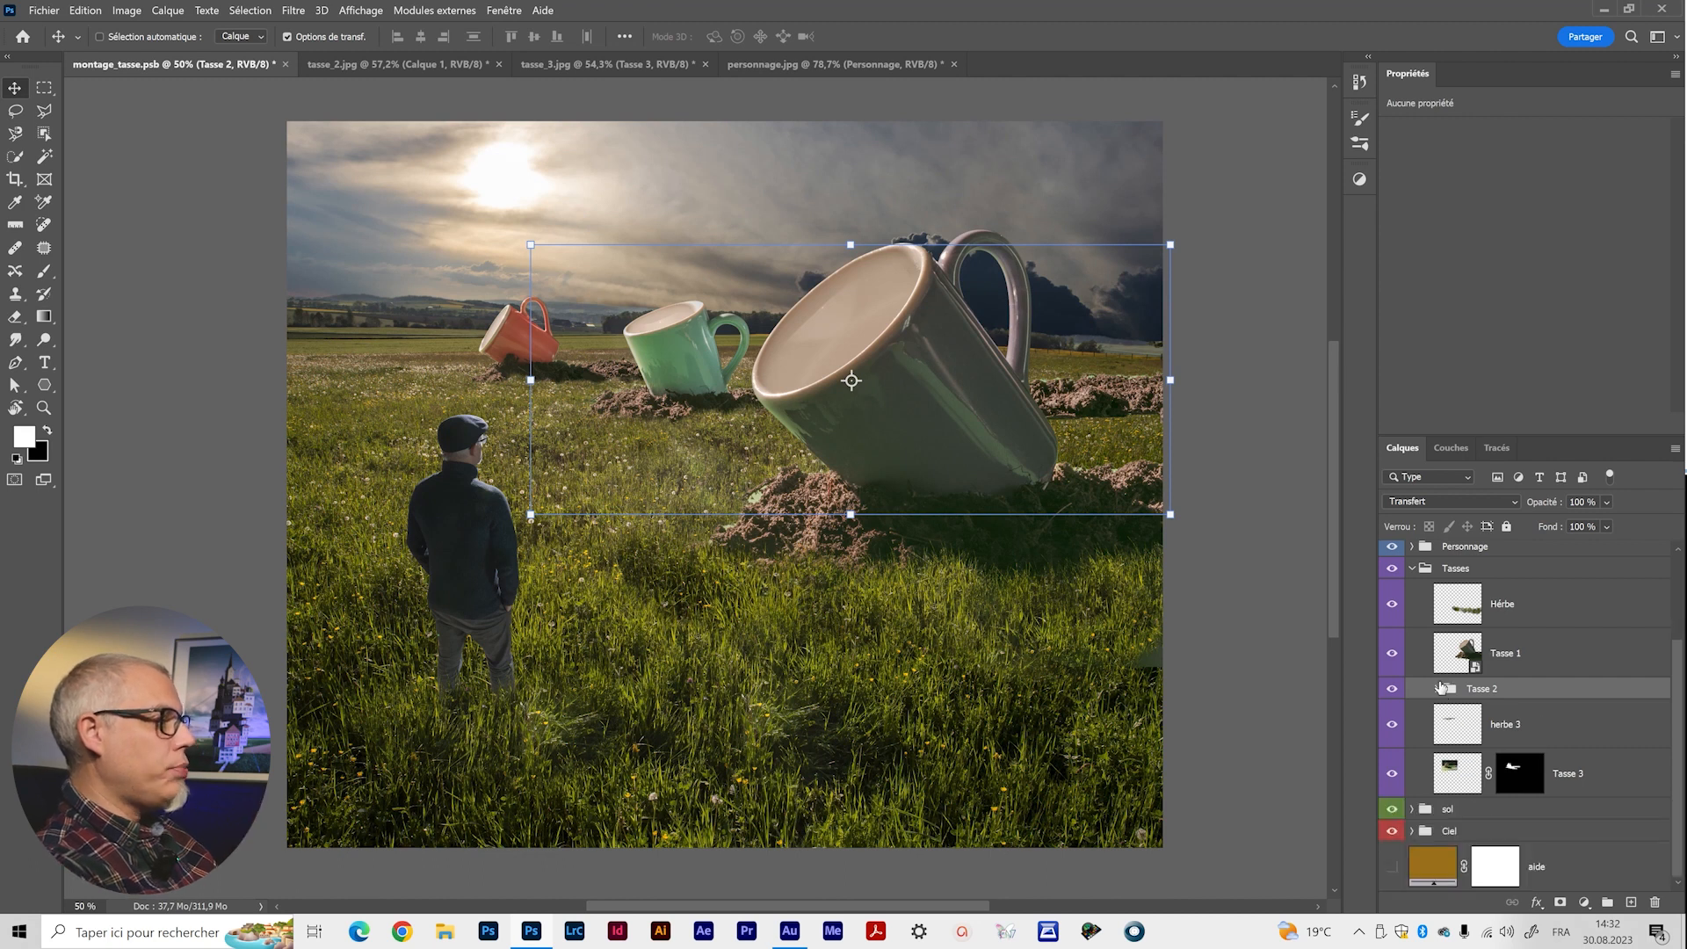
left_click(1413, 569)
left_click(1452, 865)
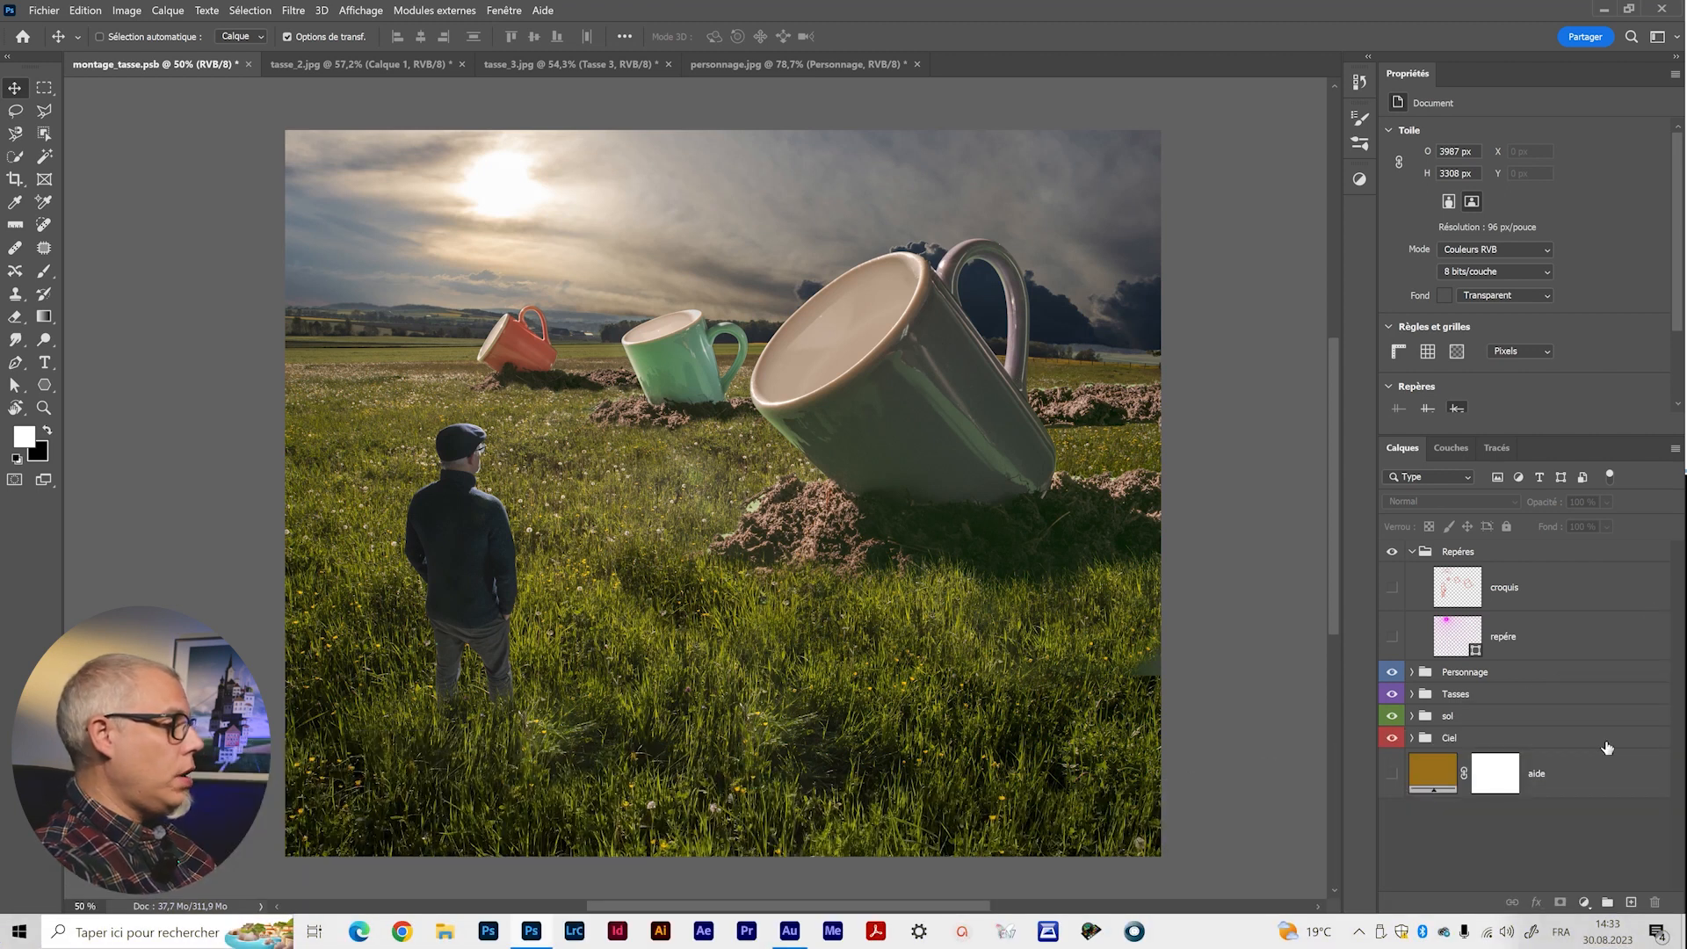
Add a Curves (Courbes) adjustment layer above Tasse 1 in the Tasses group and clip it to the Tasse 1 layer.
left_click(1412, 694)
scroll(1472, 731, "down", 3)
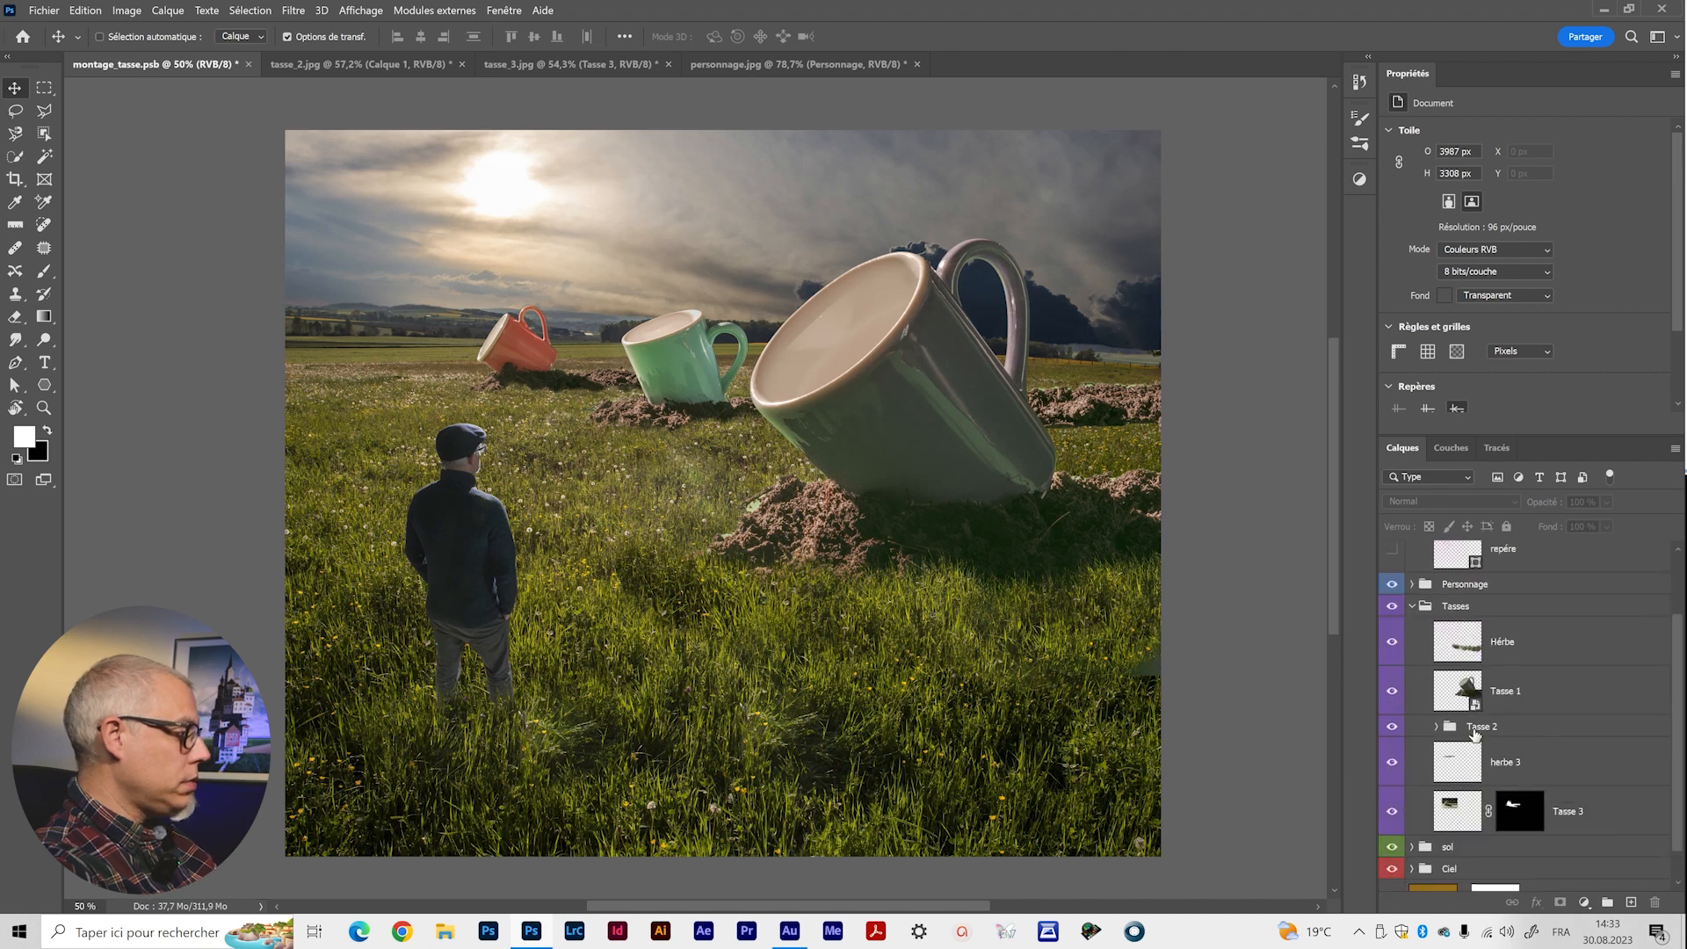
scroll(1559, 615, "up", 2)
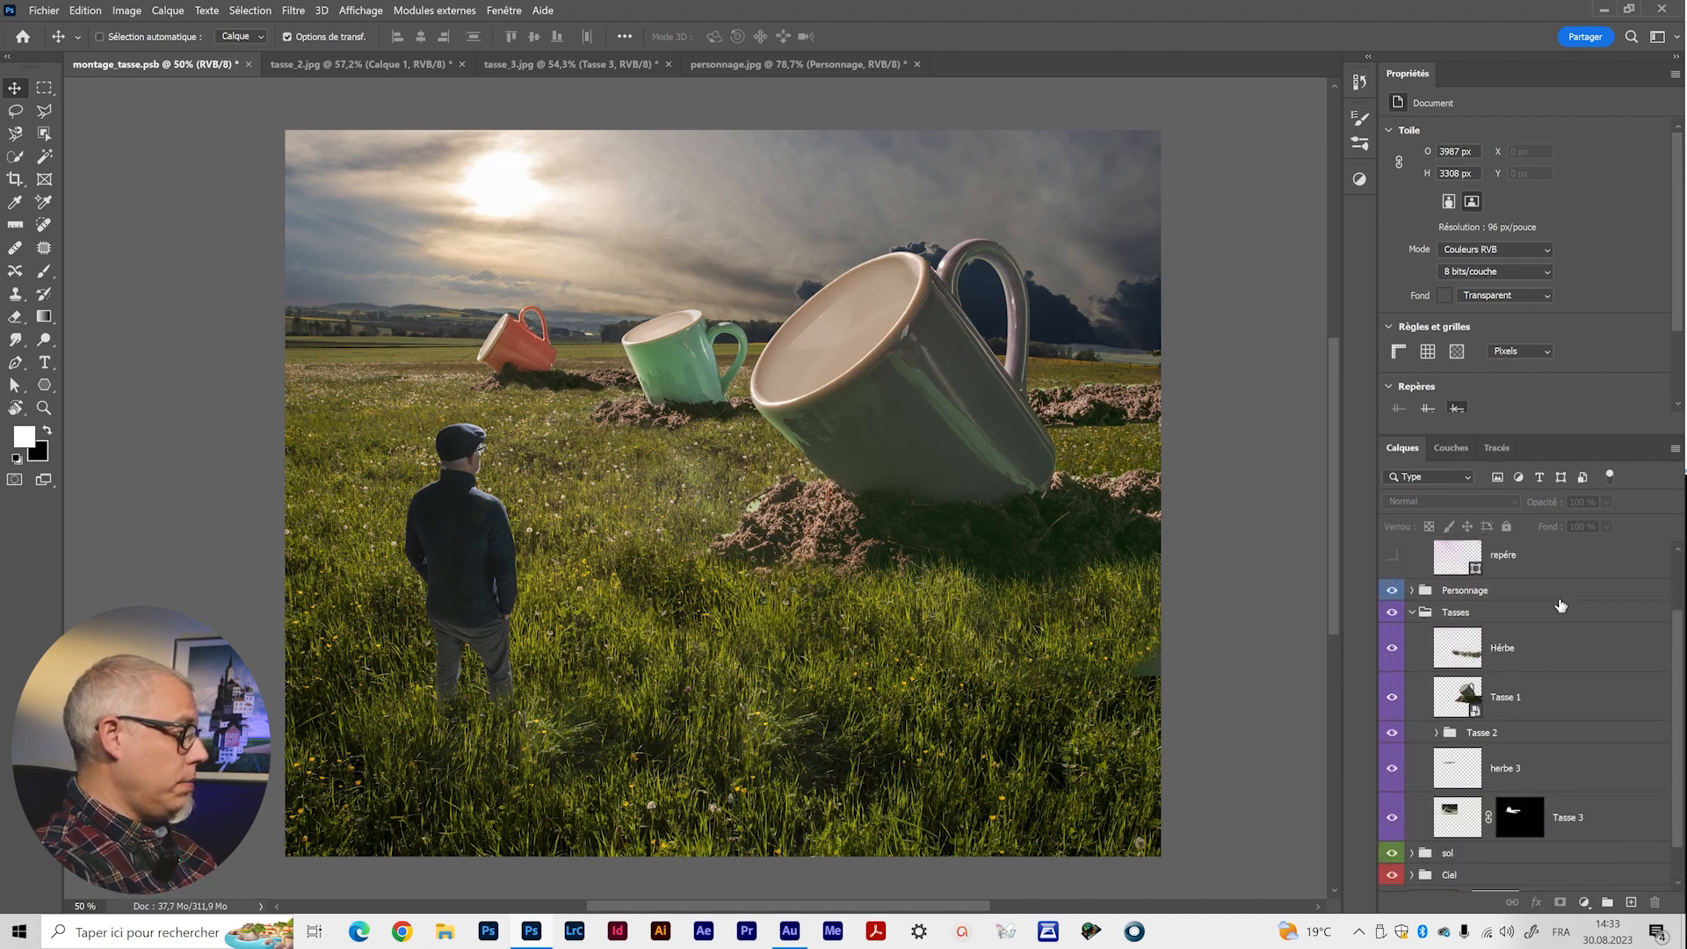
left_click(1524, 749)
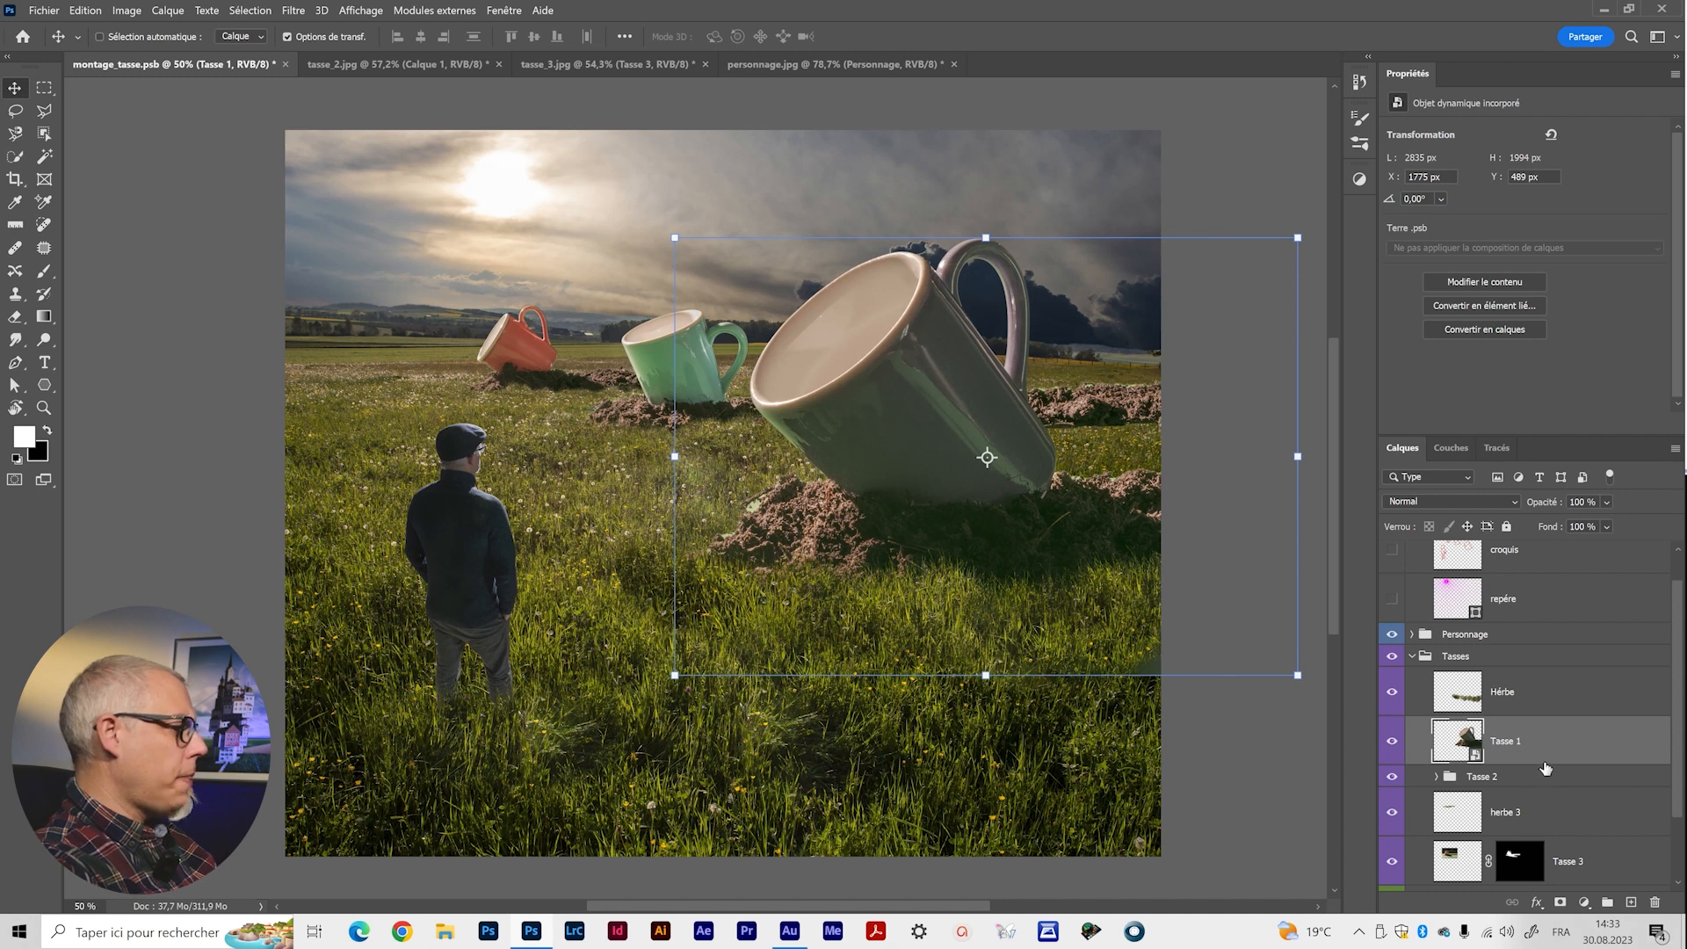
left_click(1358, 178)
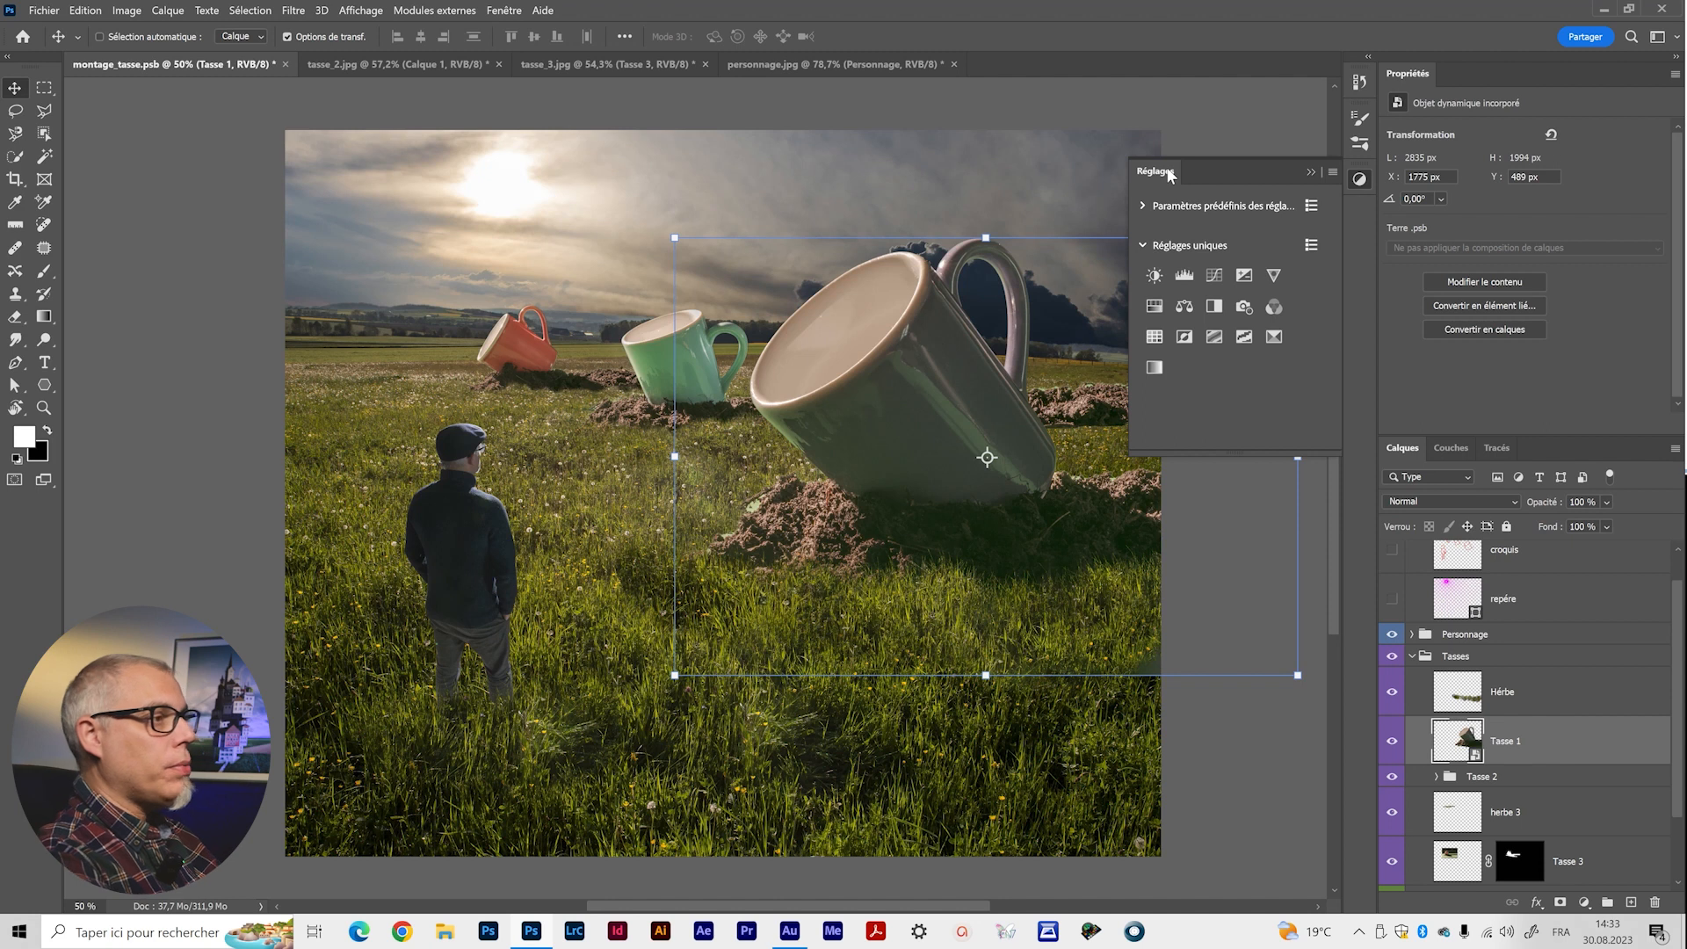
left_click(1214, 275)
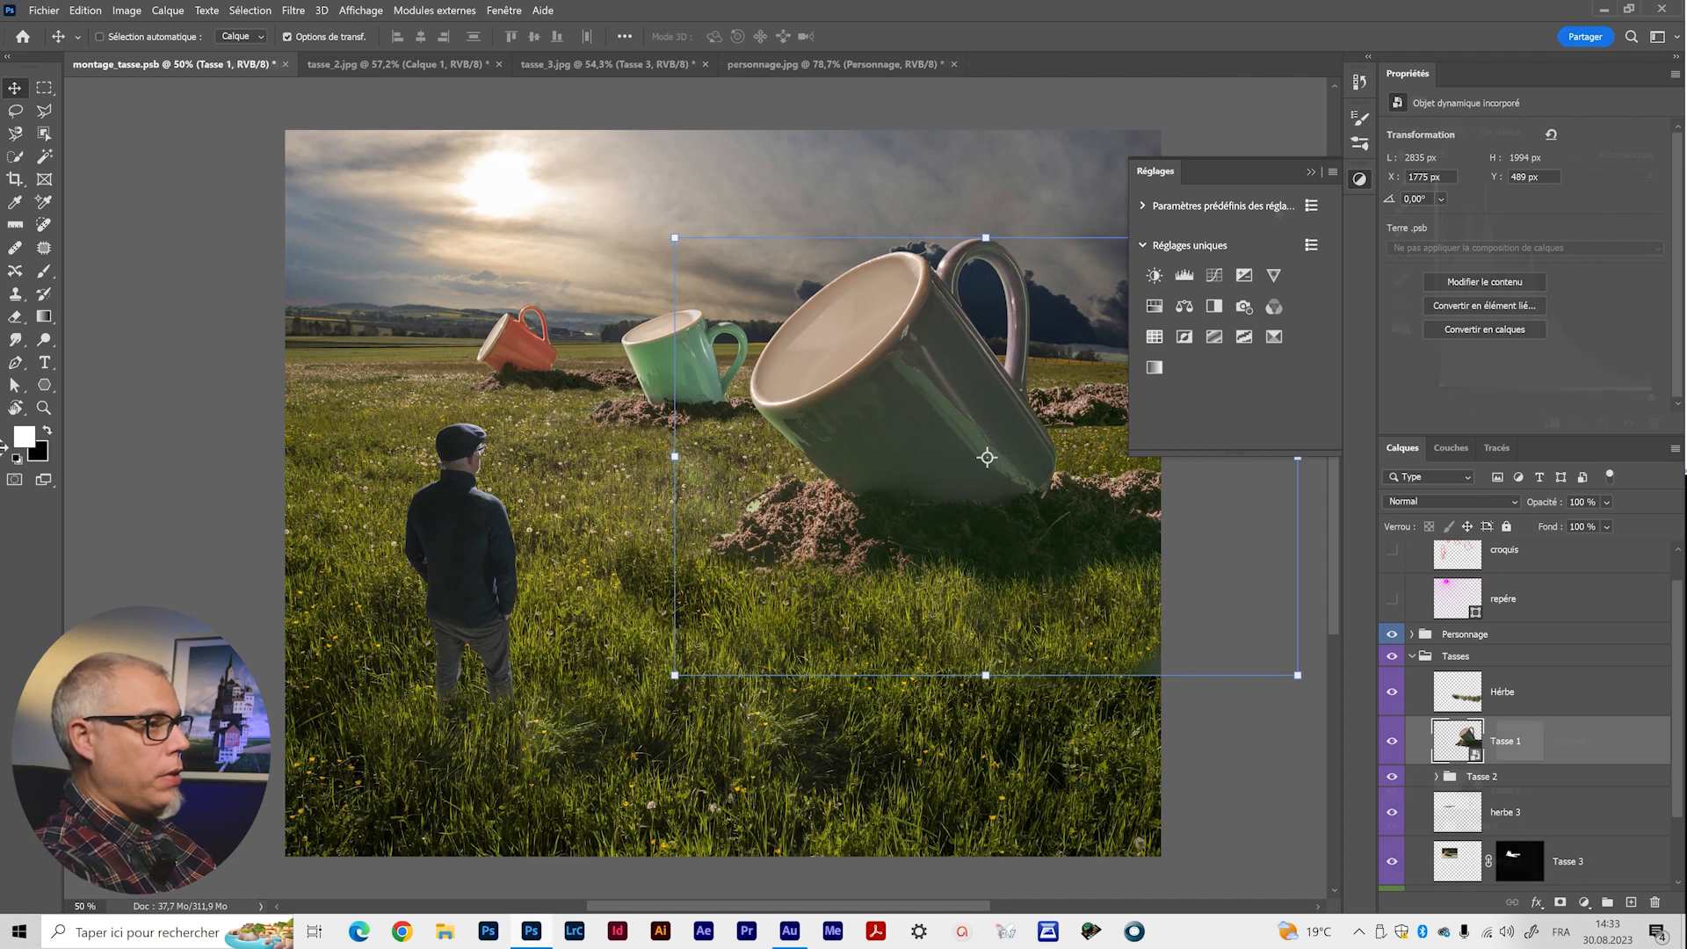
left_click(1311, 171)
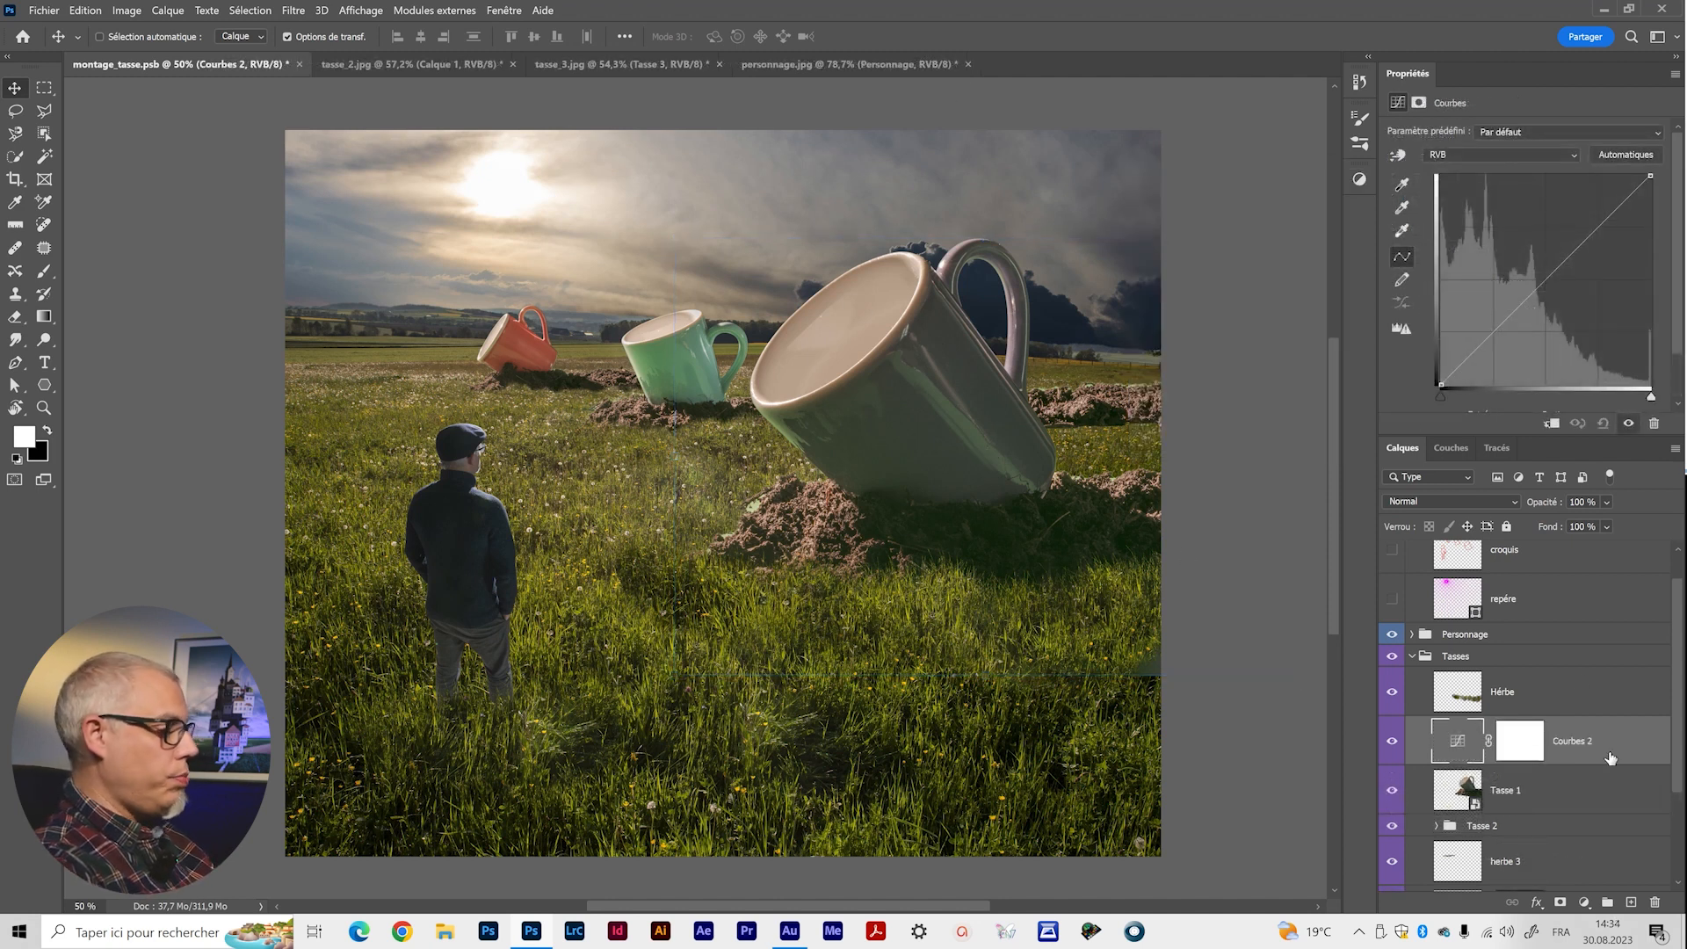
left_click_drag(1634, 761, 1613, 759)
left_click_drag(1536, 583, 1536, 585)
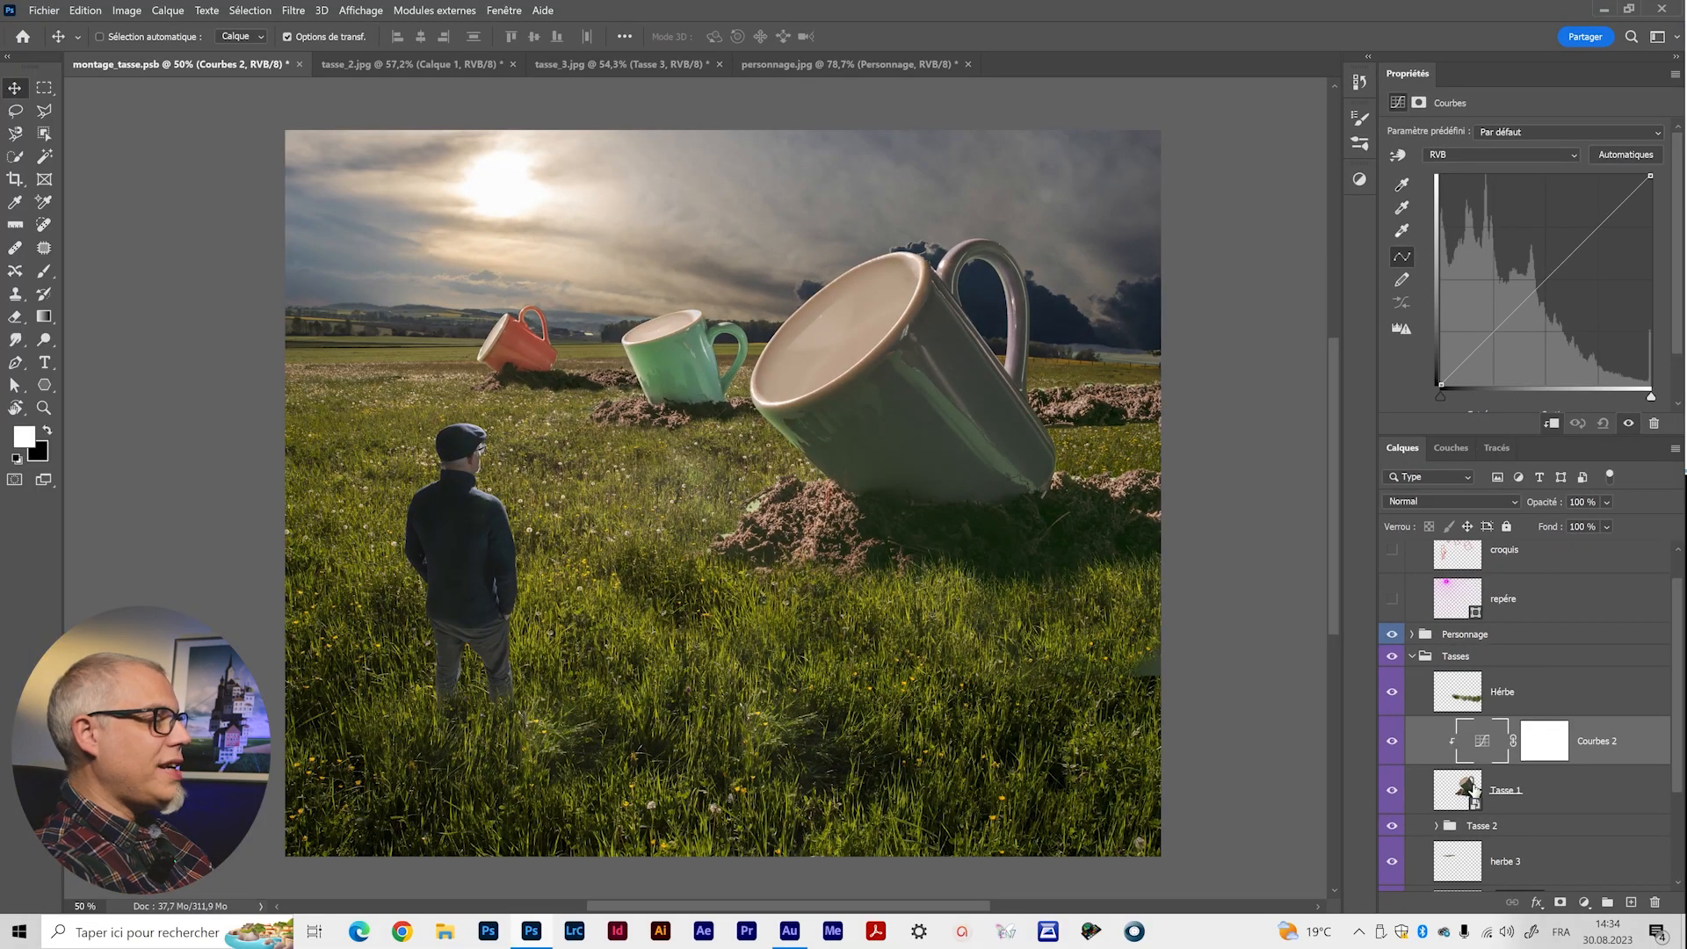
Raise the large cup's contrast on the RGB curve by lowering the midtones slightly and moving the white point inward.
left_click_drag(1551, 273, 1552, 283)
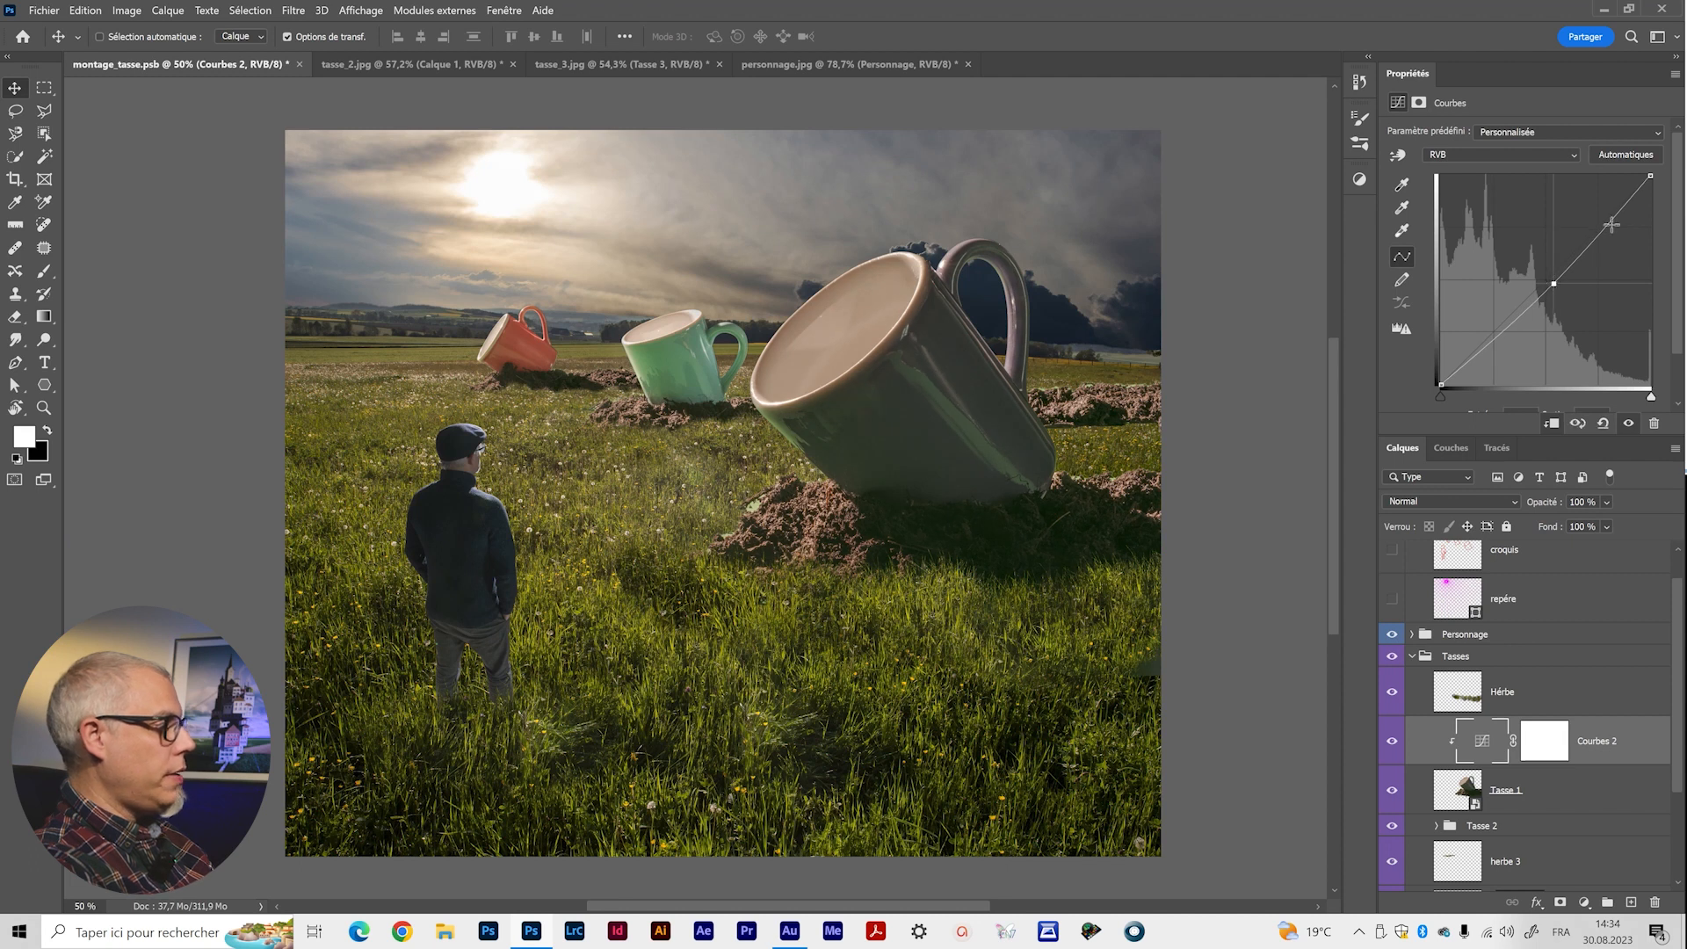
left_click_drag(1647, 177, 1632, 156)
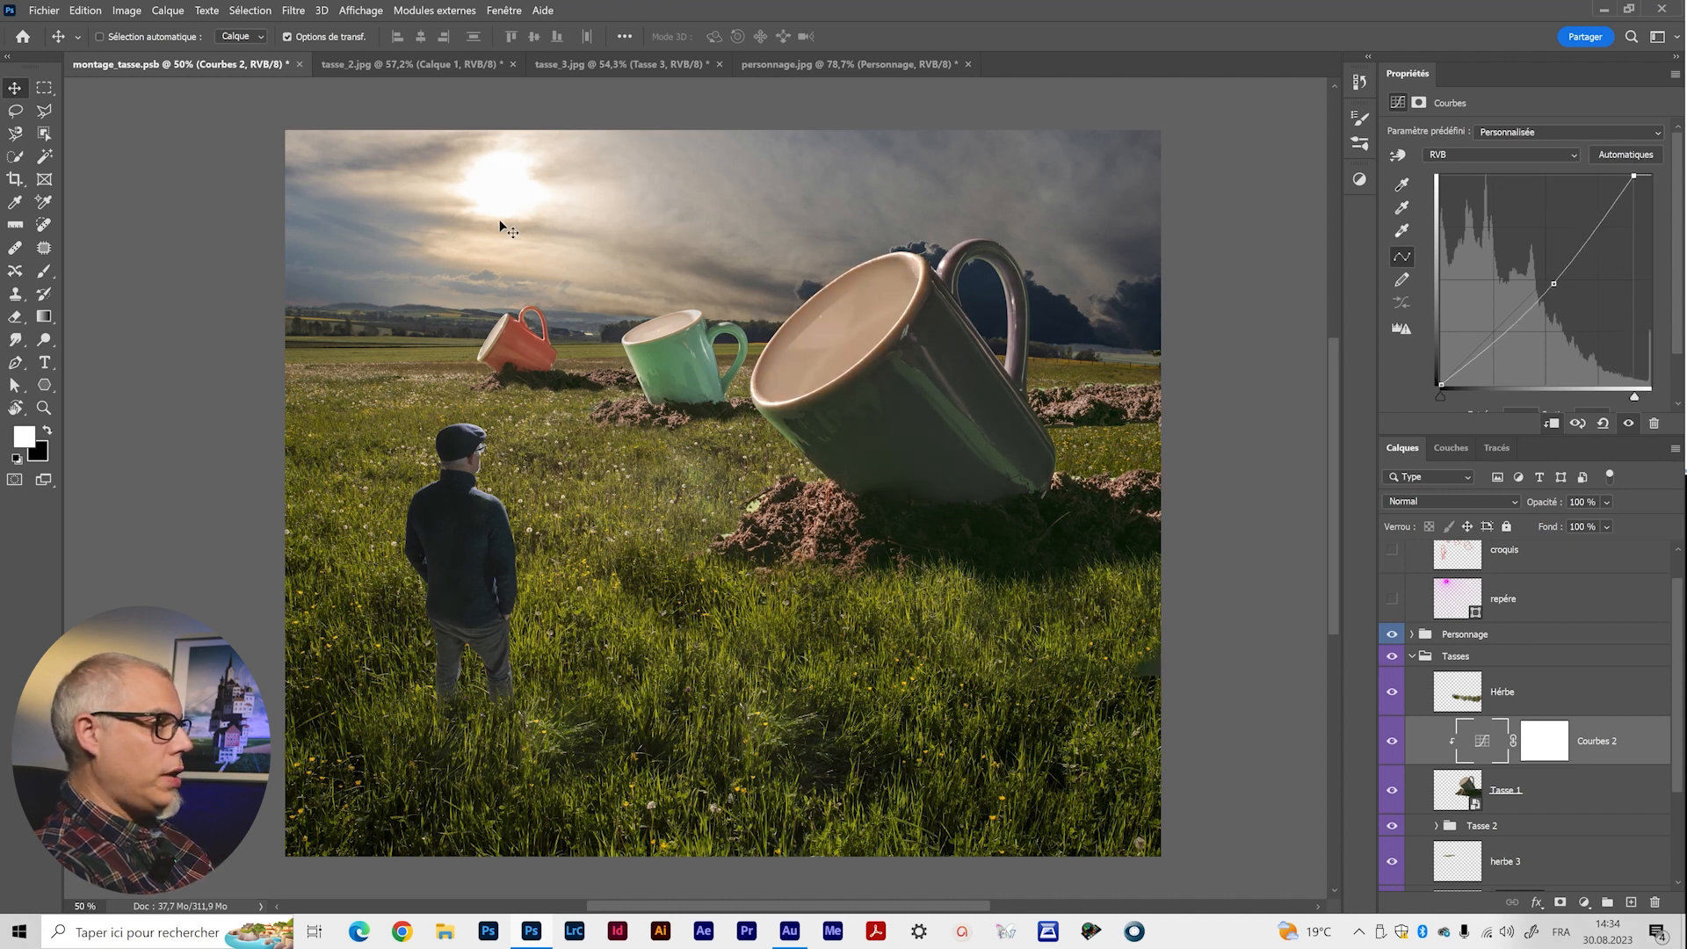
left_click_drag(1553, 285, 1547, 288)
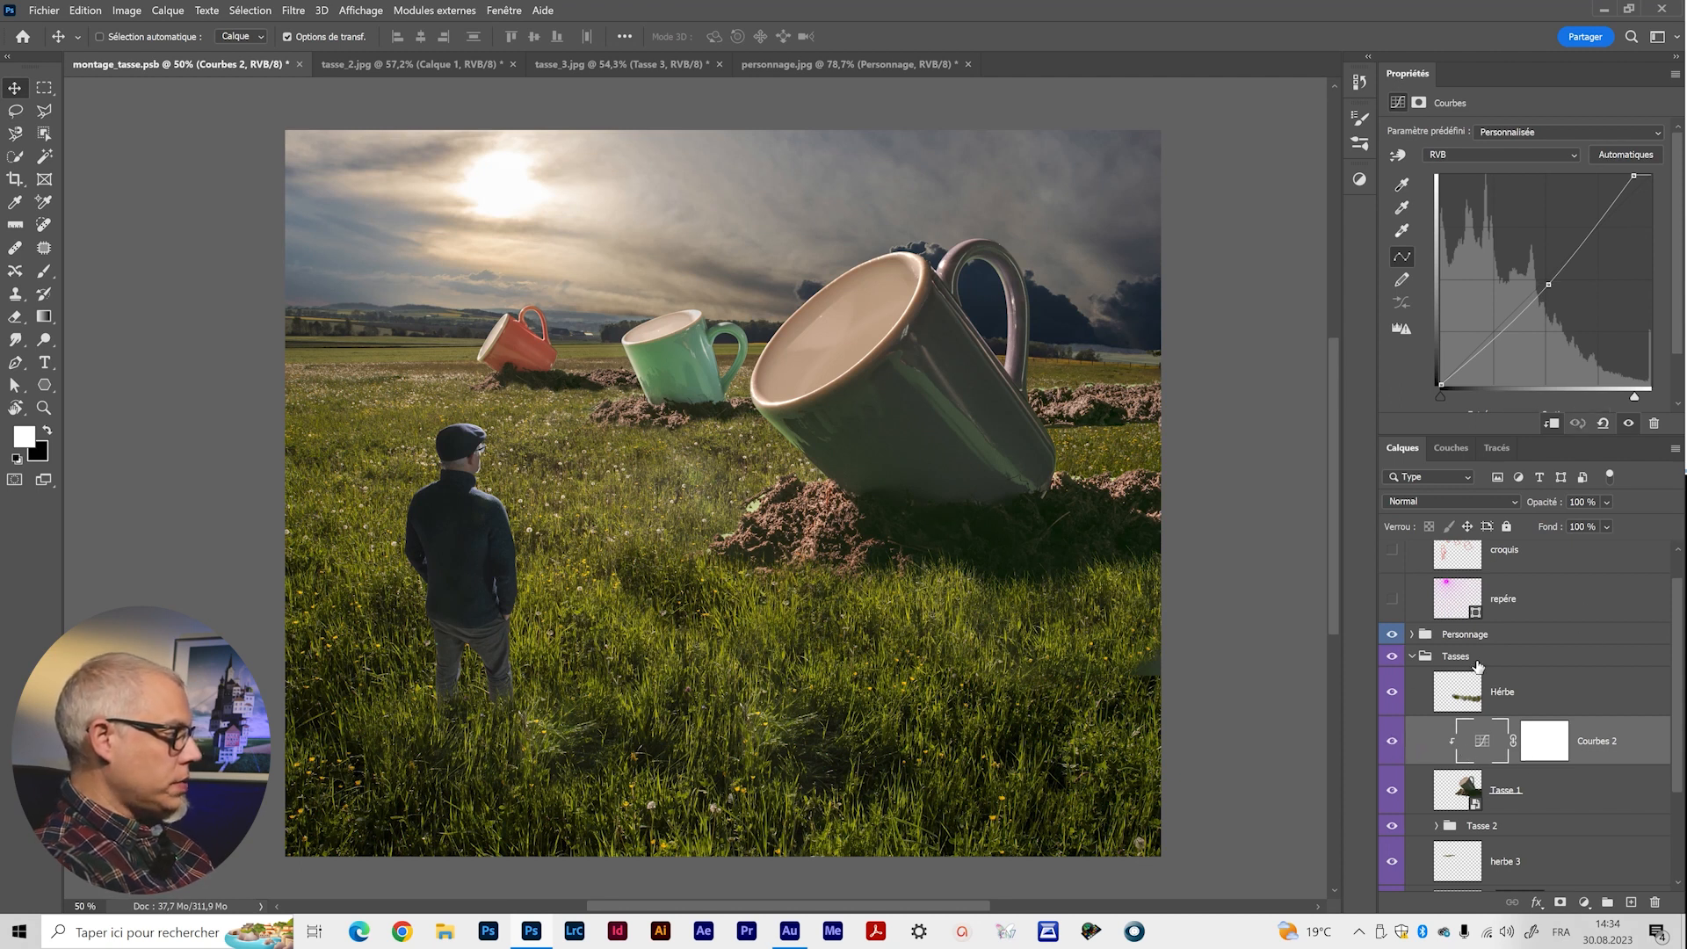
Warm the large cup's highlights by lowering the upper end of the Blue (Bleu) channel curve slightly.
scroll(1478, 665, "down", 1)
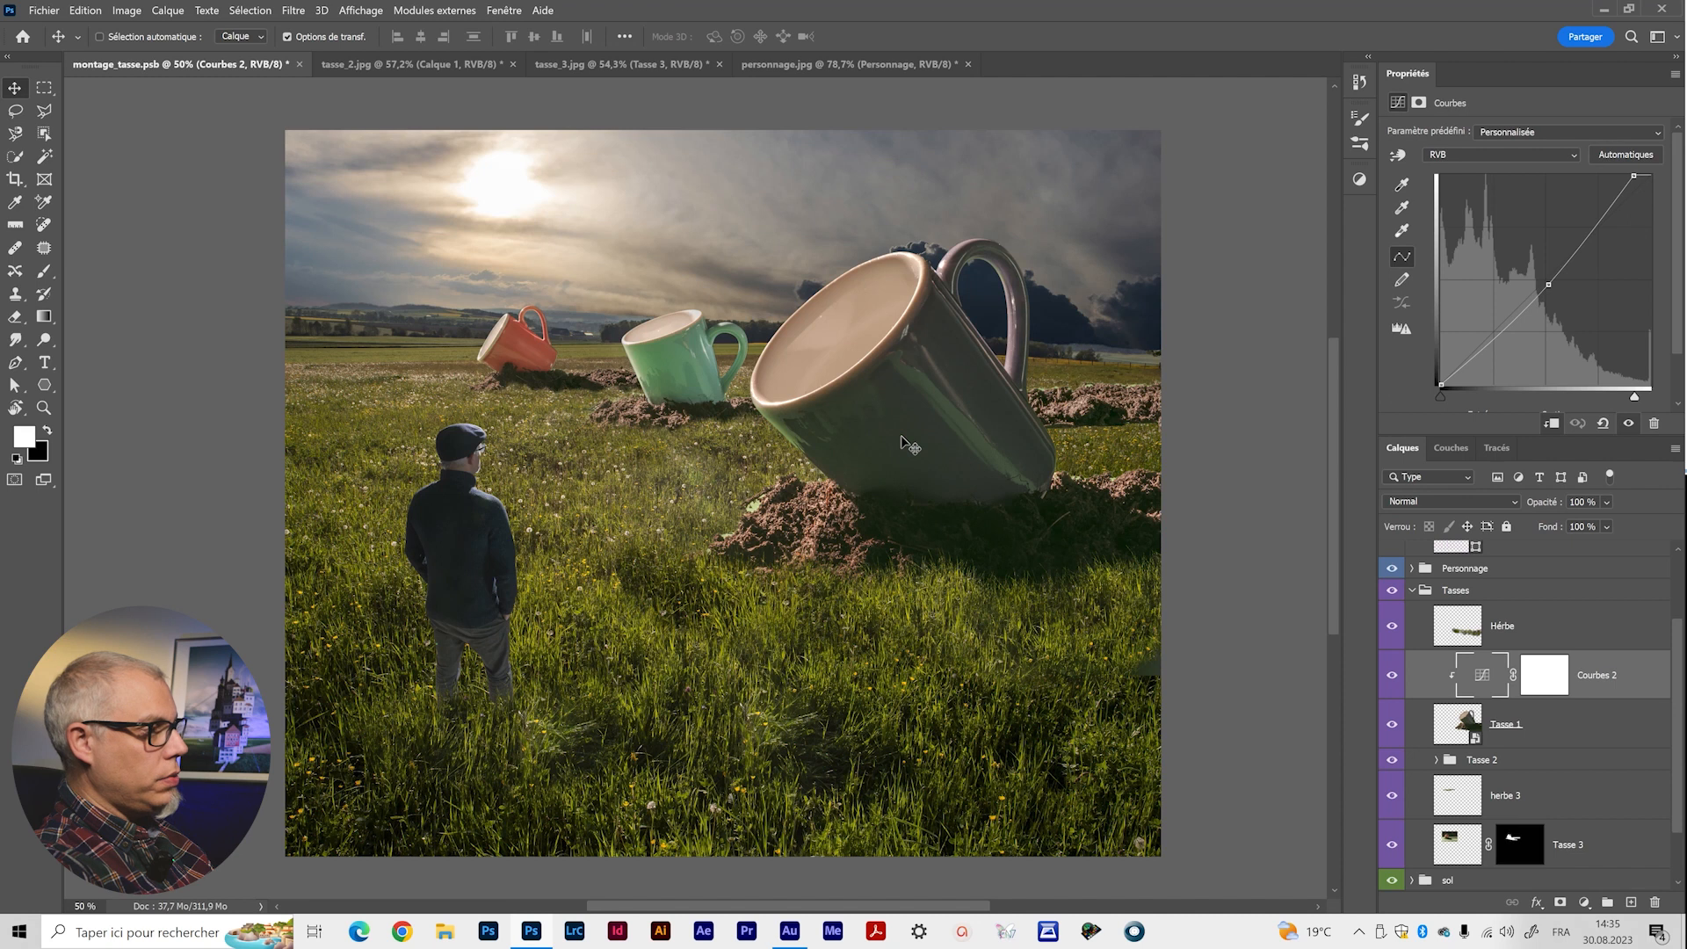
left_click(1537, 153)
left_click(1533, 214)
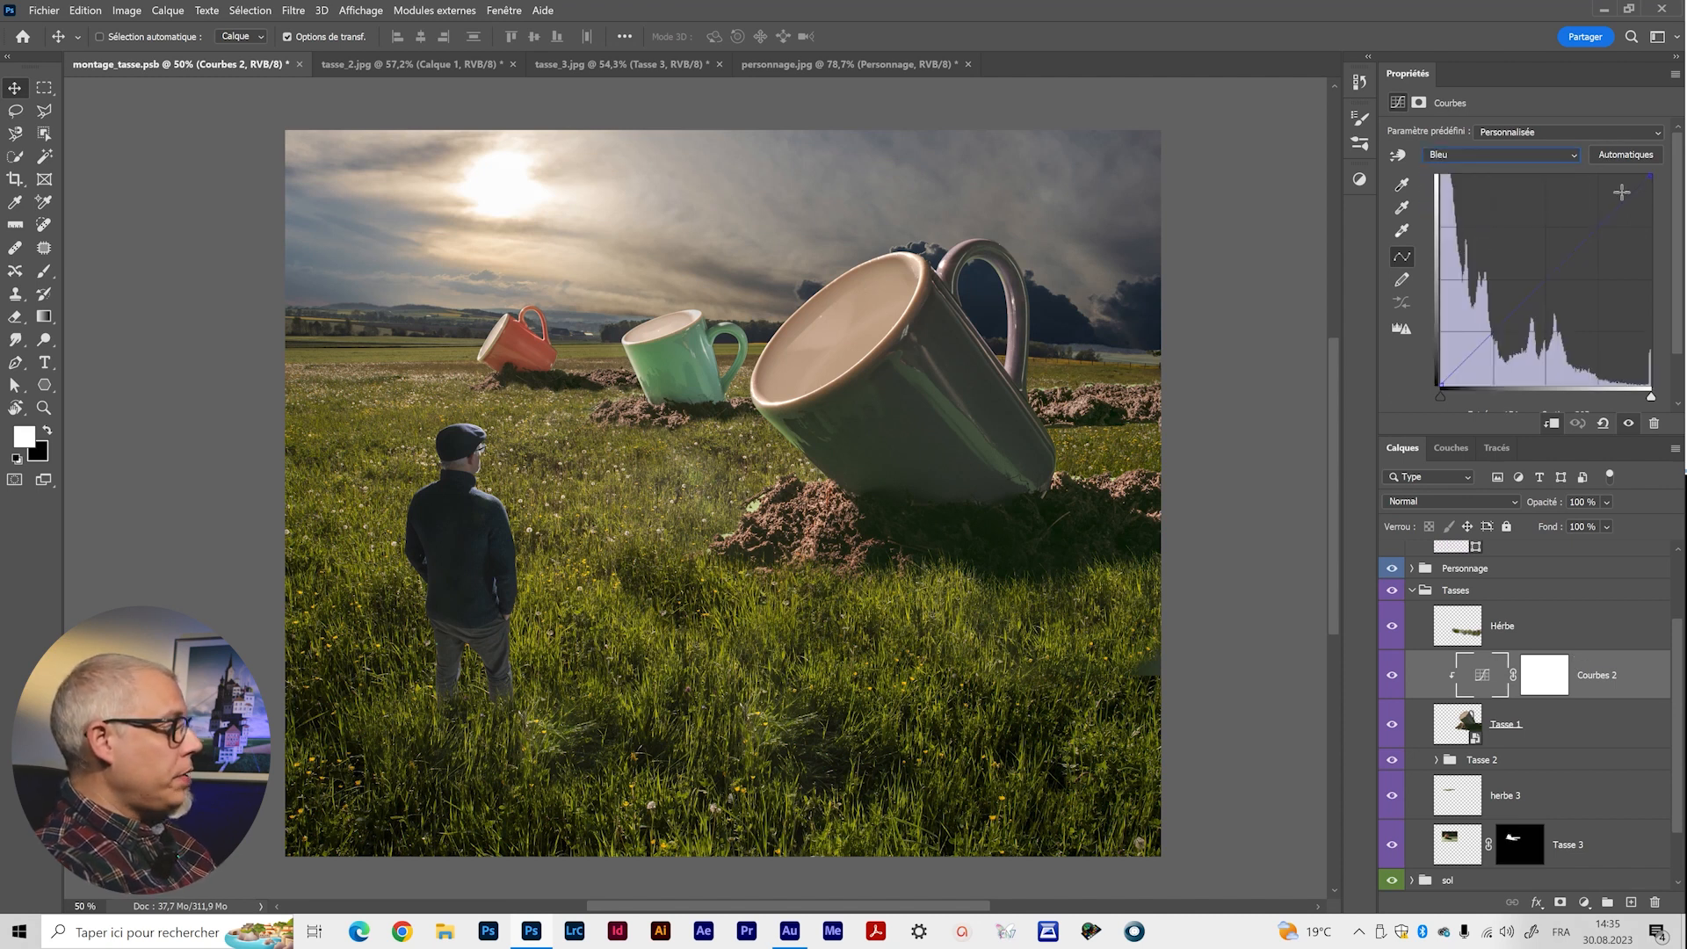
left_click_drag(1661, 188, 1669, 187)
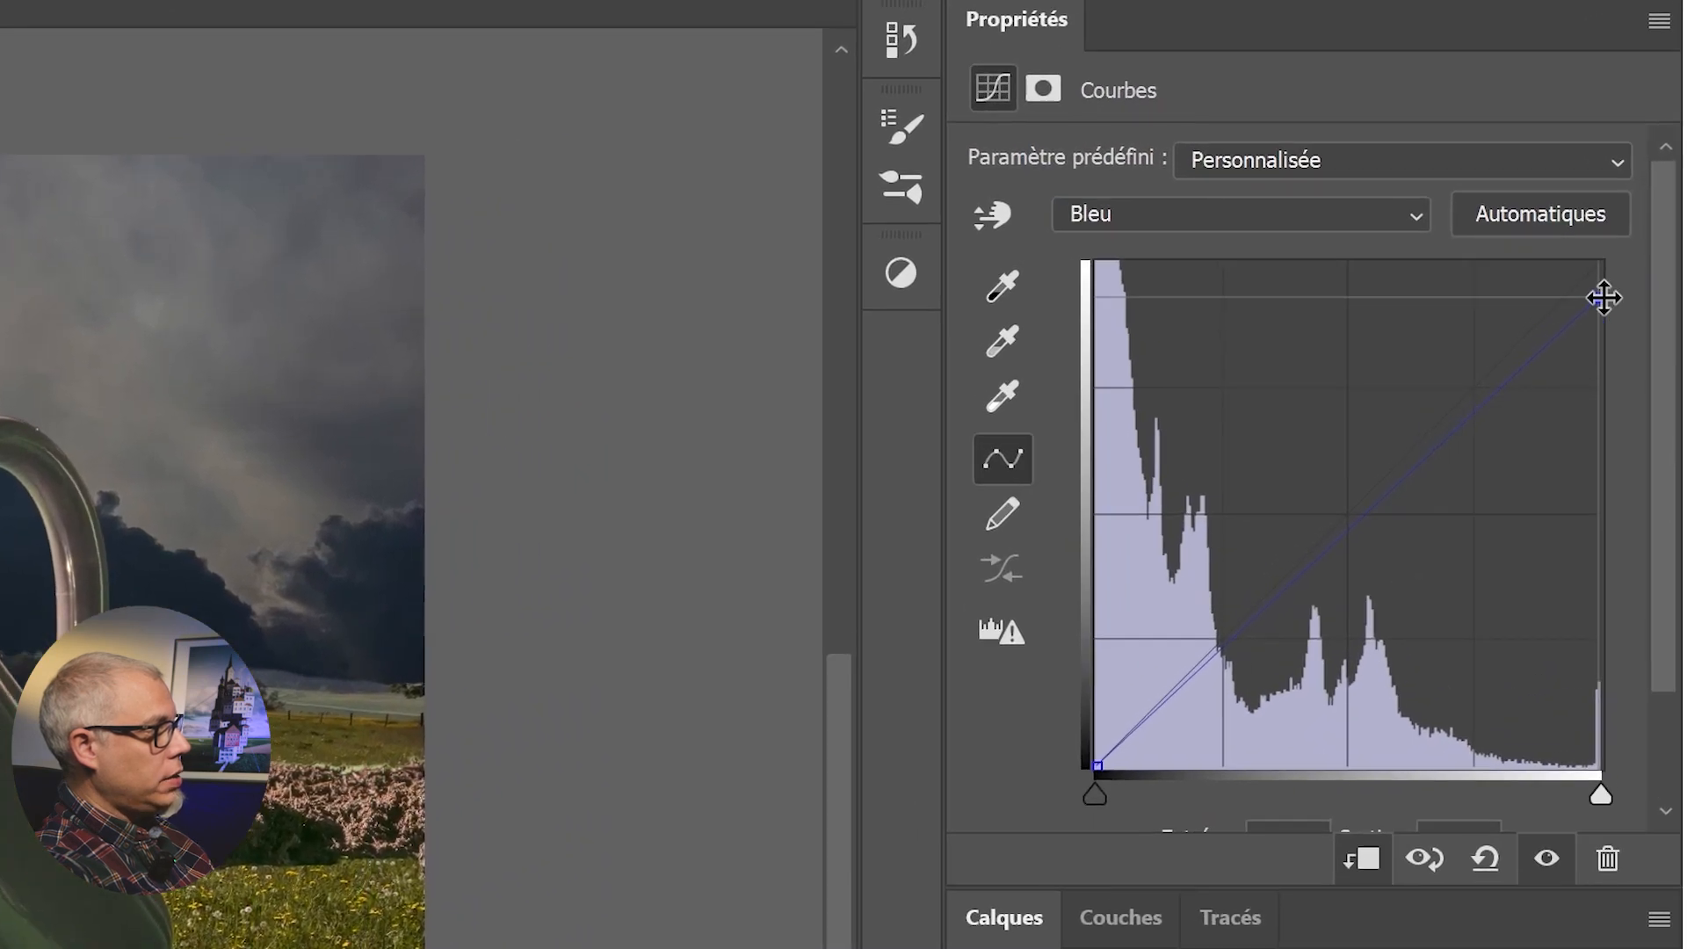
left_click_drag(1604, 297, 1619, 297)
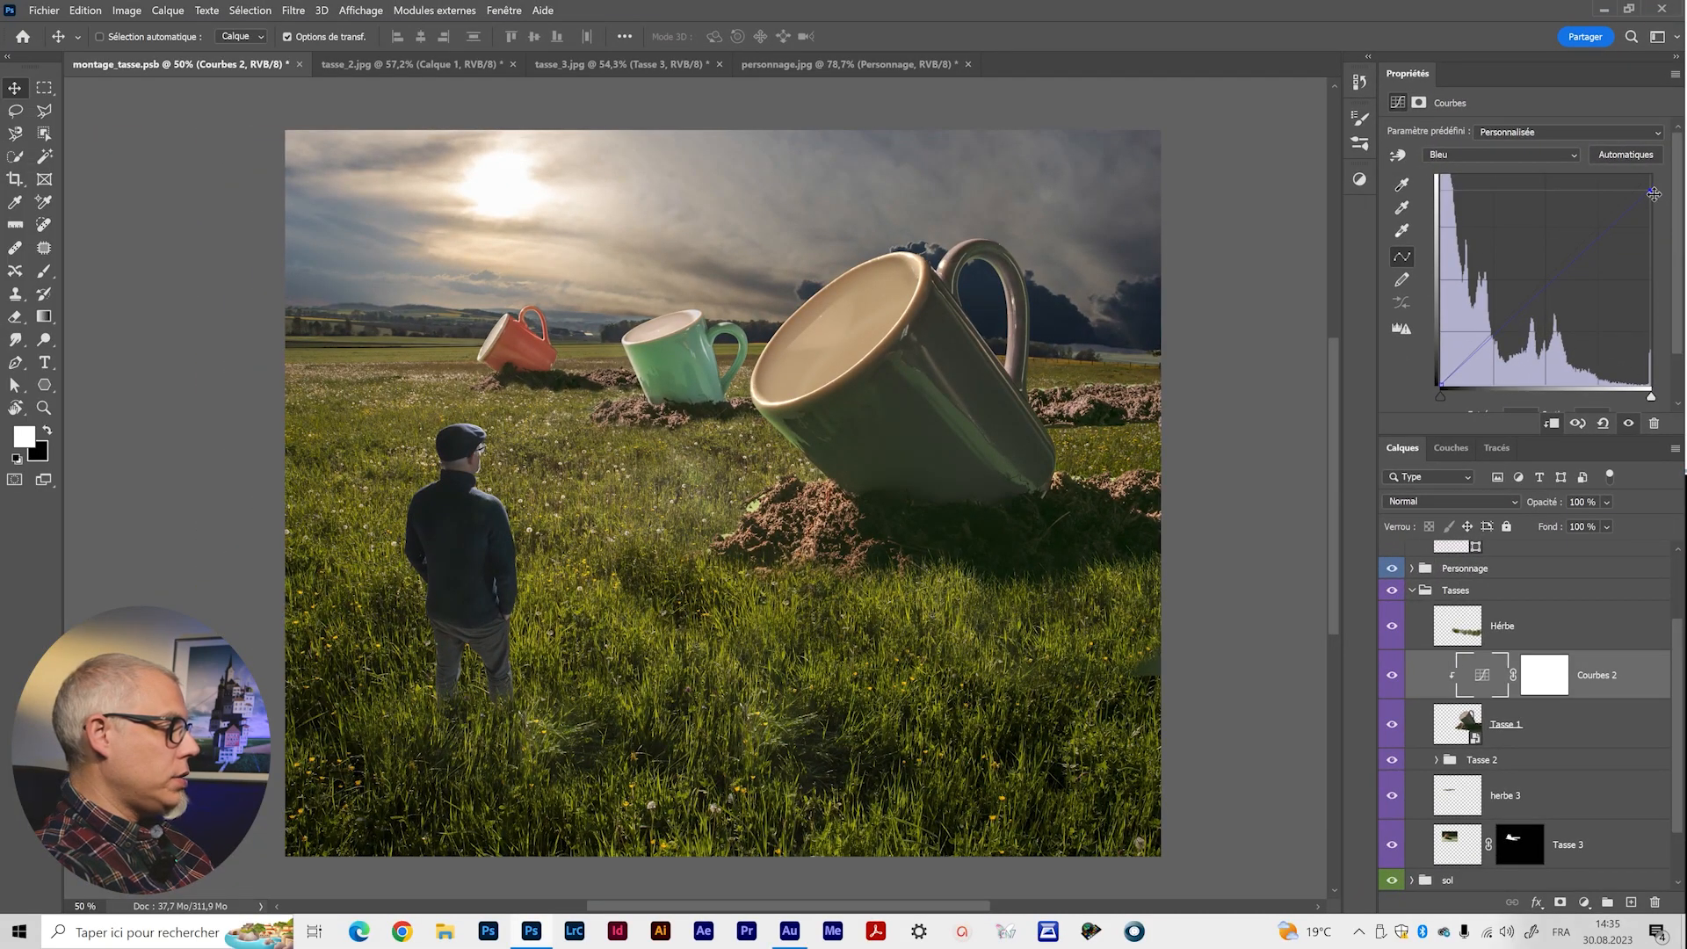
mouse_move(1654, 193)
left_mouse_down()
mouse_move(1585, 170)
mouse_move(1662, 170)
mouse_move(1670, 191)
left_mouse_up()
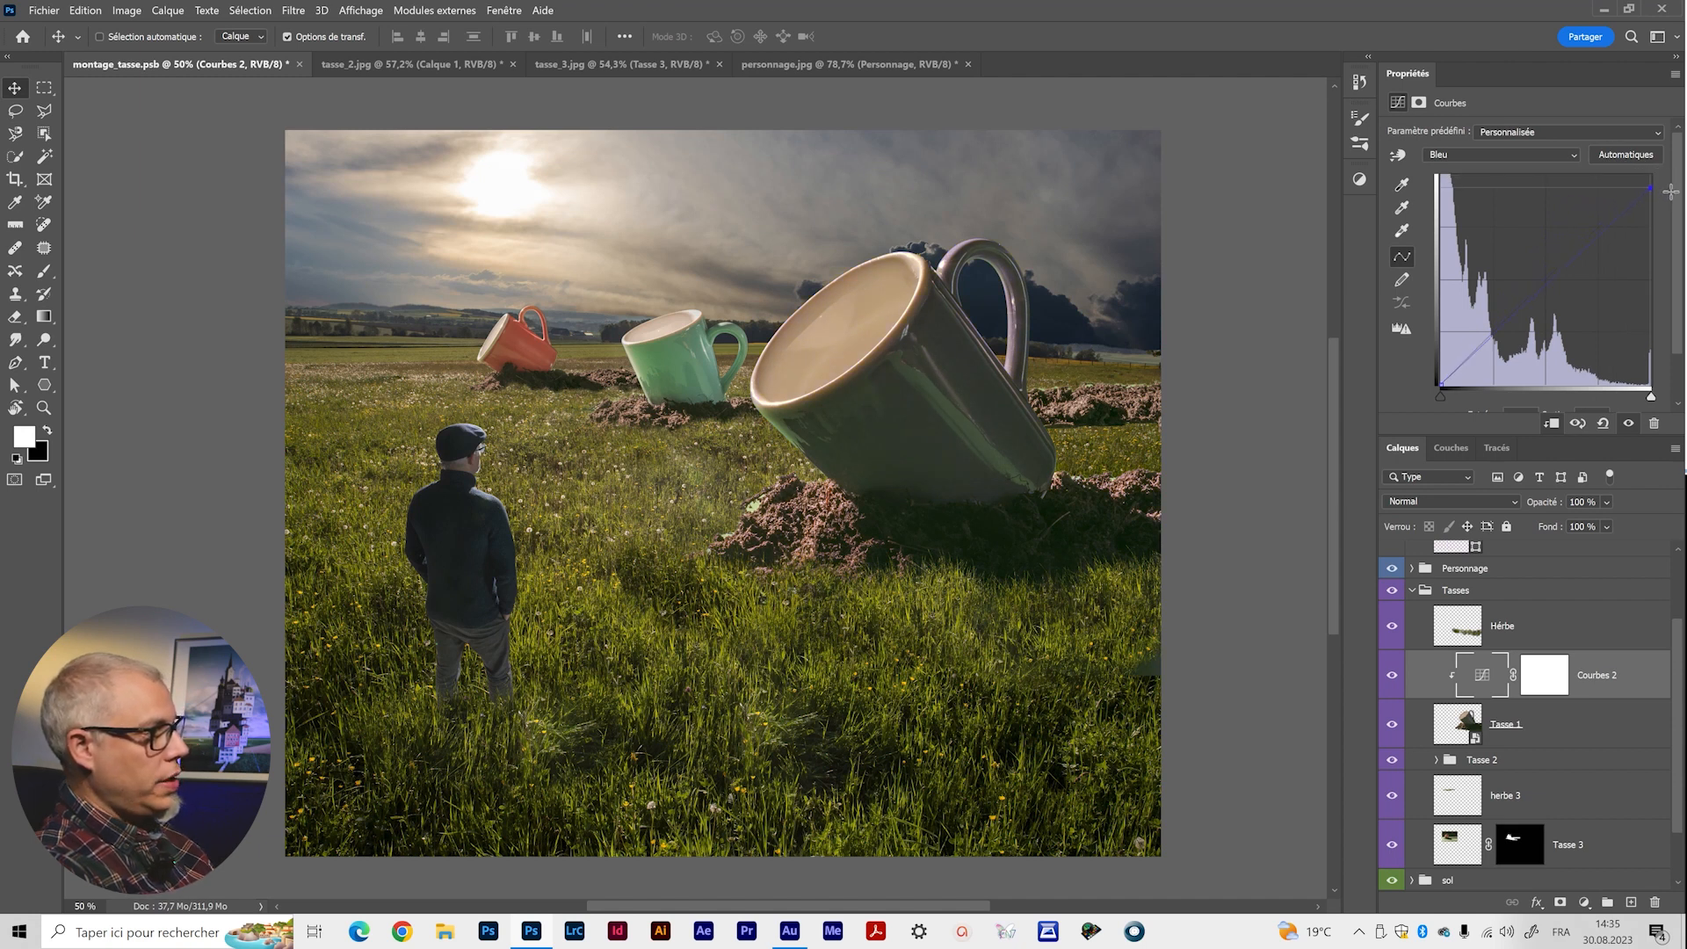
Compare the large cup with and without the Courbes 2 adjustment, and collapse the Tasses group.
left_click(1392, 675)
left_click(1392, 676)
left_click(1391, 675)
left_click(1392, 675)
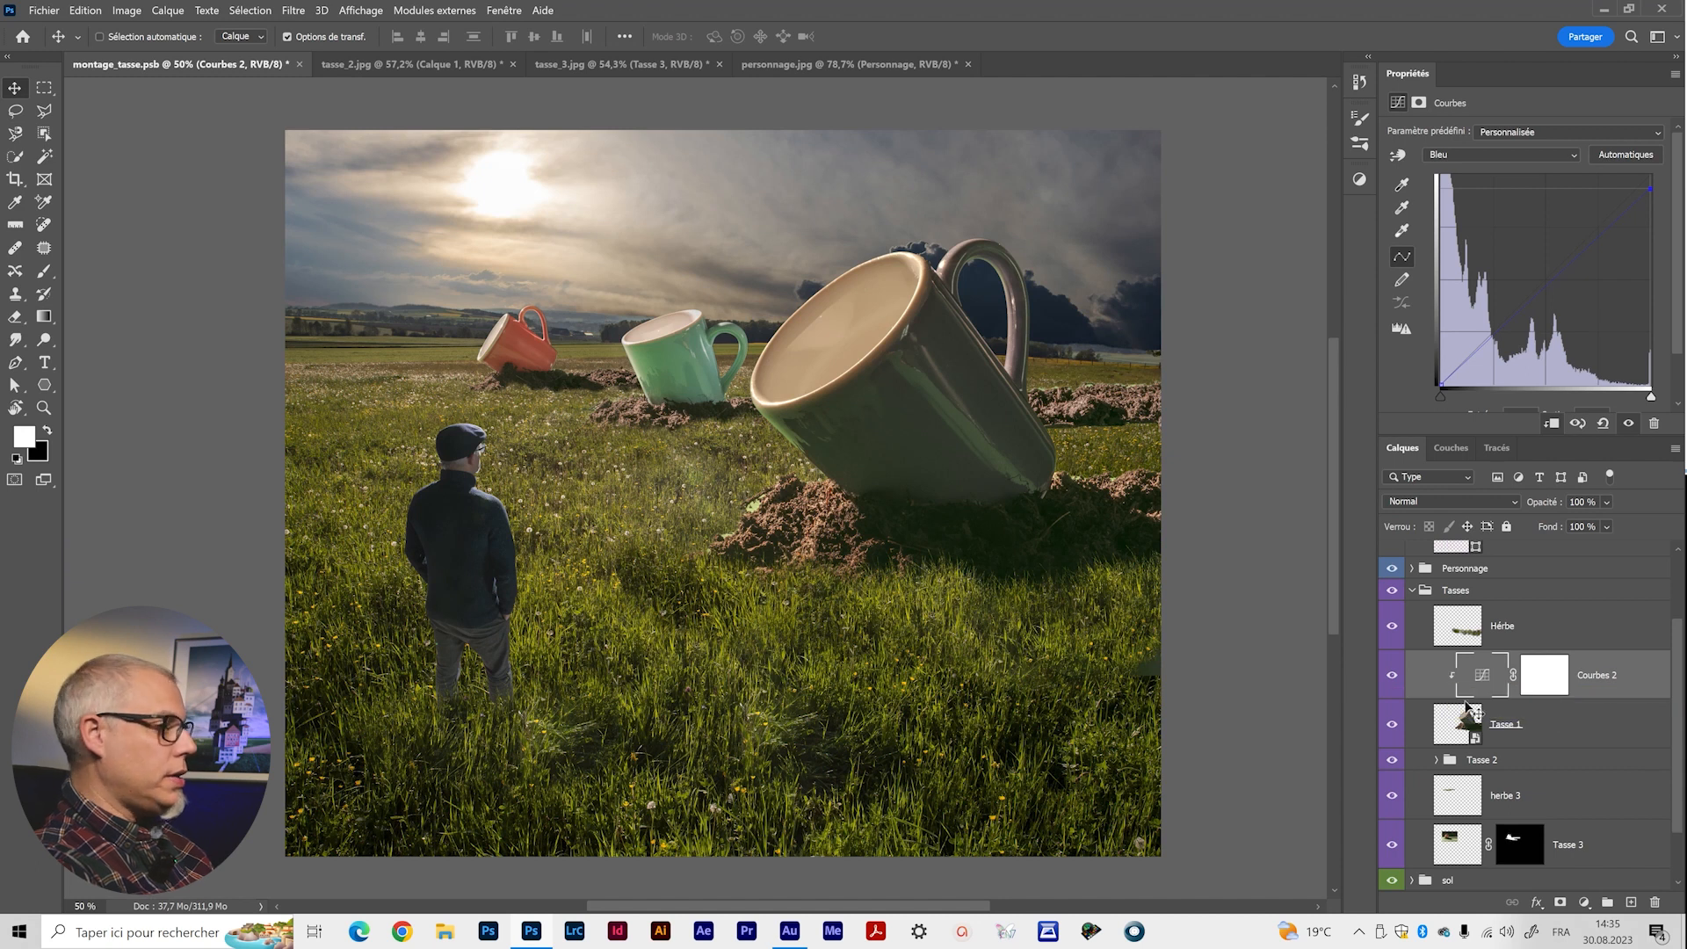
scroll(1473, 730, "down", 3)
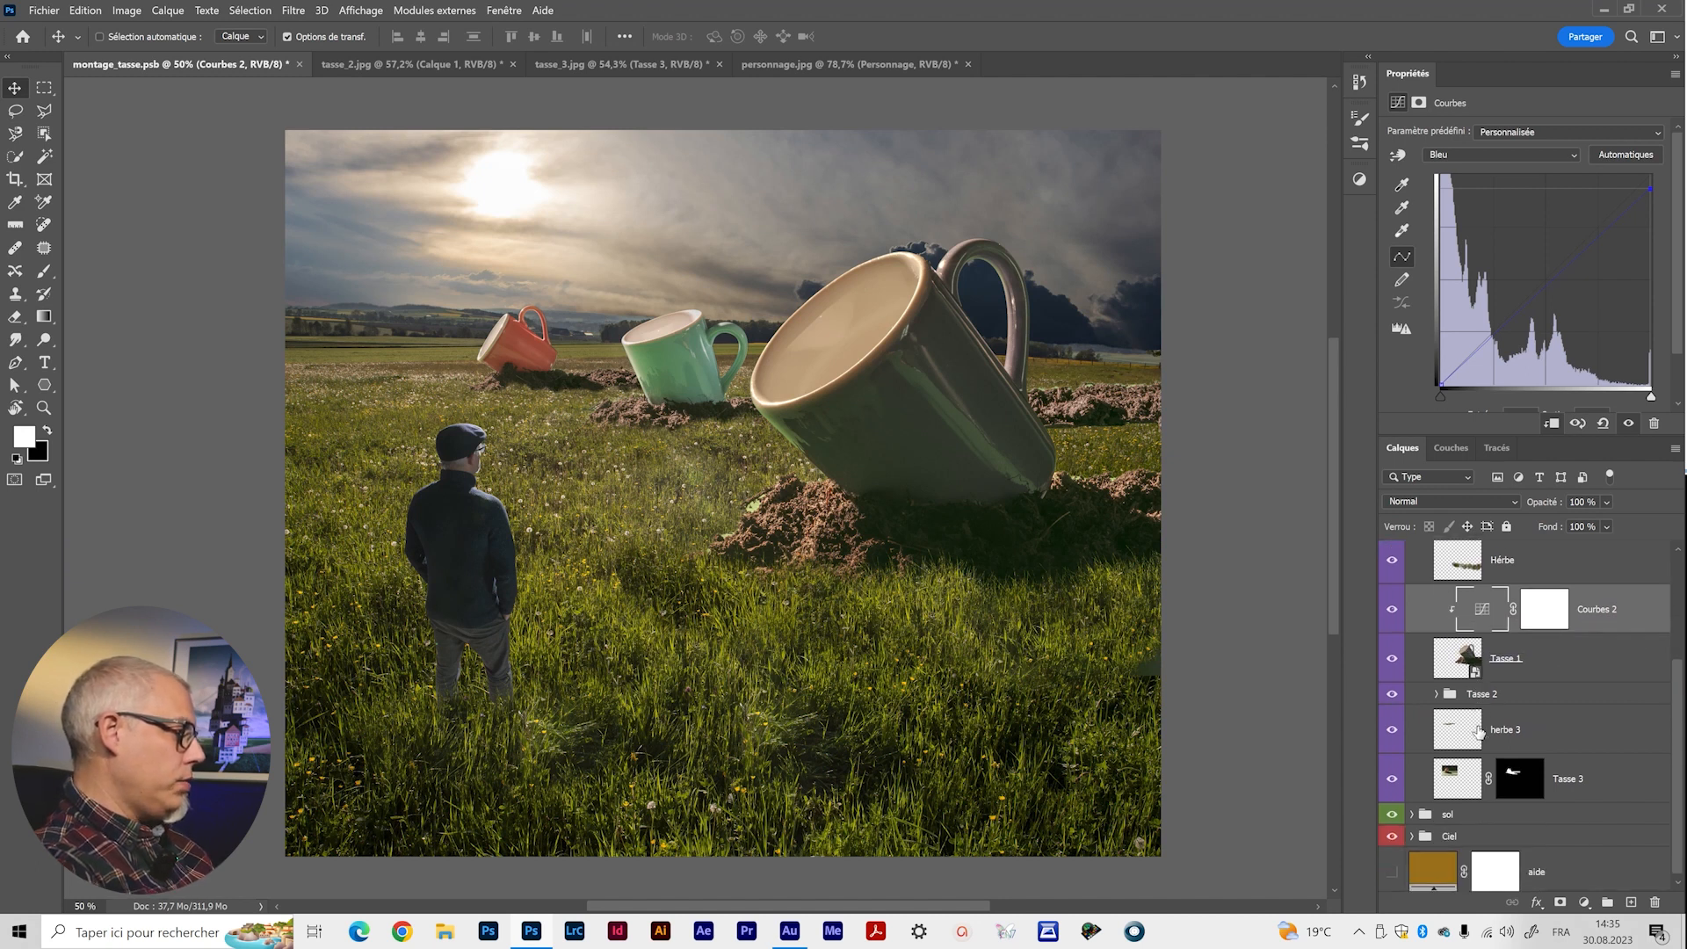
scroll(1541, 596, "up", 3)
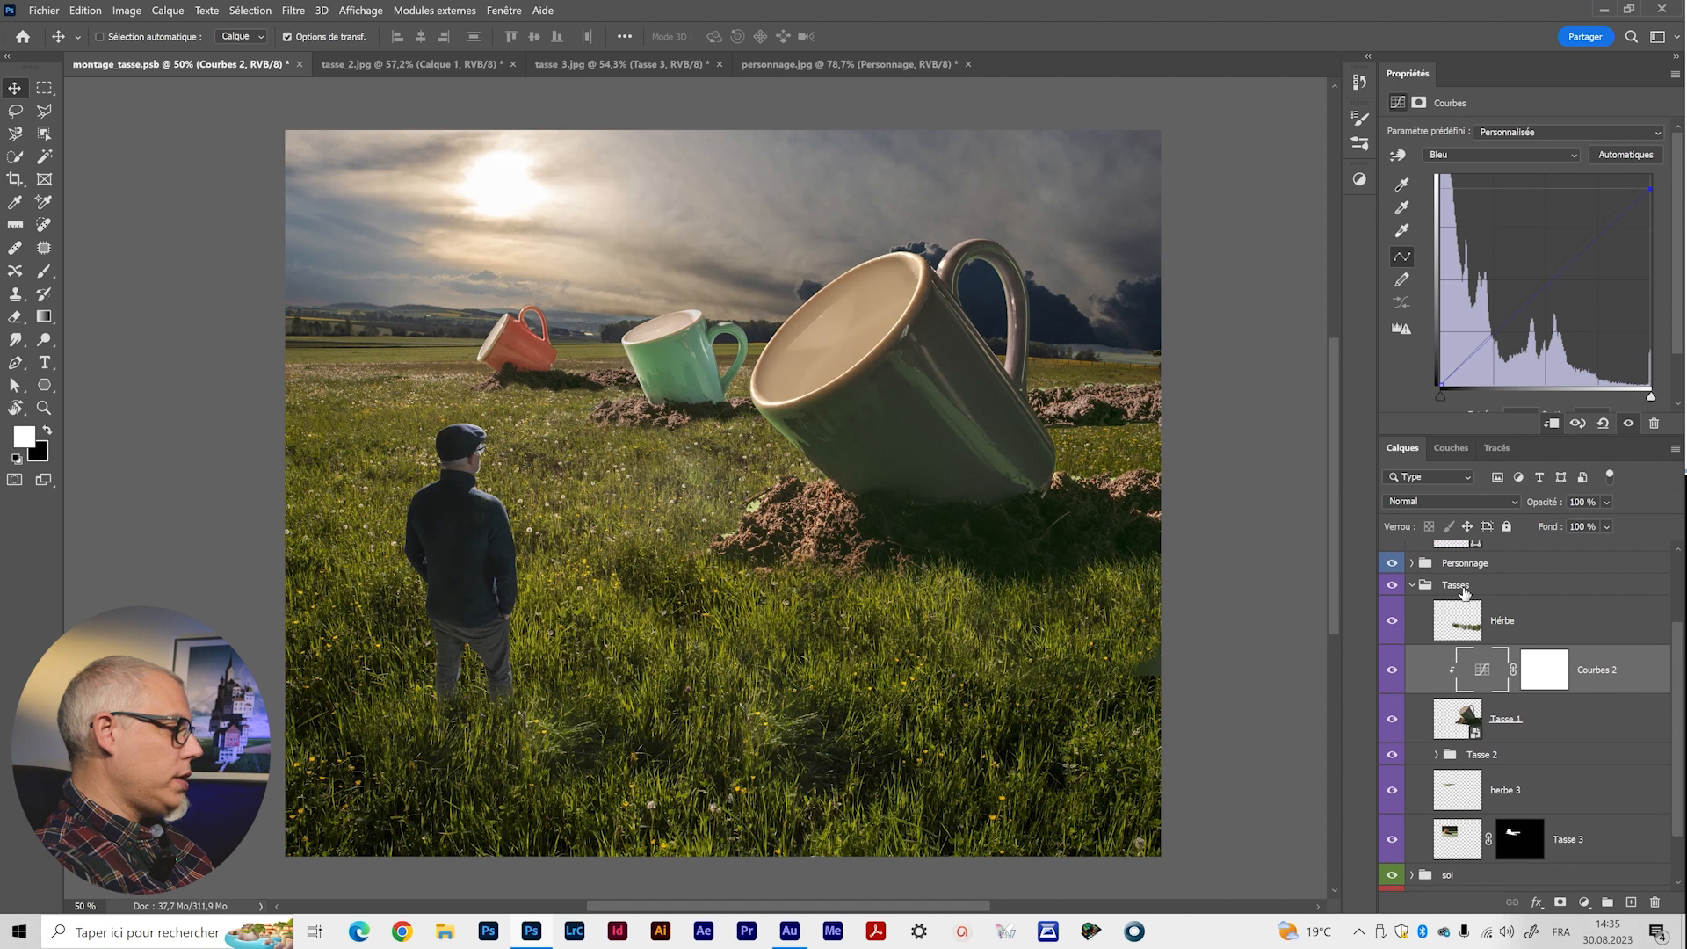
left_click(1411, 586)
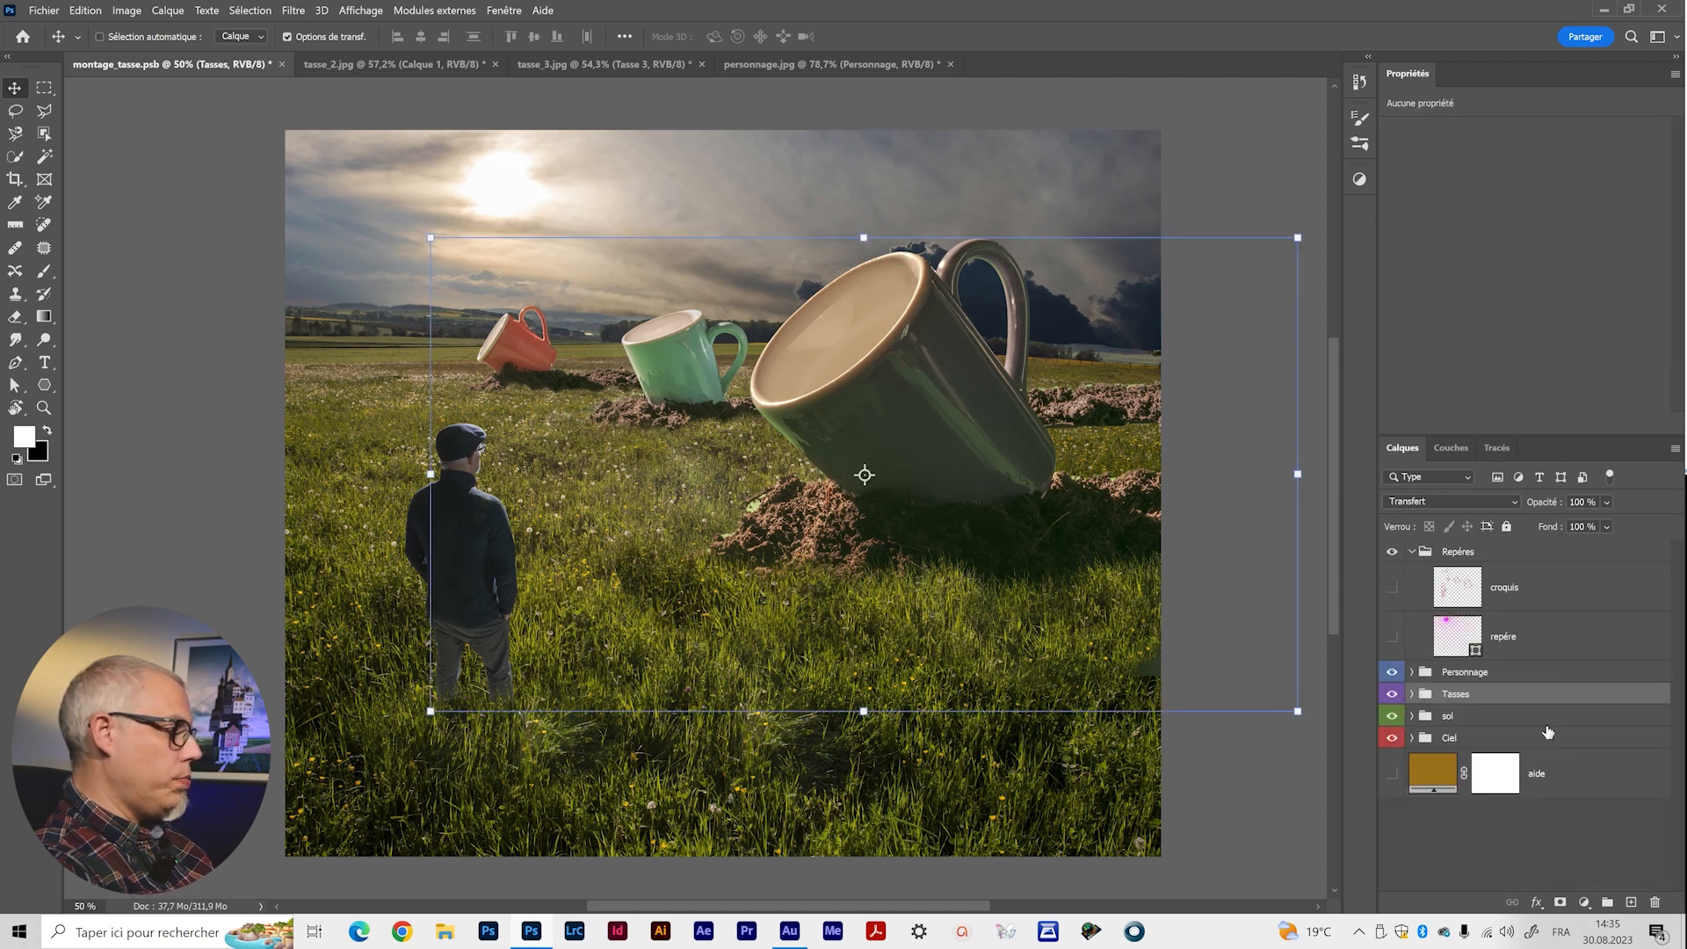
Expand the Tasses group and its Tasse 2 subgroup, and select the Tasse 2 layer.
left_click(1411, 696)
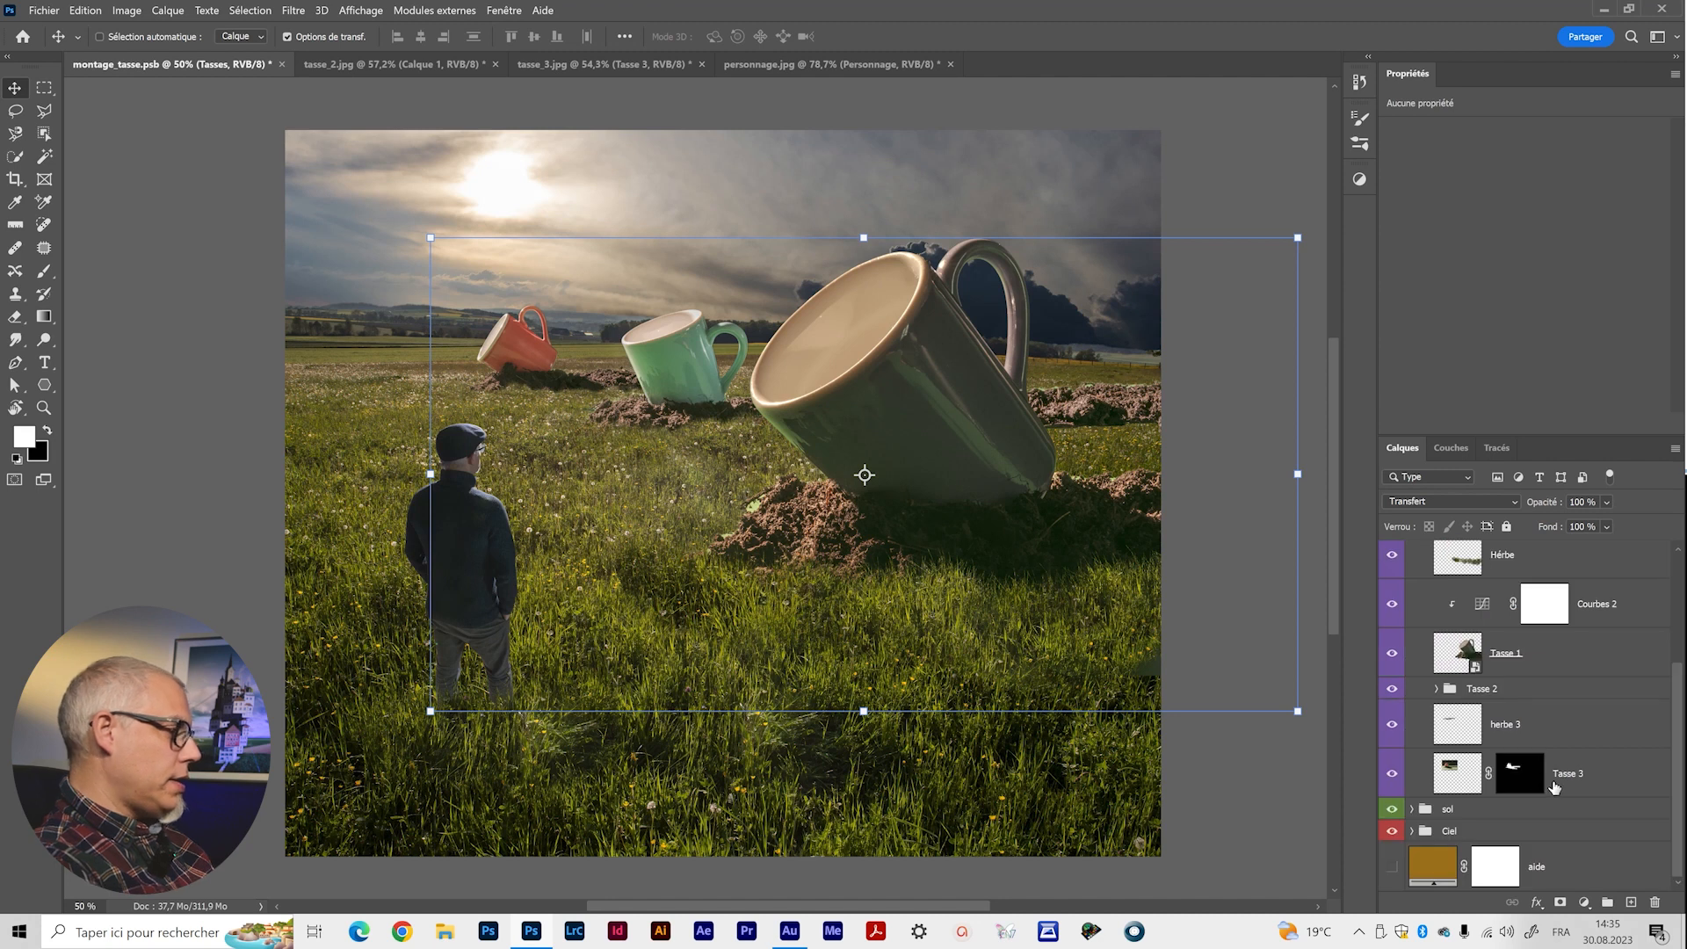
scroll(1554, 787, "up", 1)
left_click(1406, 712)
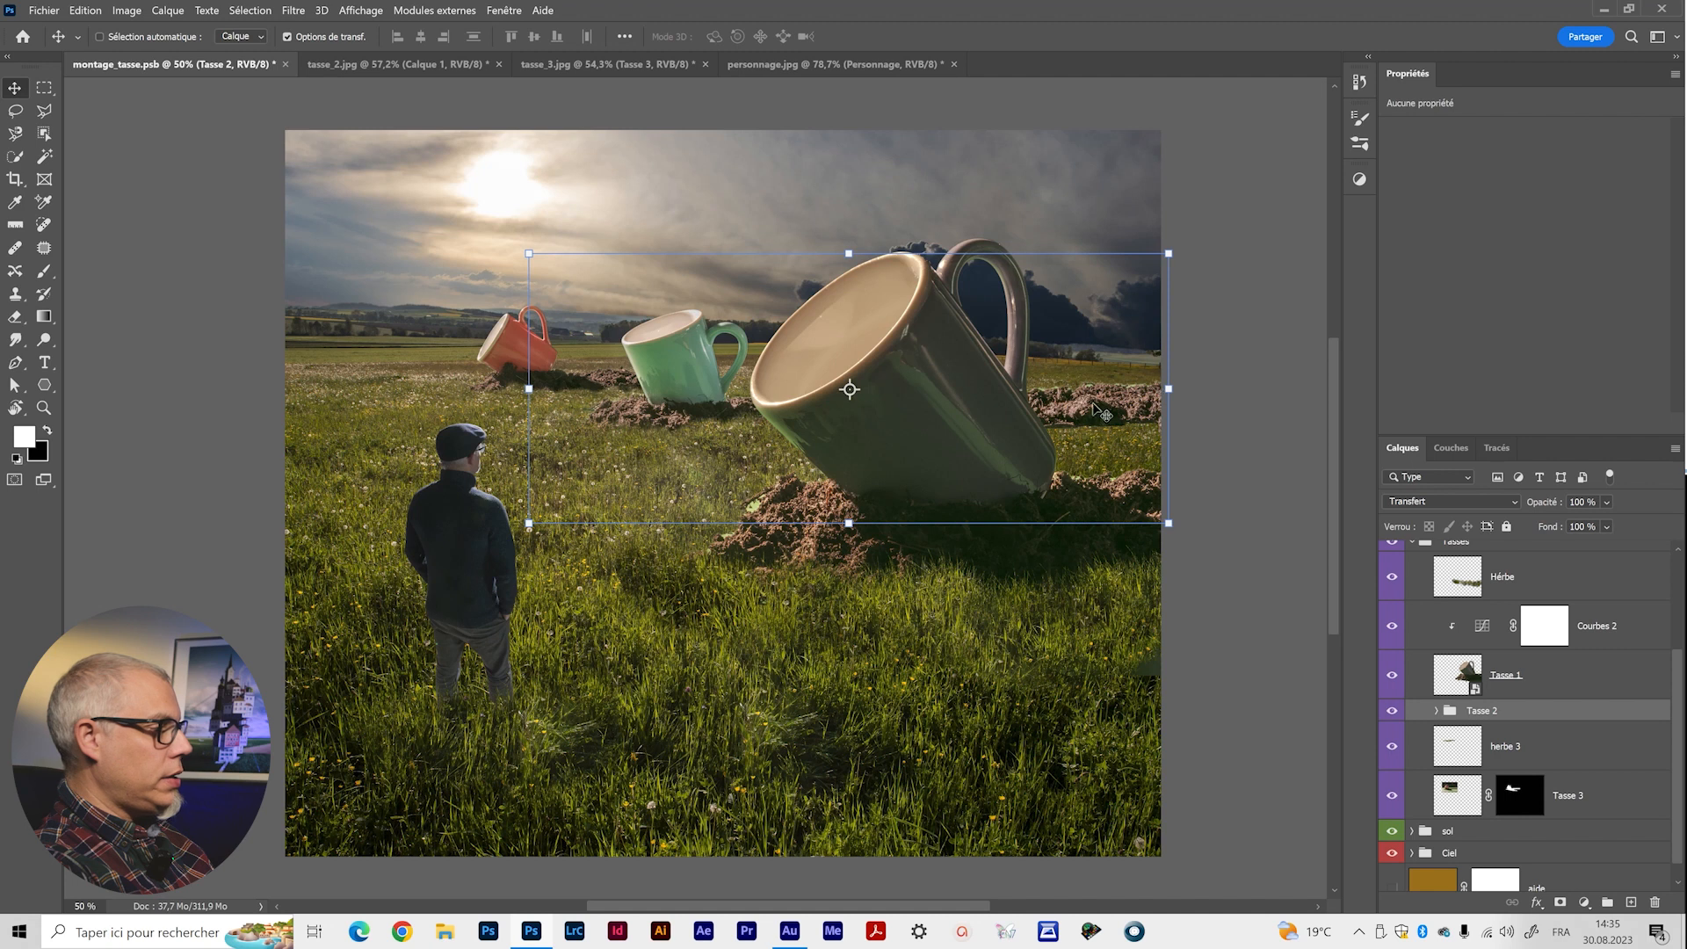
left_click(1435, 711)
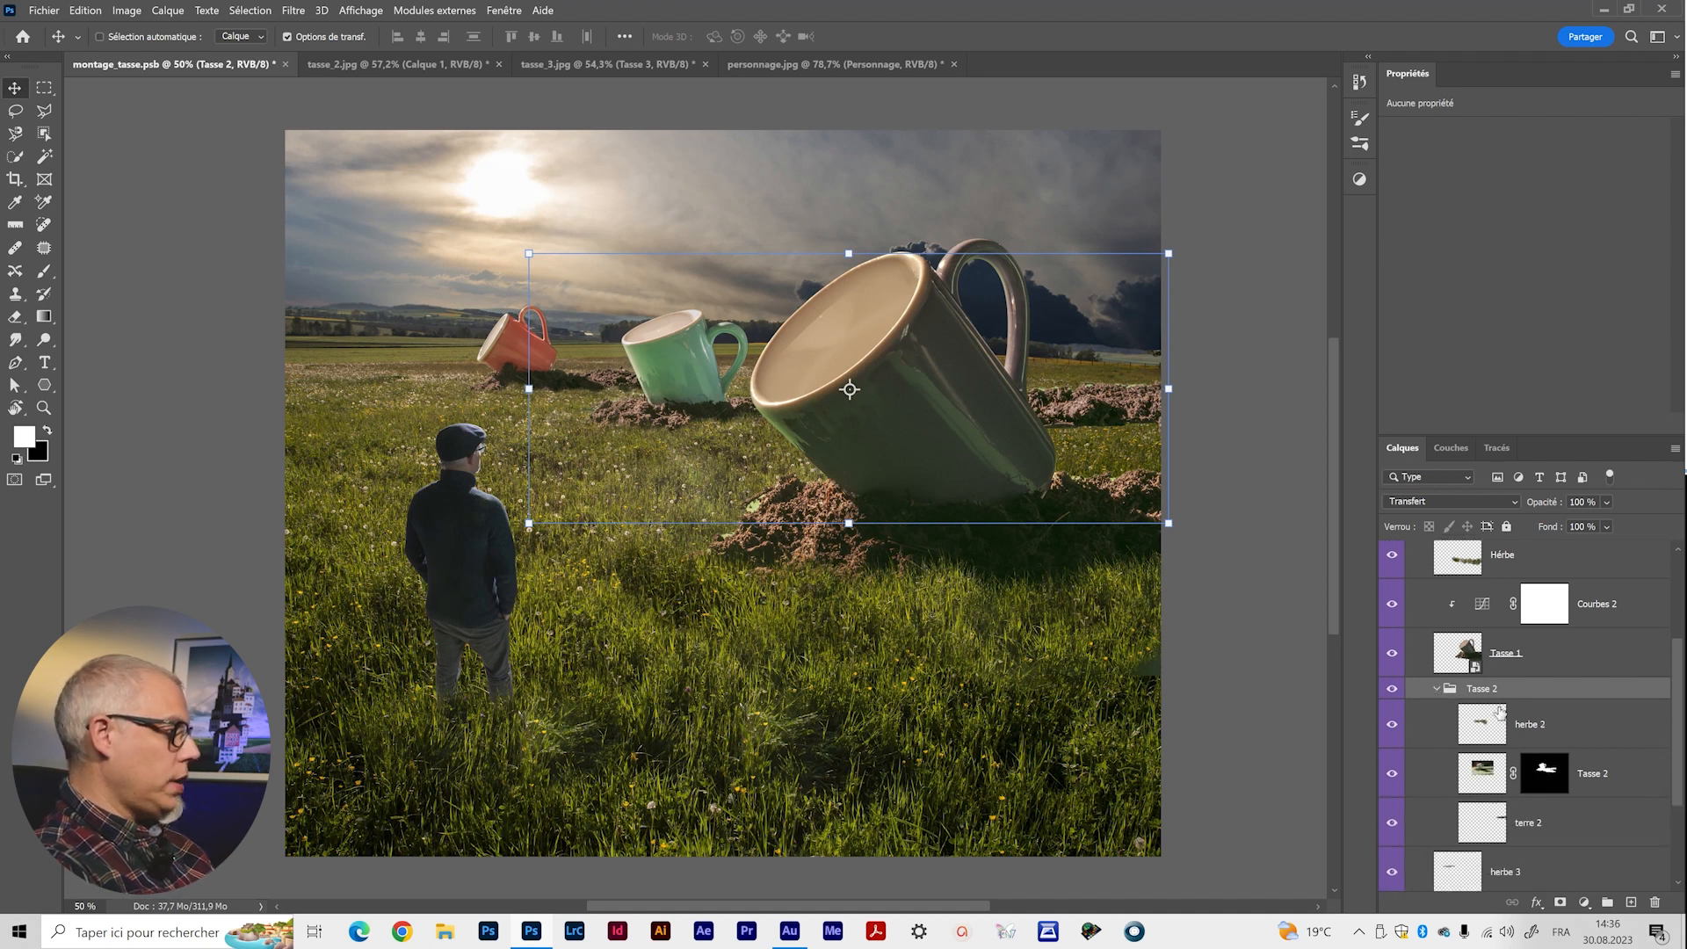
scroll(1505, 726, "down", 1)
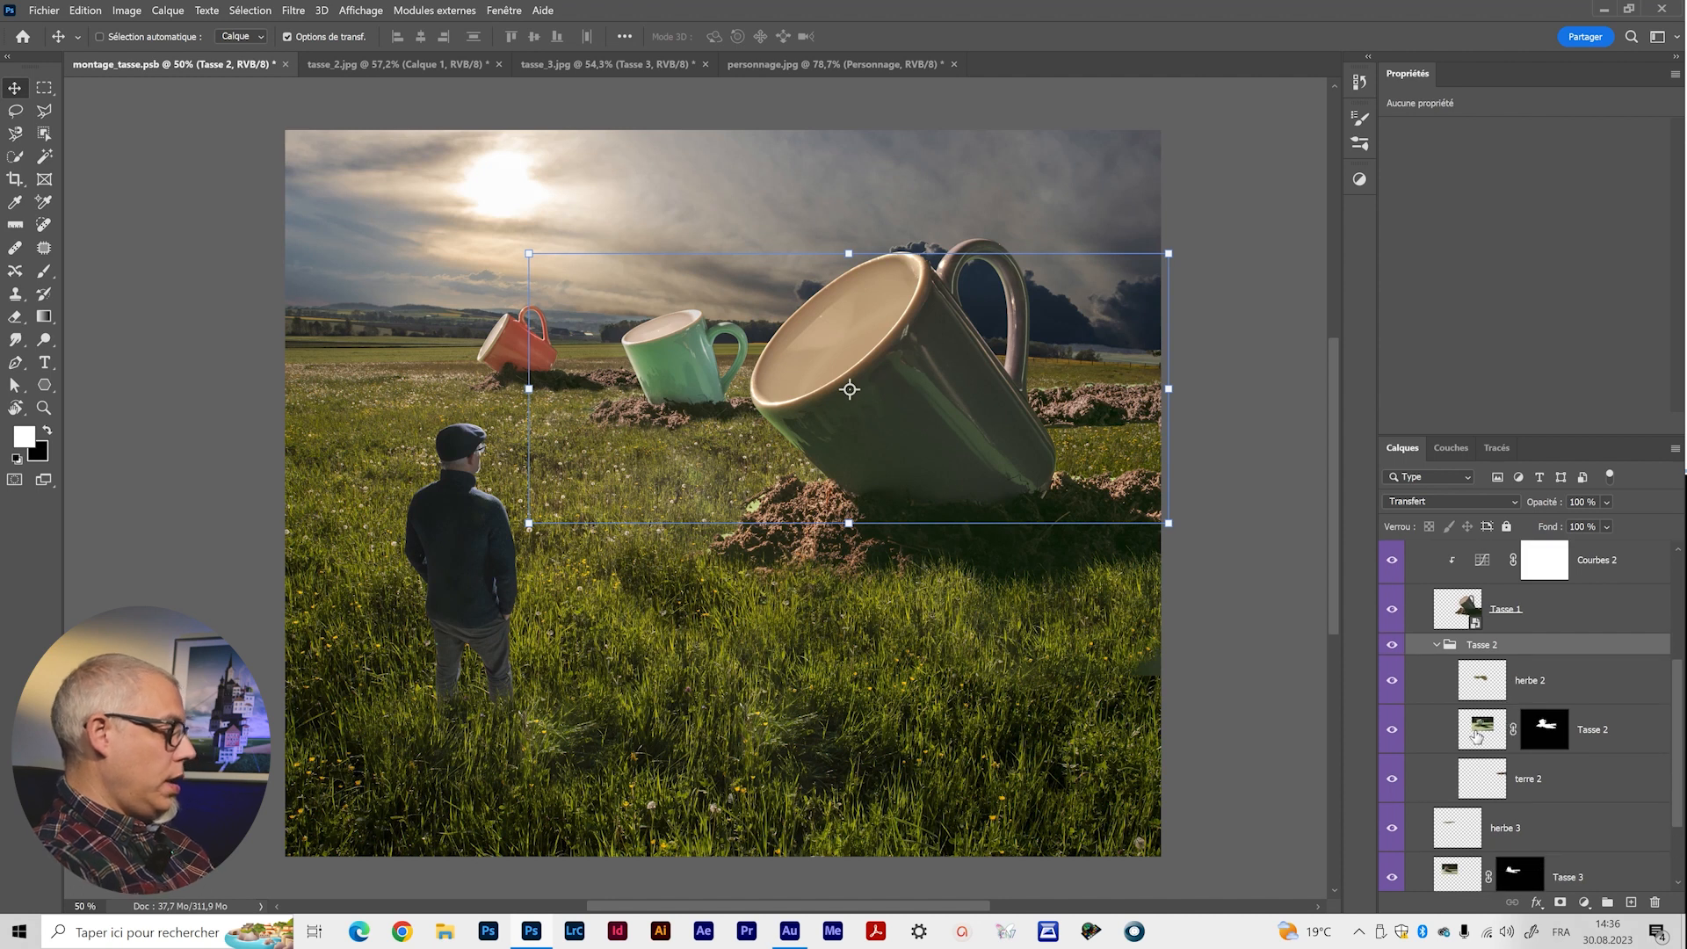
left_click(1472, 735)
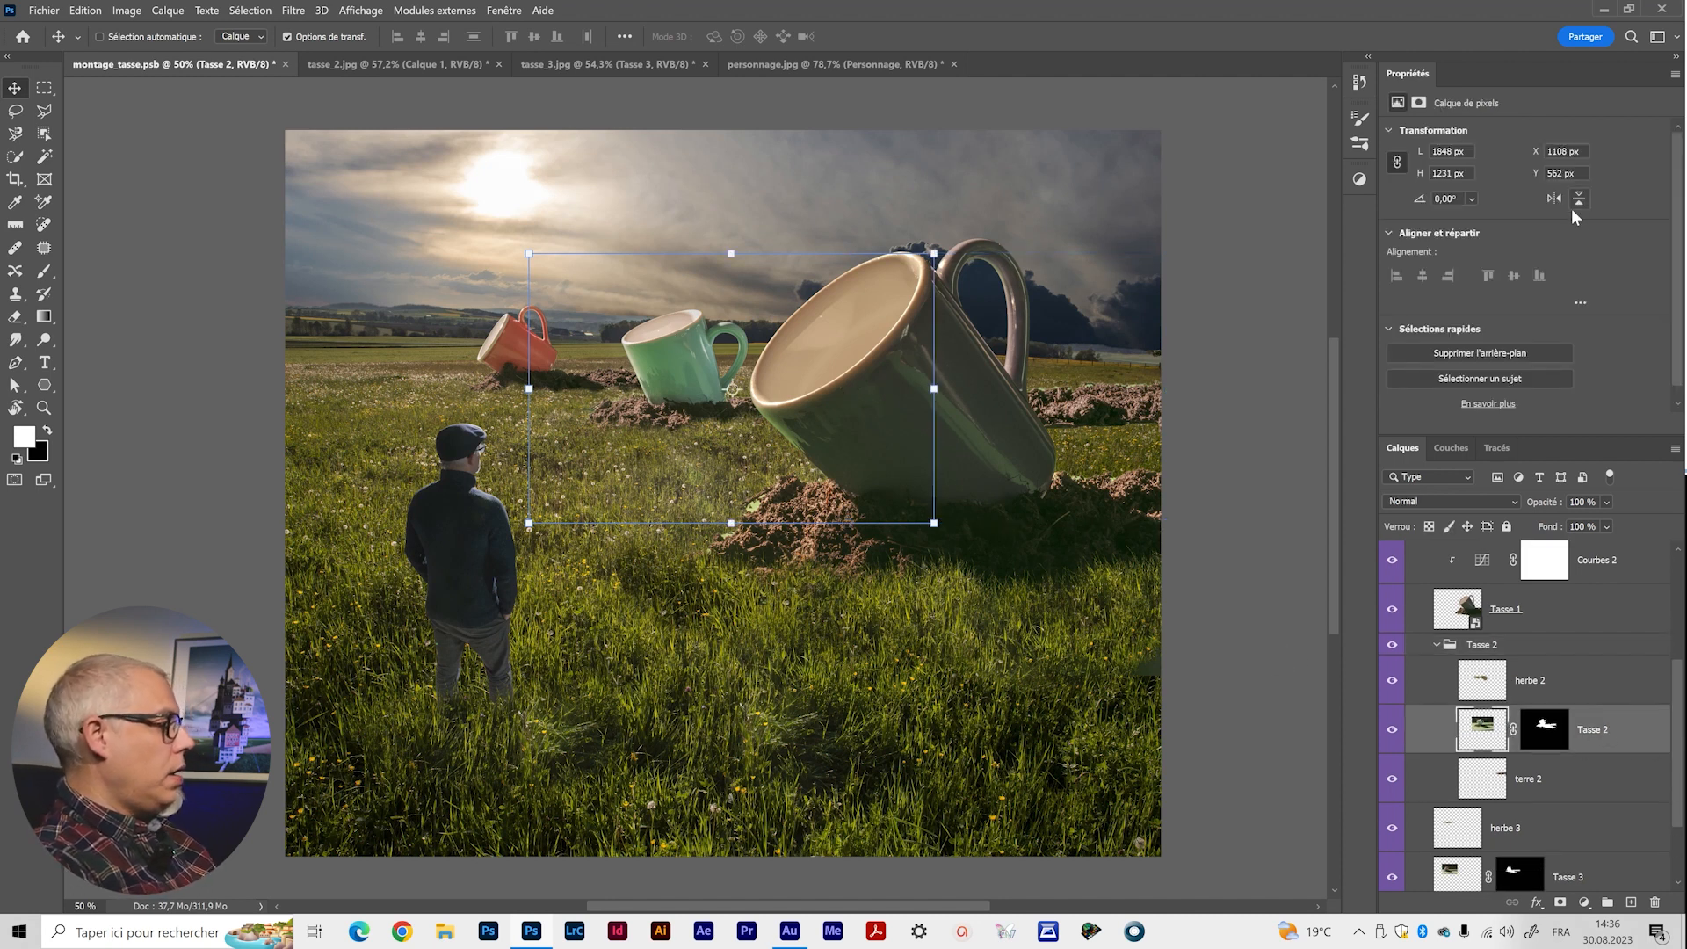
left_click(1361, 181)
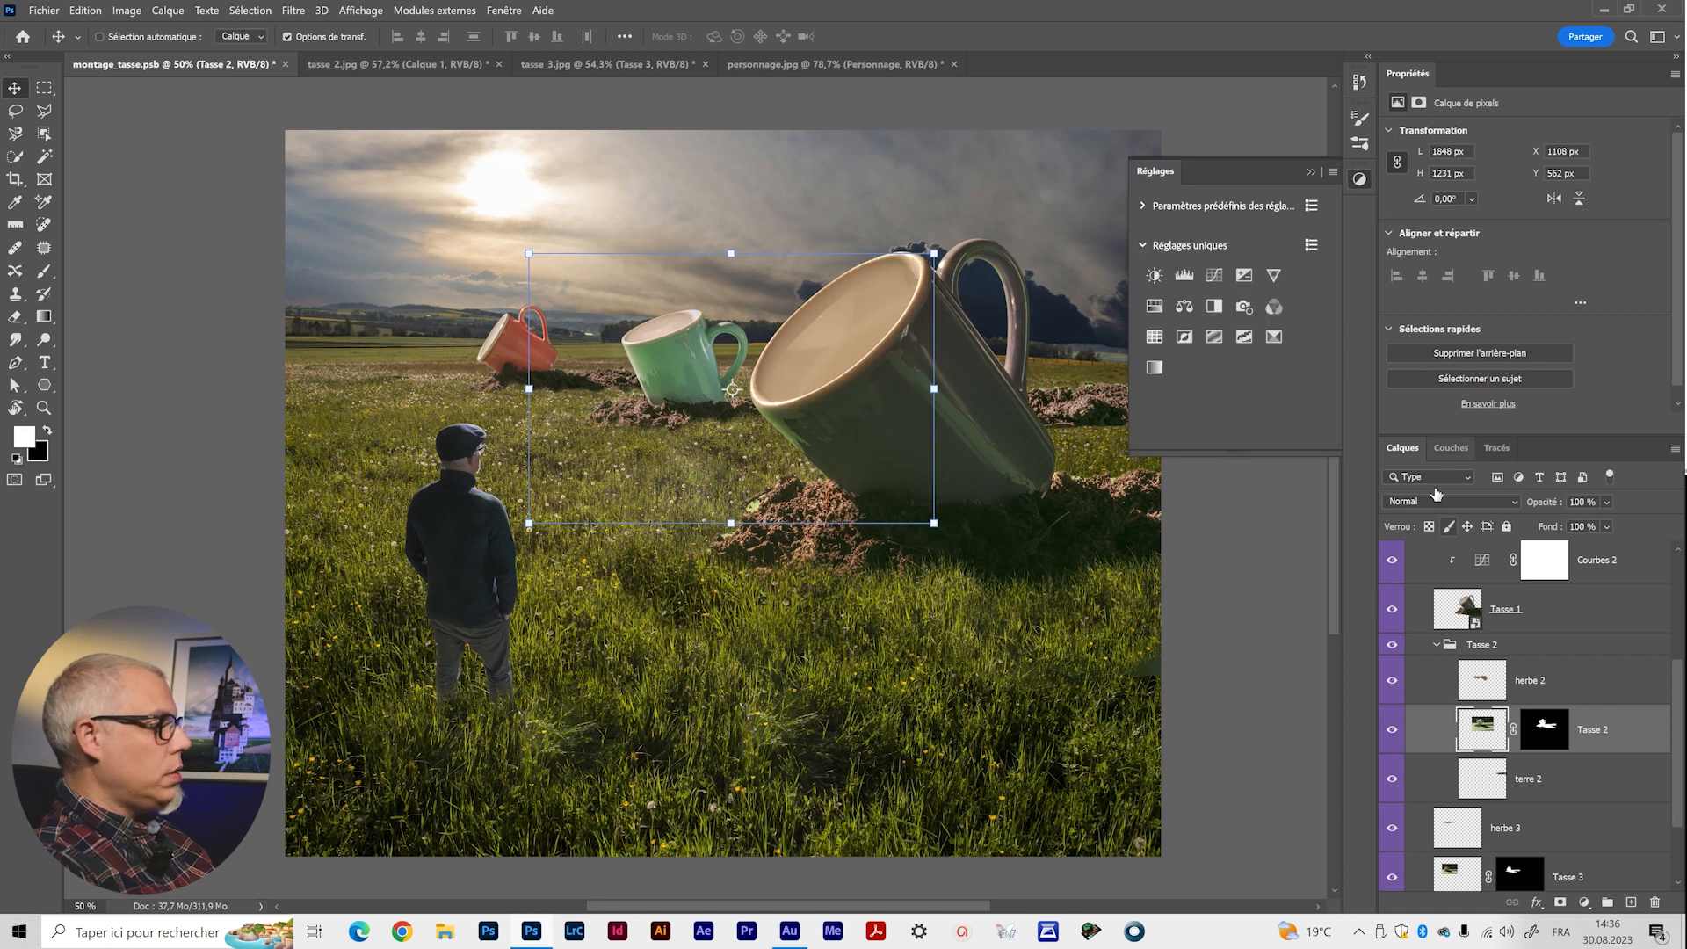
left_click(1310, 172)
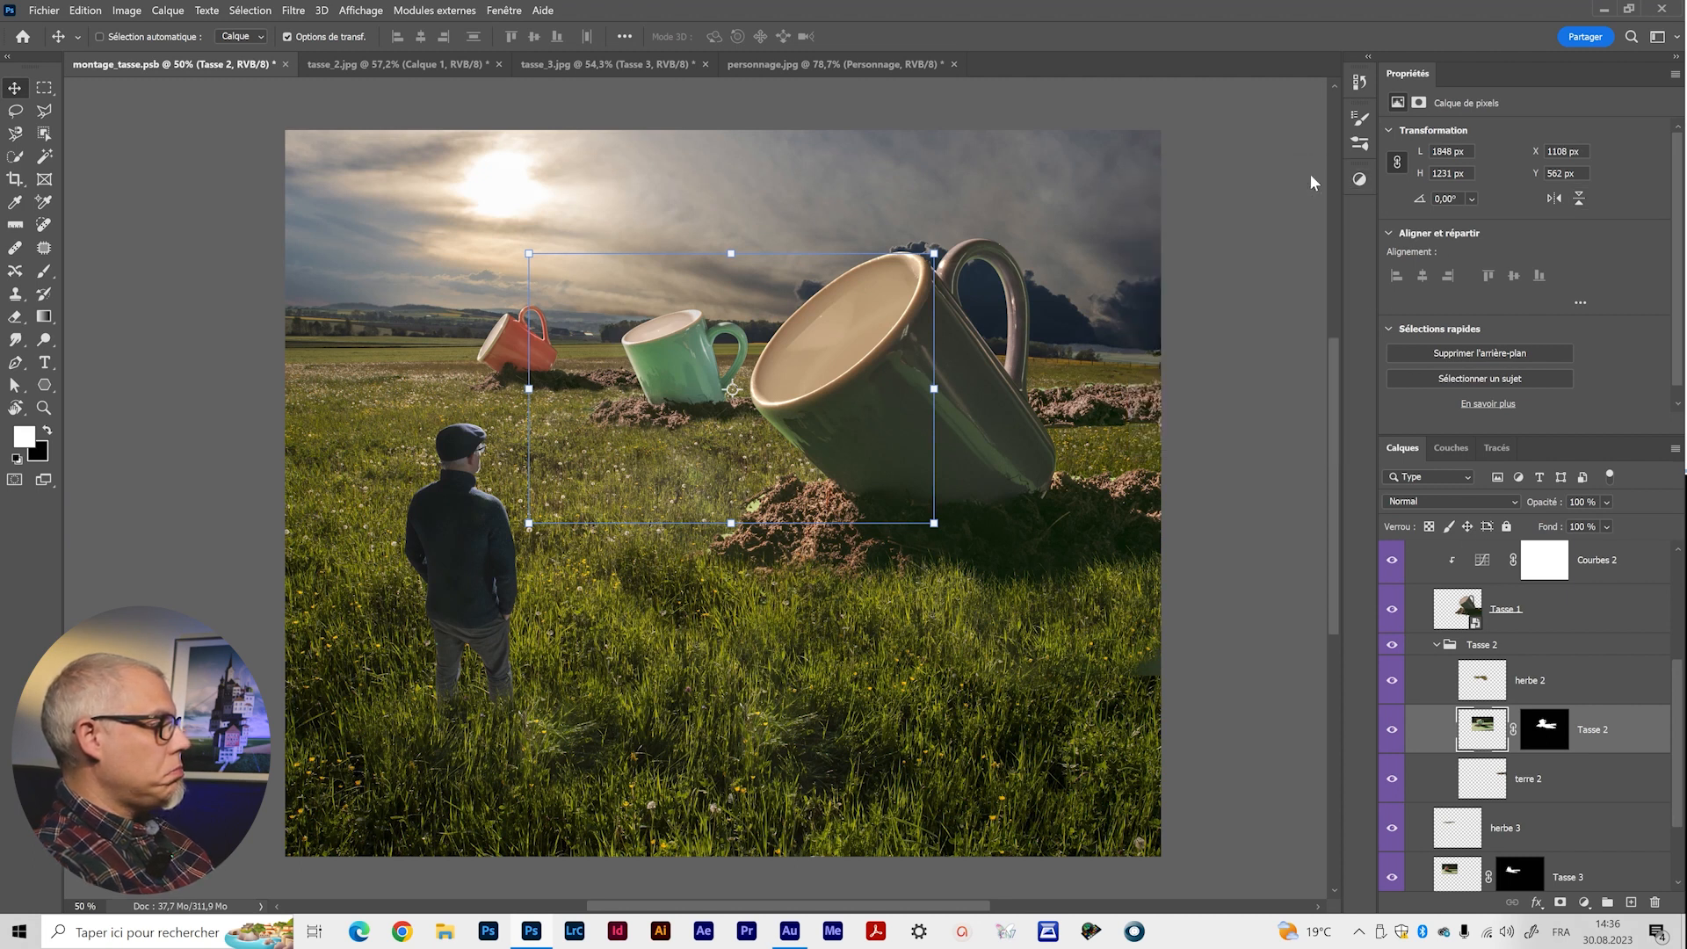
Duplicate the Courbes 2 adjustment above the Tasse 2 layer inside the Tasse 2 group and clip the copy to that layer.
left_click(1646, 570)
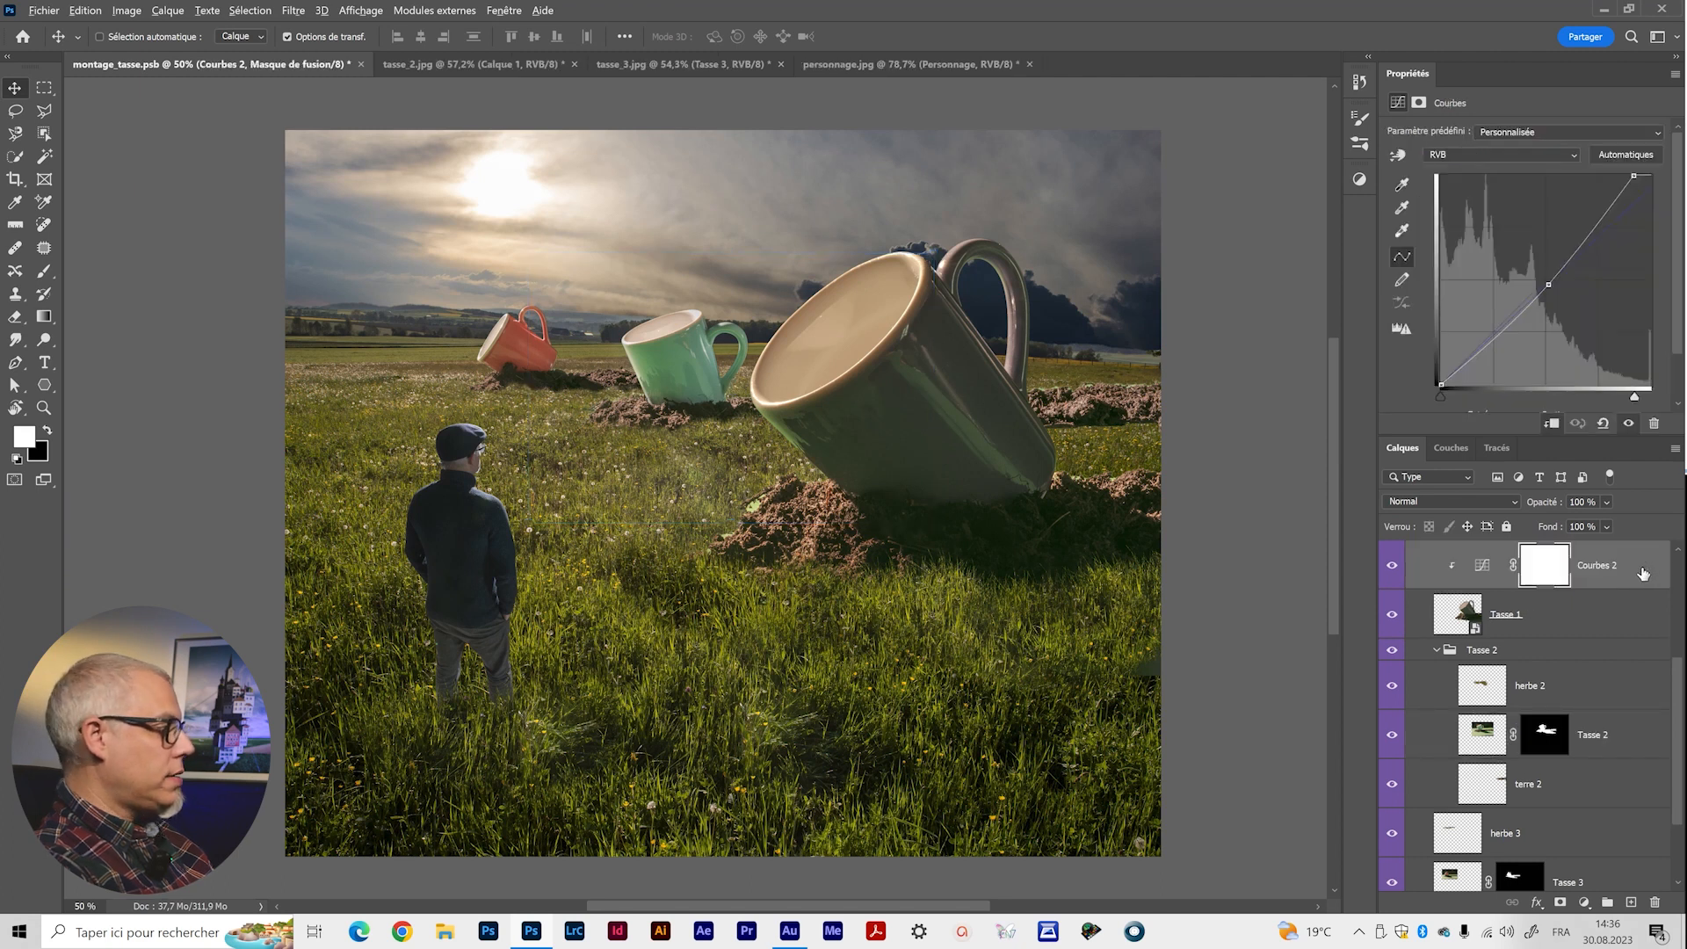
left_click_drag(1643, 569, 1648, 599)
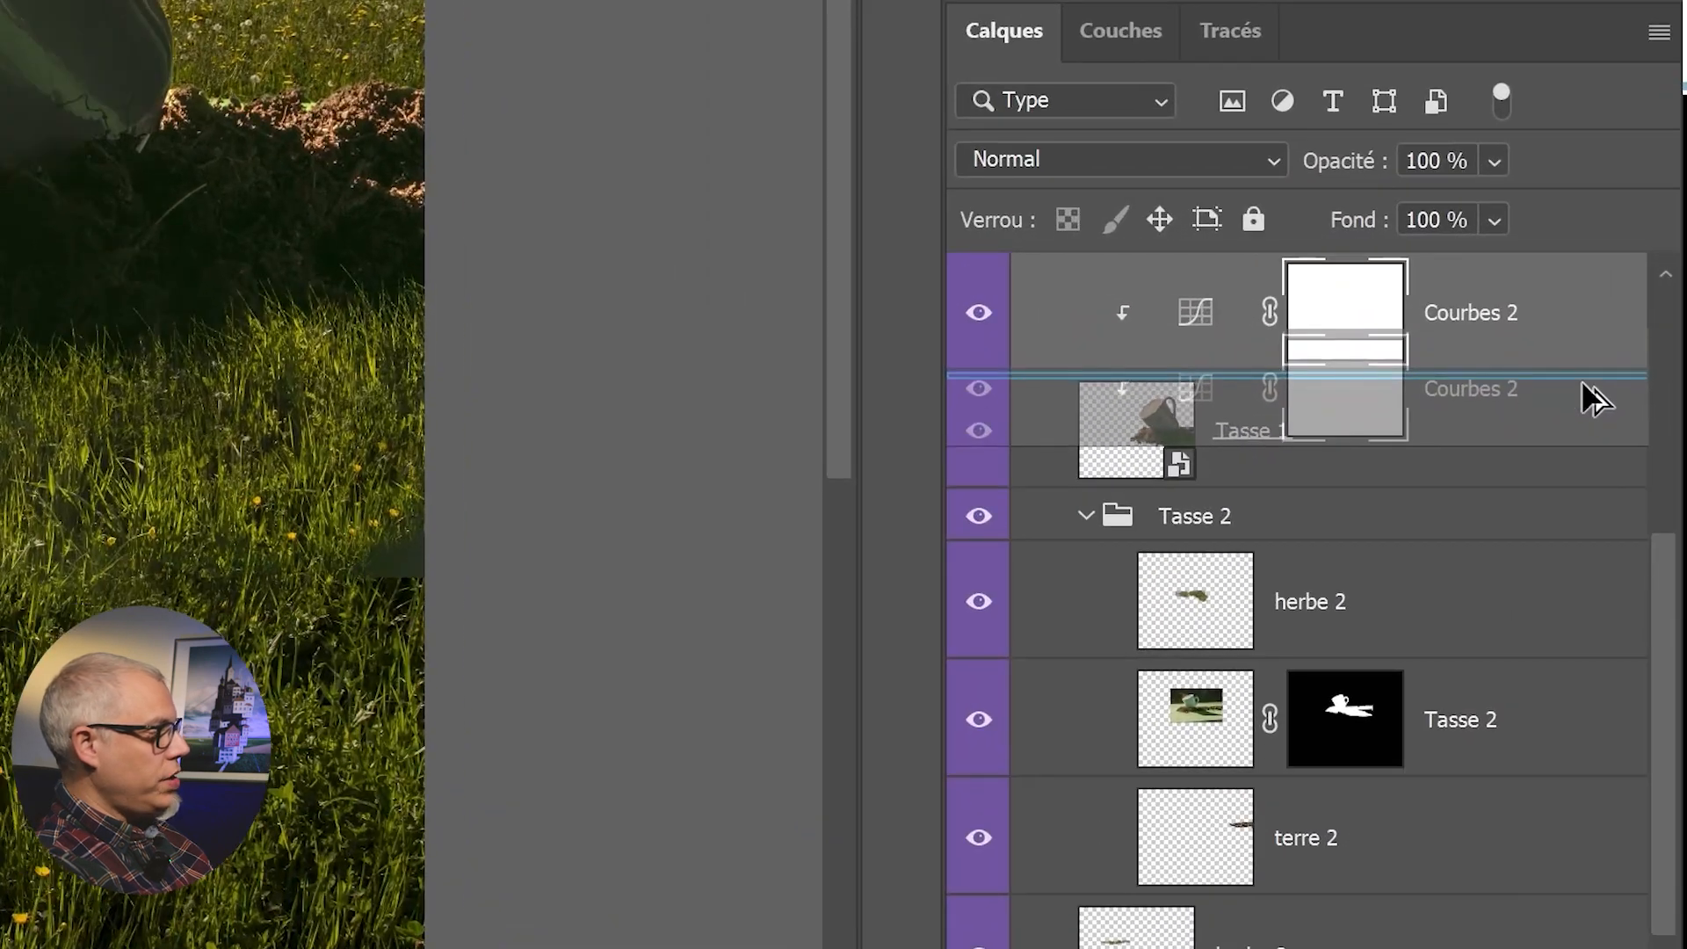
left_click_drag(1580, 380, 1622, 669)
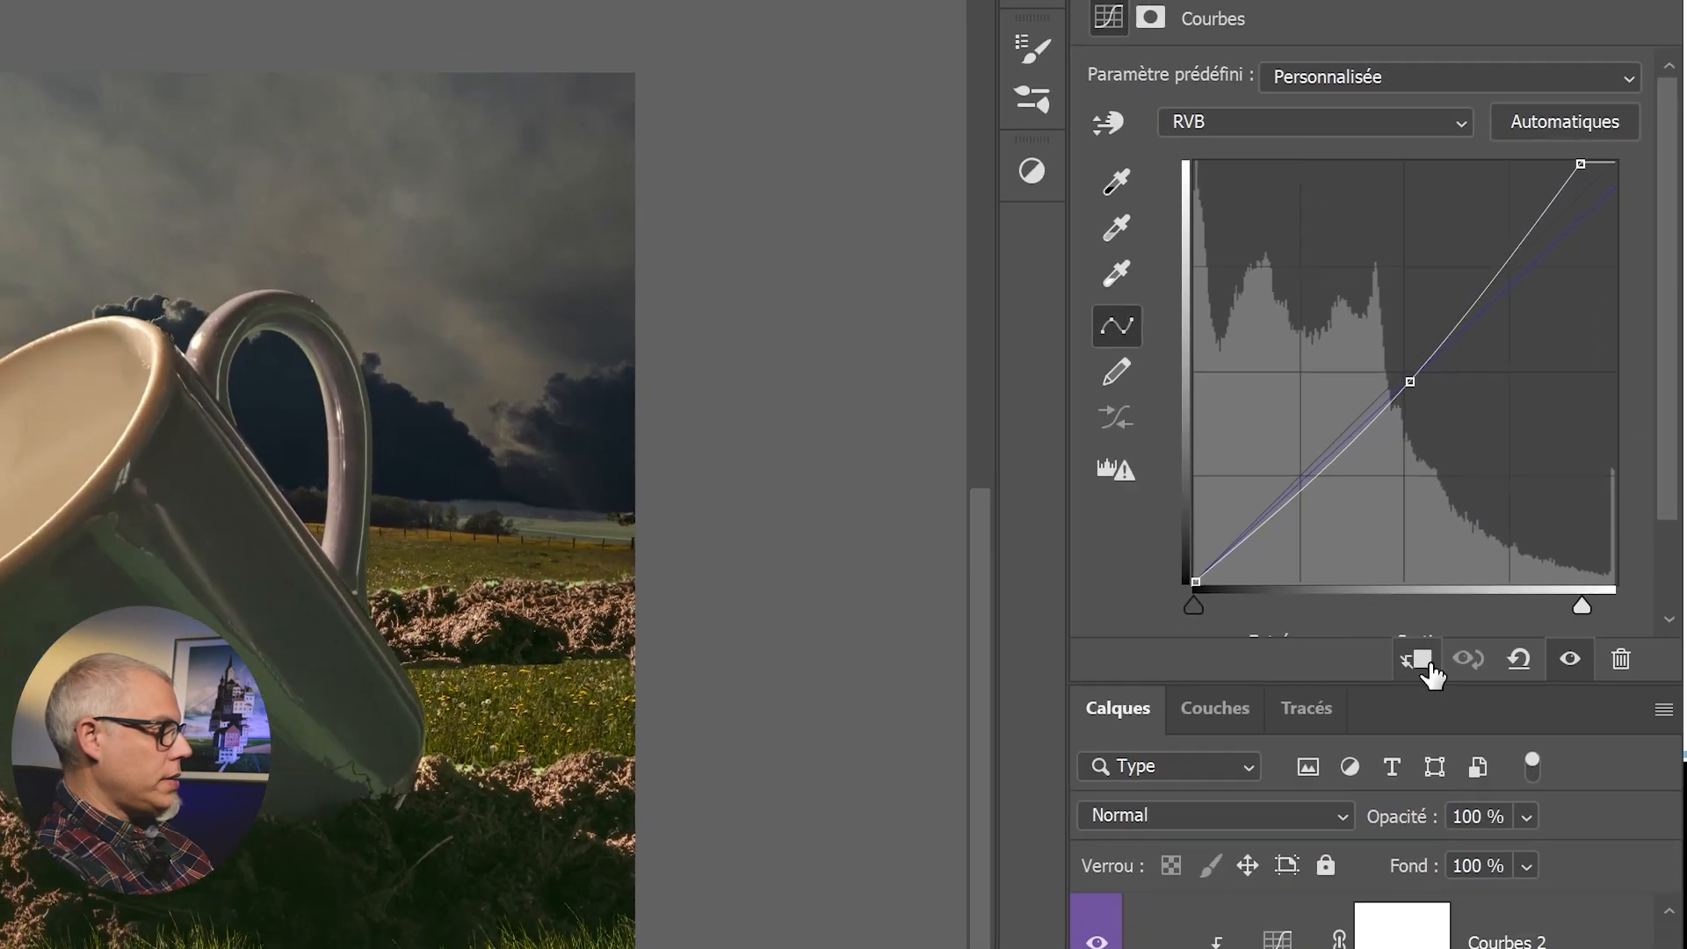
left_click(1429, 666)
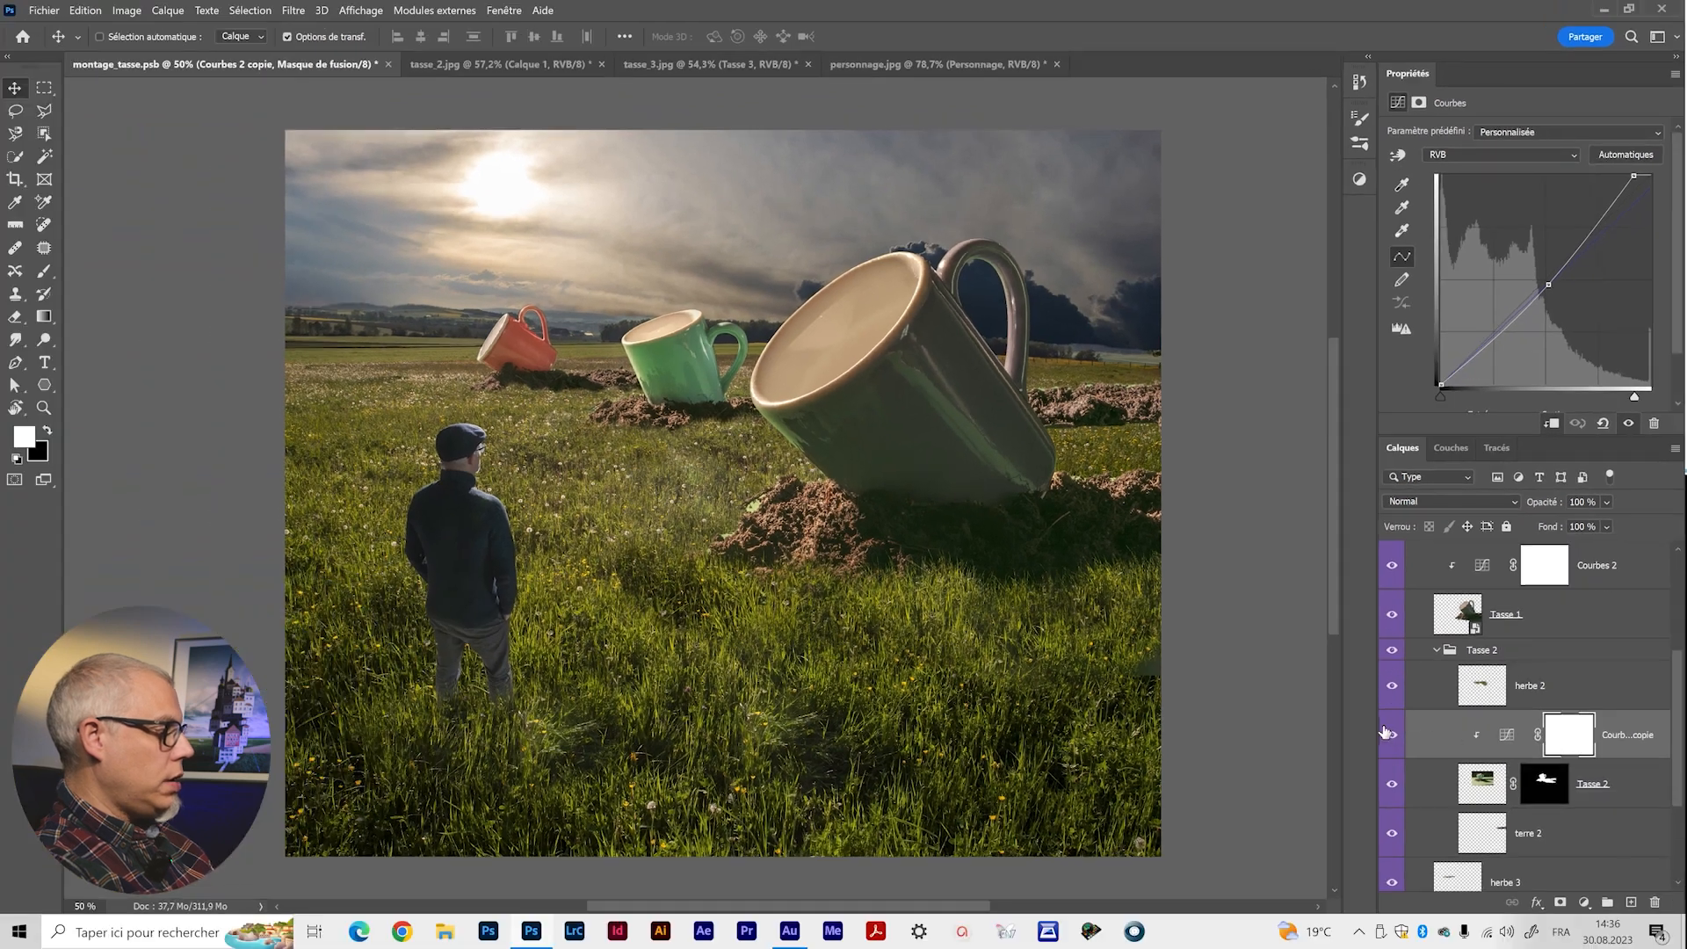
Compare the green cup with and without the copied Courbes 2 adjustment.
left_click(1391, 736)
left_click(1392, 738)
left_click(1392, 738)
left_click(1392, 738)
Darken the green cup by lowering the midtones on the copied RGB curve and moving its white point slightly outward.
left_click(1506, 733)
left_click(1551, 283)
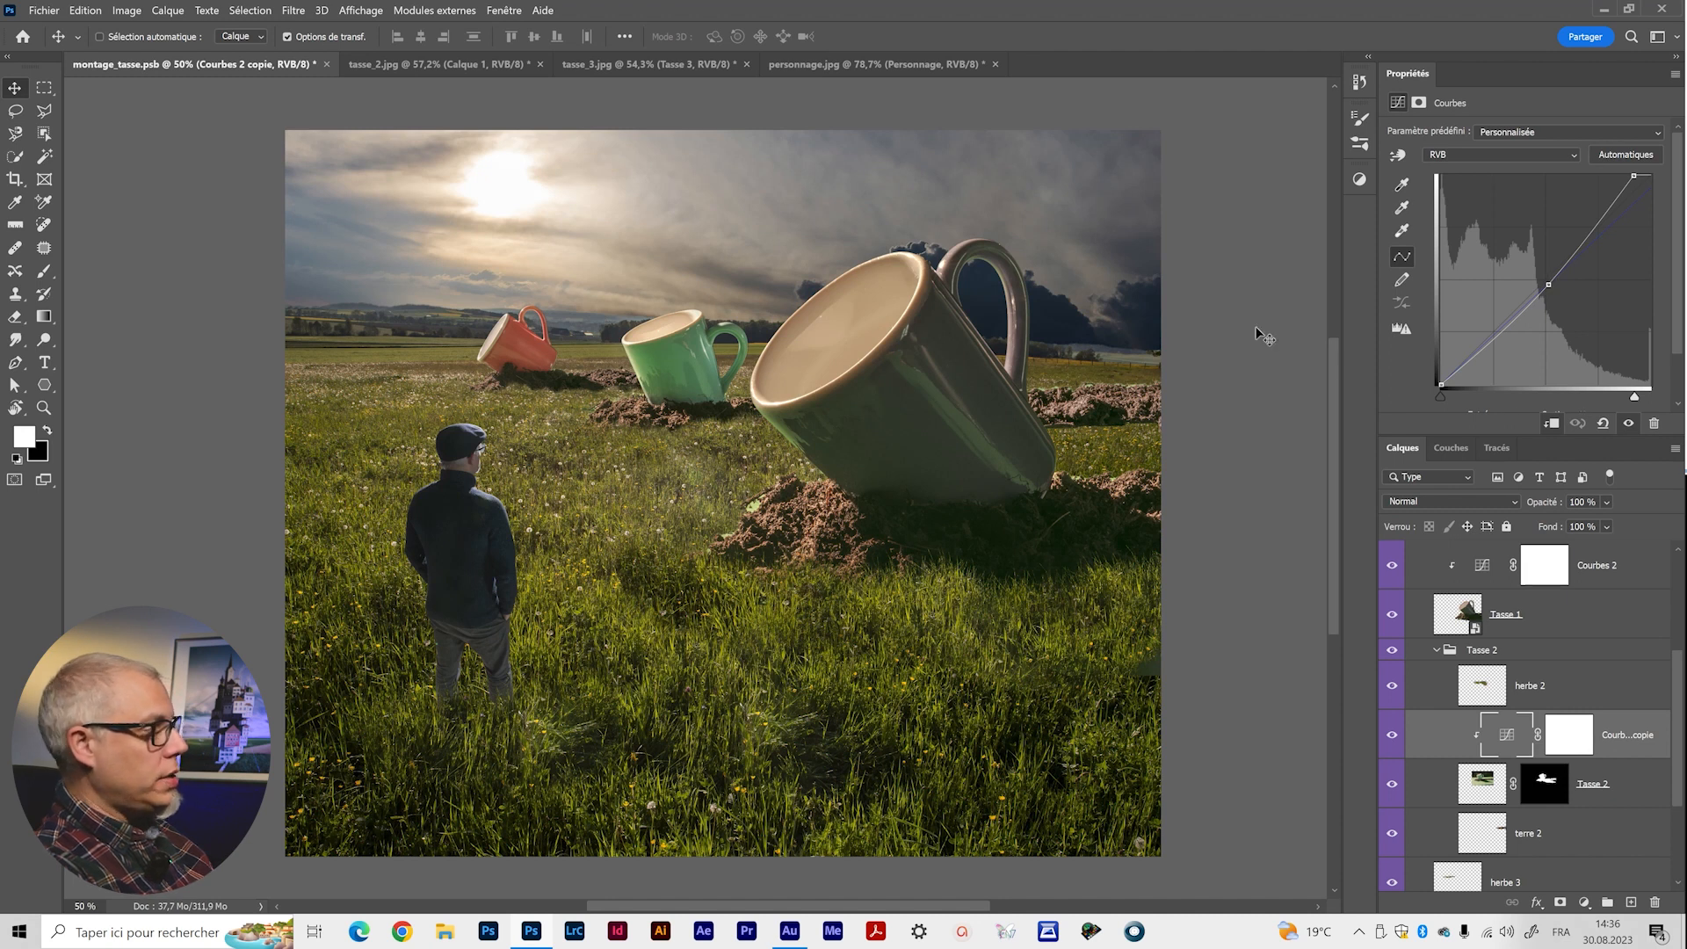
left_click_drag(1548, 284, 1563, 301)
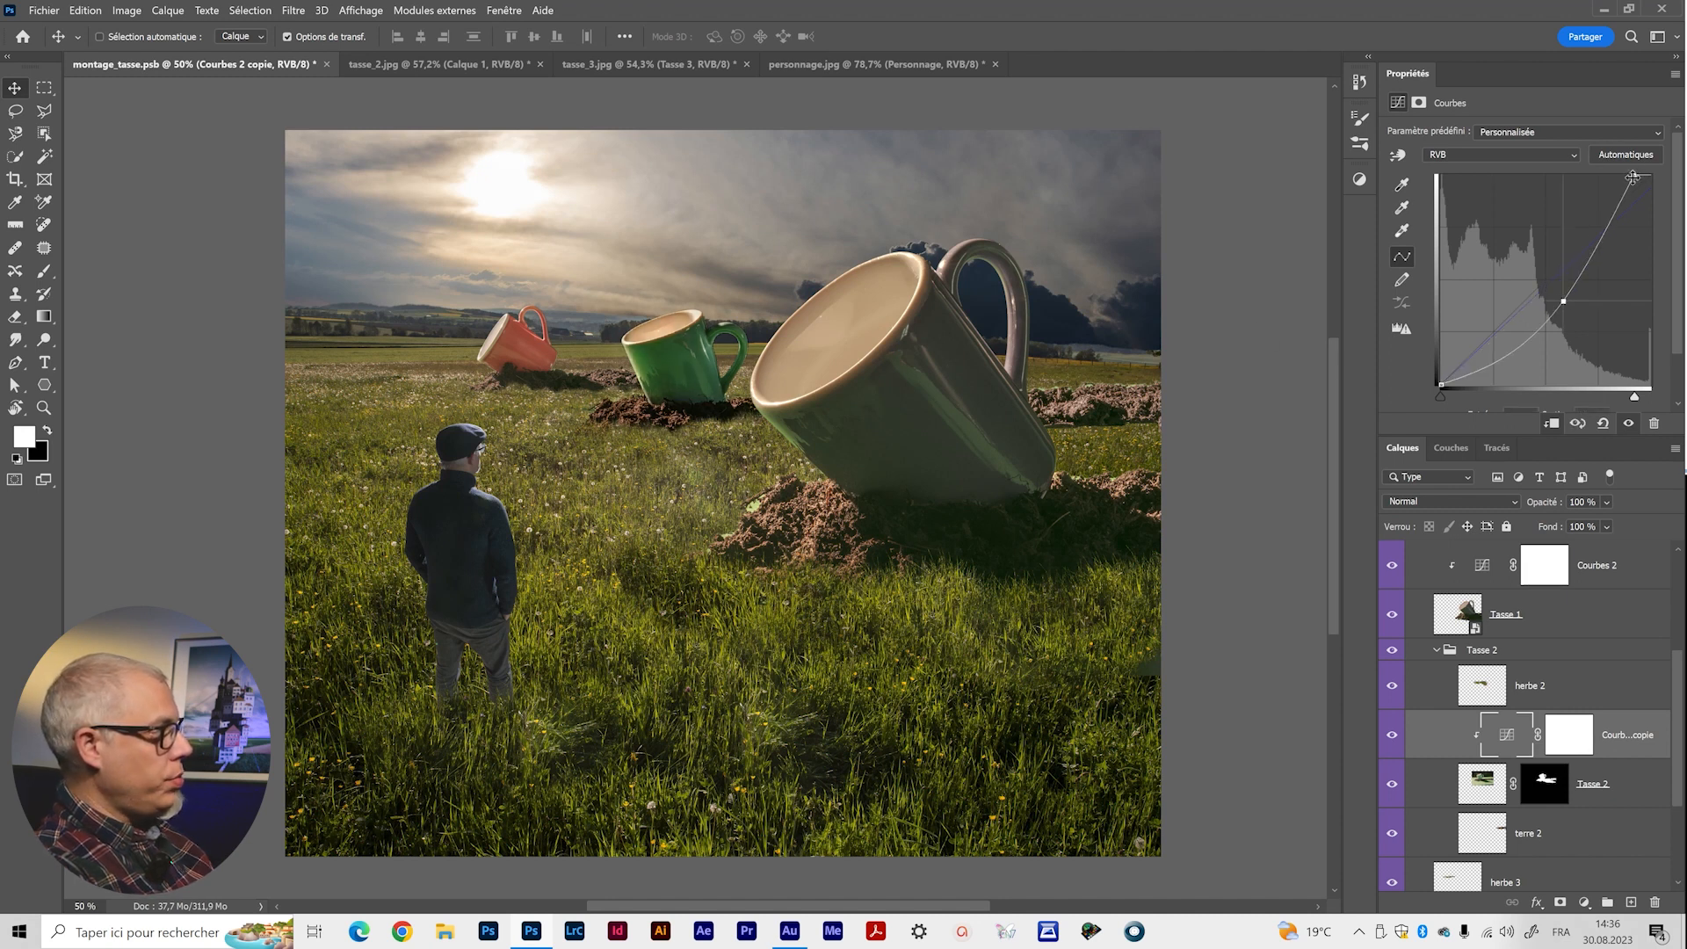
left_click_drag(1632, 176, 1640, 175)
left_click_drag(1563, 302, 1560, 295)
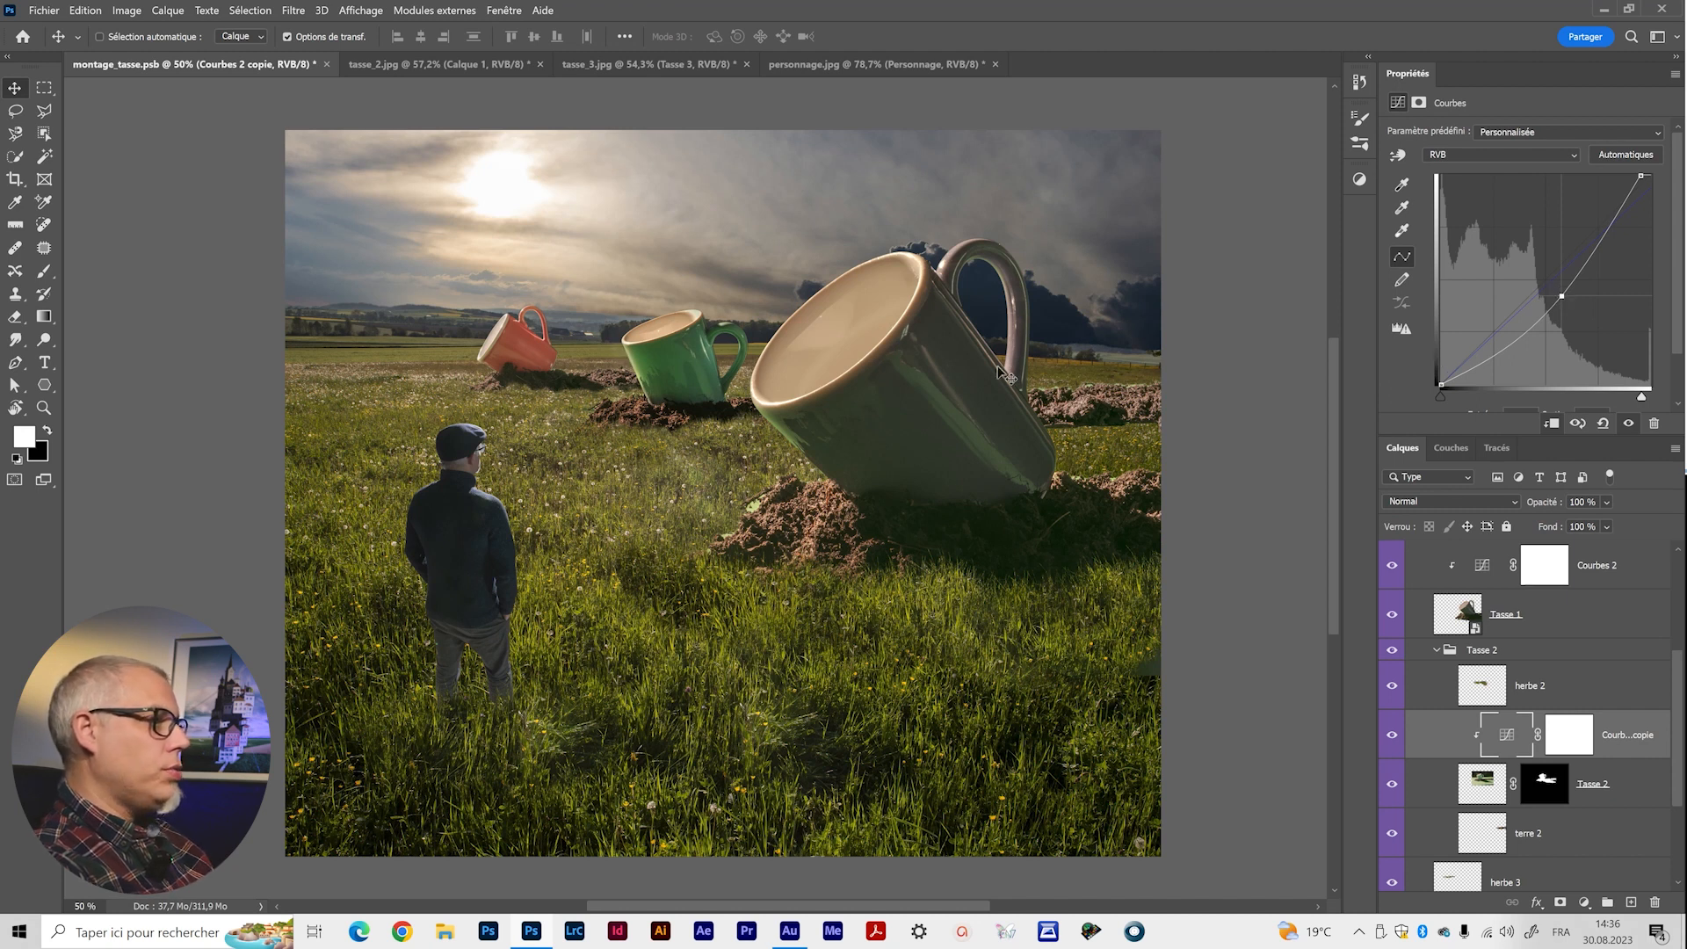
Add a solid colour fill layer in blue #2444e5 directly above the Tasse 2 layer, clipped to it.
left_click(1469, 786)
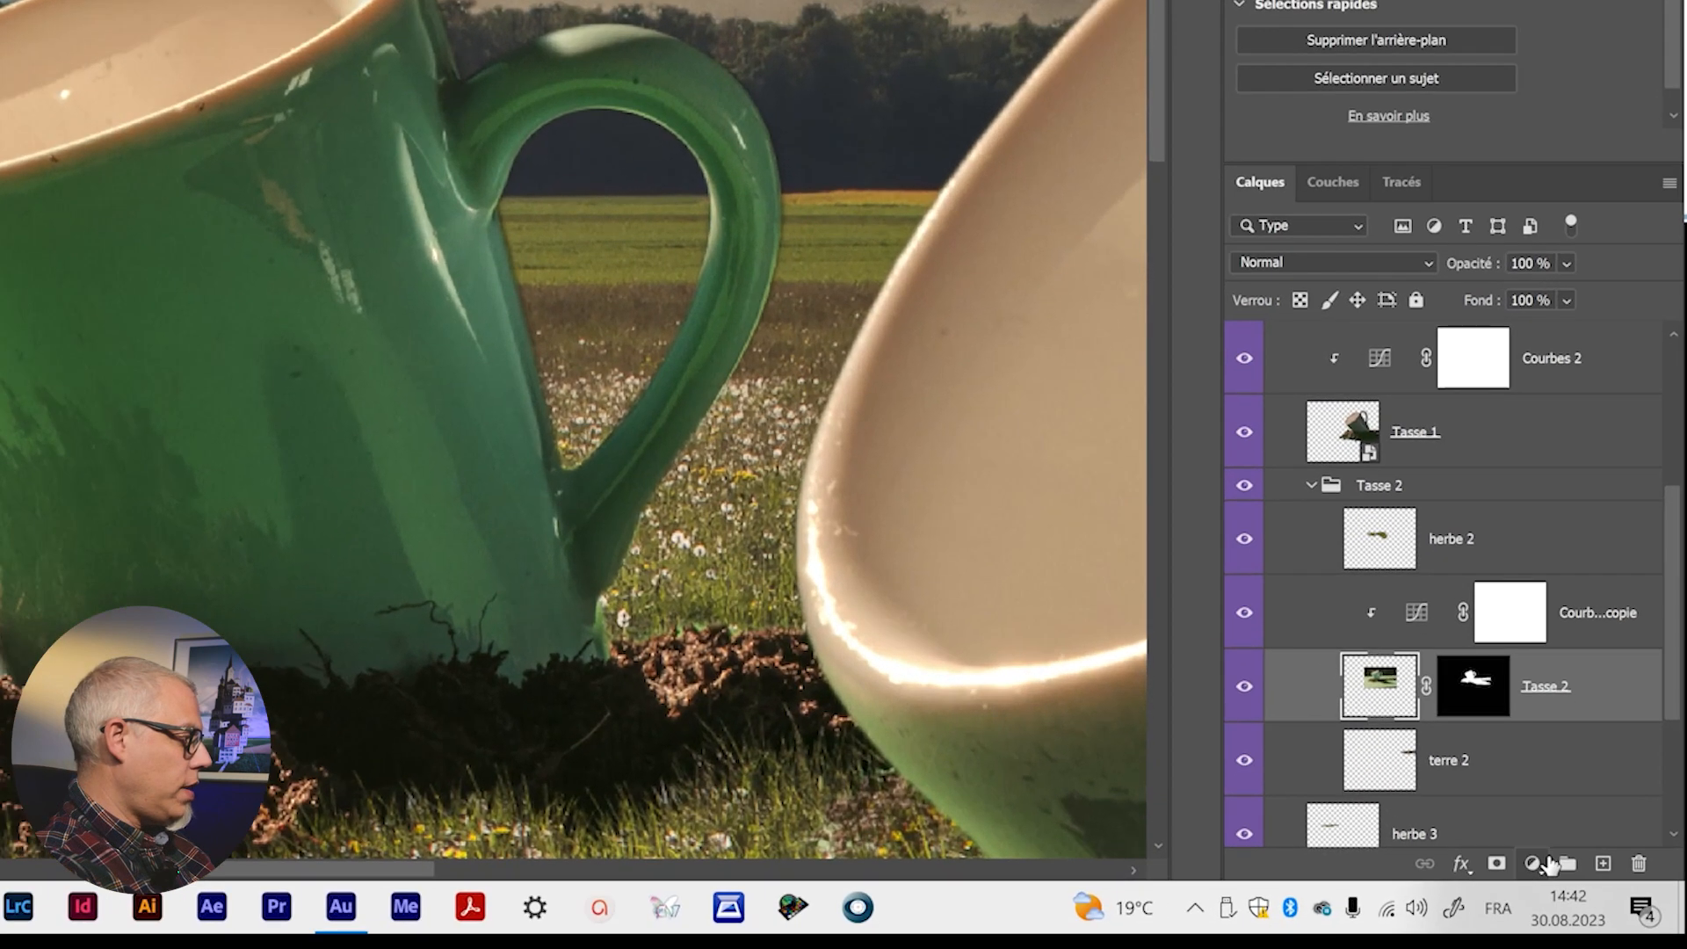
left_click(1584, 903)
left_click(1542, 404)
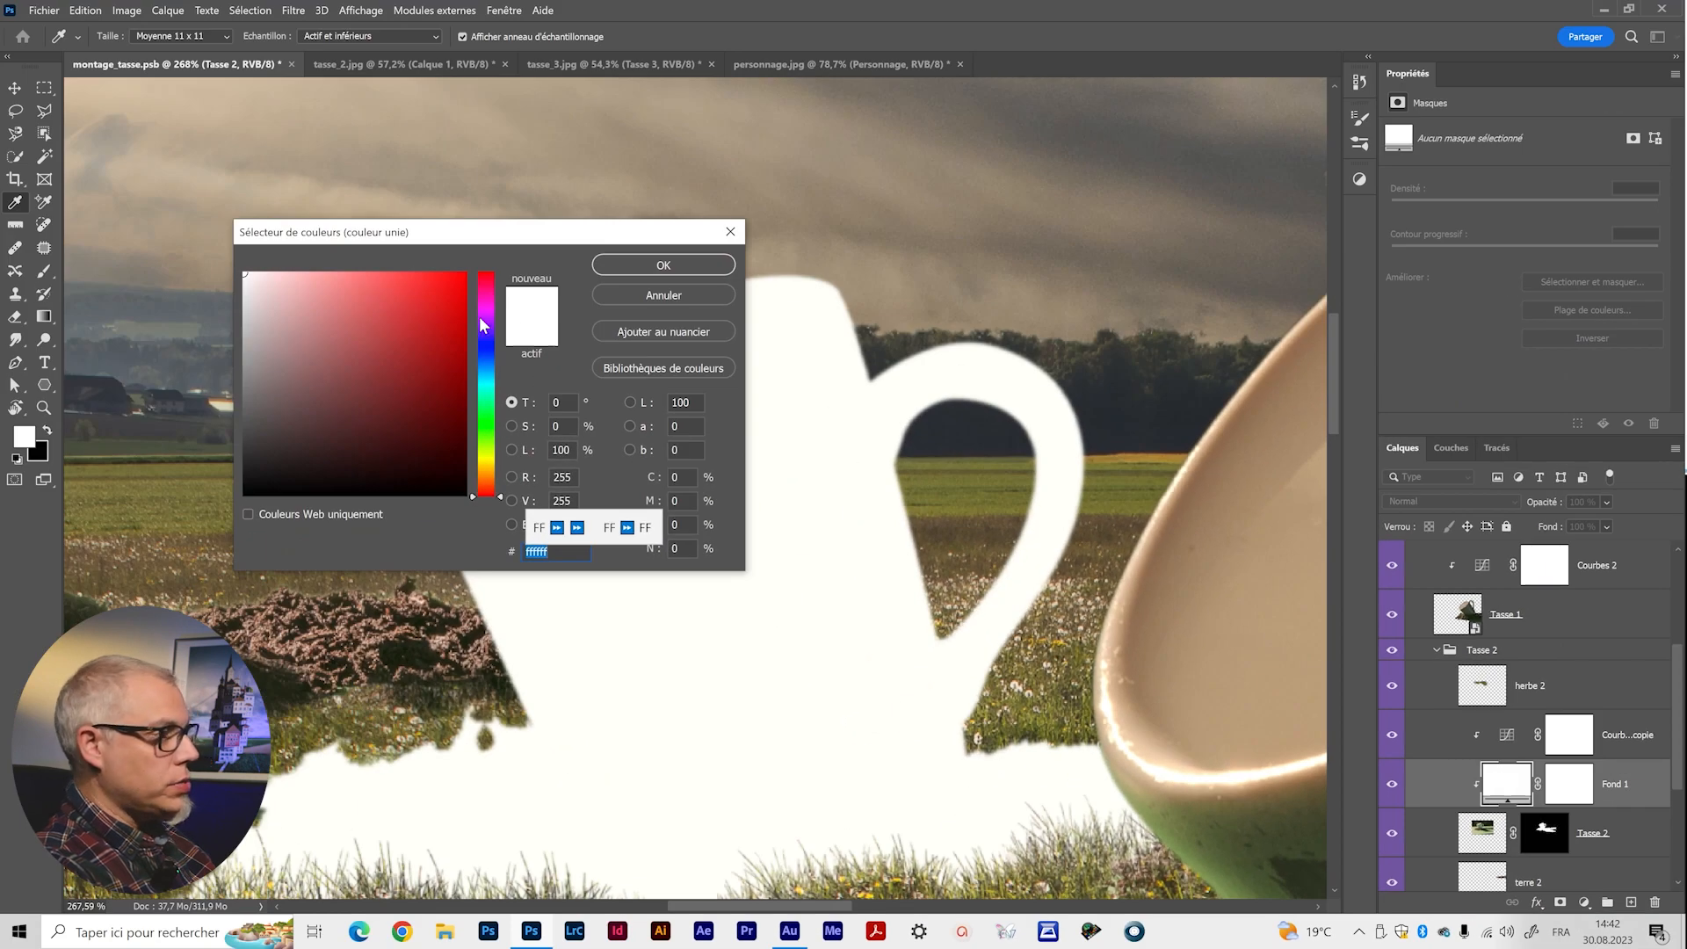
left_click_drag(486, 400, 488, 351)
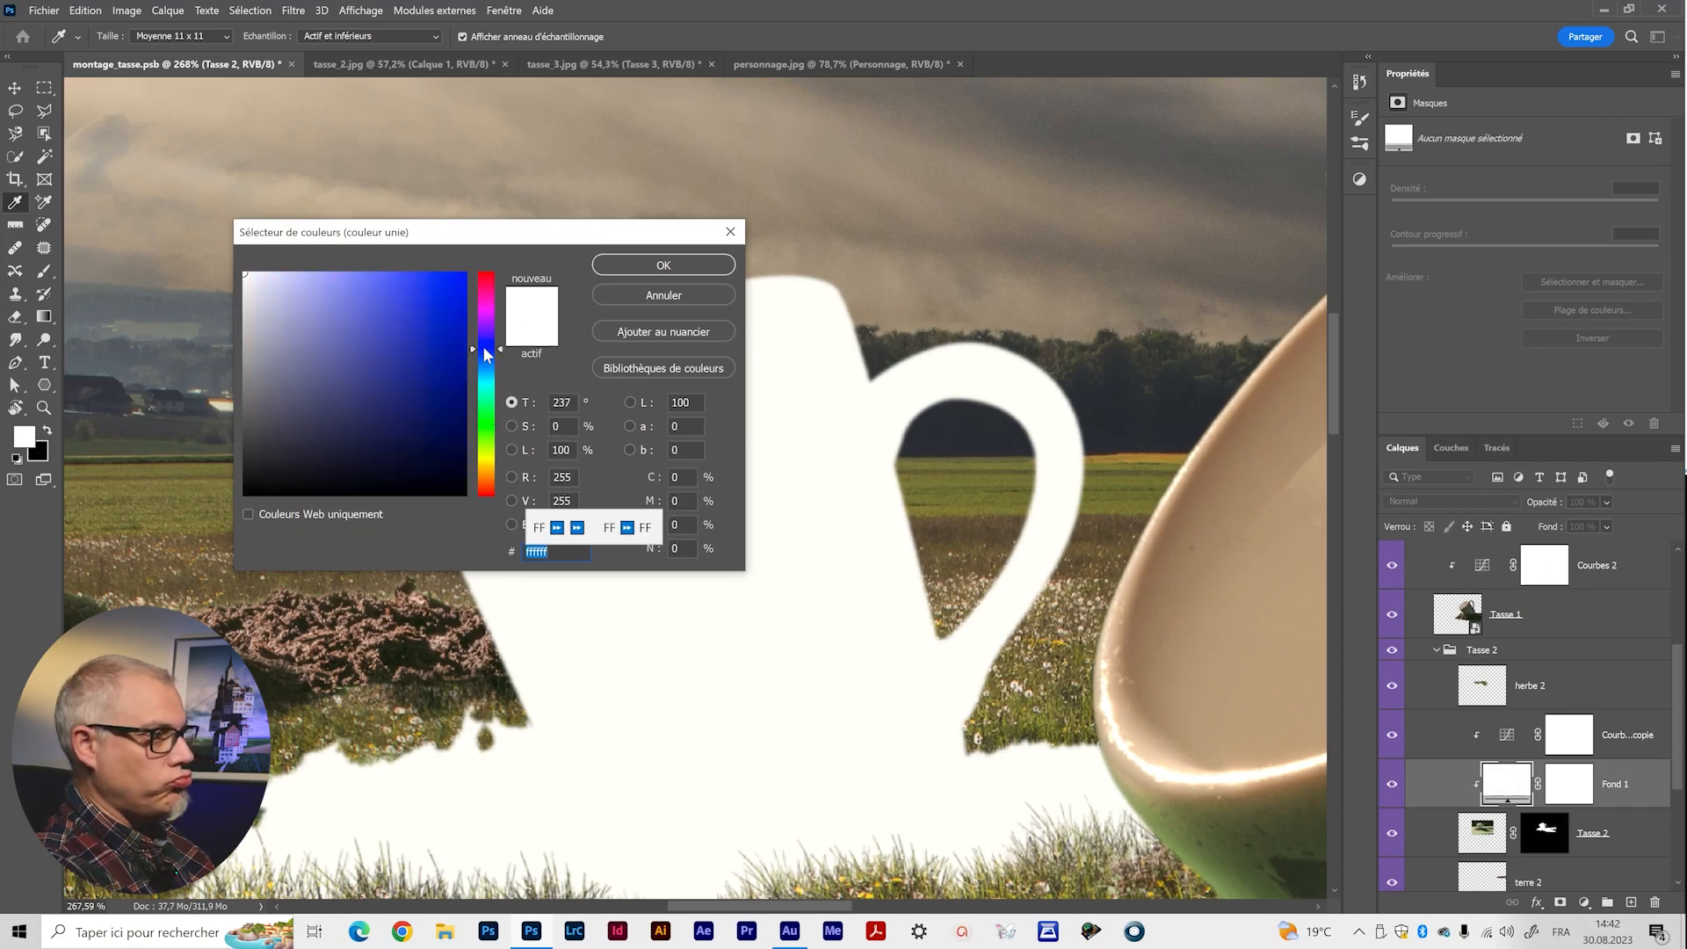
left_click(426, 291)
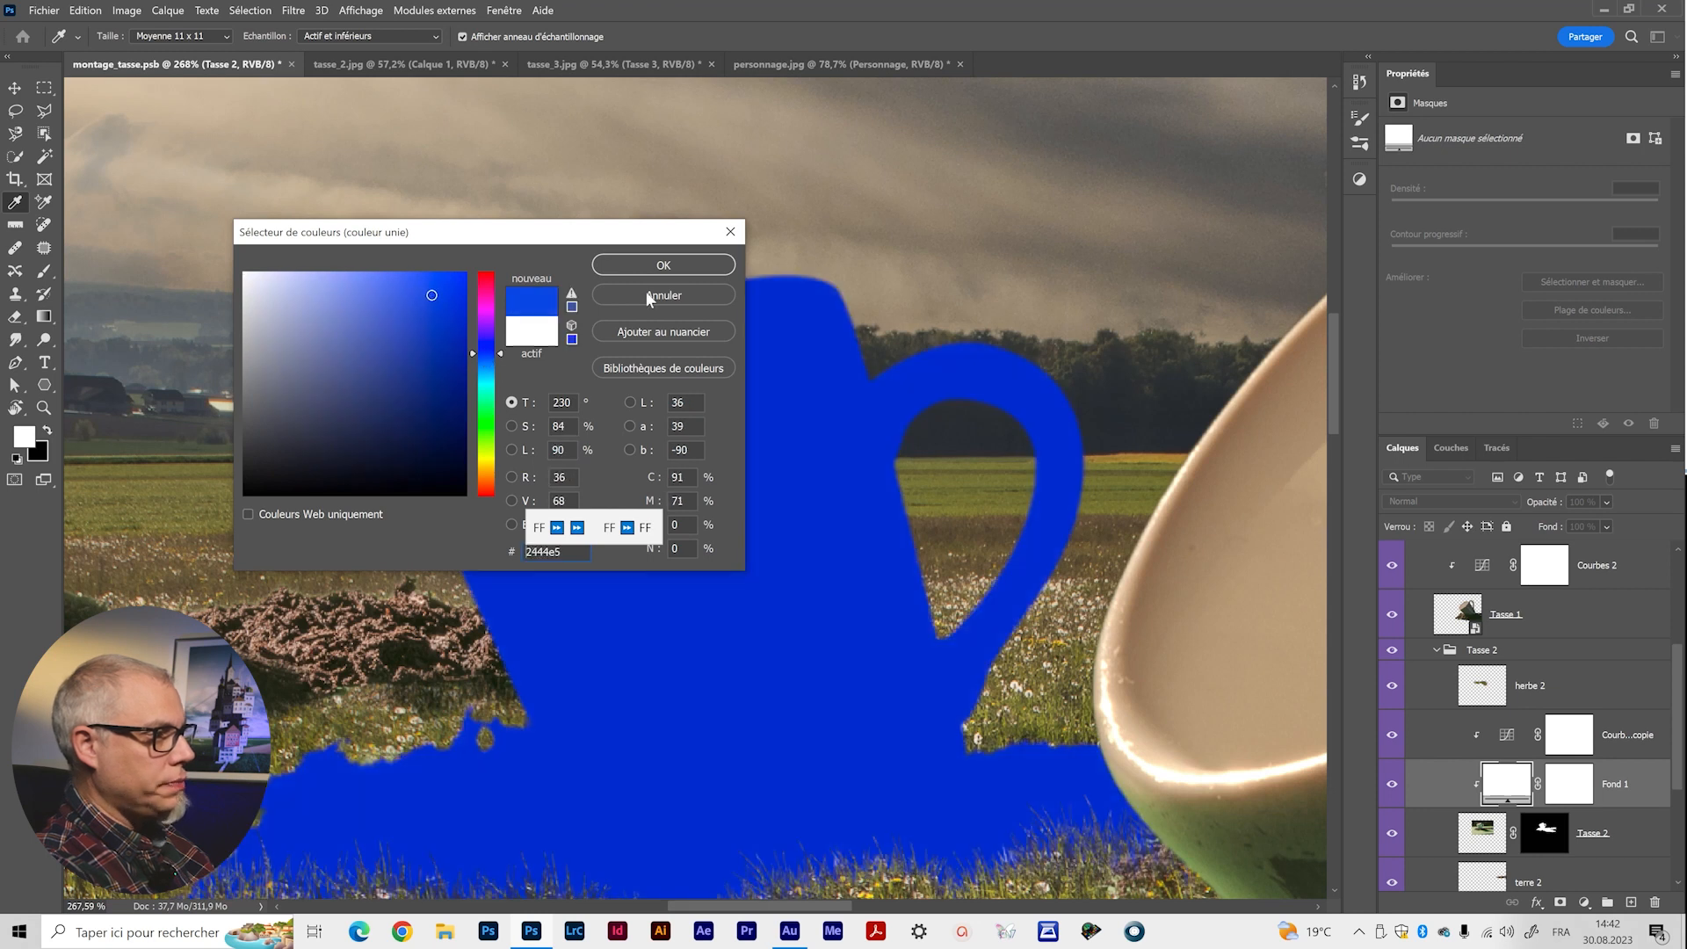
key("Return")
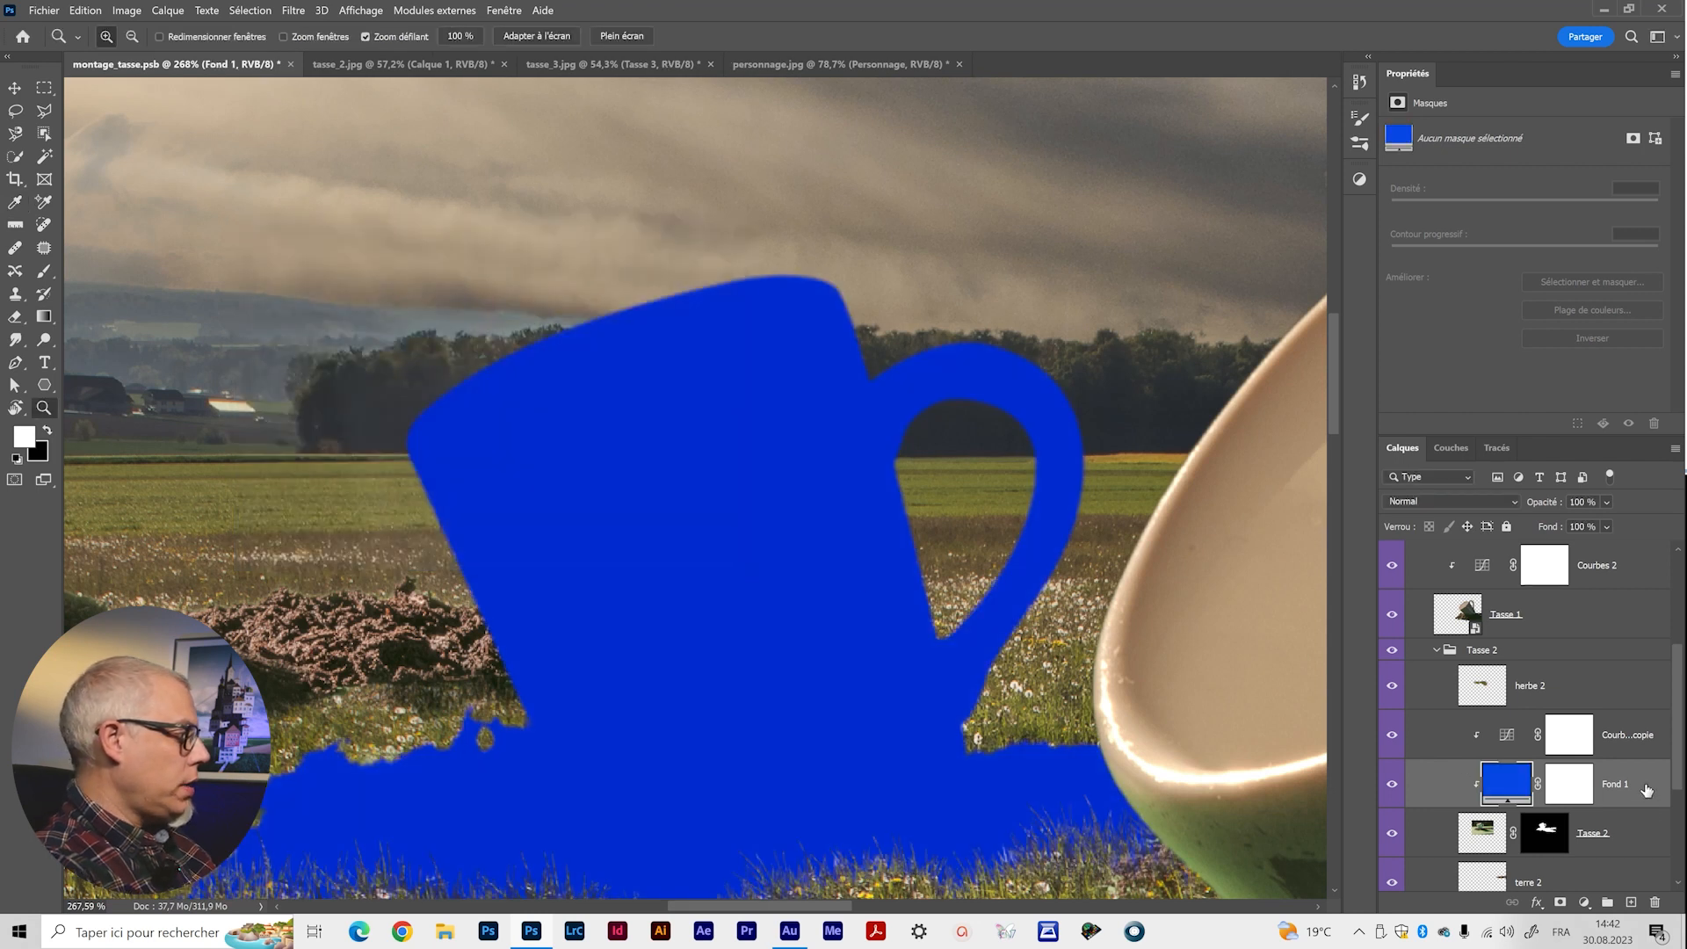
Set the blue Fond 1 fill layer to Soft Light (Lumière tamisée) blending at 95 % opacity.
left_click(1490, 502)
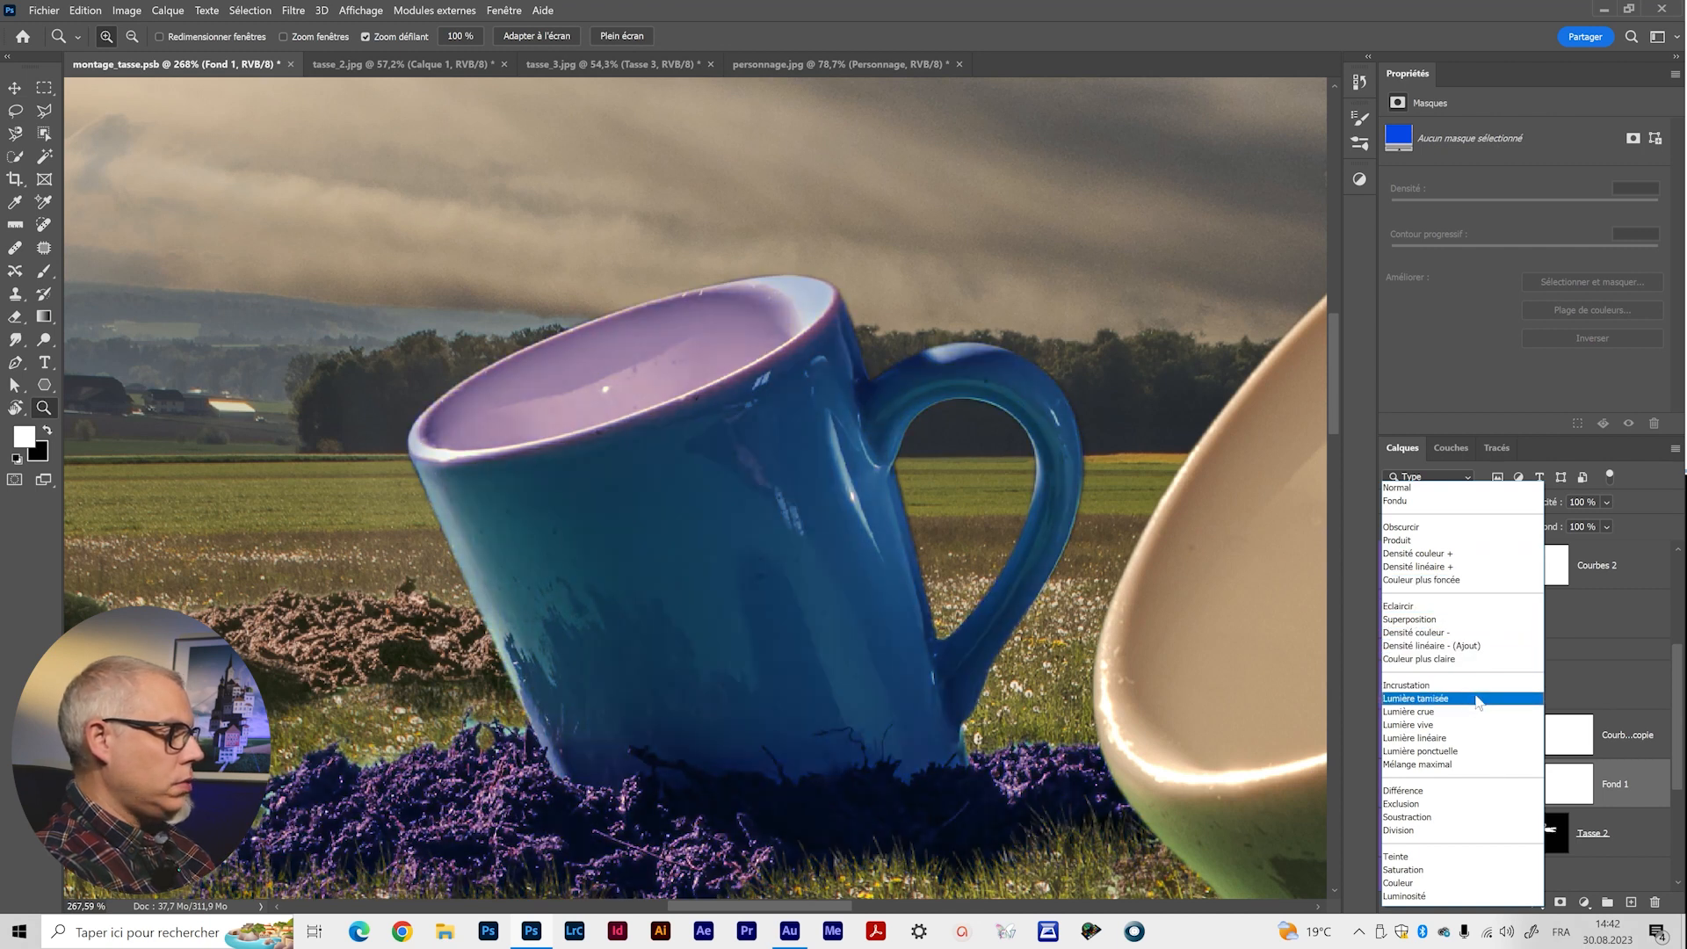
left_click(1477, 699)
left_click_drag(1606, 502, 1651, 528)
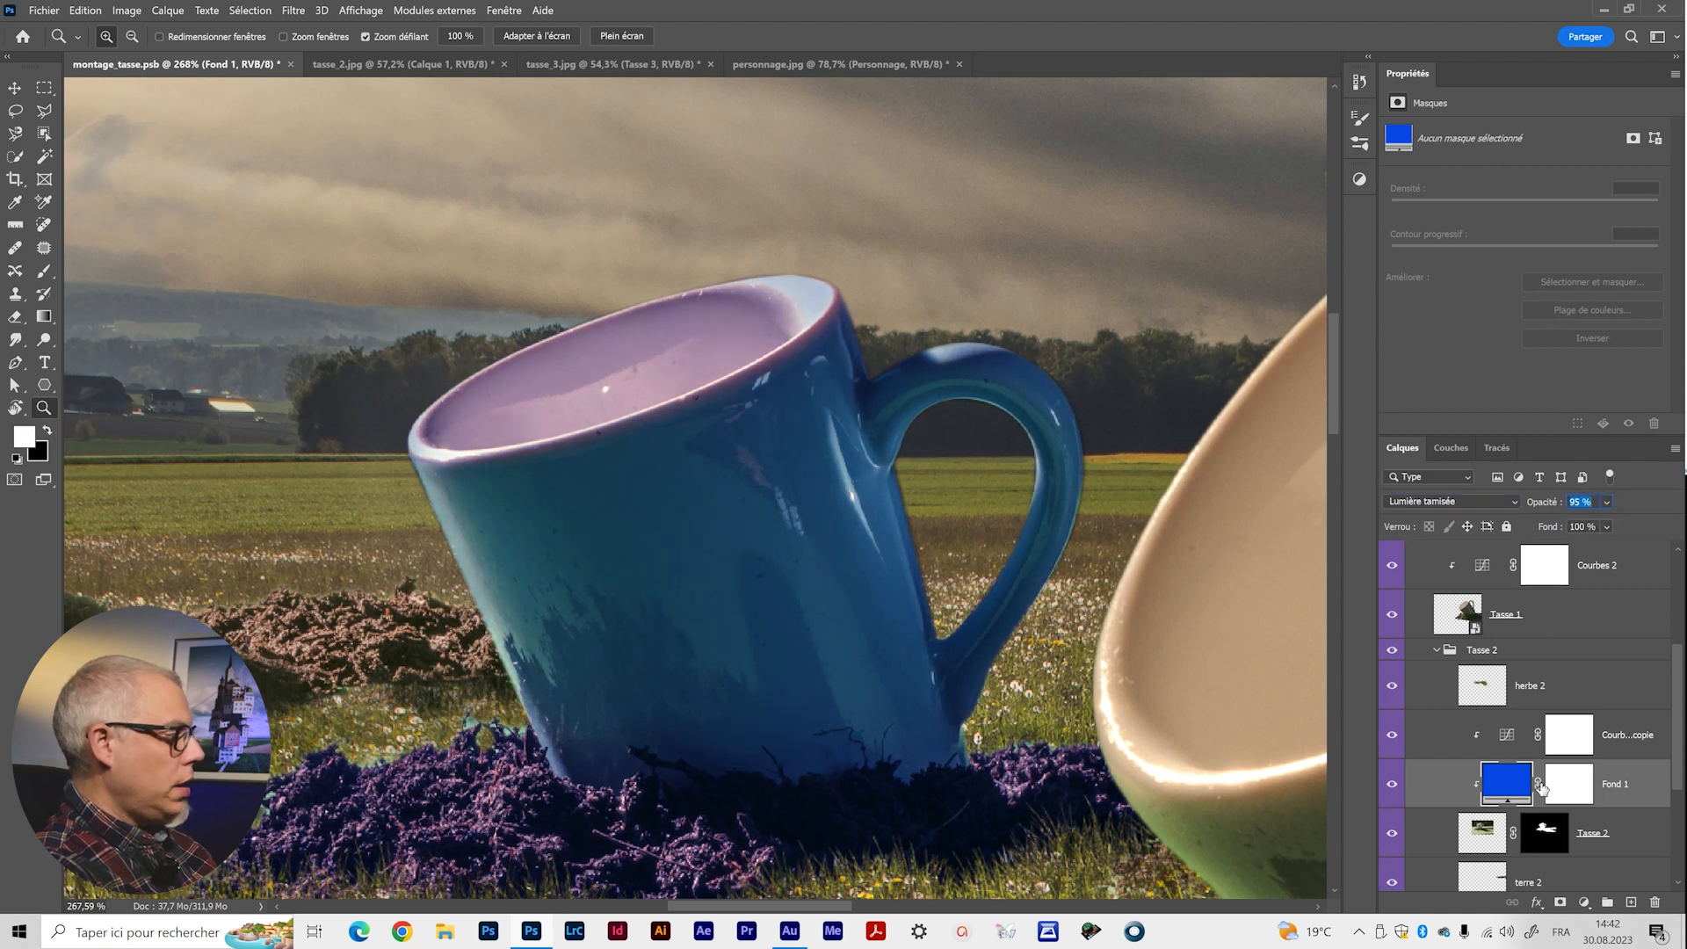
Invert the Fond 1 layer mask to black to hide the blue tint.
left_click(1572, 788)
key("ctrl+i")
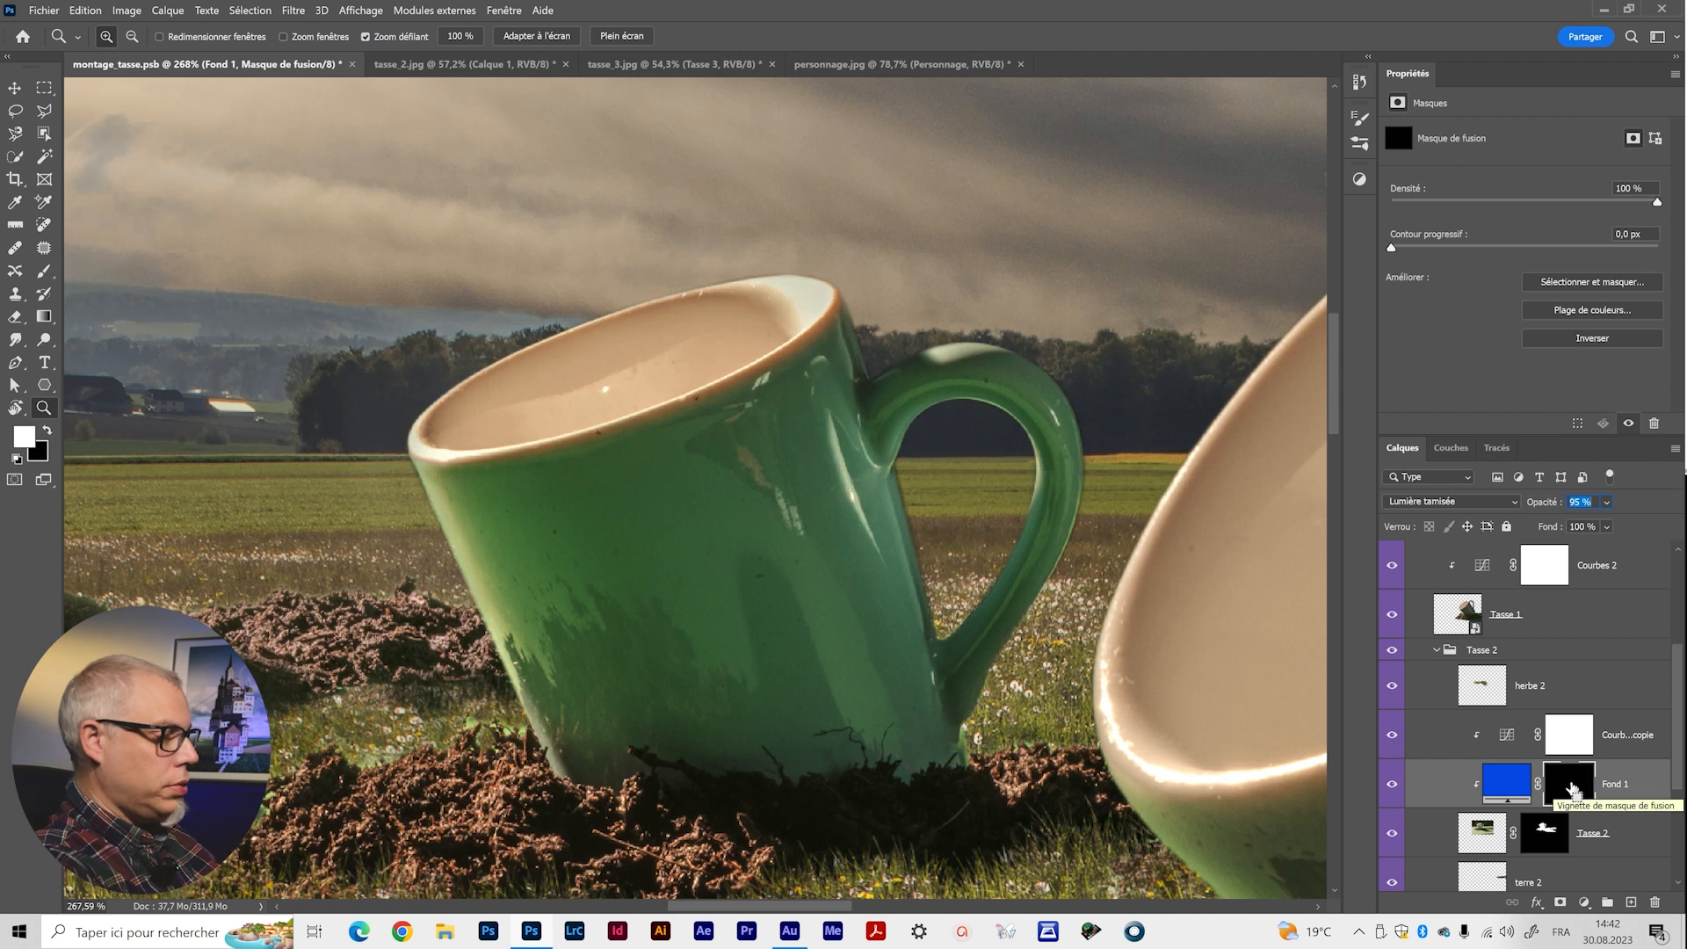
left_click_drag(472, 466, 535, 408)
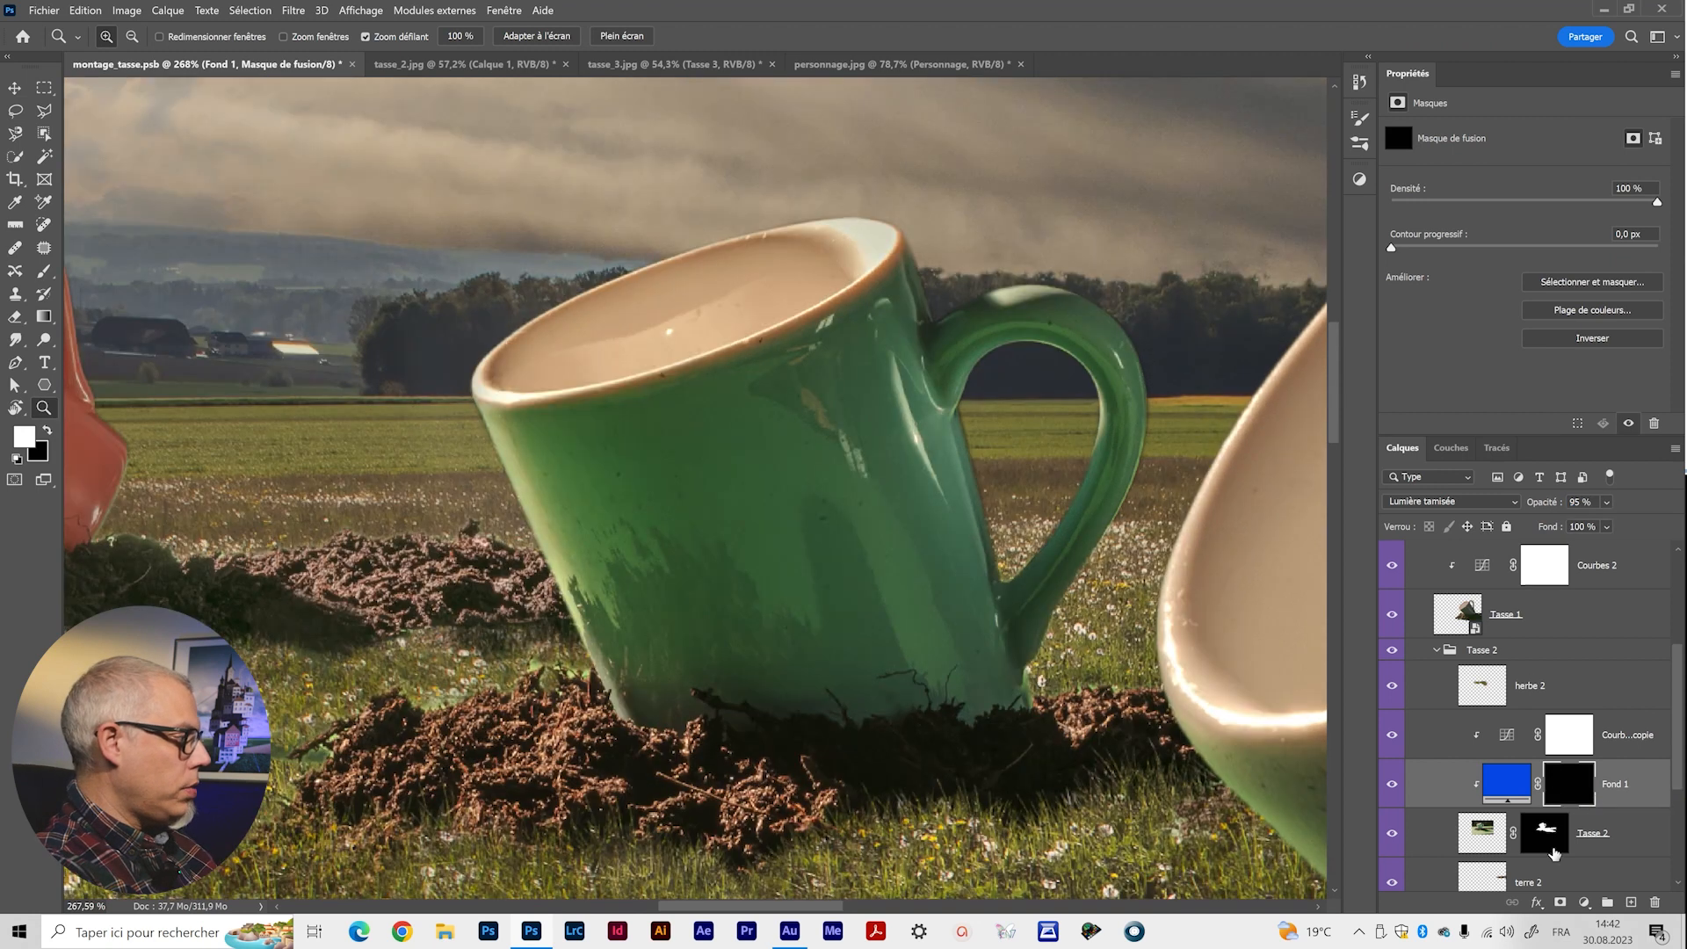
Inspect the Tasse 2 layer mask on its own and load it as a selection.
left_click(1548, 845, "alt")
left_click(1548, 845, "alt")
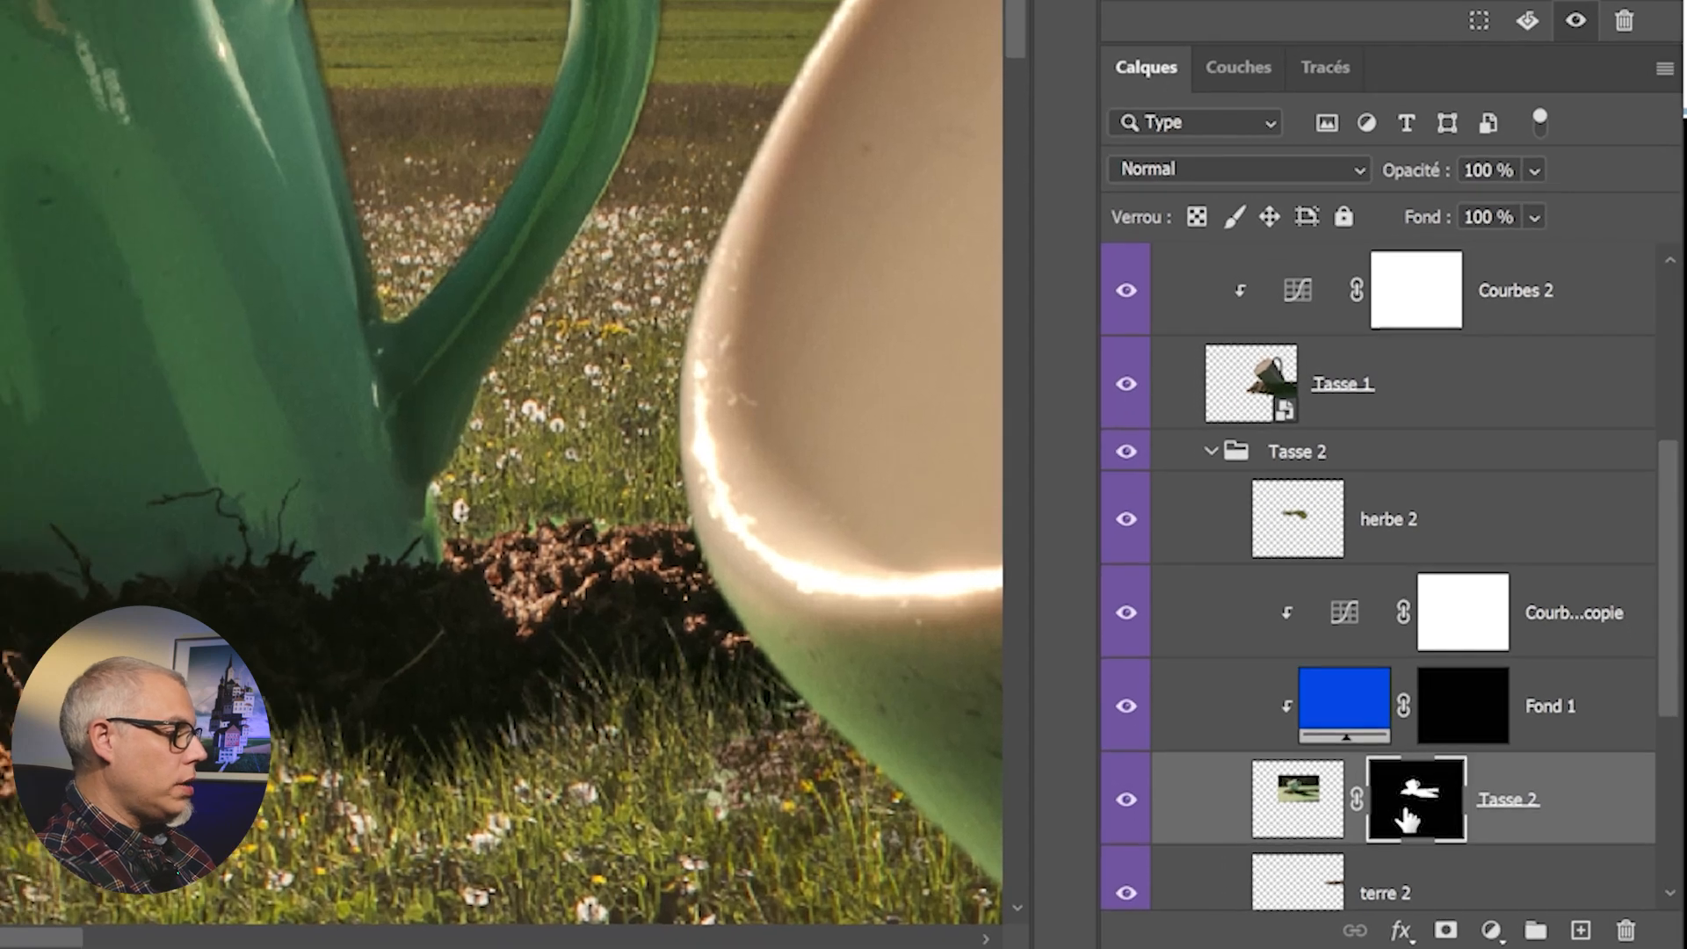
left_click(1406, 819, "ctrl")
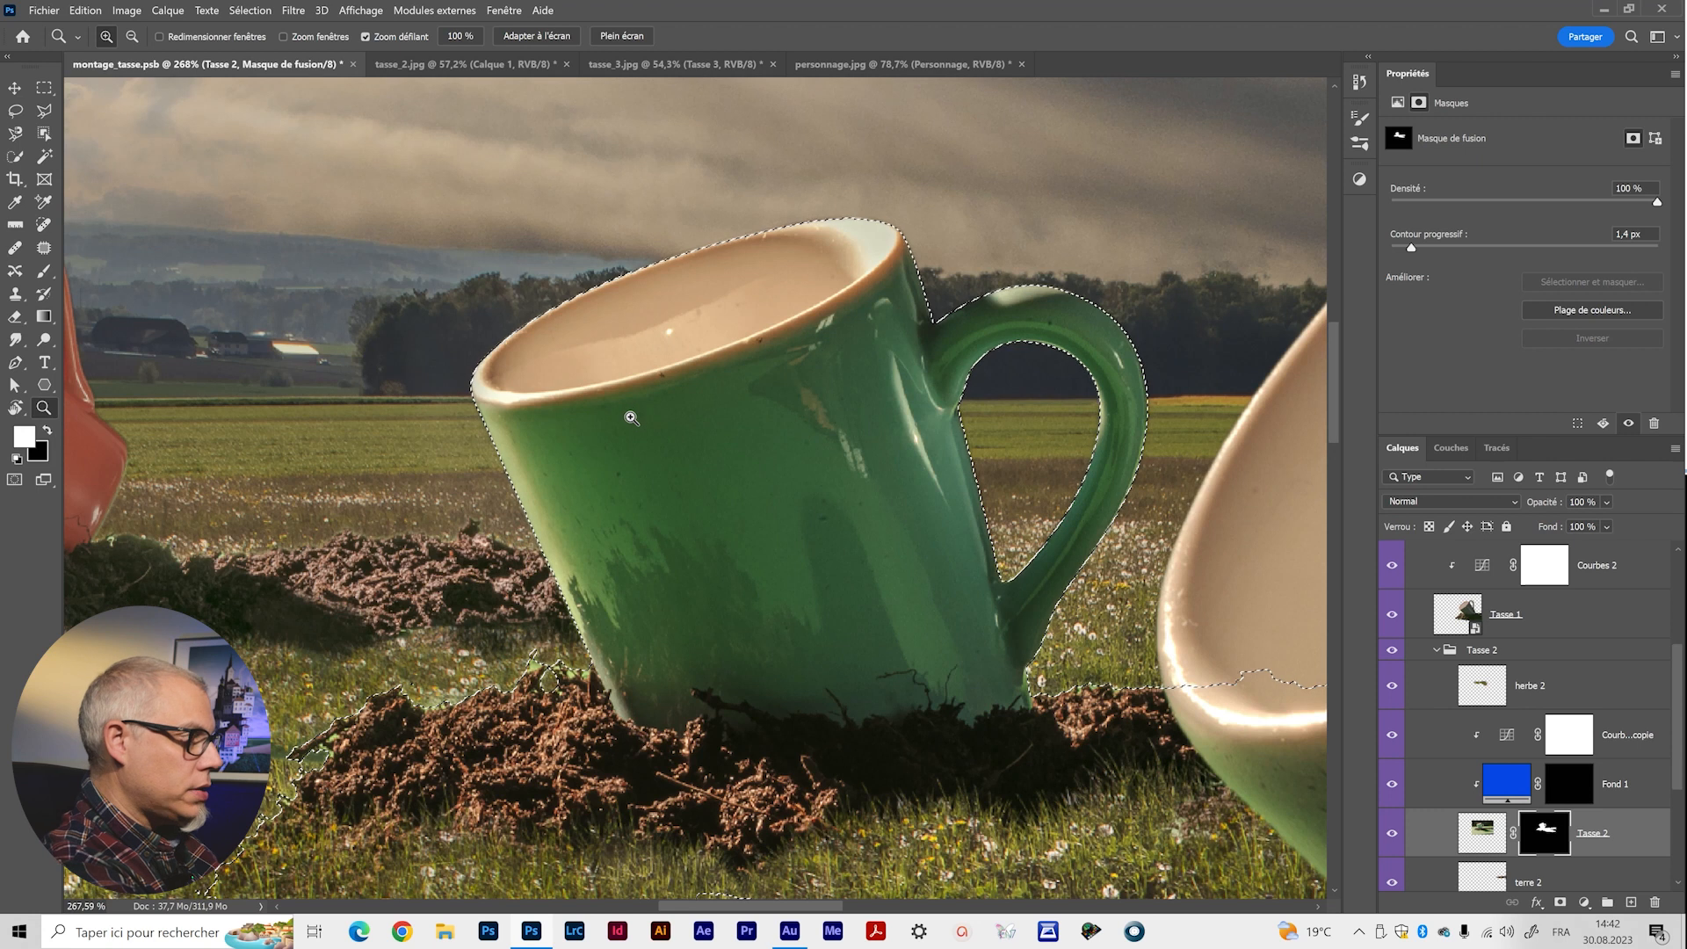
Subtract the middle cup's cream interior and rim from the selection with the Magnetic Lasso.
key("l")
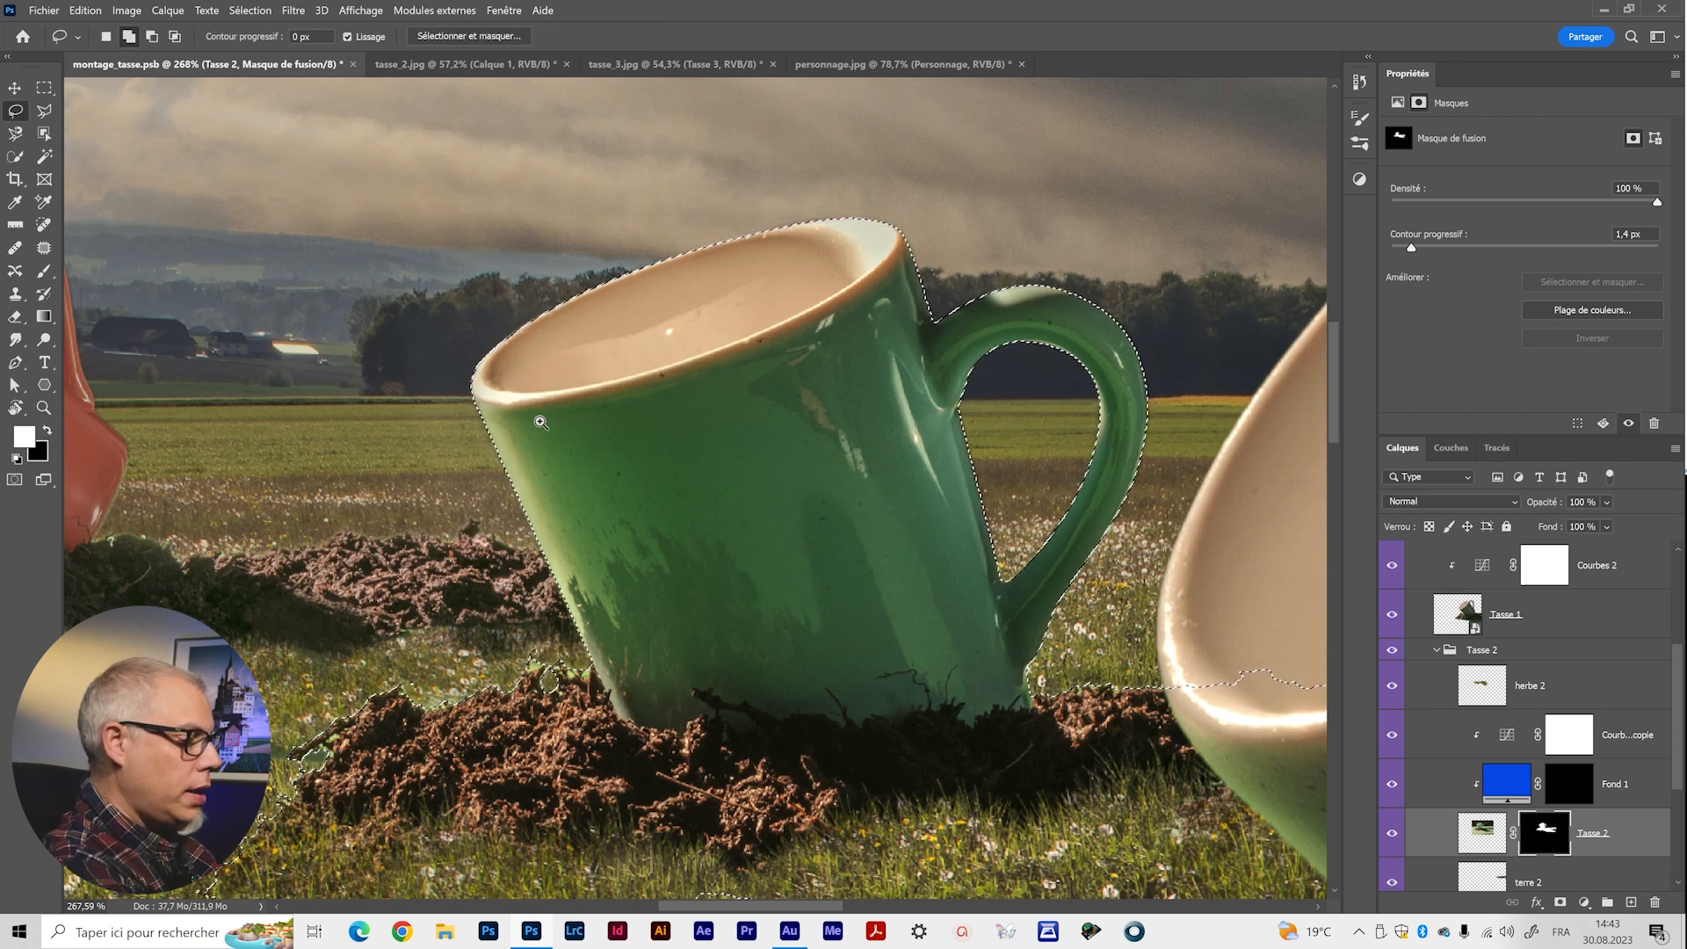
key("shift+l")
key("alt")
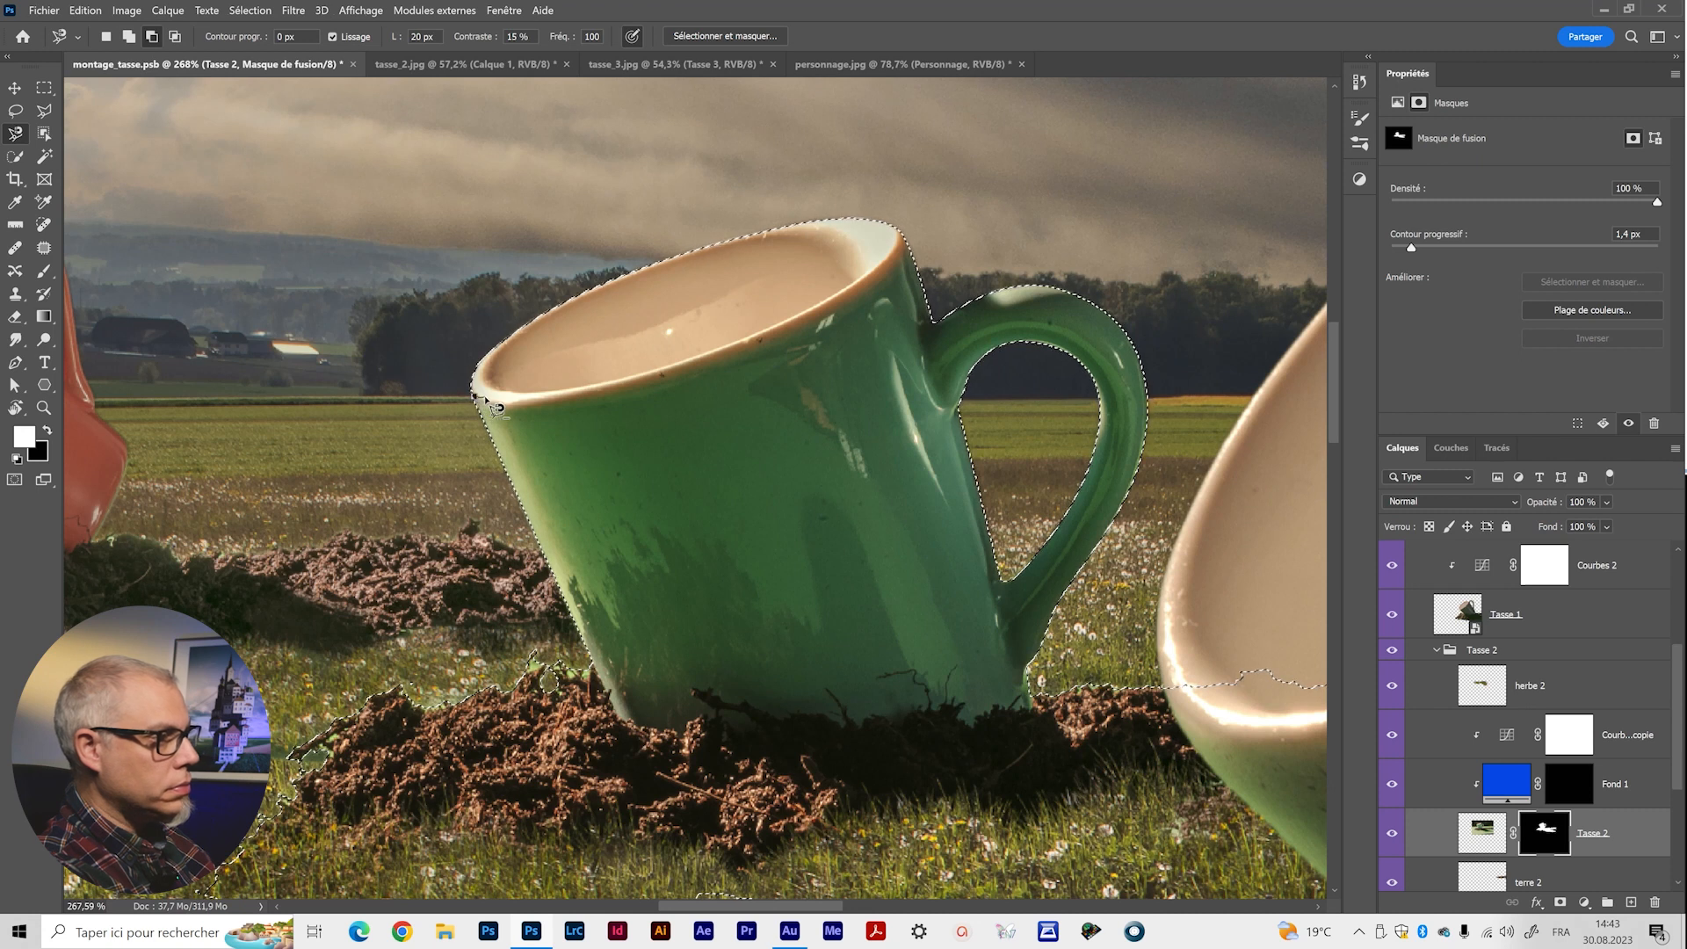
mouse_move(606, 396)
left_mouse_down()
mouse_move(822, 313)
mouse_move(889, 269)
mouse_move(900, 210)
mouse_move(706, 156)
mouse_move(441, 223)
mouse_move(334, 319)
mouse_move(412, 438)
left_mouse_up()
double_click(413, 438)
key("shift")
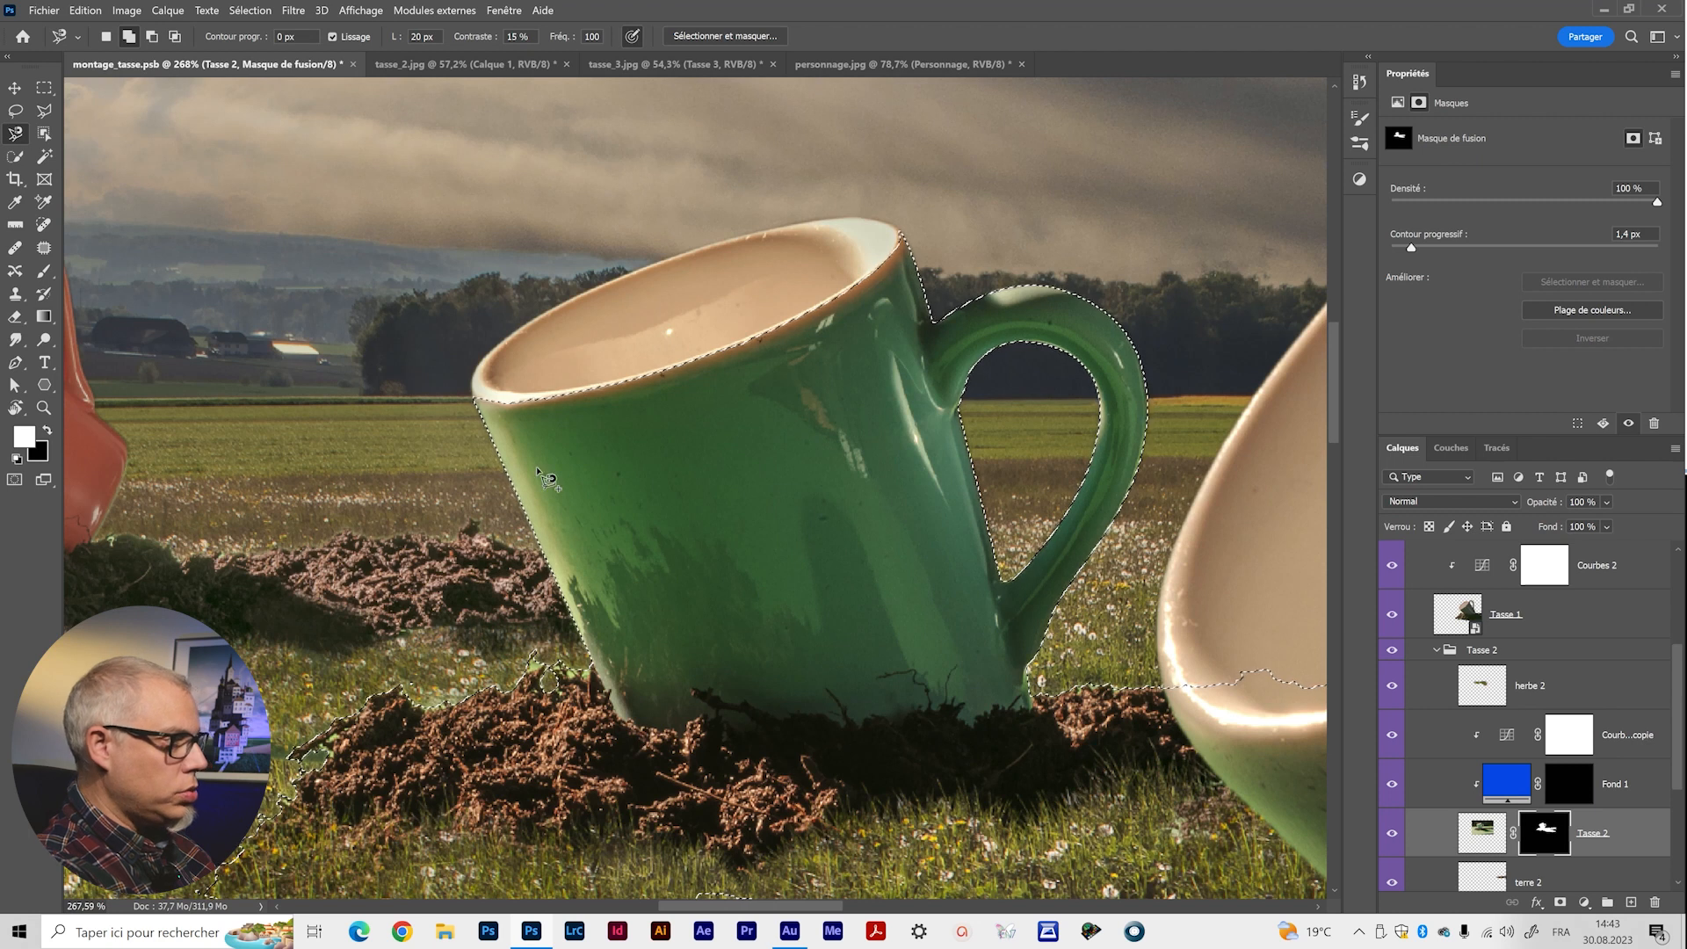
Fill the selected area with white on the Fond 1 mask to tint the outside of the middle cup blue.
scroll(603, 724, "down", 4)
left_click_drag(835, 354, 954, 471)
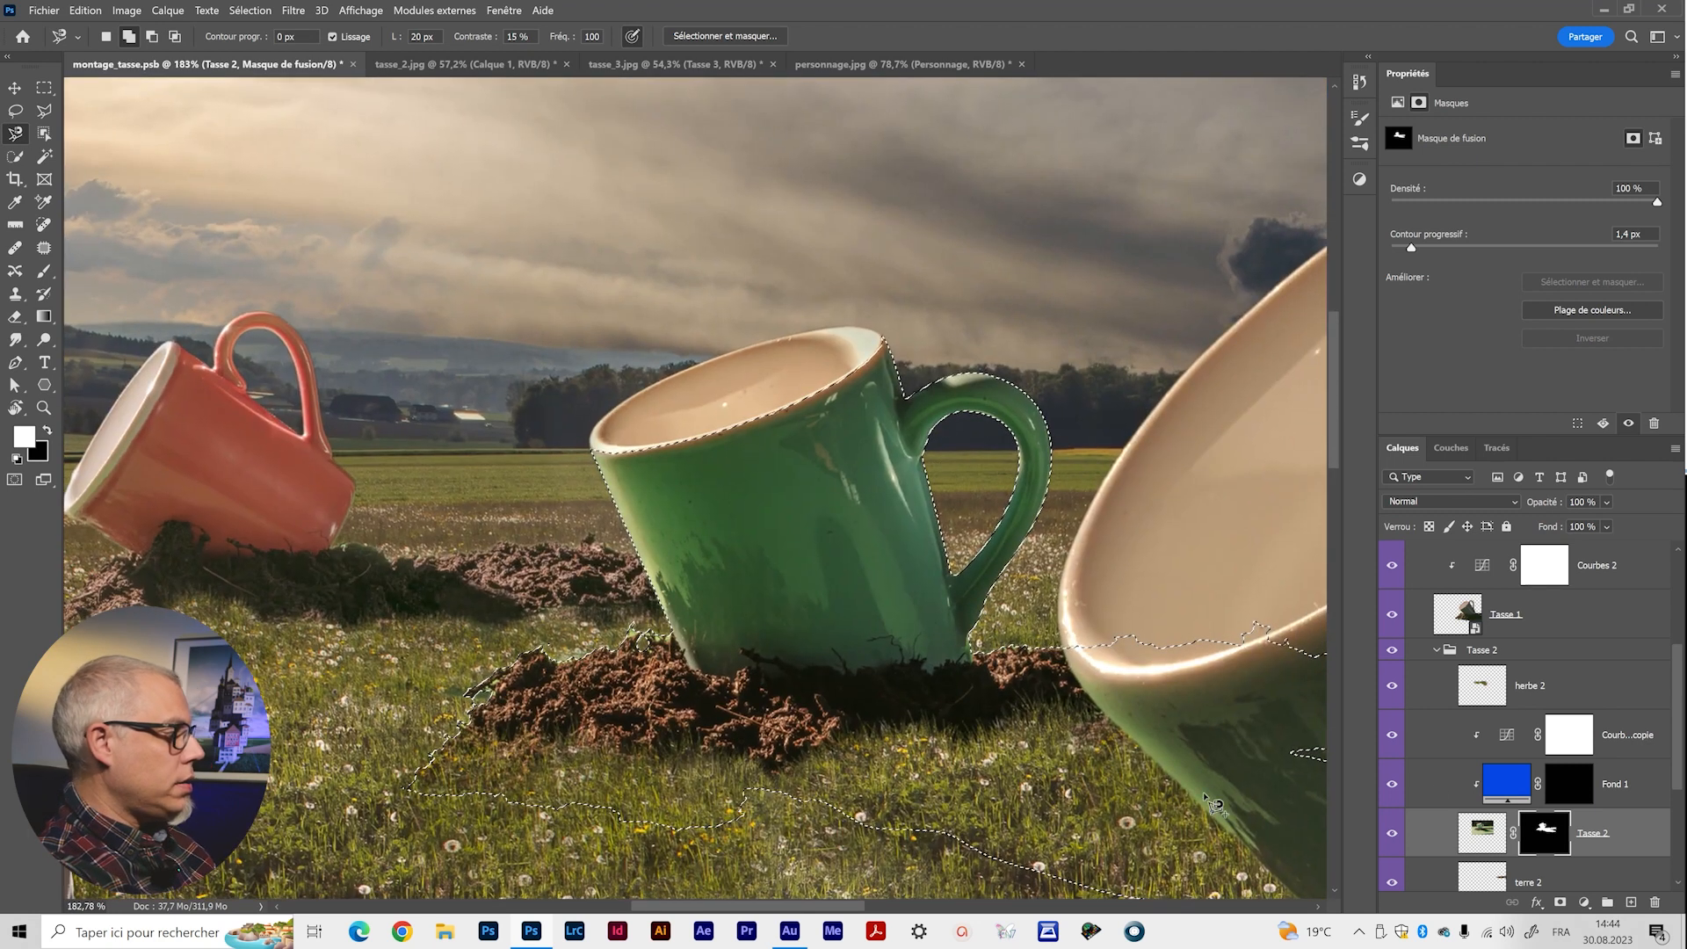
left_click(1559, 784)
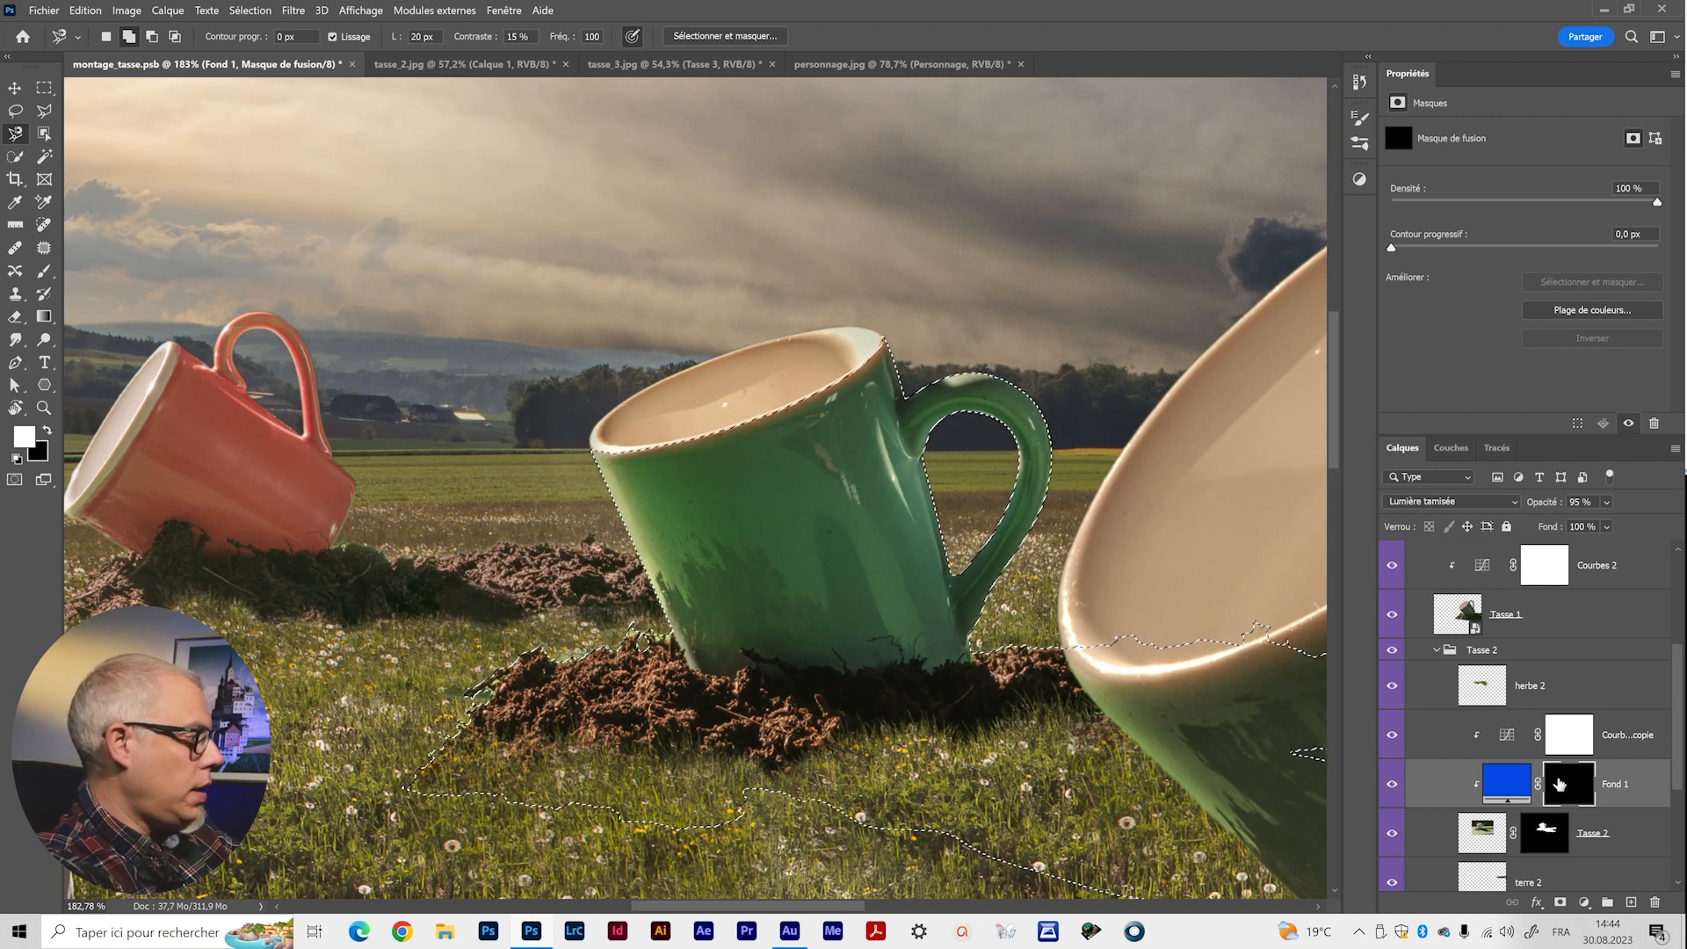
key("alt+BackSpace")
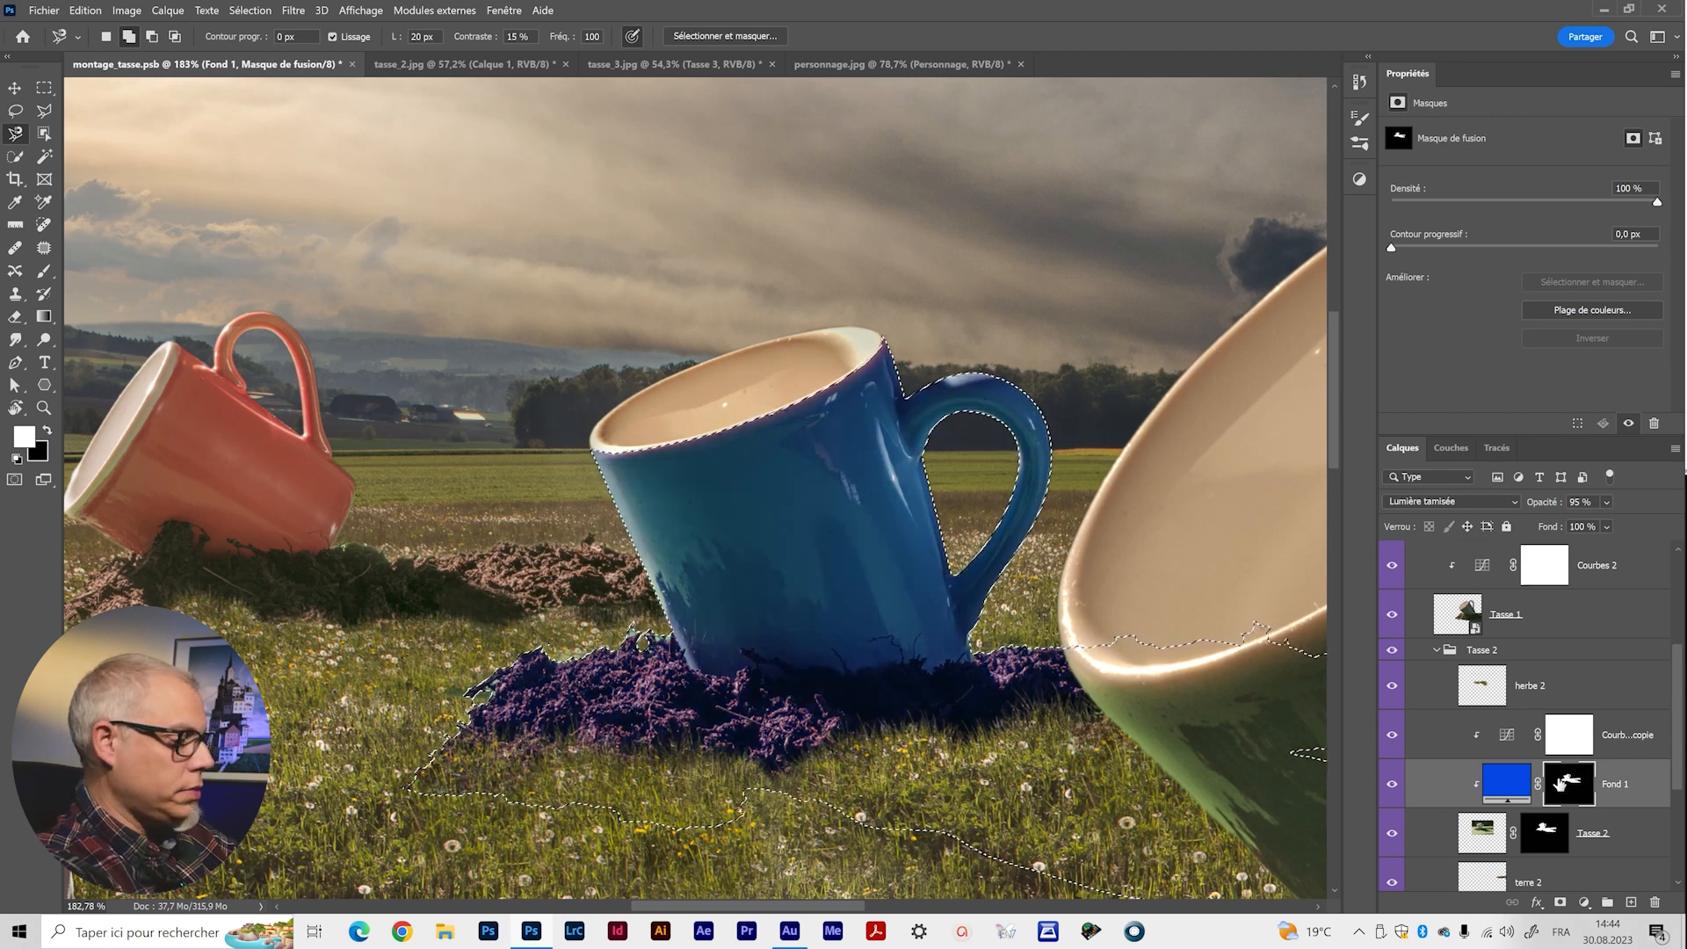
Paint black on the Fond 1 mask over the soil around the blue cup to remove its tint, and deselect.
left_click_drag(910, 609, 759, 485)
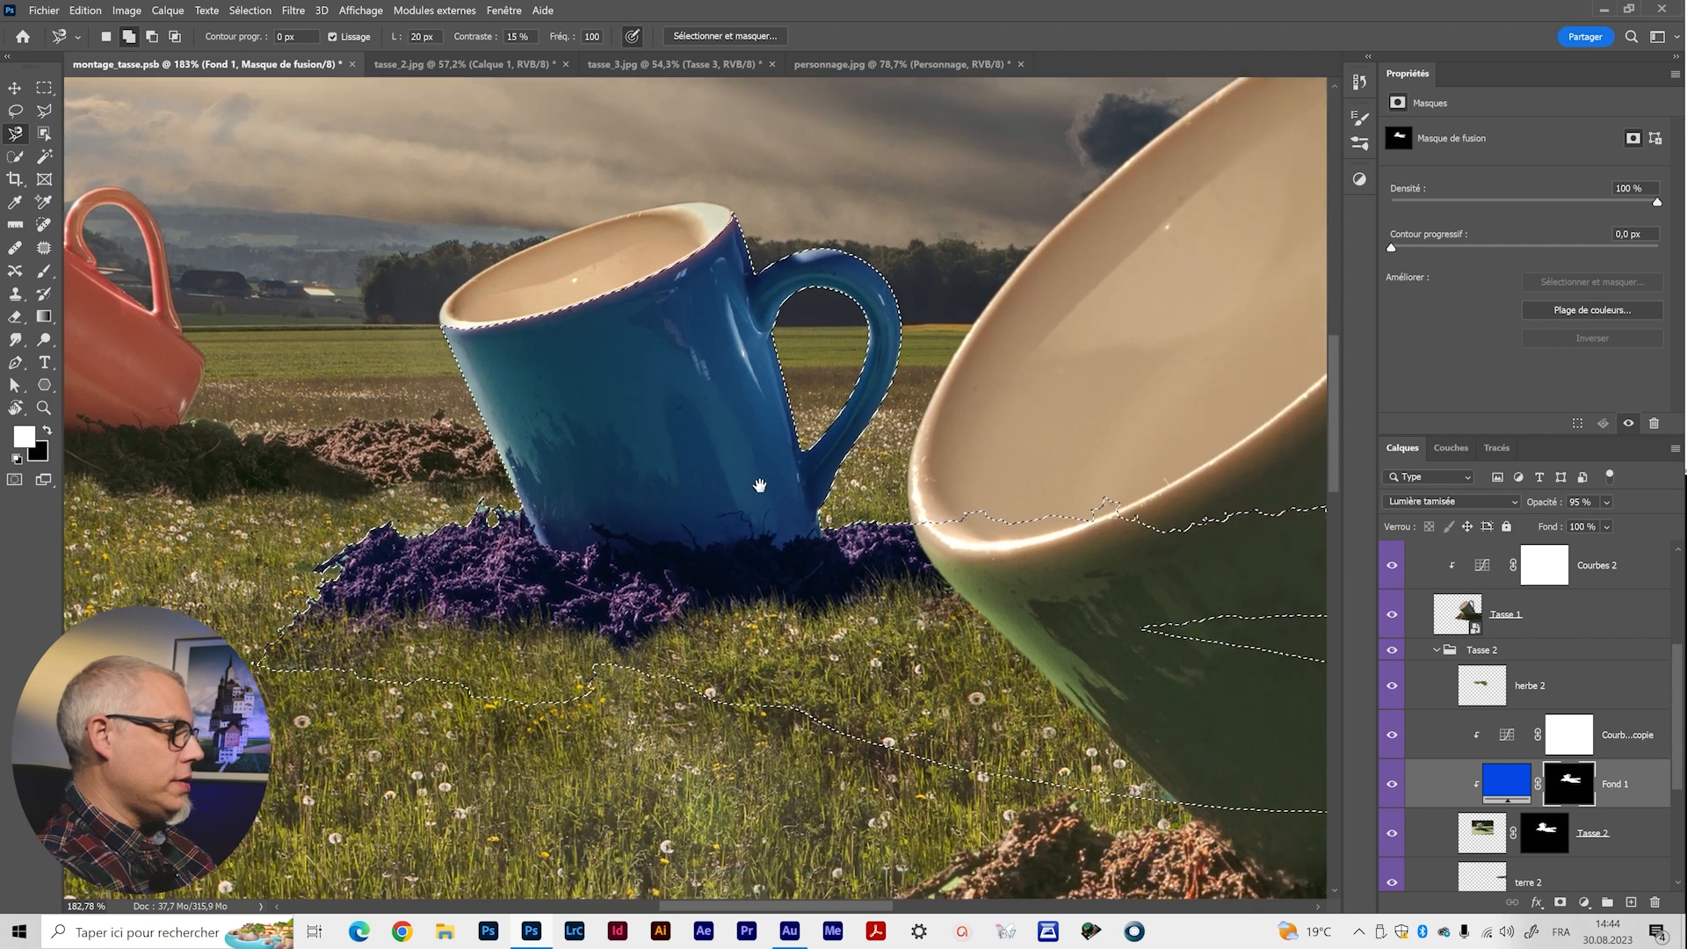
key("b")
mouse_move(356, 584)
left_mouse_down("alt")
mouse_move(429, 608)
mouse_move(341, 511)
mouse_move(409, 576)
mouse_move(479, 545)
mouse_move(532, 609)
mouse_move(639, 630)
mouse_move(728, 627)
mouse_move(582, 620)
mouse_move(602, 610)
mouse_move(579, 586)
mouse_move(529, 602)
mouse_move(598, 565)
mouse_move(558, 570)
mouse_move(781, 579)
mouse_move(880, 545)
mouse_move(936, 566)
mouse_move(899, 575)
mouse_move(927, 604)
mouse_move(819, 612)
mouse_move(882, 584)
mouse_move(691, 604)
left_mouse_up("alt")
key("x")
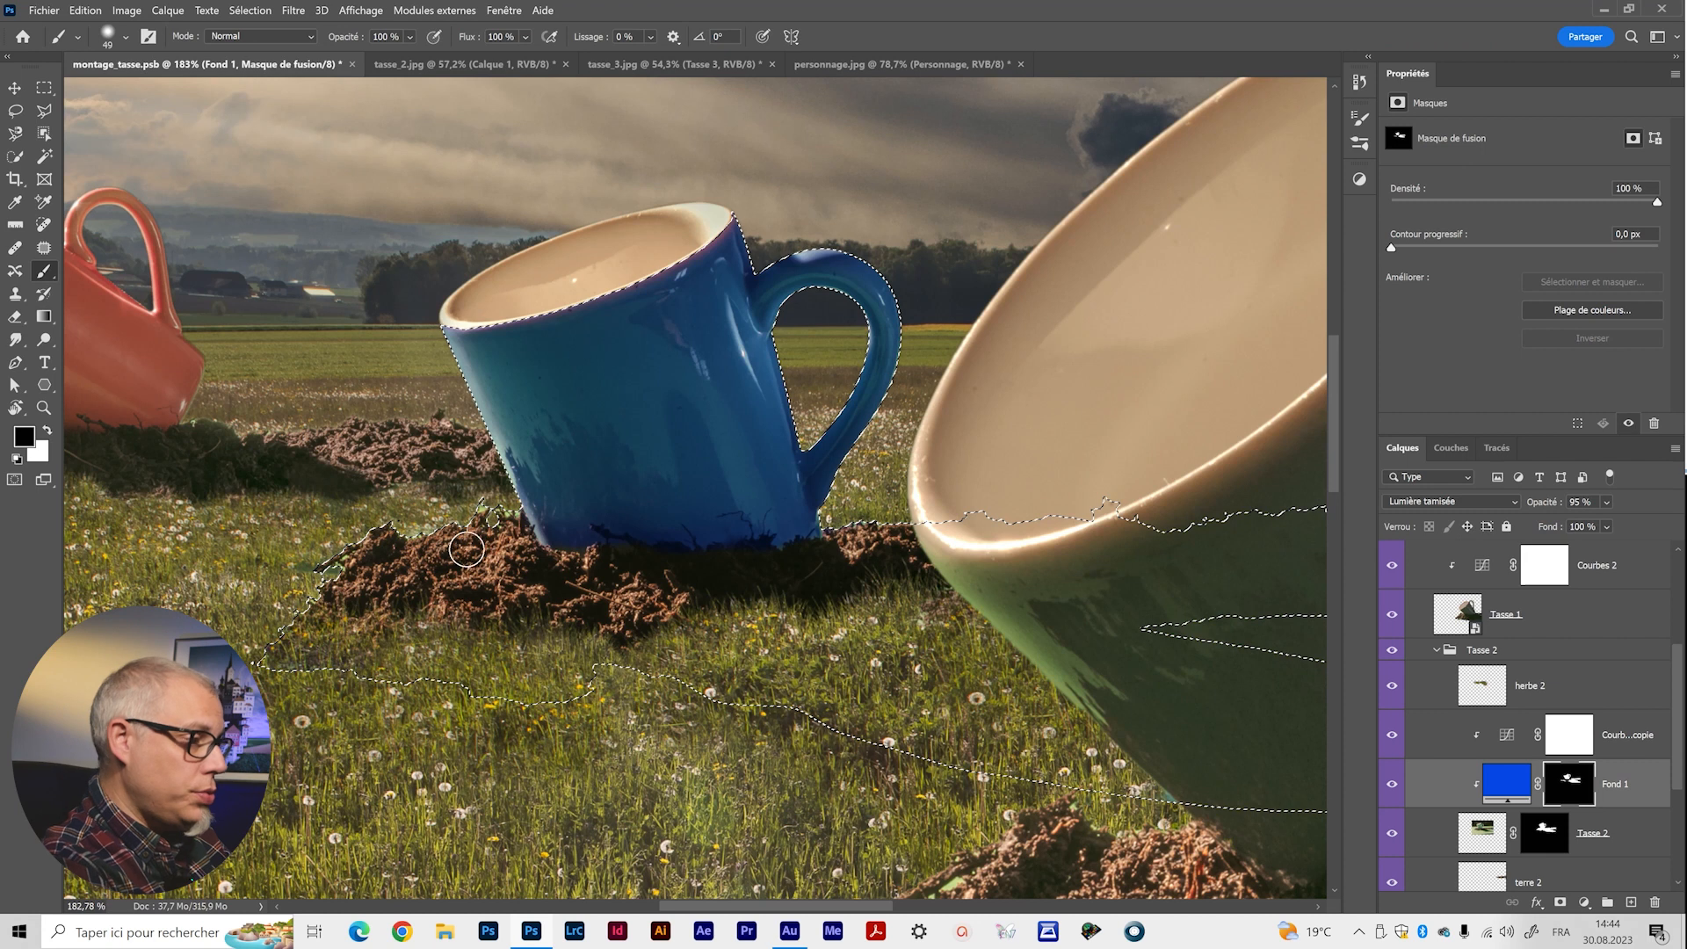
mouse_move(479, 530)
left_mouse_down()
mouse_move(465, 536)
mouse_move(484, 591)
left_mouse_up()
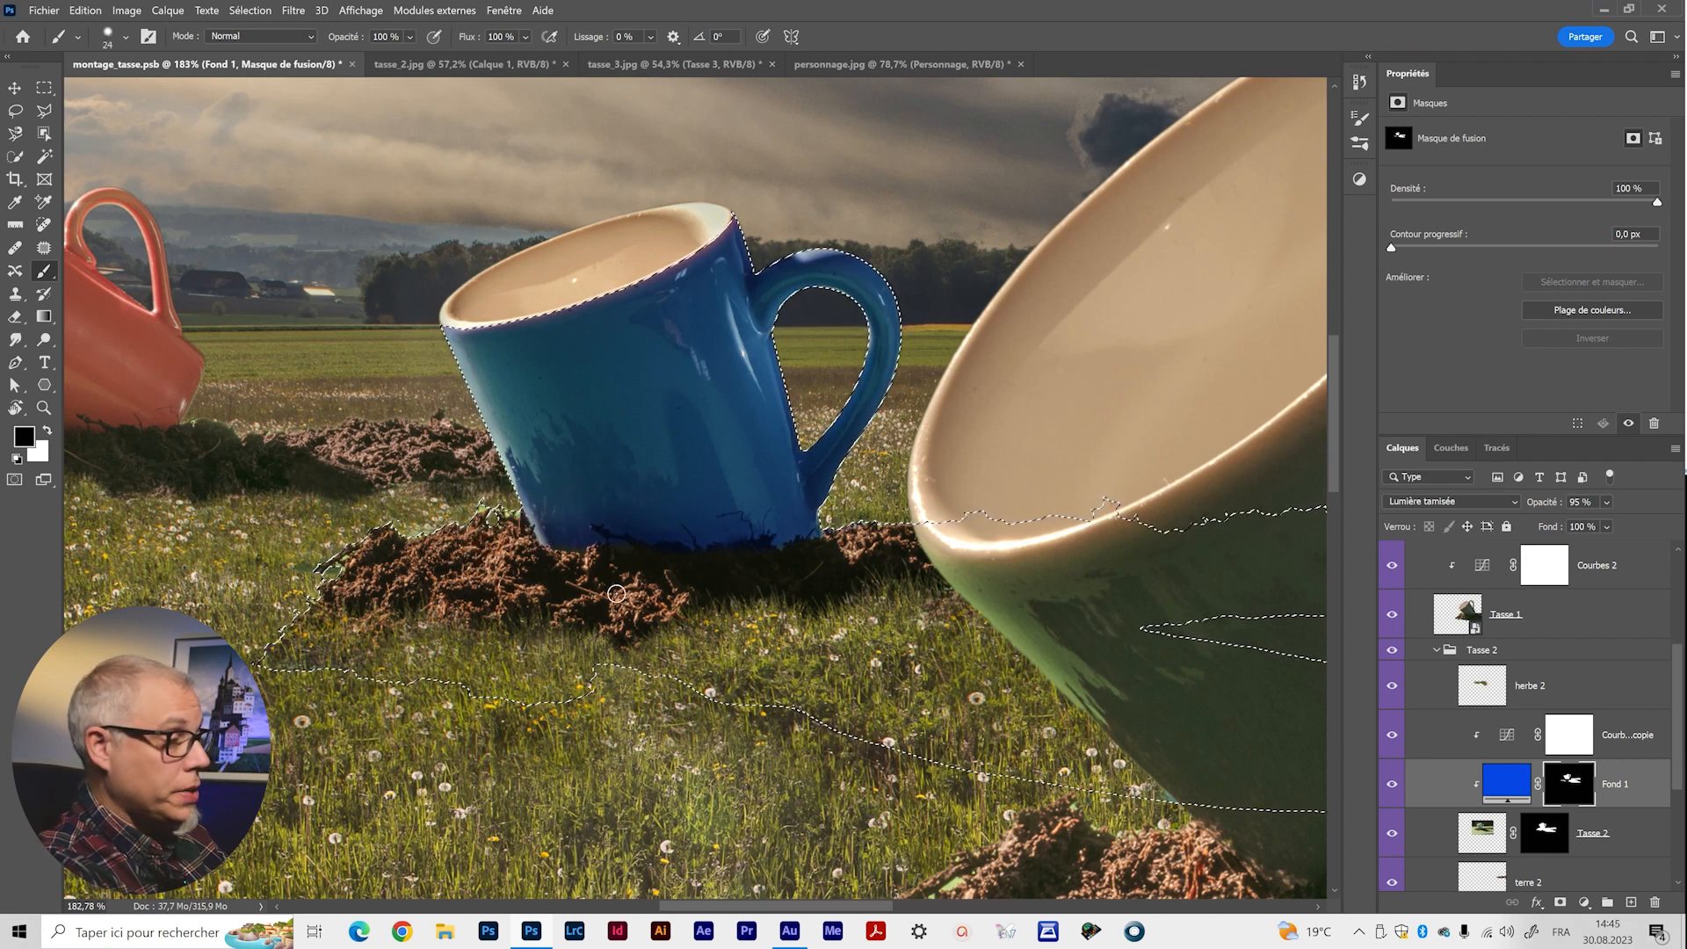
key("ctrl+d")
key("z")
key("ctrl+0")
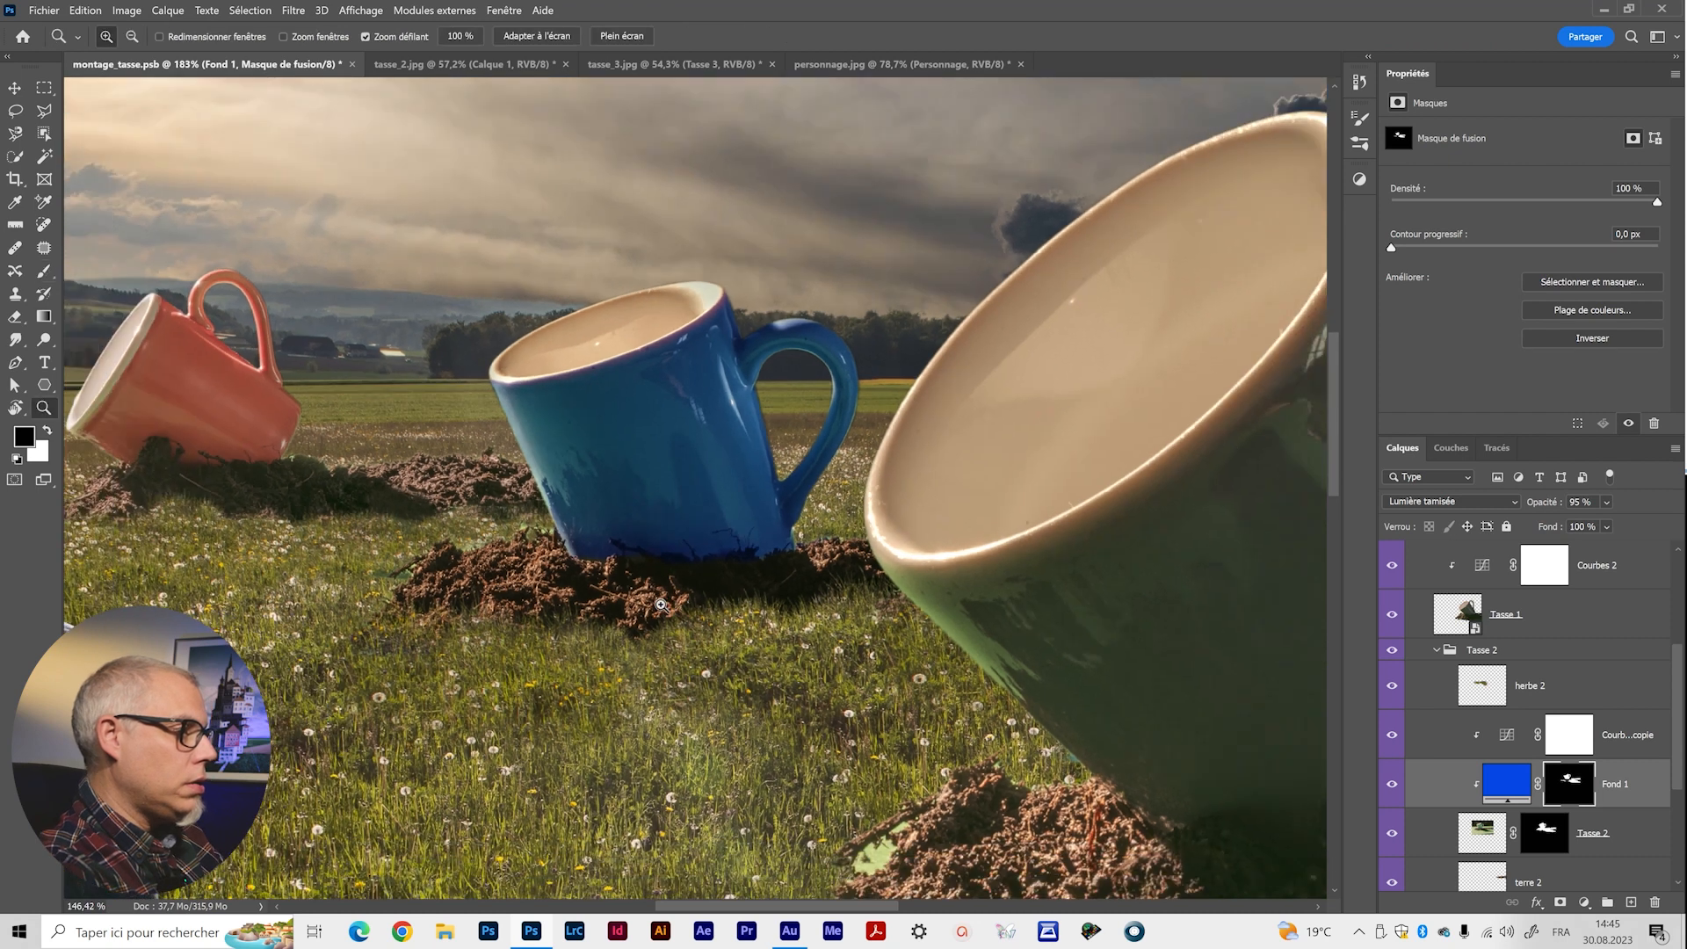
Darken the middle cup by lowering the RVB curve's midpoint in the Courbes 2 copie adjustment.
left_click(1507, 733)
left_click(1507, 734)
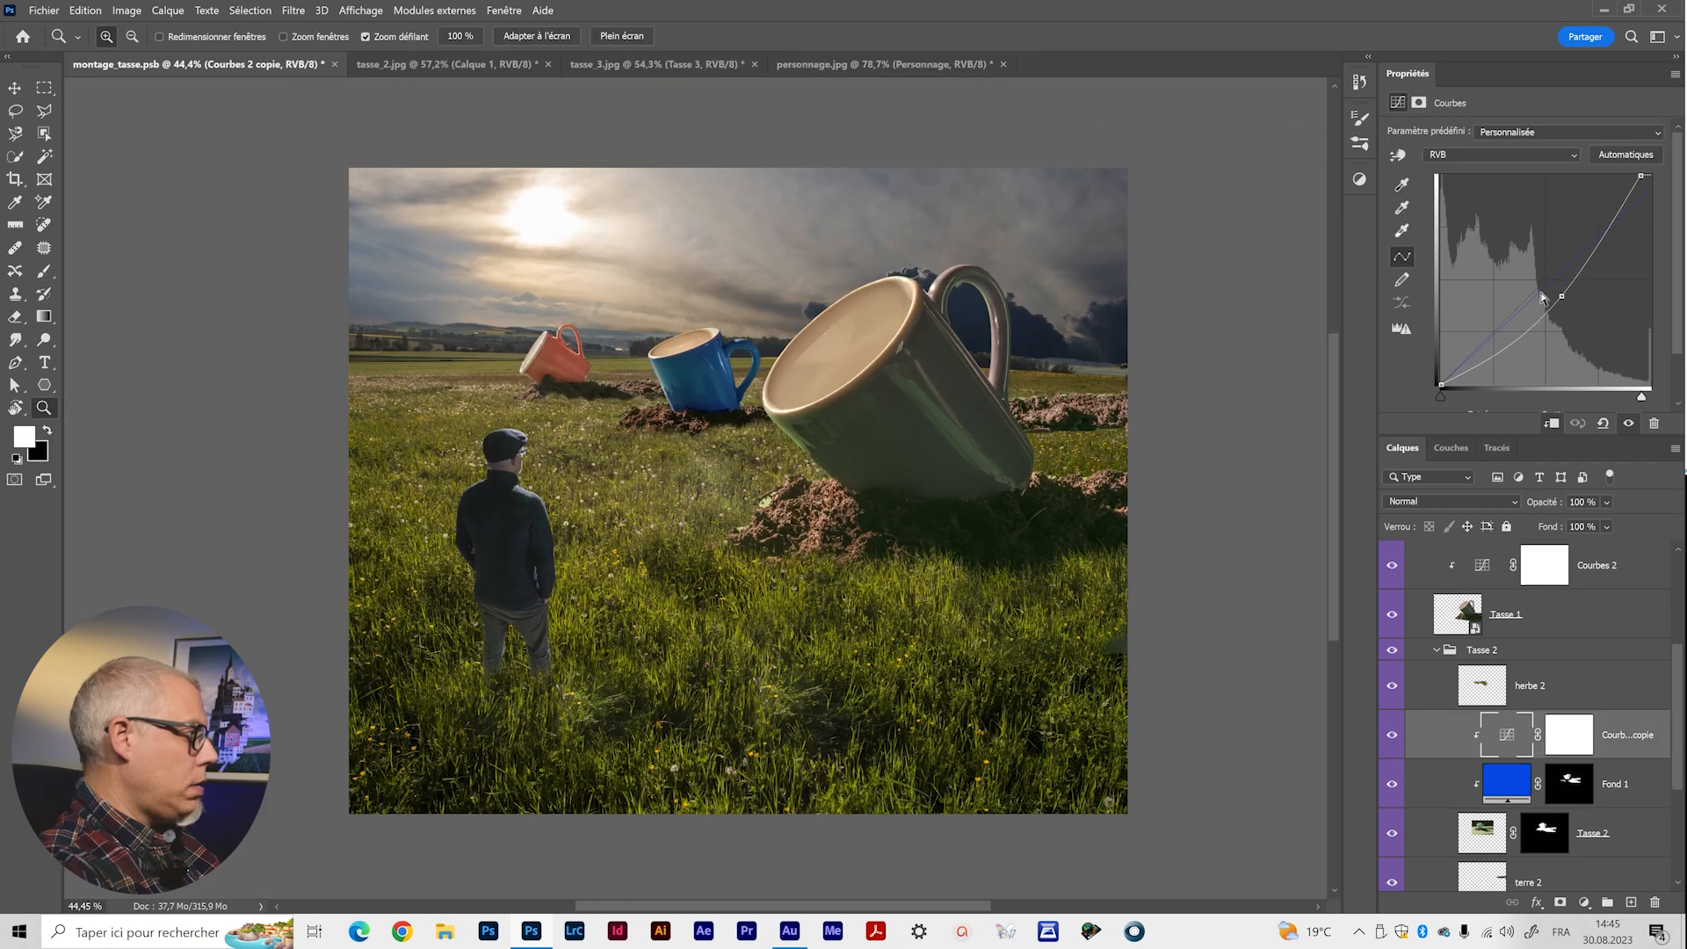
left_click_drag(1563, 296, 1571, 299)
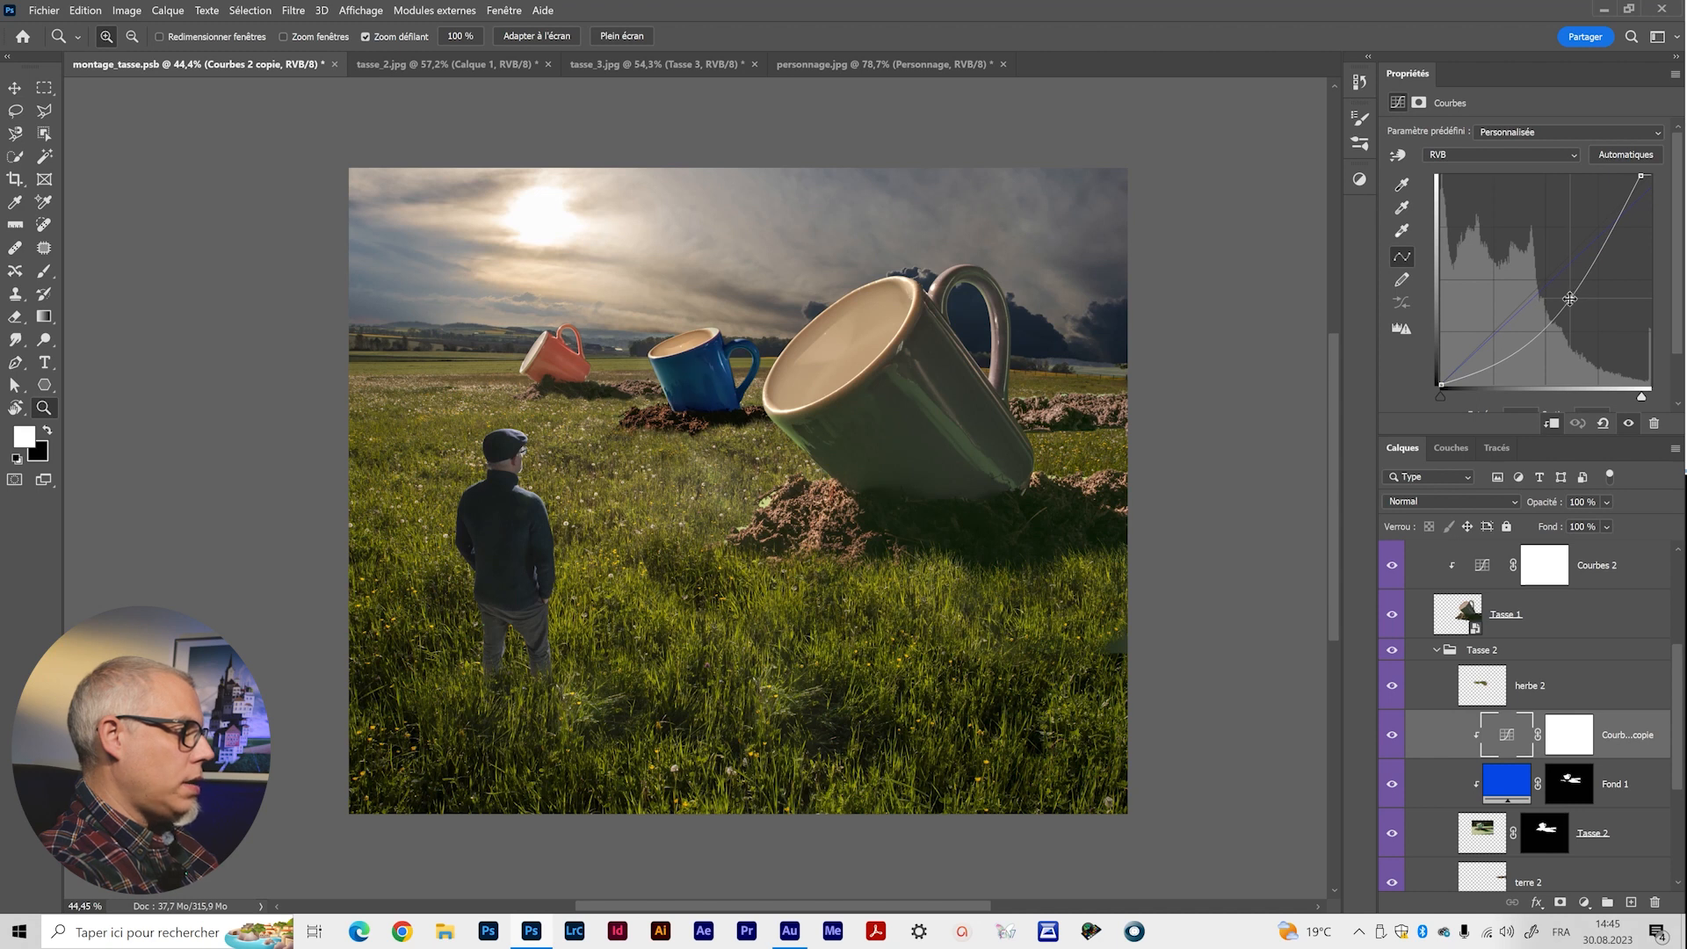
Try lowering the white end of the Bleu channel curve in the Courbes 2 copie adjustment, and undo the change.
left_click(1538, 158)
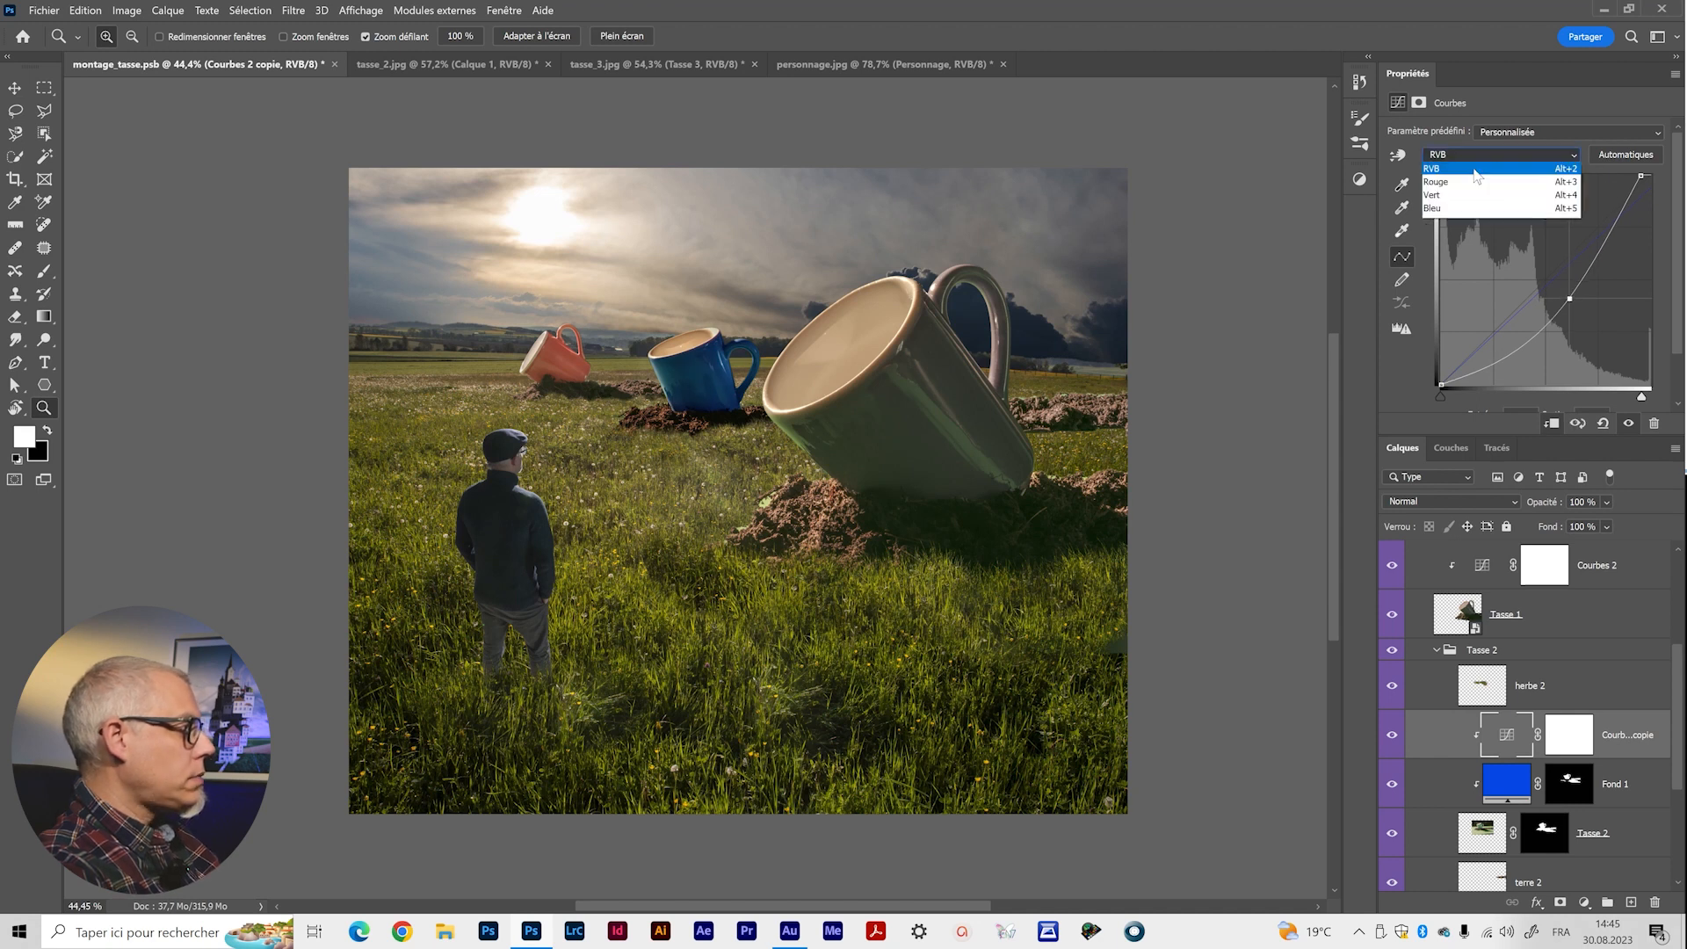
left_click(1546, 209)
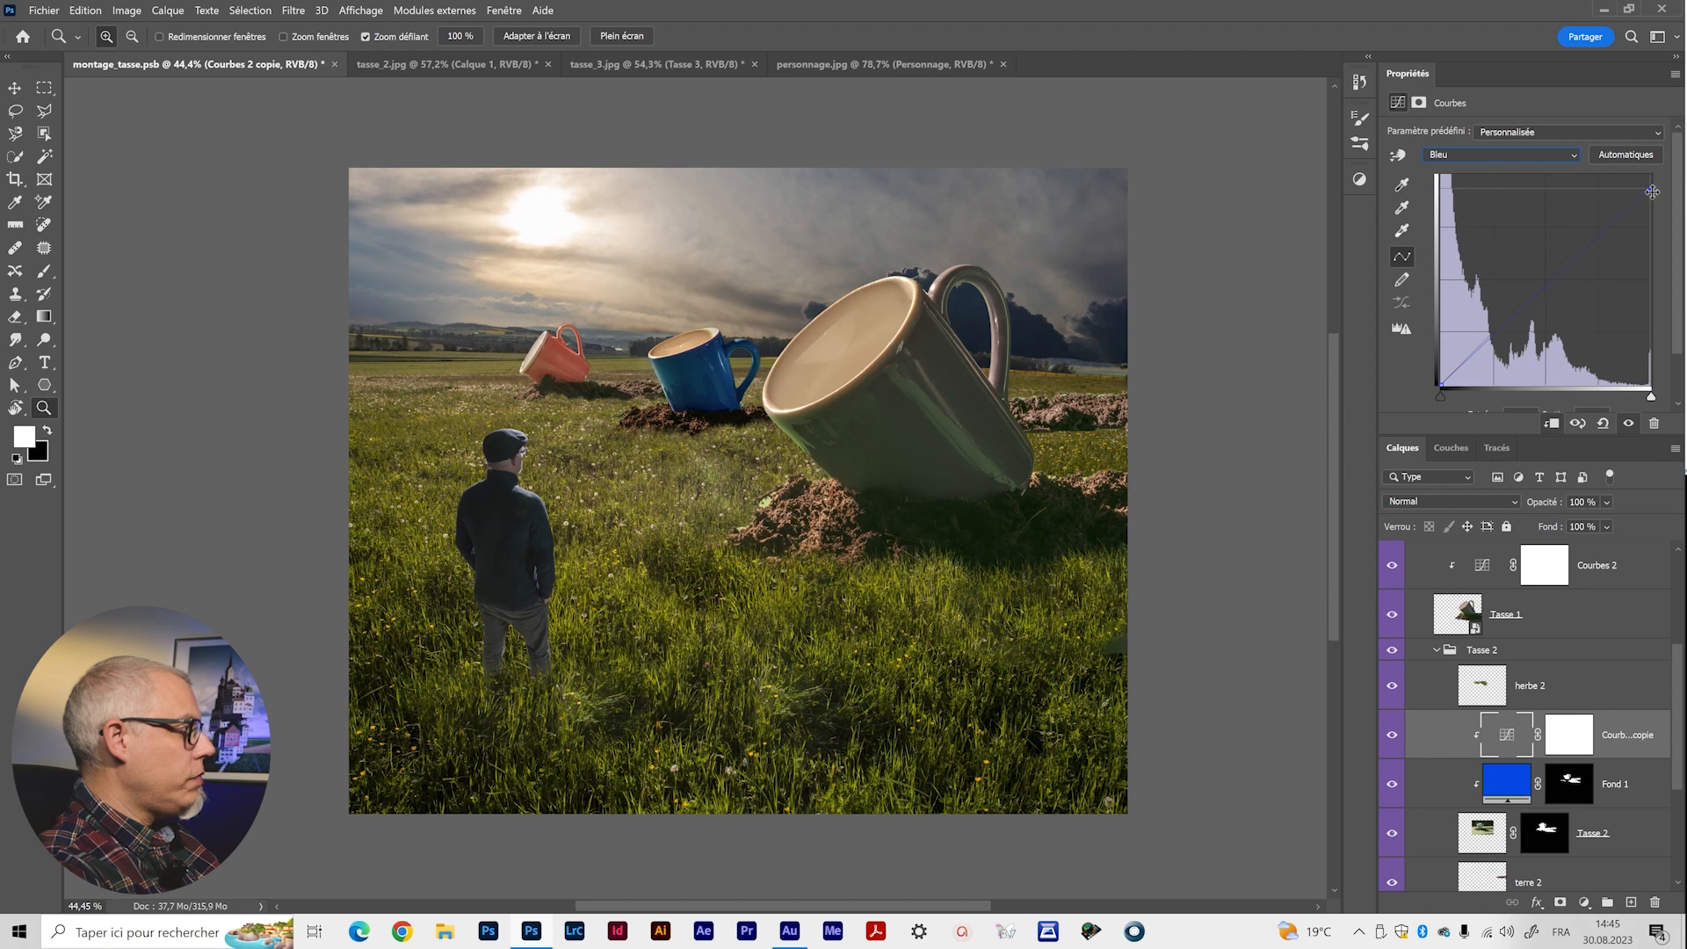
left_click_drag(1651, 191, 1651, 201)
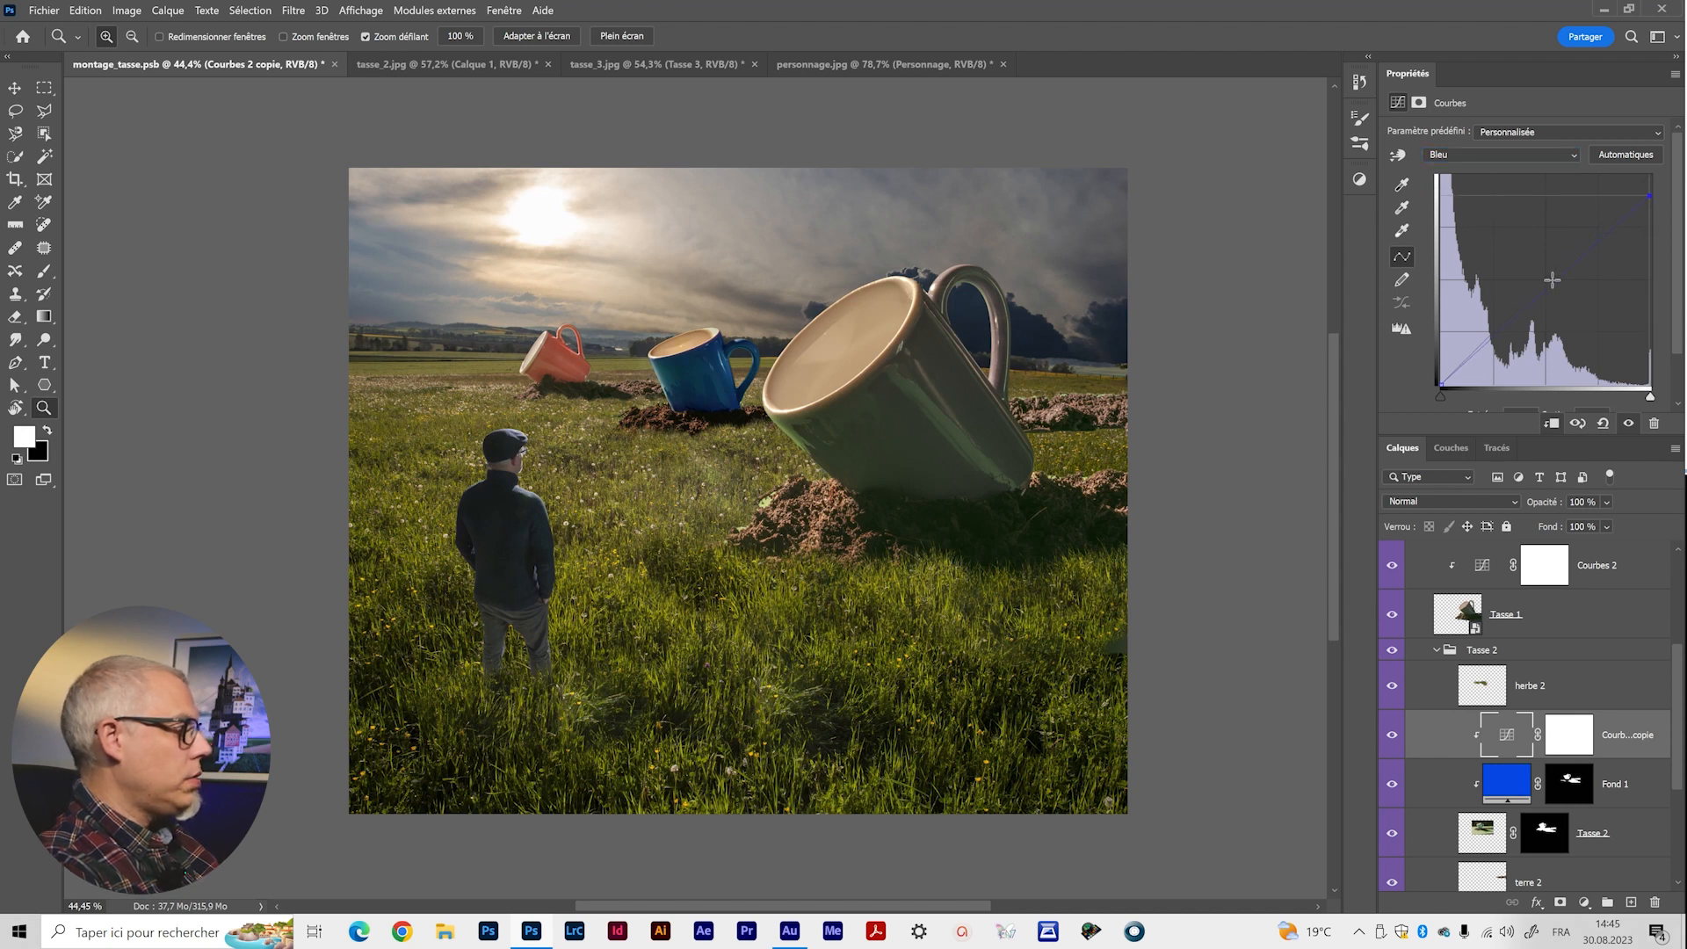
key("ctrl+z")
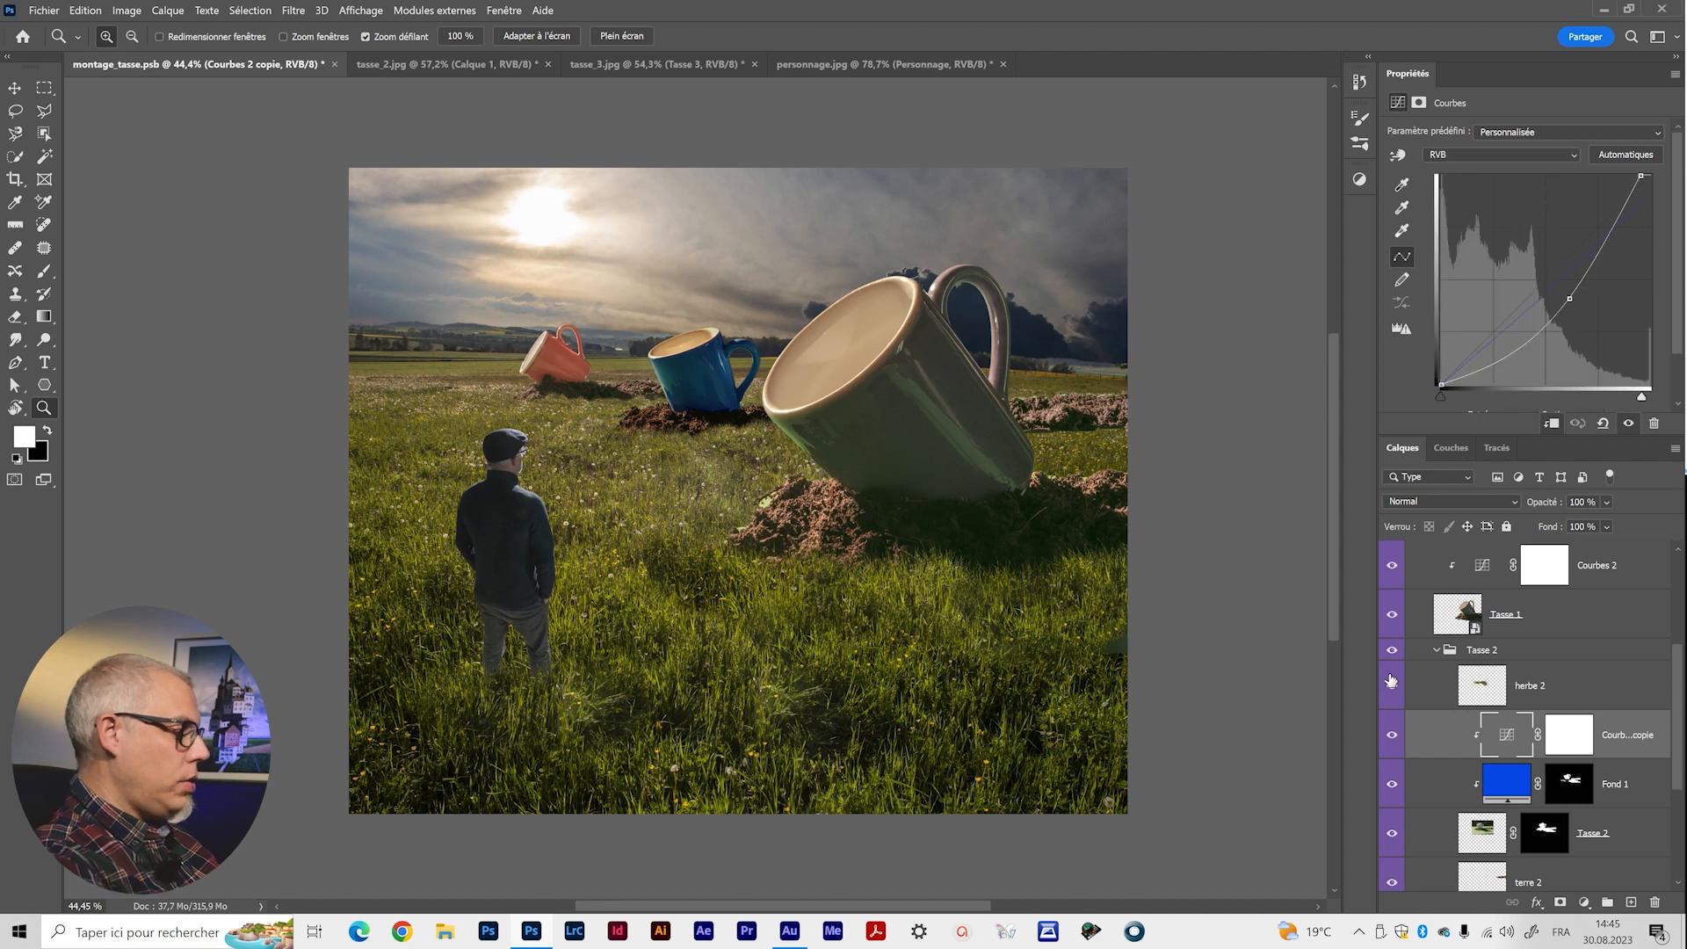
Compare the middle cup with and without its clipped curves and blue fill layers, leaving both visible.
left_click(1394, 783)
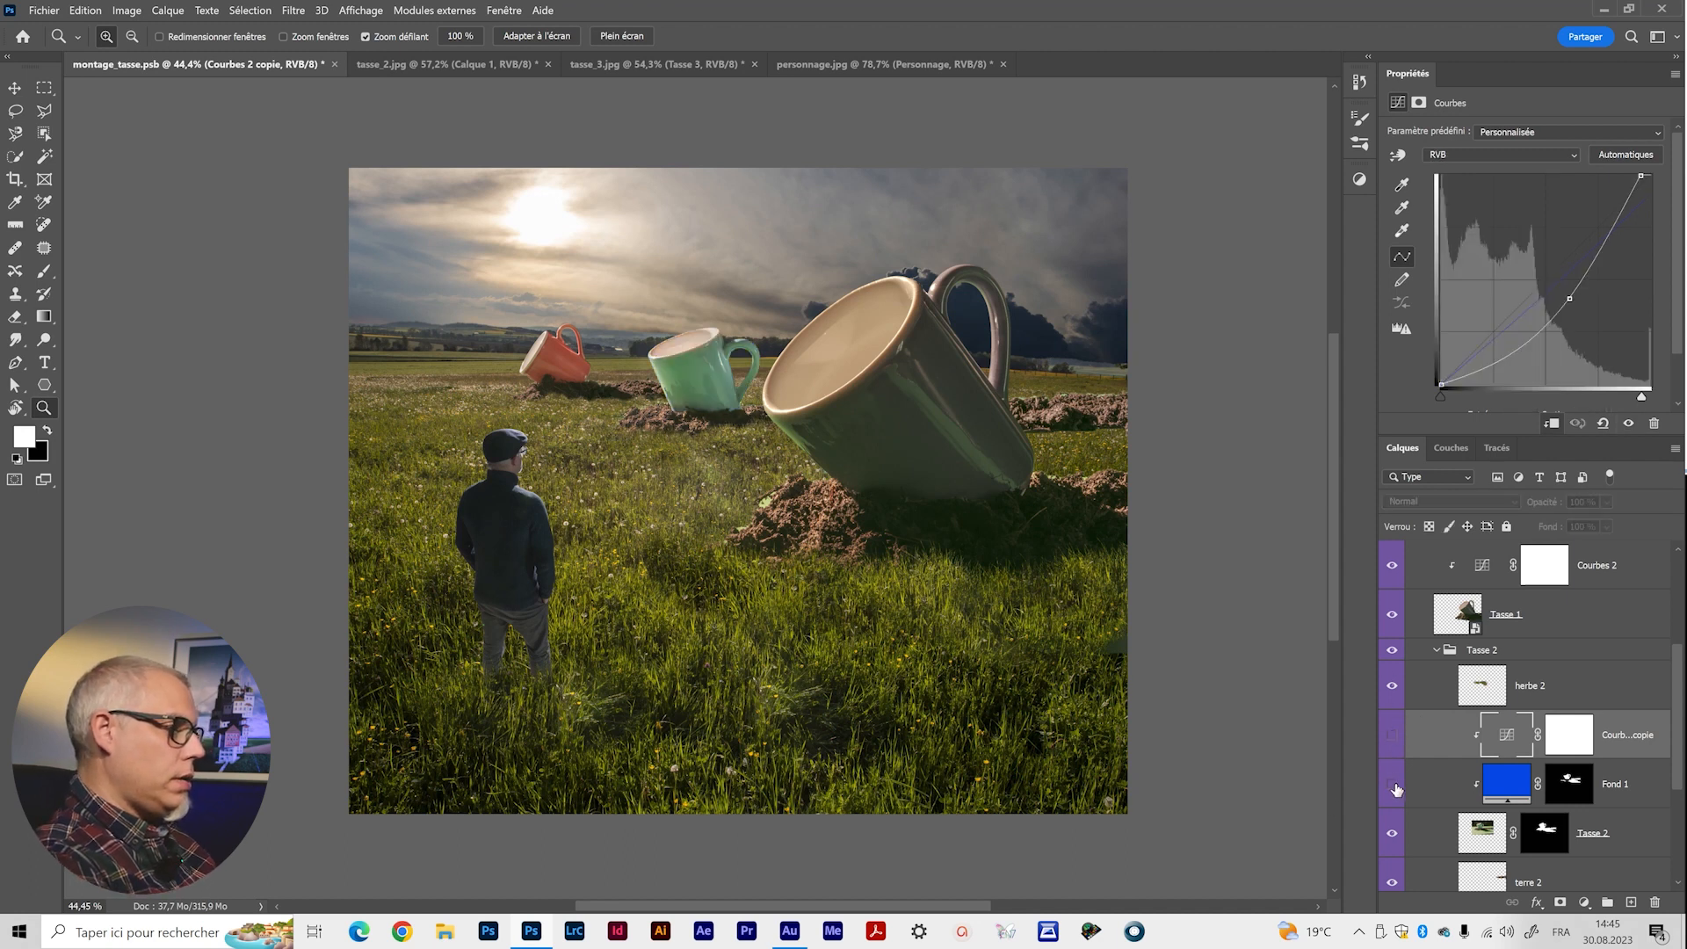
left_click_drag(1400, 793, 1399, 736)
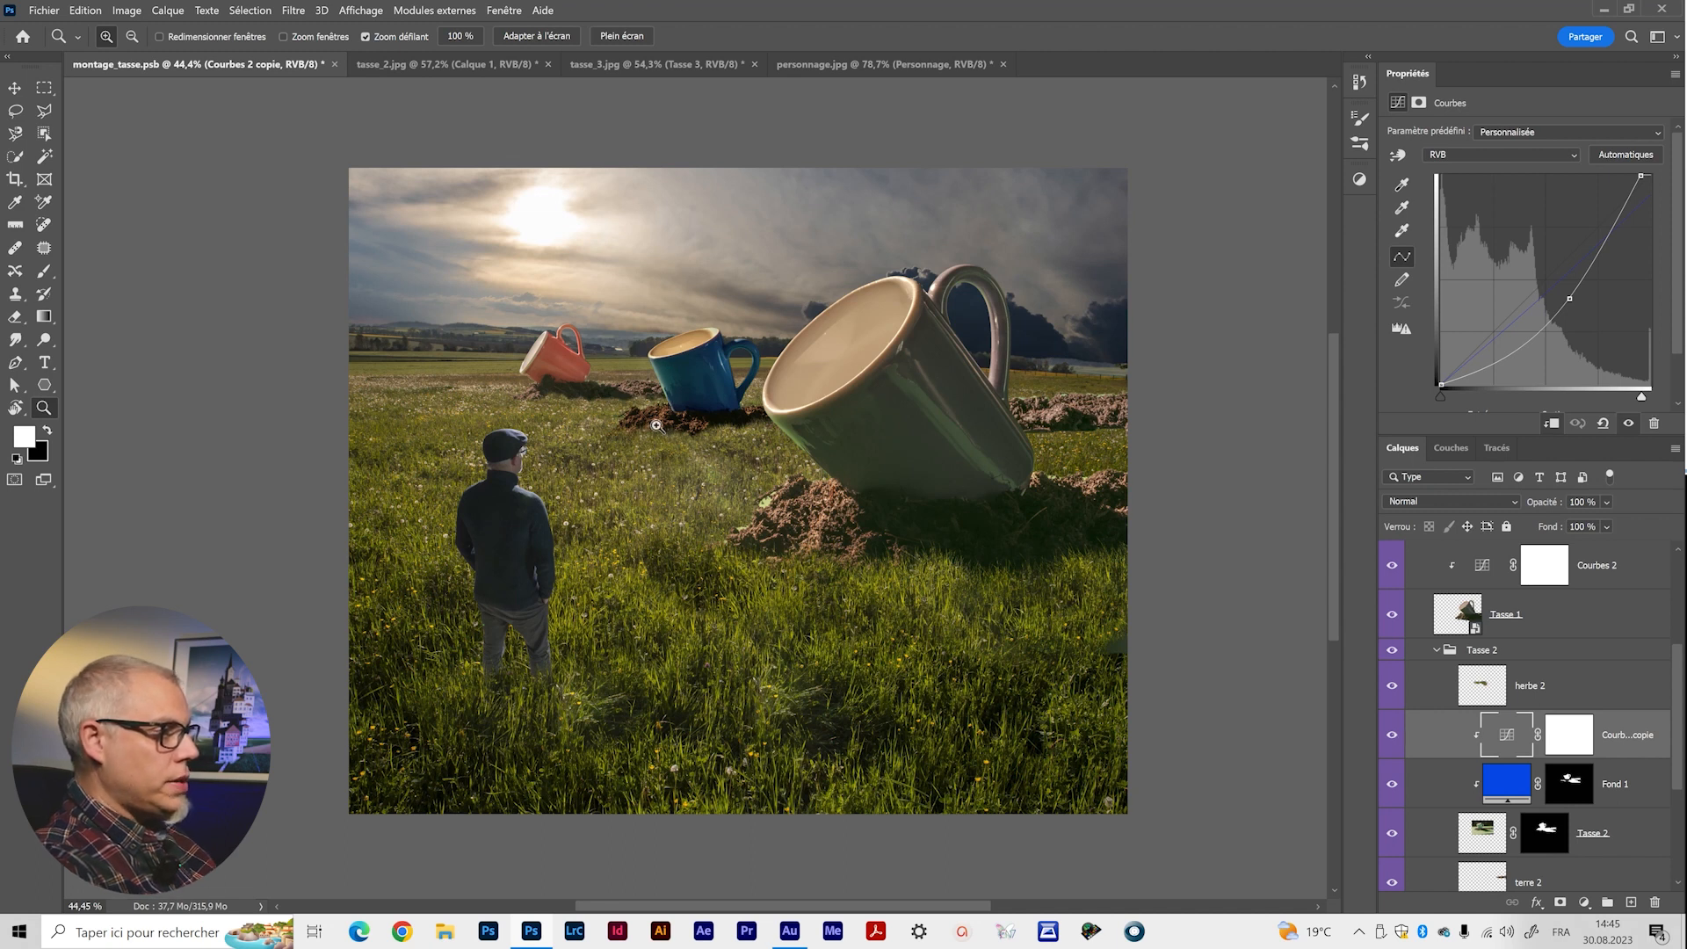
left_click_drag(654, 426, 757, 515)
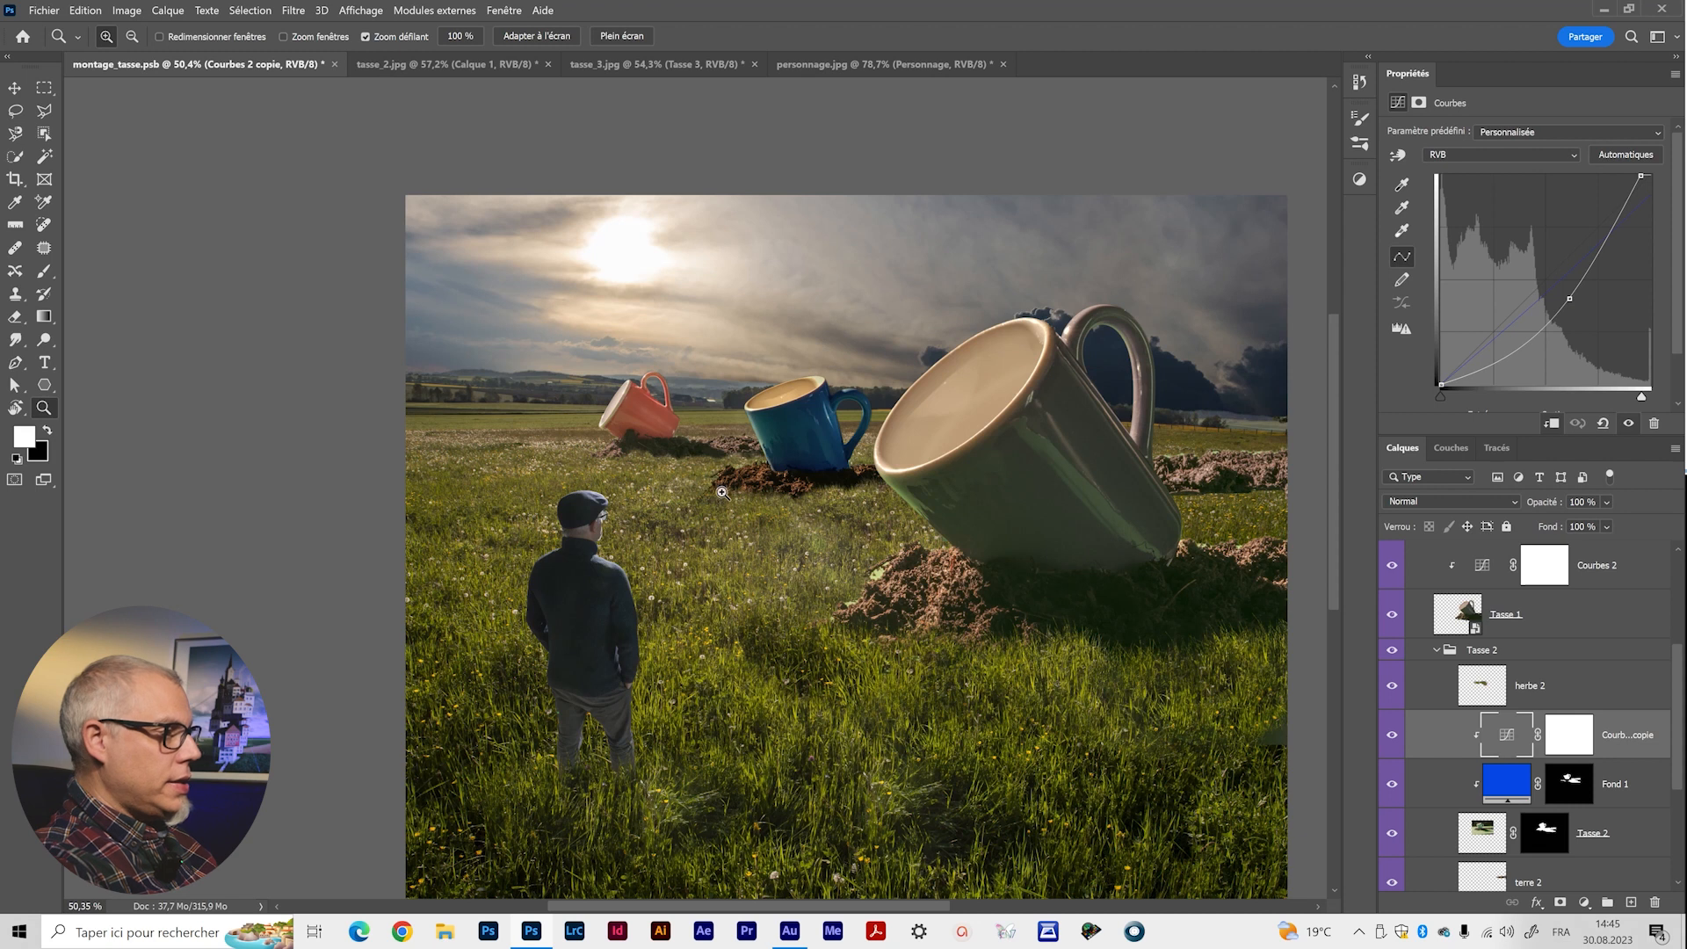
Set the Courbes 2 copie layer's blend mode to Luminosité and compare the middle cup with the curve off and on.
left_click(1415, 498)
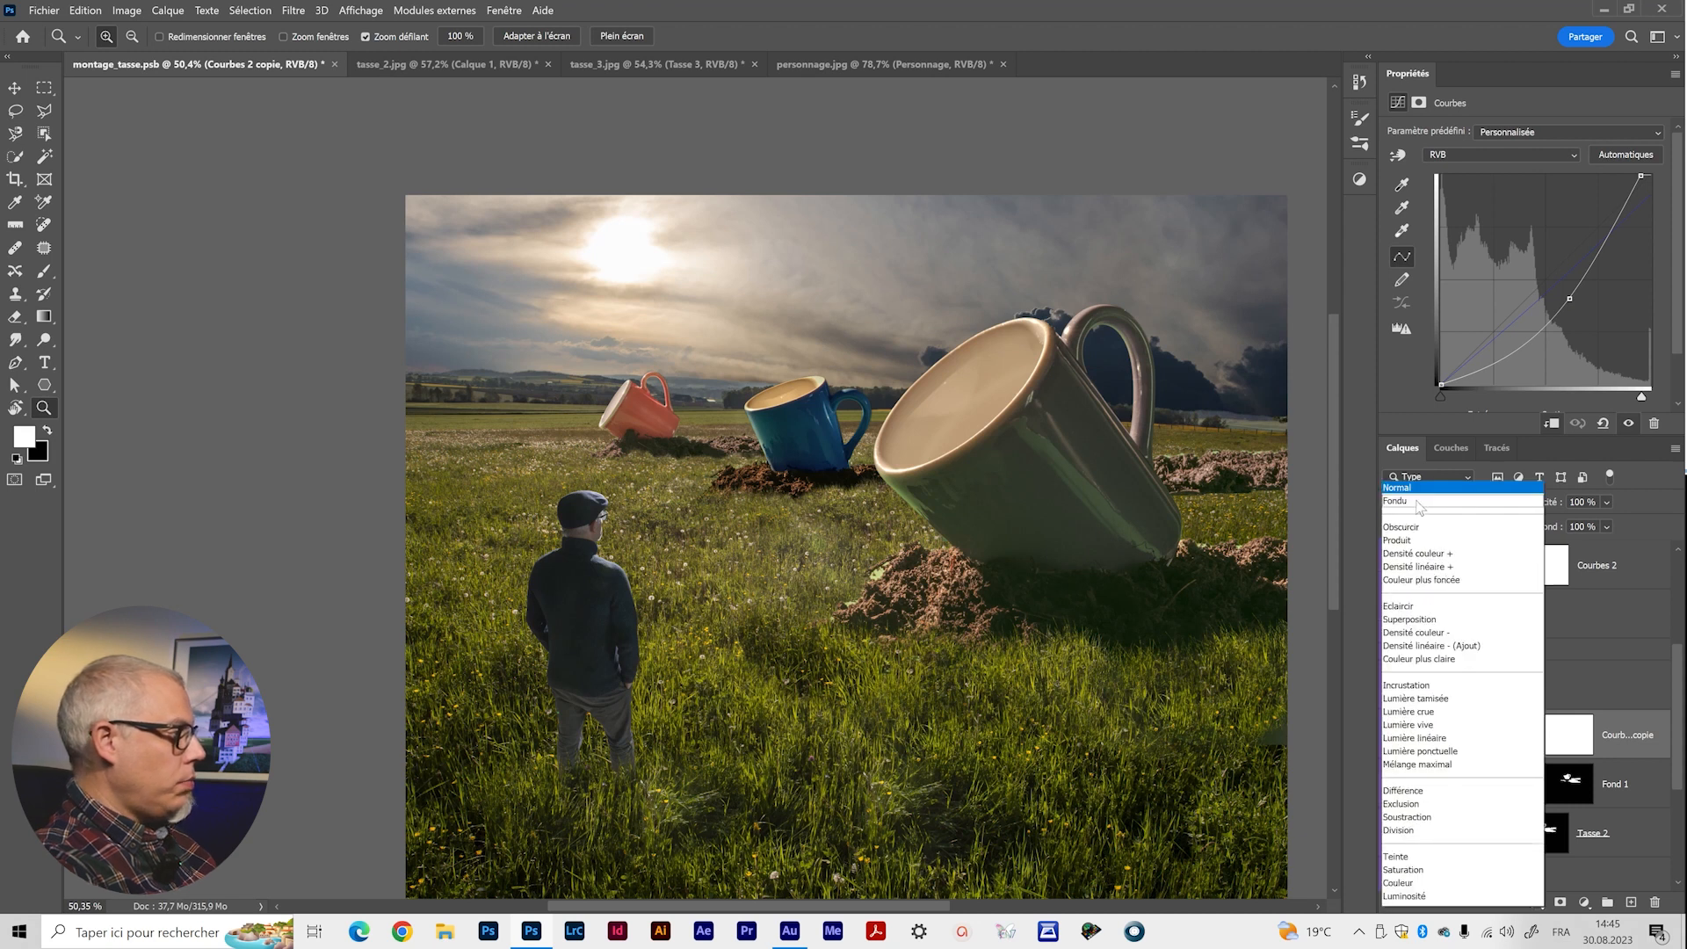
left_click(1460, 897)
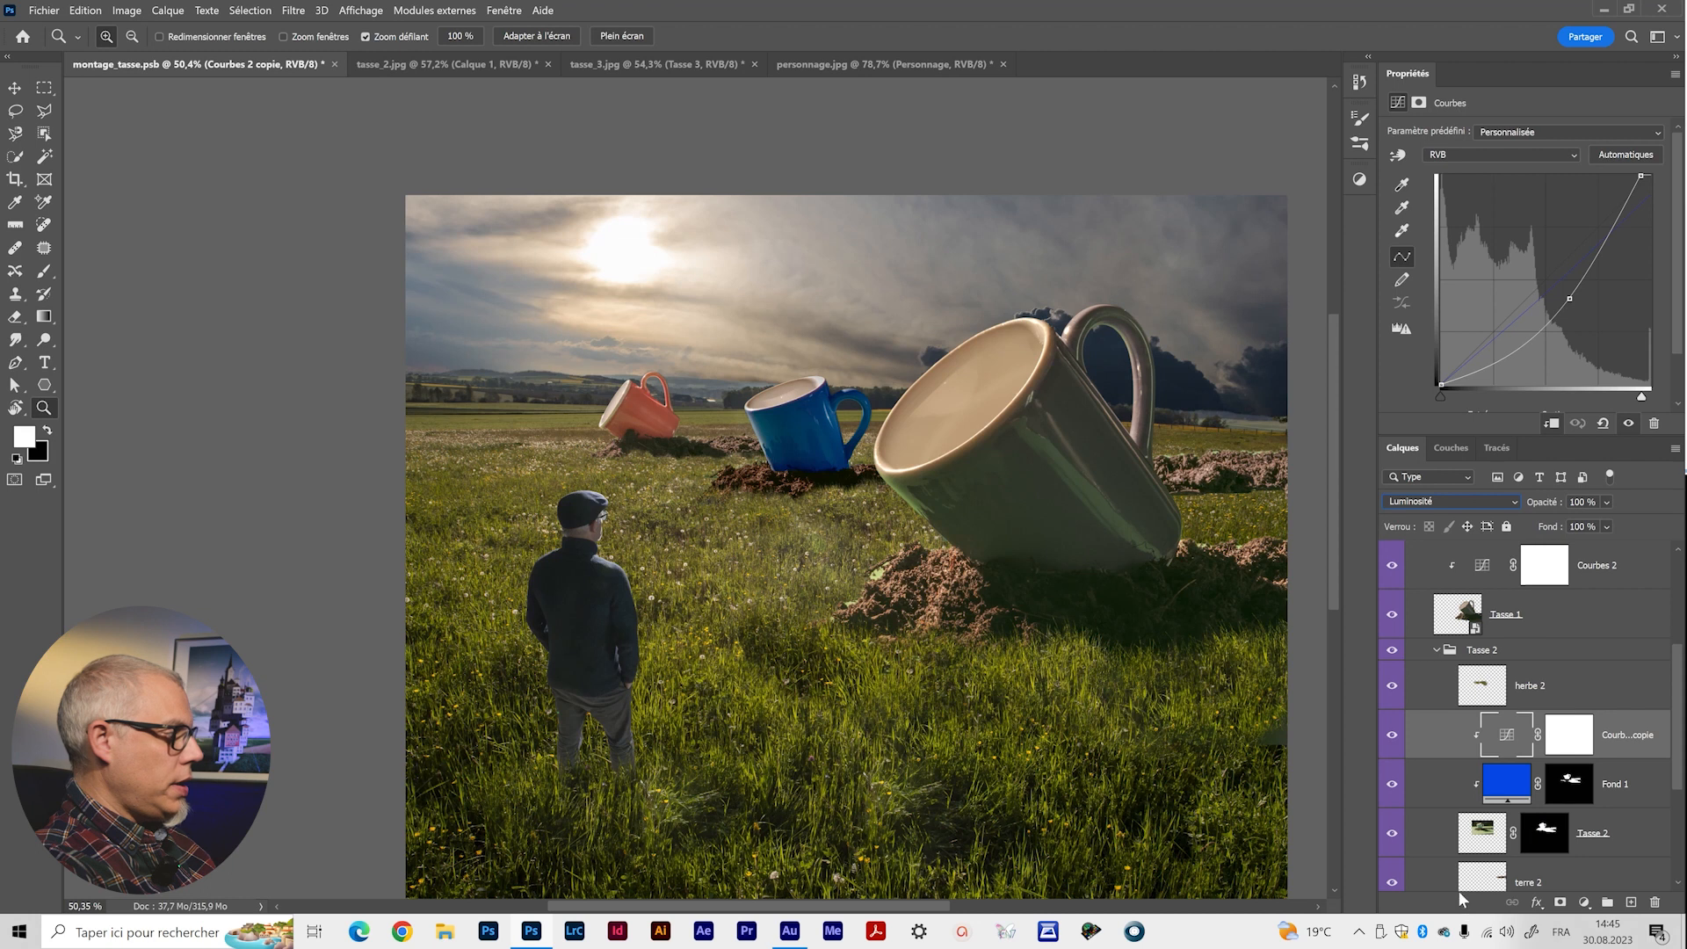
left_click(1393, 738)
left_click(1393, 738)
left_click(1392, 738)
left_click(1392, 738)
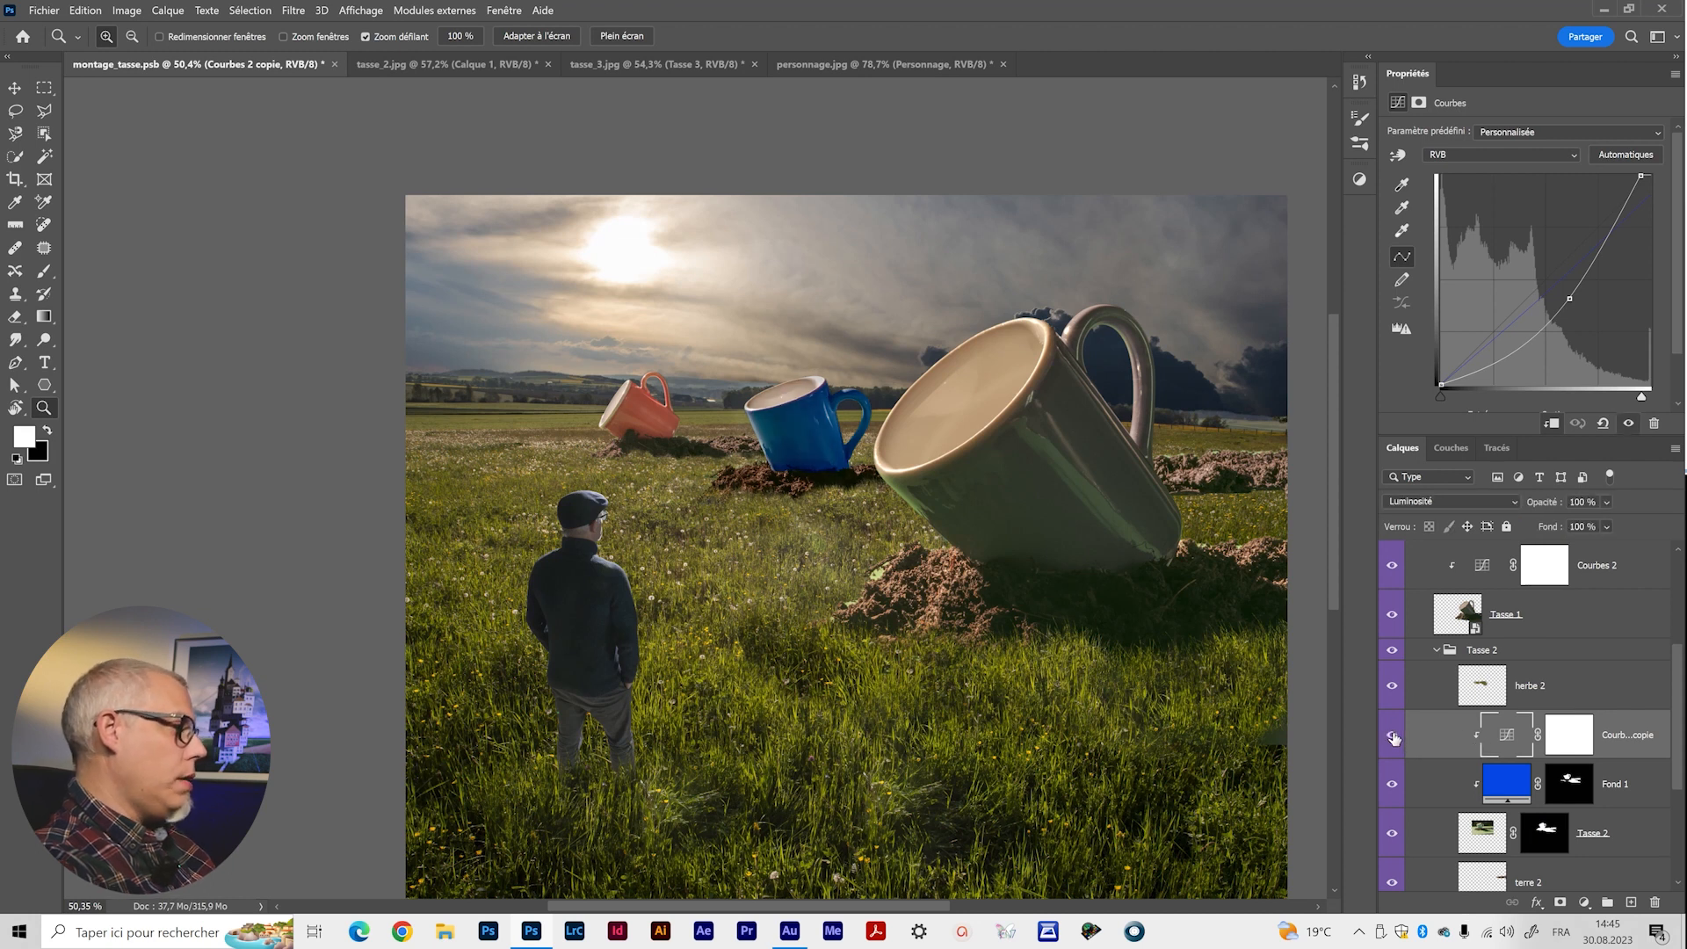
Compare the middle cup's curves layer in Normal blend mode against Luminosité, ending on Luminosité.
left_click(1426, 498)
left_click(1437, 488)
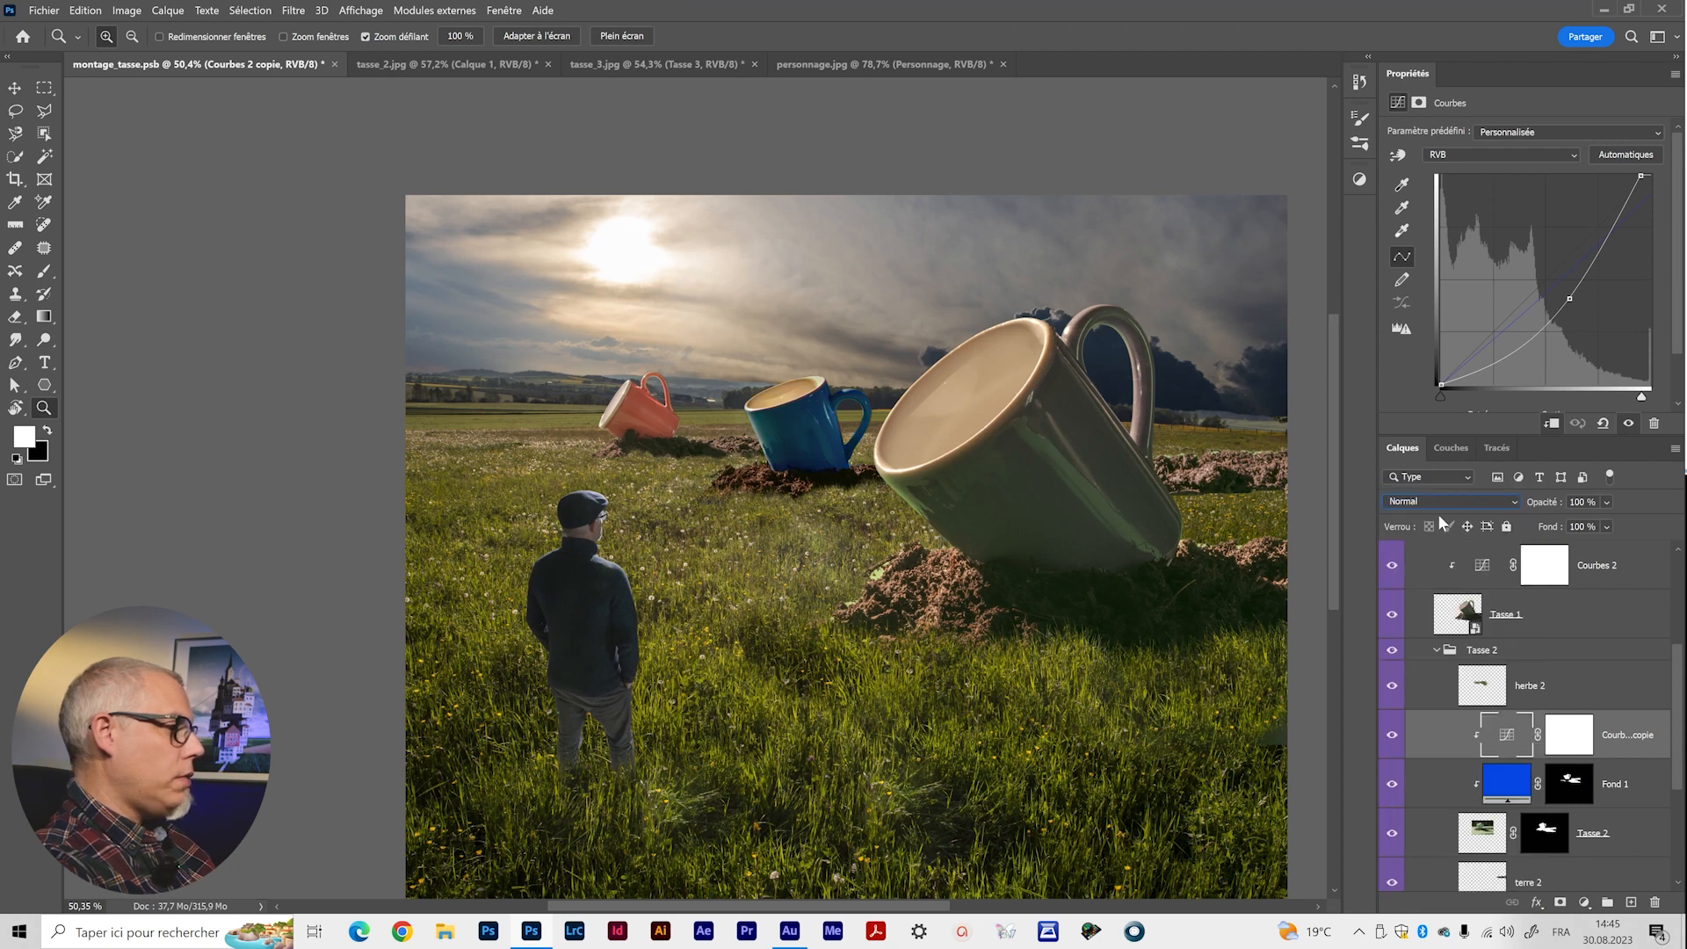
left_click(1441, 499)
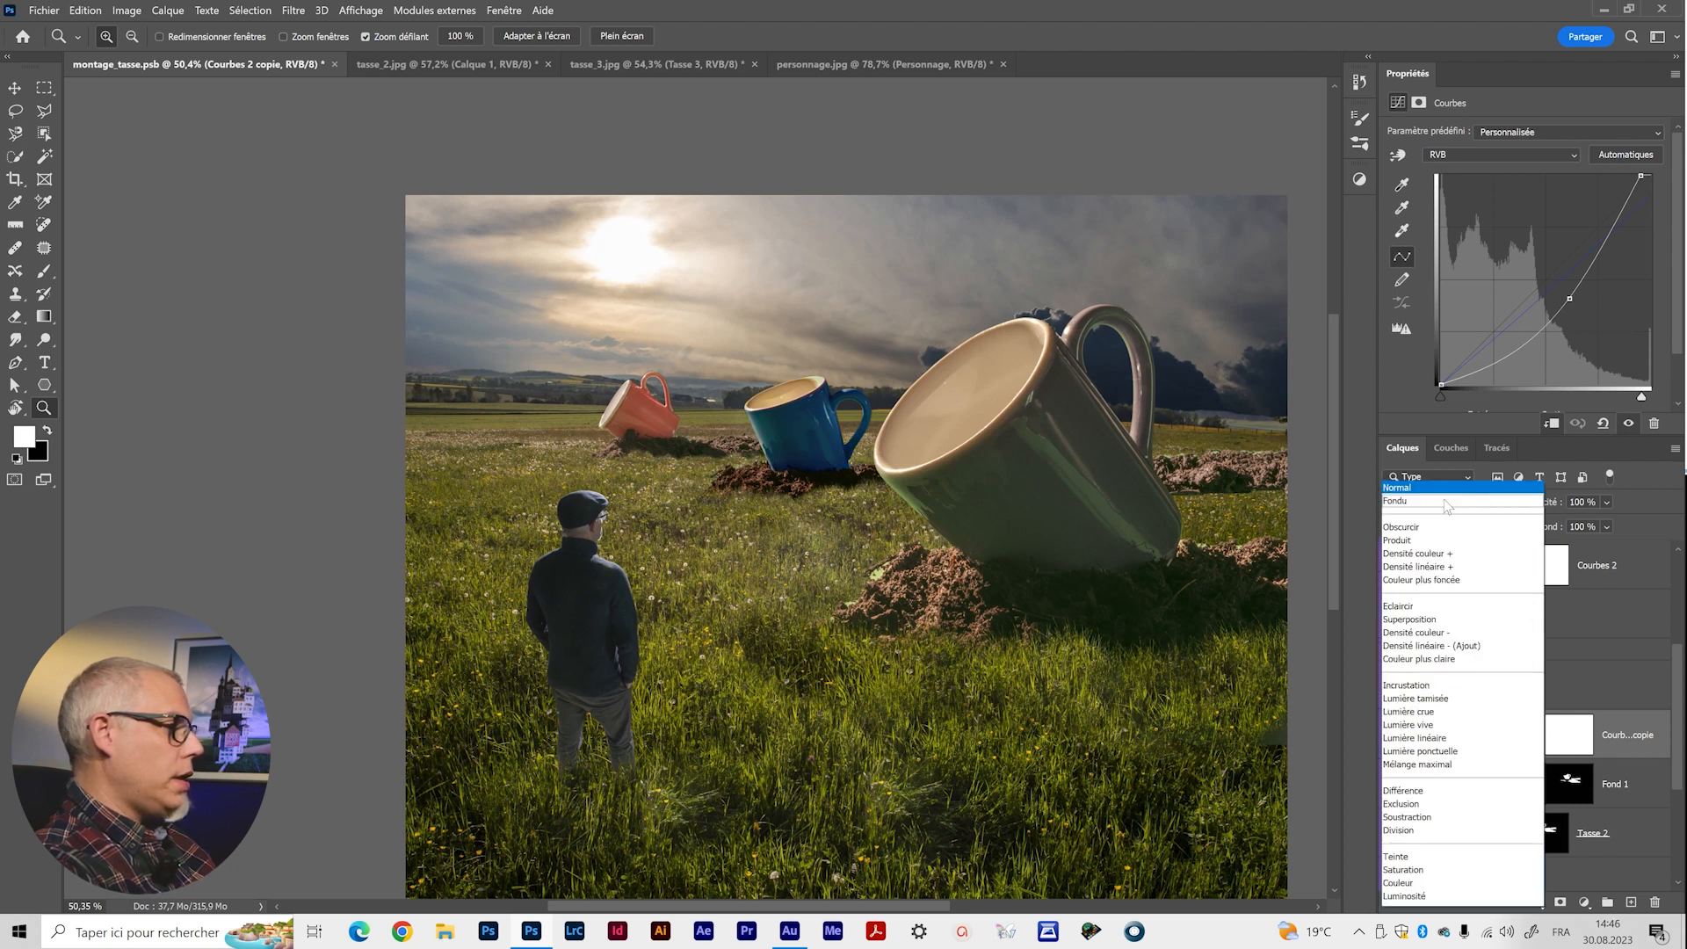
left_click(1446, 896)
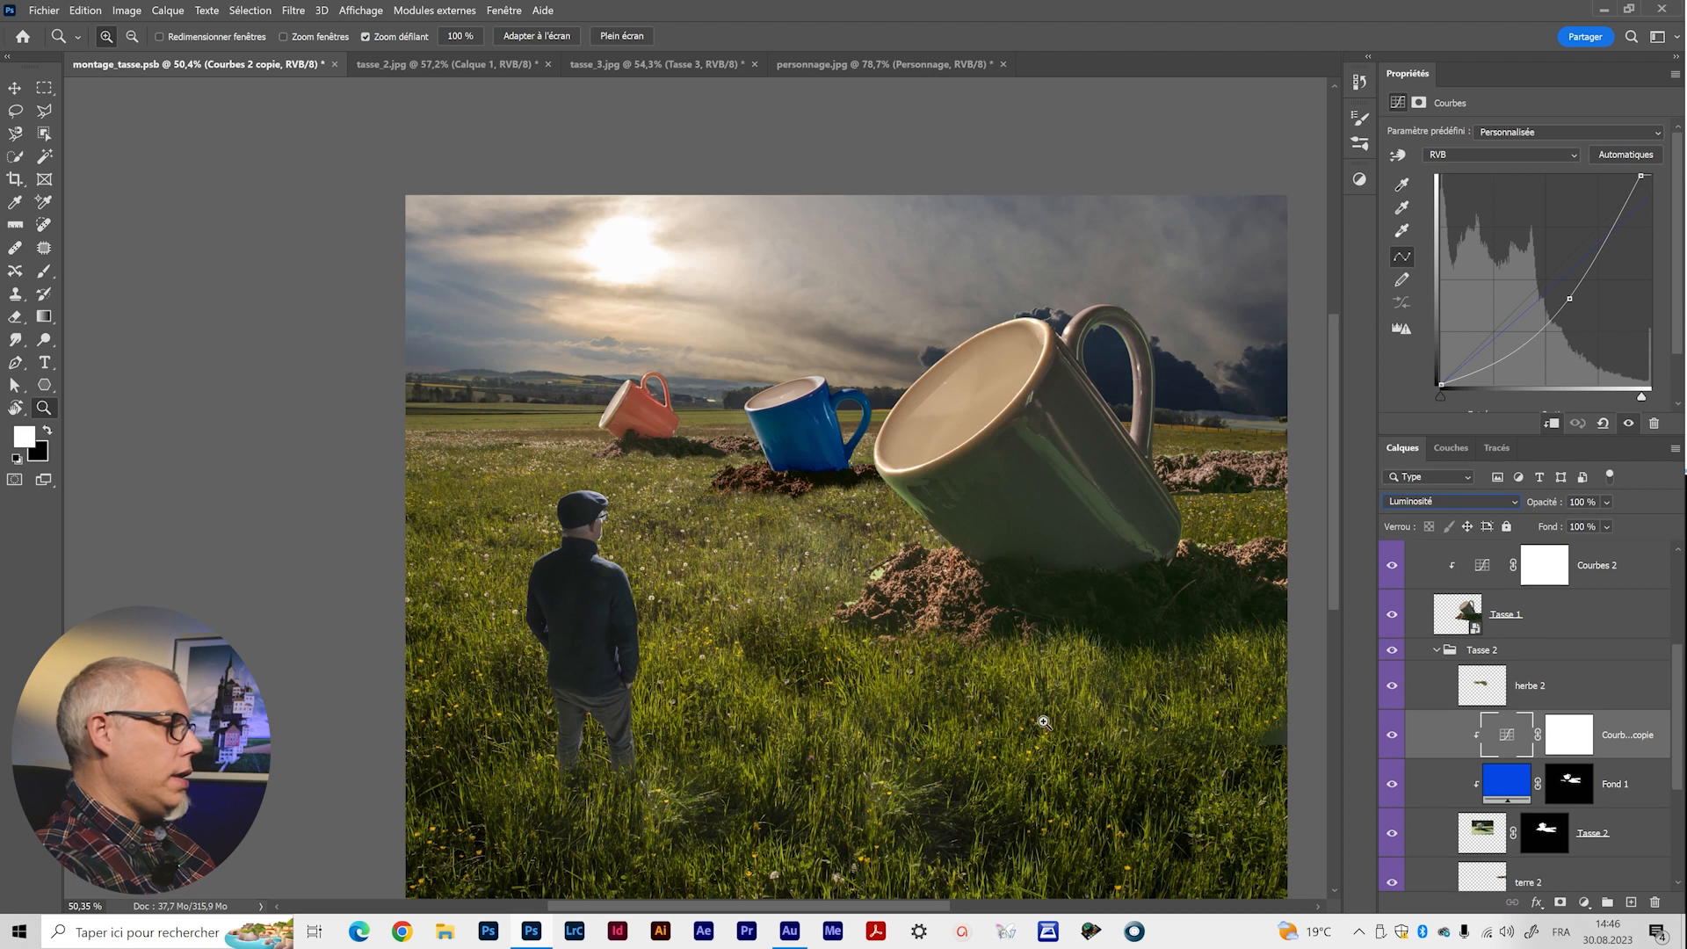
Collapse the Tasse 2 layer group.
scroll(1495, 876, "down", 2)
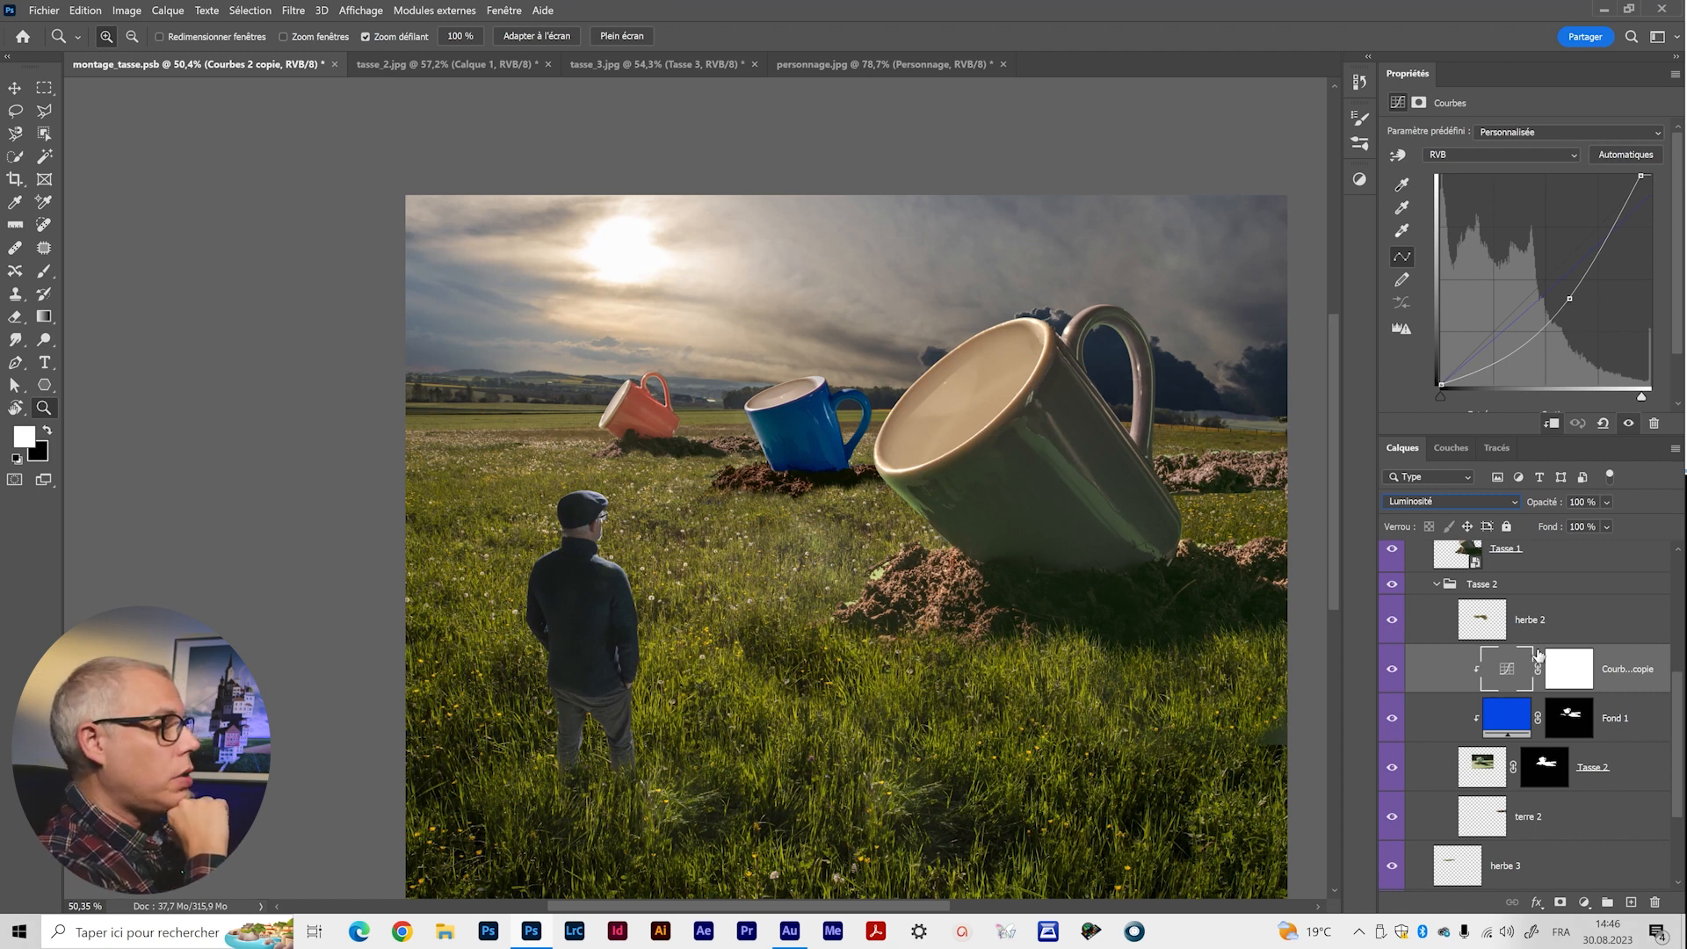
left_click(1437, 585)
left_click(1436, 690)
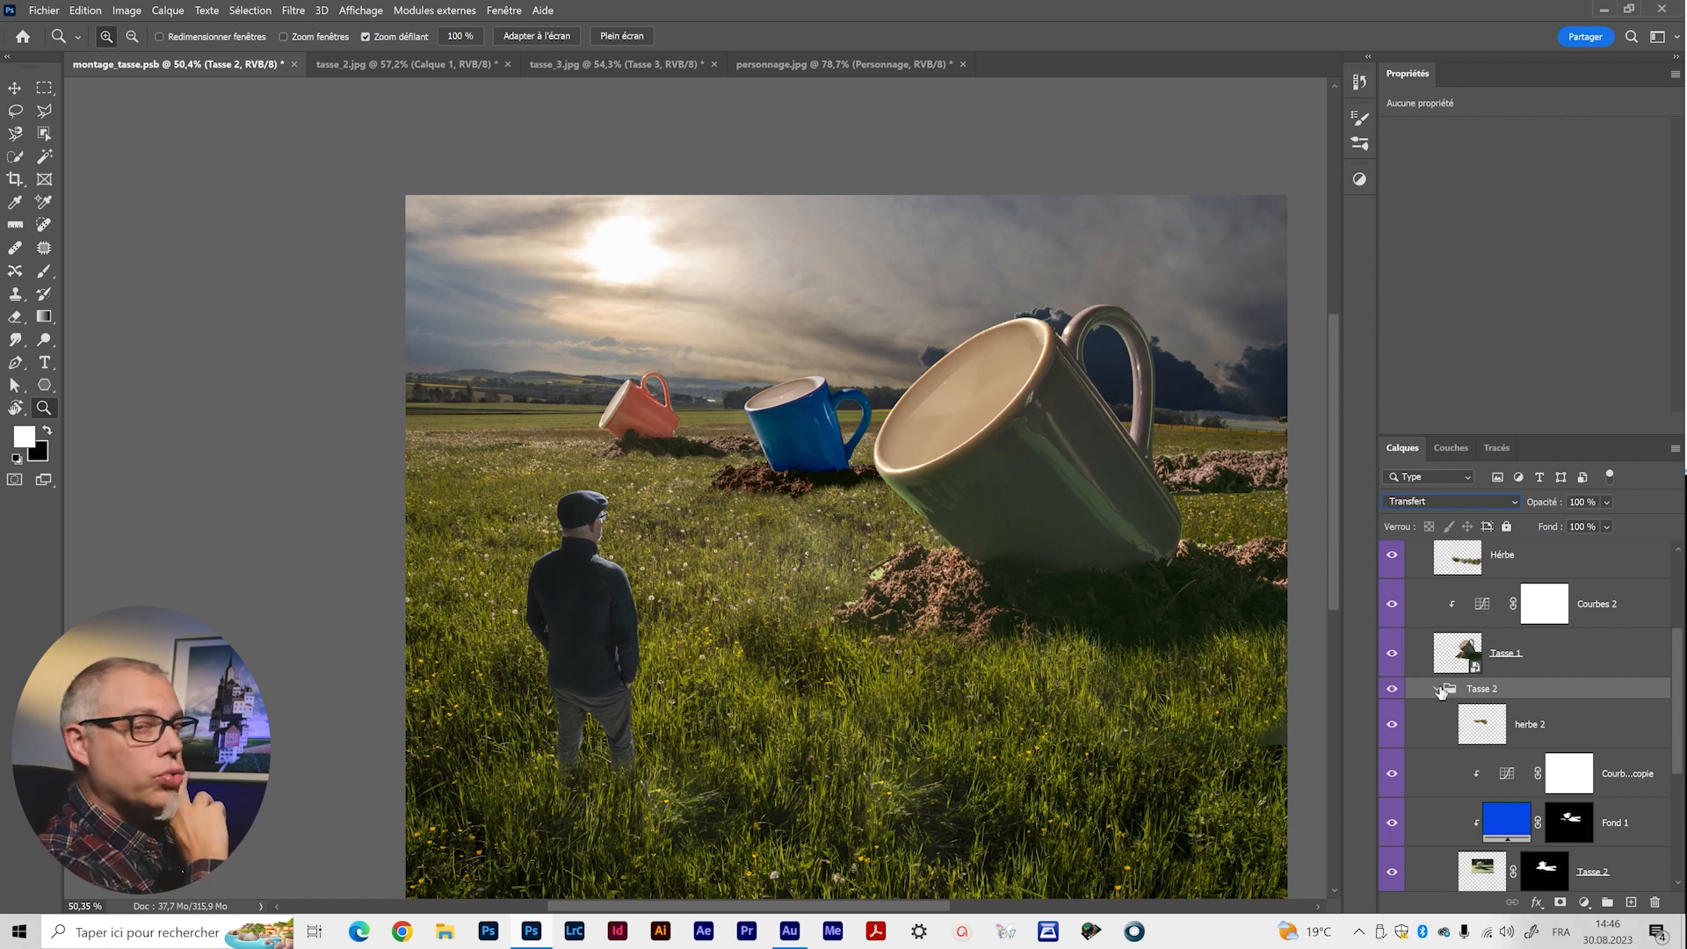
left_click(1533, 771)
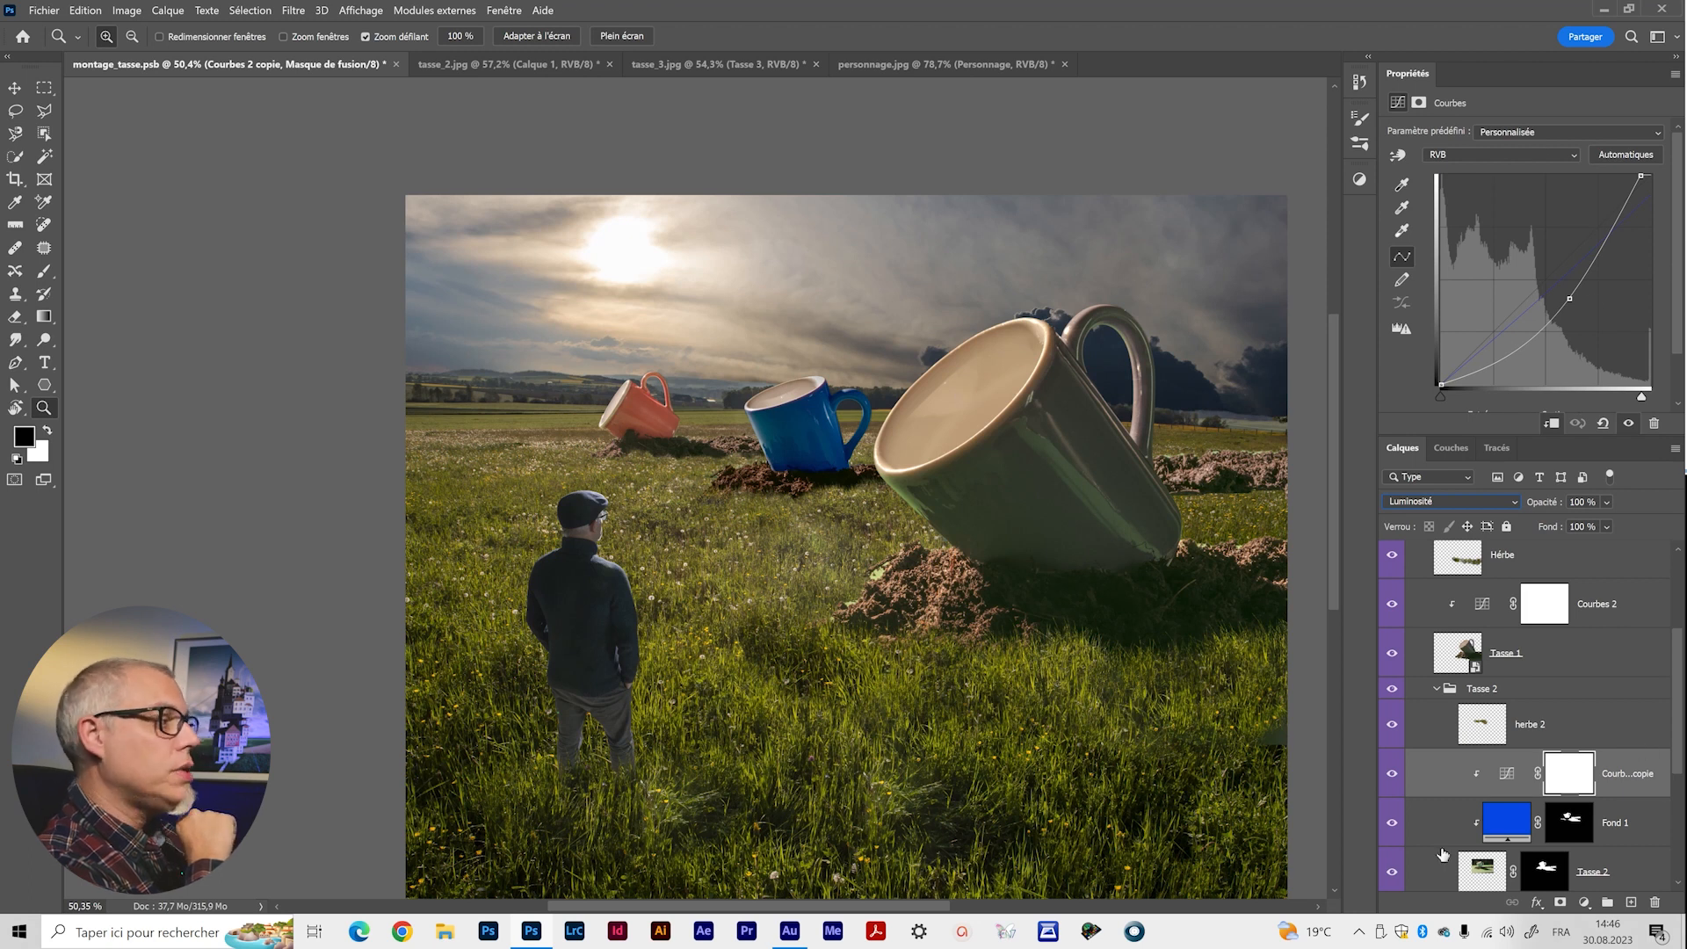
left_click(1438, 690)
scroll(1428, 715, "up", 1)
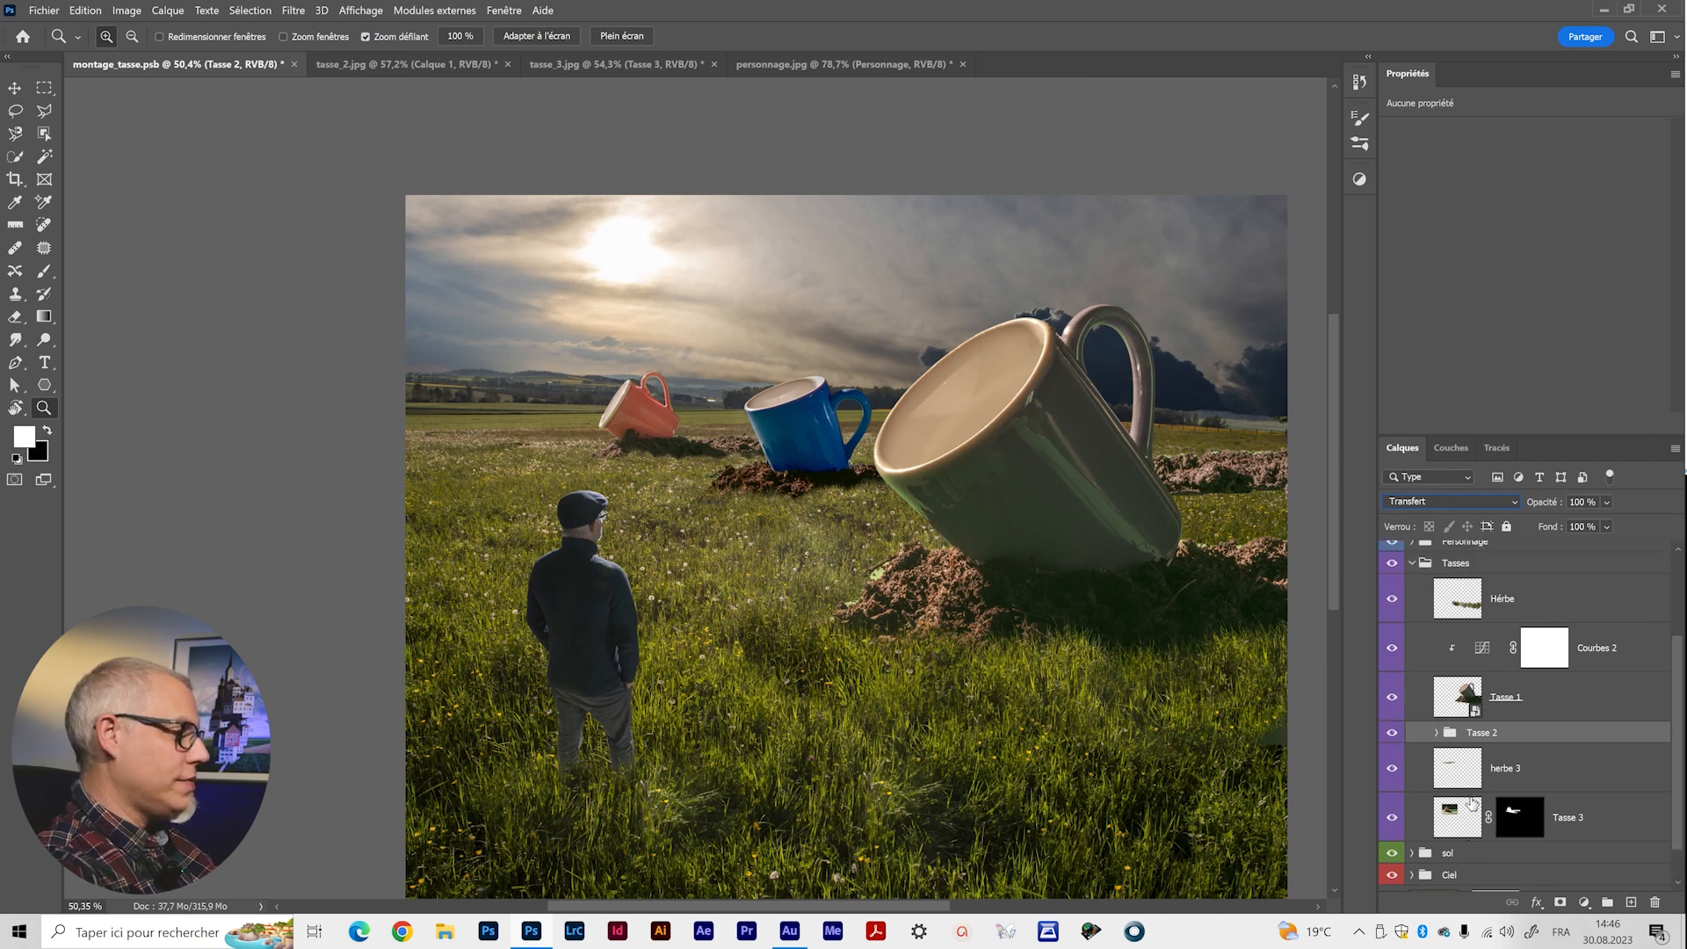
Duplicate the Courbes 2 adjustment directly above the red cup's Tasse 3 layer and clip it to that layer.
scroll(667, 439, "right", 2)
key("v")
left_click(530, 385, "ctrl")
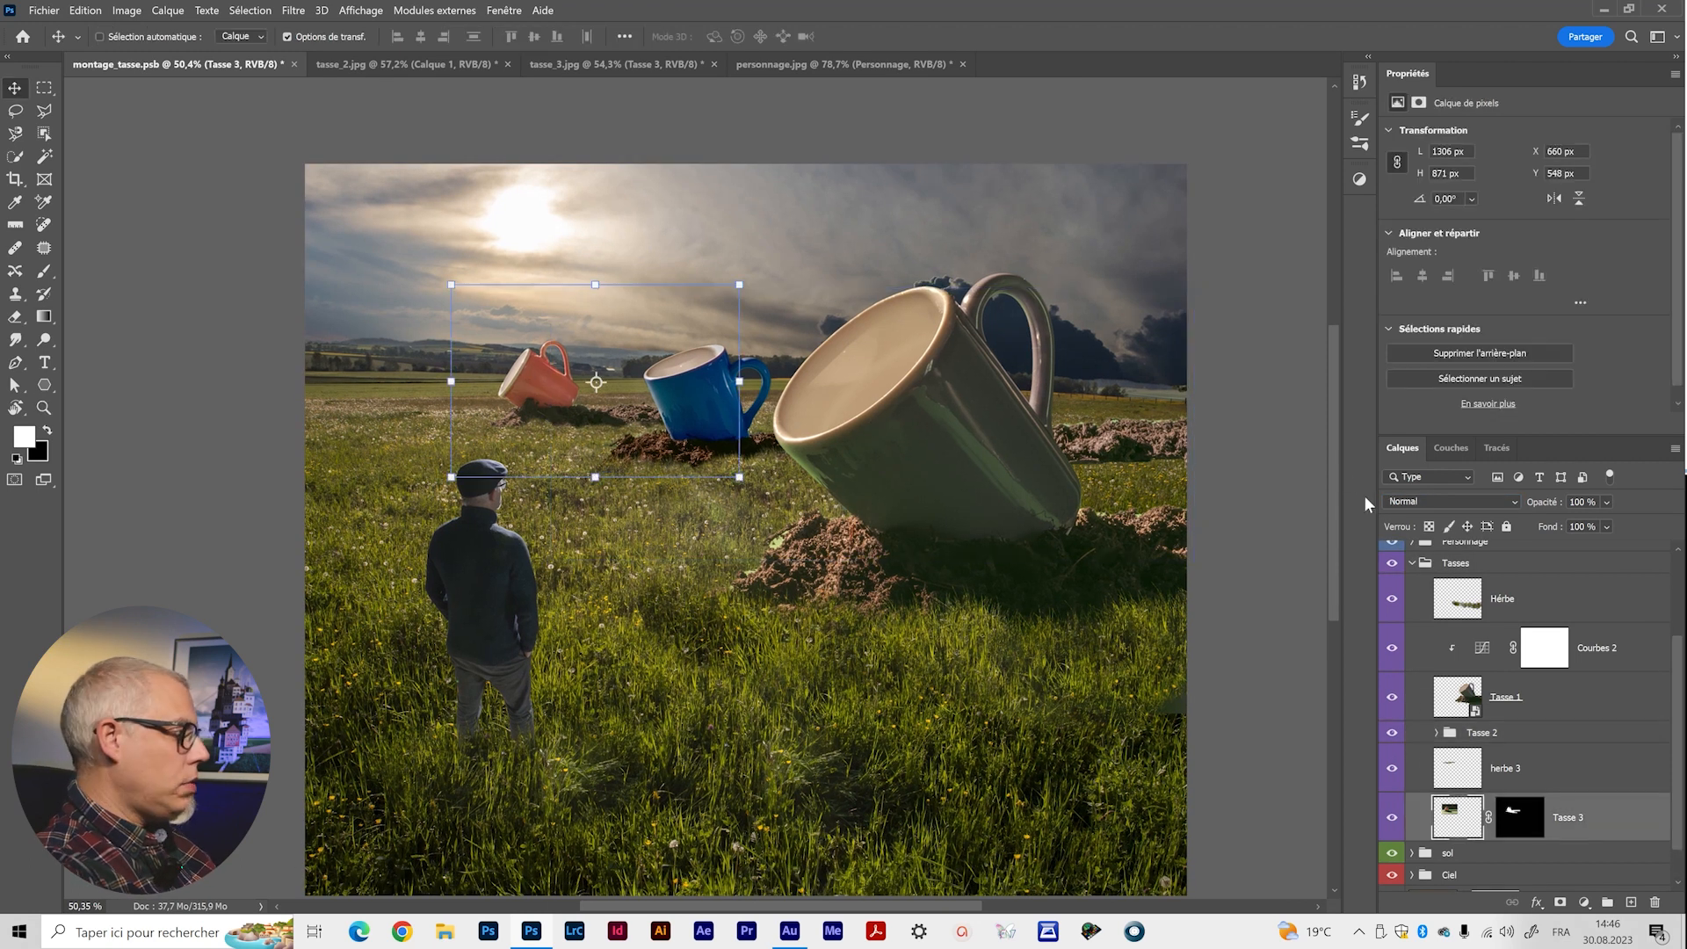
left_click(1361, 180)
left_click(1361, 180)
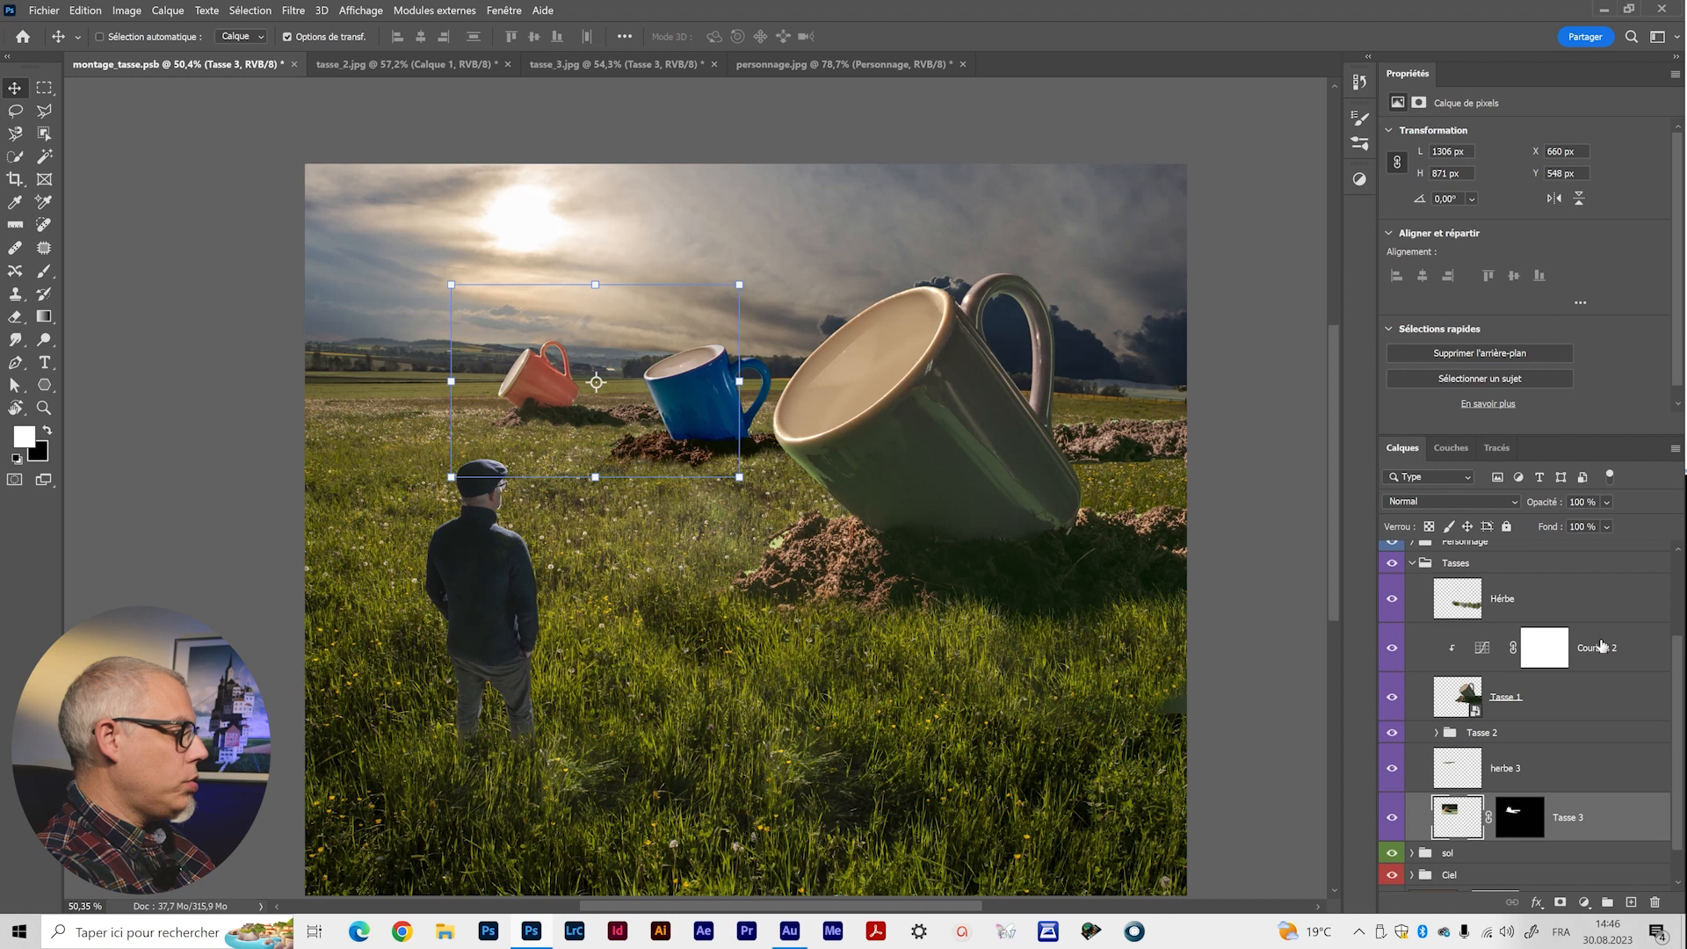
left_click(1641, 655)
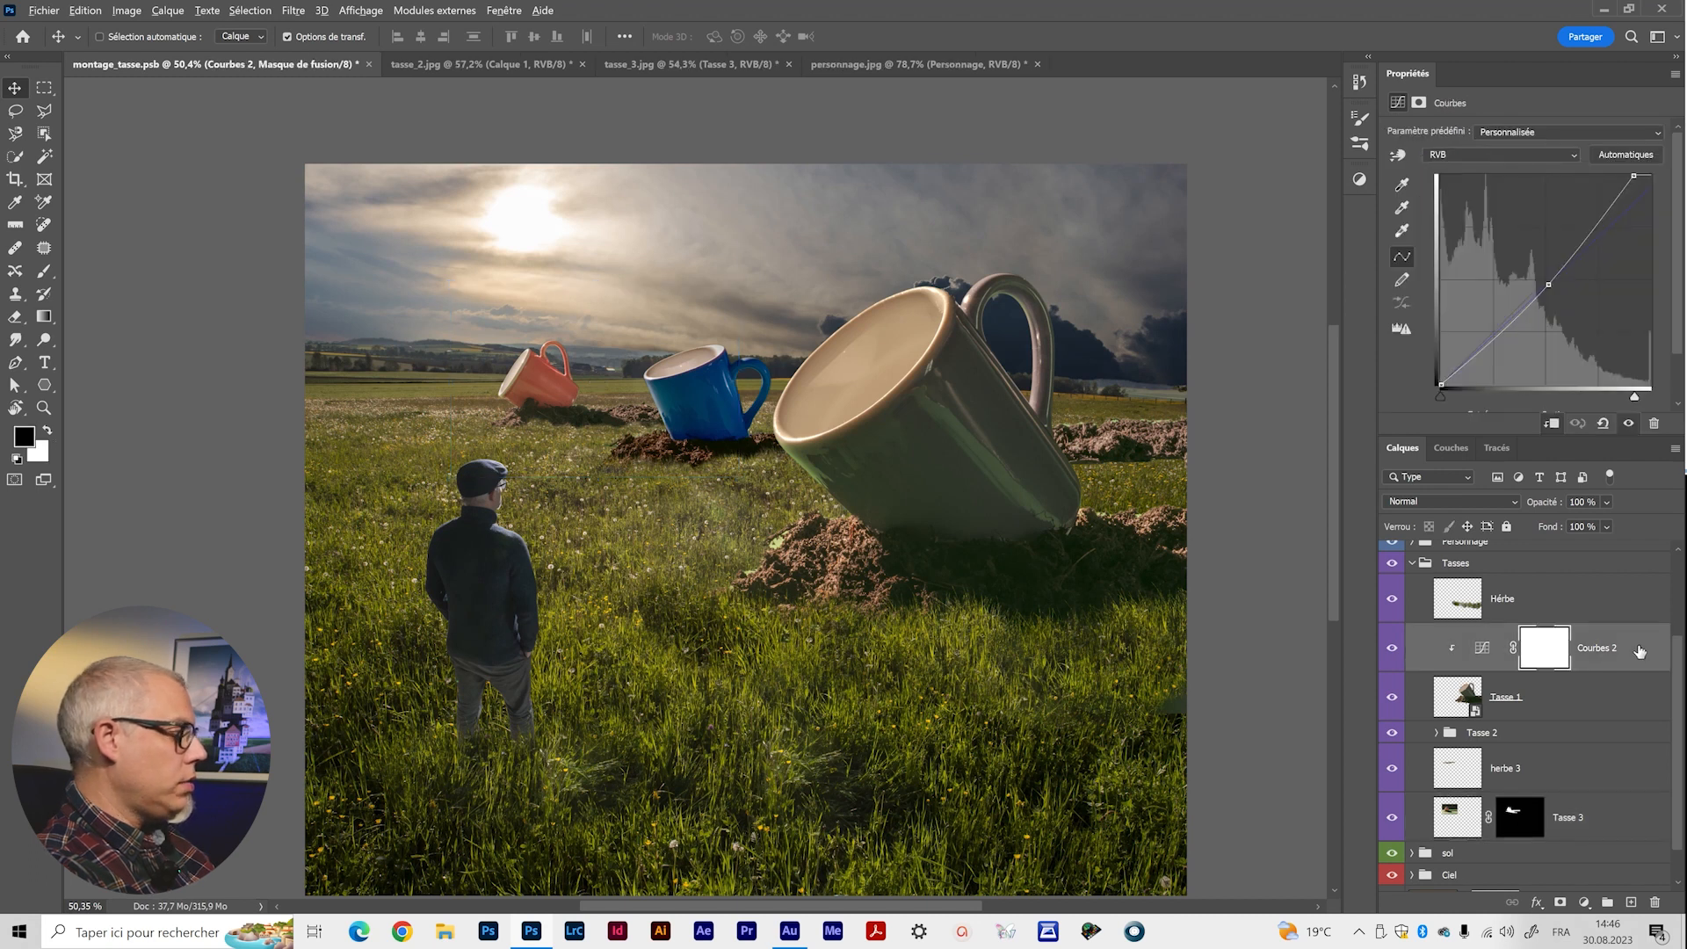
left_click_drag(1639, 651, 1641, 821)
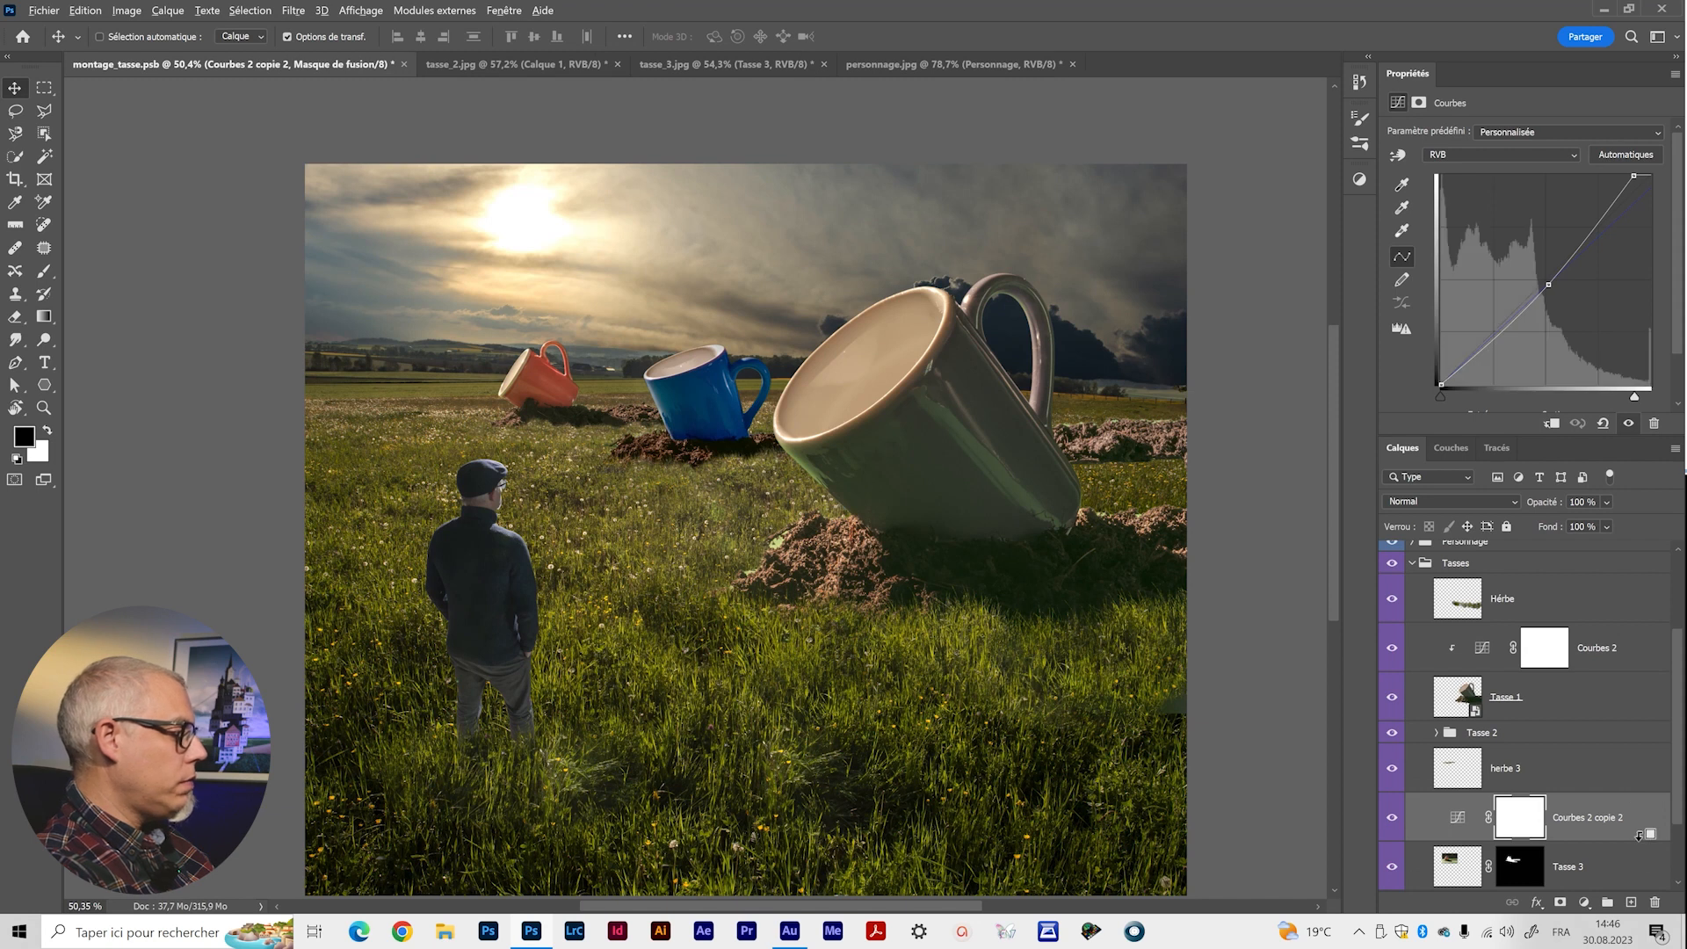
left_click(1643, 840, "alt")
key("x")
scroll(1489, 798, "down", 2)
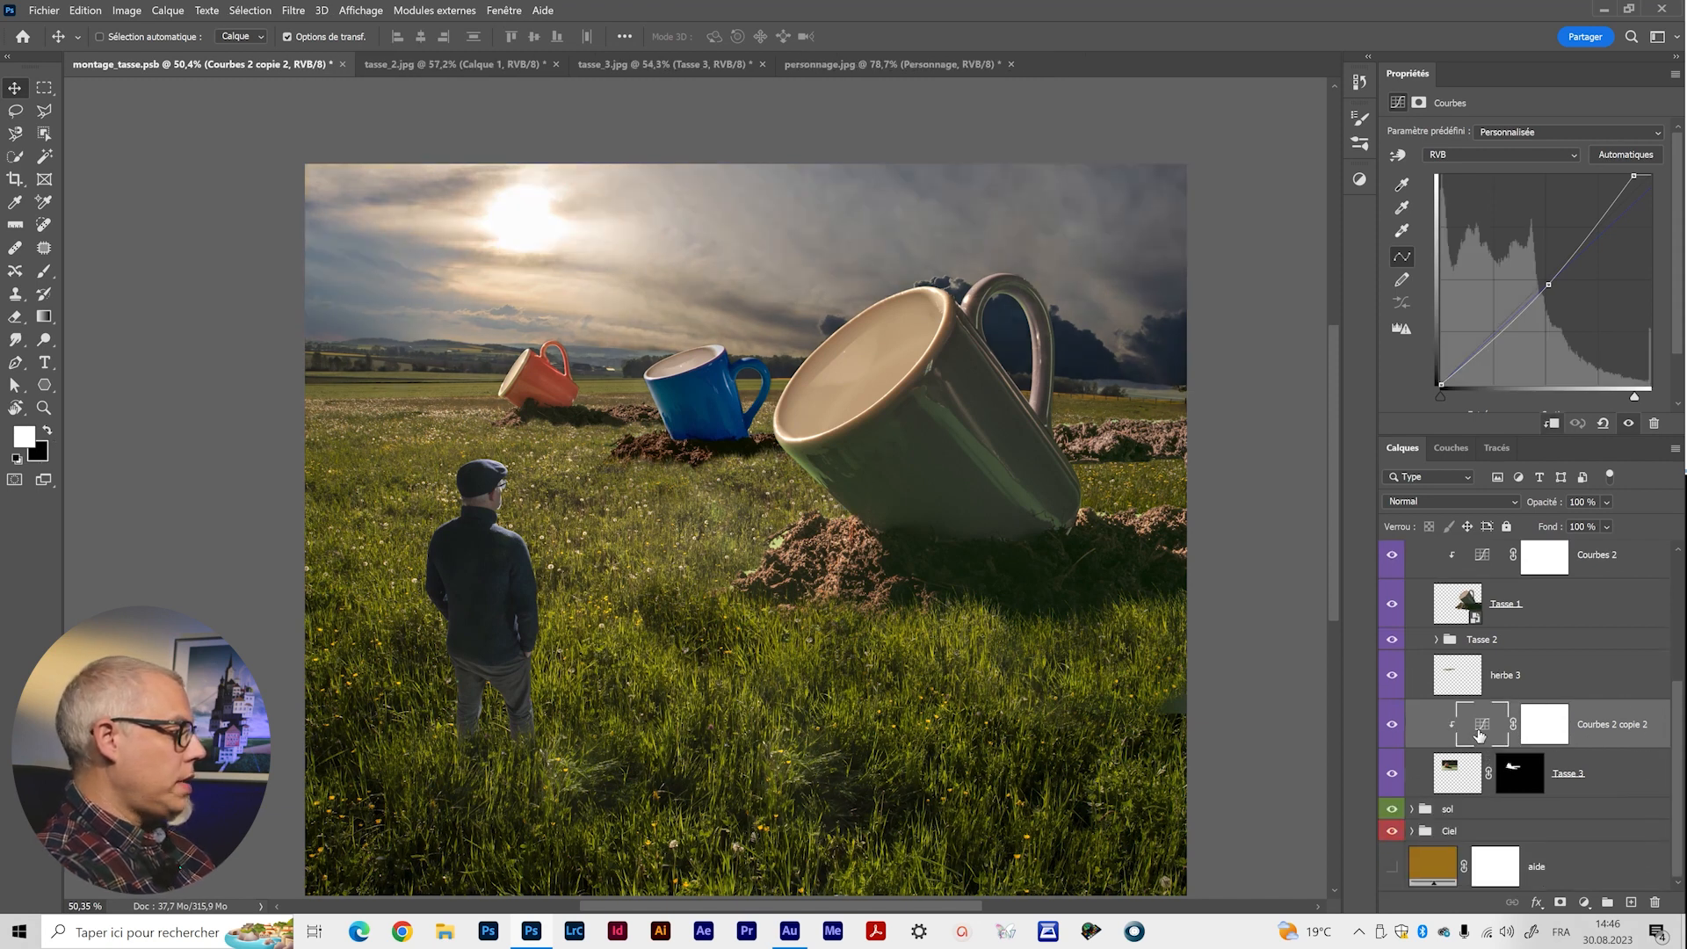
Compare the red cup with its new clipped curves adjustment off and on.
left_click(1393, 726)
left_click(1393, 726)
left_click(1394, 726)
left_click(1394, 727)
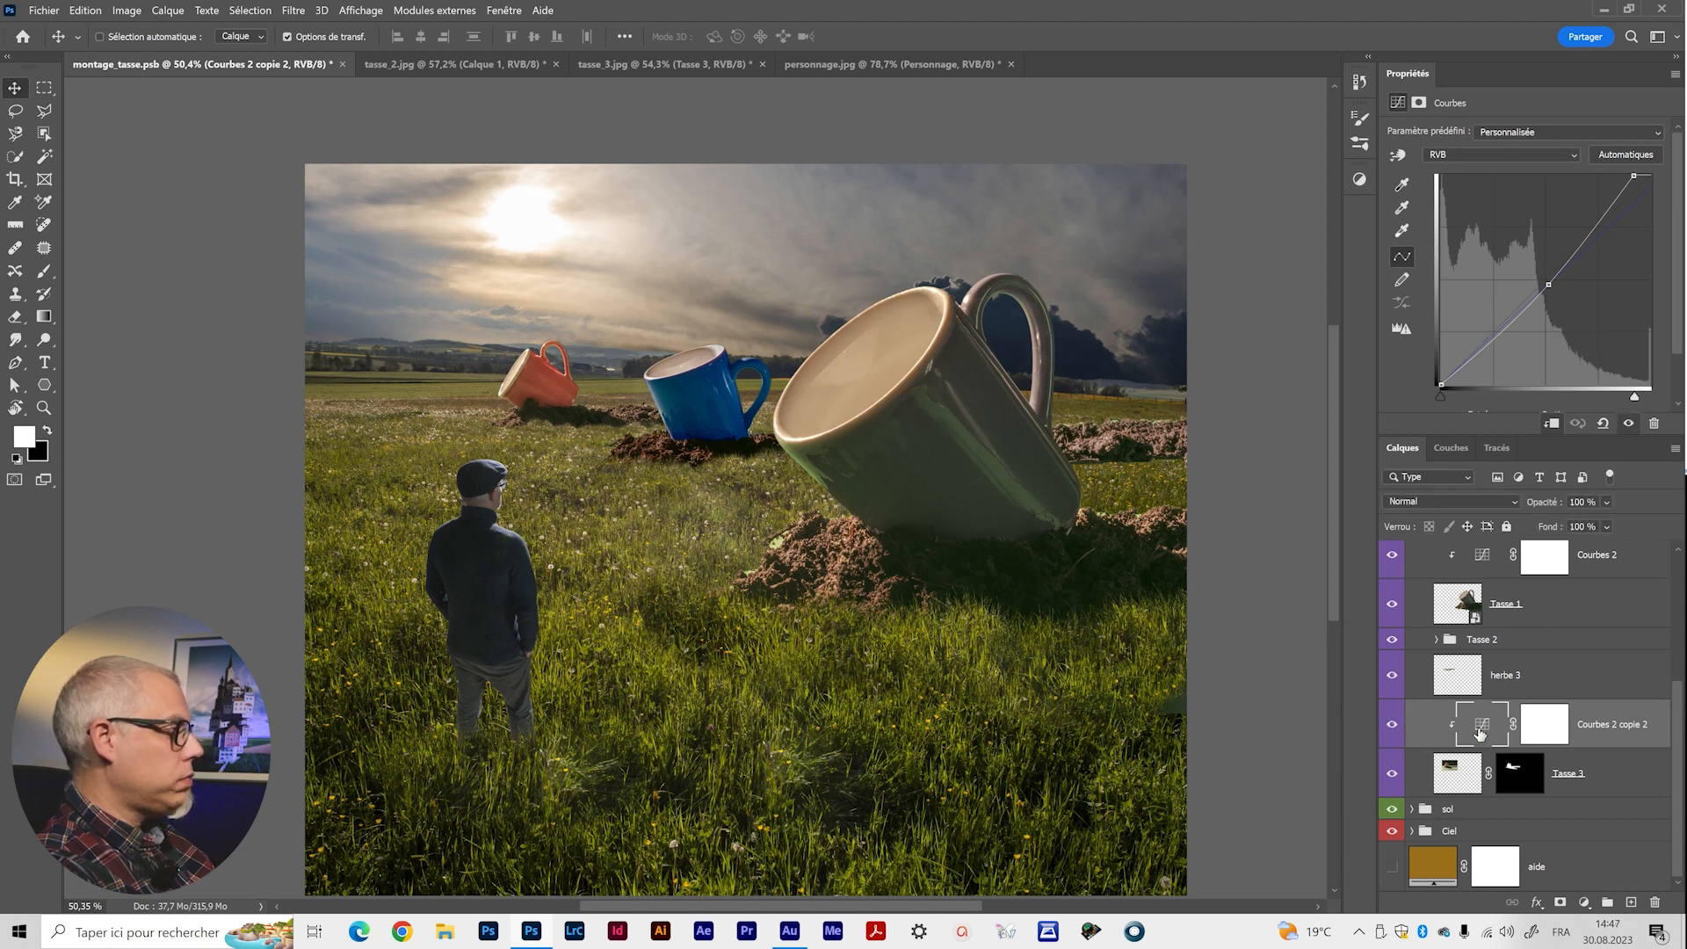
Darken the red cup by lowering its RVB curve's midpoint and moving the white point to the far end of the range.
left_click_drag(1548, 284, 1569, 288)
left_click_drag(1630, 176, 1652, 177)
left_click_drag(1570, 281, 1572, 285)
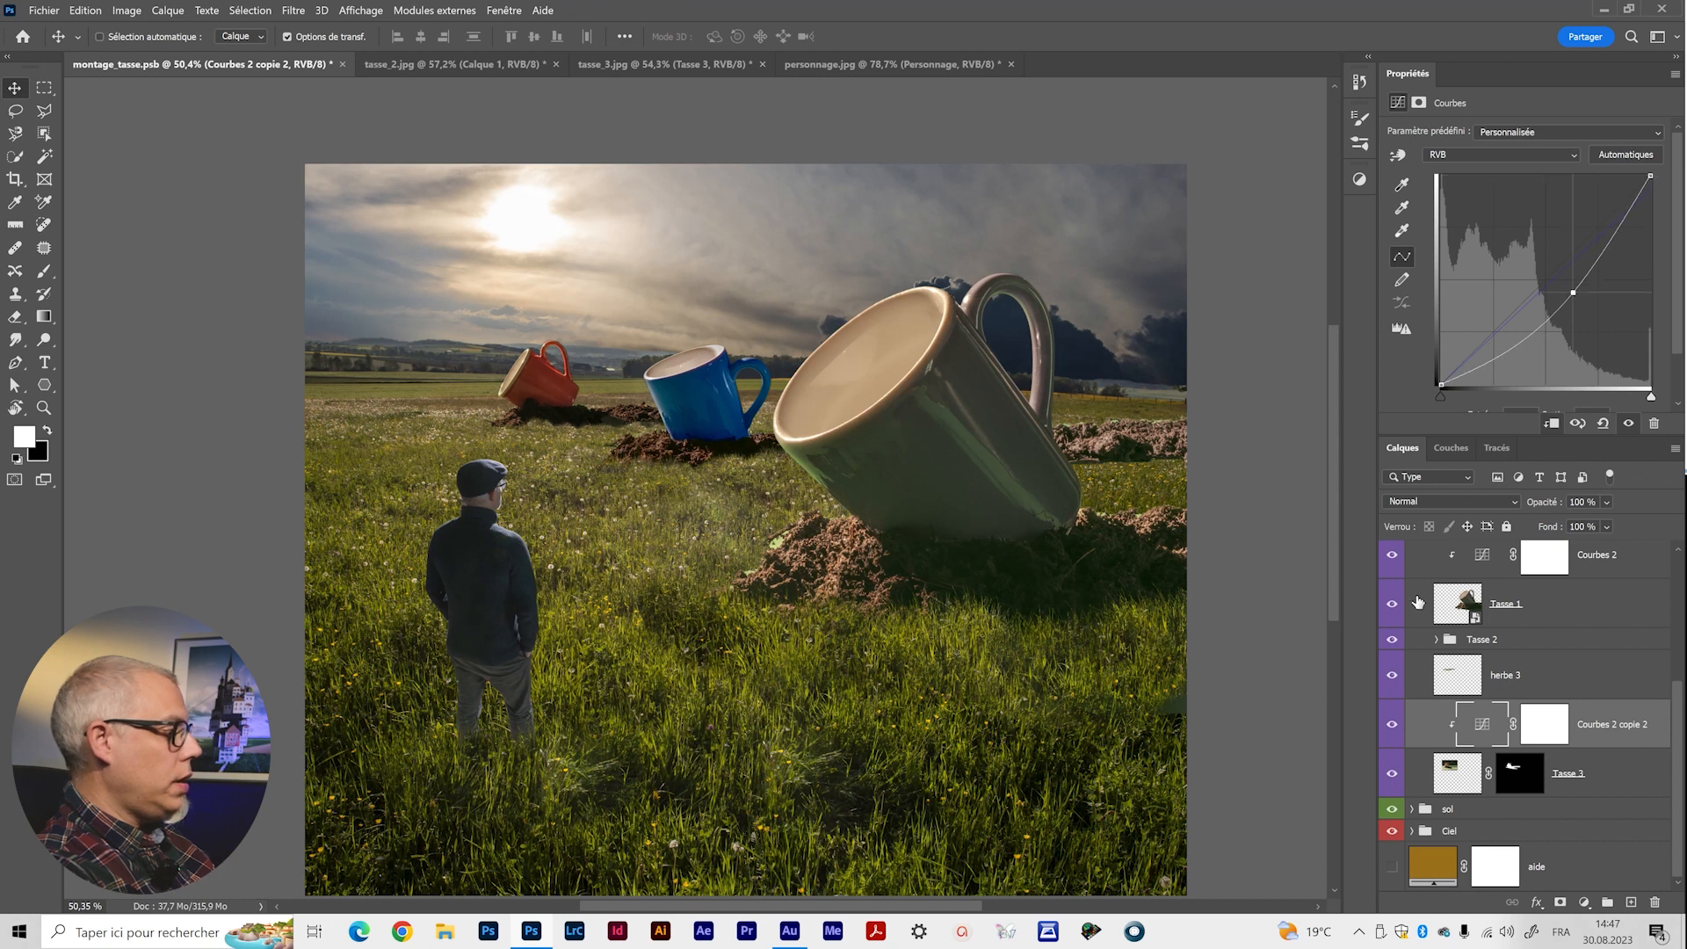
Set the red cup's curves layer to Luminosité blend mode and compare the cup with the adjustment off and on.
left_click(1443, 503)
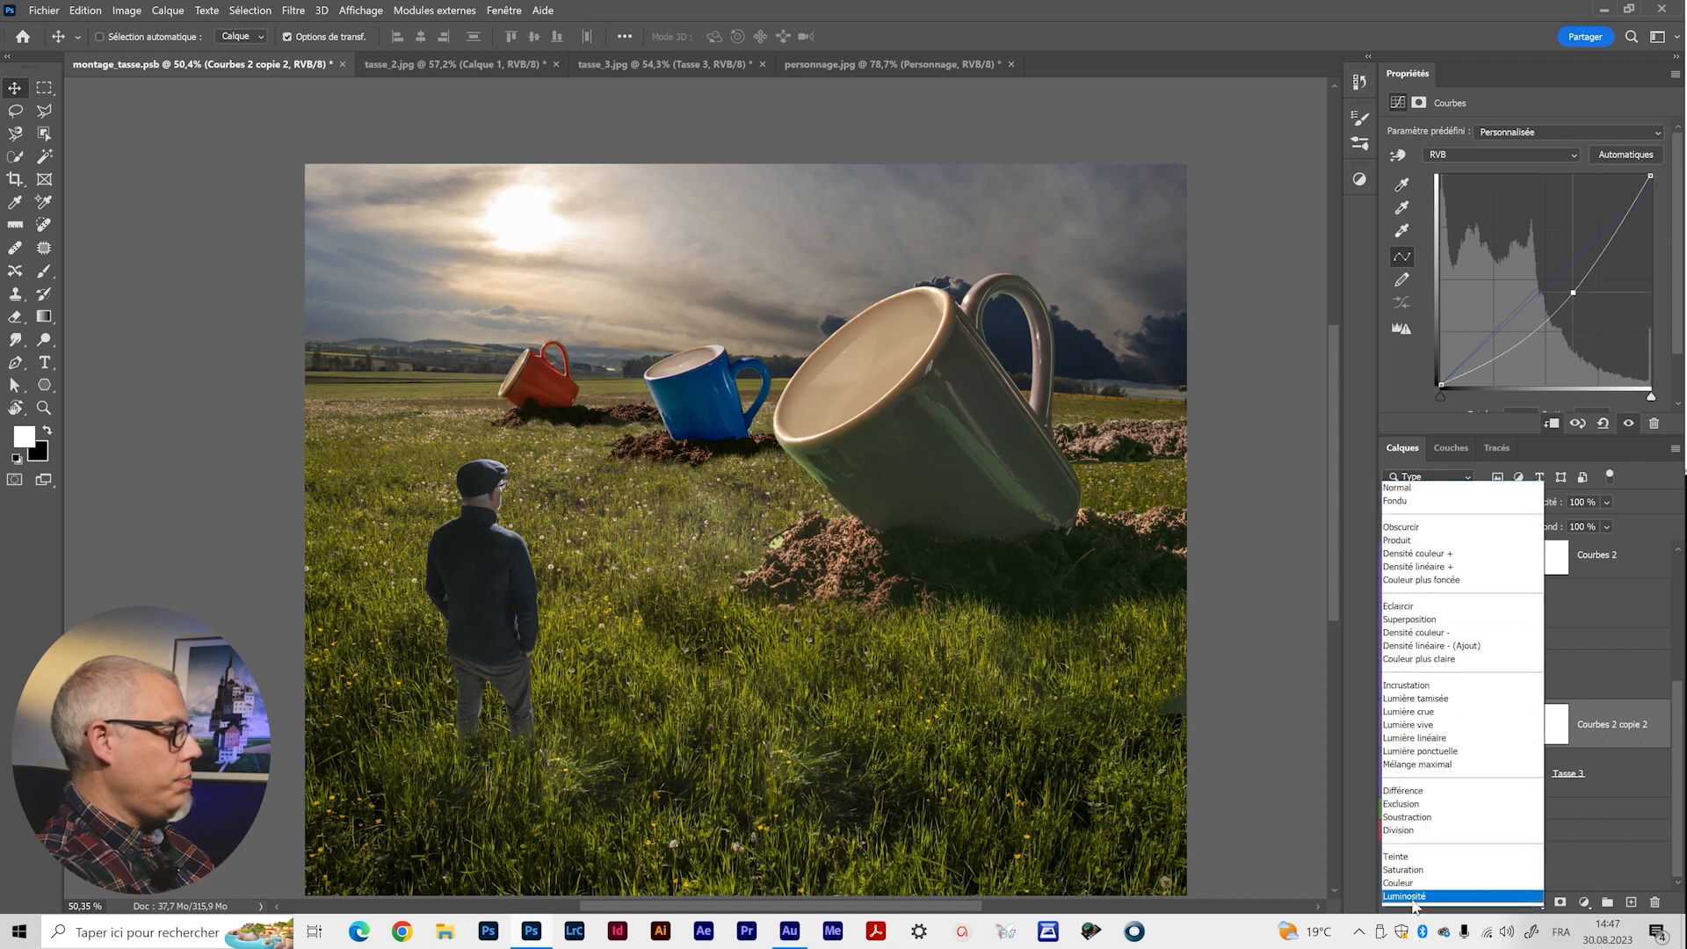
left_click(1414, 896)
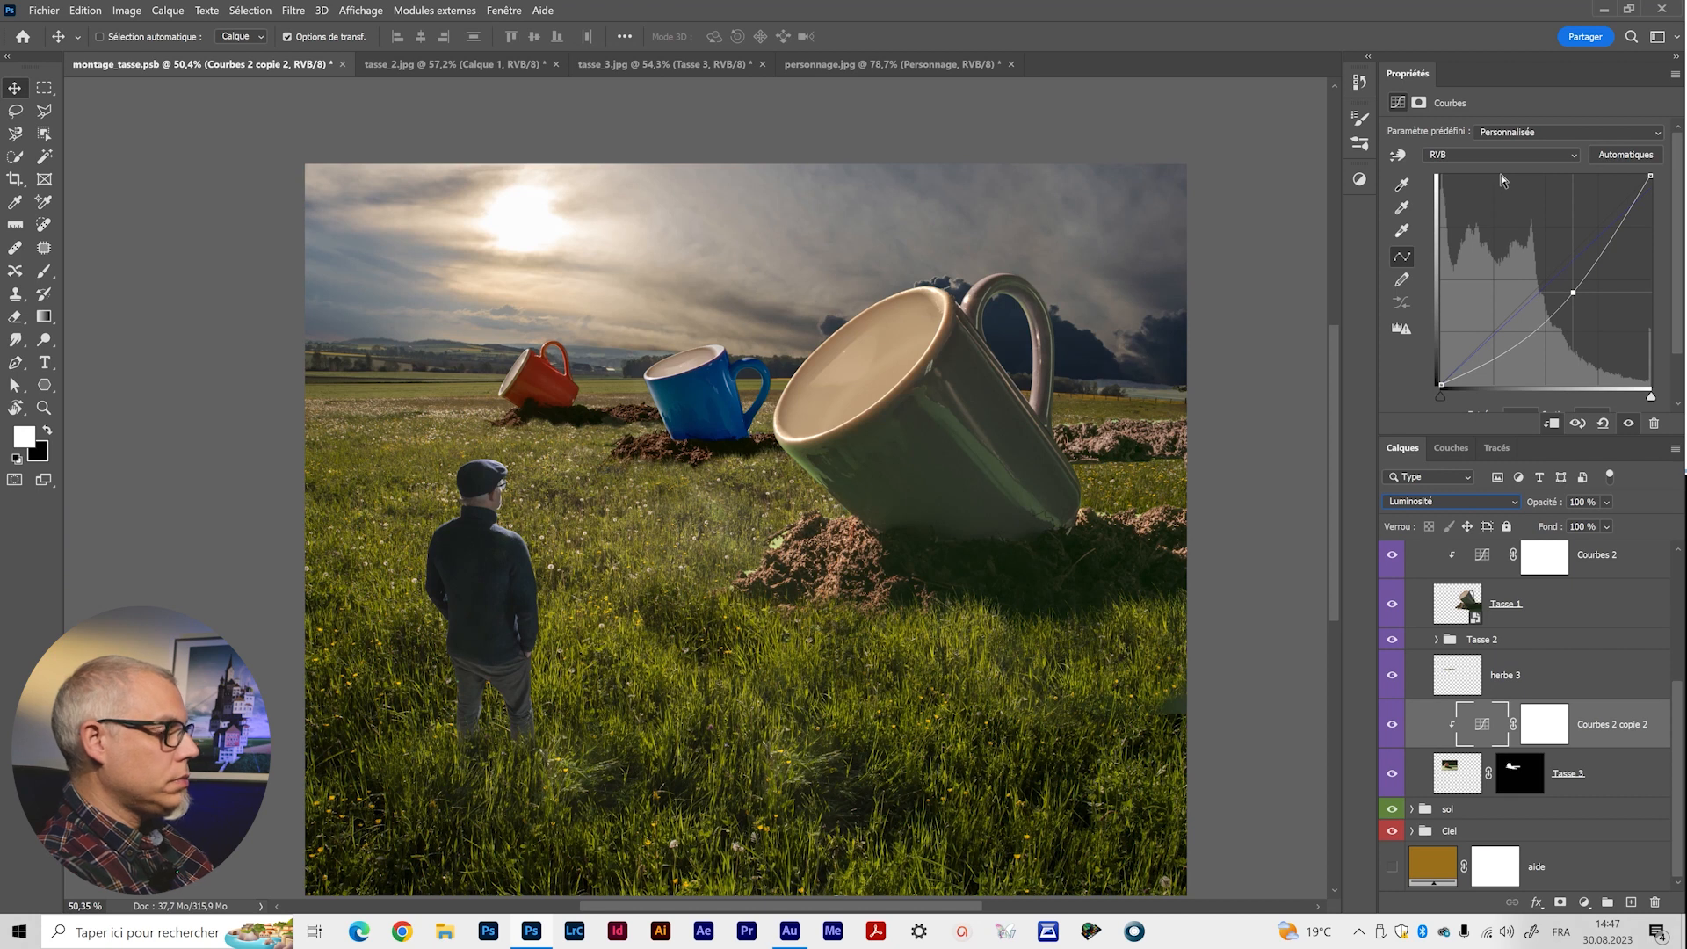
left_click(1389, 728)
left_click(1390, 729)
left_click(1391, 730)
left_click(1393, 731)
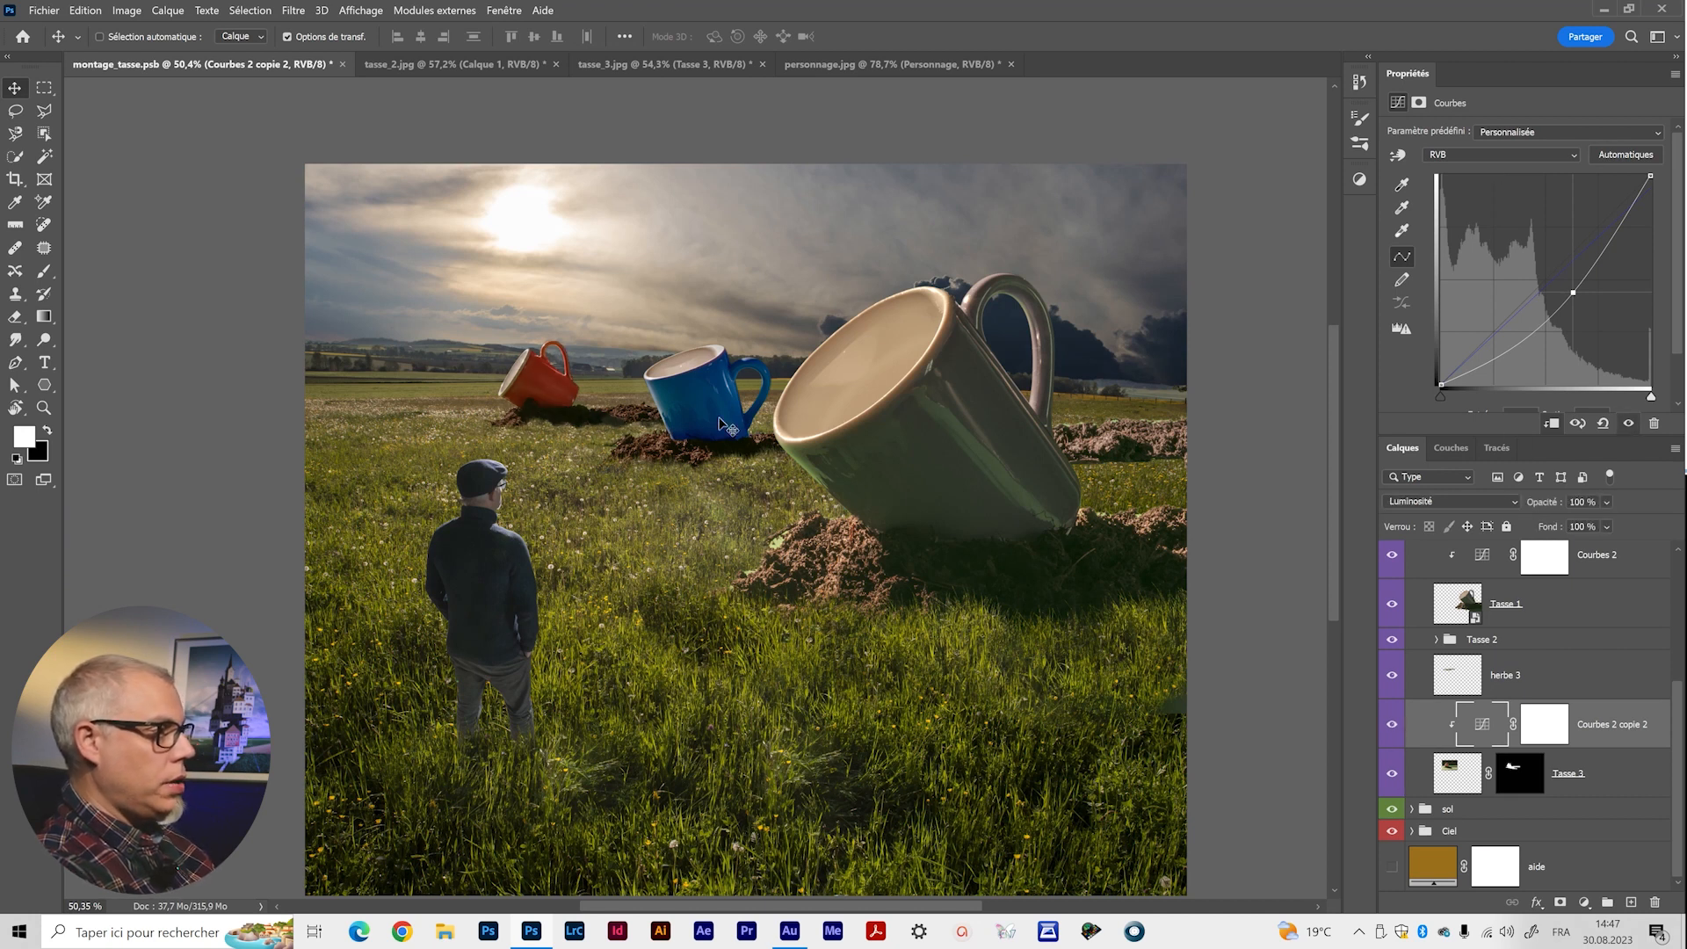
Duplicate the blue cup's curves adjustment from the Tasse 2 group directly above the terre 2 soil layer and clip it to that layer.
left_click_drag(668, 650, 668, 612)
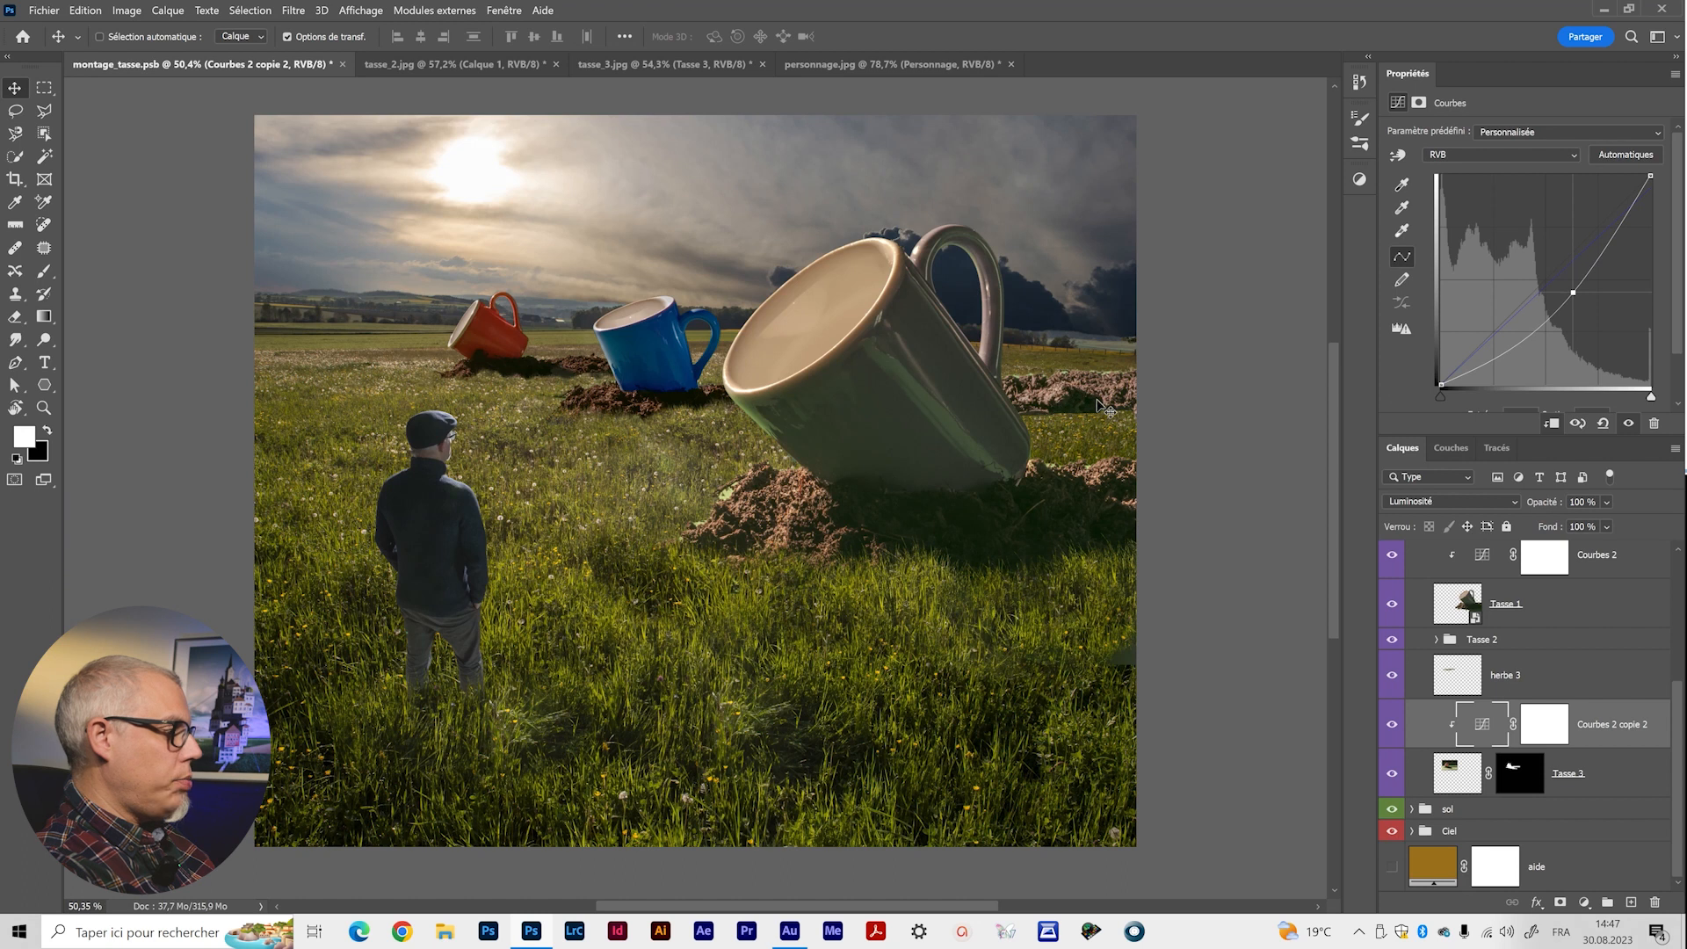
left_click(1436, 640)
left_click(1533, 677)
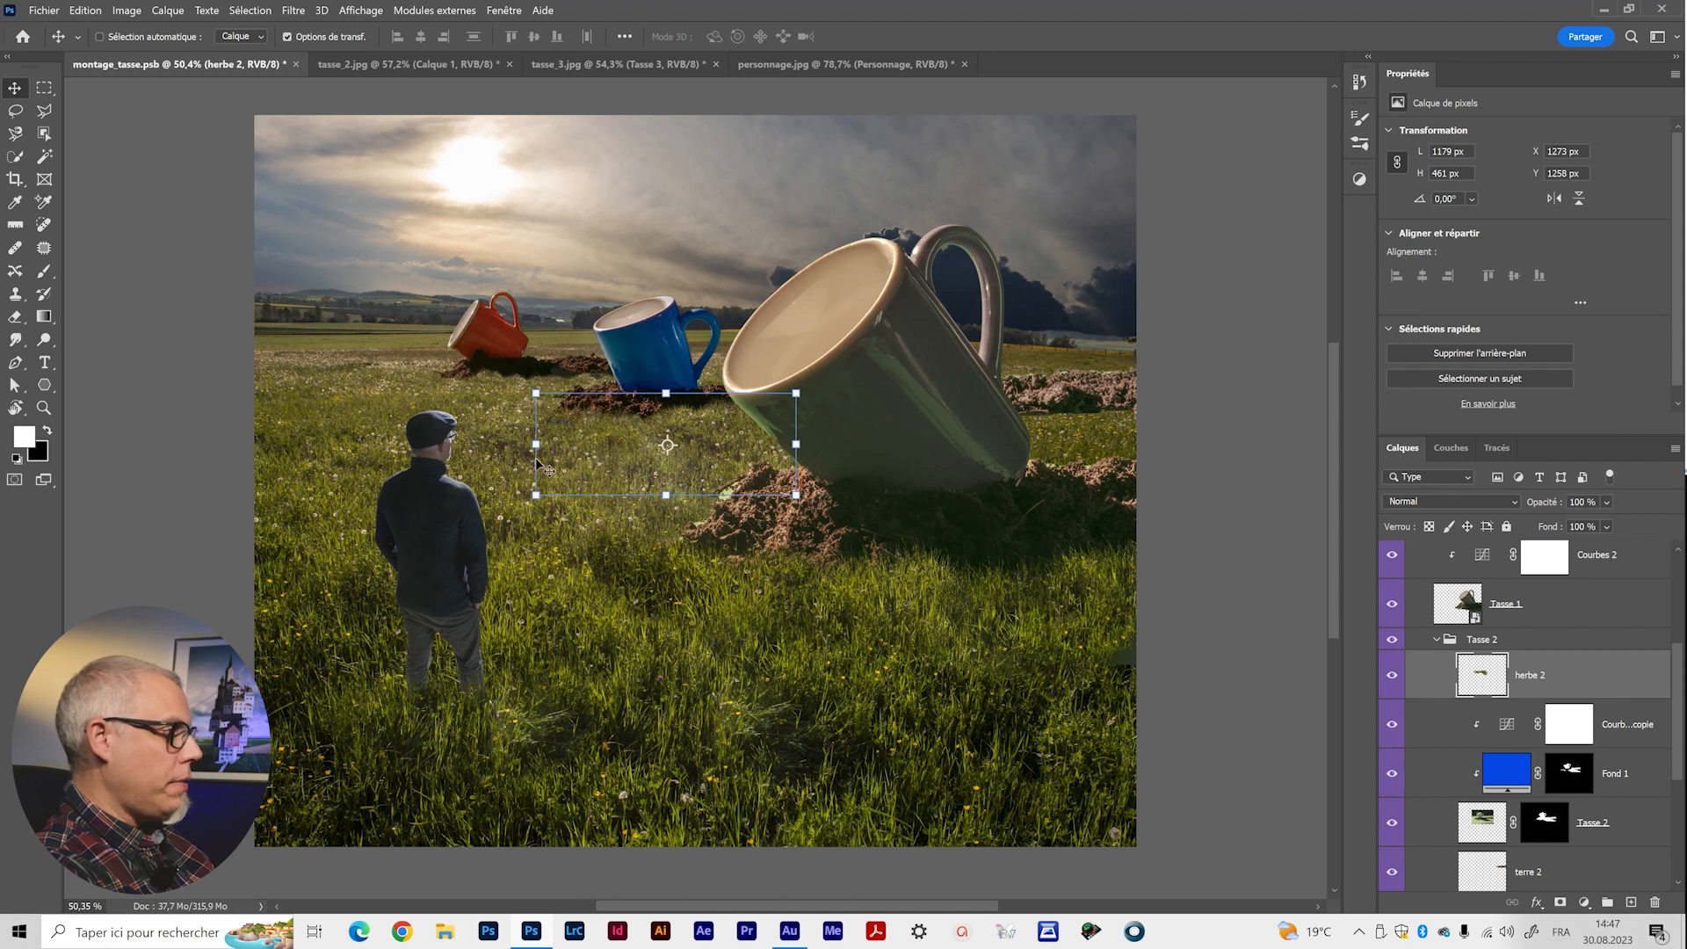
scroll(1541, 724, "down", 1)
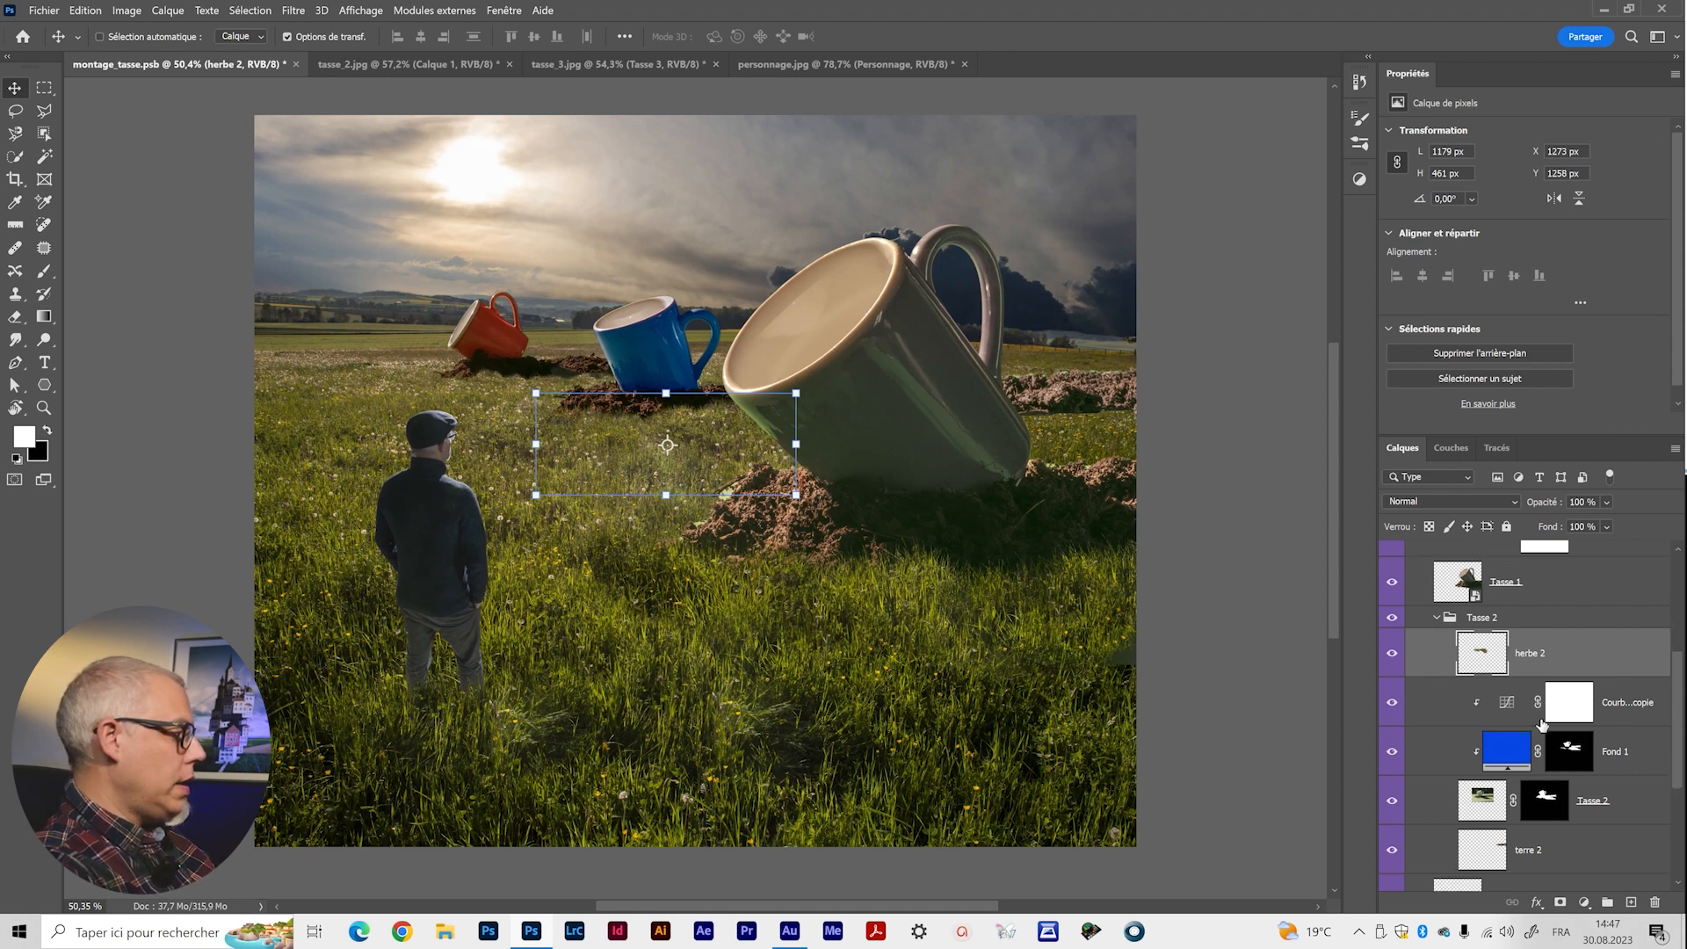
scroll(1636, 748, "up", 3)
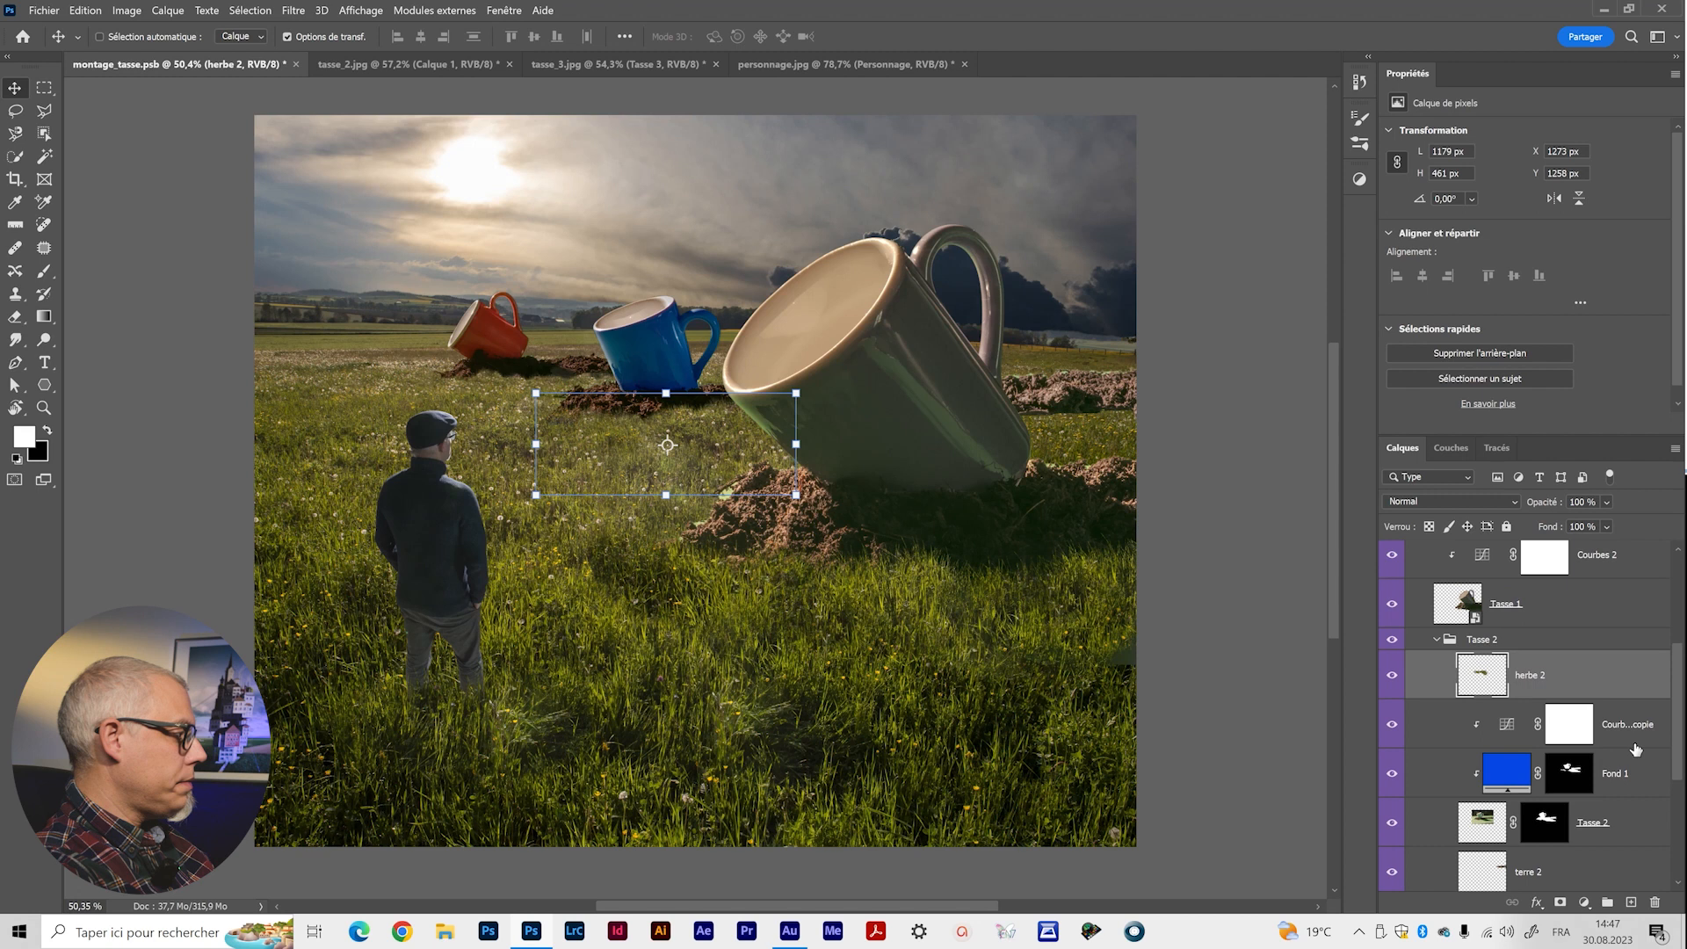
scroll(1635, 749, "down", 3)
scroll(1636, 748, "down", 3)
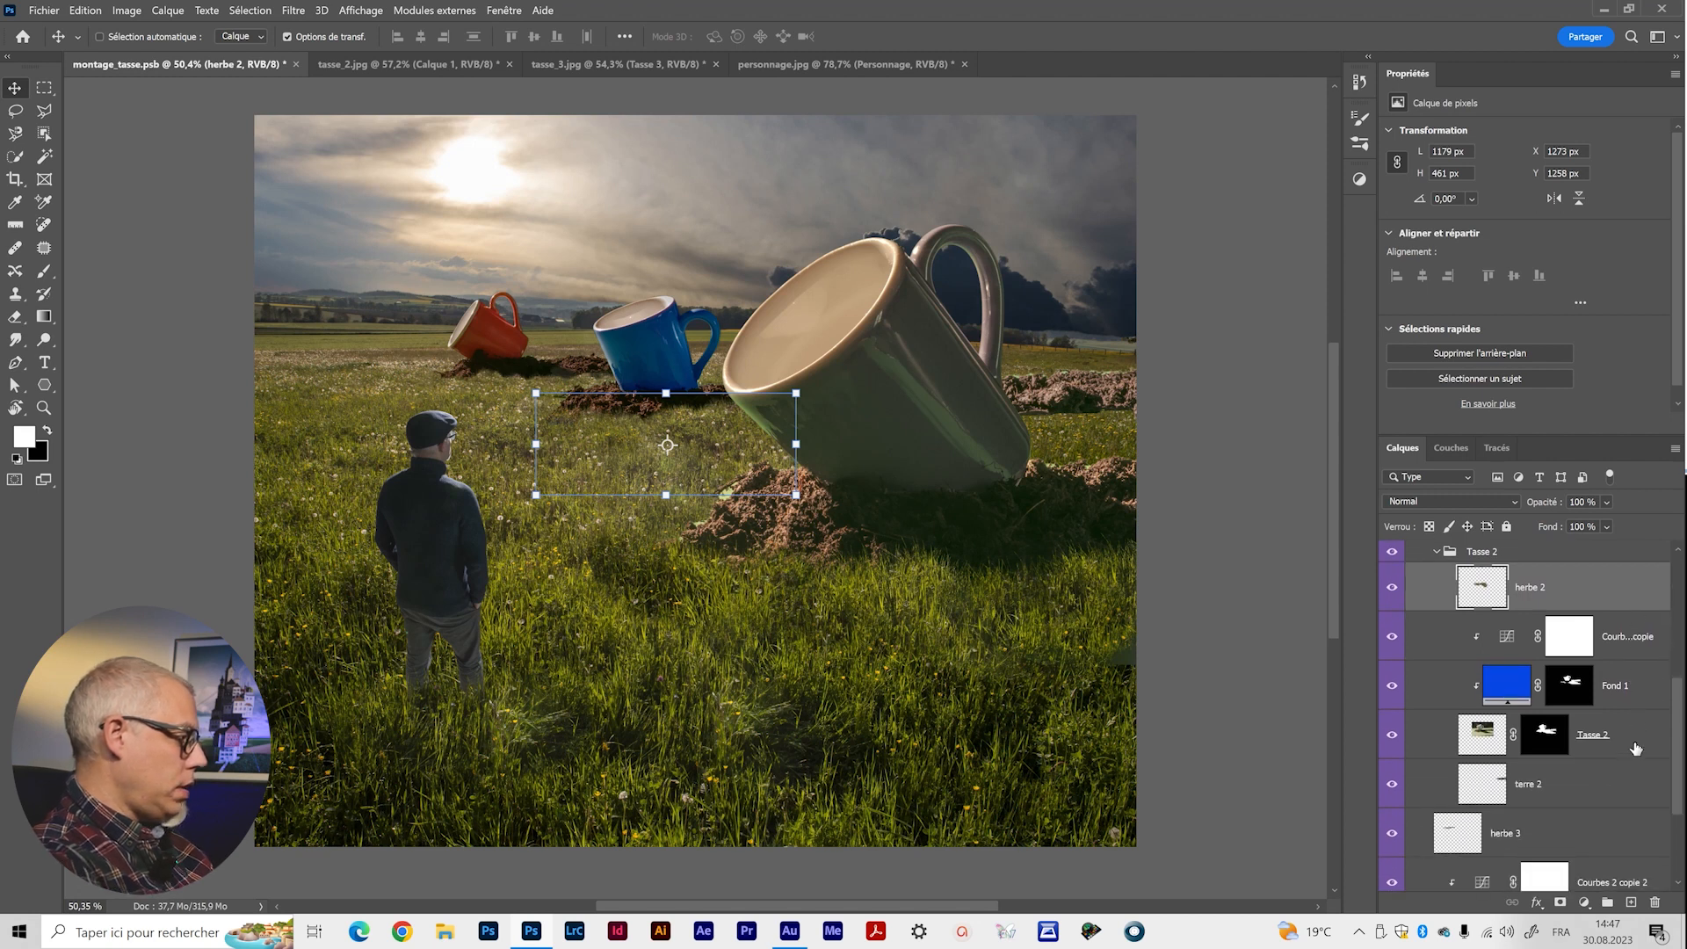
left_click(1586, 784)
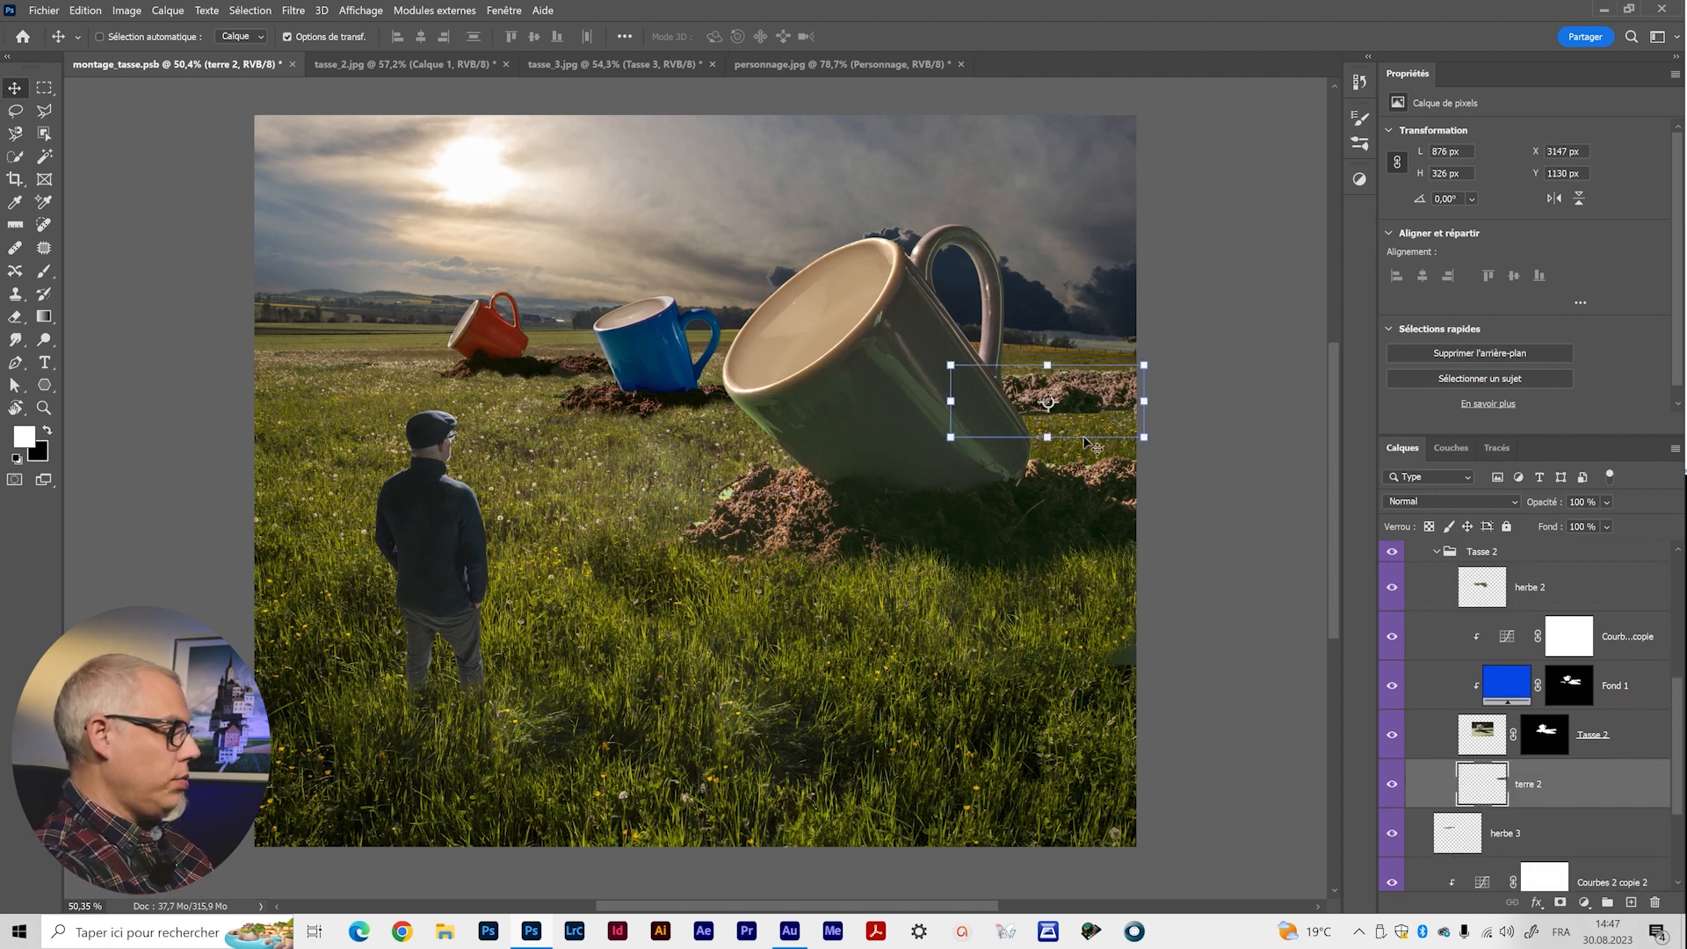
left_click(1653, 641)
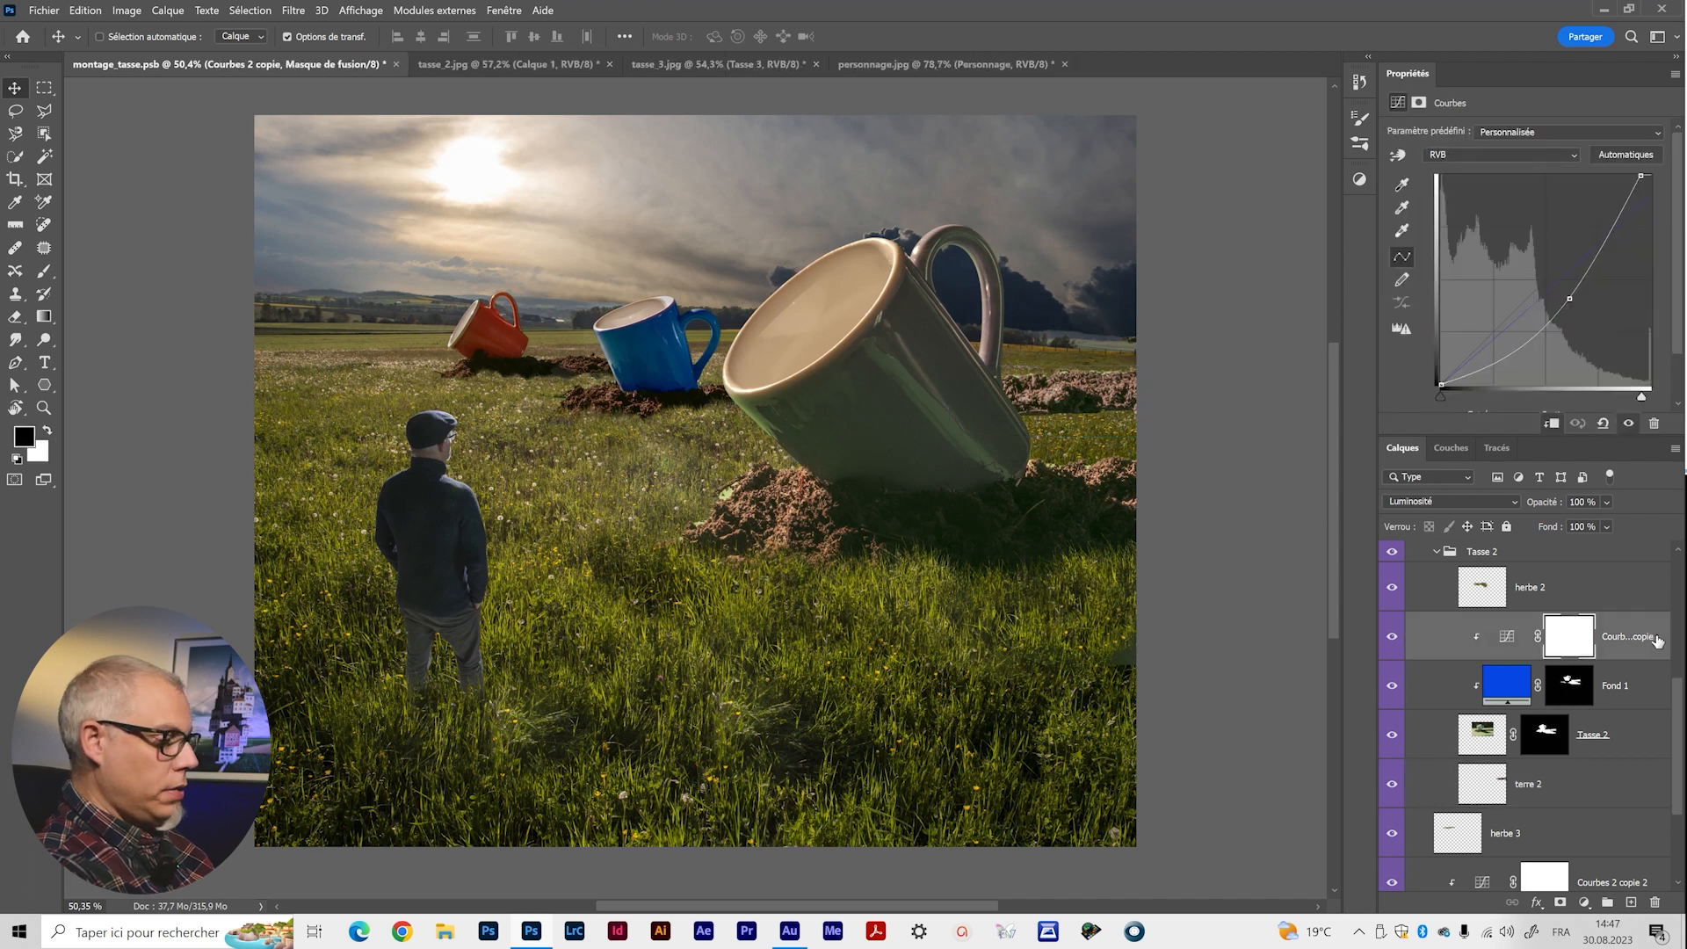
left_click_drag(1659, 644, 1643, 759, "alt")
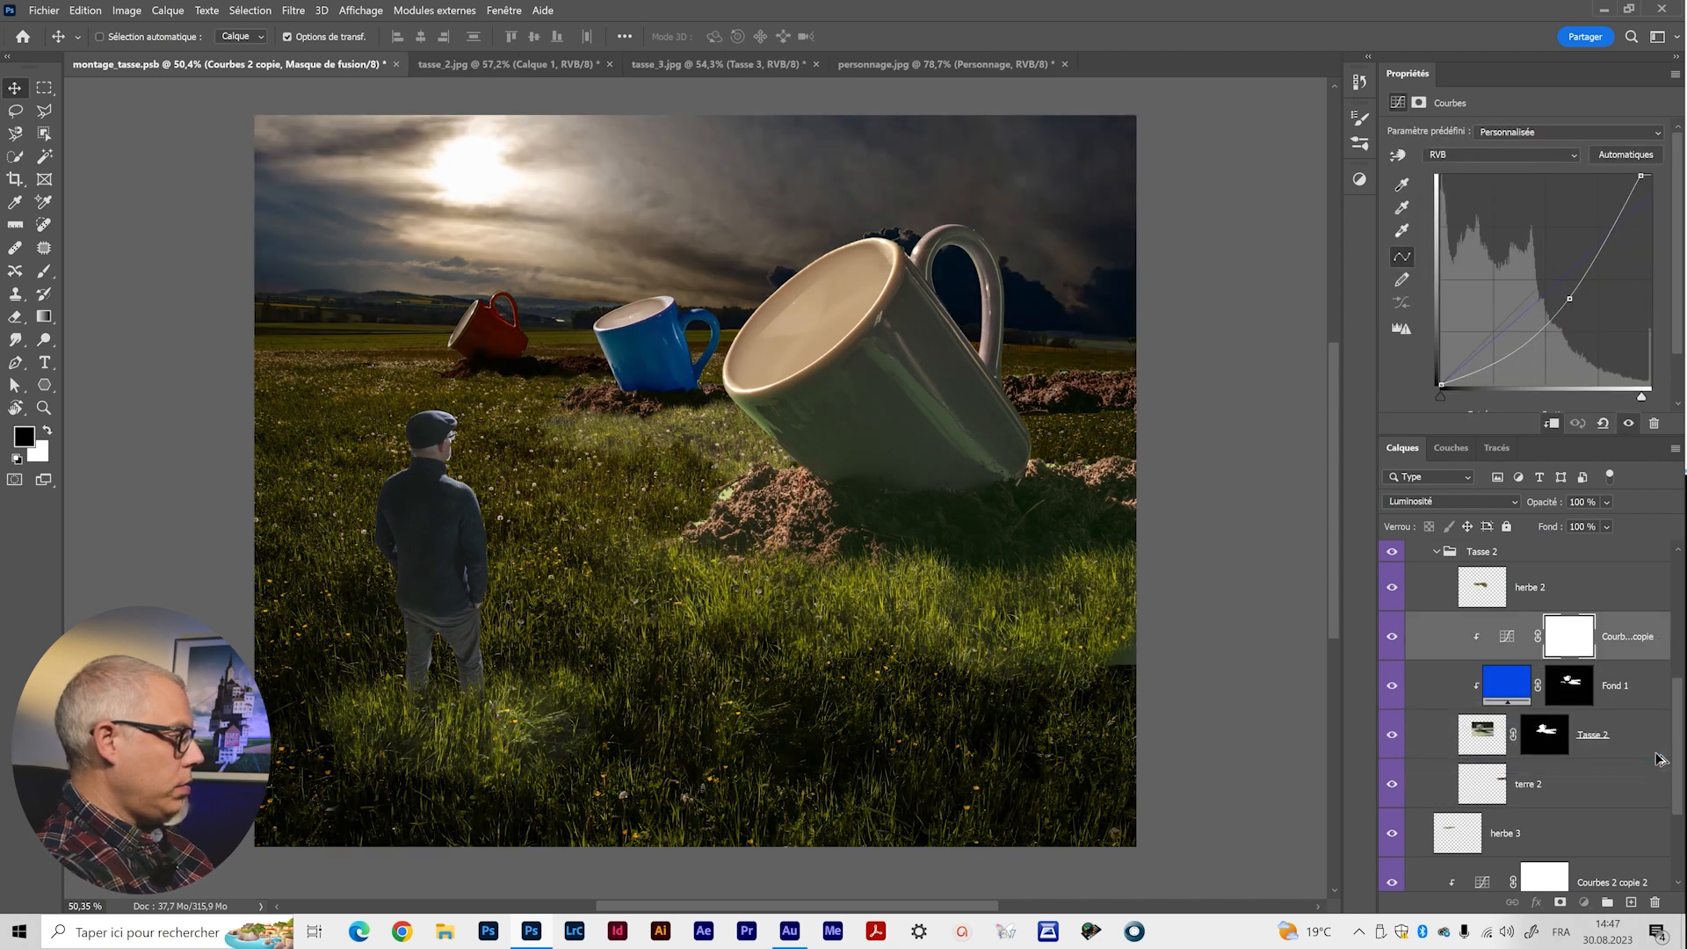
left_click(1624, 807, "alt")
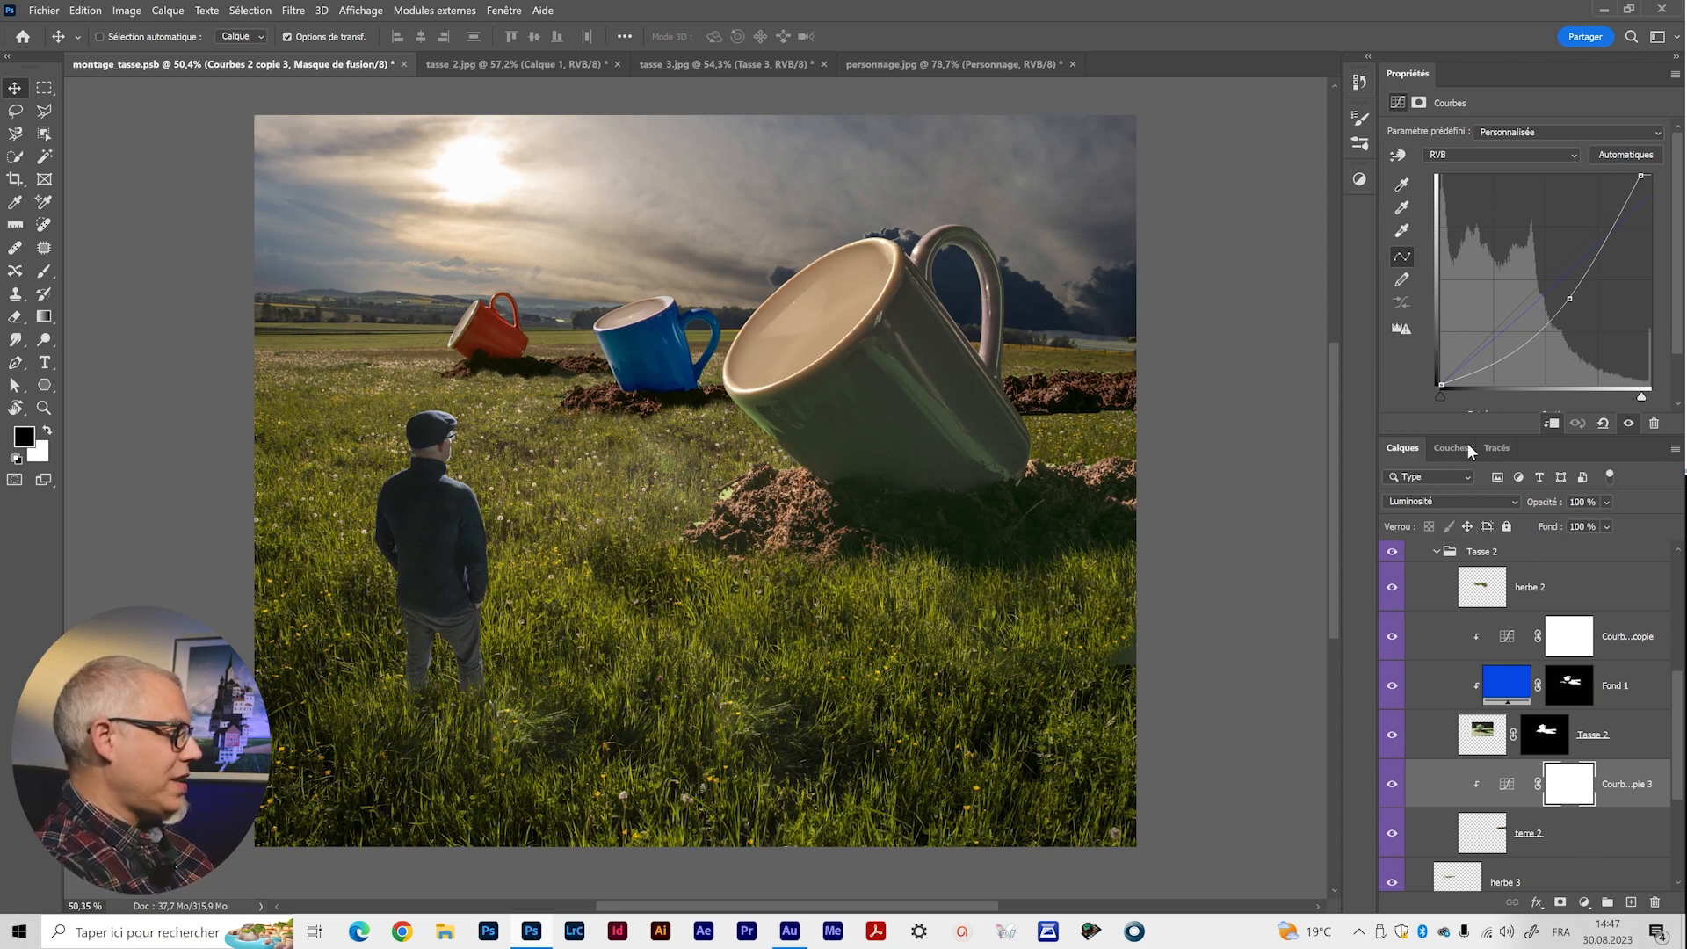
Slightly brighten the terre 2 soil by shifting its curve's midpoint toward the shadows and moving the white point to the far end.
left_click_drag(1567, 305, 1553, 299)
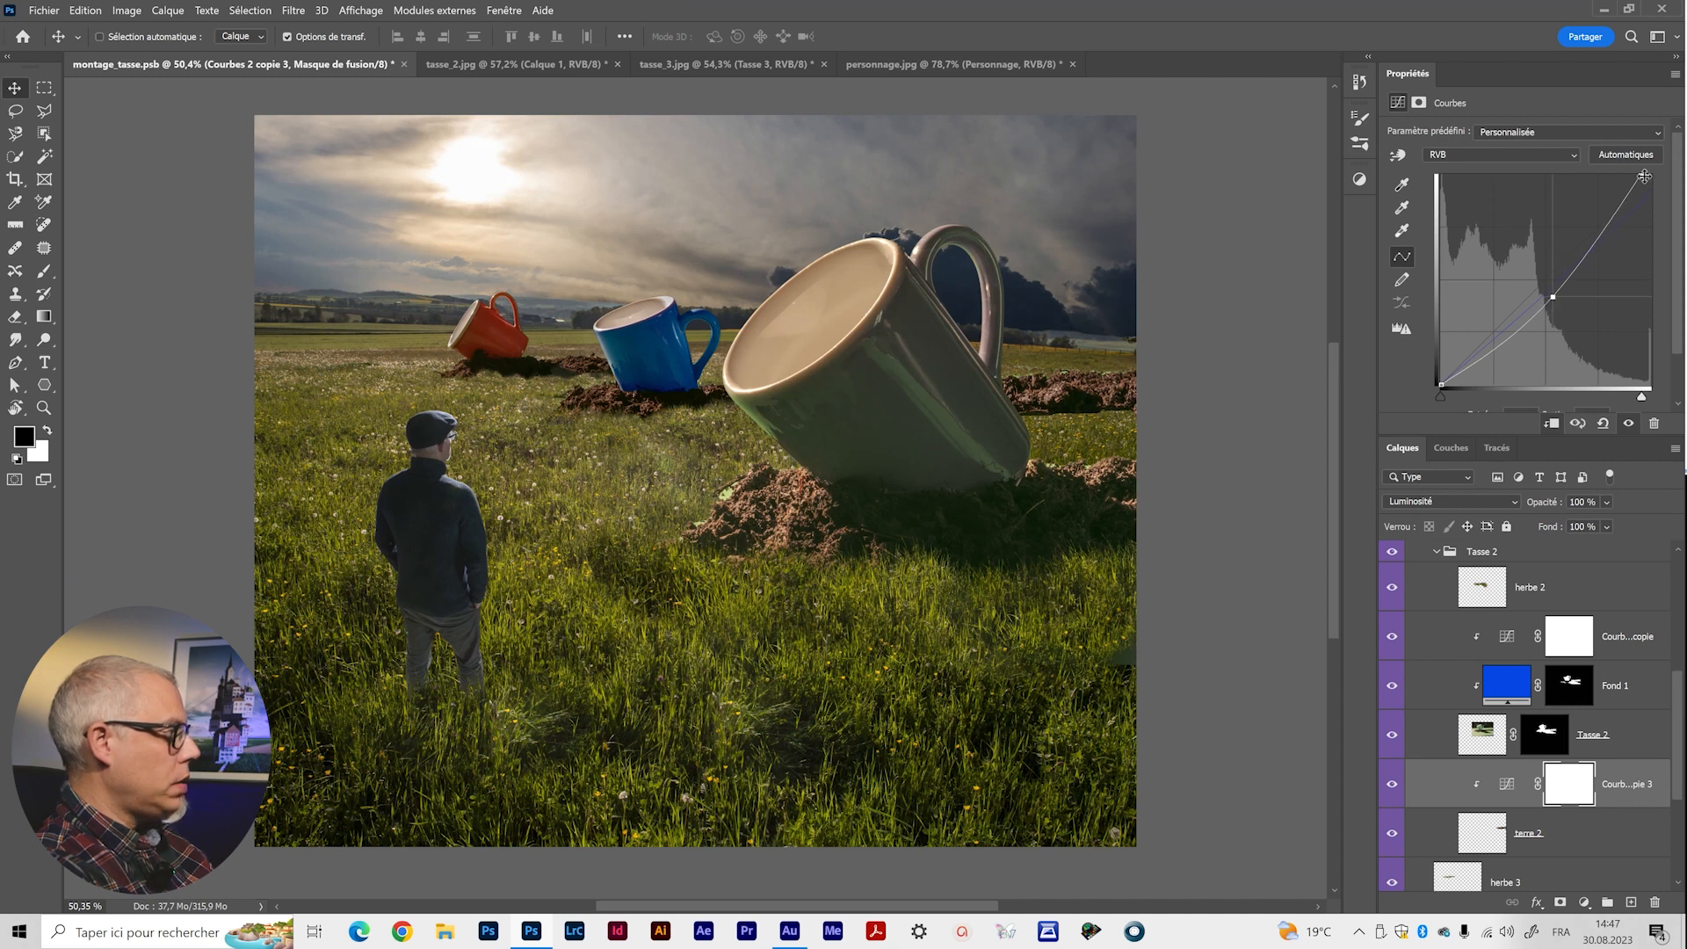
left_click_drag(1641, 175, 1650, 176)
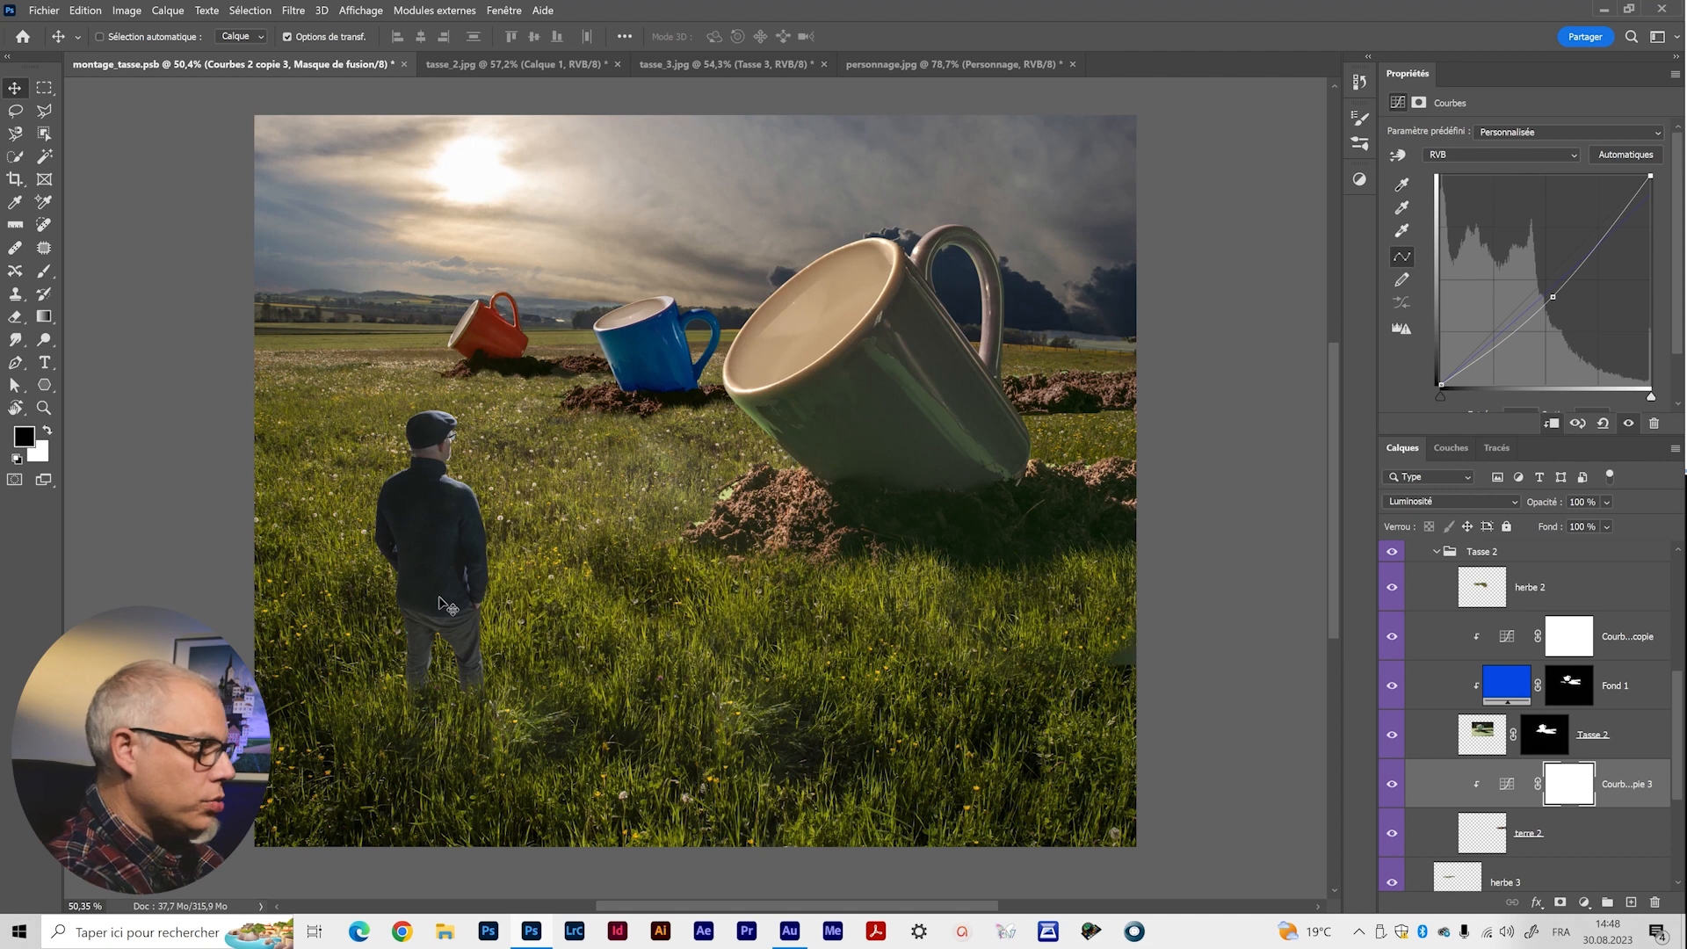
Inspect the whole montage and close-ups of the man, the three cups and the soil patches for consistent tones and edges.
key("z")
left_click_drag(439, 474, 580, 476)
left_click_drag(690, 563, 708, 315)
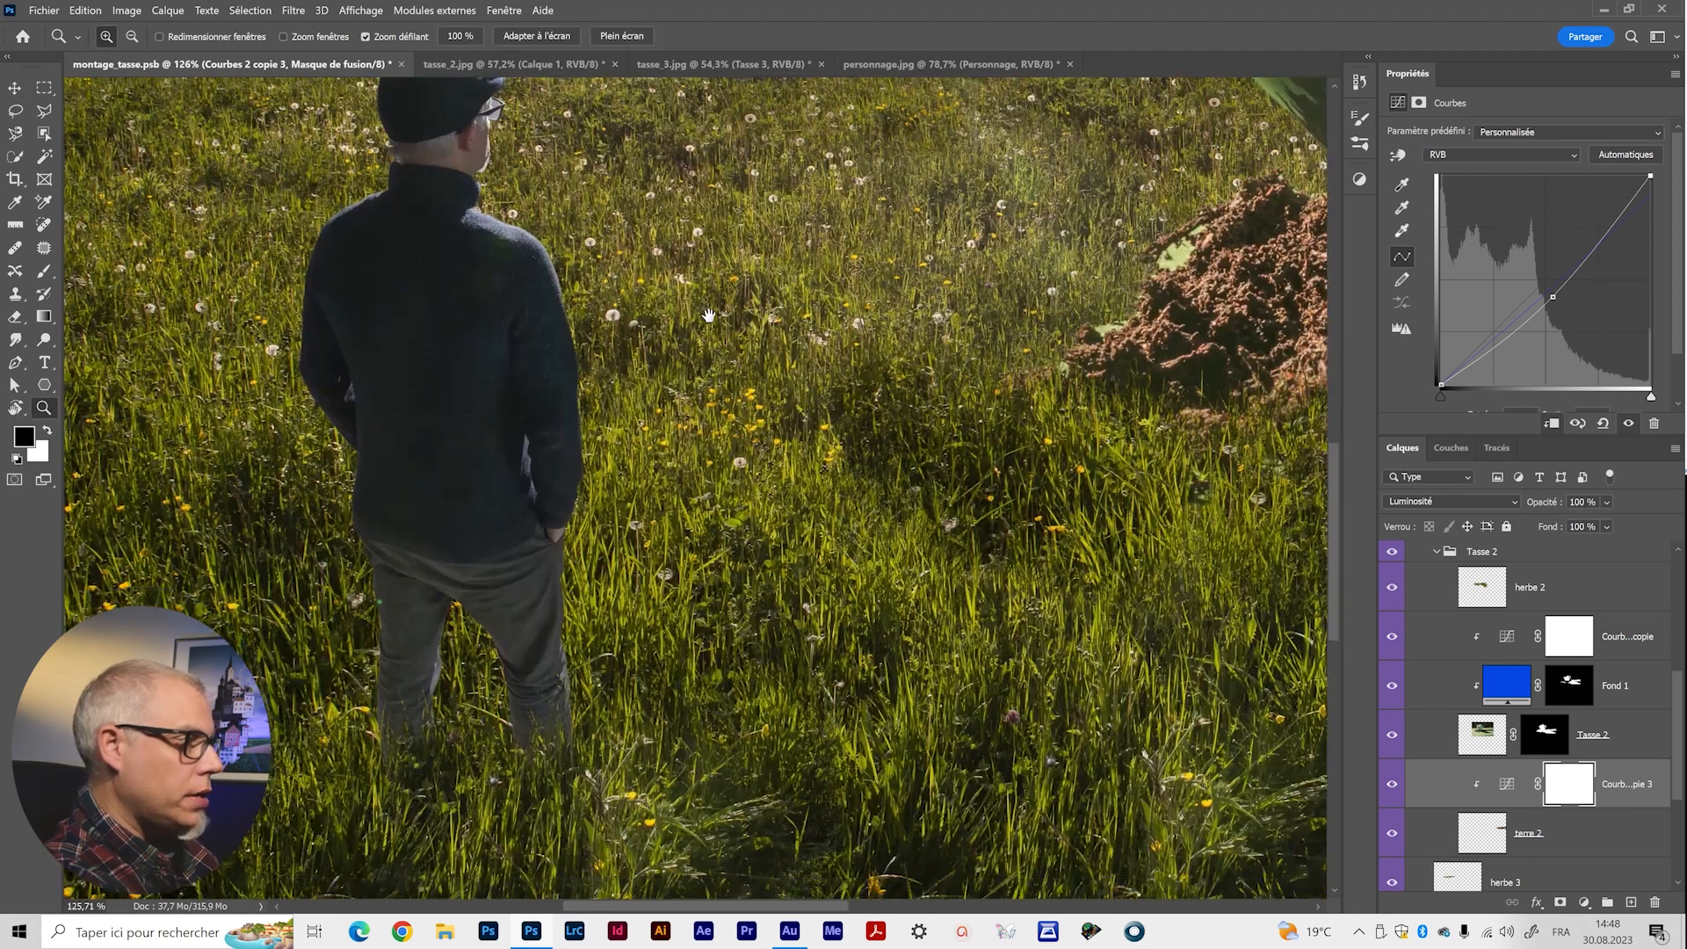
key("ctrl+0")
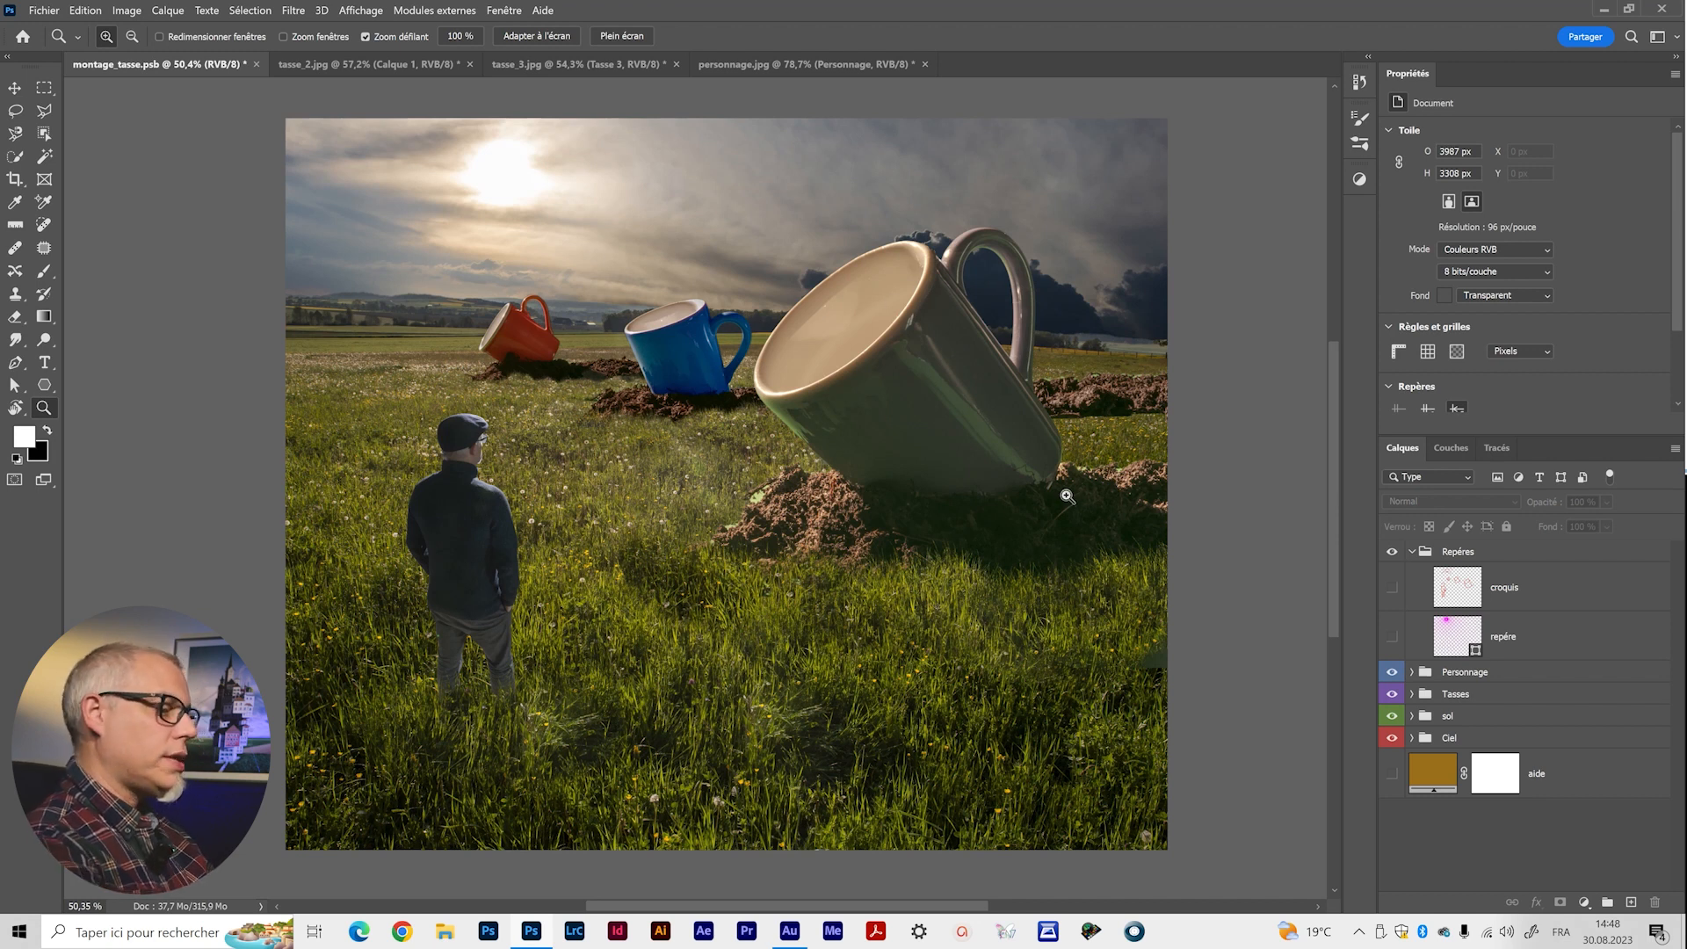
mouse_move(891, 493)
left_mouse_down()
mouse_move(917, 501)
mouse_move(896, 502)
left_mouse_up()
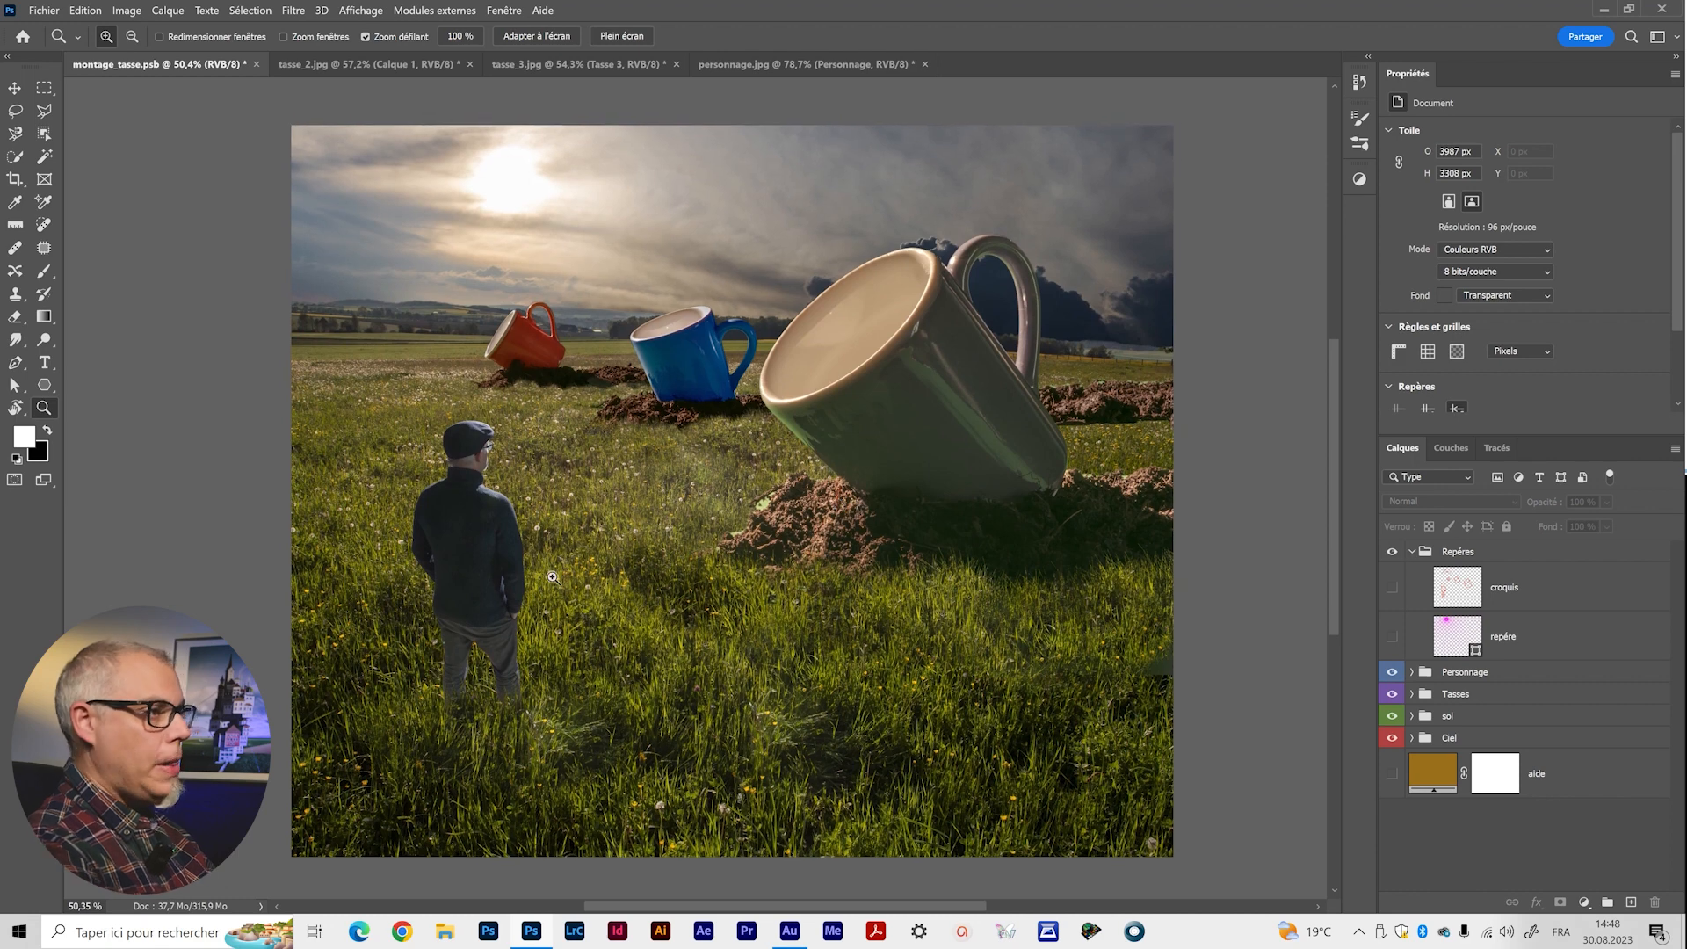
mouse_move(481, 530)
left_mouse_down()
mouse_move(527, 526)
mouse_move(490, 536)
left_mouse_up()
left_click_drag(819, 483, 802, 483)
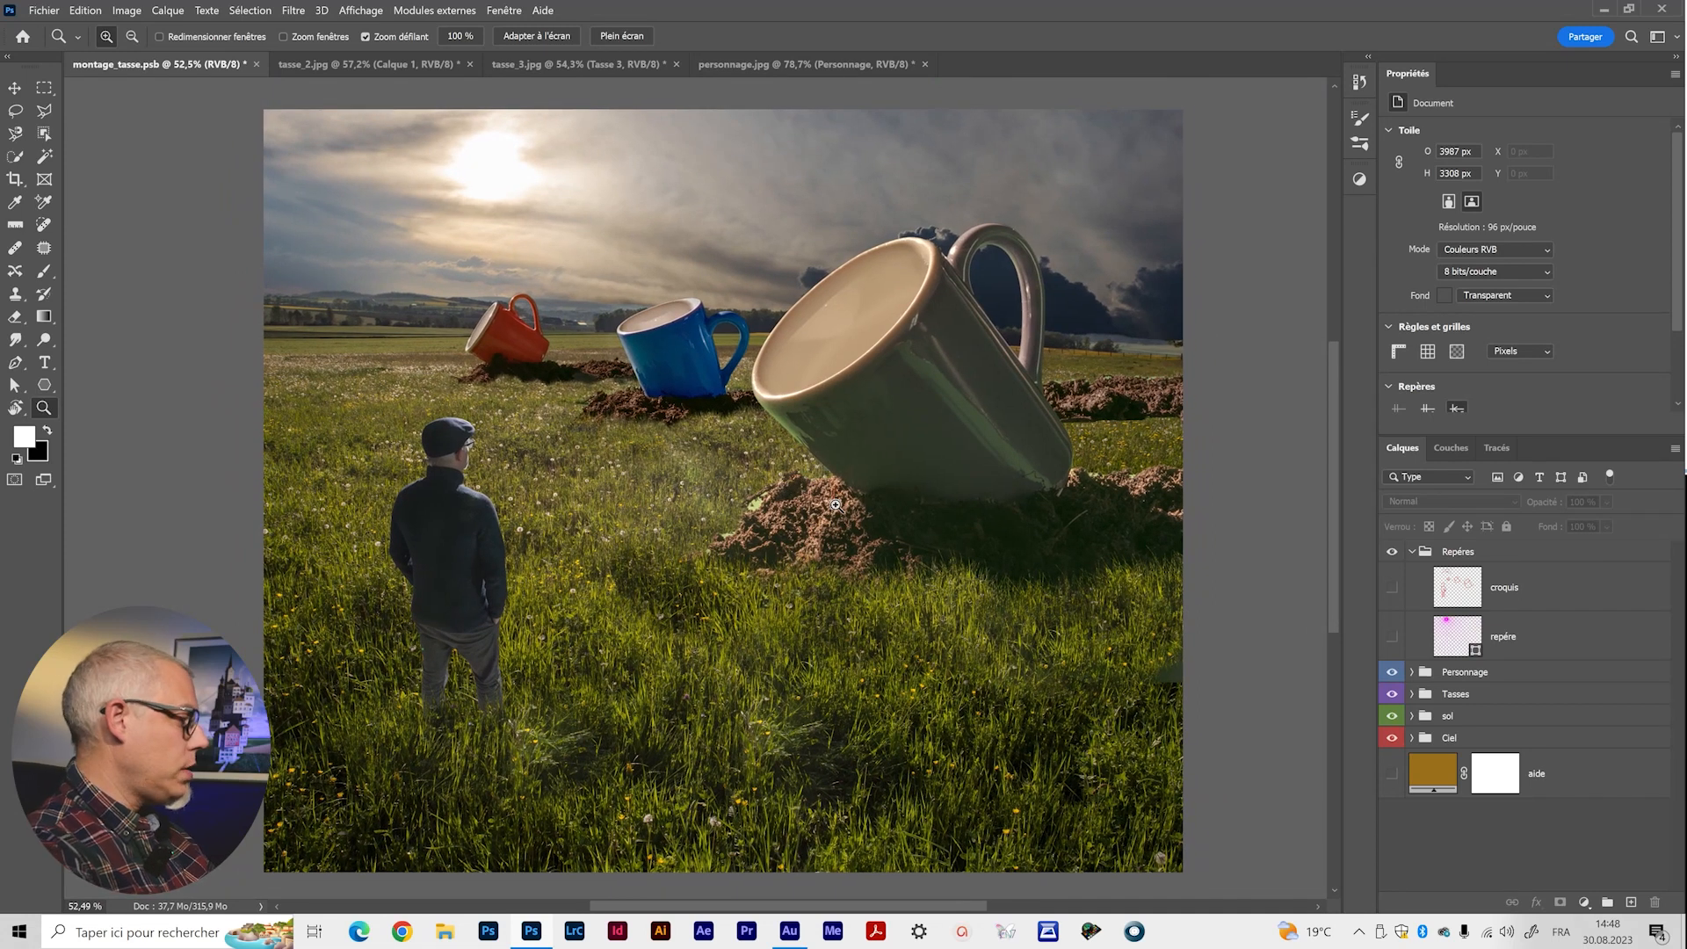
left_click_drag(589, 309, 340, 385)
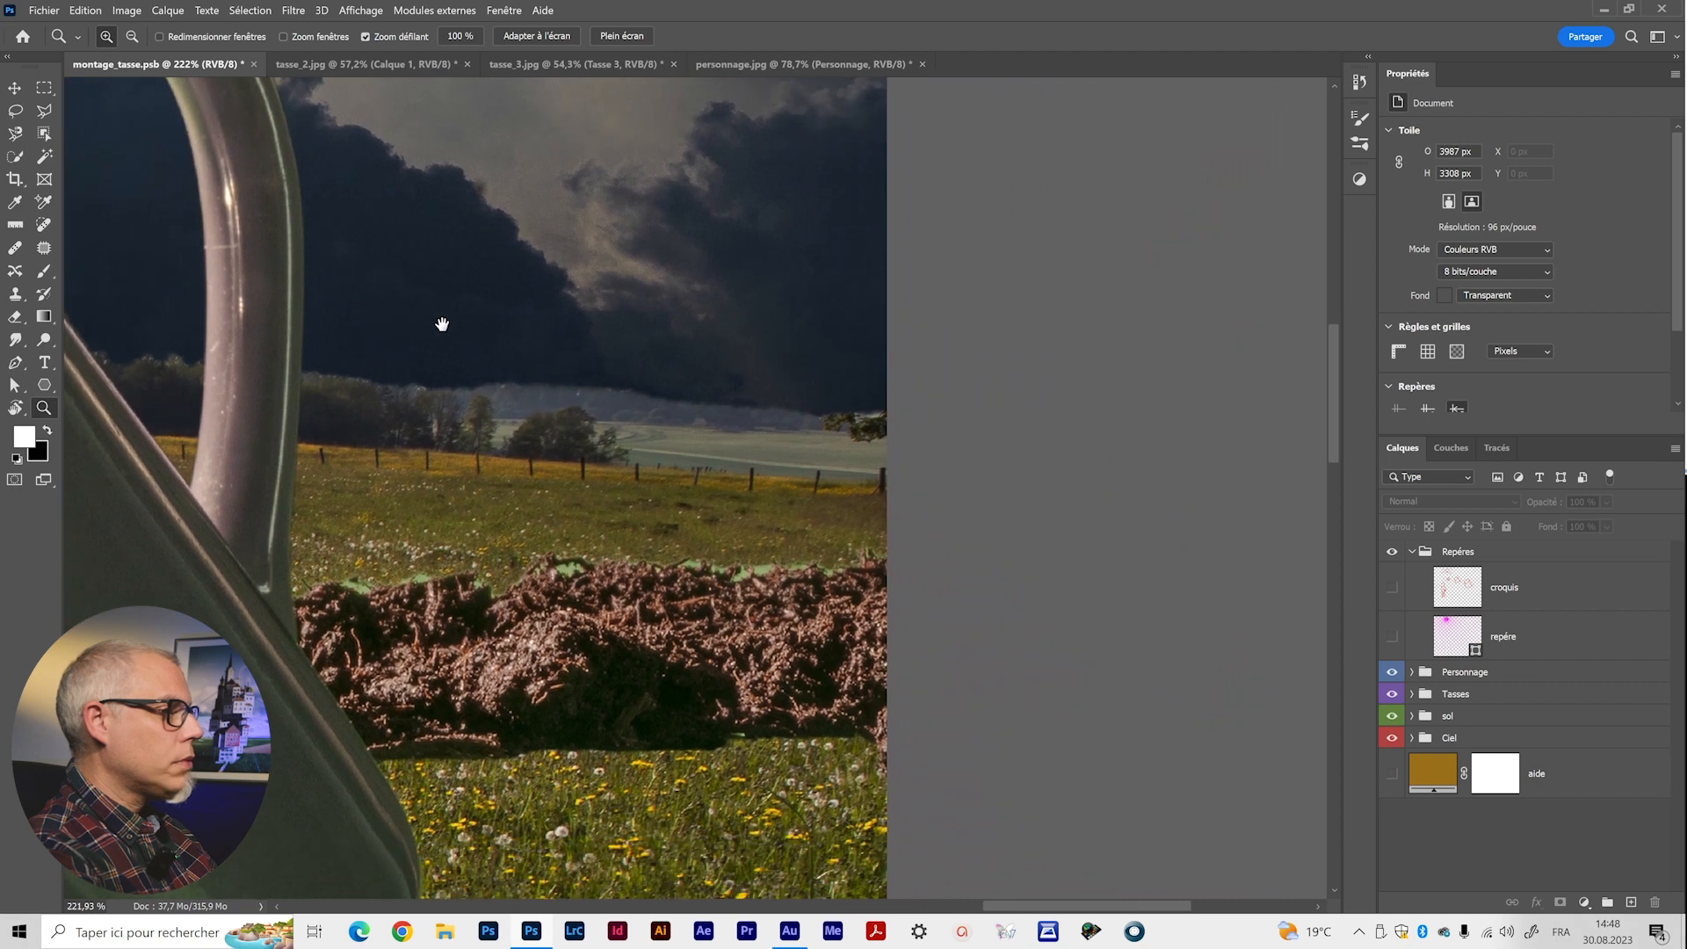
left_click_drag(440, 324, 606, 342)
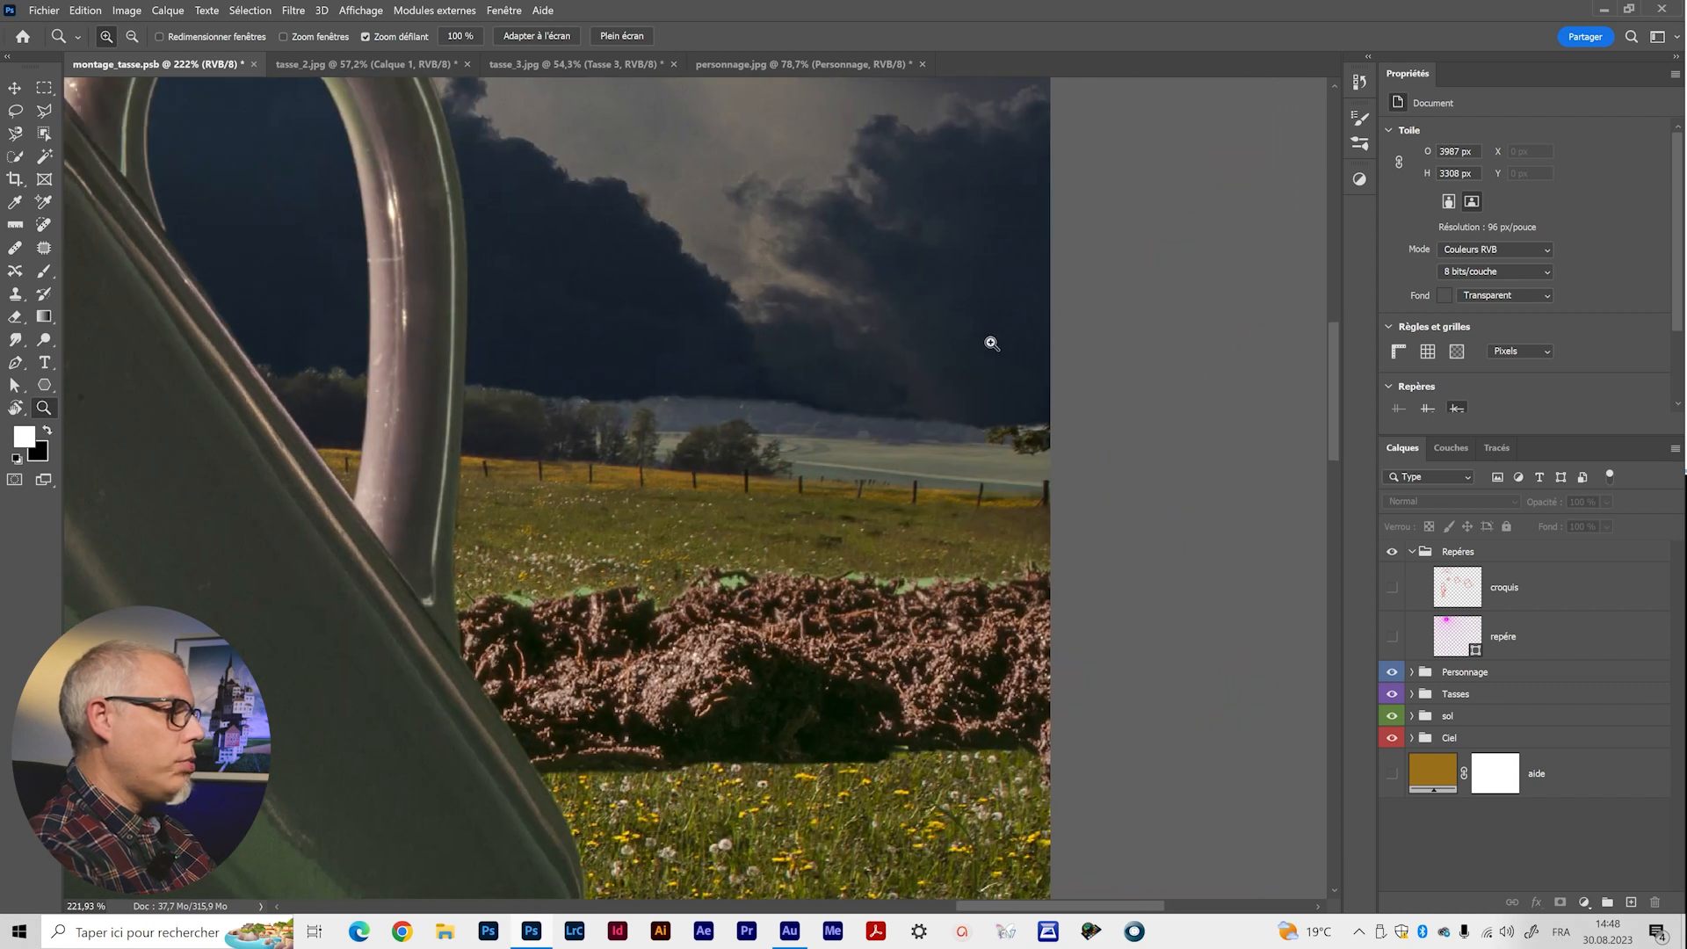
left_click_drag(201, 442, 1005, 463)
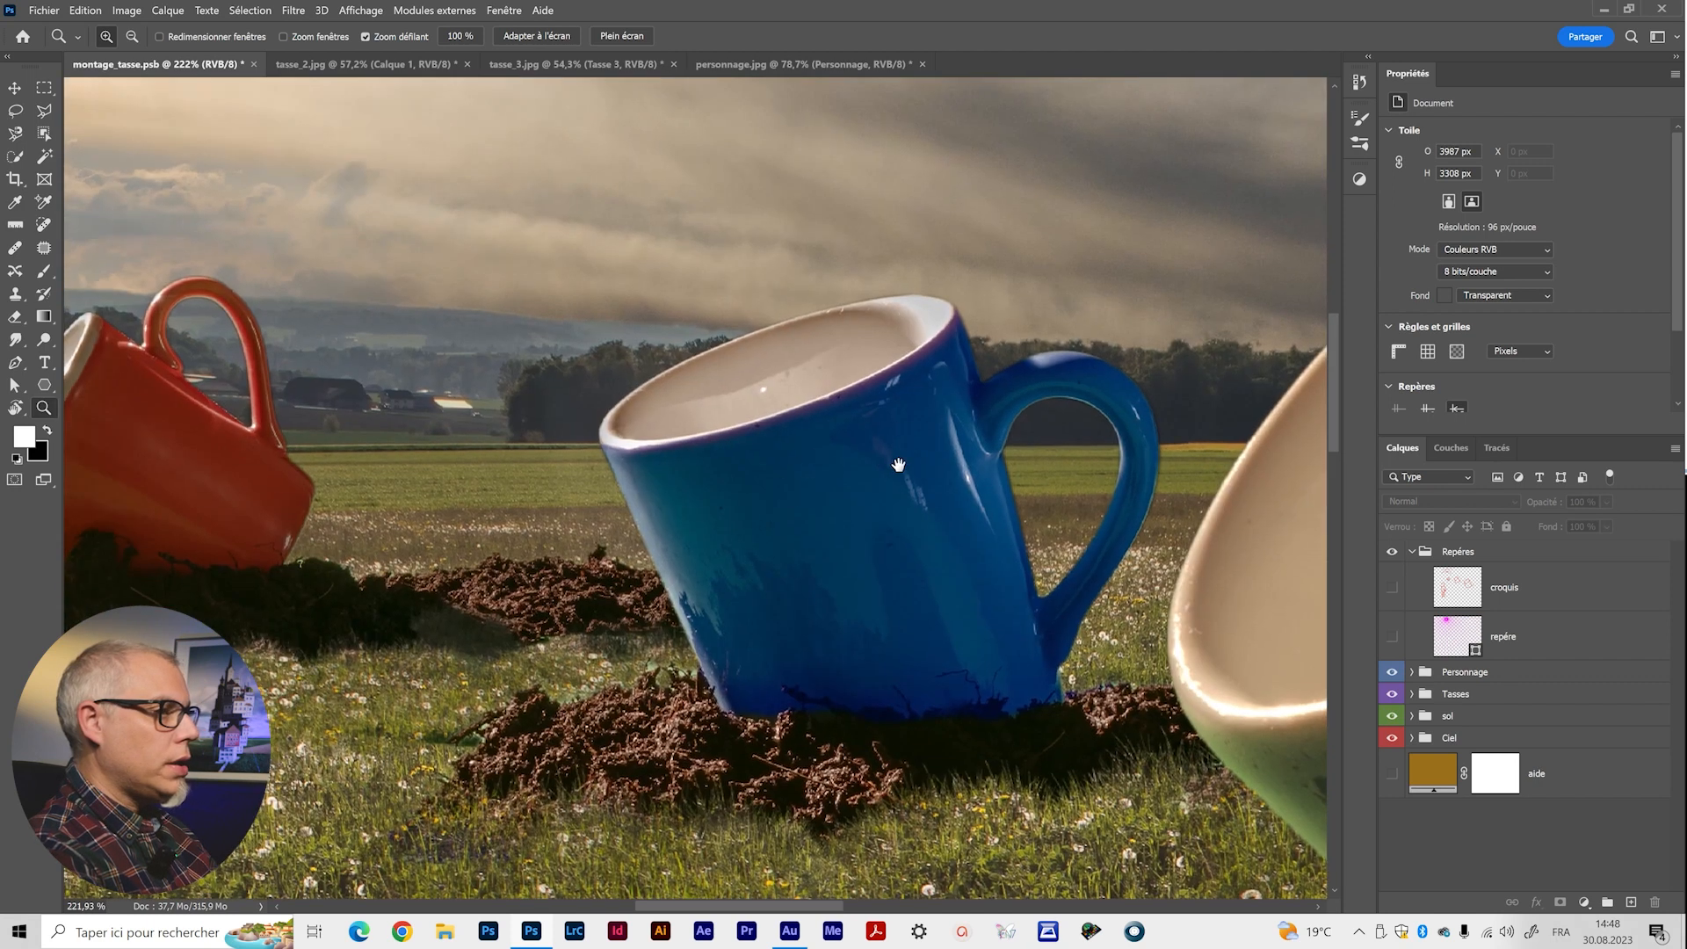
left_click_drag(700, 482, 875, 470)
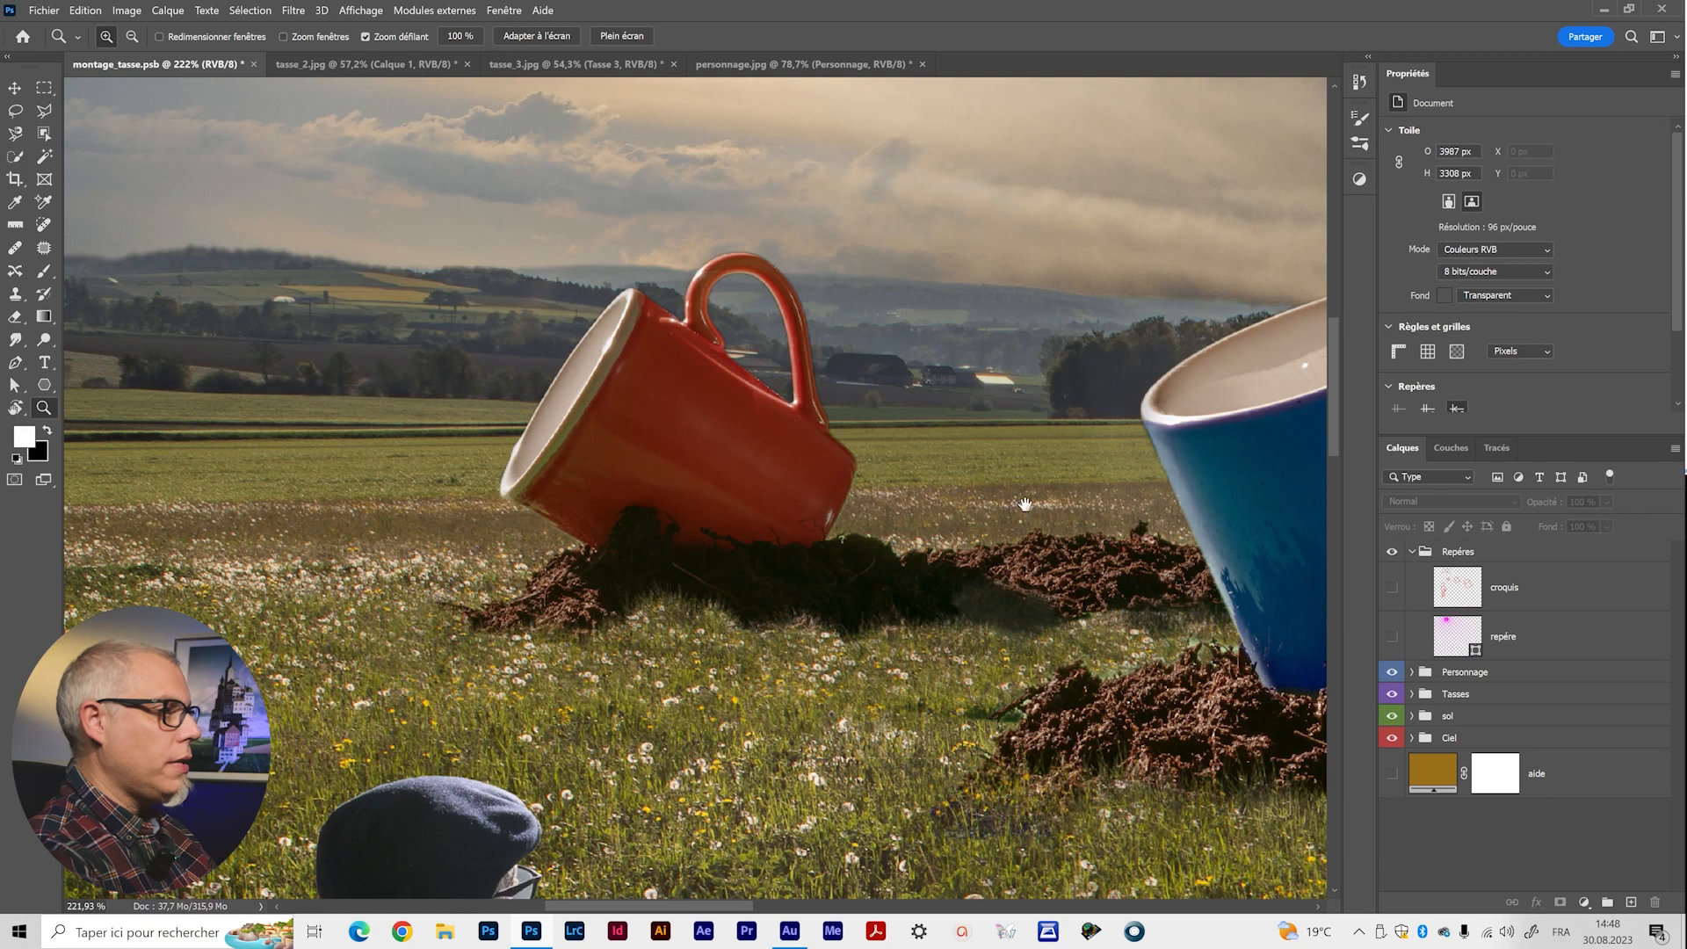
left_click_drag(1016, 507, 696, 361)
left_click_drag(1082, 463, 950, 569)
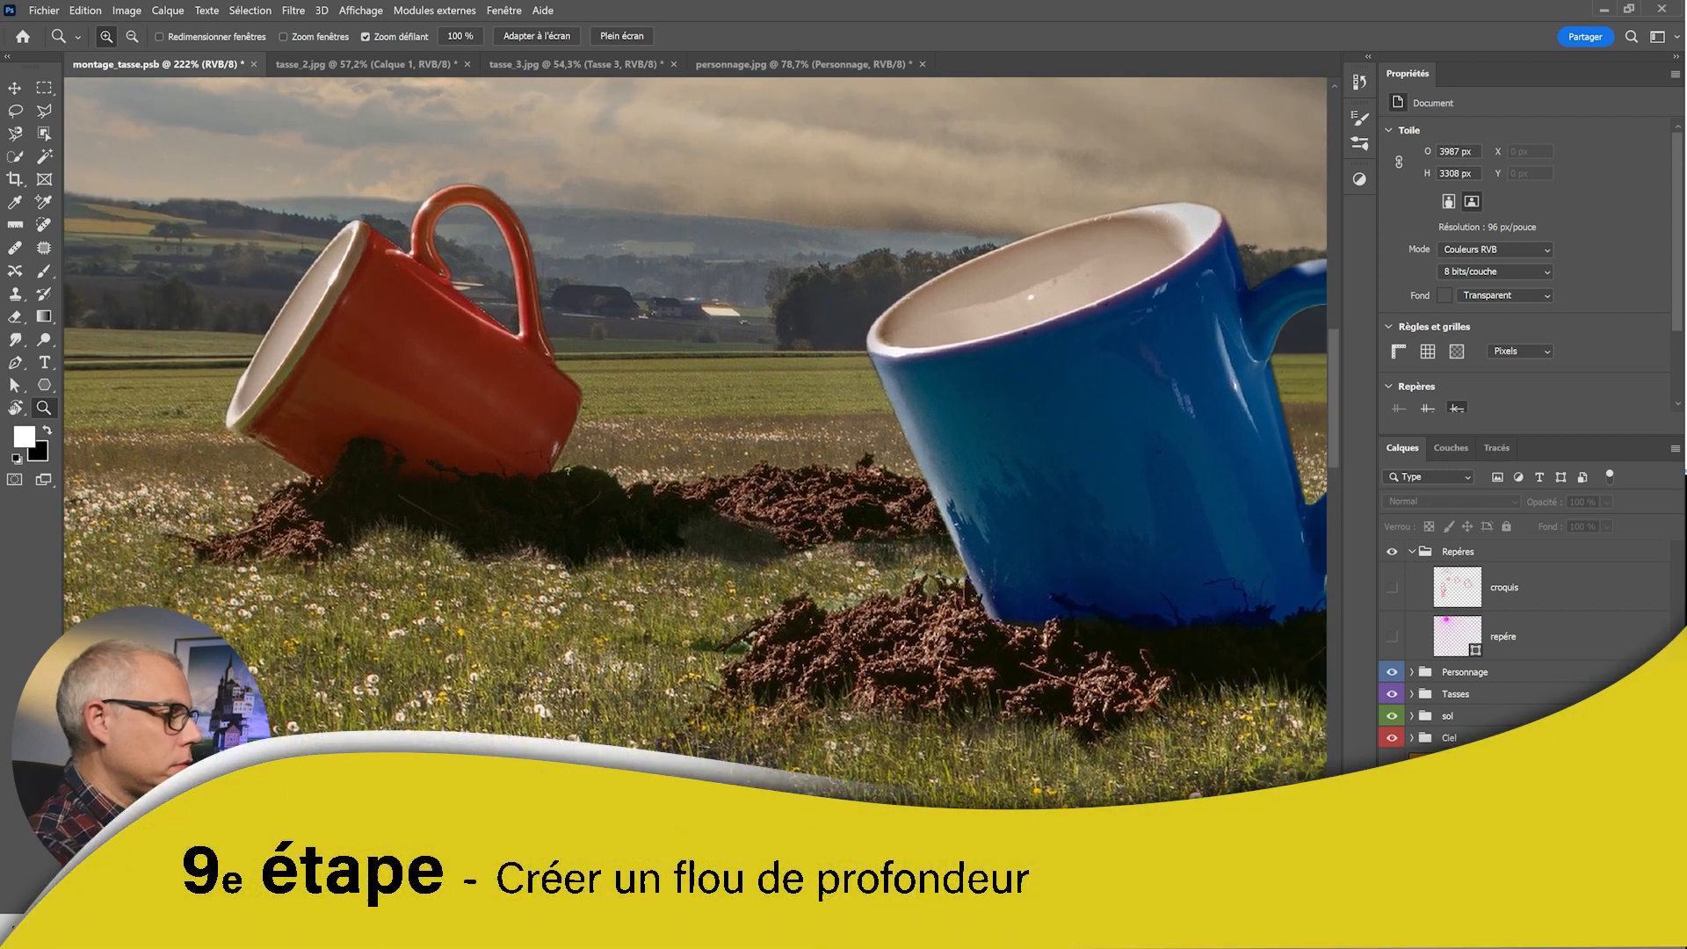
Convert the blue cup's Tasse 2 layer inside the Tasse 2 group into a smart object.
left_click(1412, 695)
scroll(1458, 729, "down", 3)
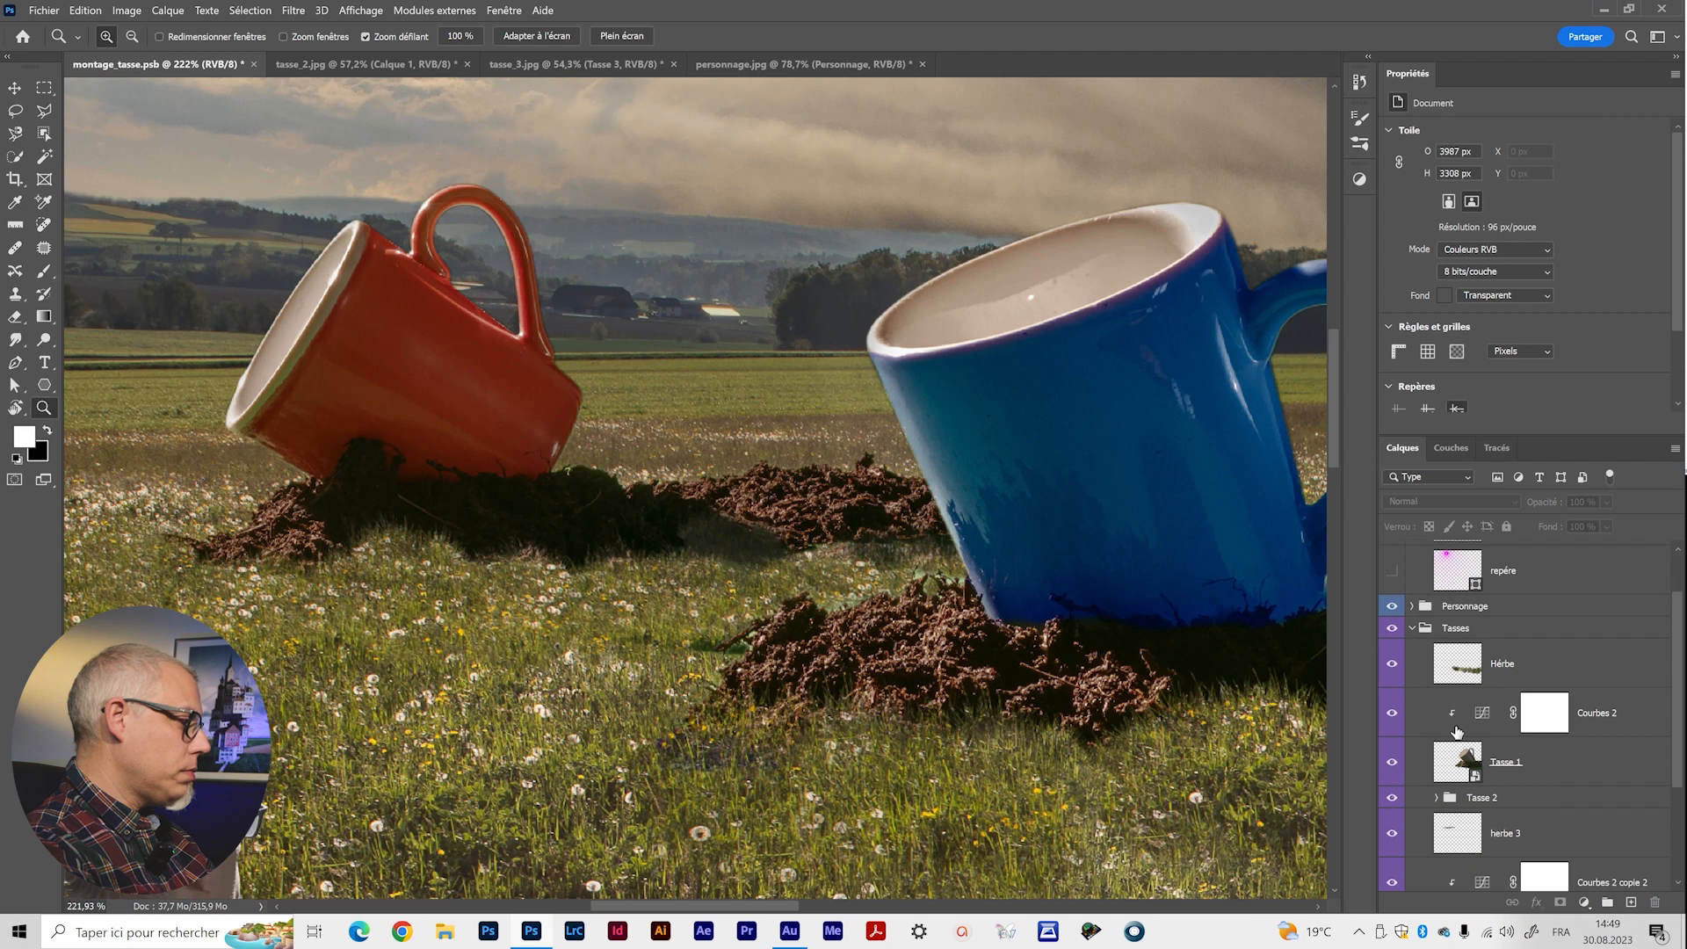
scroll(1458, 730, "down", 1)
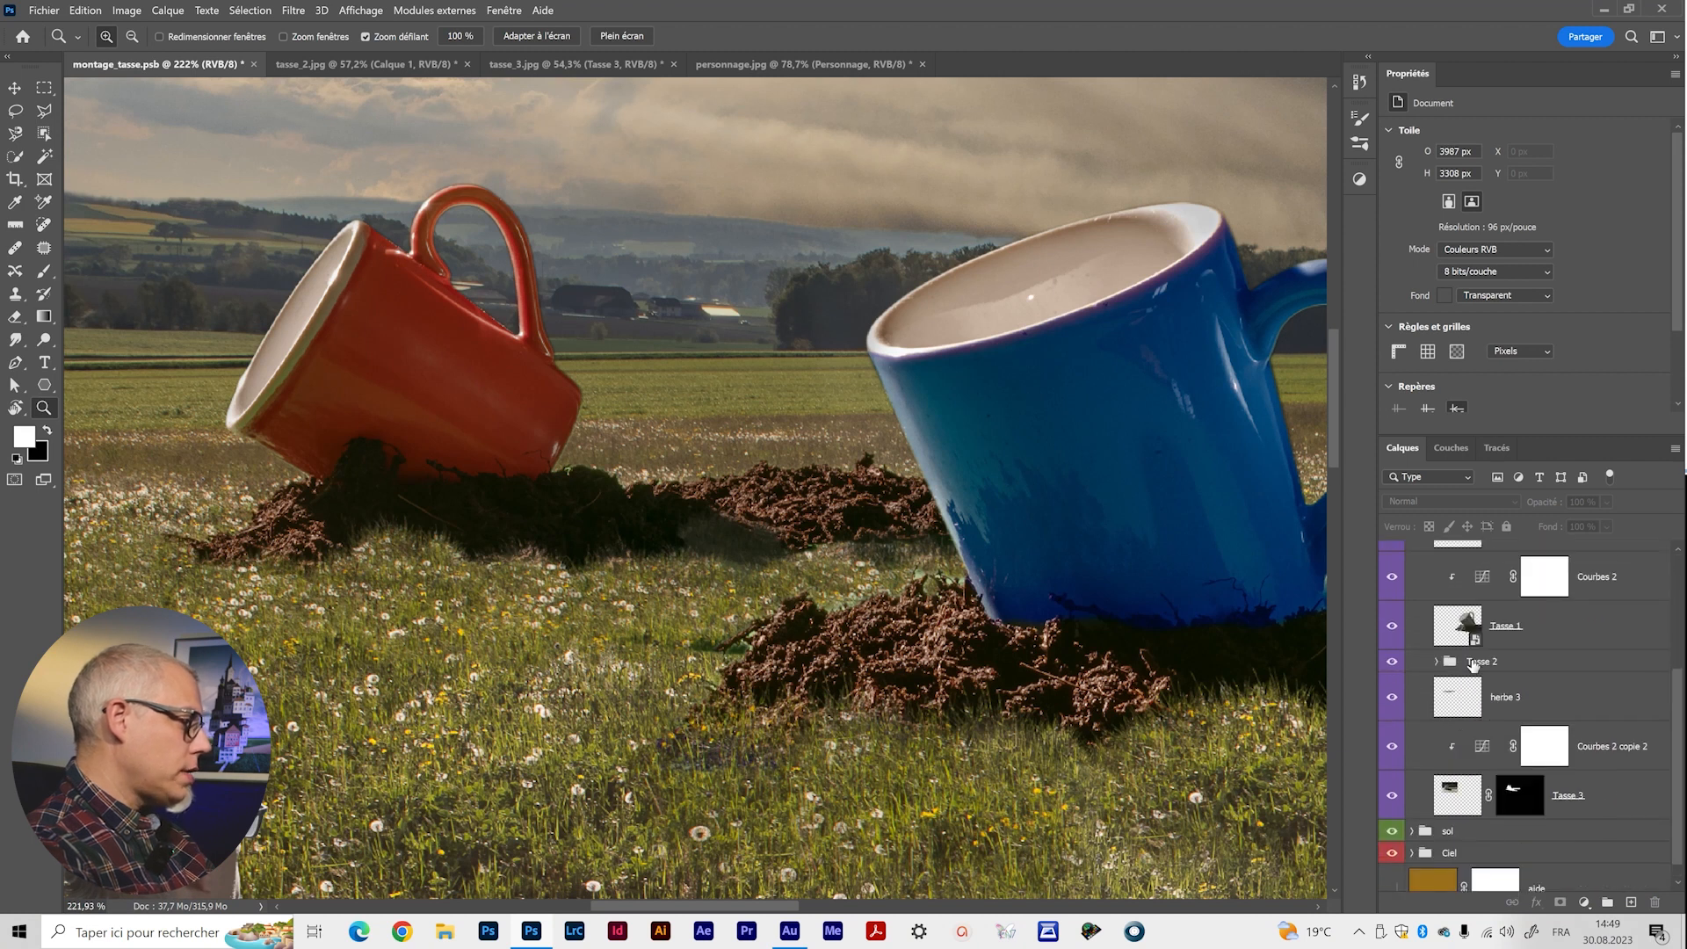
left_click(1473, 663)
left_click(1436, 662)
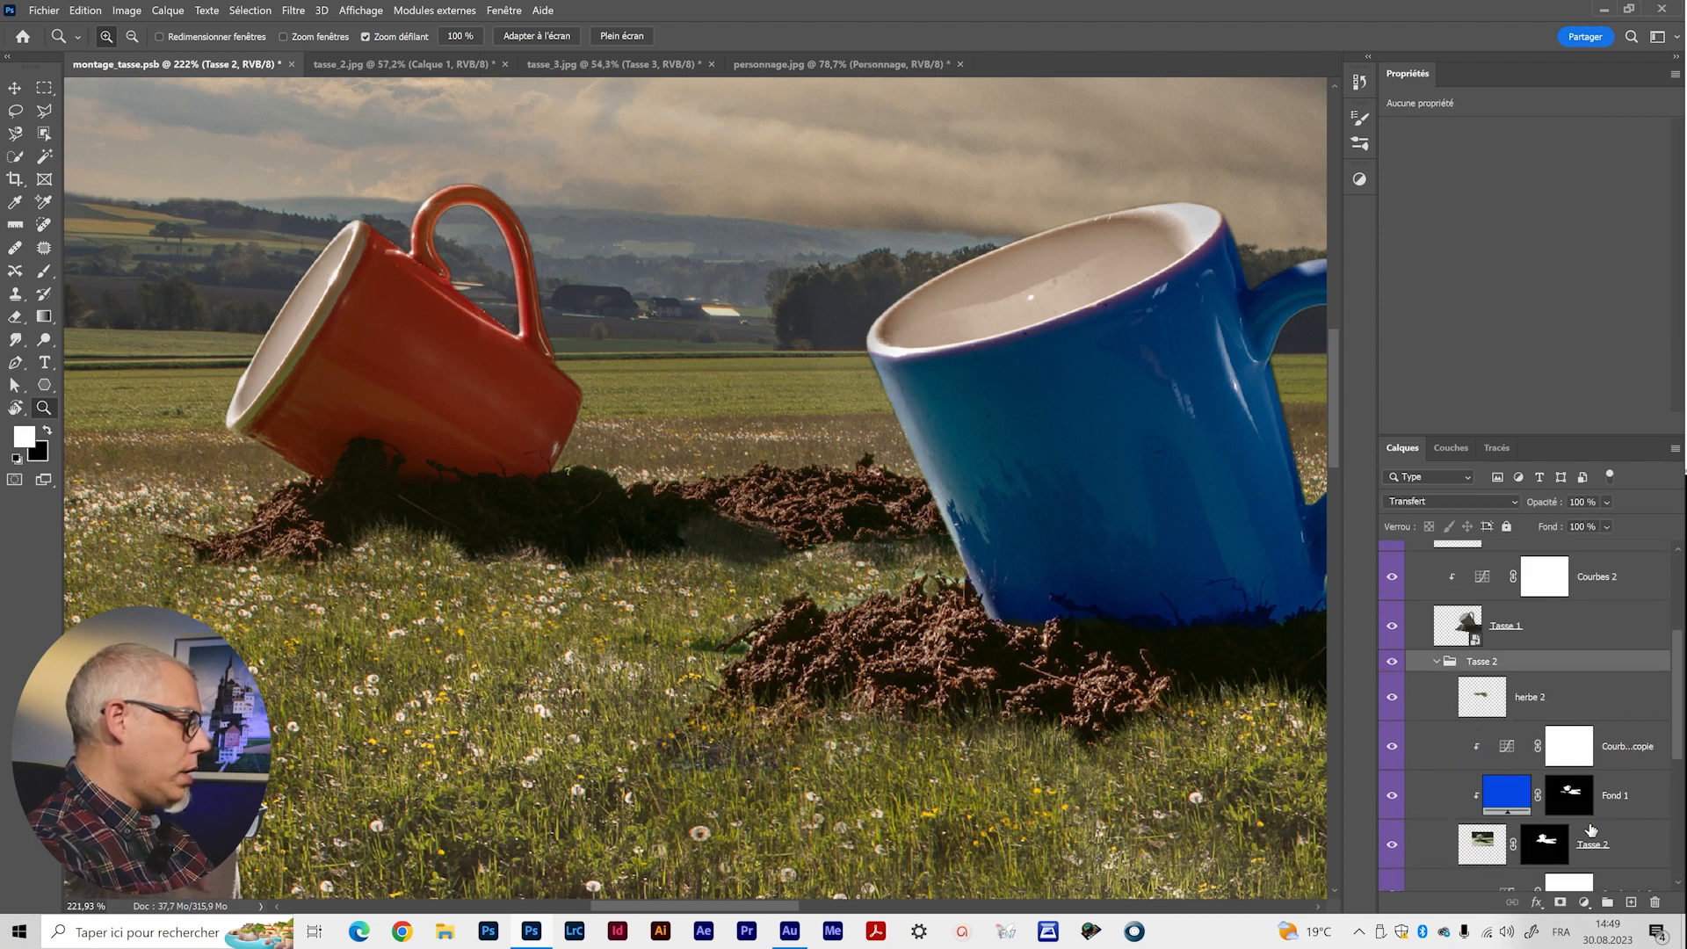
scroll(1591, 829, "down", 2)
right_click(1632, 771)
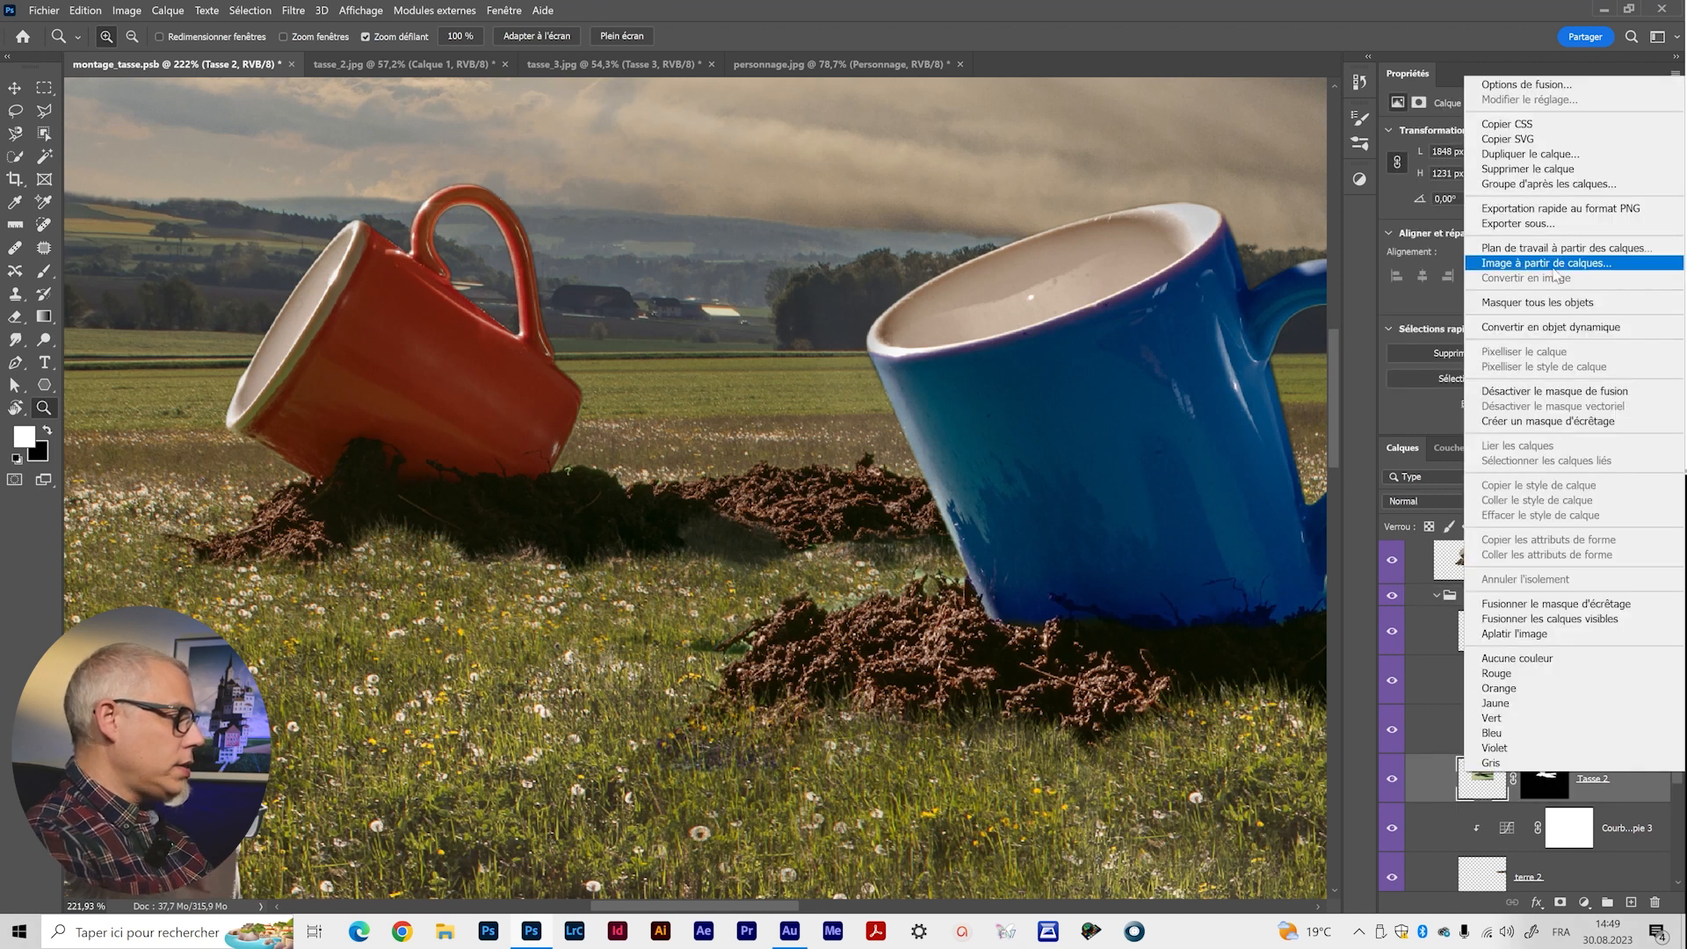
left_click(1538, 328)
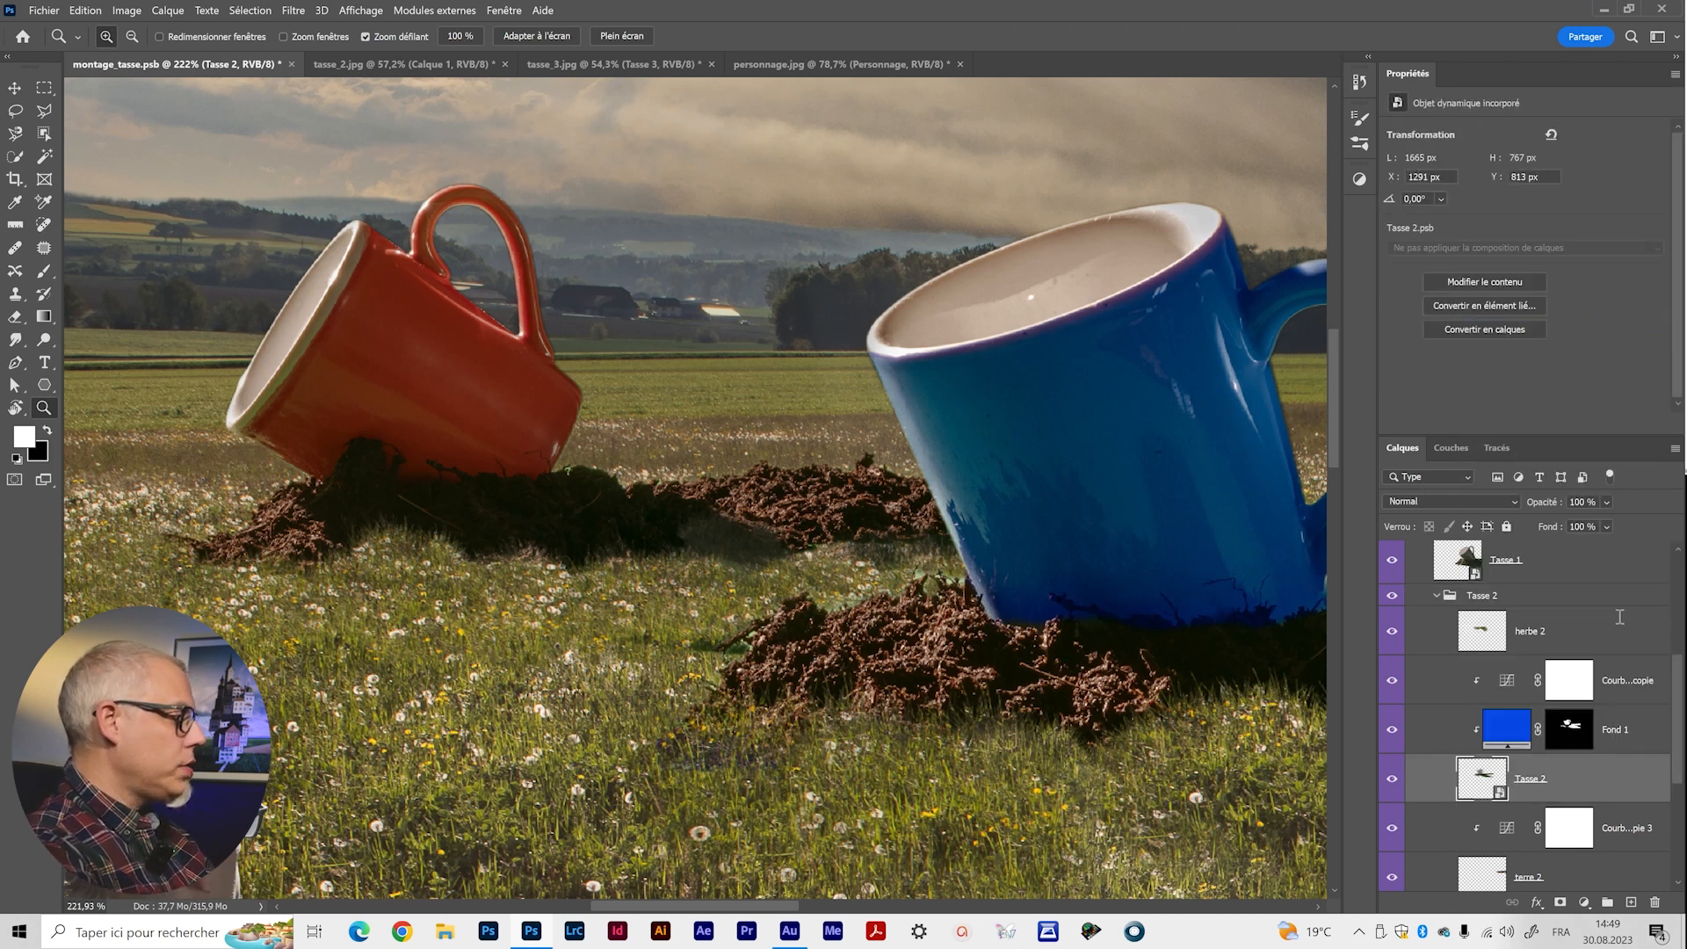
Apply a Flou gaussian smart filter with a 0,3 pixel radius to the blue cup's Tasse 2 layer.
left_click_drag(1129, 657, 712, 652)
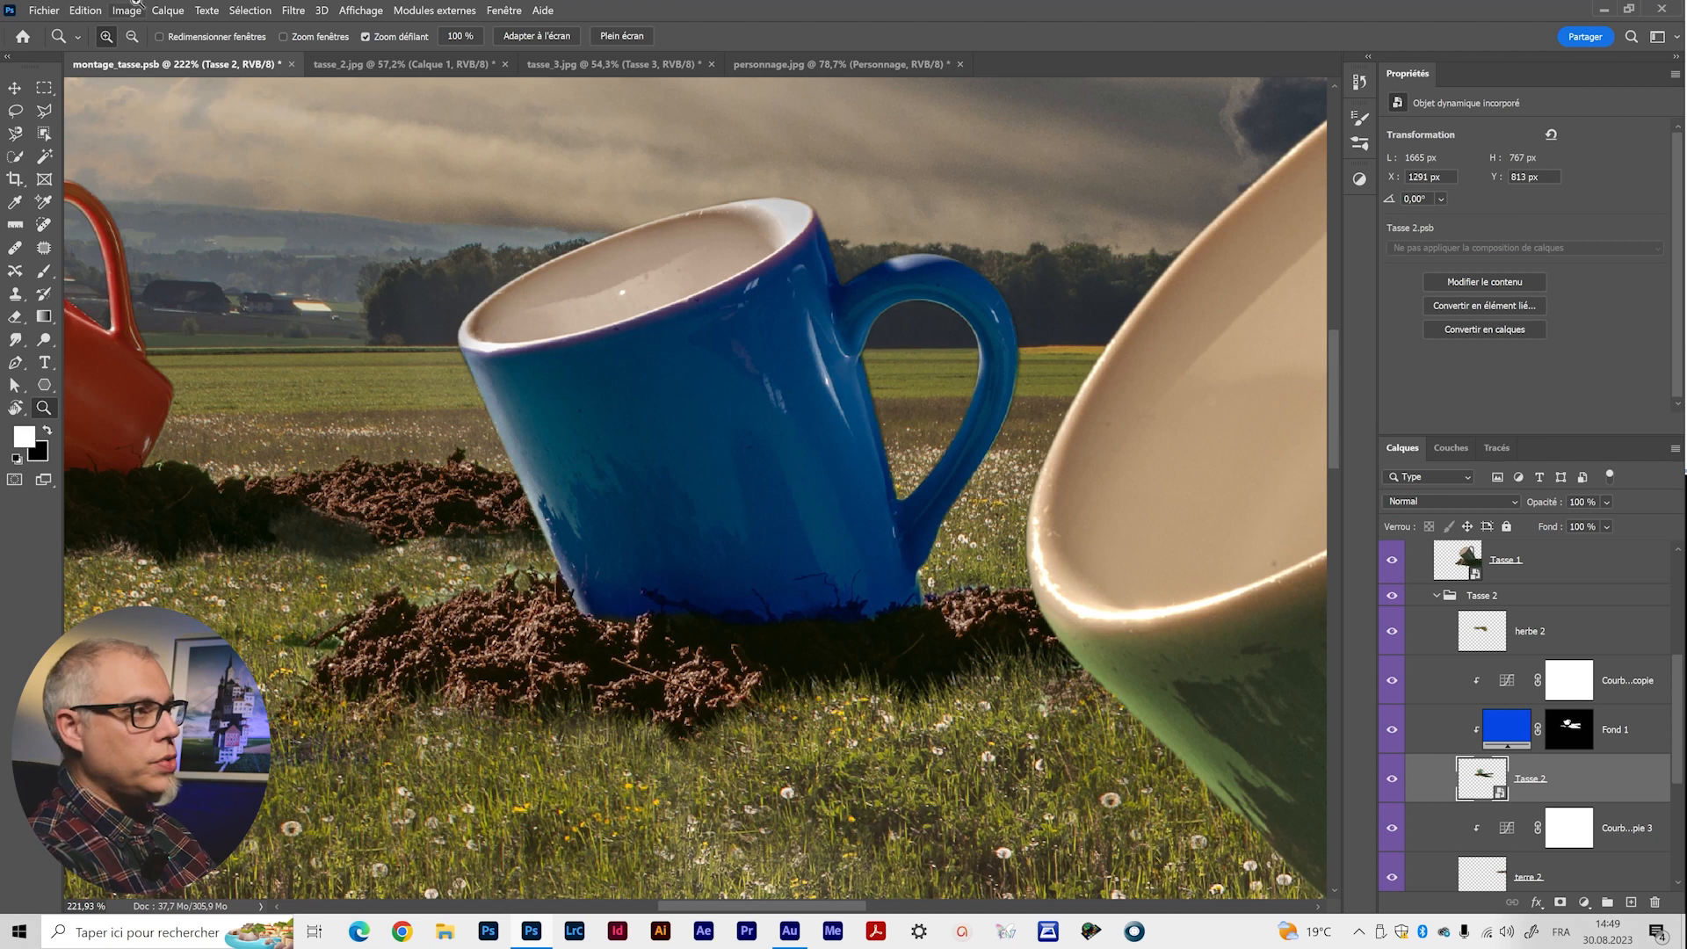
left_click(296, 10)
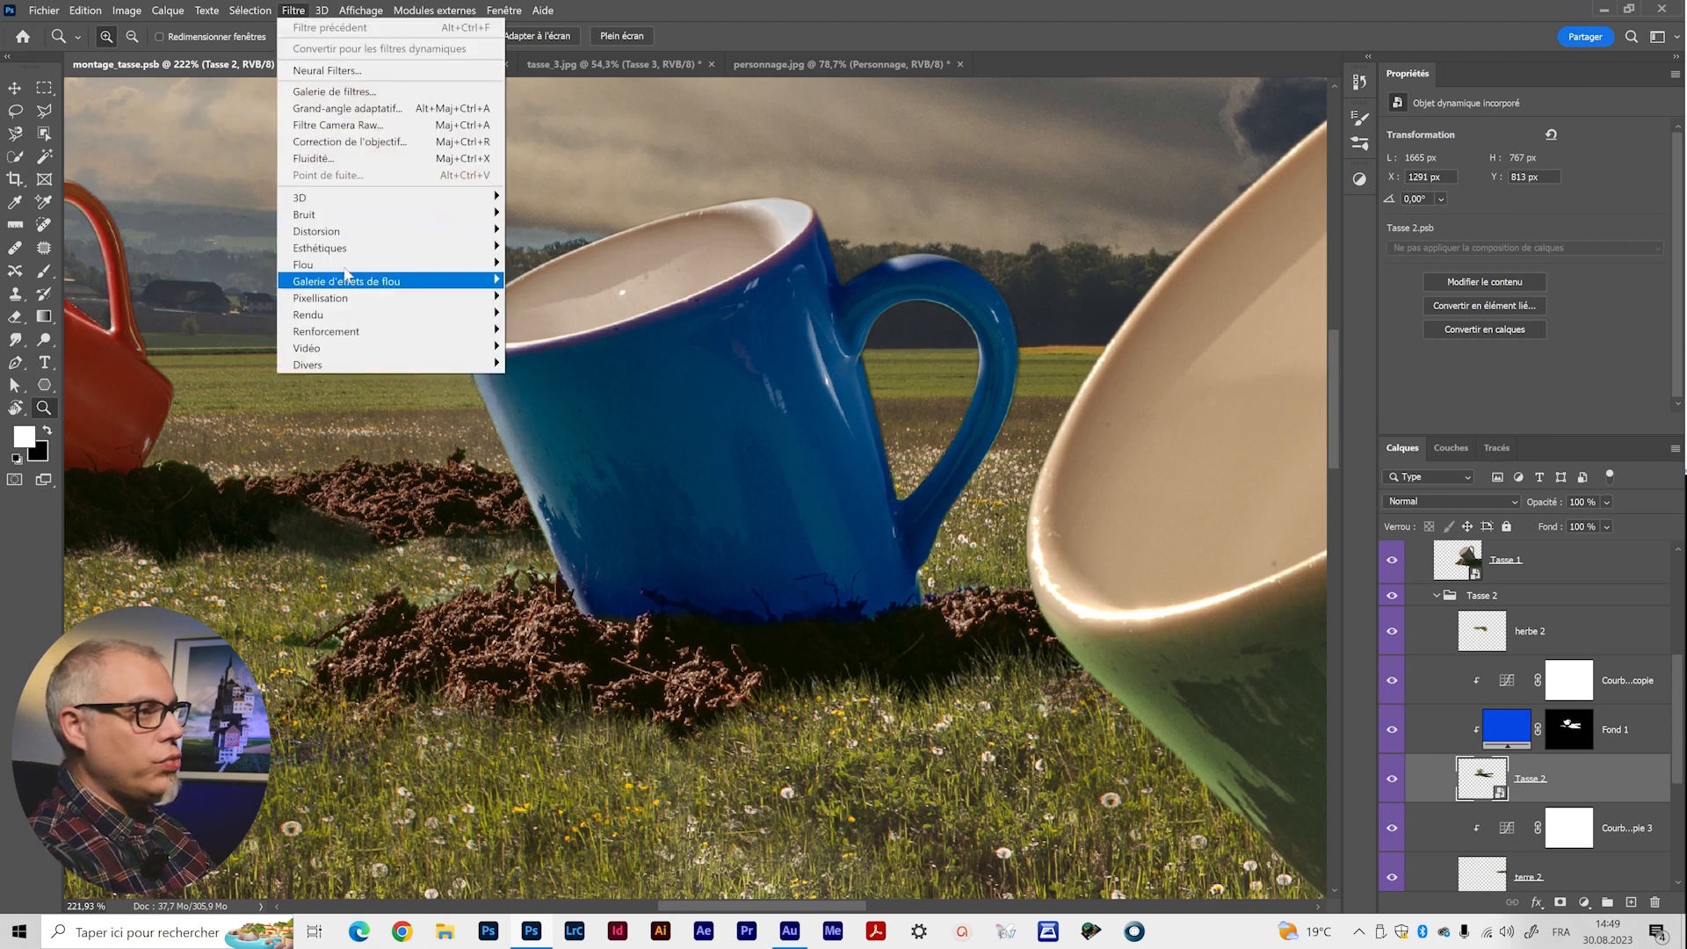
mouse_move(346, 271)
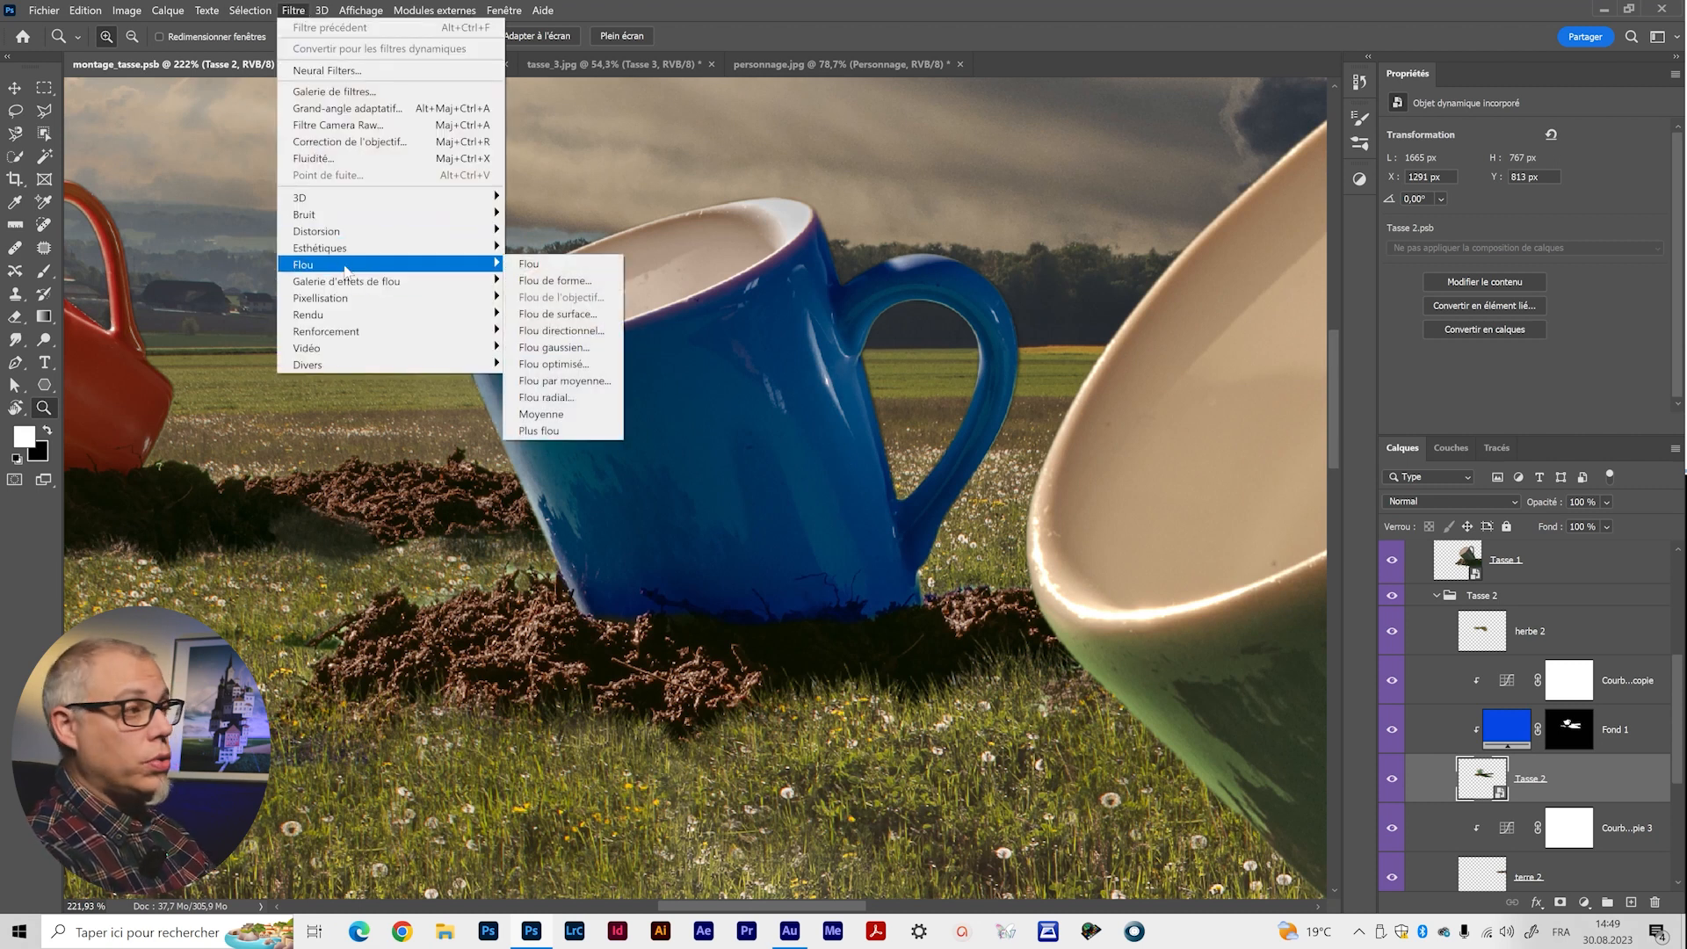
left_click(554, 347)
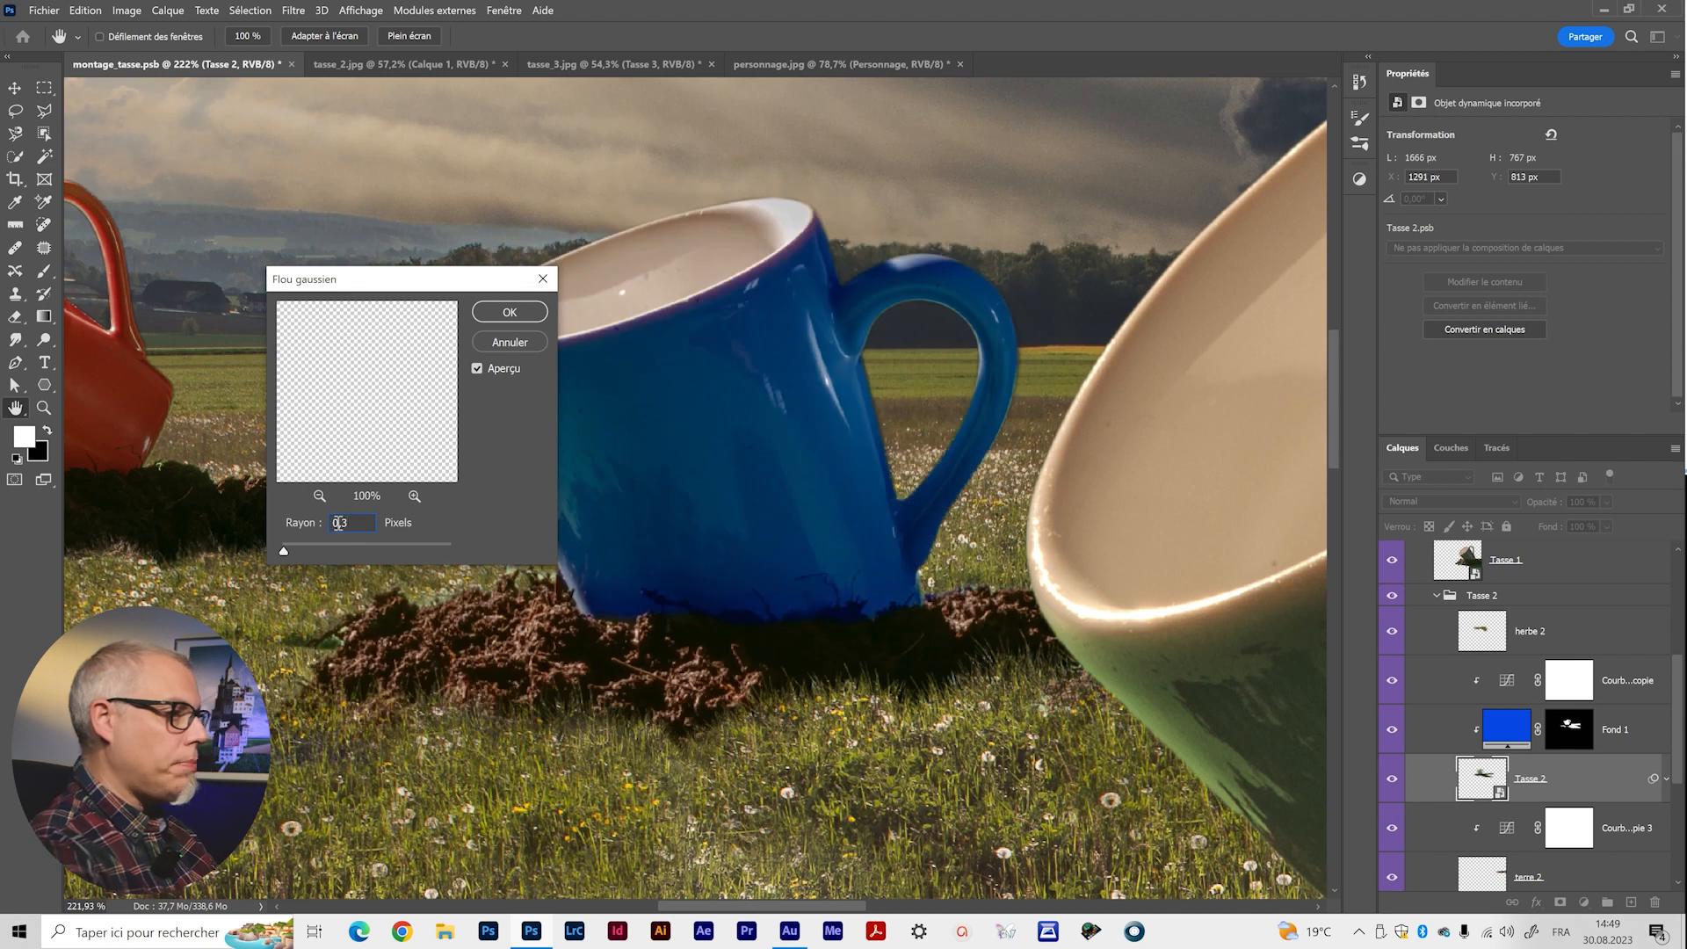
left_click(509, 313)
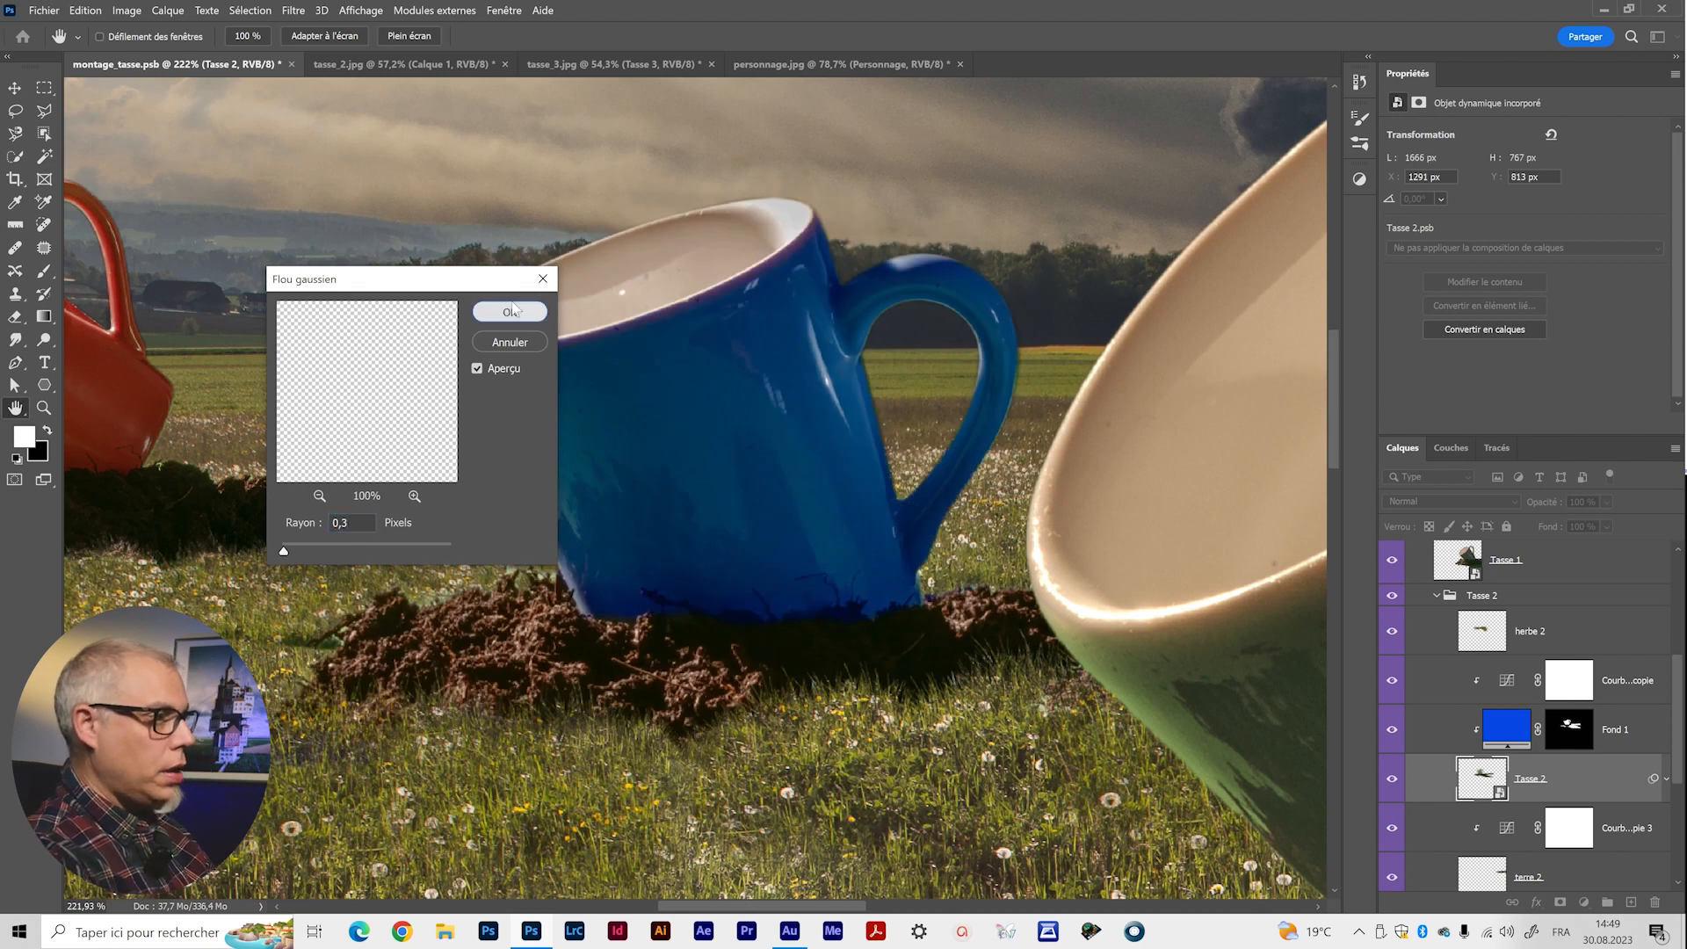
Check the blue cup's blur against its surroundings and reduce its Flou gaussian radius to 0,23 pixels.
scroll(466, 560, "left", 5)
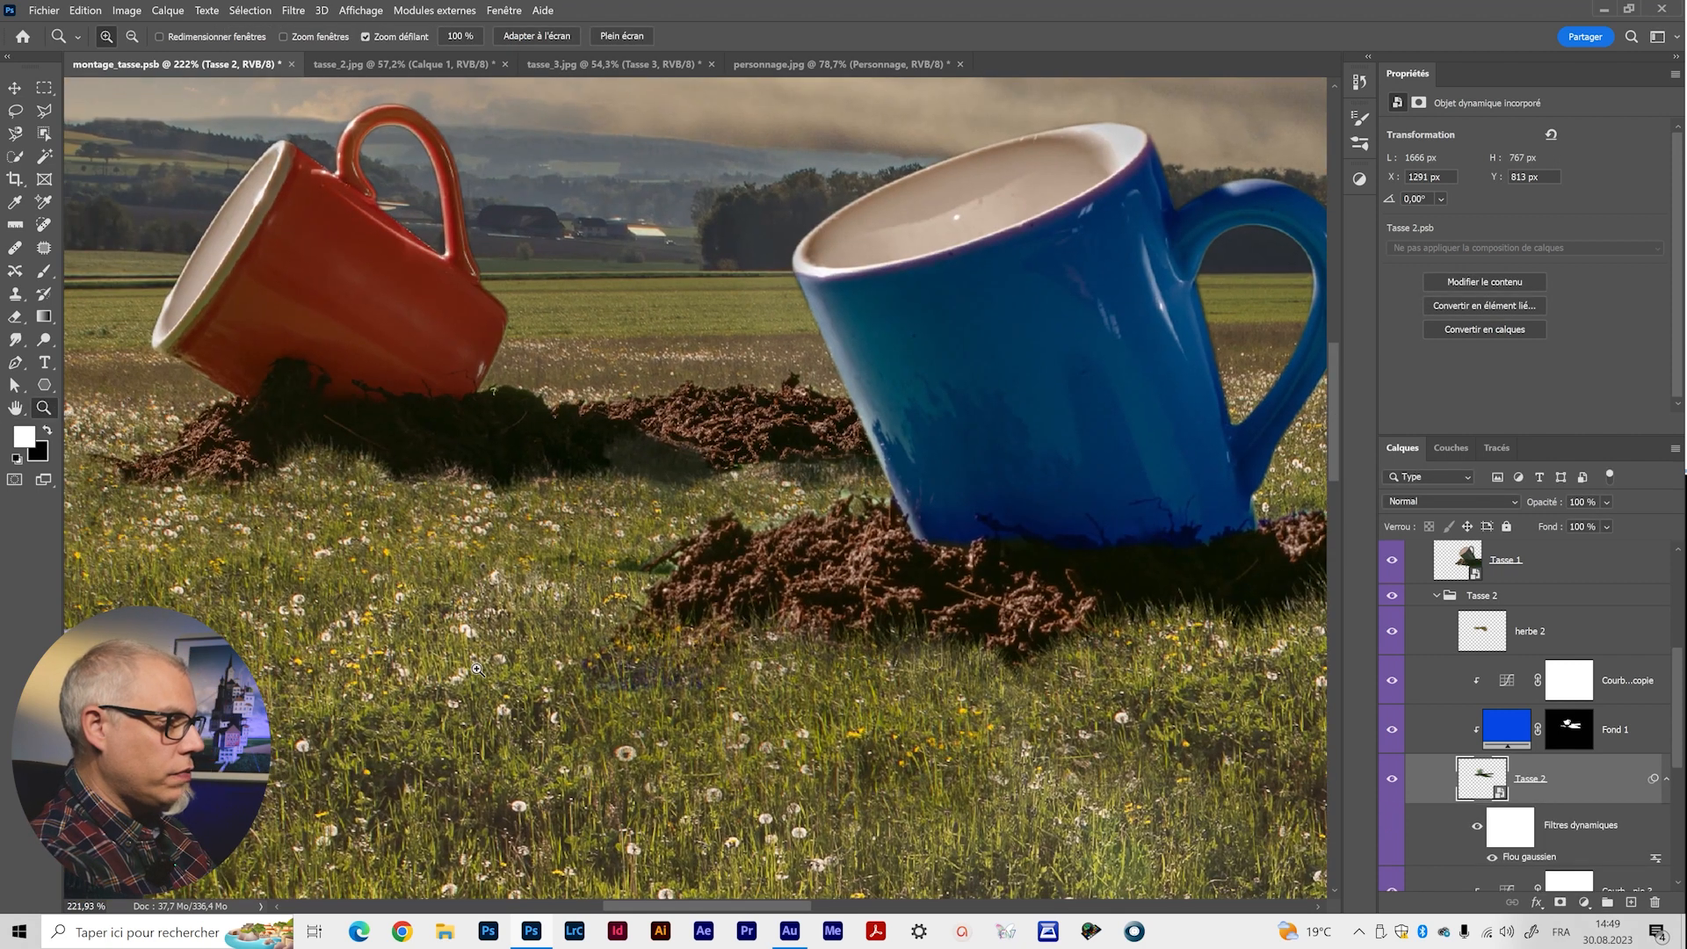
scroll(589, 659, "down", 3)
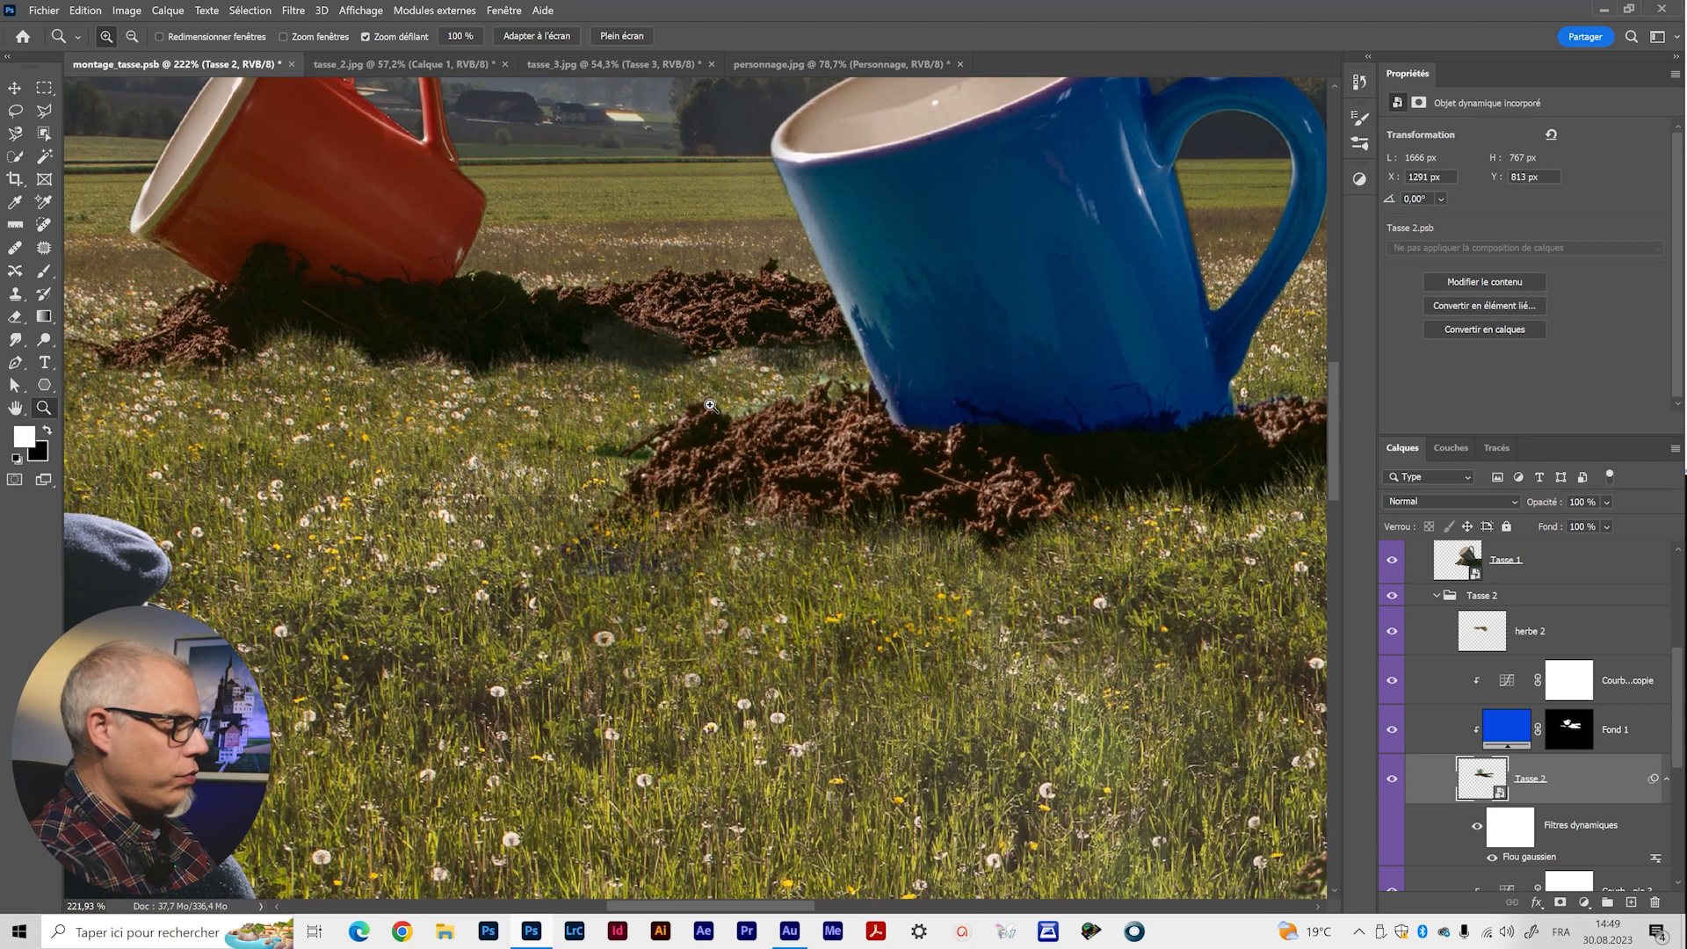
scroll(909, 333, "up", 3)
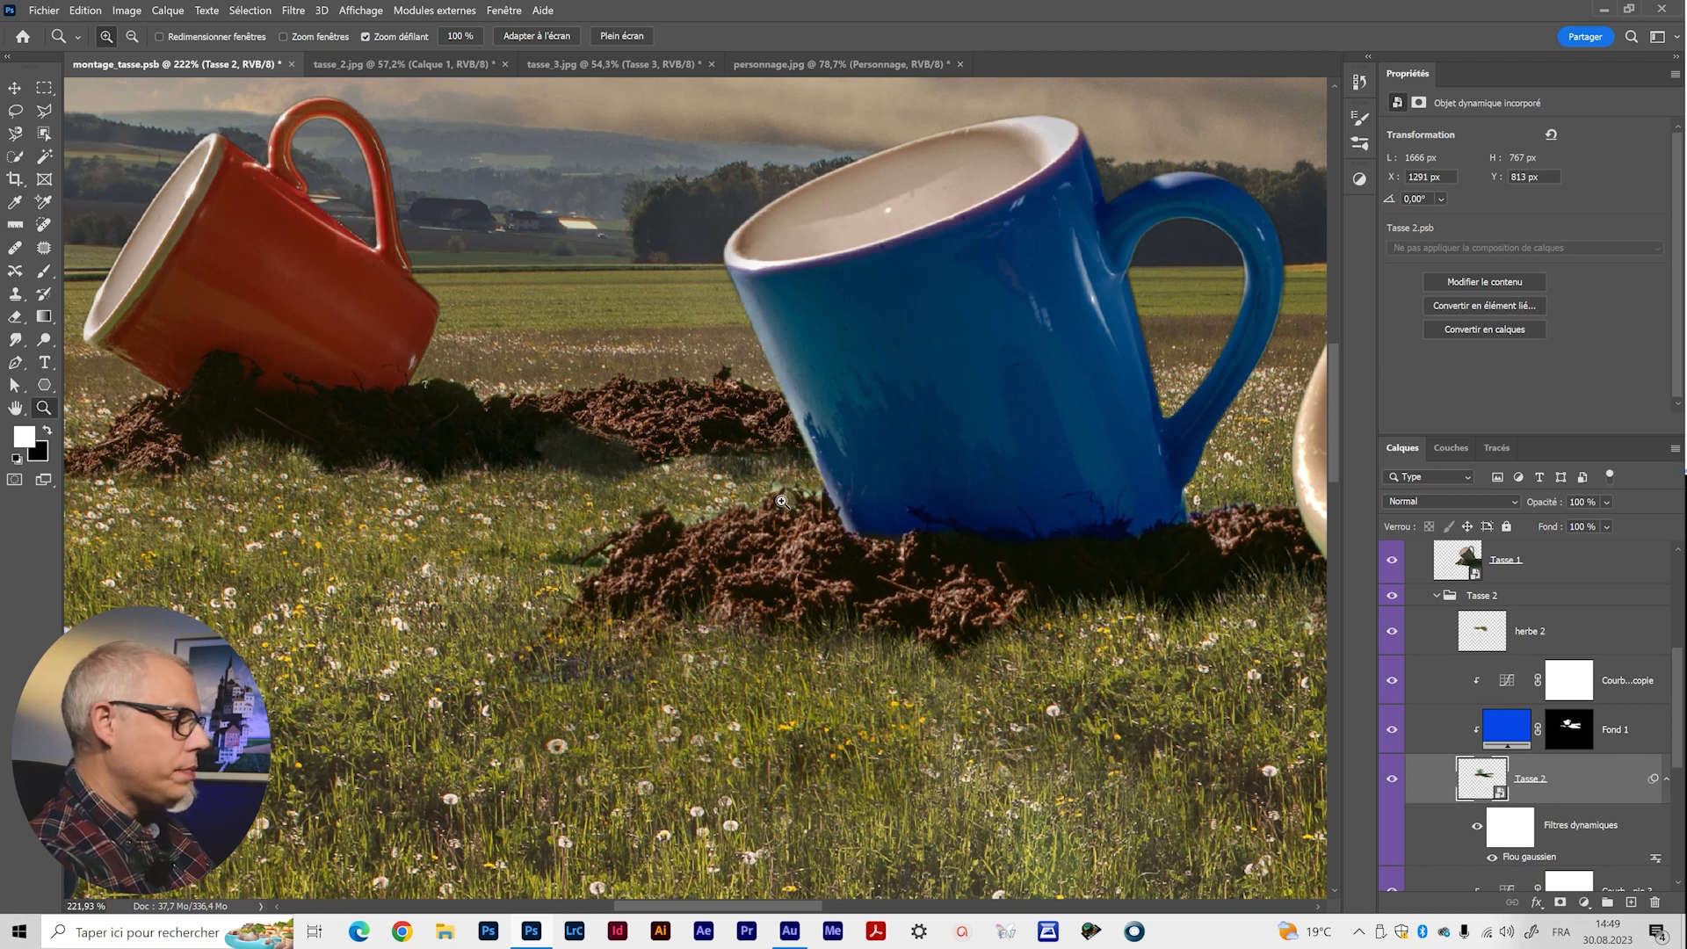
double_click(1557, 852)
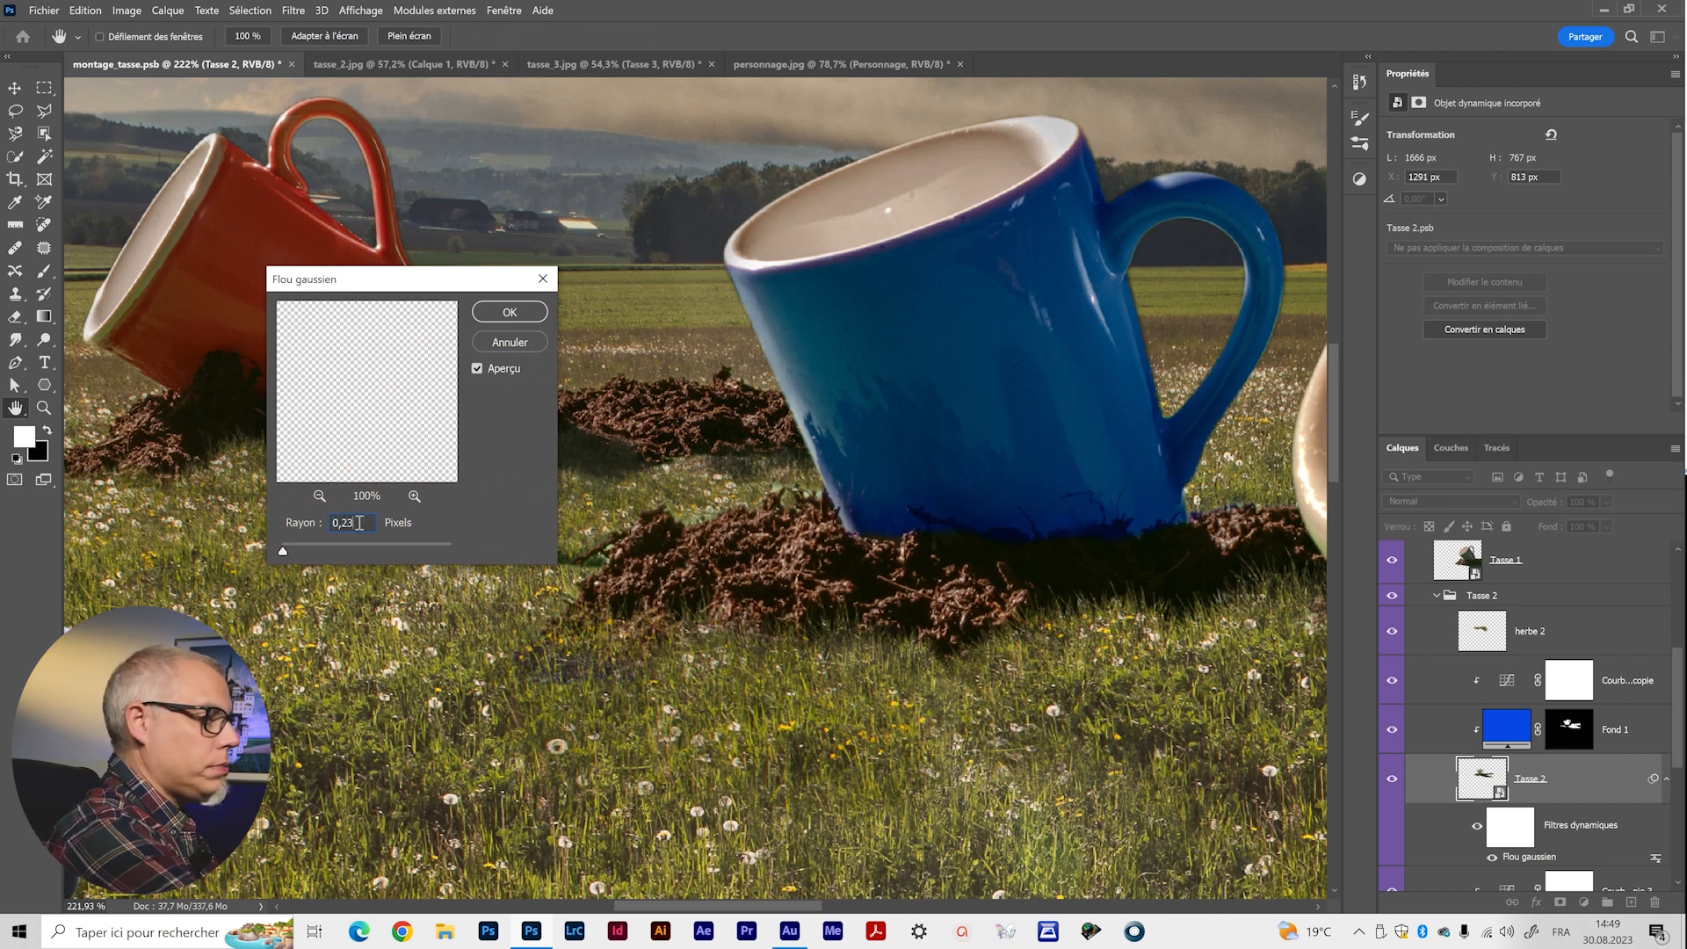
left_click(530, 317)
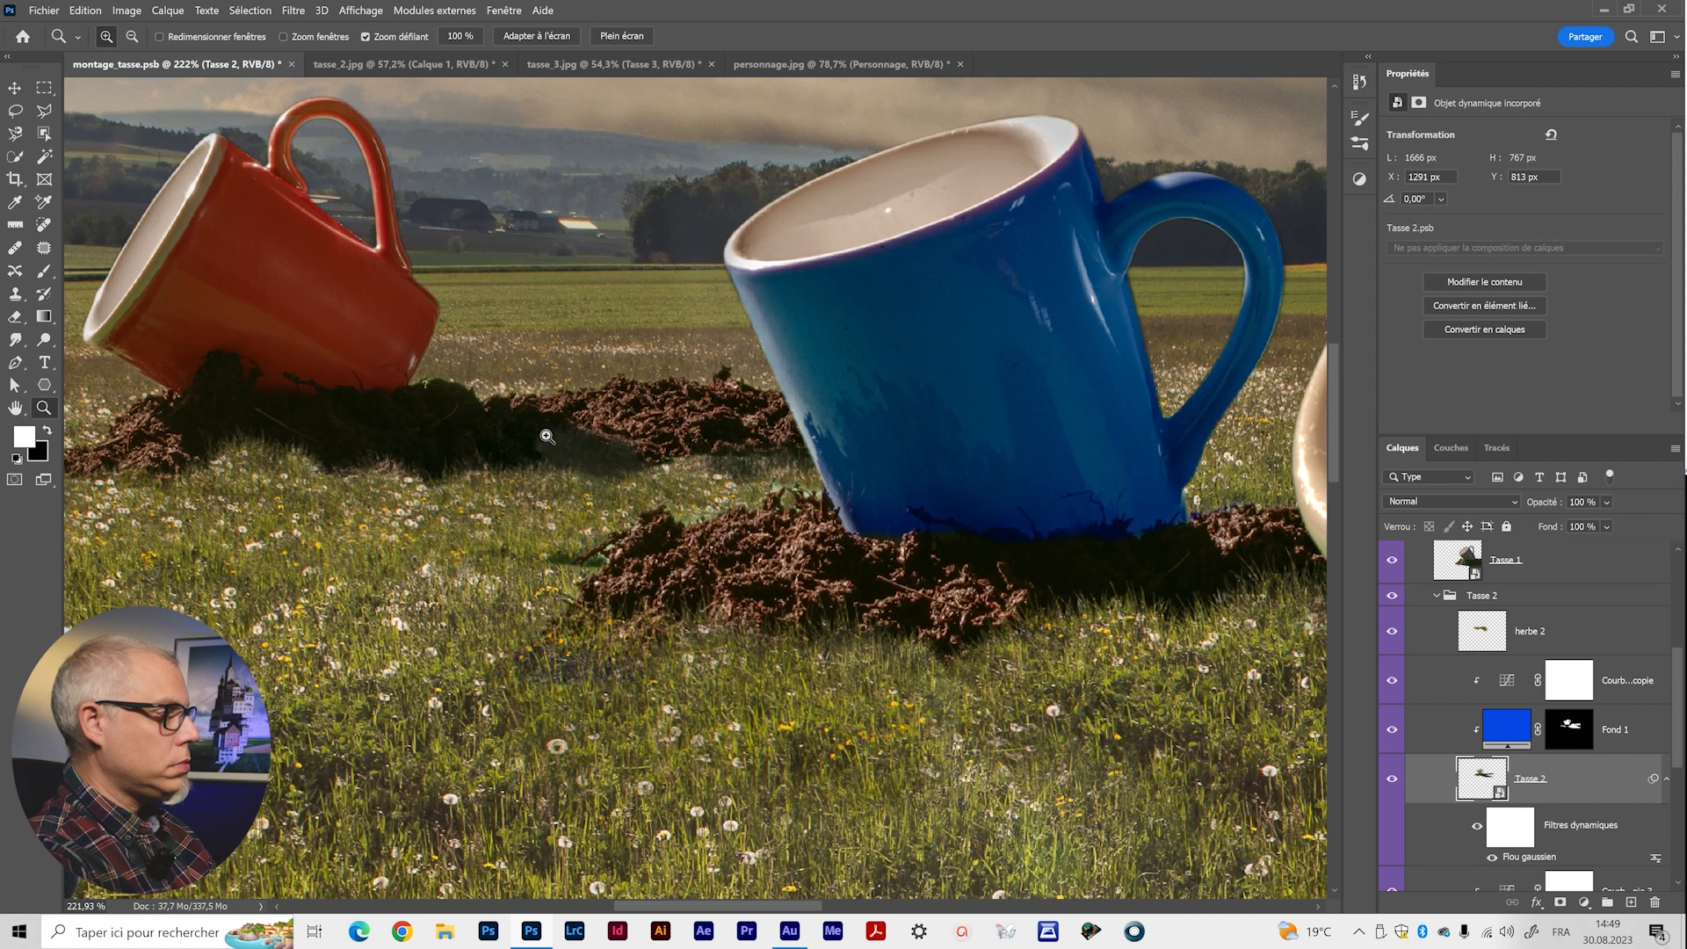
Collapse the Tasse 2 group and convert the red cup's masked Tasse 3 layer into a smart object.
left_click_drag(343, 511, 806, 587)
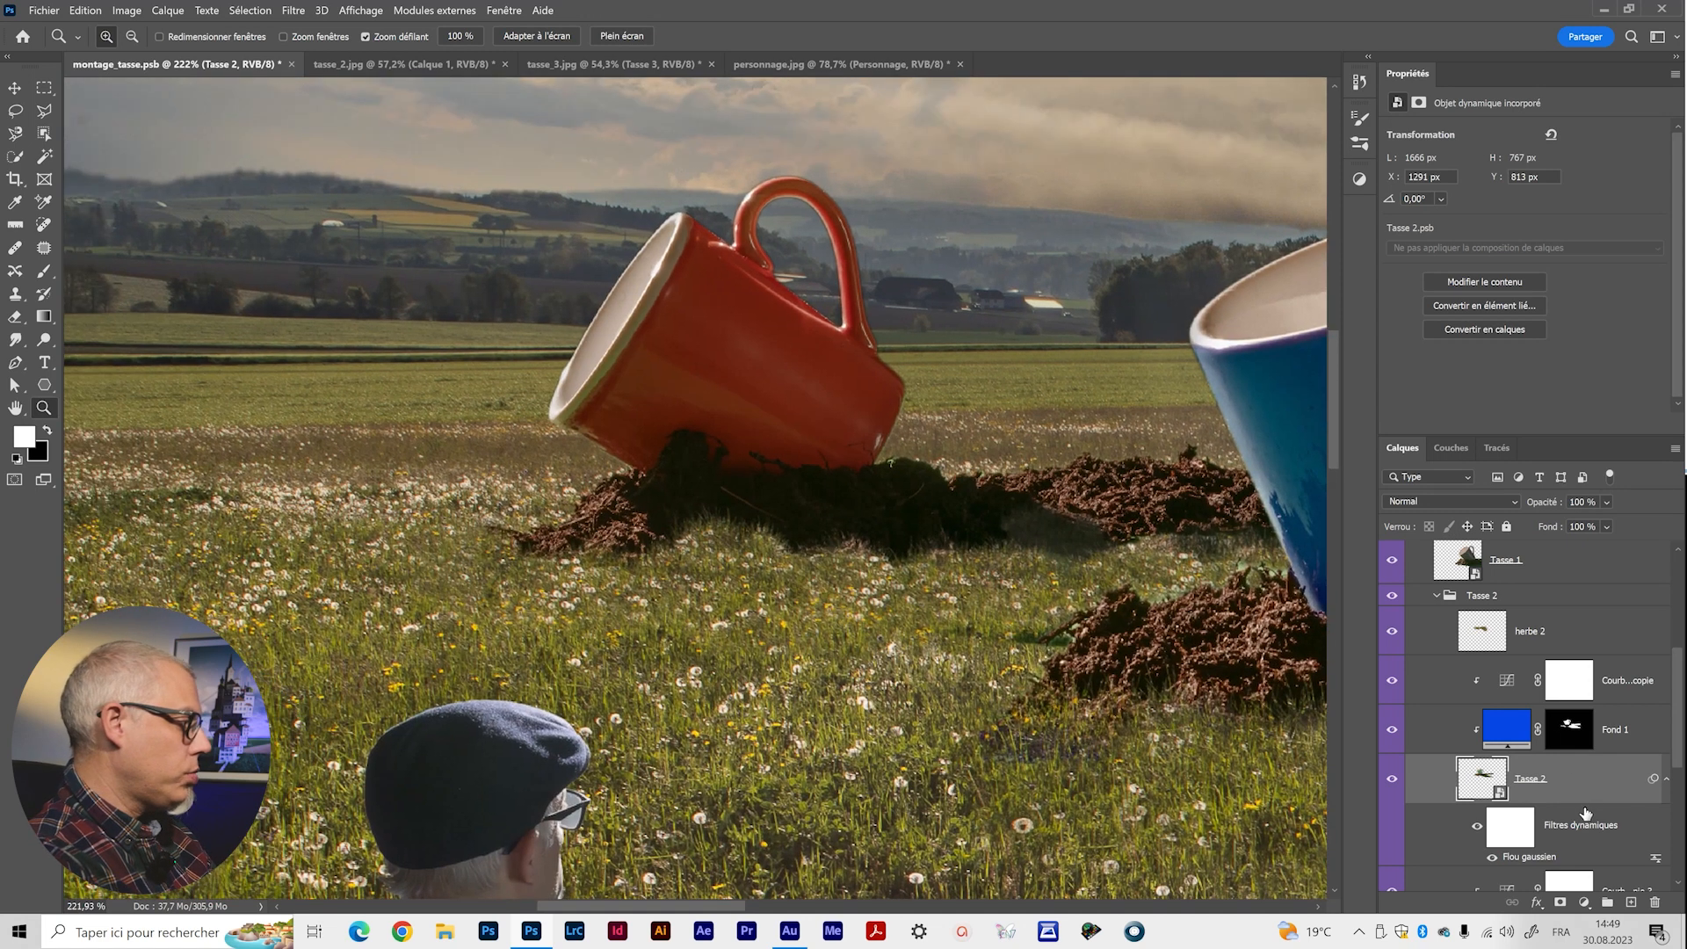
scroll(1586, 813, "down", 3)
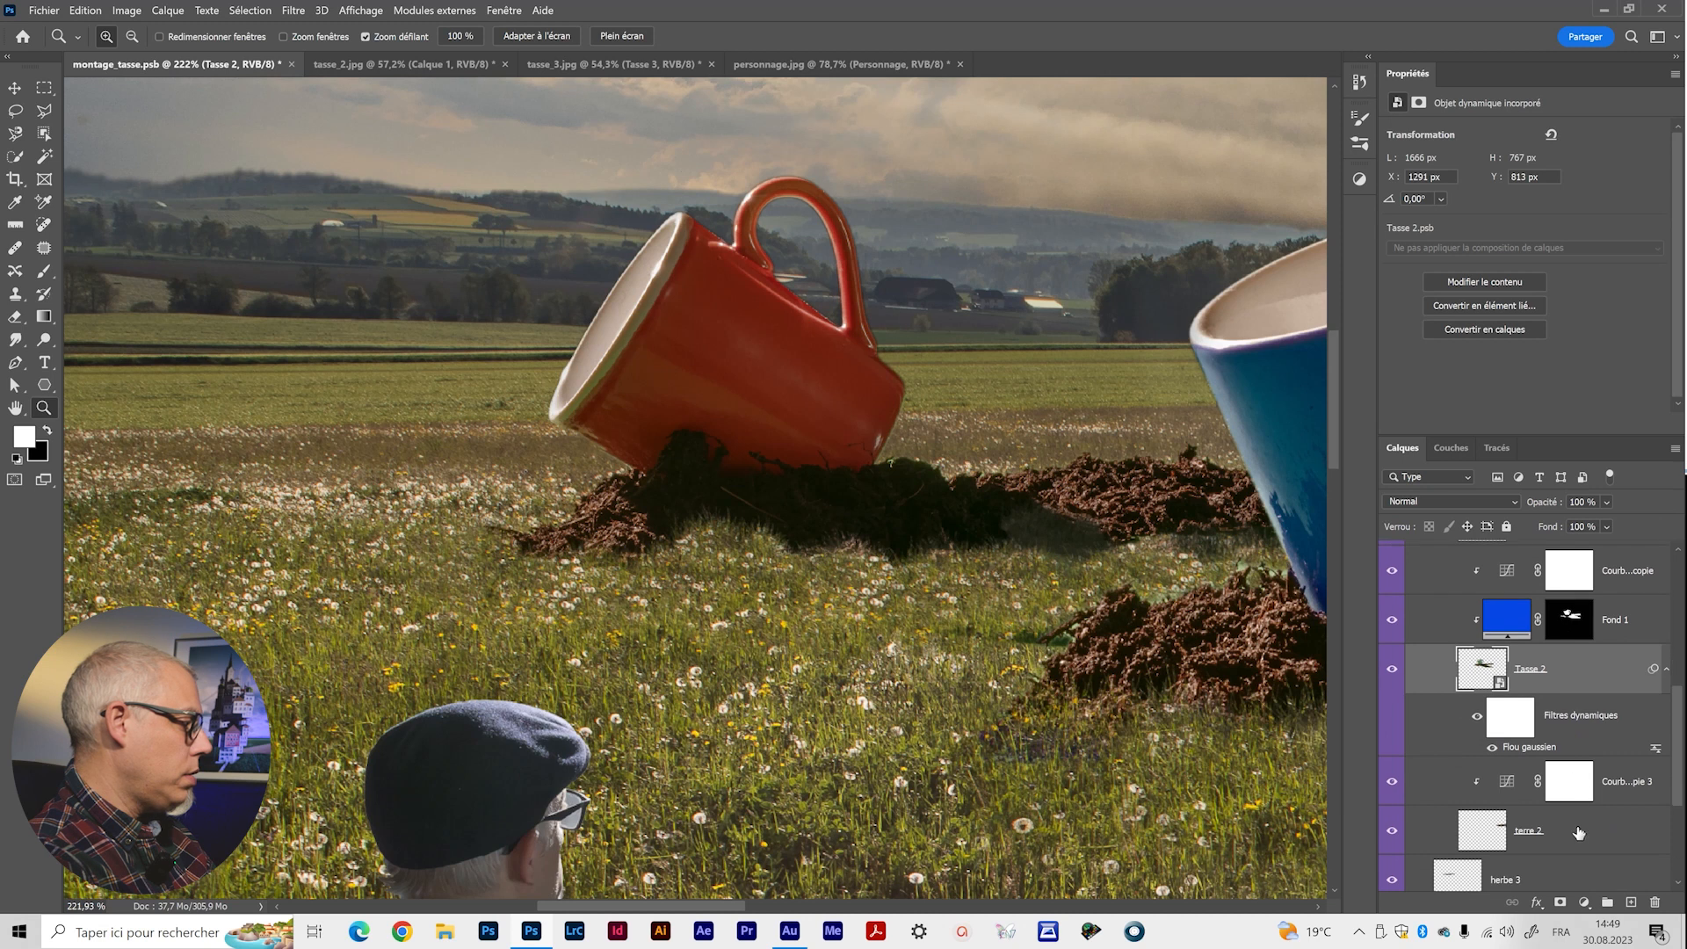
scroll(1578, 833, "down", 2)
scroll(1472, 612, "up", 3)
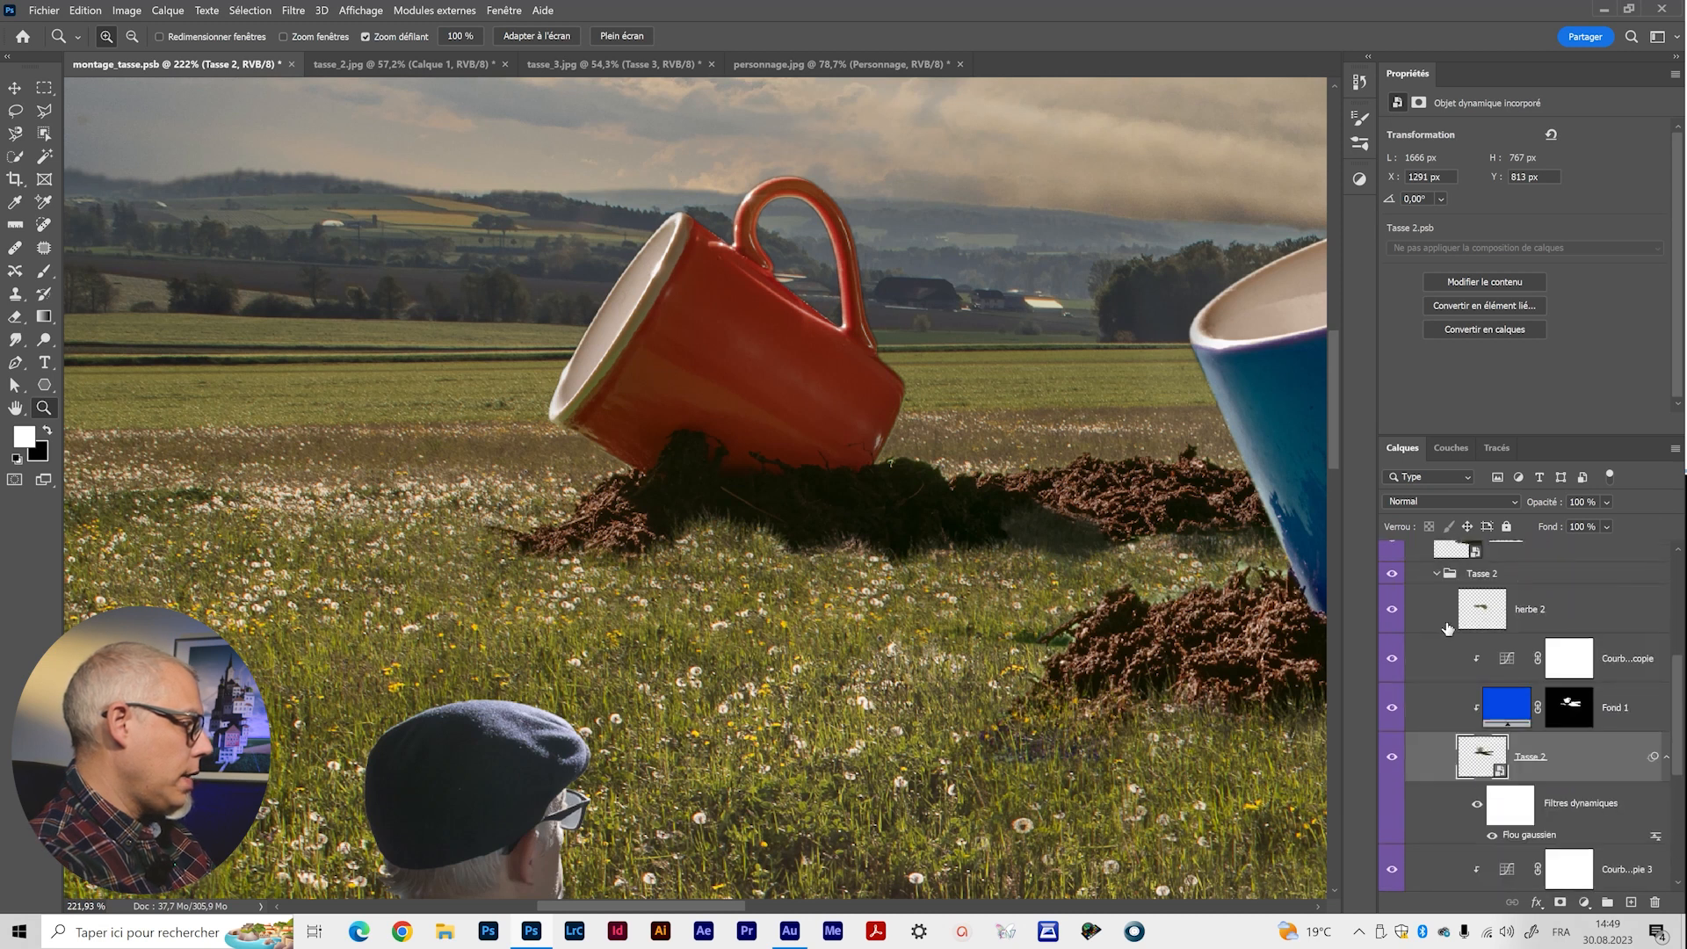
left_click(1436, 573)
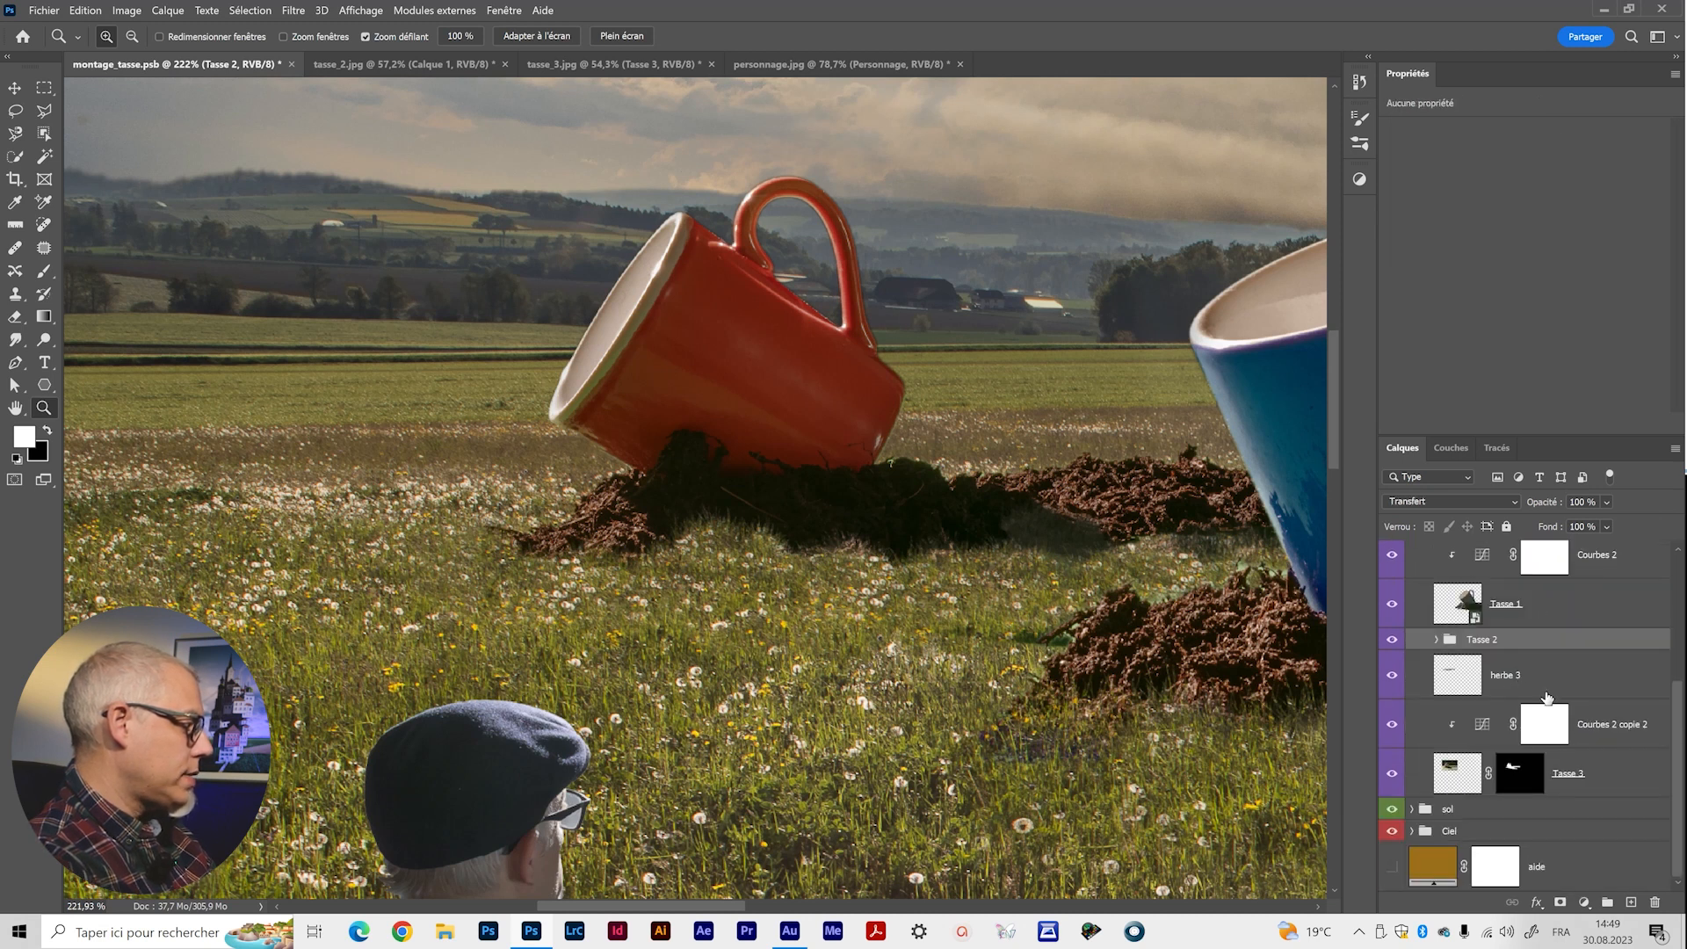
left_click(1573, 789)
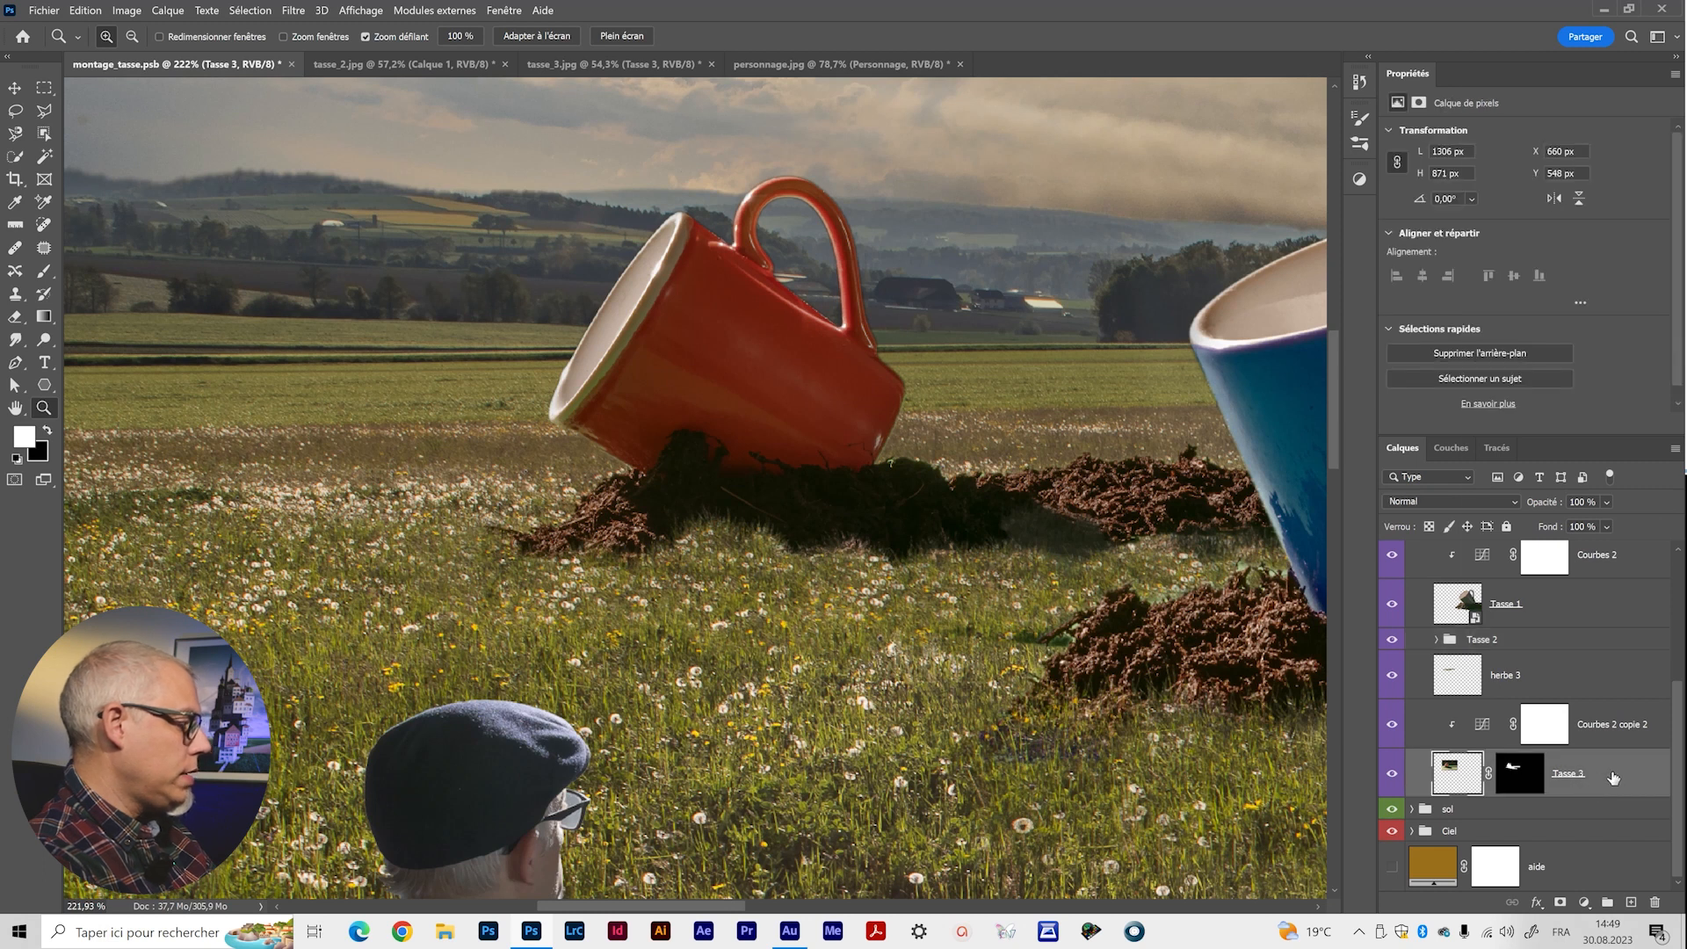
right_click(1612, 777)
left_click(1548, 327)
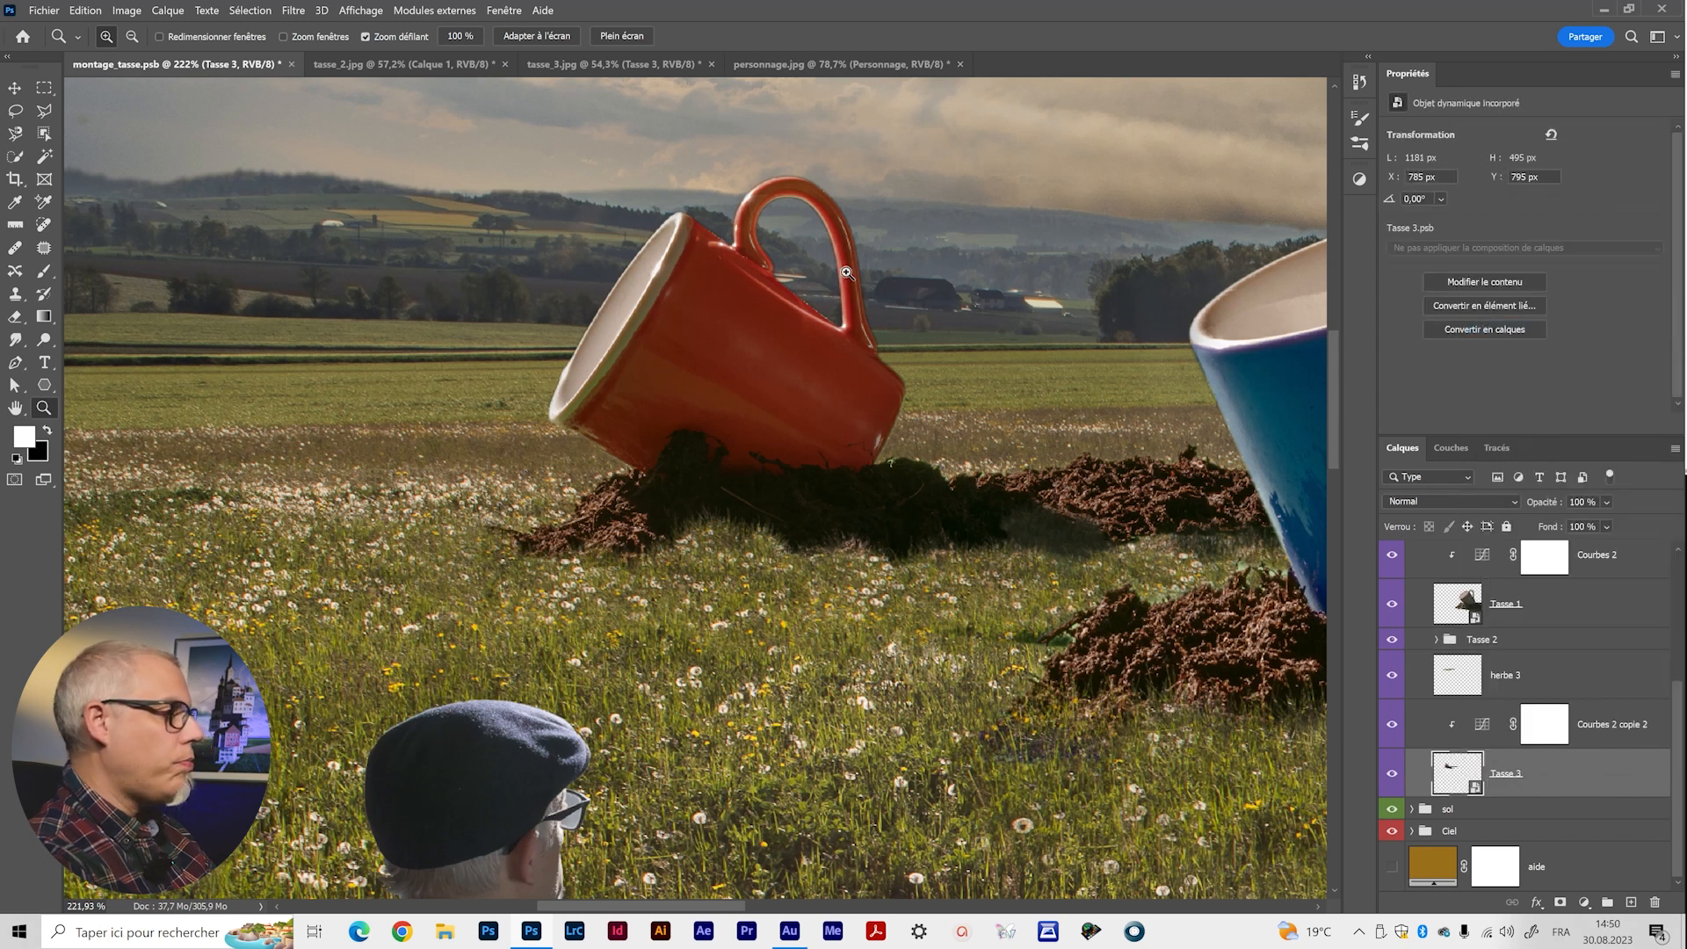
Apply a Flou gaussian smart filter with a 0,5 pixel radius to the red cup's Tasse 3 layer.
left_click(294, 10)
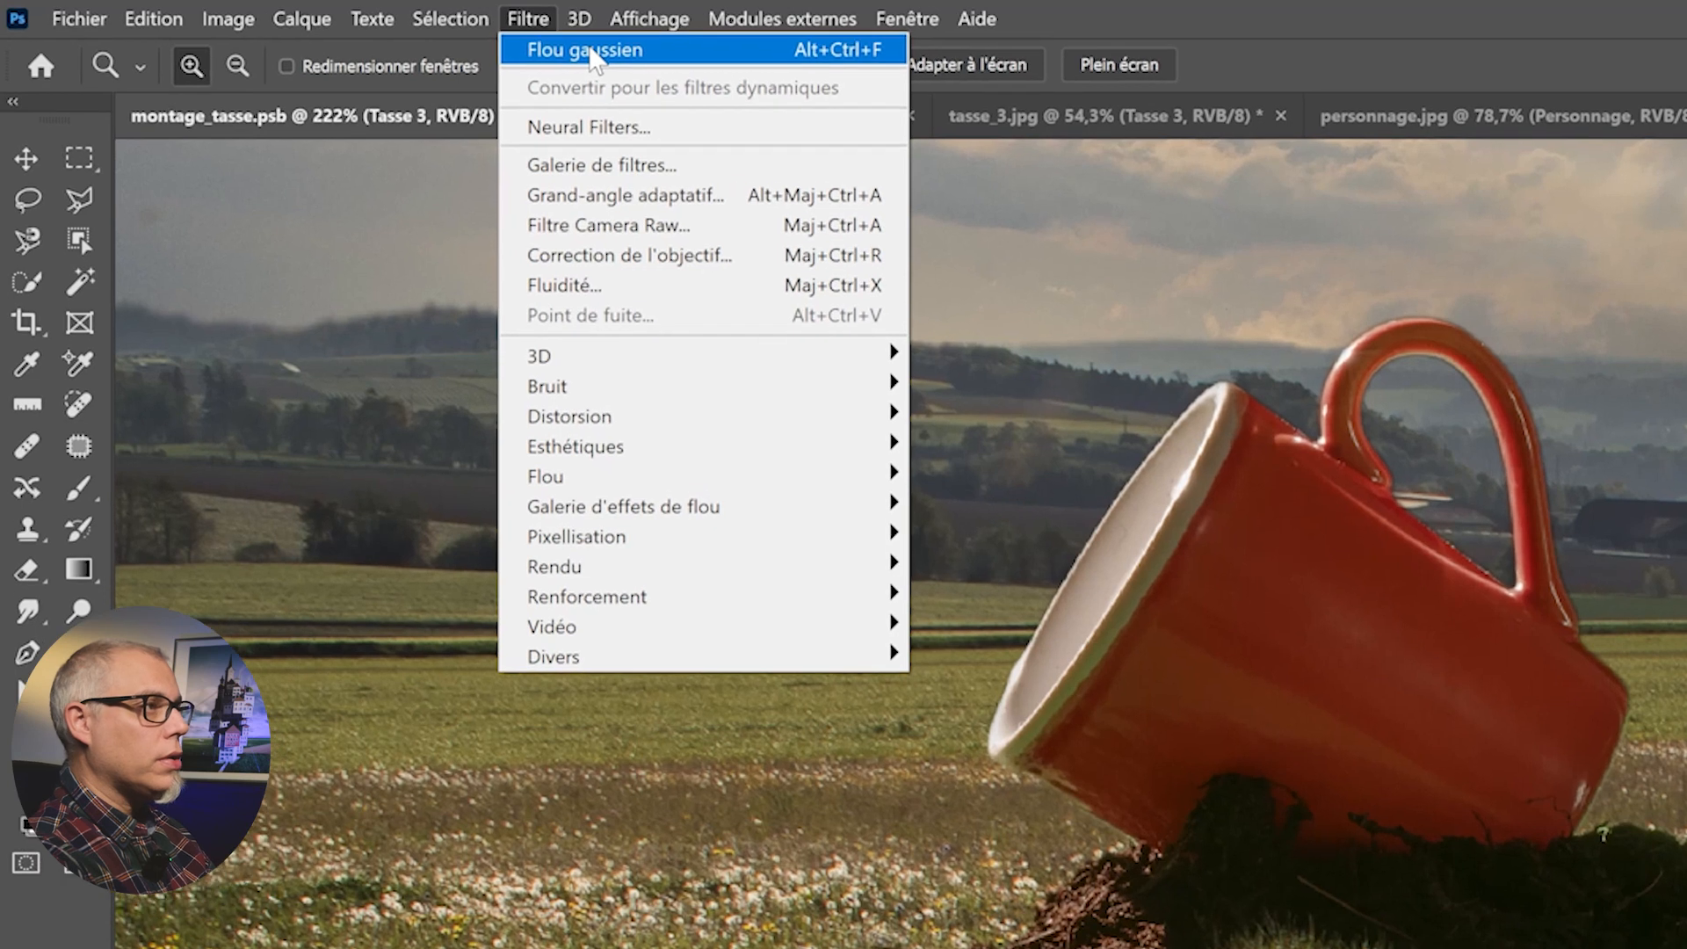
left_click(594, 51)
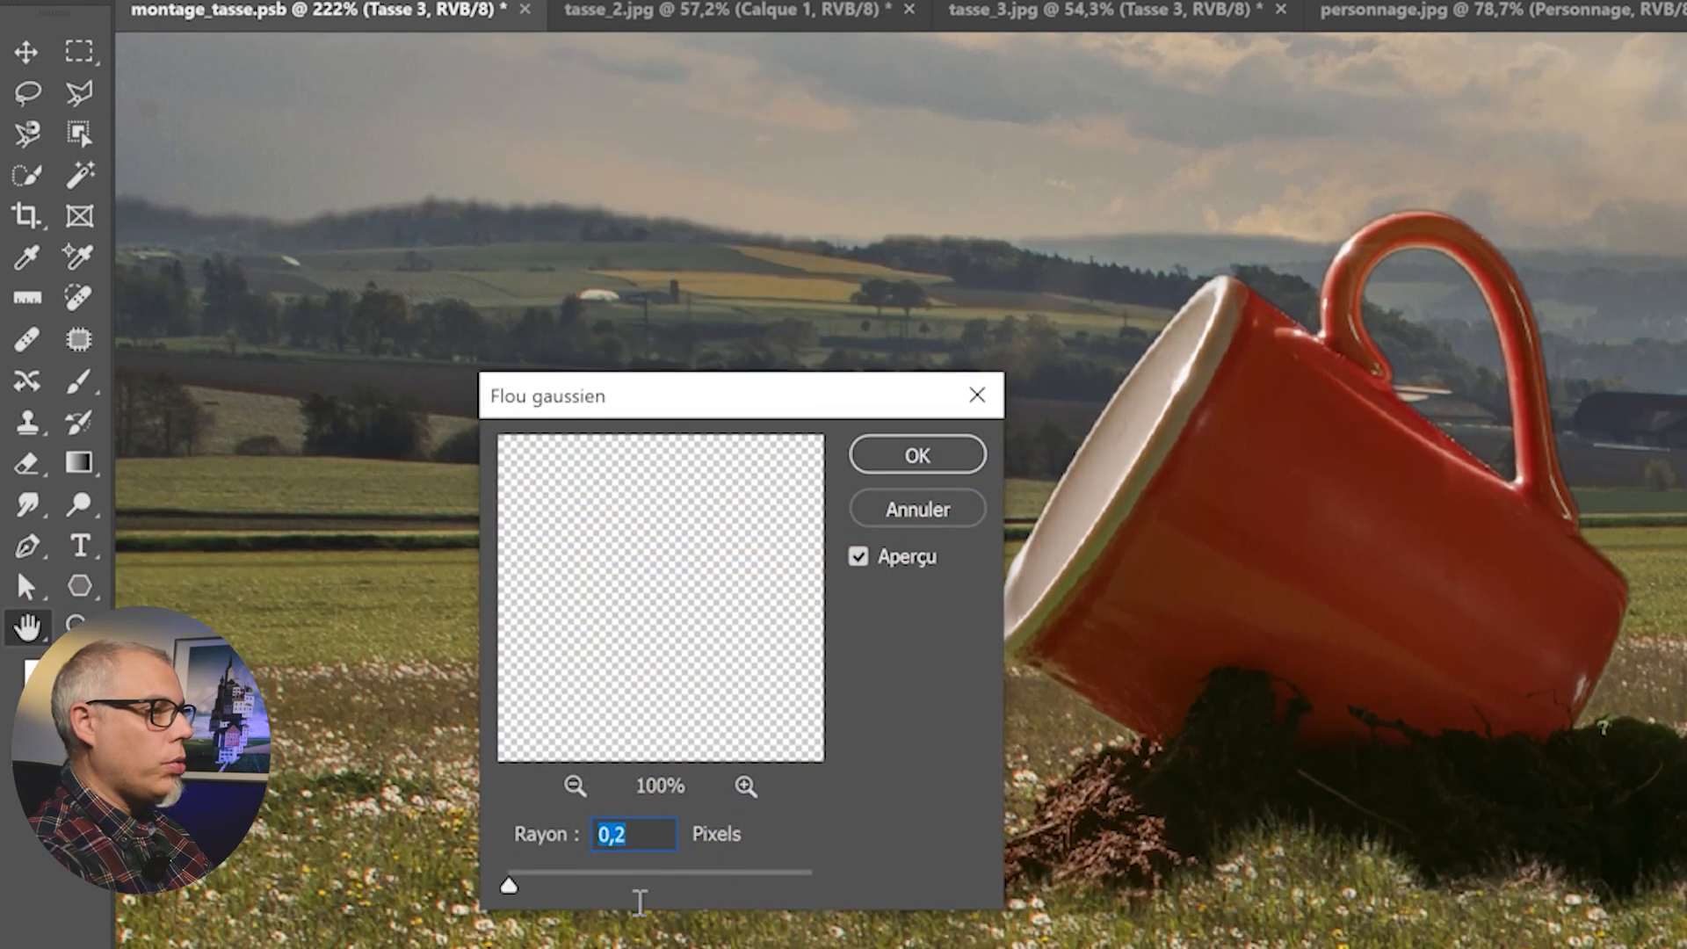
left_click(638, 696)
key("BackSpace")
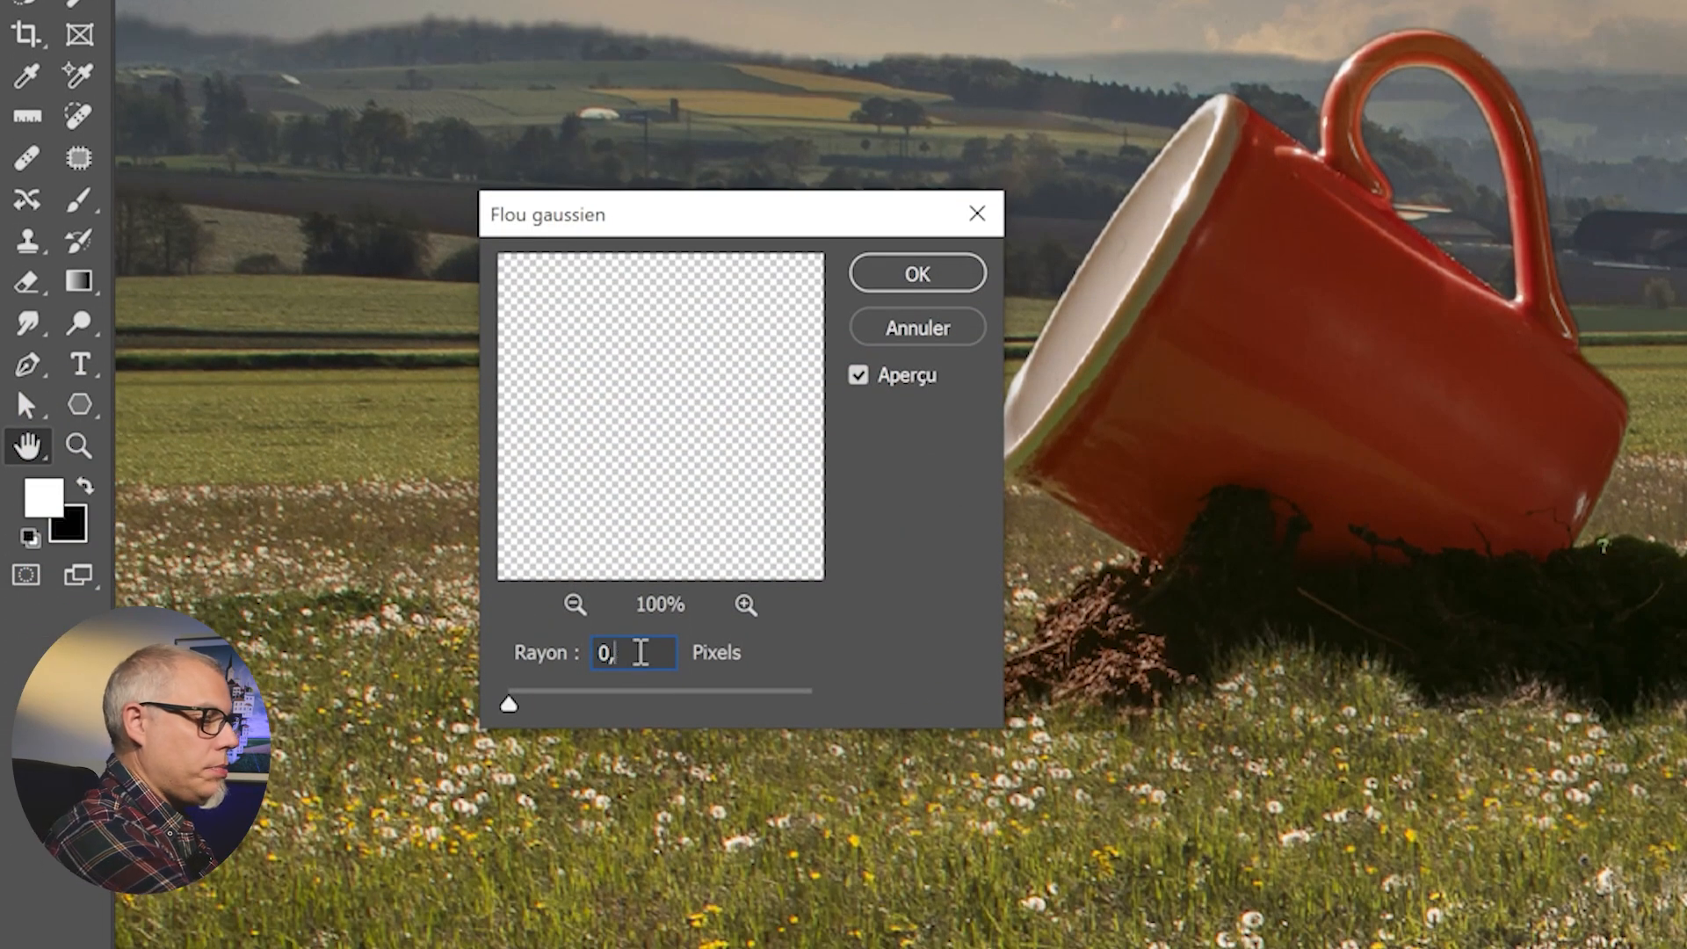
type("5")
key("Return")
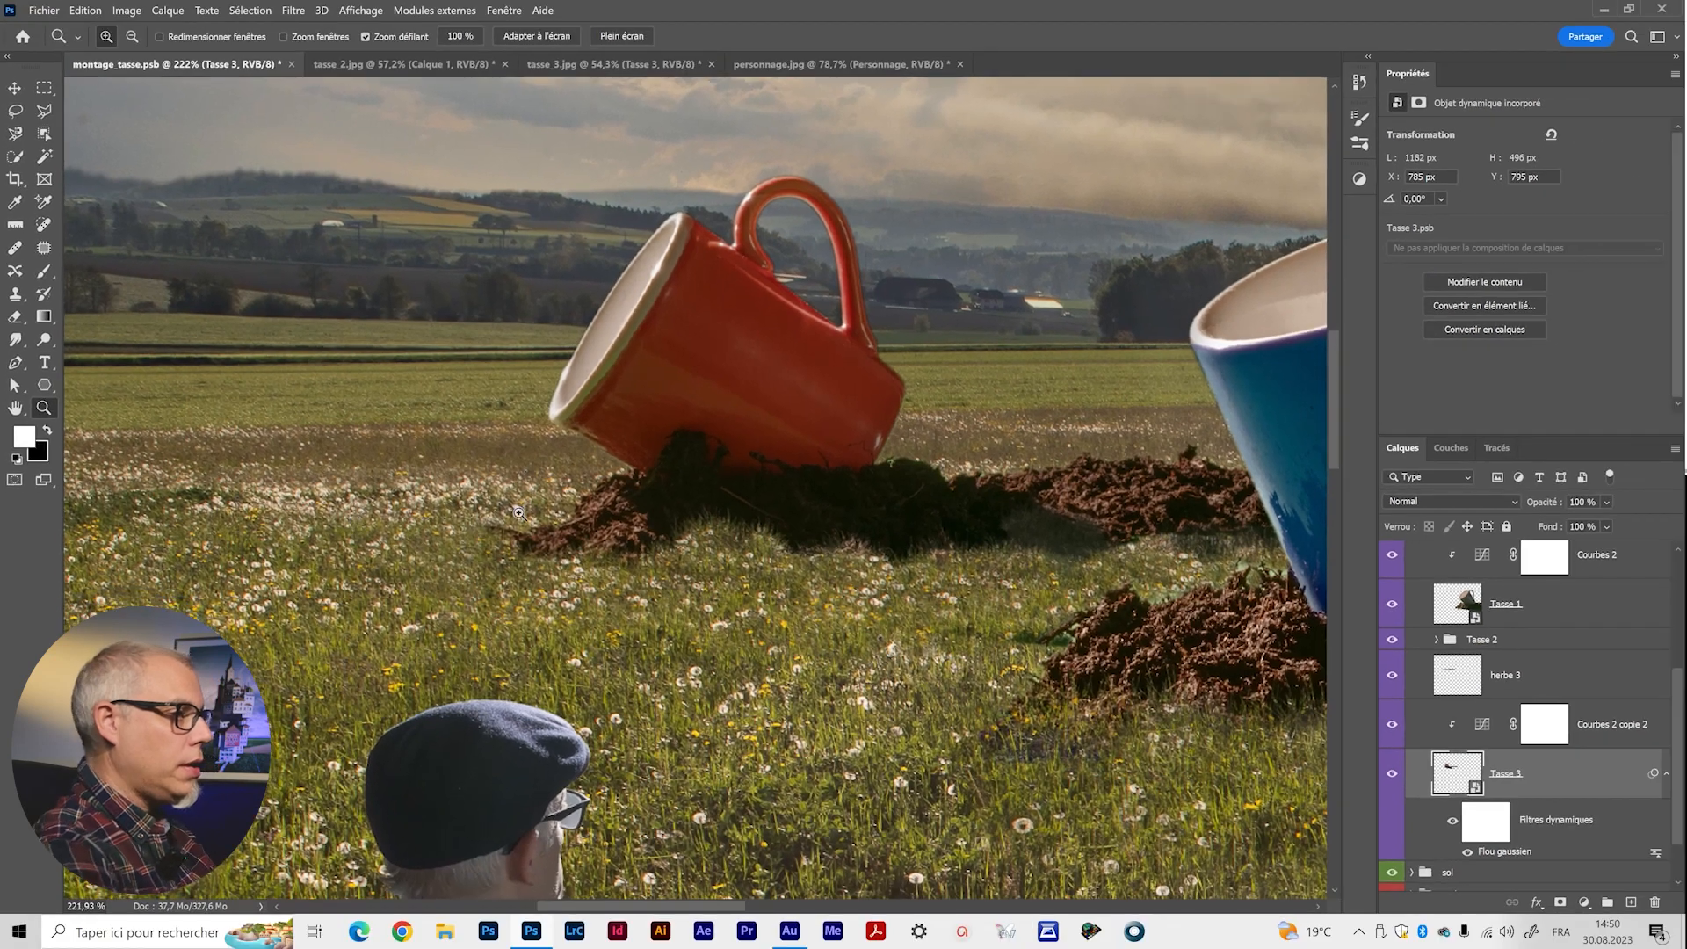
Collapse the Tasses group in the layer stack and deselect all layers.
scroll(630, 409, "down", 6)
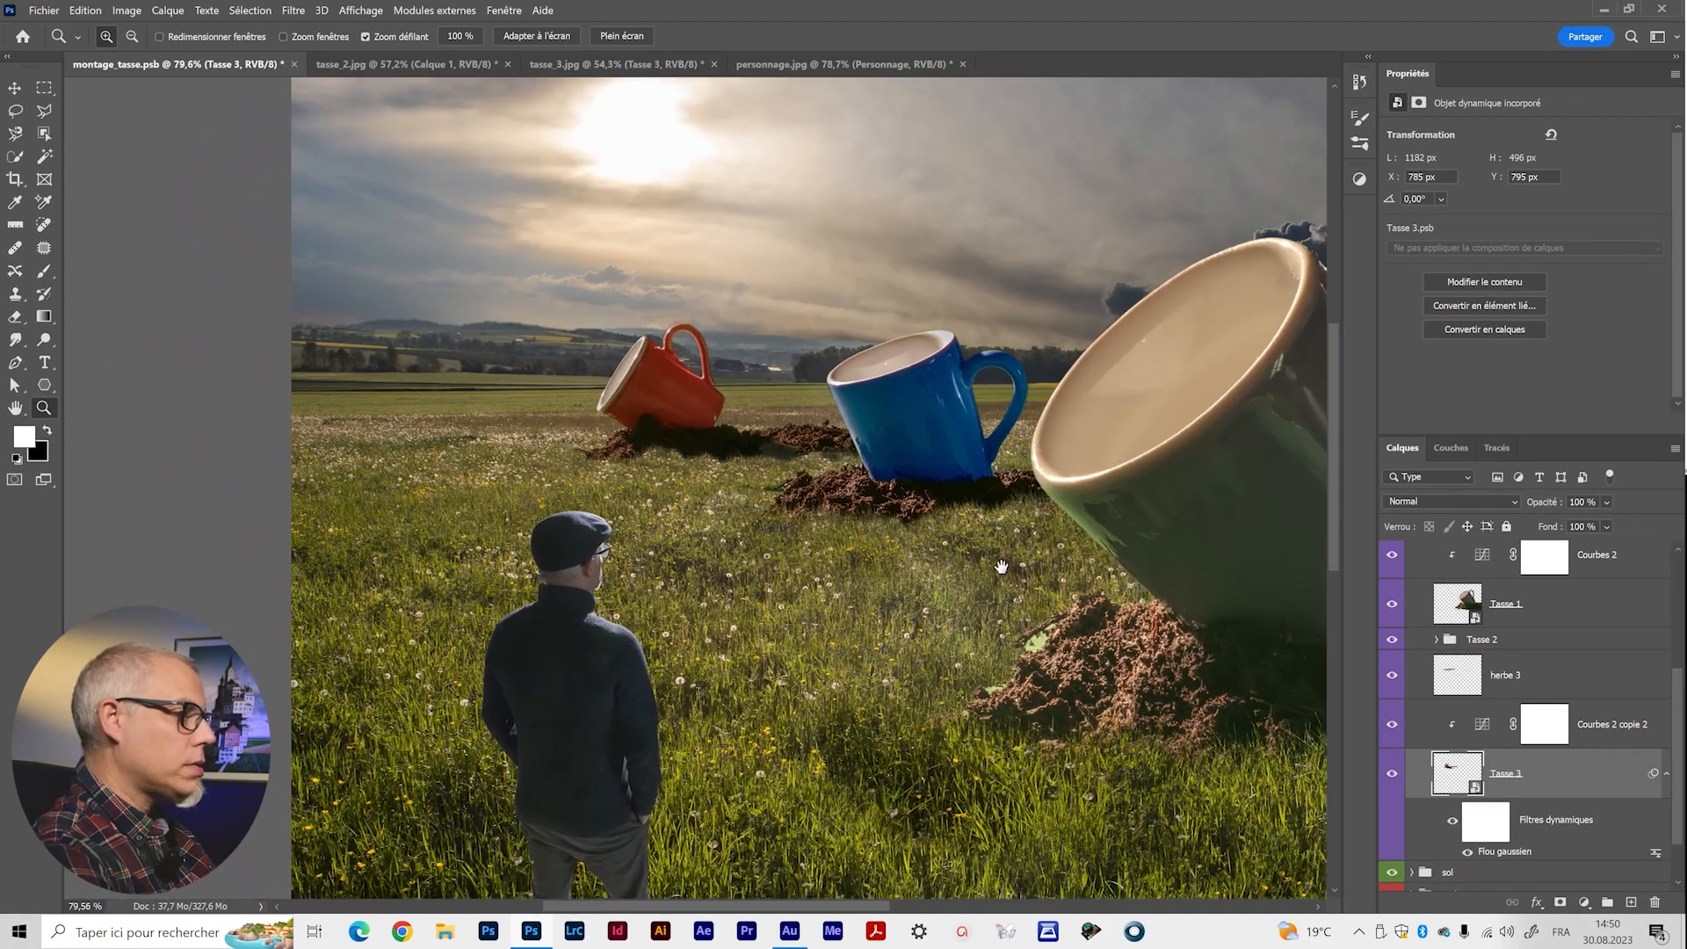
left_click_drag(1016, 570, 752, 508)
scroll(752, 508, "down", 4)
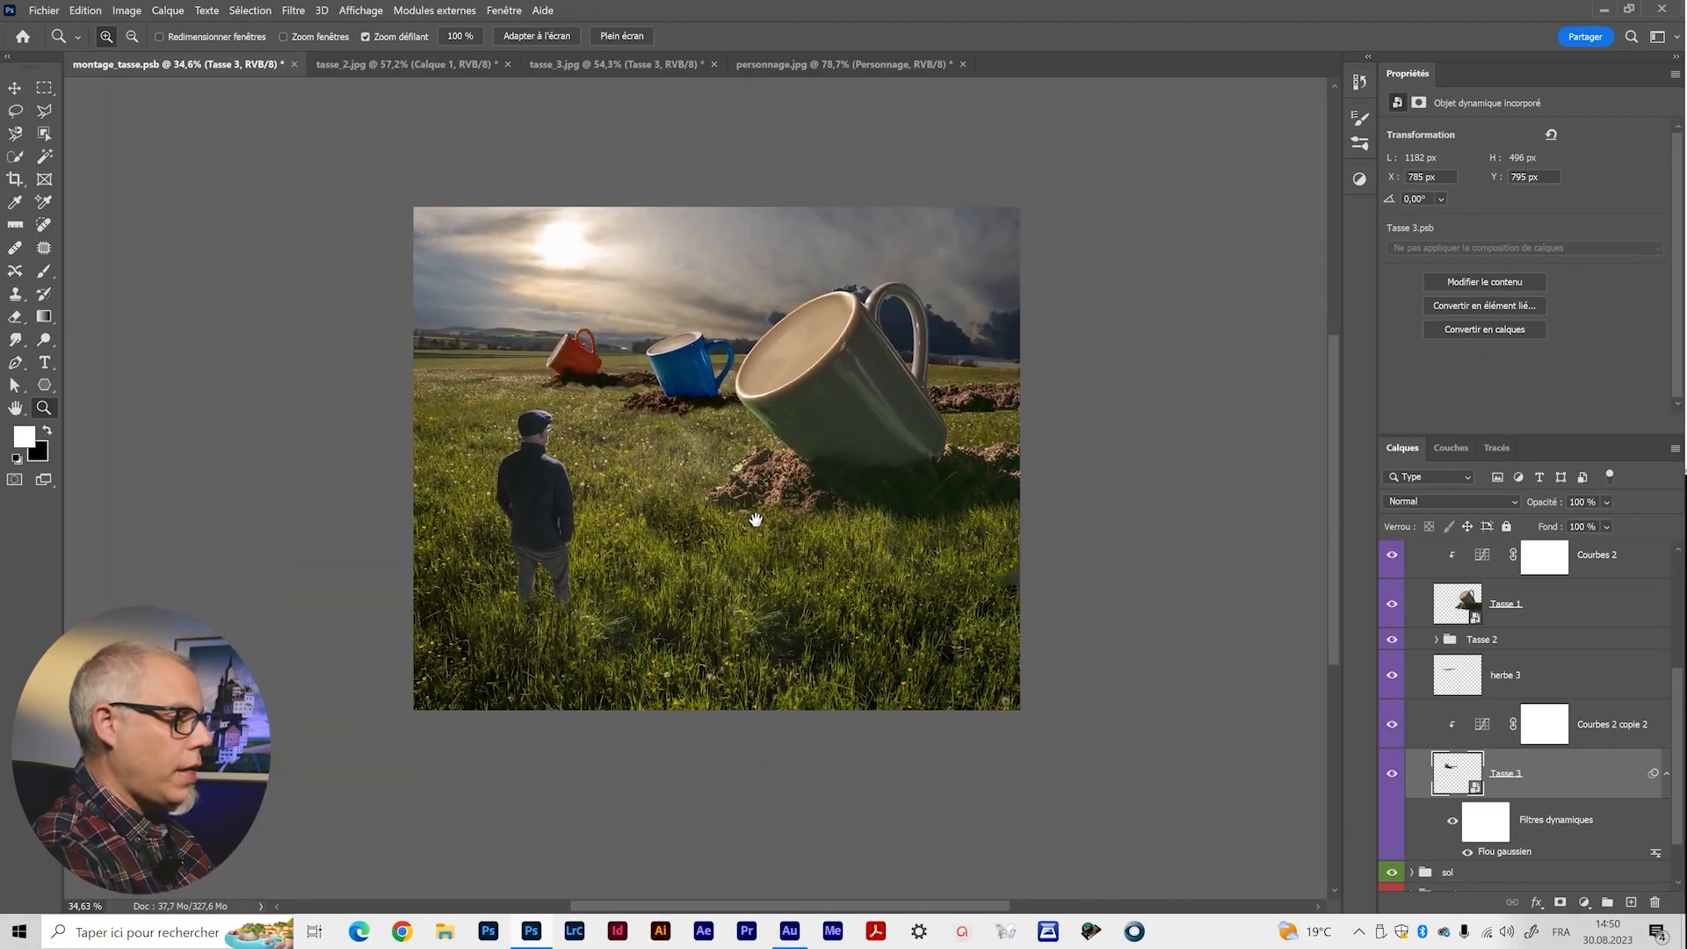
scroll(615, 542, "up", 1)
left_click_drag(615, 542, 591, 572)
left_click(1437, 640, "ctrl")
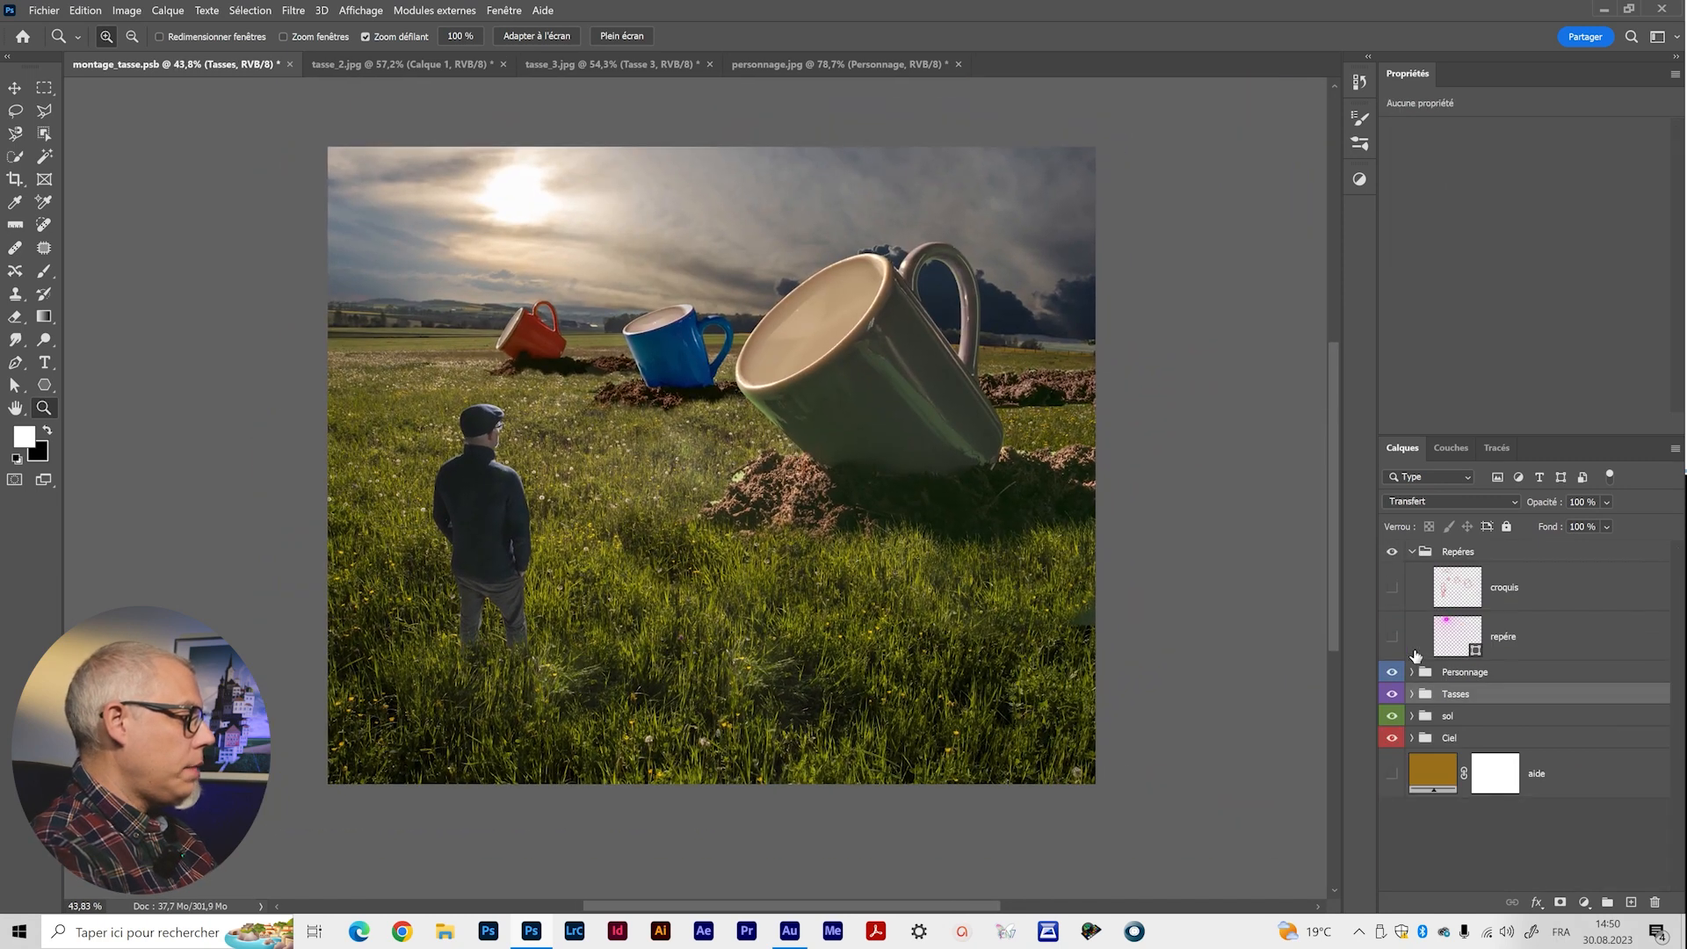
left_click(1483, 835)
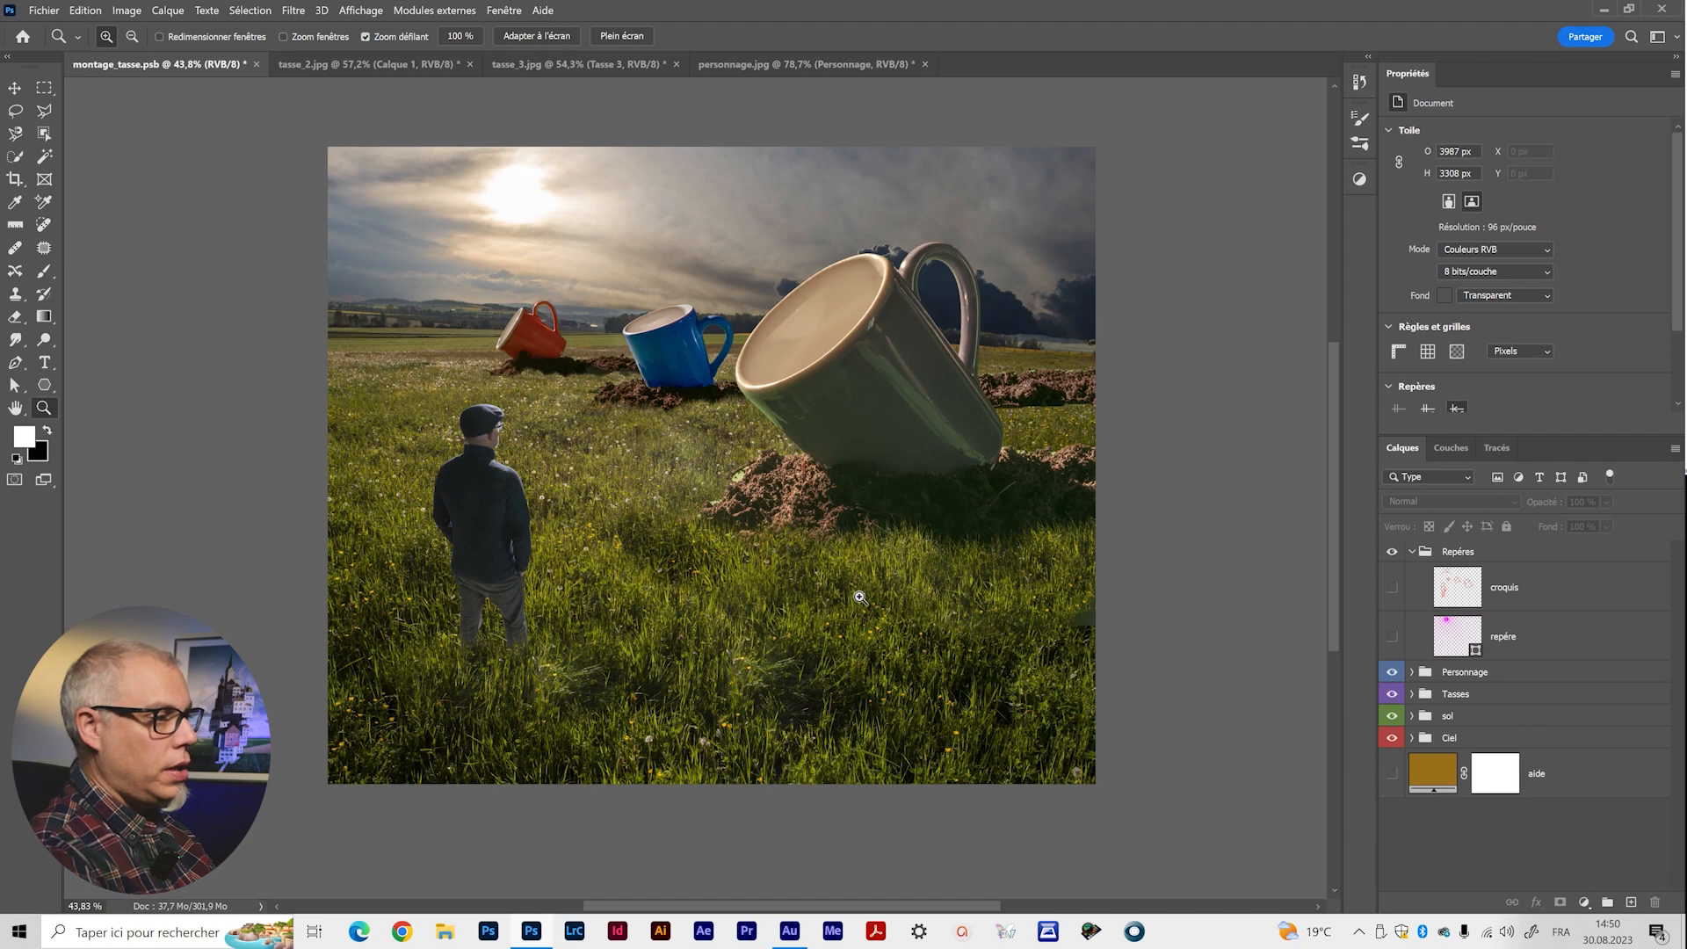